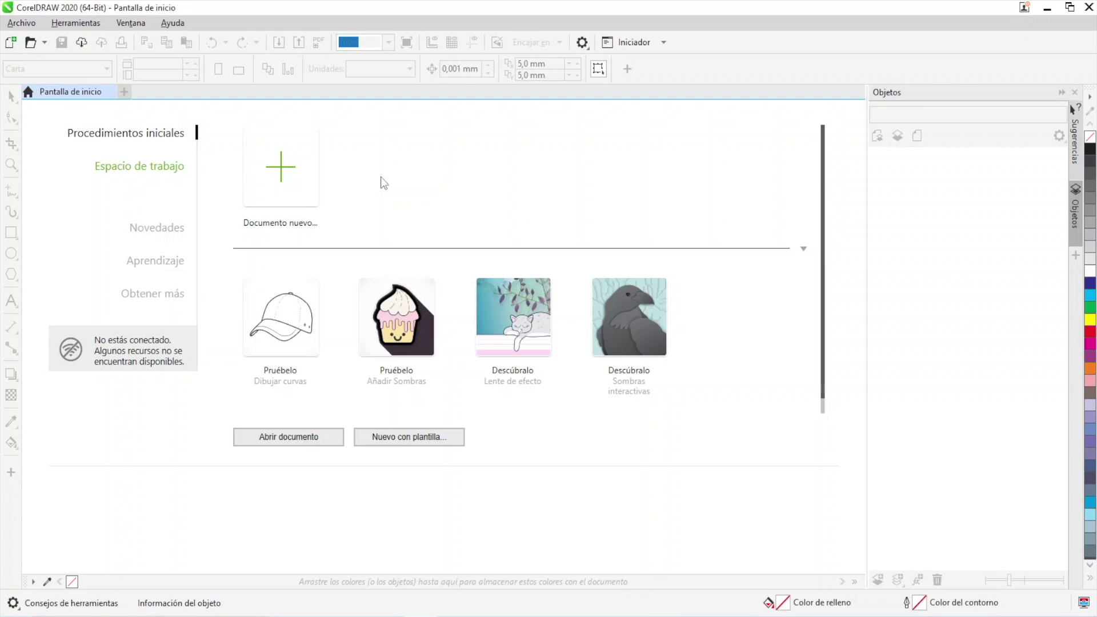
# Create a new single-page document with the A4 page size.
pyautogui.click(292, 172)
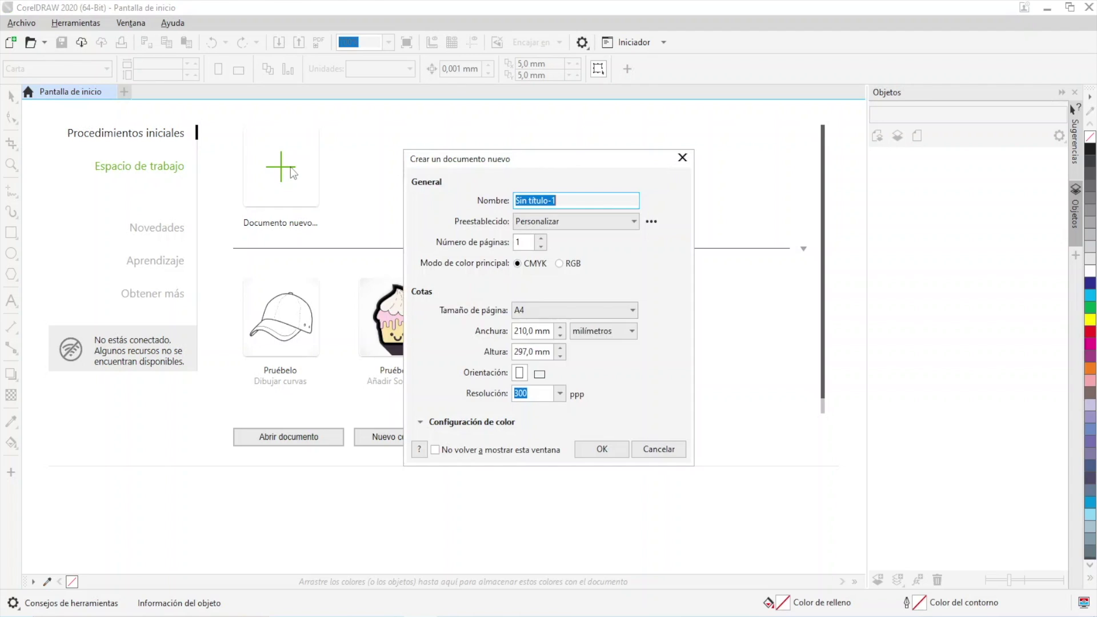
pyautogui.click(565, 313)
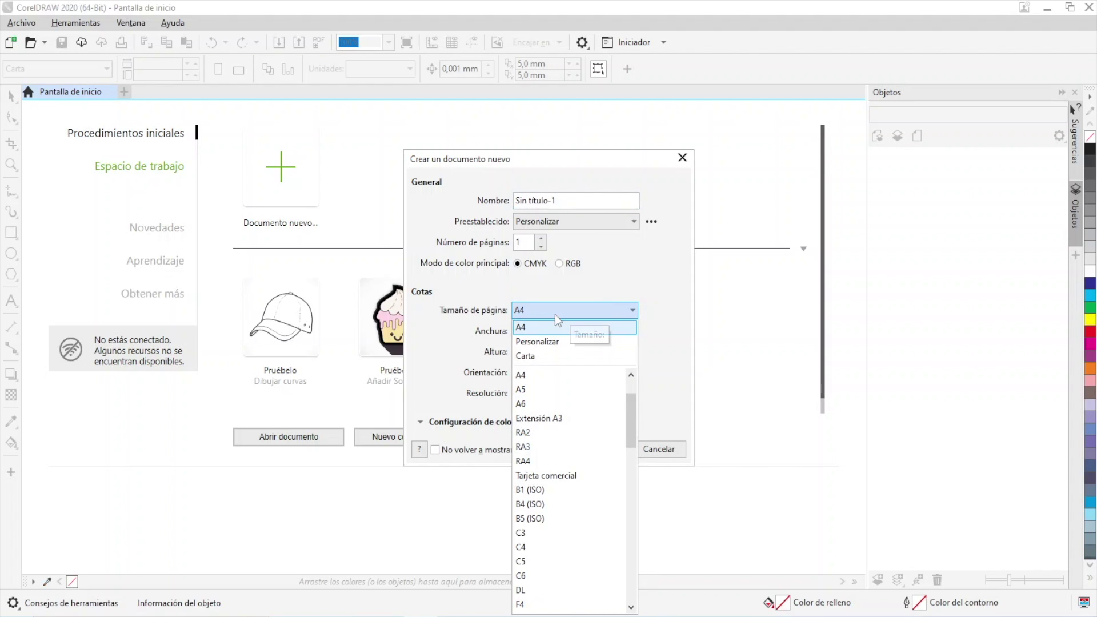
pyautogui.click(550, 327)
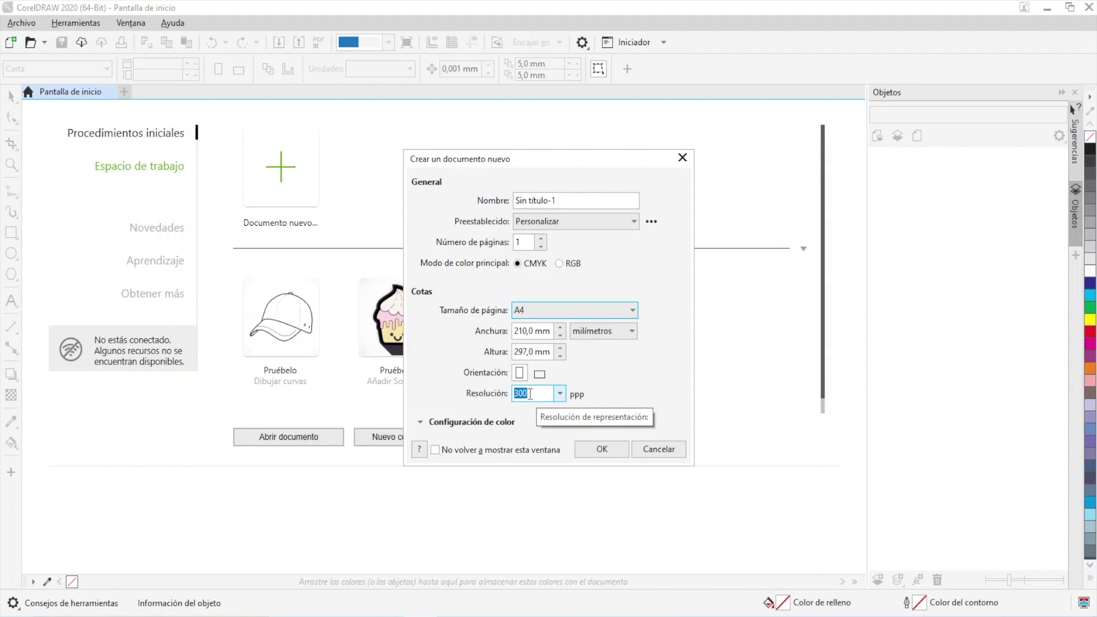
pyautogui.click(601, 451)
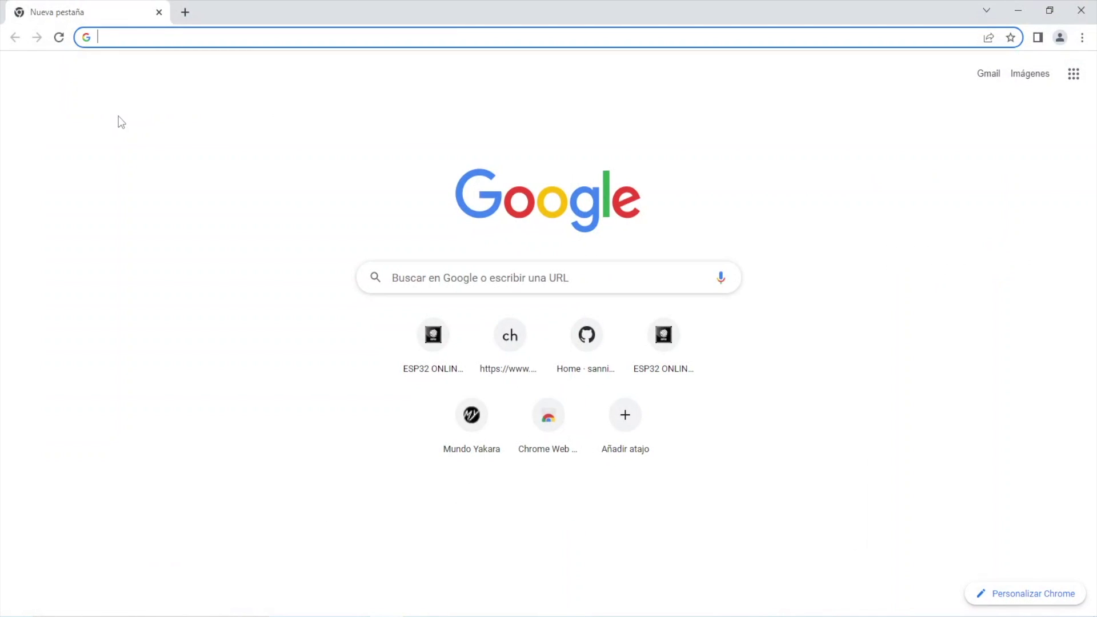
# Switch to Chrome and search Google Images for "mario bross".
pyautogui.write('marion')
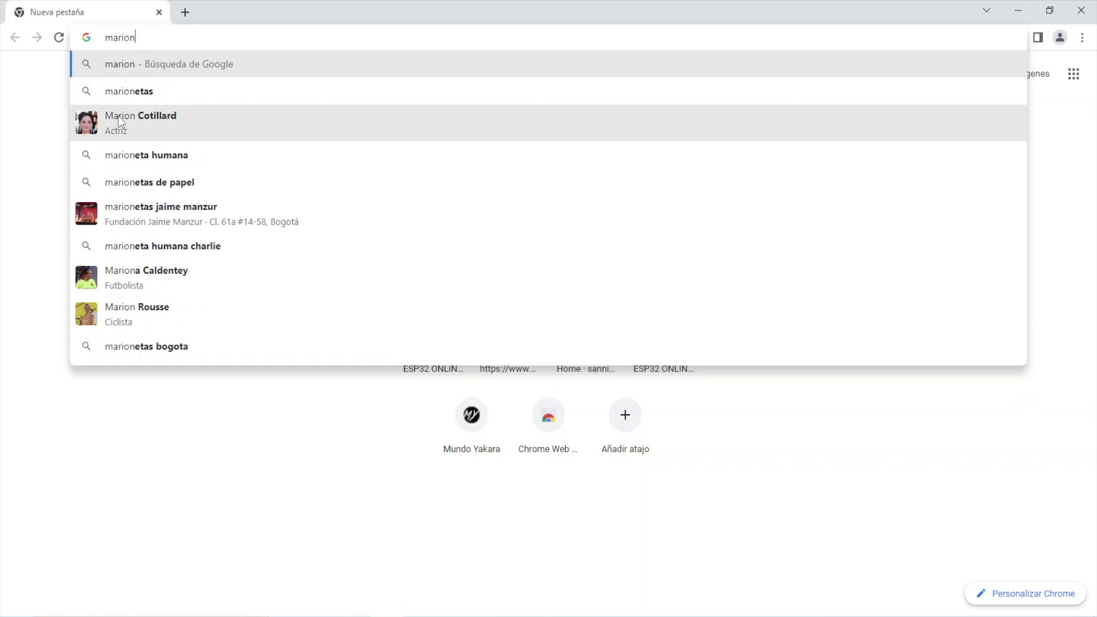
pyautogui.press('BackSpace')
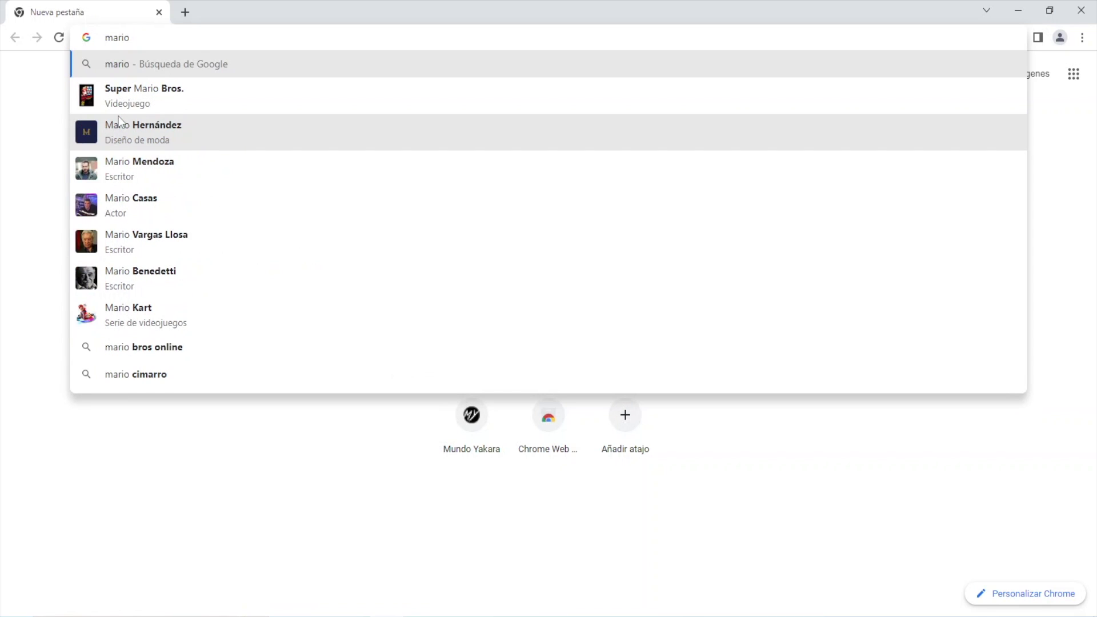
pyautogui.write('bross')
pyautogui.press('Return')
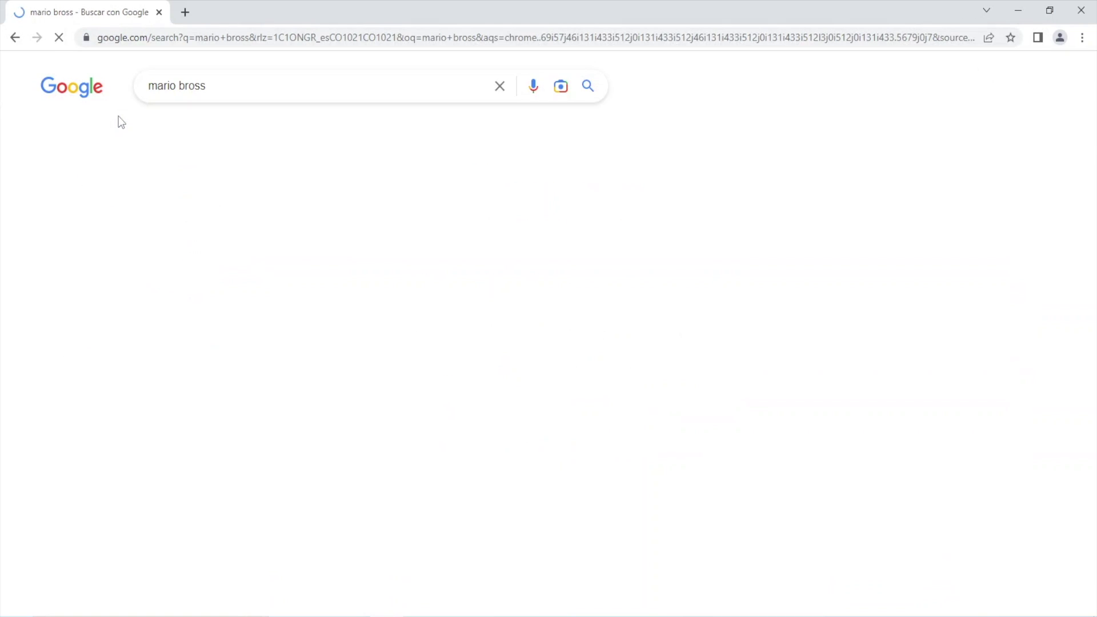
pyautogui.click(245, 125)
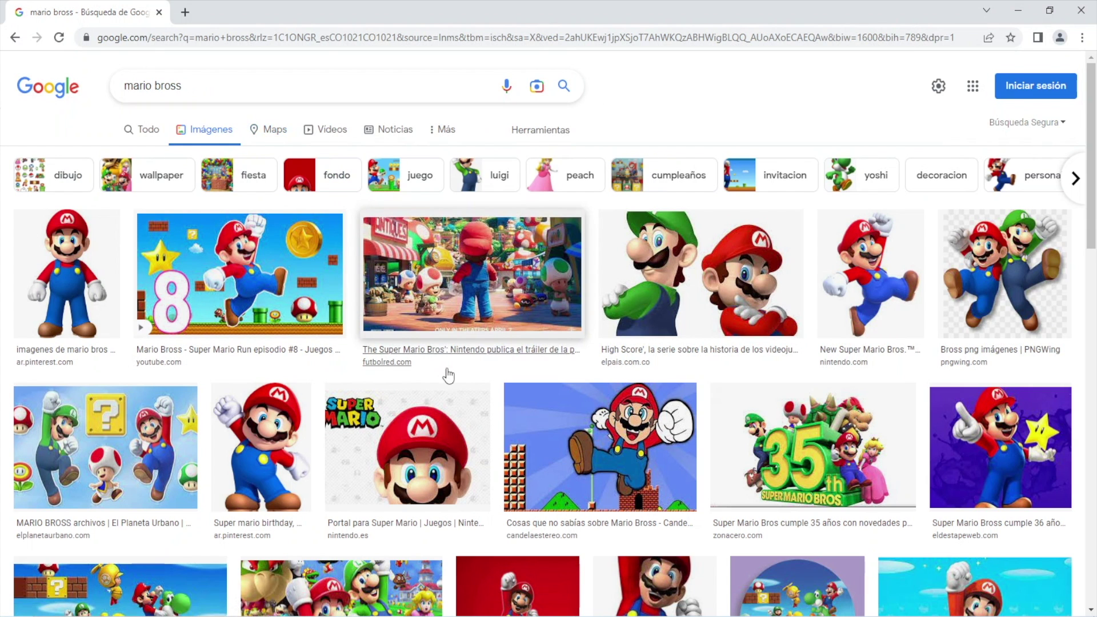
# Look through the image results and open the retro Vandal picture with the question-mark blocks and the jumping pixel Mario.
pyautogui.scroll(-6, 600, 416)
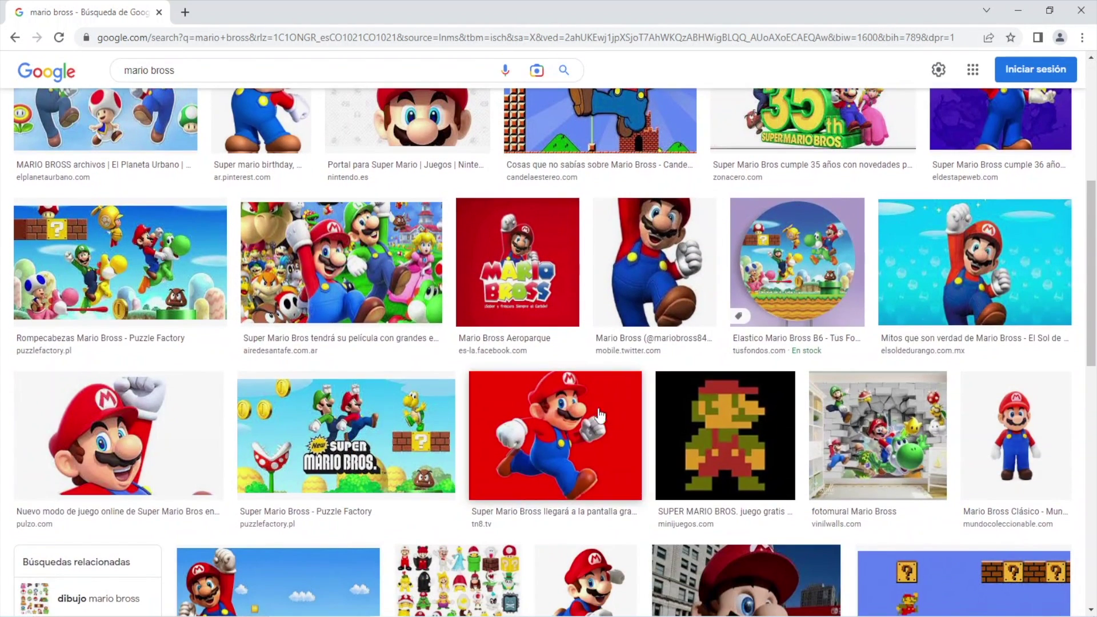
pyautogui.scroll(-7, 613, 332)
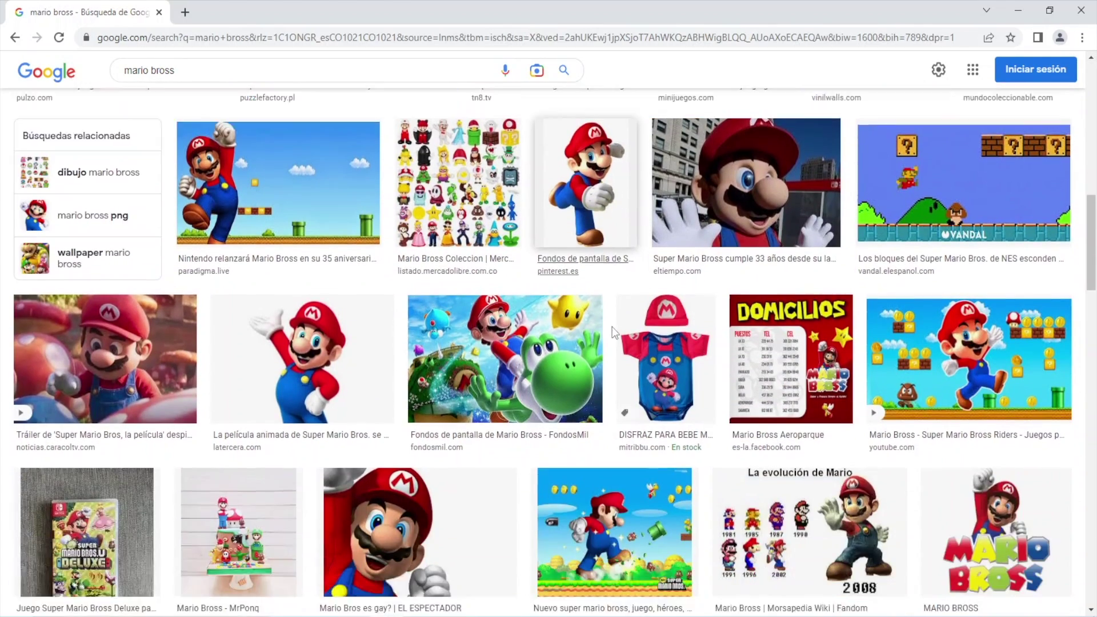
pyautogui.scroll(6, 949, 356)
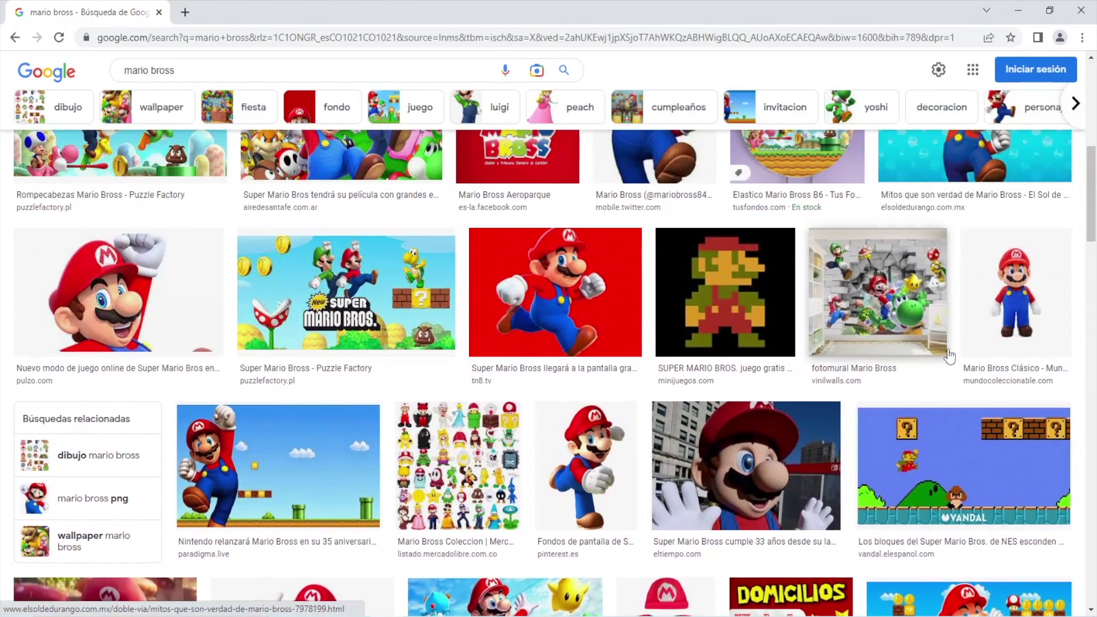
pyautogui.click(928, 463)
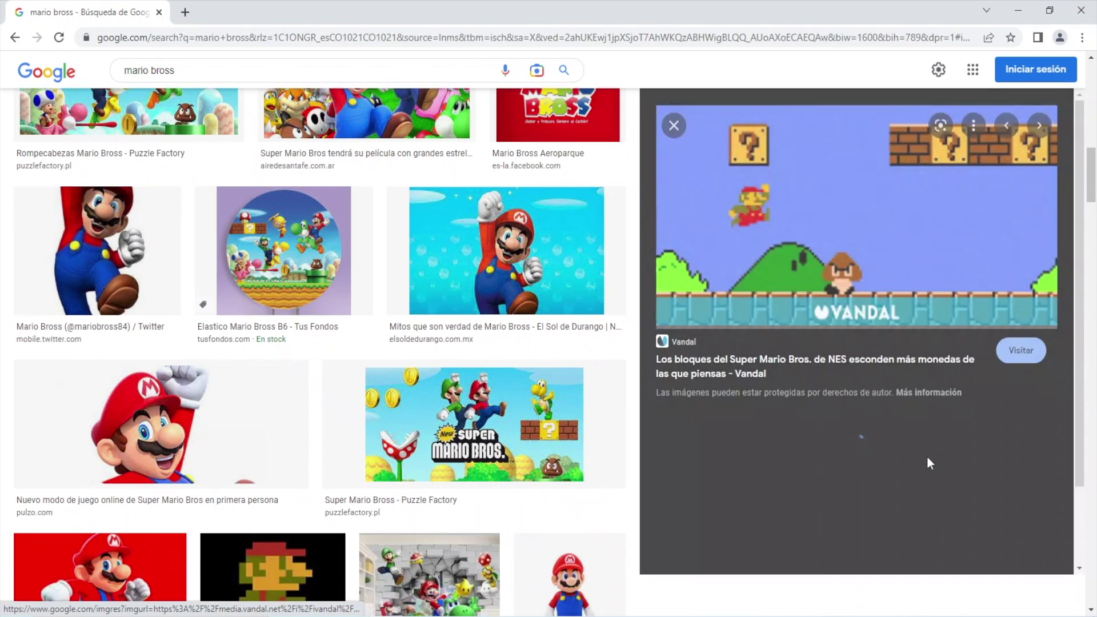
# Save the opened picture as a JPEG in the Descargas folder and place it on the A4 page in CorelDRAW.
pyautogui.rightClick(744, 178)
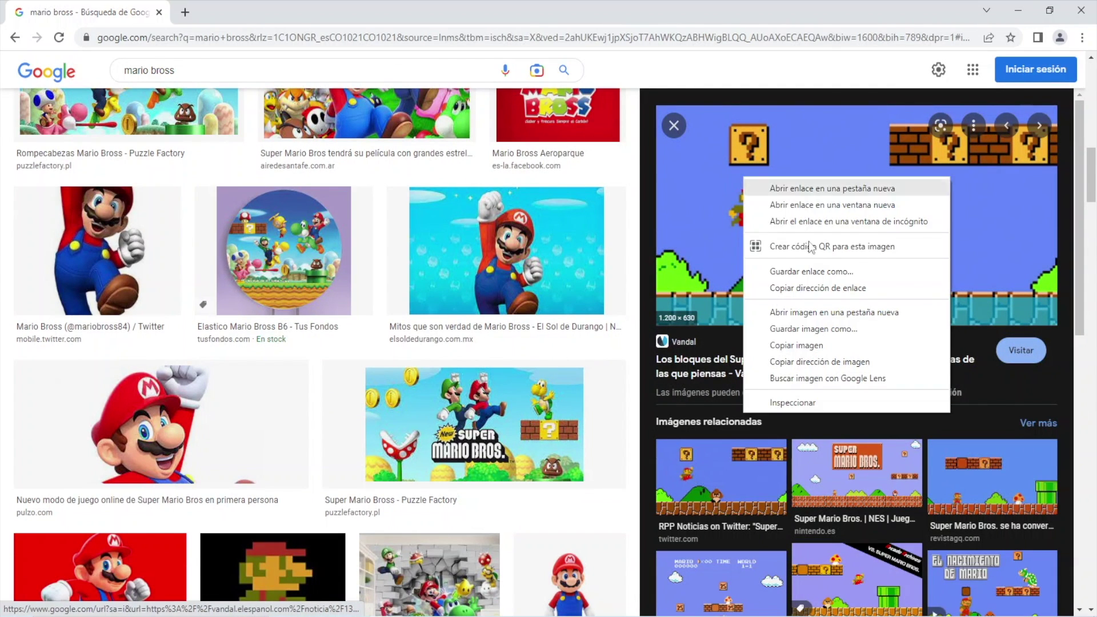
pyautogui.click(838, 331)
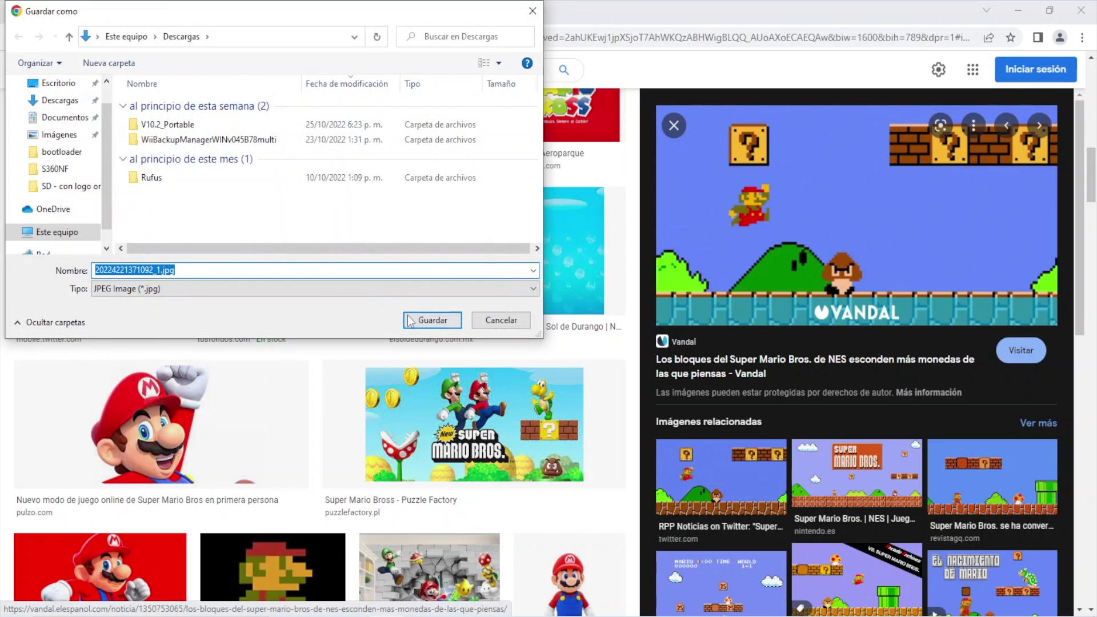
pyautogui.click(418, 321)
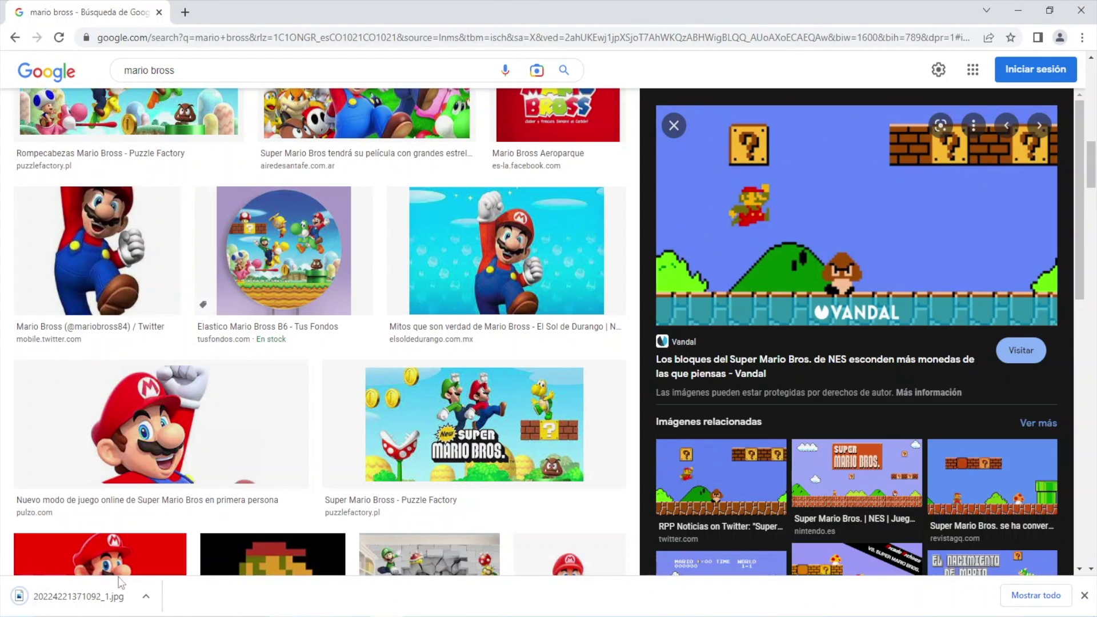
pyautogui.moveTo(80, 596); pyautogui.dragTo(402, 311)
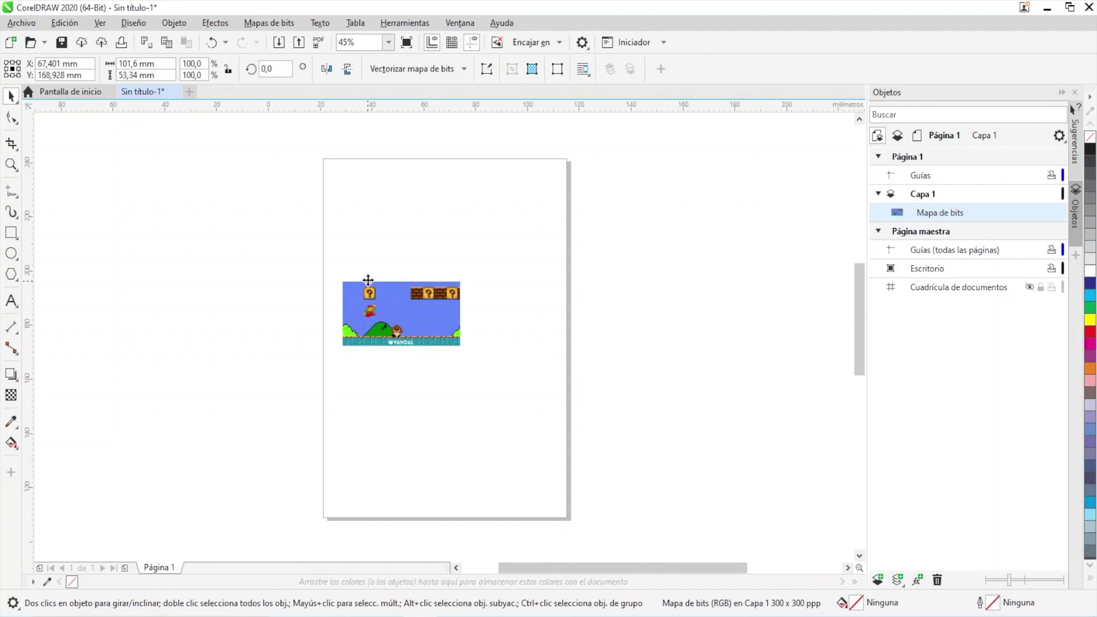
# Draw a square of about 10.3 mm around the single question-mark block above Mario.
pyautogui.scroll(5, 368, 280)
pyautogui.scroll(-5, 372, 286)
pyautogui.scroll(4, 383, 309)
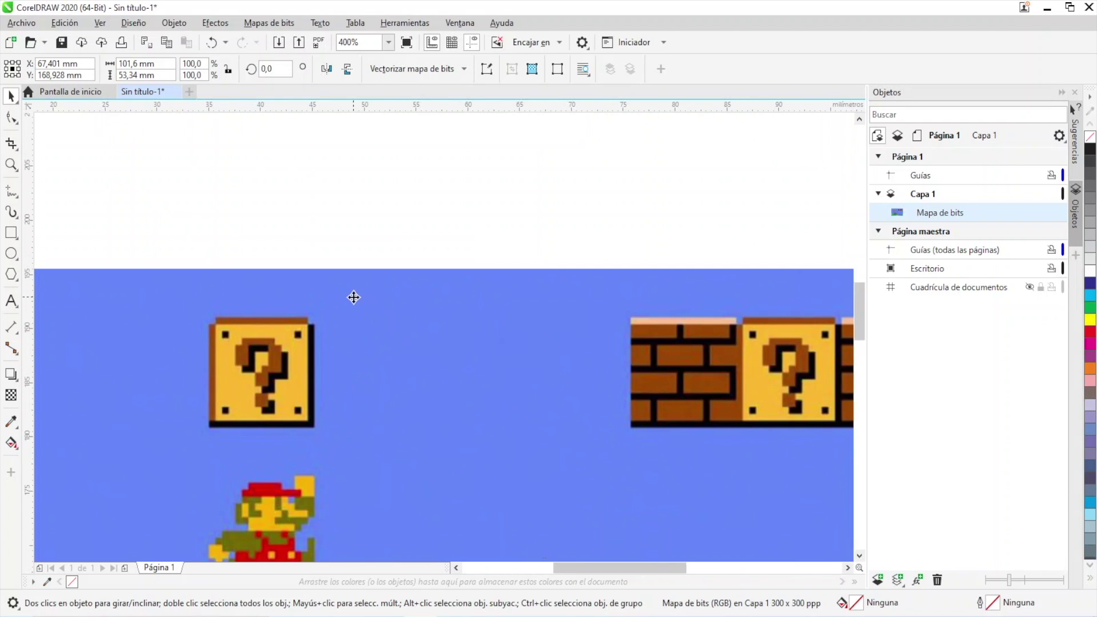
pyautogui.scroll(-4, 353, 298)
pyautogui.scroll(4, 354, 298)
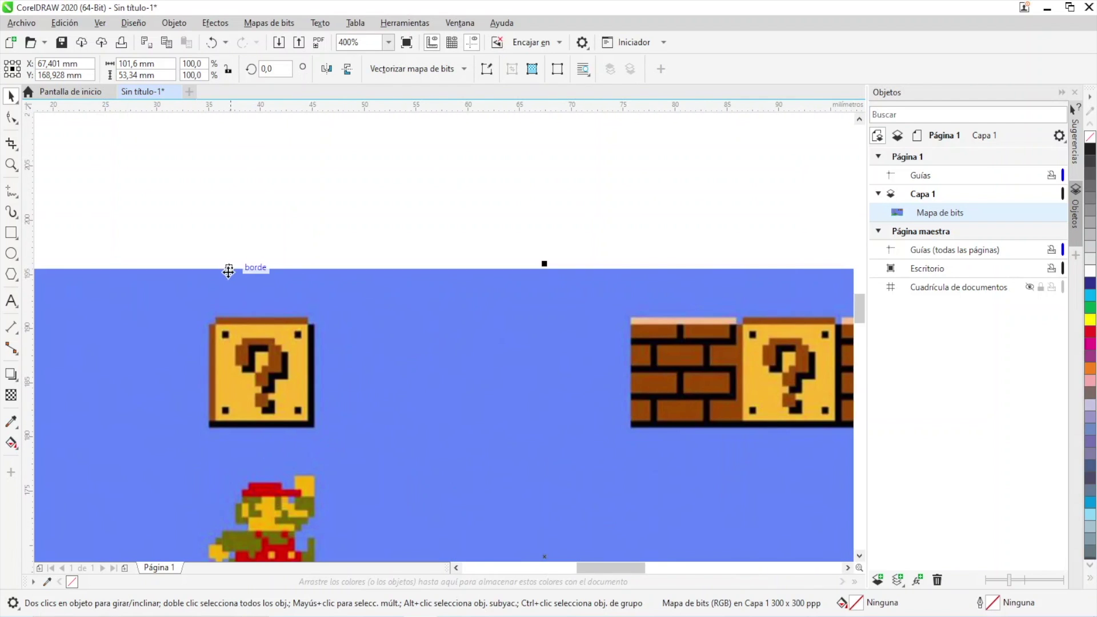
pyautogui.press('F6')
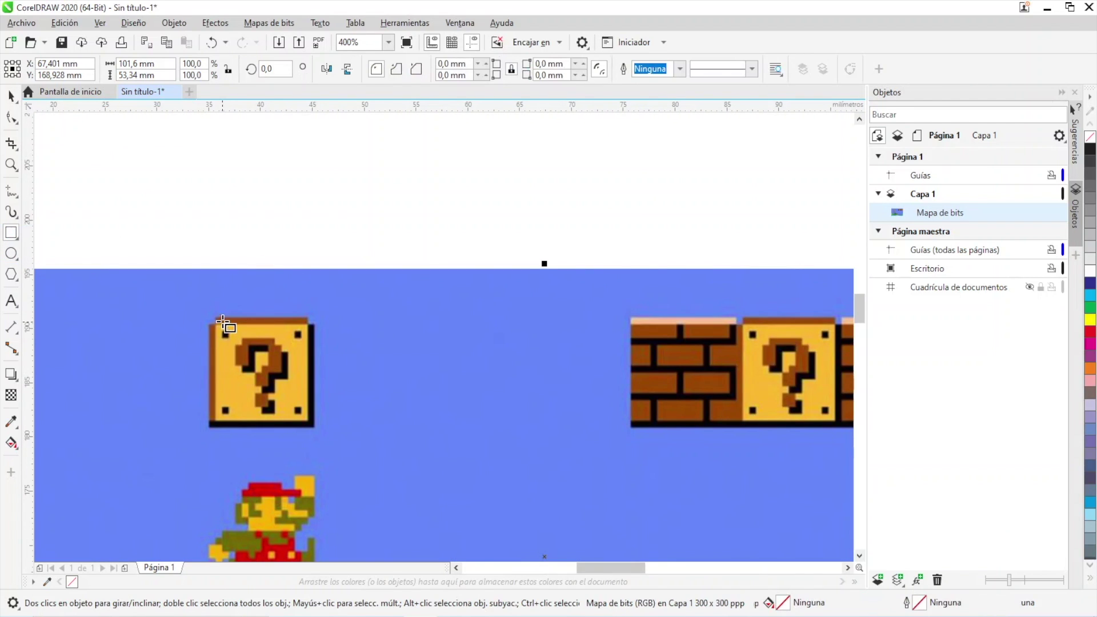
pyautogui.moveTo(209, 317); pyautogui.dragTo(315, 426)
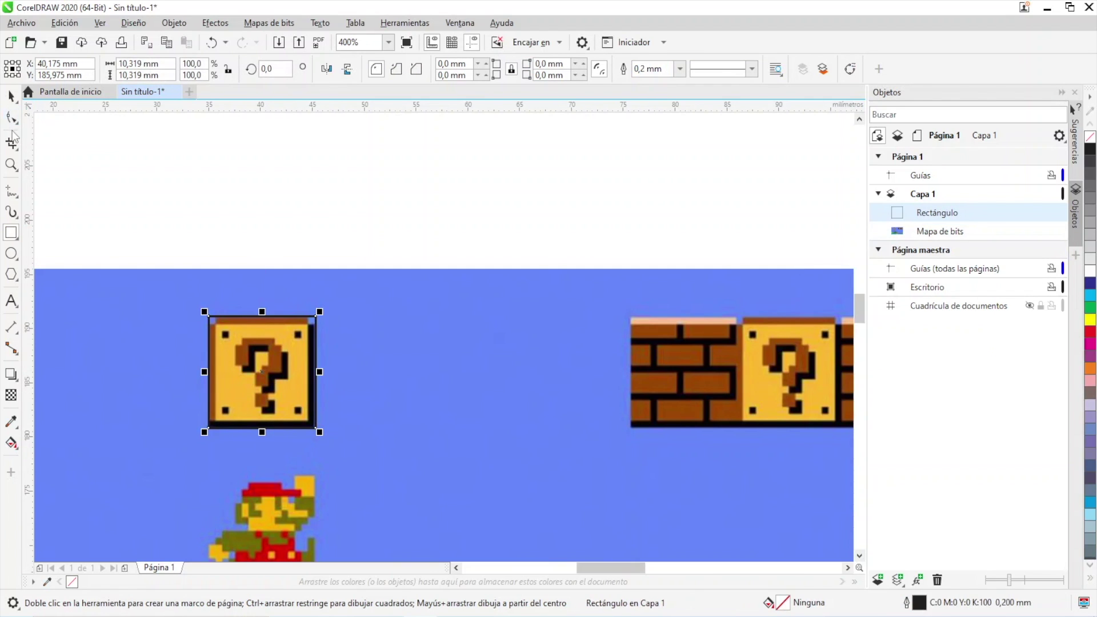
pyautogui.click(11, 96)
# Place the bitmap inside the square frame with PowerClip, so only the question-mark block is kept in view.
pyautogui.click(432, 303)
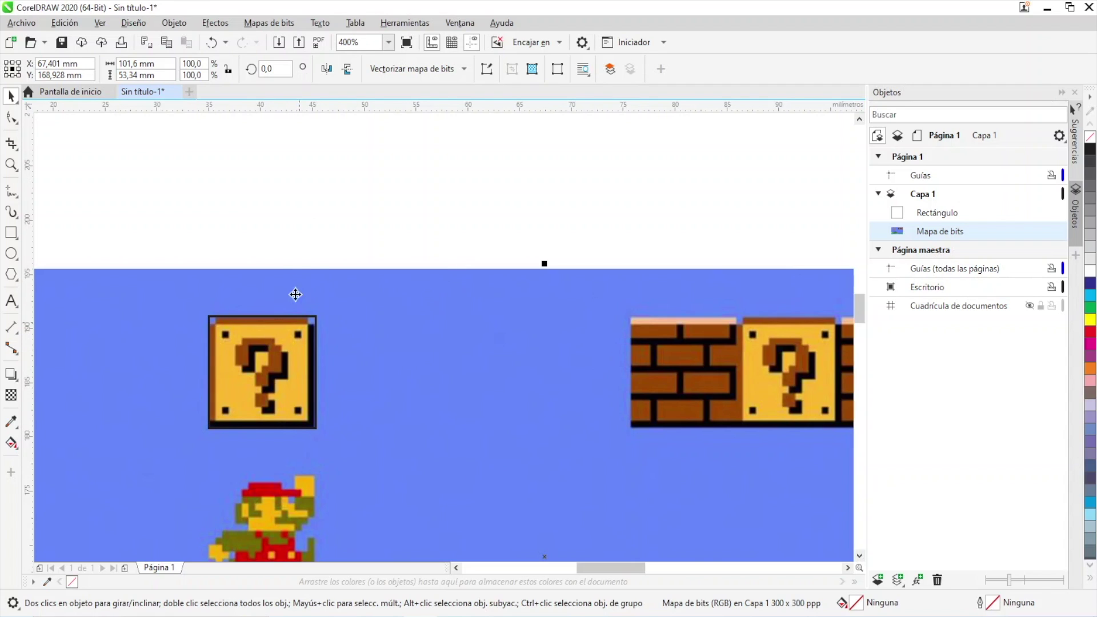
pyautogui.moveTo(183, 232); pyautogui.dragTo(366, 472)
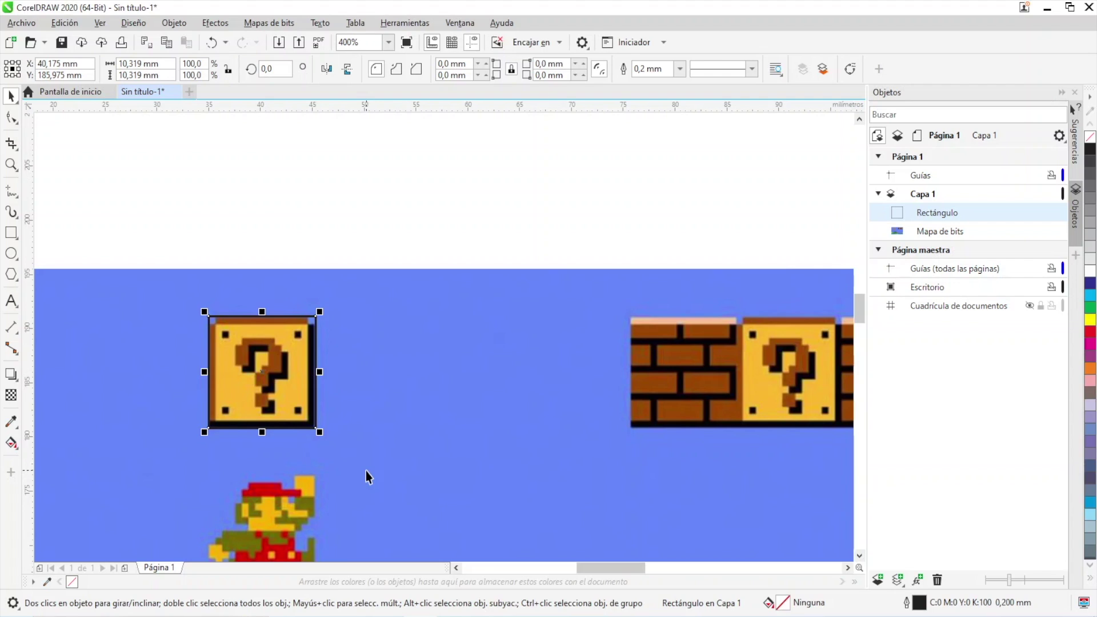
pyautogui.click(385, 418)
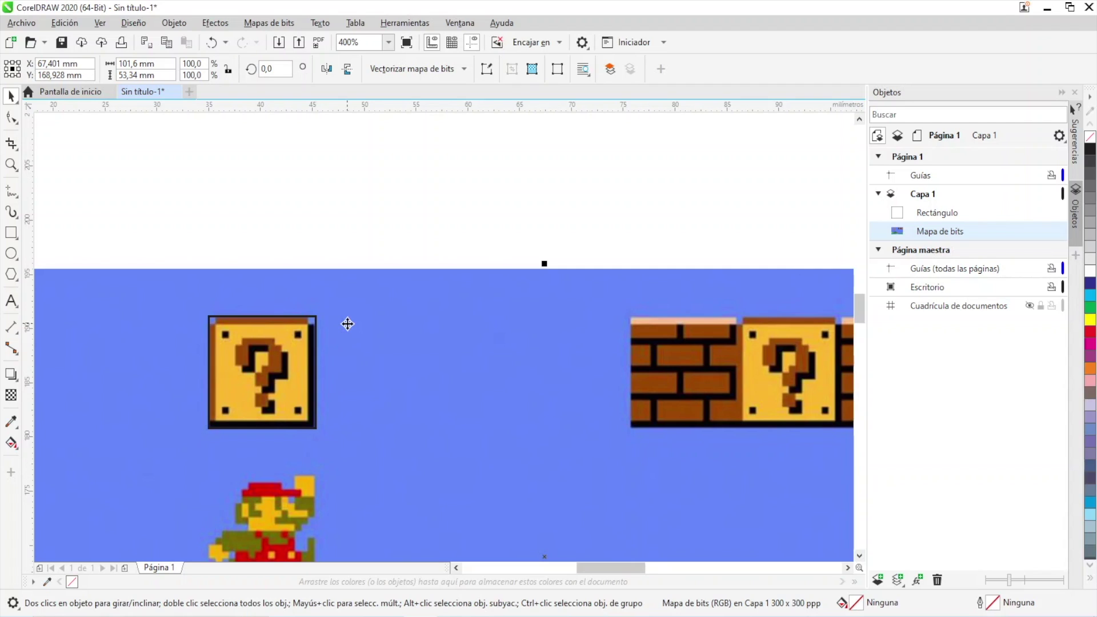
pyautogui.click(220, 25)
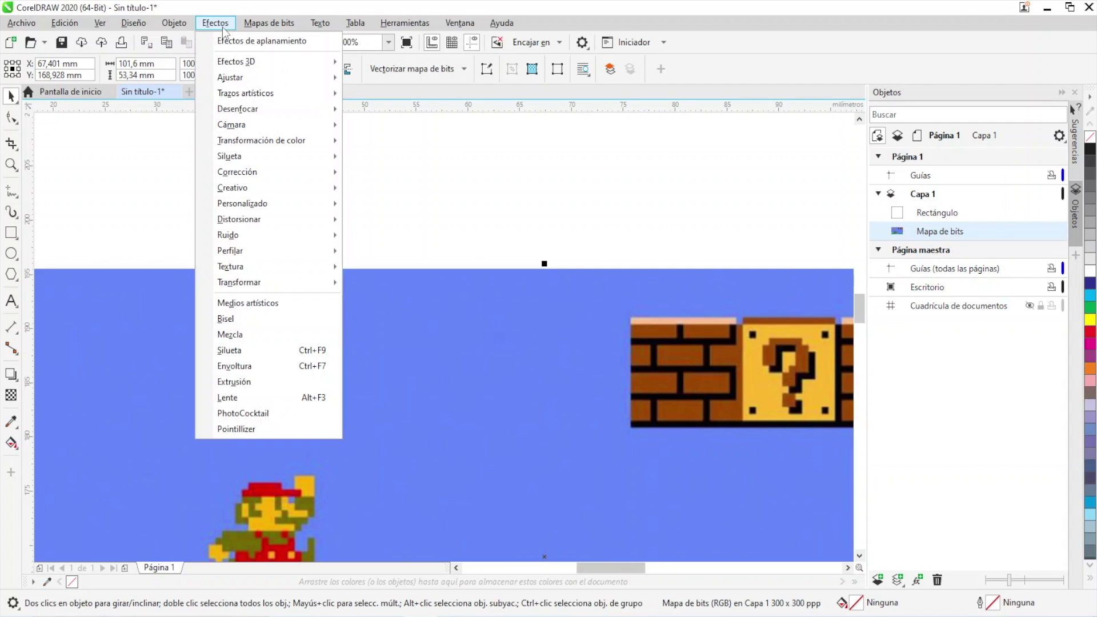
pyautogui.moveTo(174, 22)
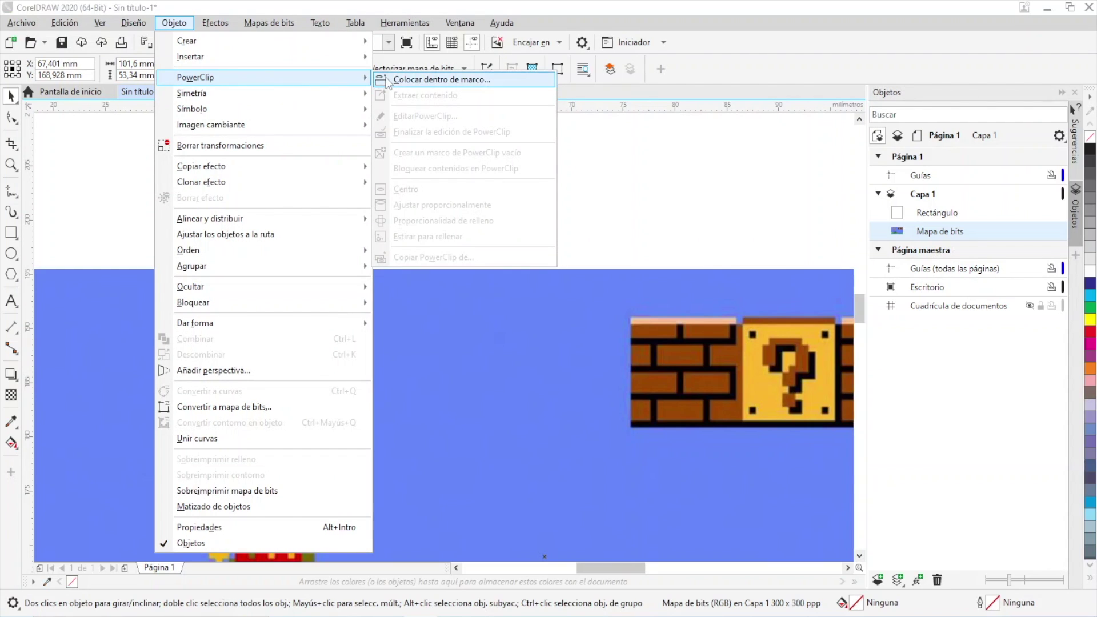
pyautogui.click(401, 80)
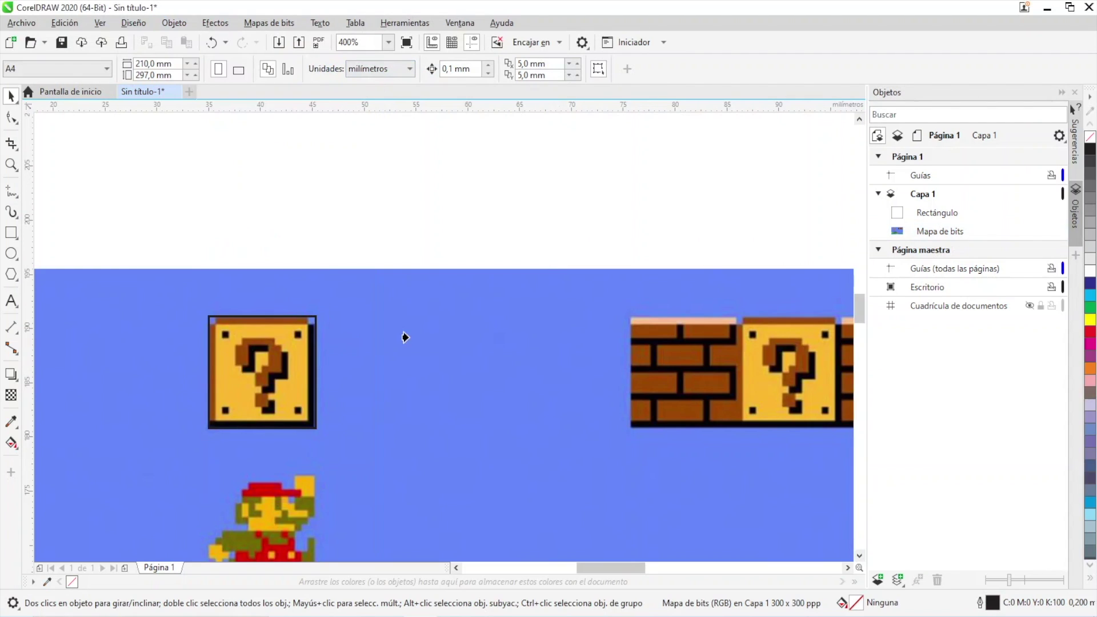
pyautogui.click(288, 324)
pyautogui.scroll(-6, 355, 437)
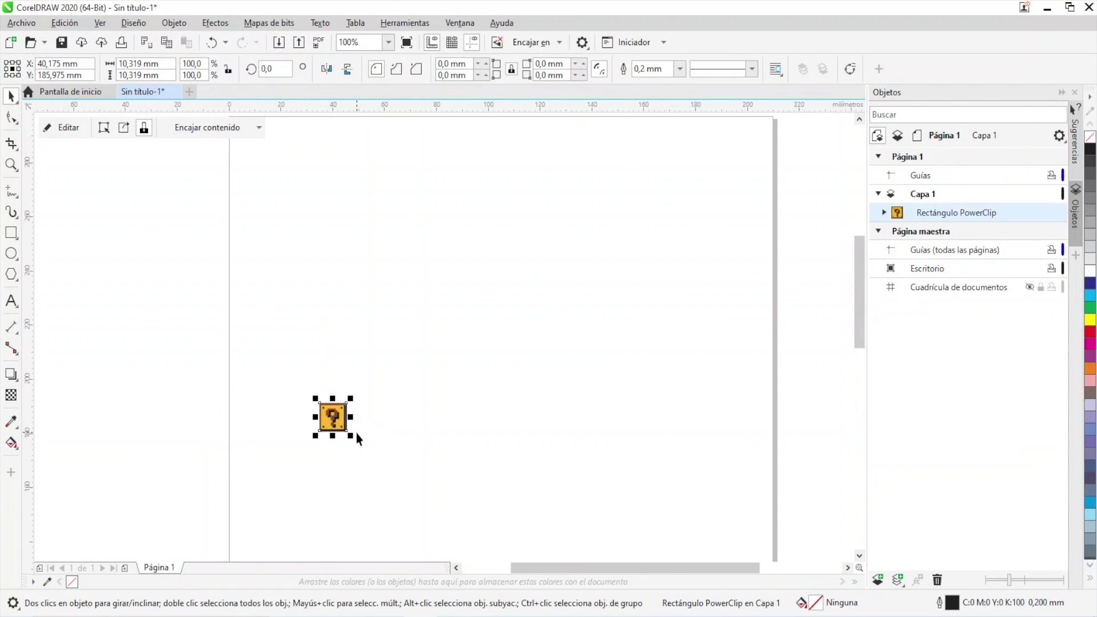
pyautogui.scroll(6, 342, 452)
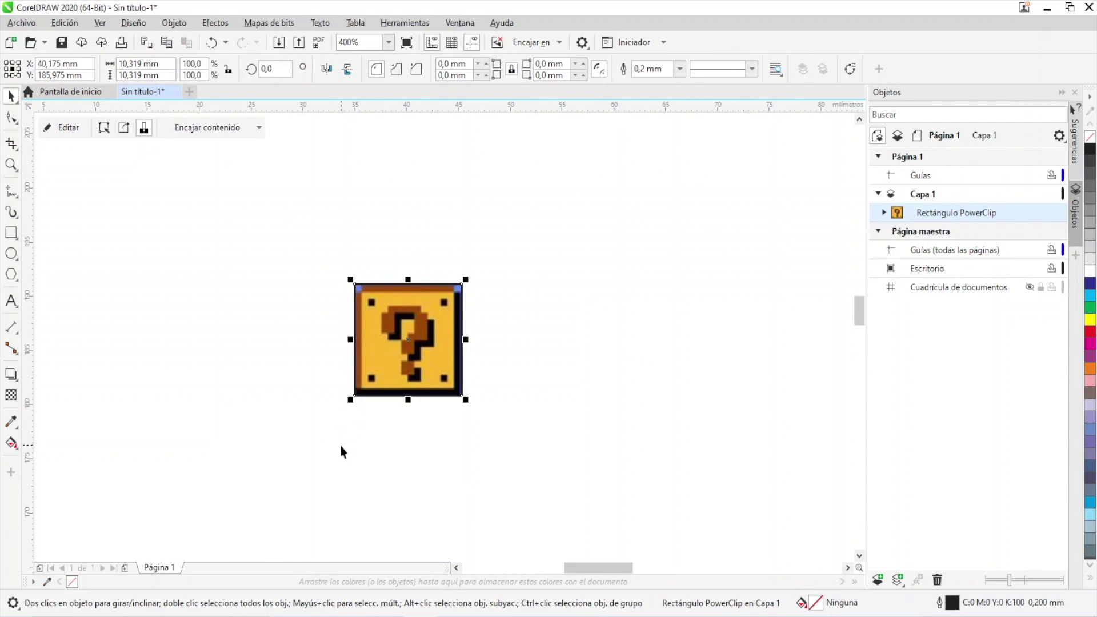
pyautogui.scroll(-6, 403, 420)
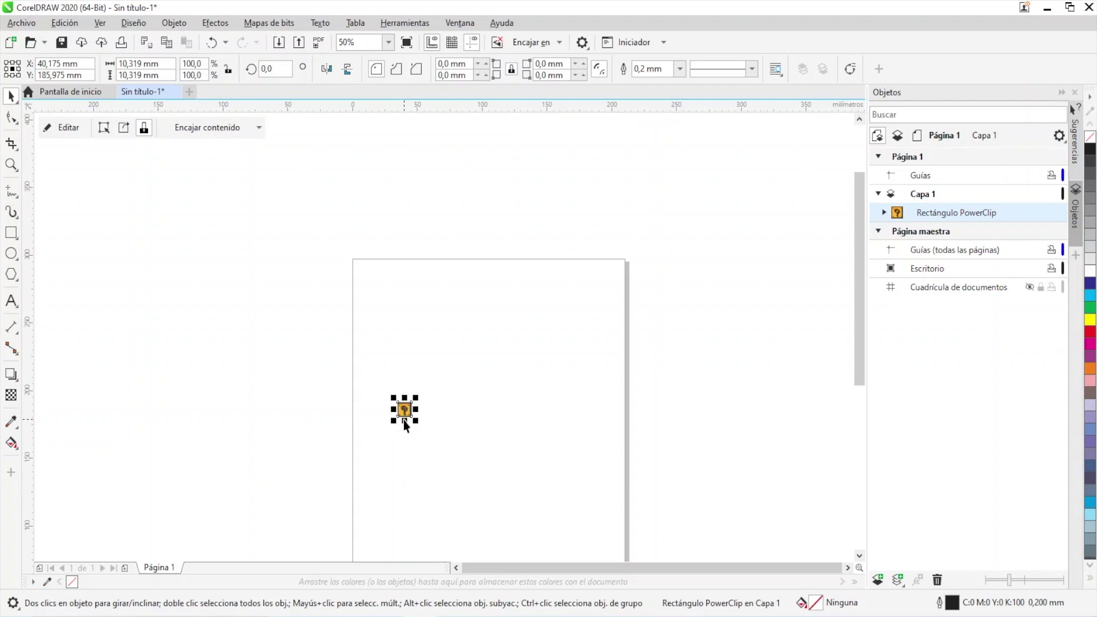
pyautogui.scroll(4, 403, 420)
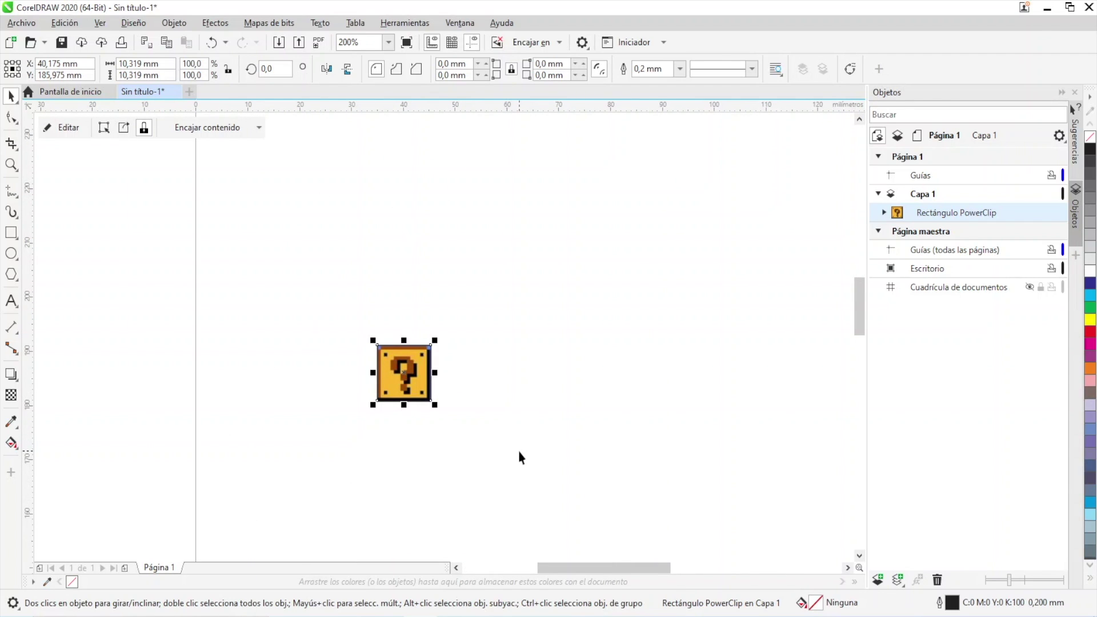
# Export only the selected PowerClip block as mario1.svg to the Descargas folder, with embedded images in the SVG options.
pyautogui.click(21, 25)
pyautogui.moveTo(91, 292)
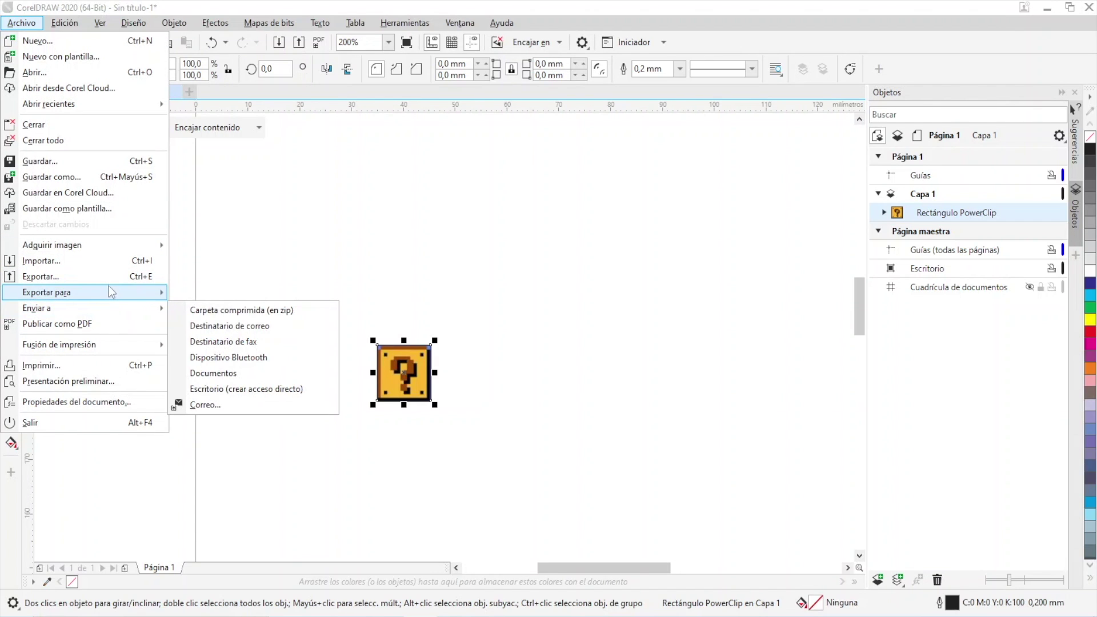
pyautogui.click(120, 279)
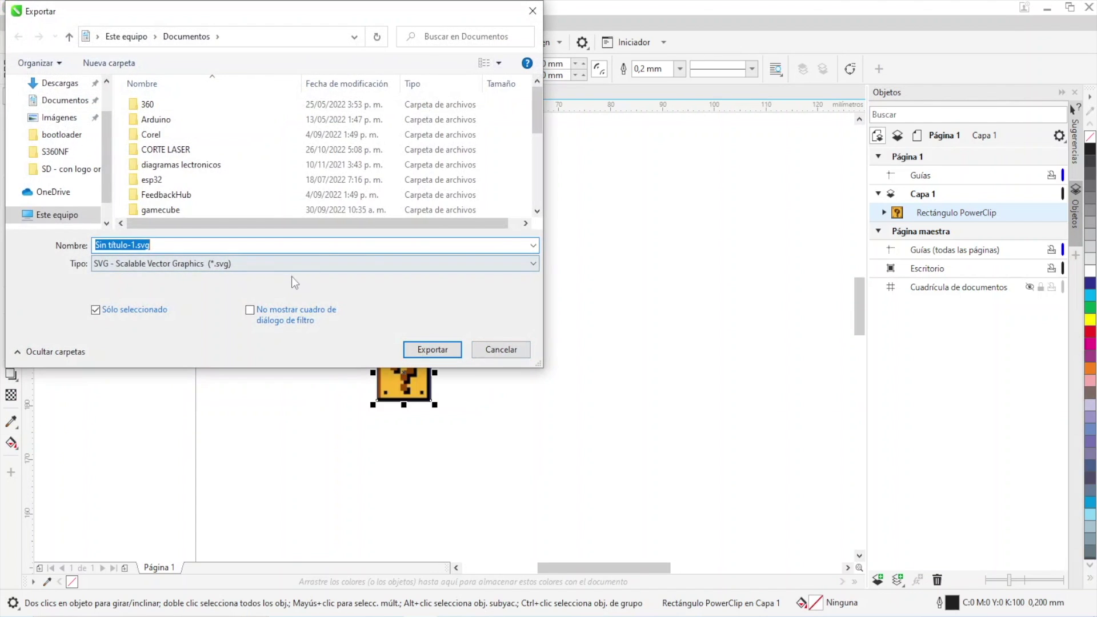
pyautogui.click(57, 83)
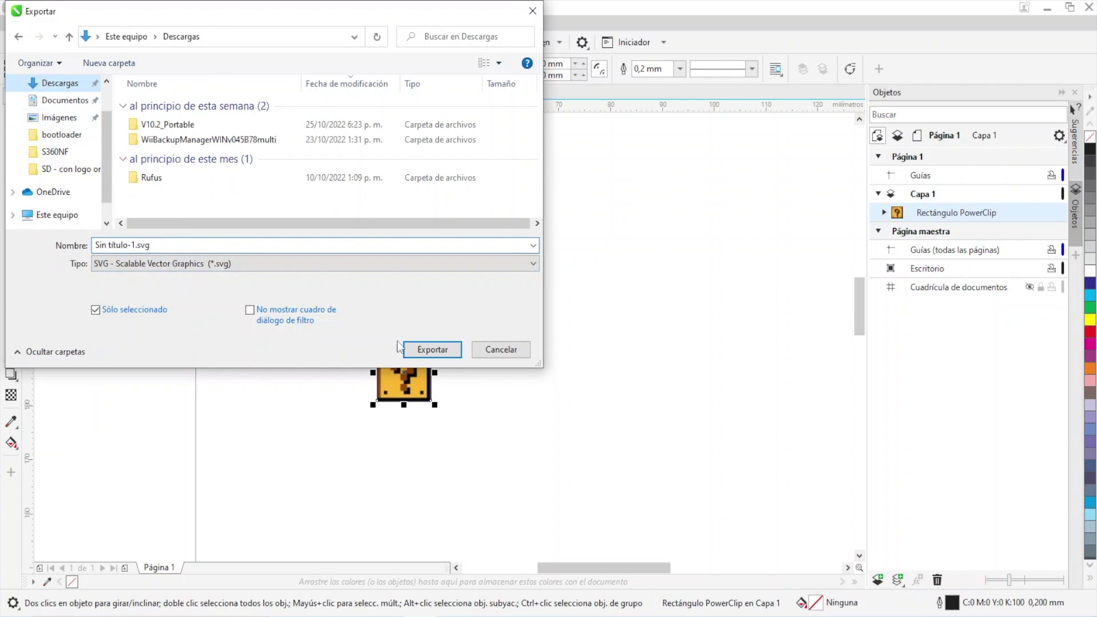
pyautogui.doubleClick(130, 244)
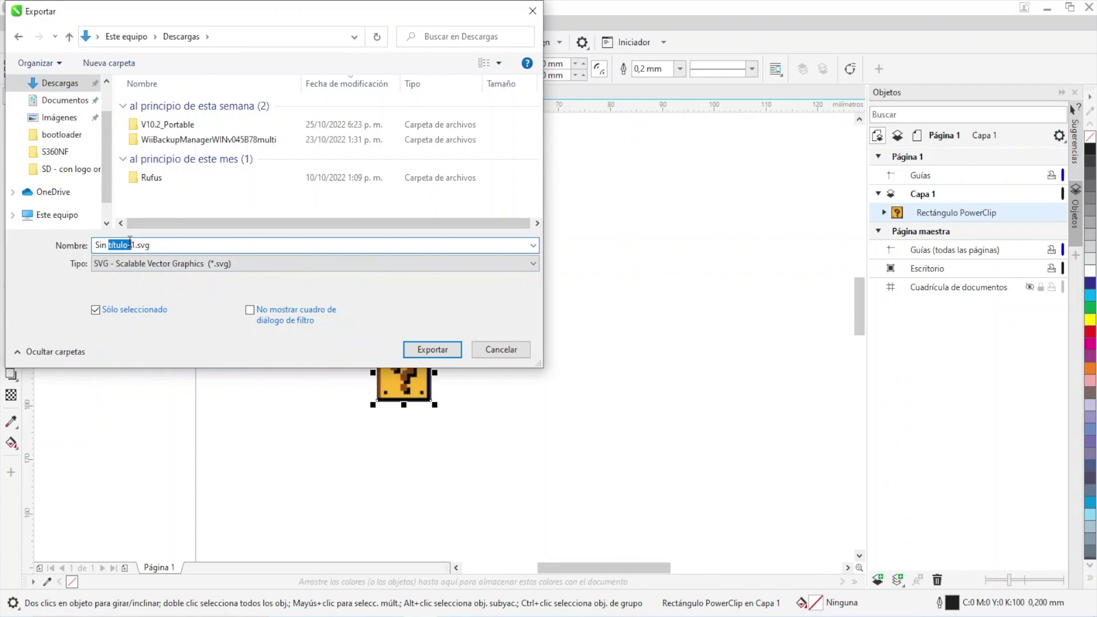
pyautogui.press('BackSpace')
pyautogui.press('BackSpace')
pyautogui.press('BackSpace')
pyautogui.press('BackSpace')
pyautogui.press('BackSpace')
pyautogui.write('mario')
pyautogui.click(402, 350)
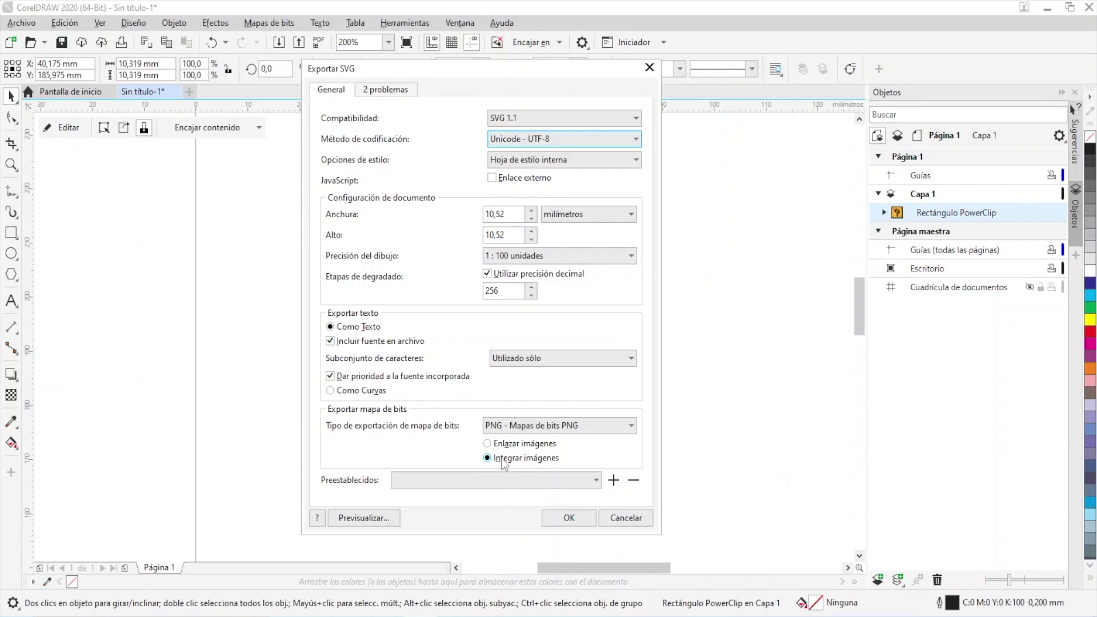
pyautogui.click(566, 518)
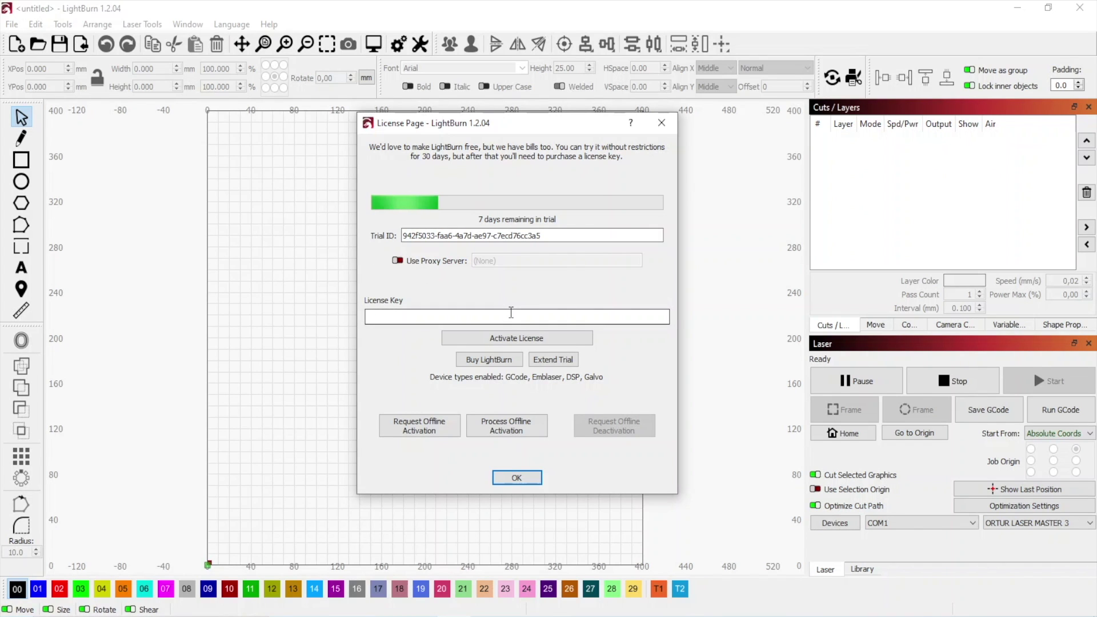
# Switch to LightBurn, dismiss its licence page and import mario1.svg from the Descargas folder.
pyautogui.click(516, 477)
pyautogui.click(650, 342)
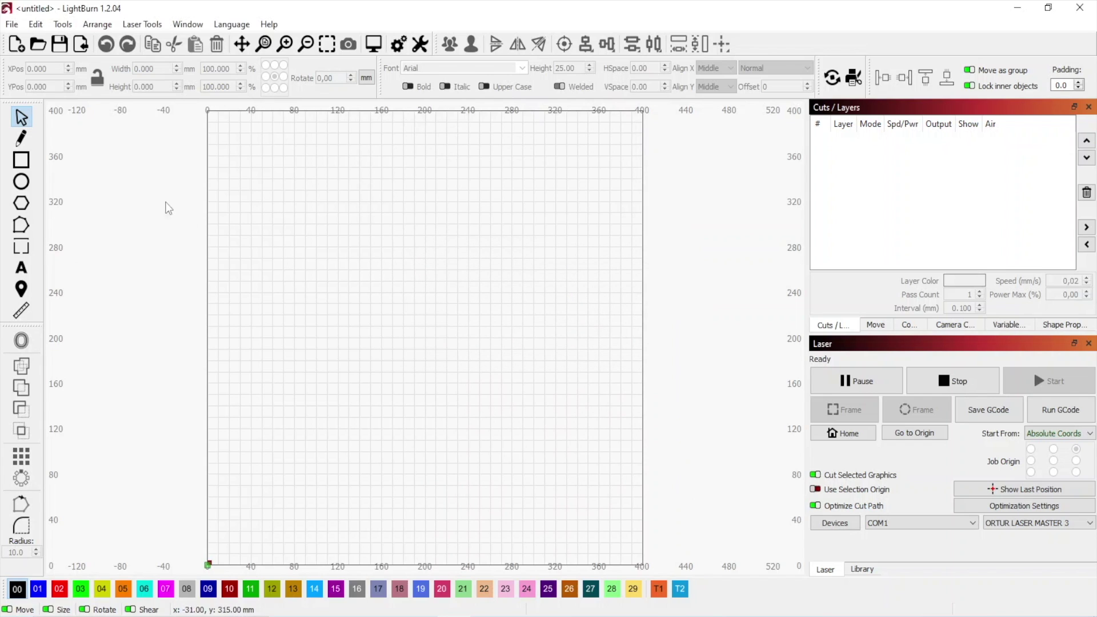
pyautogui.click(10, 28)
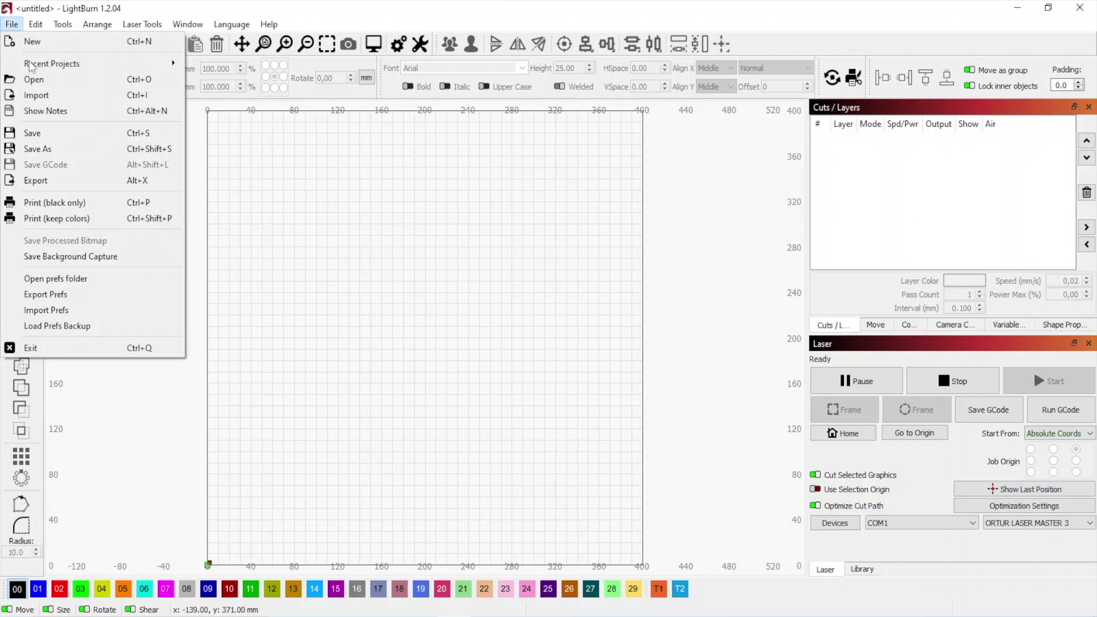
pyautogui.click(57, 92)
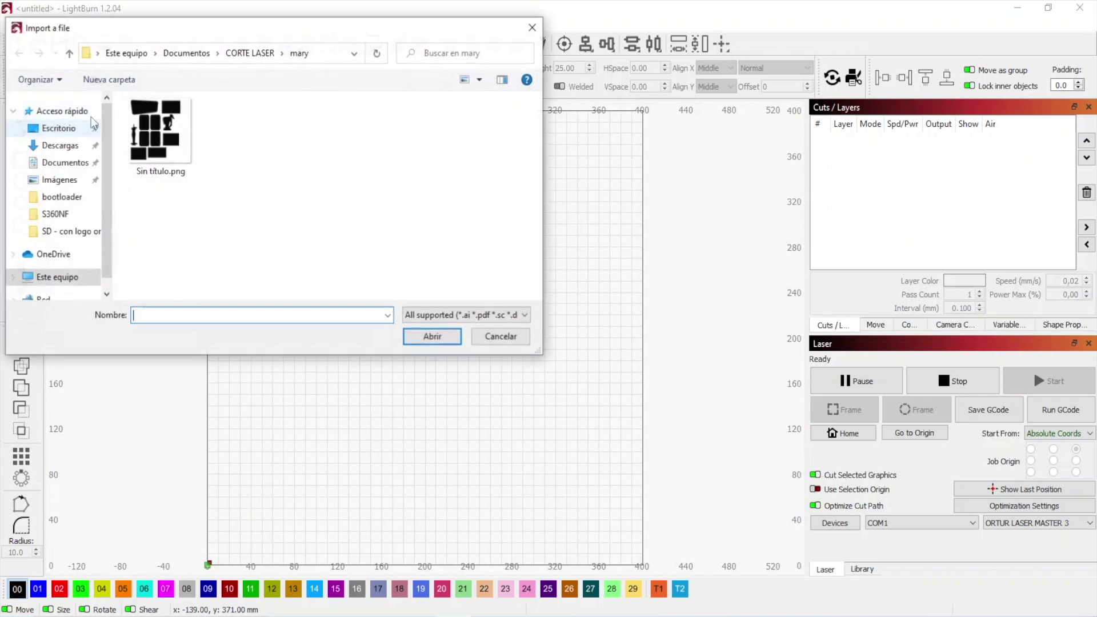
pyautogui.click(66, 148)
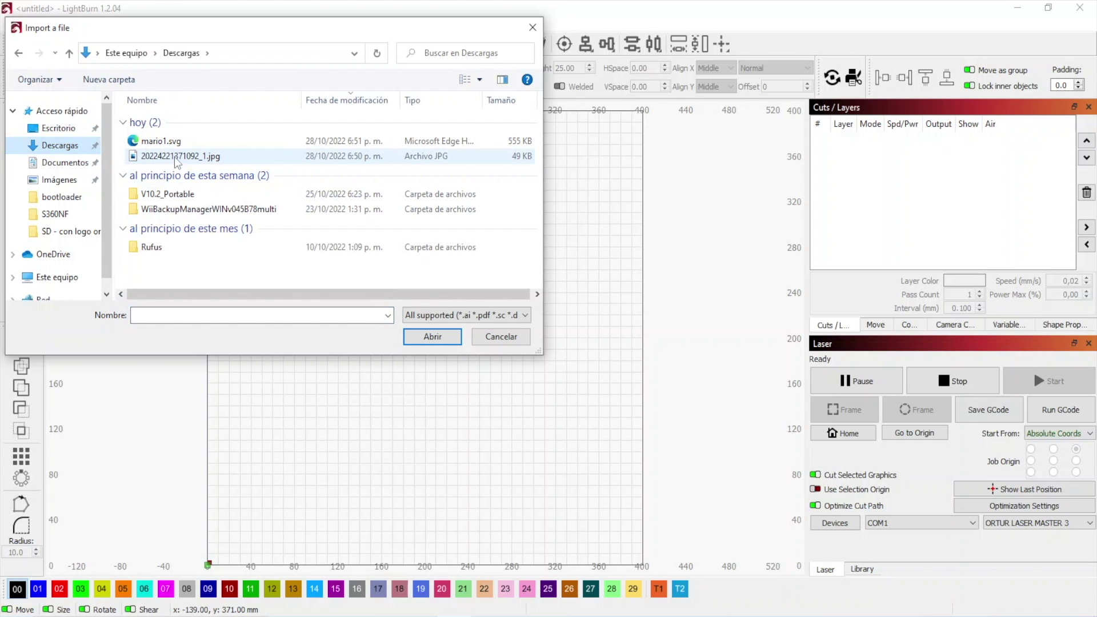
pyautogui.doubleClick(161, 141)
# Examine the imported picture around the question-mark block and the frame outline.
pyautogui.scroll(10, 404, 354)
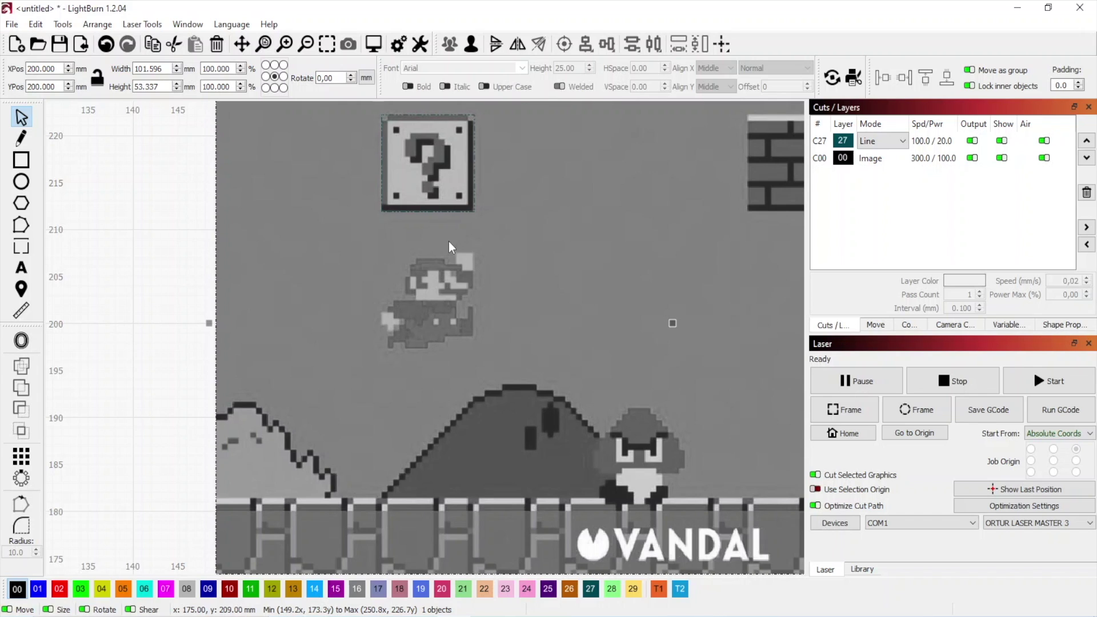
pyautogui.scroll(-8, 449, 247)
pyautogui.scroll(10, 458, 214)
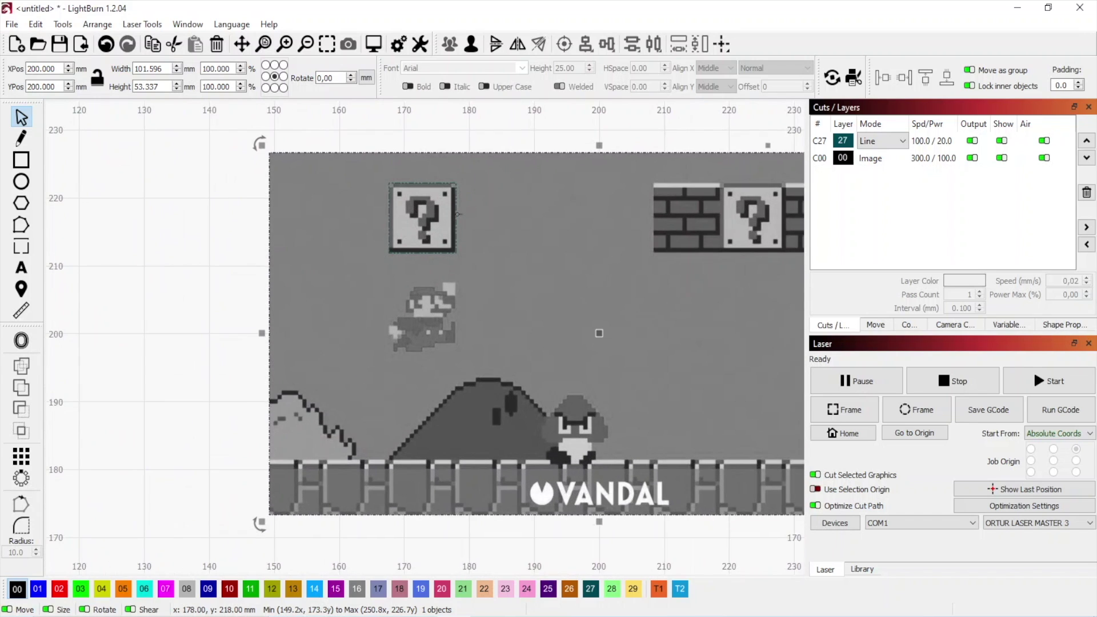
pyautogui.scroll(-4, 457, 214)
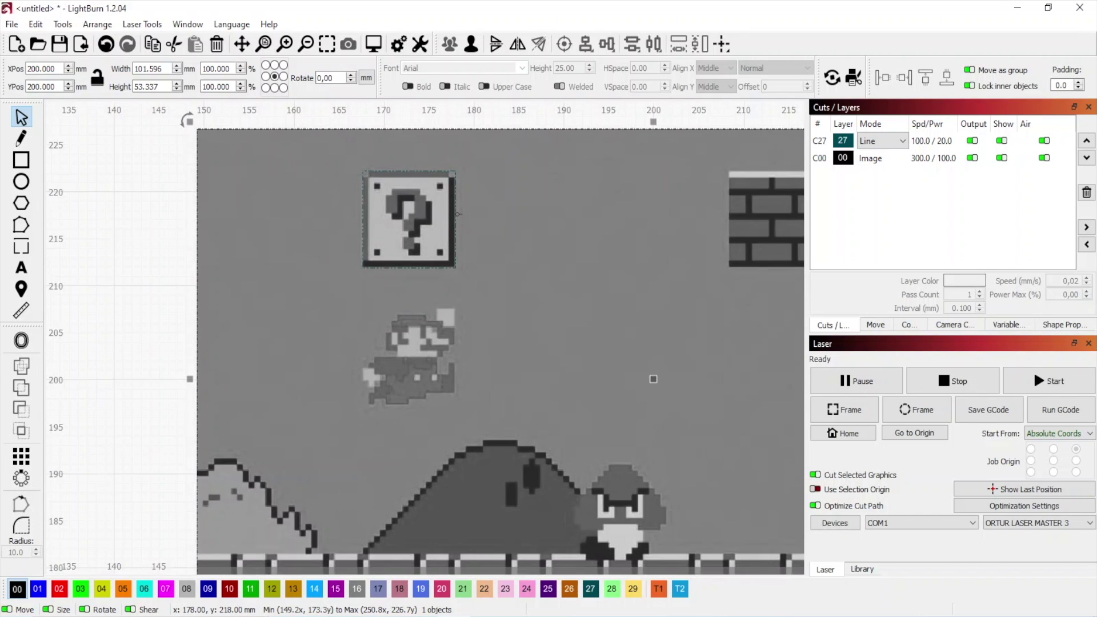
pyautogui.scroll(3, 458, 215)
# Switch back to CorelDRAW and set up an export of only the selected PowerClip block as PNG in Descargas.
pyautogui.scroll(-5, 458, 214)
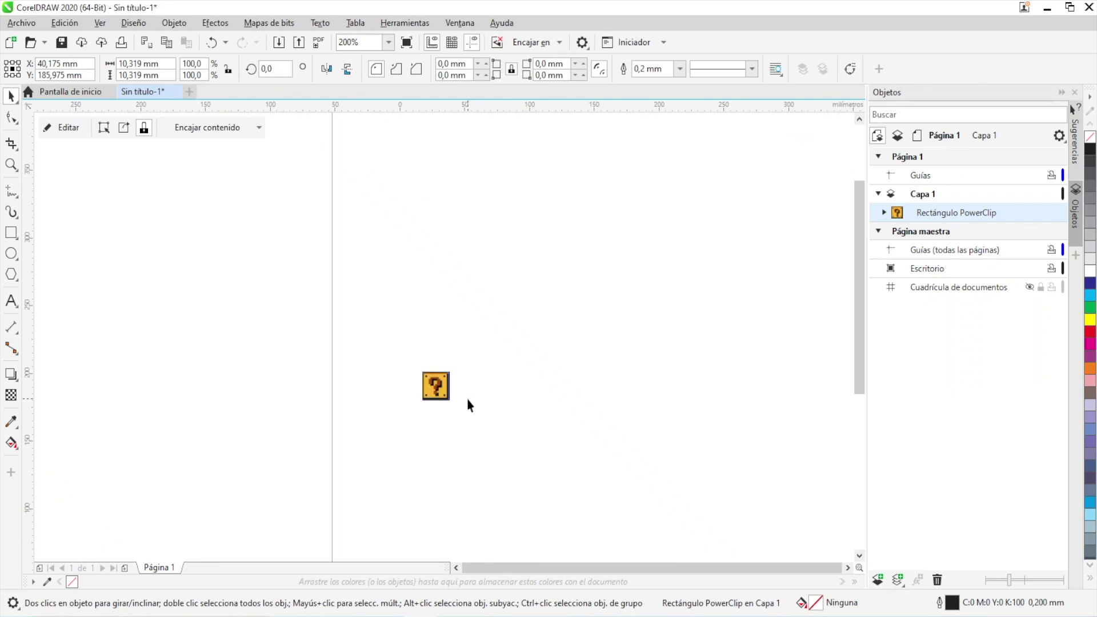
pyautogui.scroll(4, 467, 405)
pyautogui.scroll(-4, 398, 367)
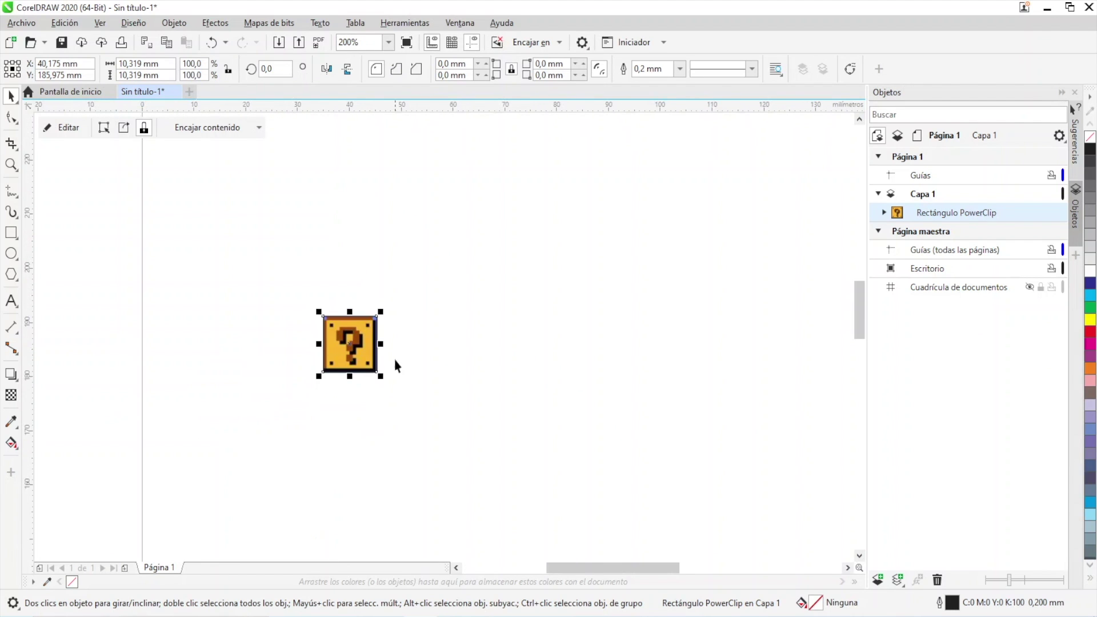
pyautogui.moveTo(299, 288); pyautogui.dragTo(428, 425)
pyautogui.click(21, 23)
pyautogui.click(75, 275)
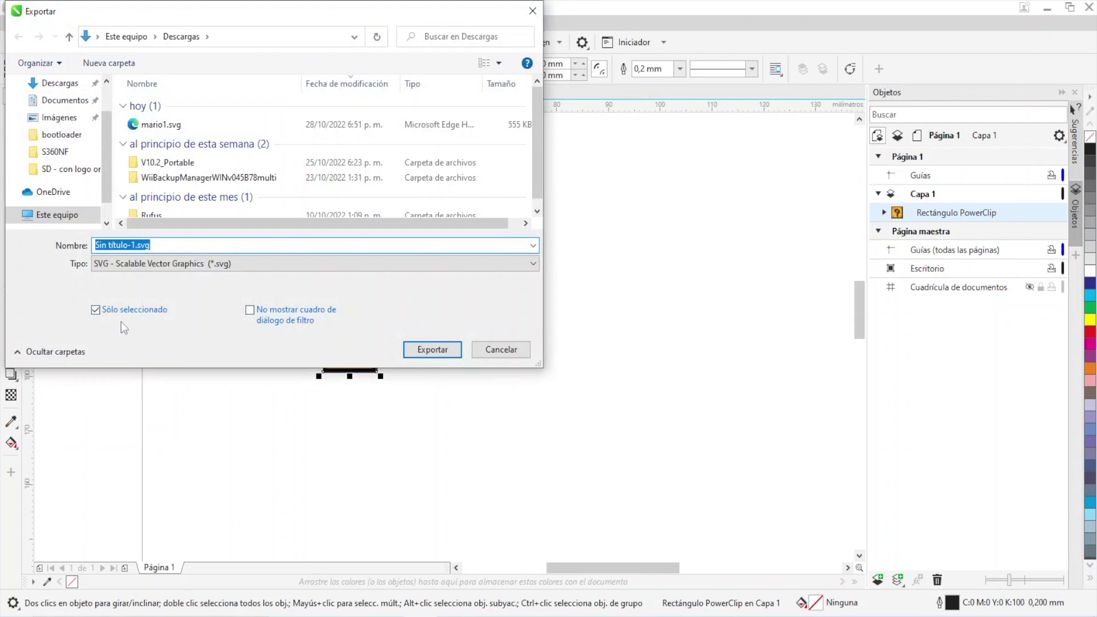
pyautogui.click(154, 267)
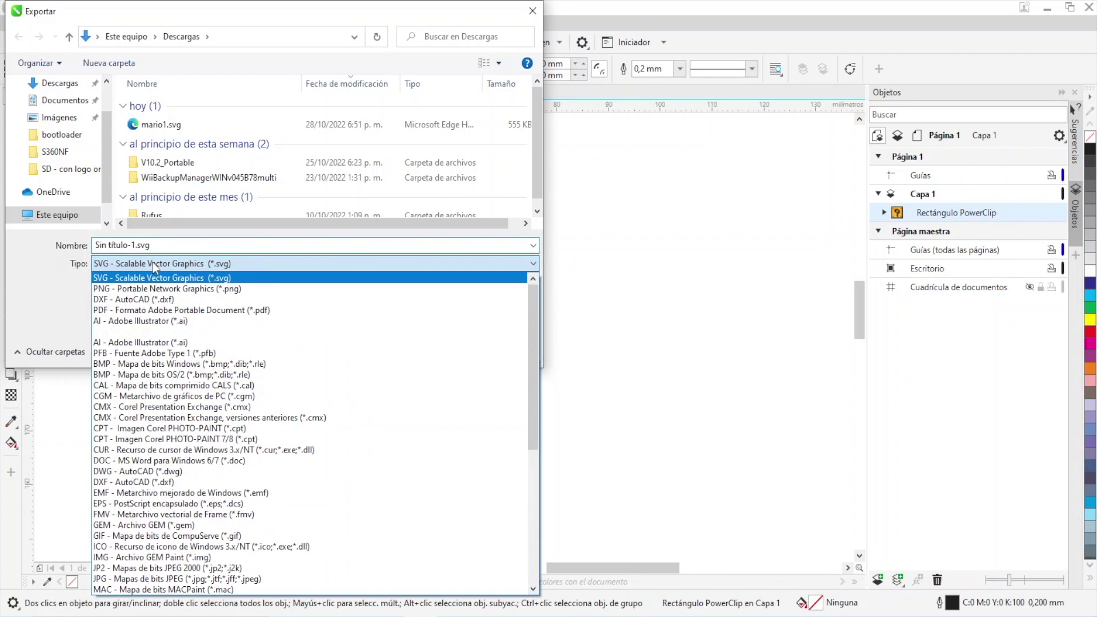
pyautogui.click(158, 288)
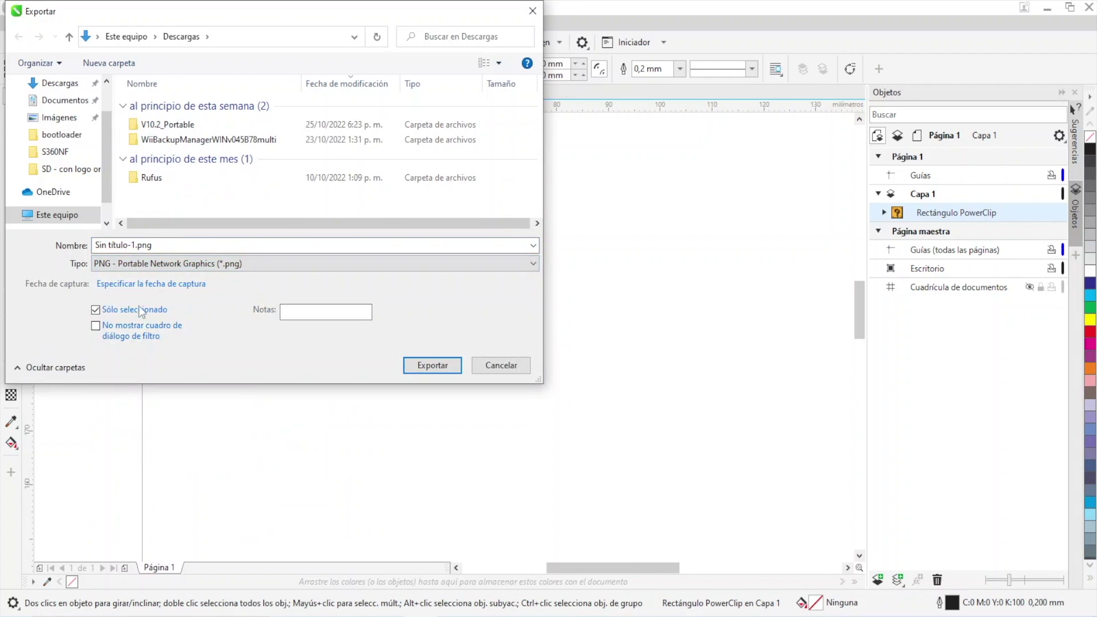
# Name the PNG file mario cuadro1.png and export it in 24-bit RGB colour with transparency.
pyautogui.click(135, 246)
pyautogui.doubleClick(135, 246)
pyautogui.click(116, 245)
pyautogui.press('BackSpace')
pyautogui.press('BackSpace')
pyautogui.press('BackSpace')
pyautogui.press('BackSpace')
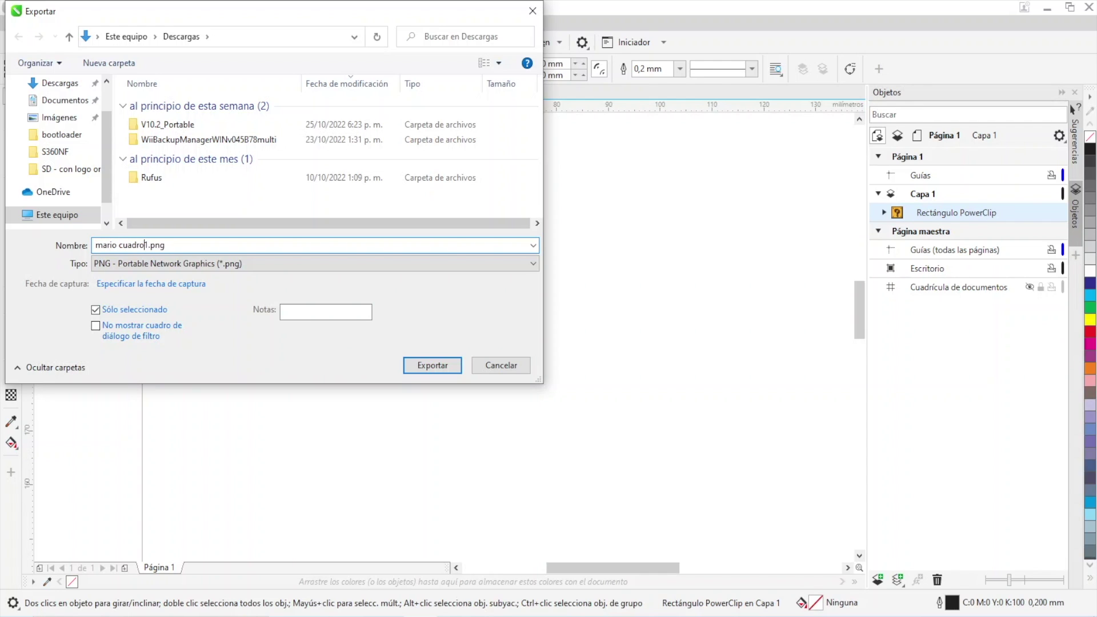
pyautogui.press('Return')
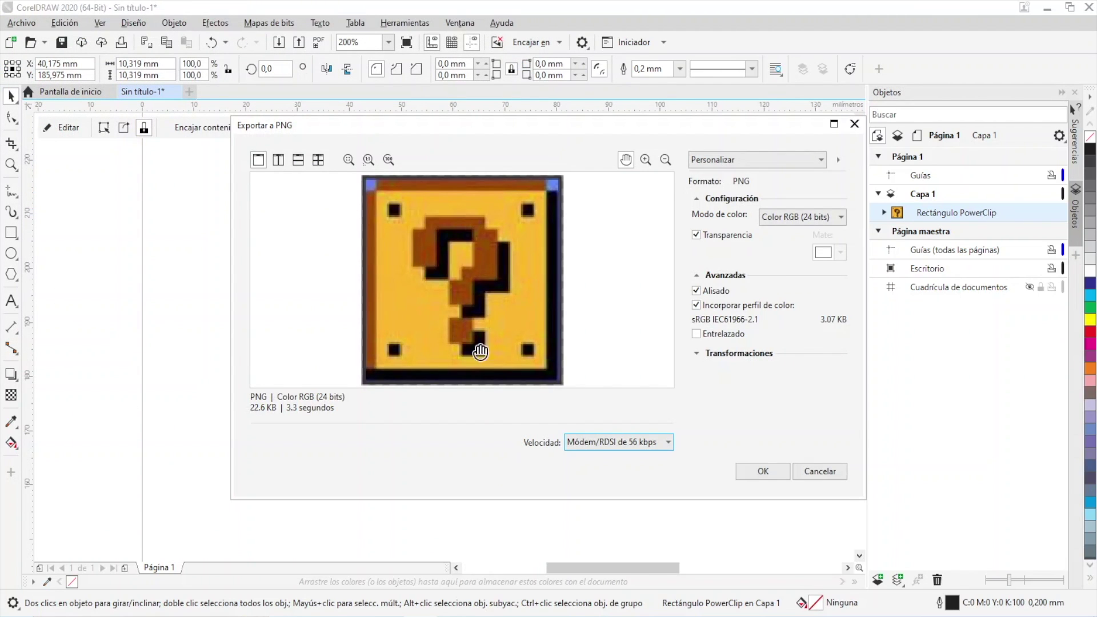
pyautogui.click(760, 471)
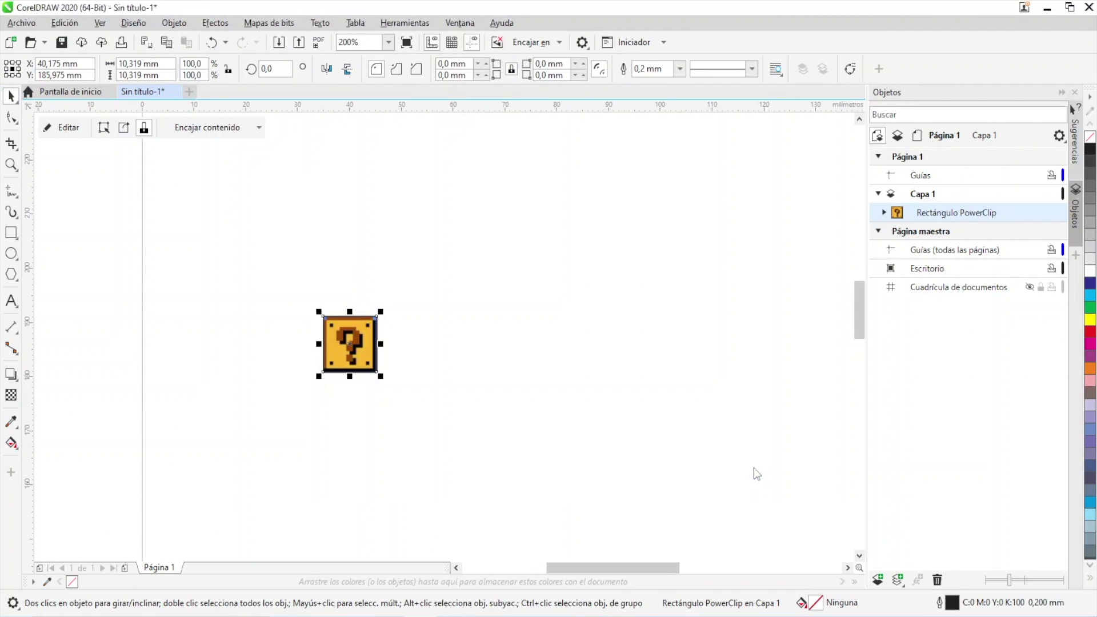
# Place mario cuadro1.png from the Descargas folder on the page beside the PowerClip block.
pyautogui.click(375, 612)
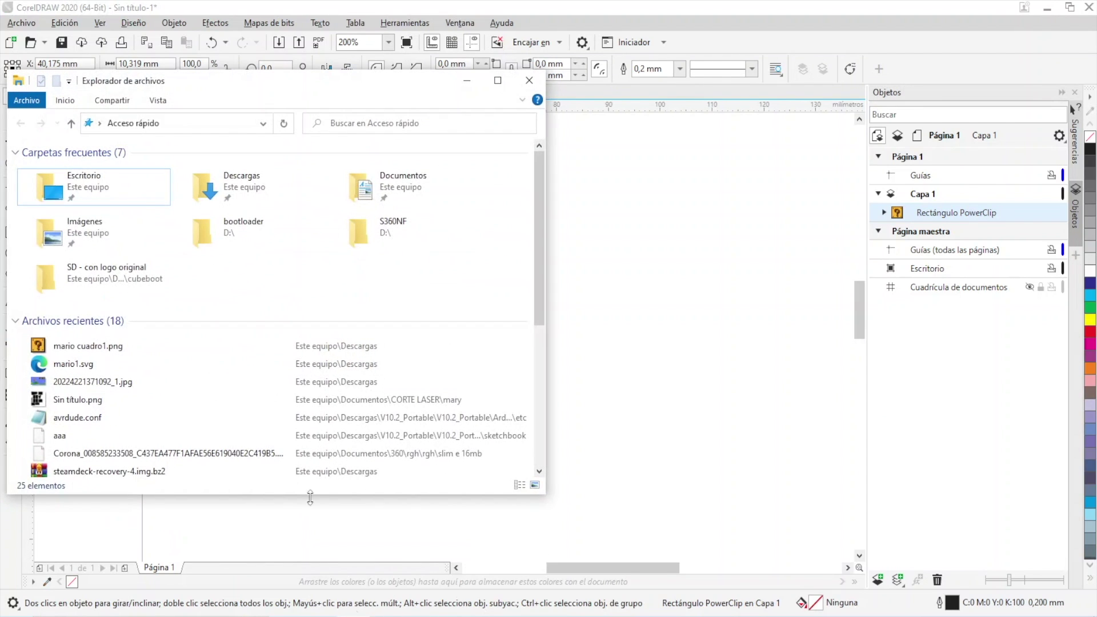
pyautogui.doubleClick(211, 196)
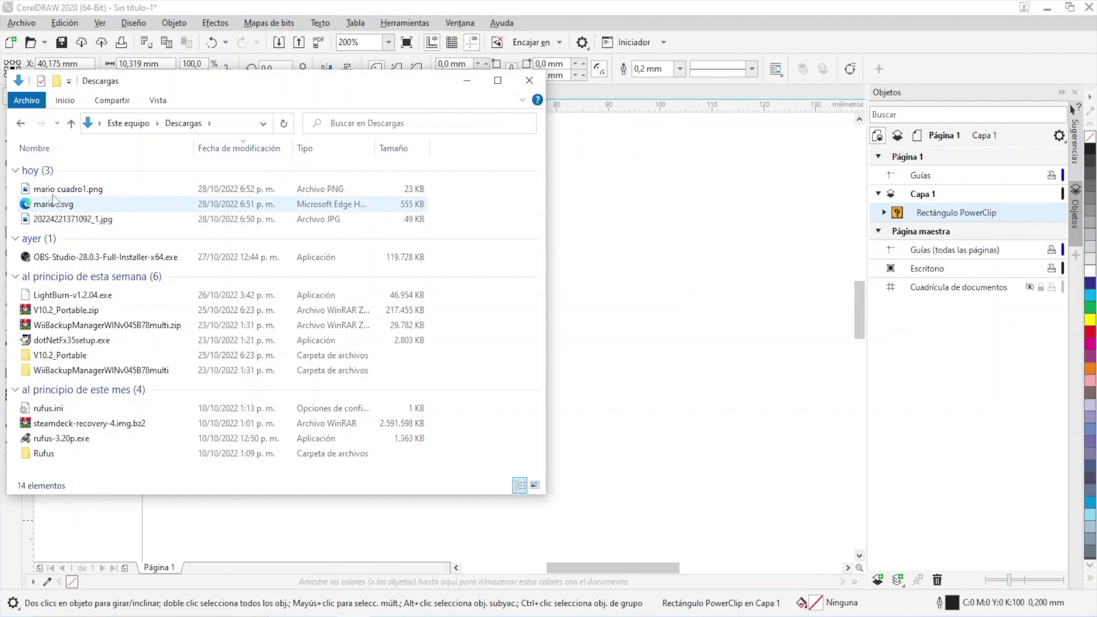
pyautogui.moveTo(64, 188); pyautogui.dragTo(486, 358)
pyautogui.click(467, 80)
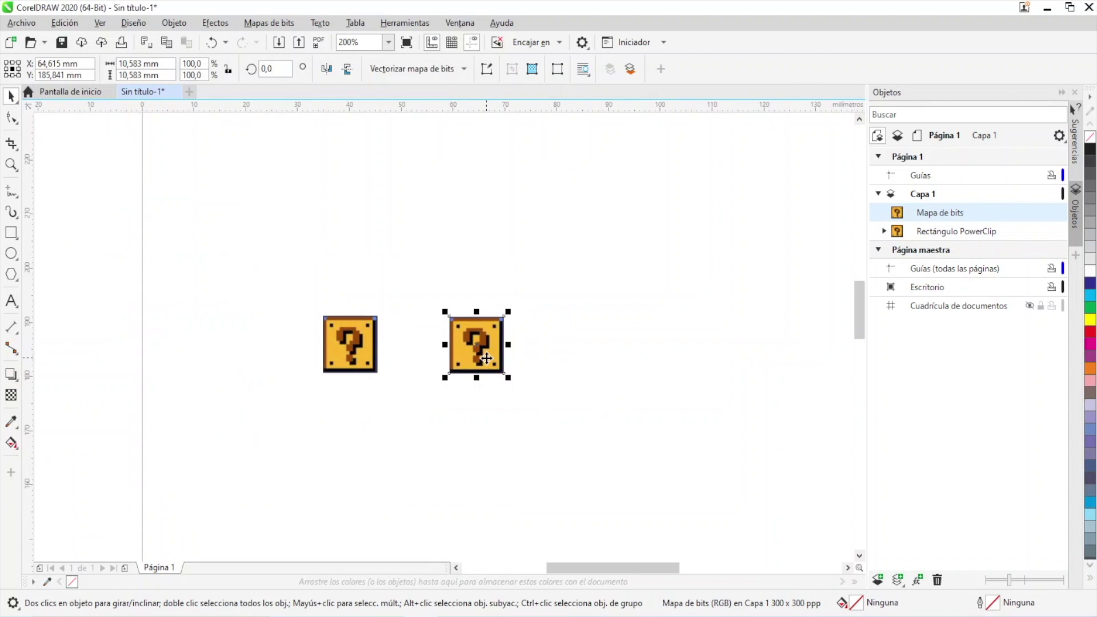
# Put the placed PNG bitmap on the clipboard and remove it from the page.
pyautogui.click(362, 343)
pyautogui.rightClick(487, 351)
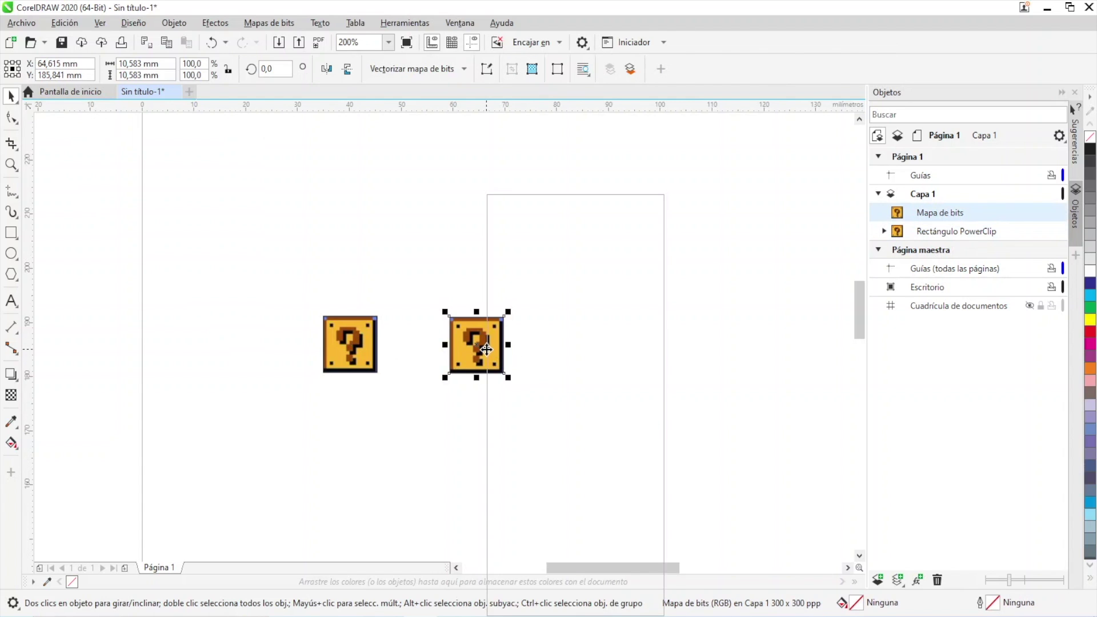
pyautogui.click(532, 297)
pyautogui.press('Delete')
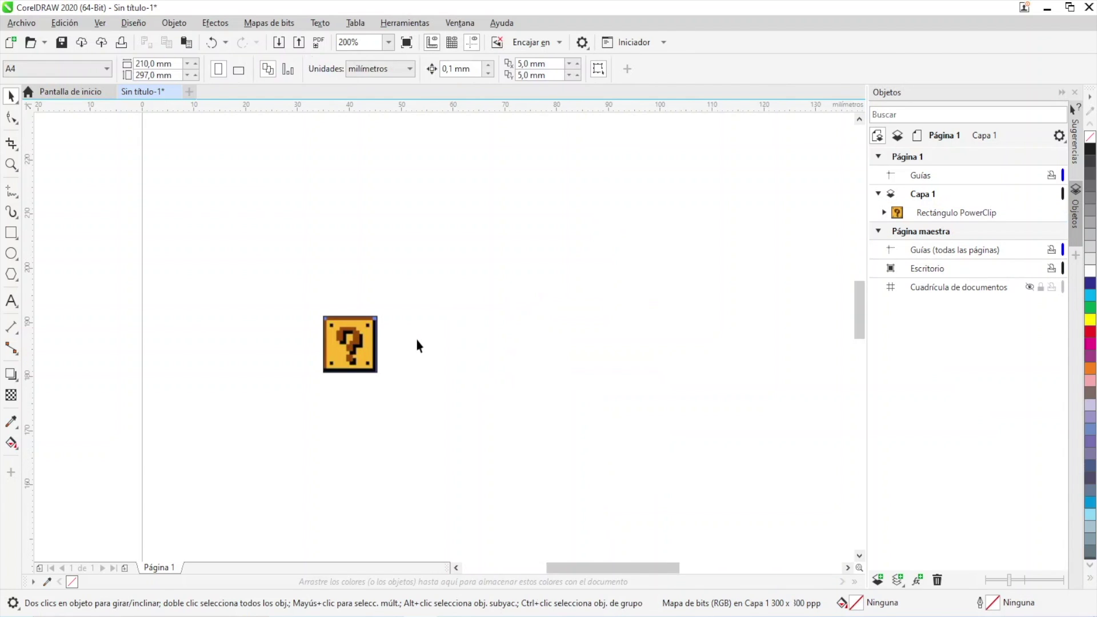
# Open the PowerClip frame's contents for editing and delete the full Mario picture inside it.
pyautogui.click(375, 355)
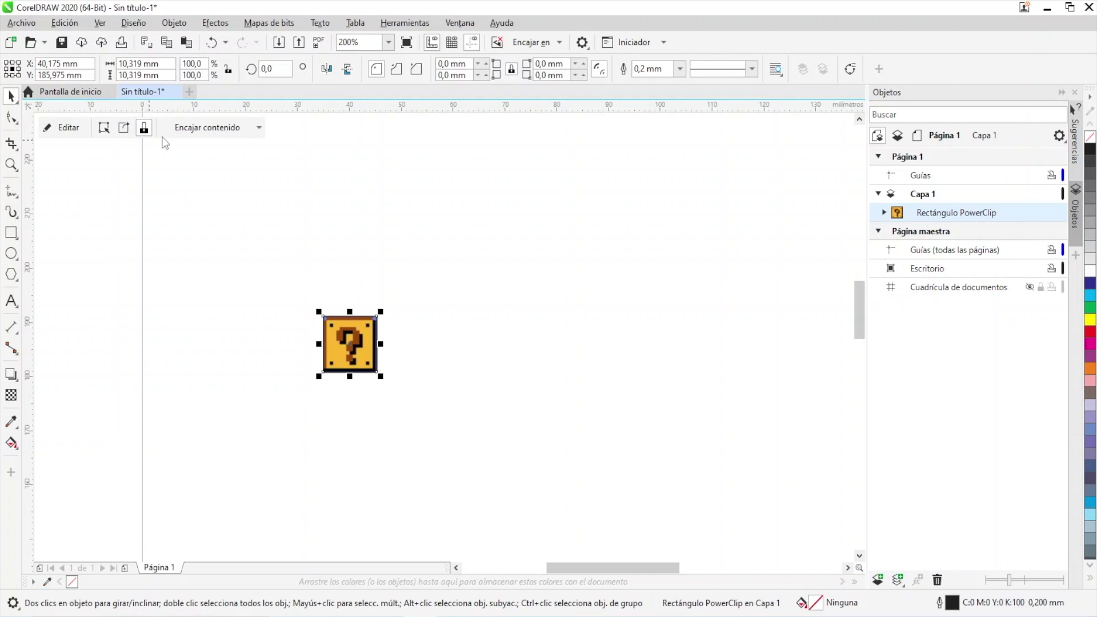
pyautogui.click(61, 128)
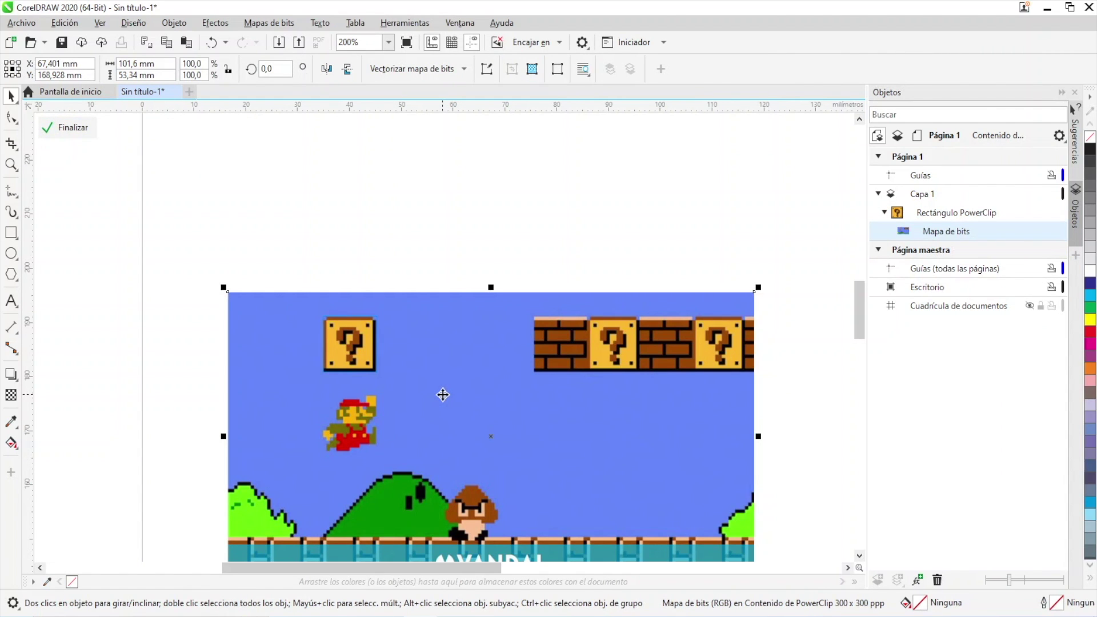
pyautogui.press('Delete')
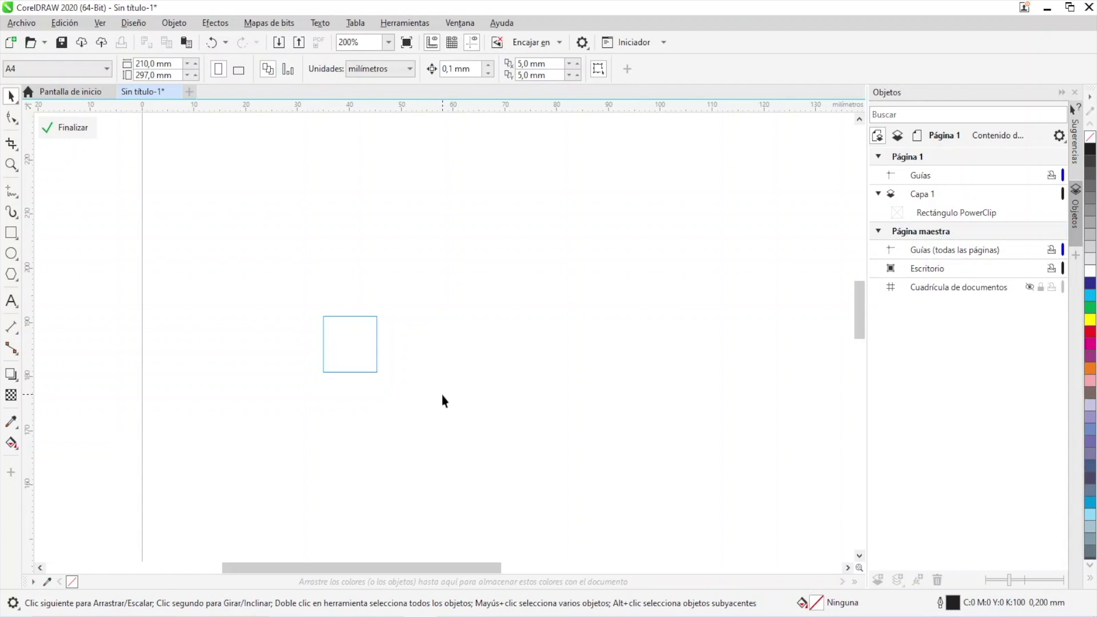
# Paste the cropped block bitmap into the PowerClip contents, align it with the square frame and finish editing.
pyautogui.rightClick(422, 360)
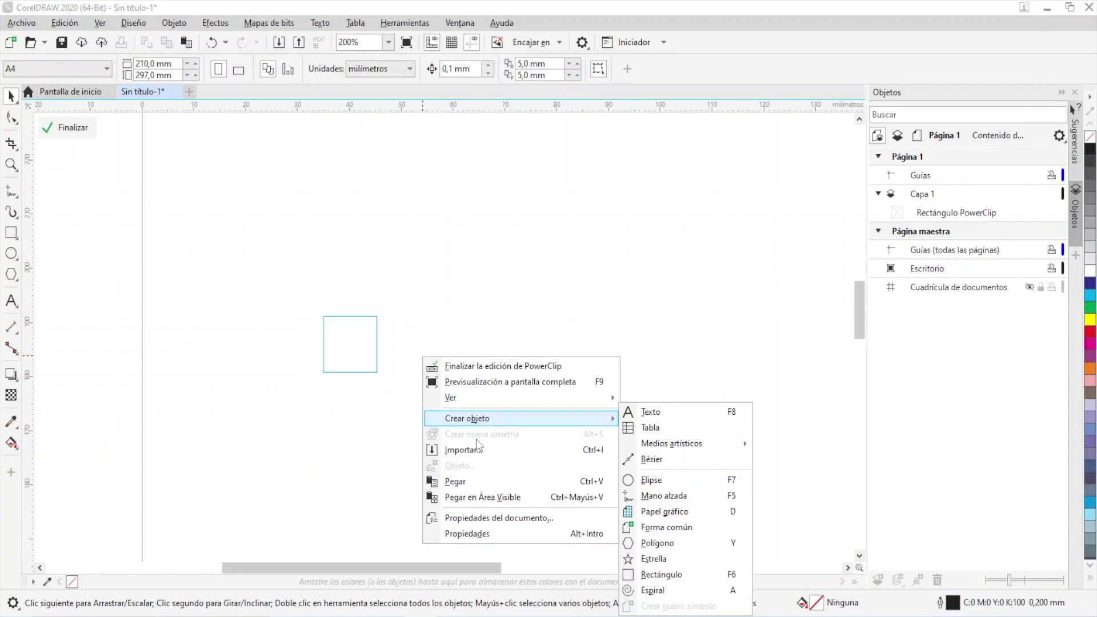
pyautogui.click(469, 482)
pyautogui.moveTo(469, 358); pyautogui.dragTo(344, 360)
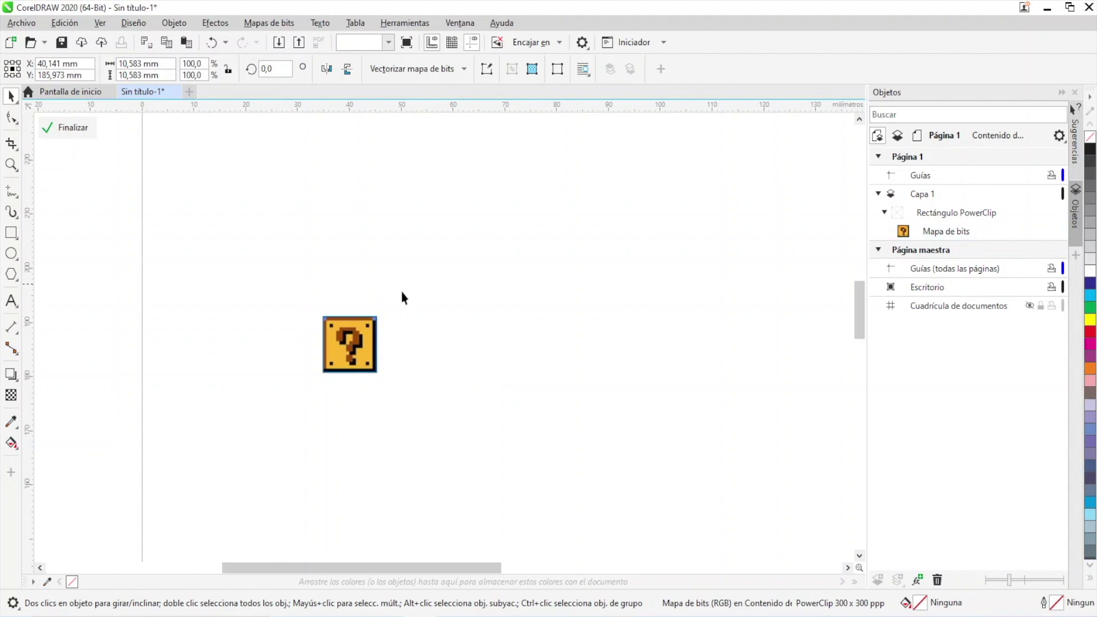
pyautogui.click(403, 297)
pyautogui.click(90, 131)
# Select the PowerClip block on the page and set up its export to the Descargas folder as mario2 in SVG format.
pyautogui.scroll(-3, 375, 369)
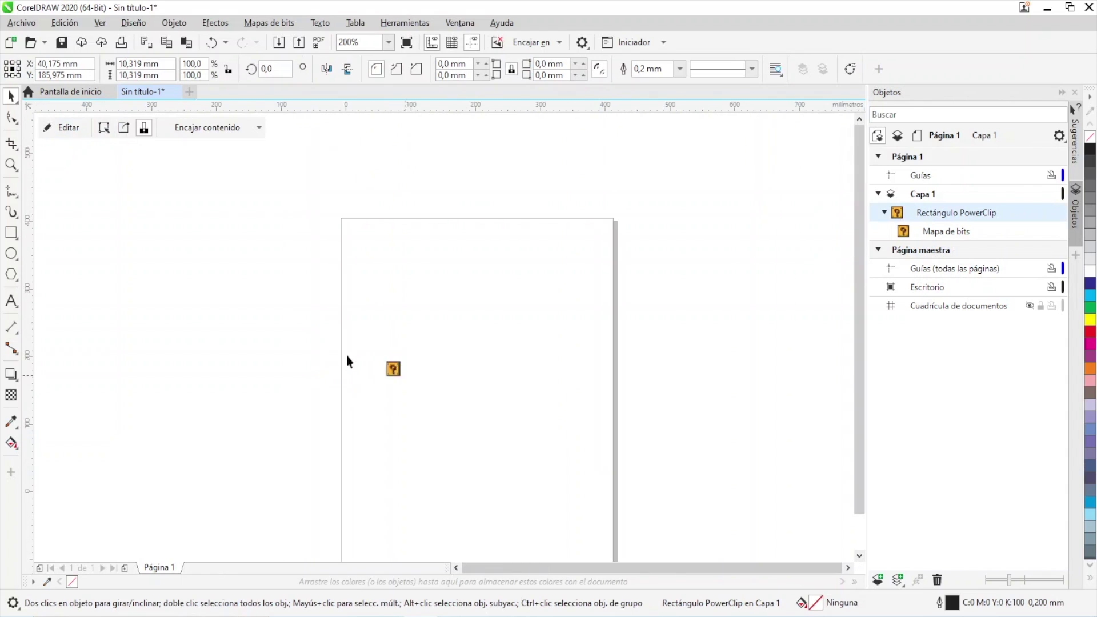
pyautogui.click(360, 358)
pyautogui.scroll(3, 359, 358)
pyautogui.click(375, 360)
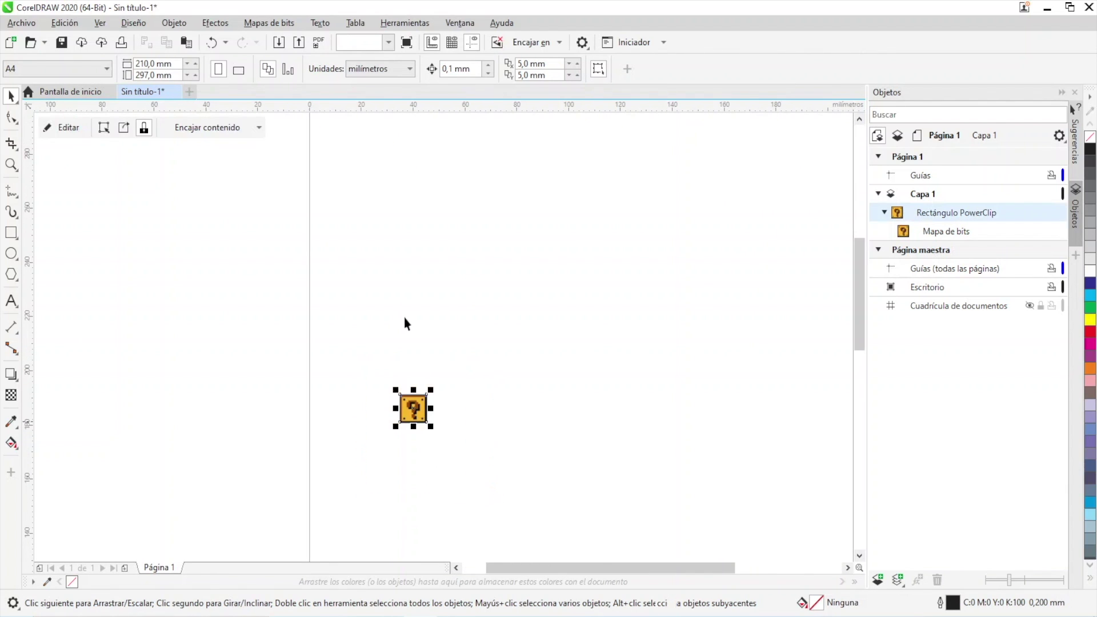
pyautogui.click(404, 452)
pyautogui.click(377, 400)
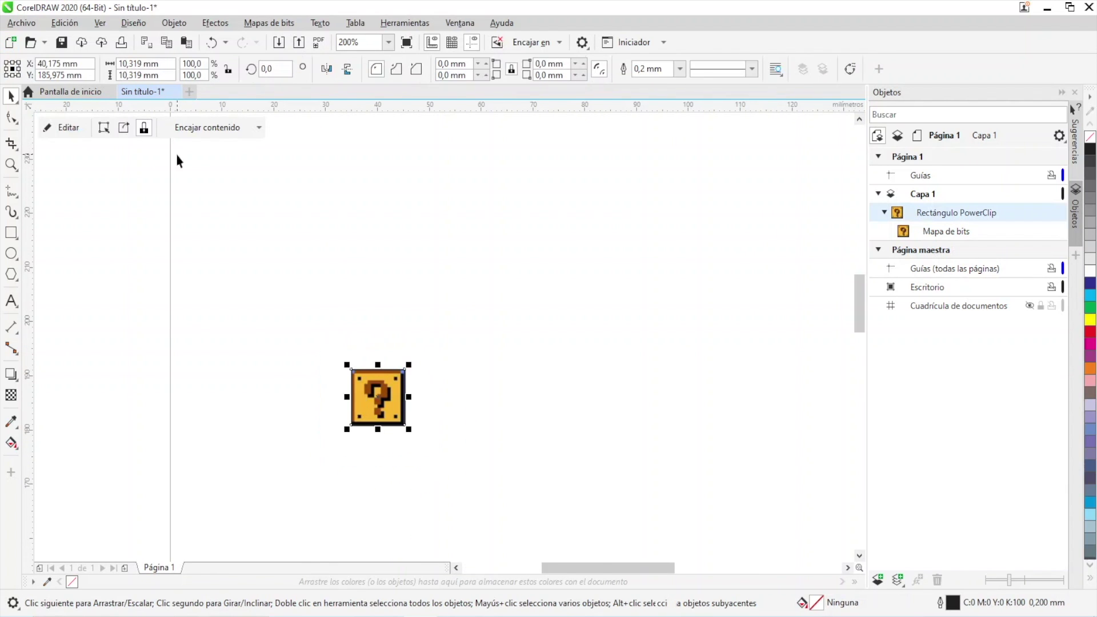
pyautogui.click(21, 22)
pyautogui.click(34, 276)
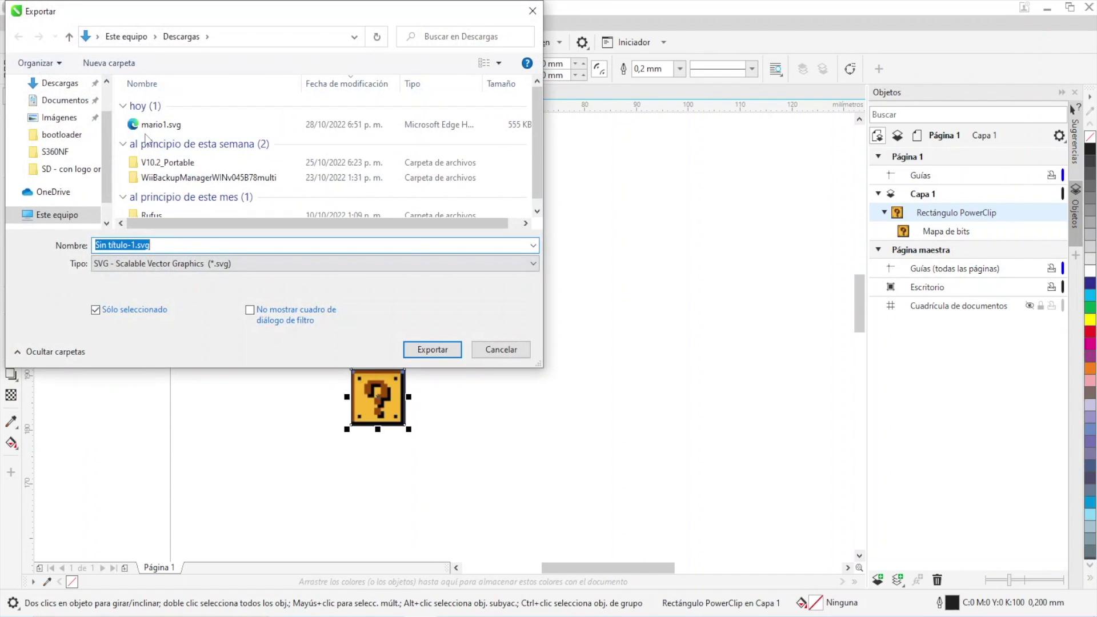
pyautogui.write('mari')
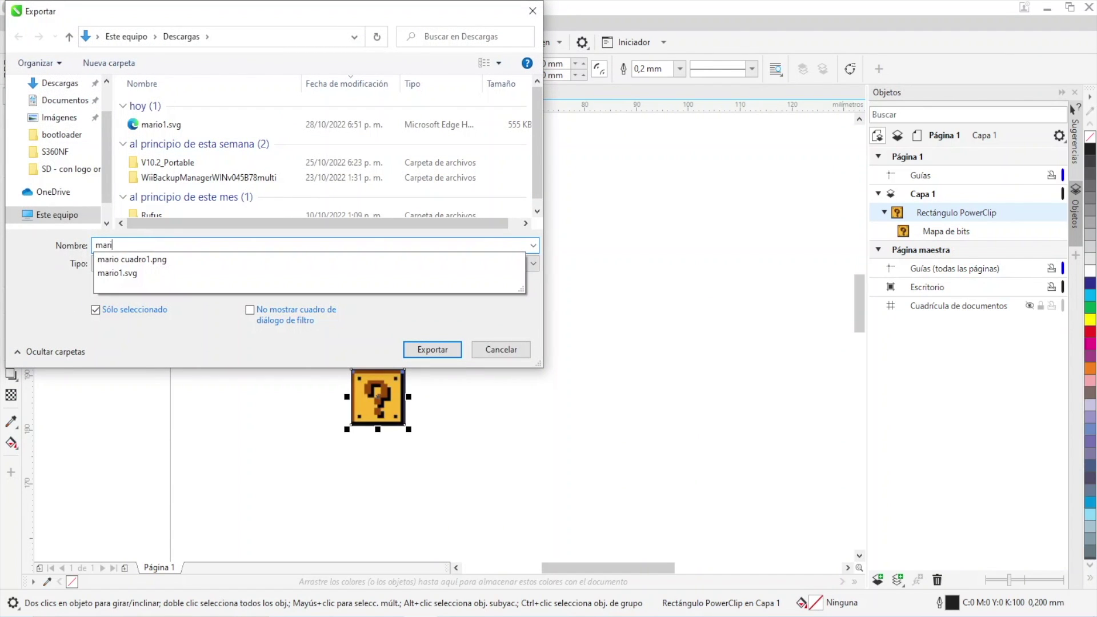
pyautogui.write('o2')
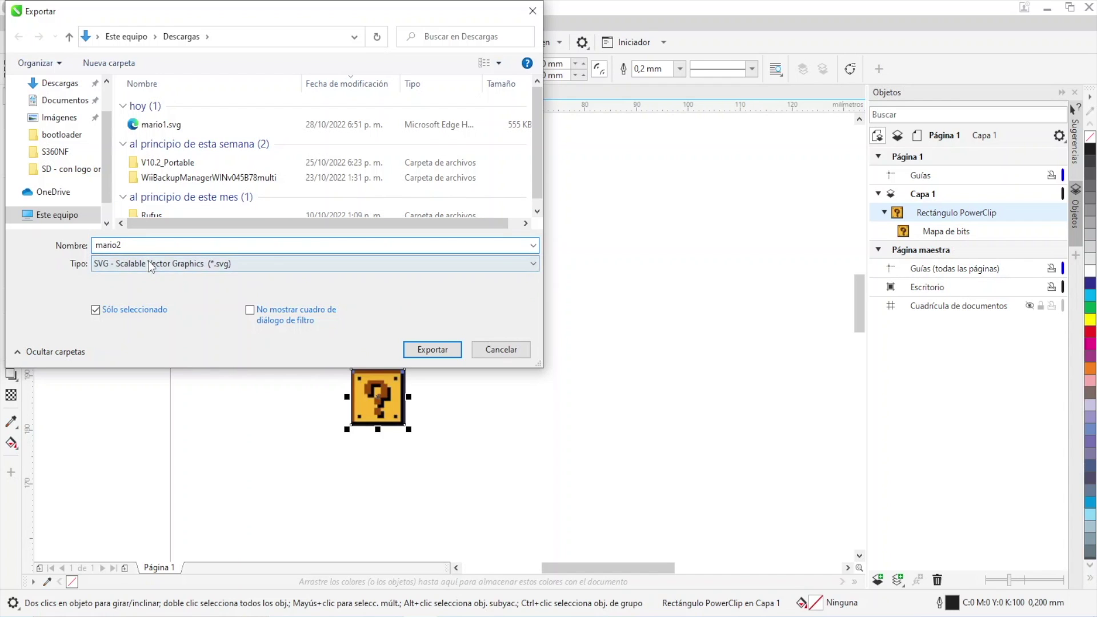
pyautogui.click(124, 264)
pyautogui.click(138, 279)
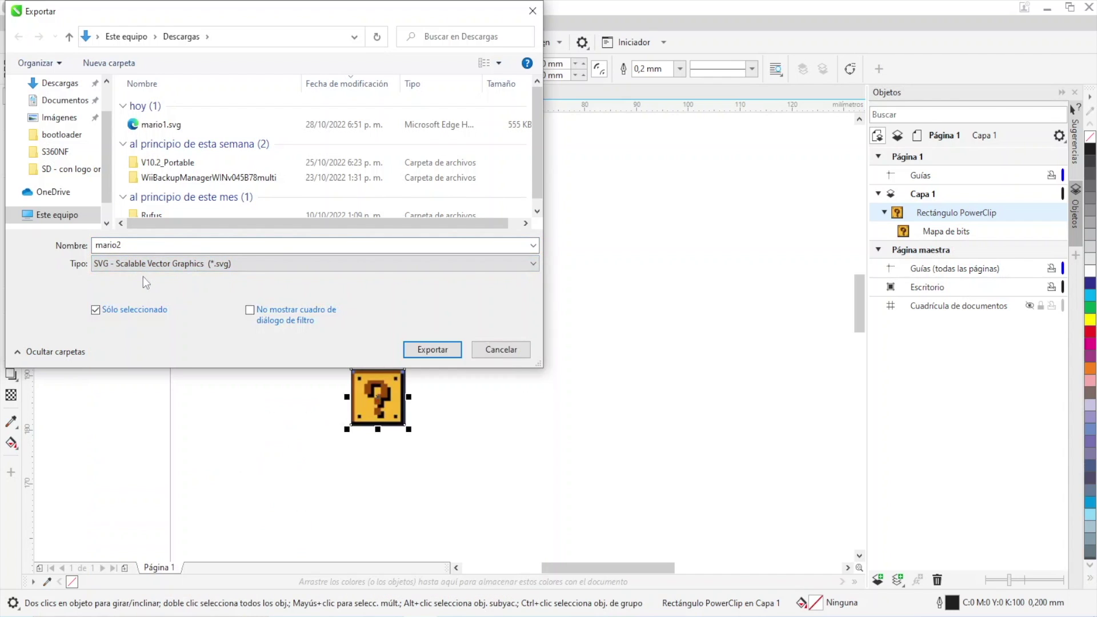
# Export the block with SVG 1.1 compatibility, Unicode - UTF-8 encoding and embedded PNG bitmaps.
pyautogui.click(420, 346)
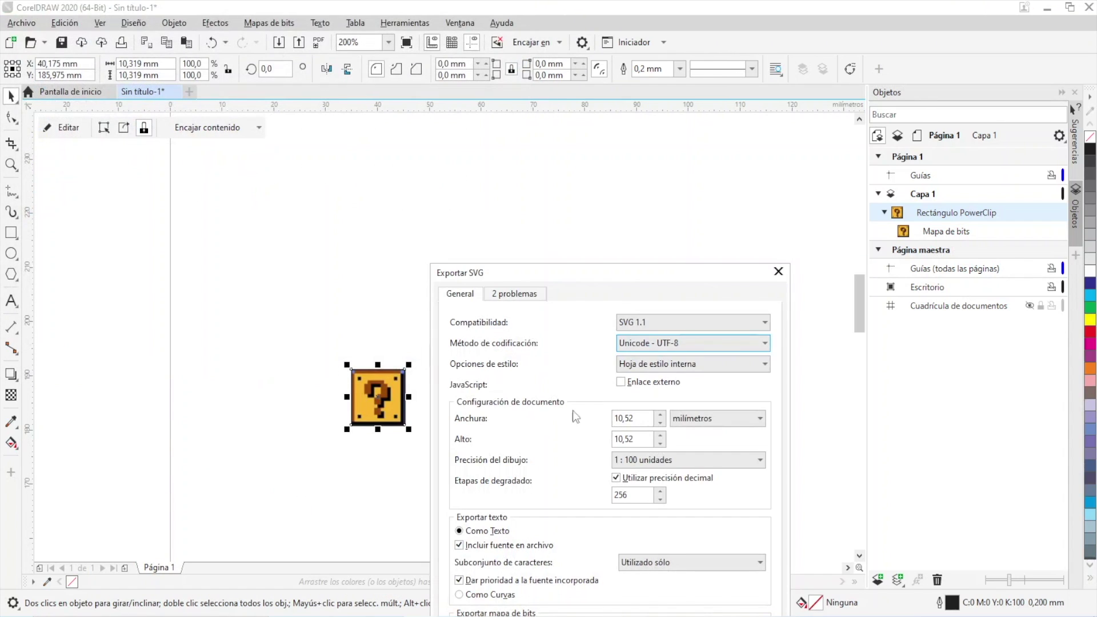
pyautogui.moveTo(622, 271); pyautogui.dragTo(435, 81)
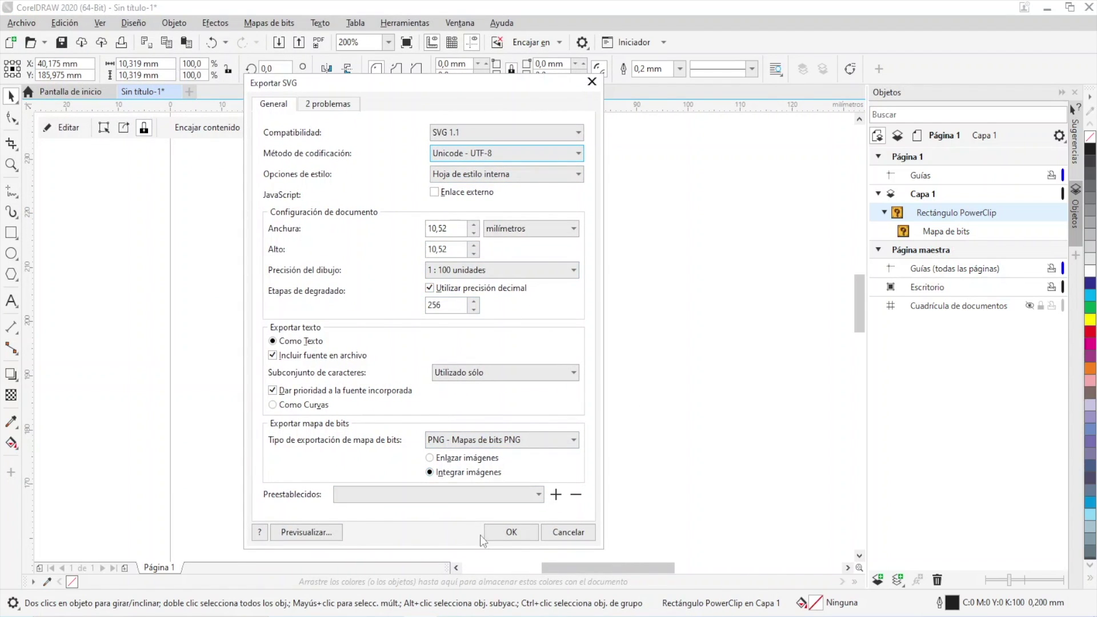
pyautogui.click(509, 537)
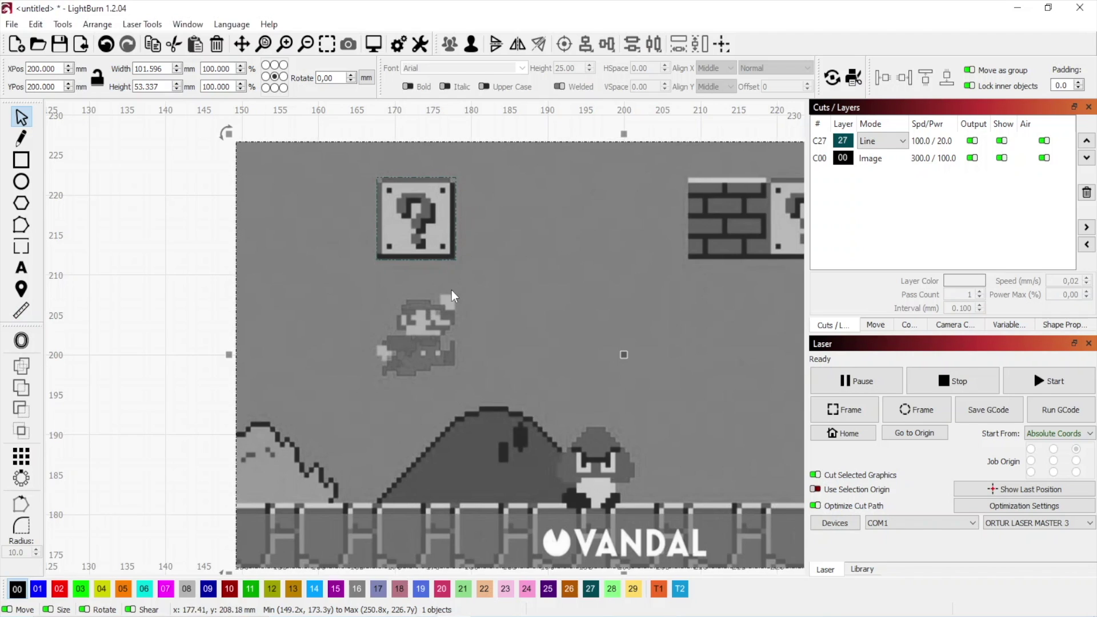
# Switch to LightBurn, import the exported mario2 SVG and move the block onto the empty area beside the full Mario picture.
pyautogui.scroll(-6, 452, 295)
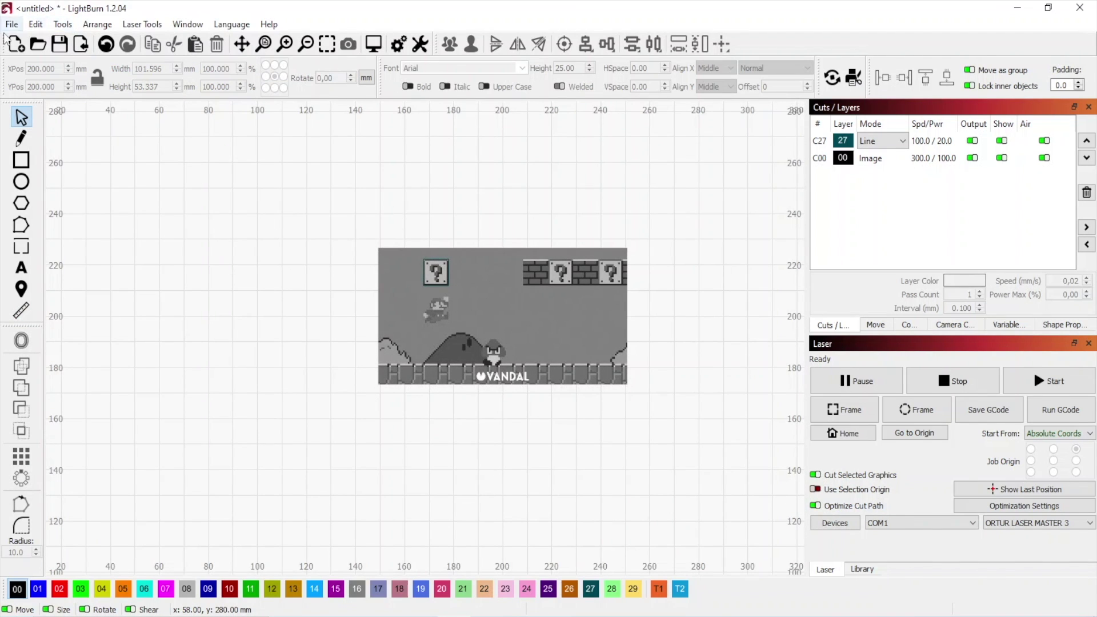
pyautogui.click(11, 24)
pyautogui.click(41, 94)
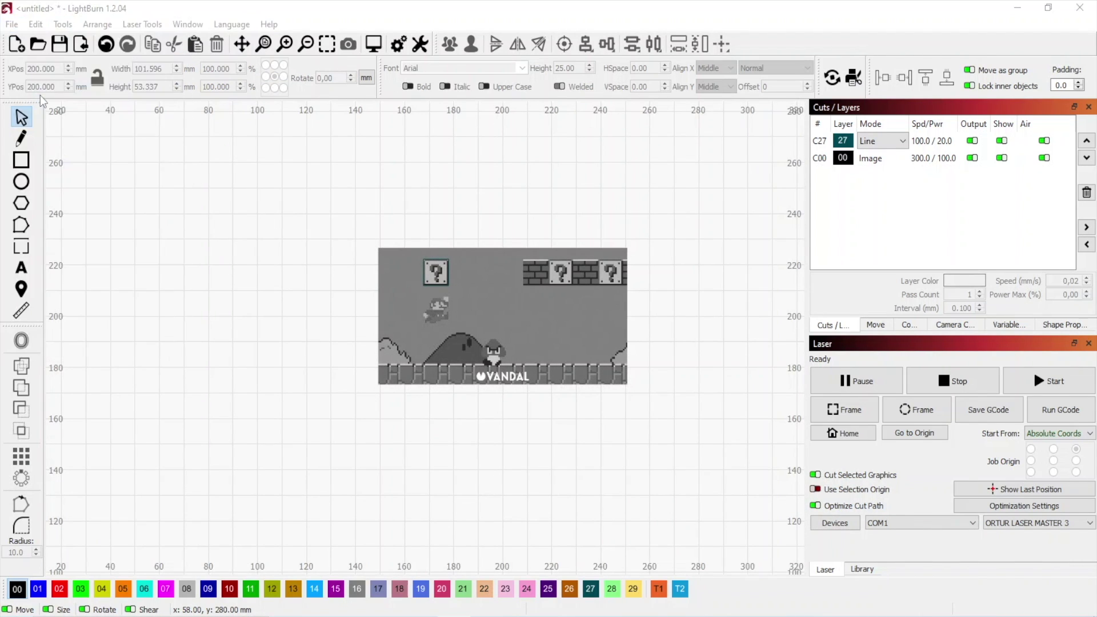
pyautogui.doubleClick(172, 143)
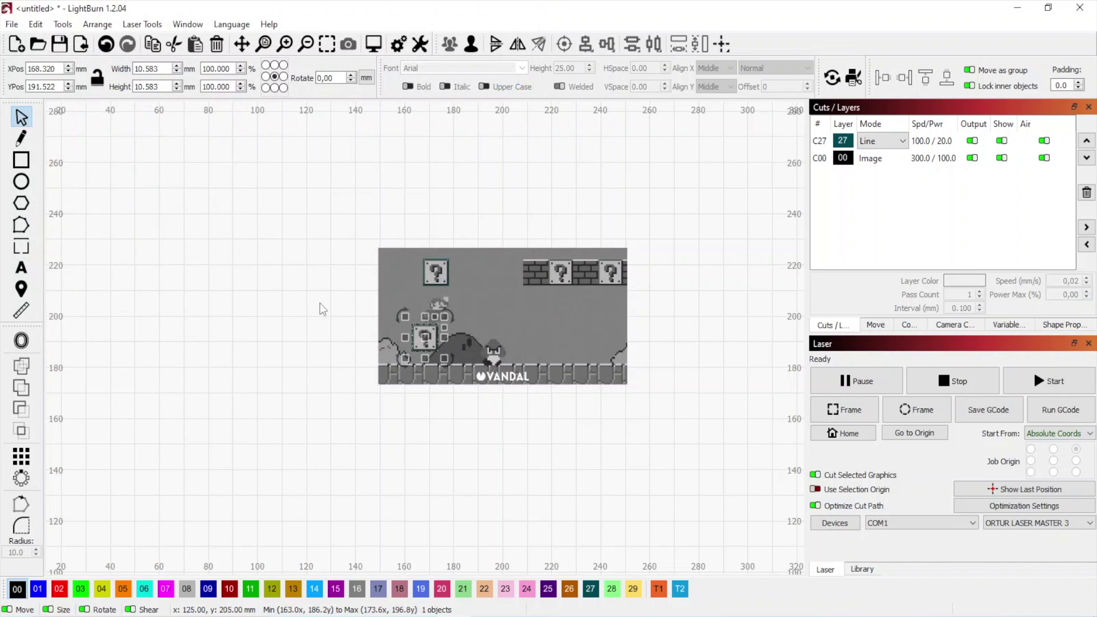
pyautogui.moveTo(421, 342); pyautogui.dragTo(291, 282)
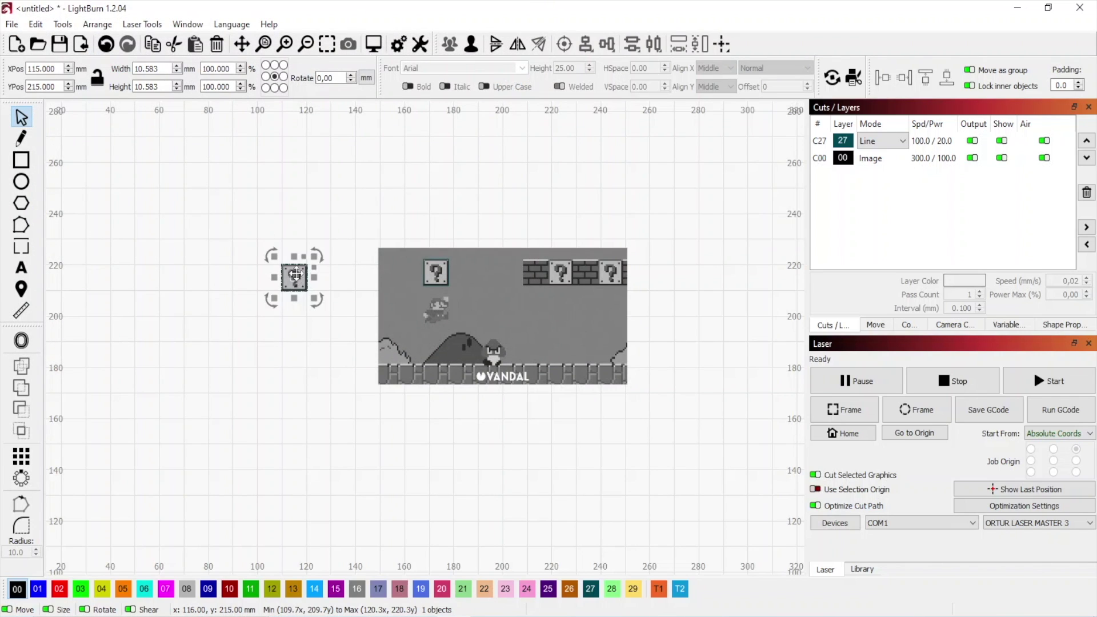
# Select both the cropped block and the full Mario picture and delete them from the workspace.
pyautogui.scroll(-2, 363, 281)
pyautogui.scroll(3, 453, 318)
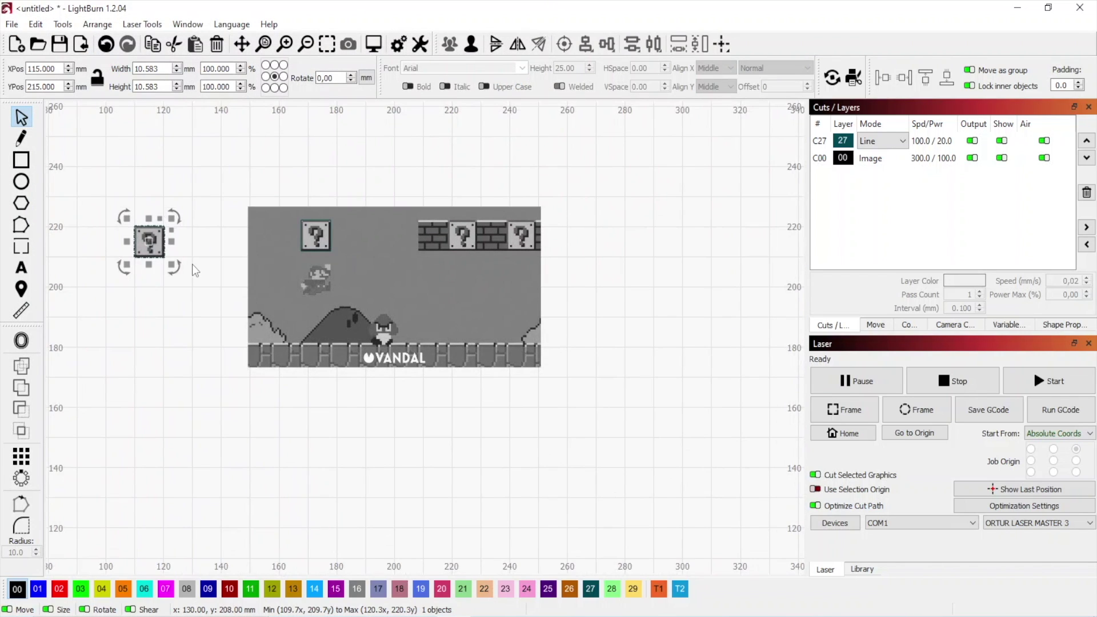
pyautogui.scroll(-1, 240, 269)
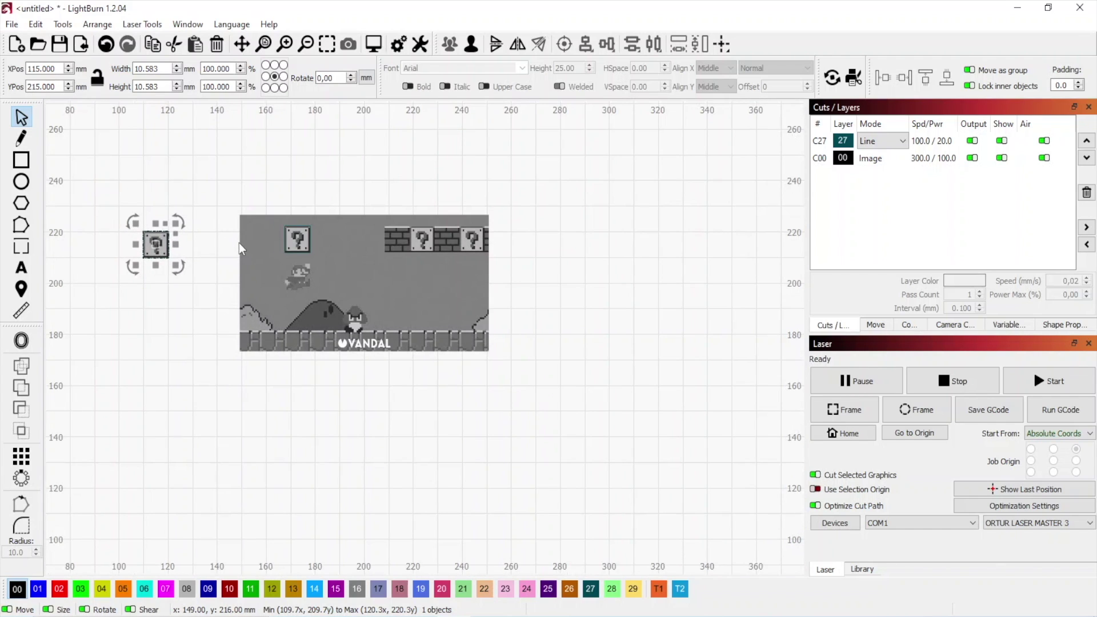
pyautogui.scroll(2, 240, 268)
pyautogui.scroll(-1, 240, 269)
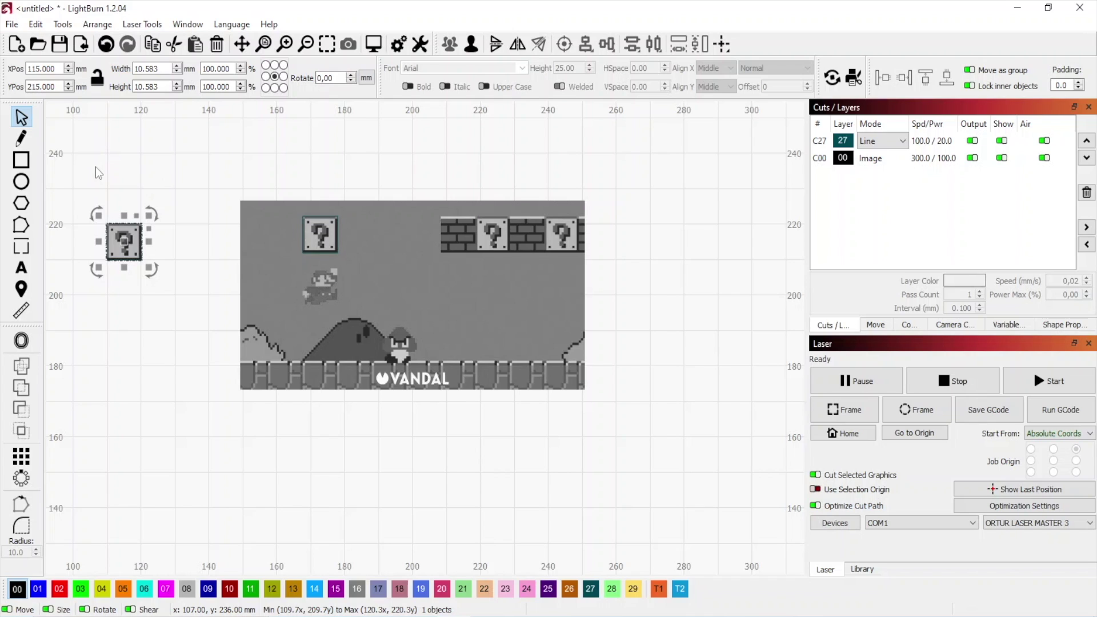
pyautogui.moveTo(94, 165); pyautogui.dragTo(697, 458)
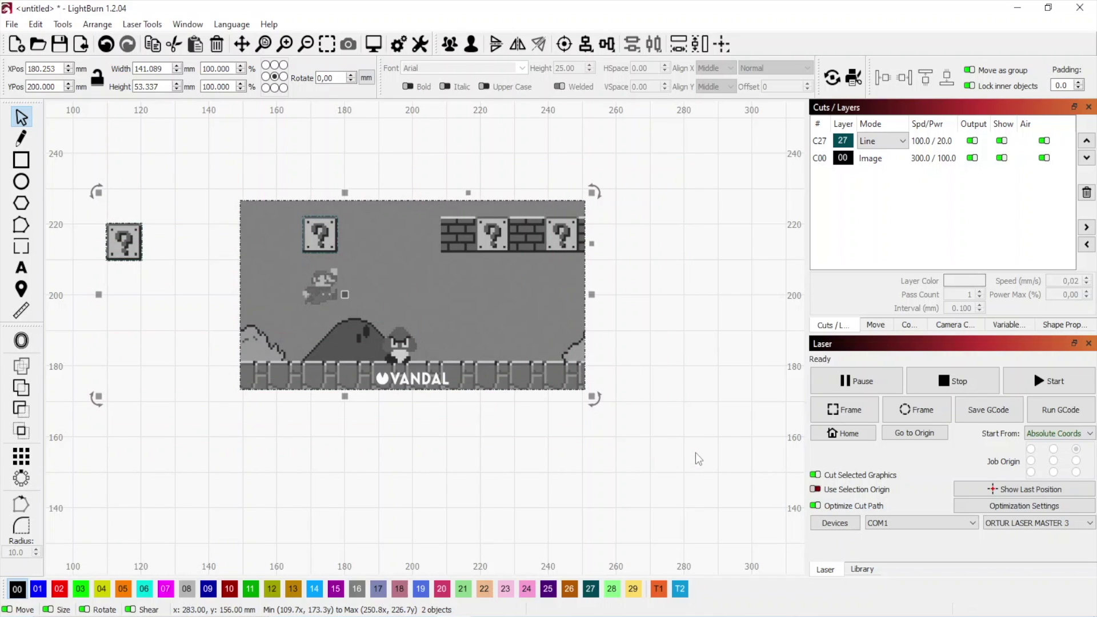
pyautogui.press('Delete')
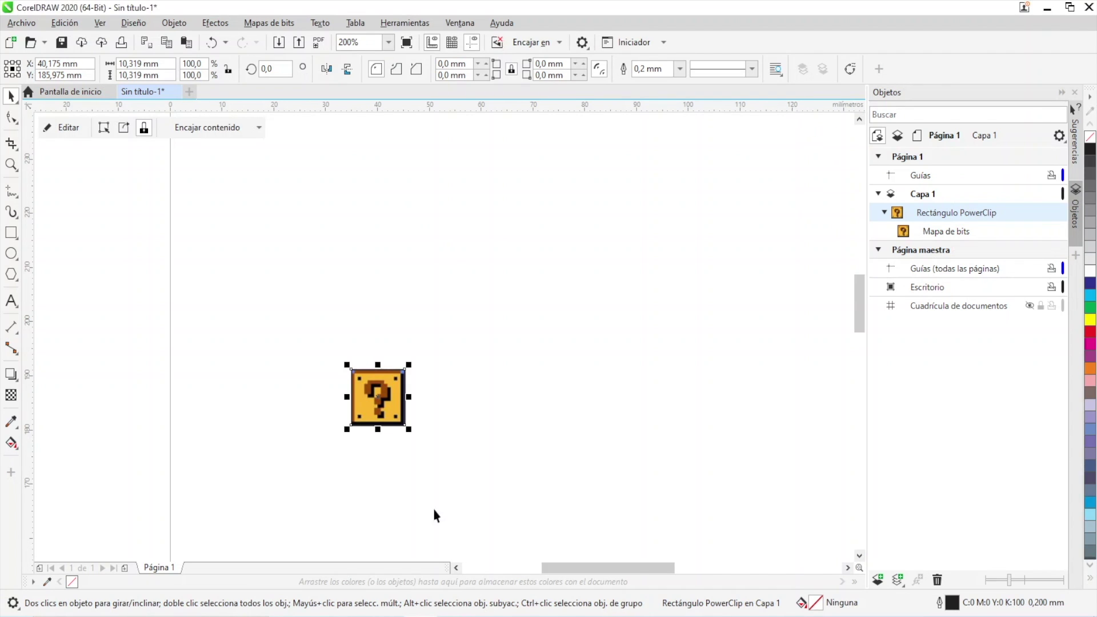
# Switch back to CorelDRAW and delete the PowerClip block from the page.
pyautogui.scroll(-5, 415, 392)
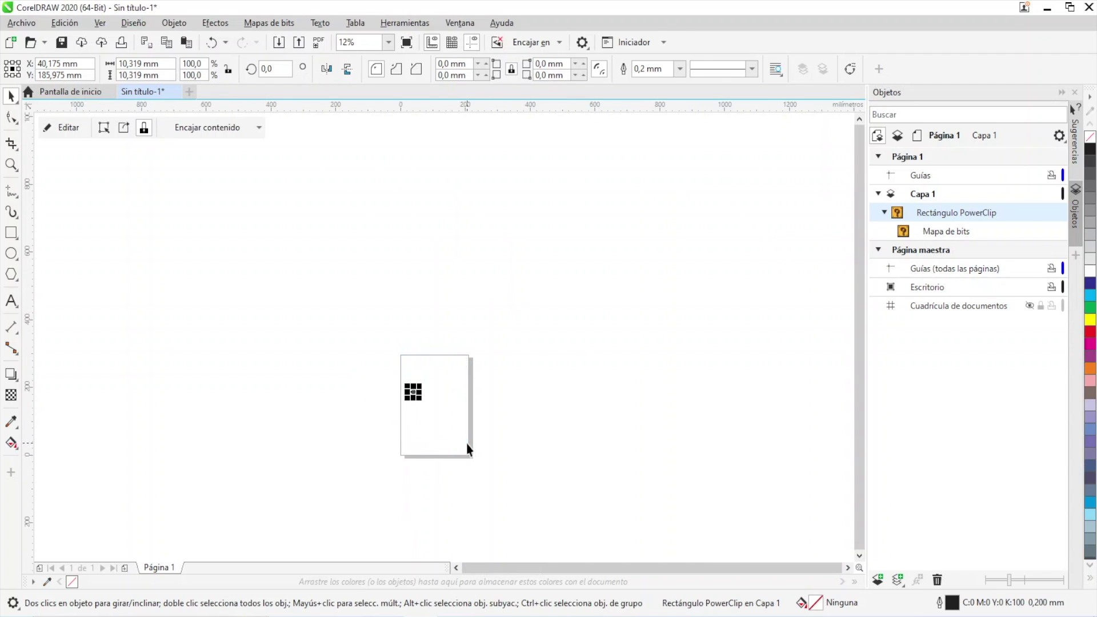
pyautogui.press('Delete')
pyautogui.scroll(4, 598, 470)
pyautogui.scroll(-6, 362, 448)
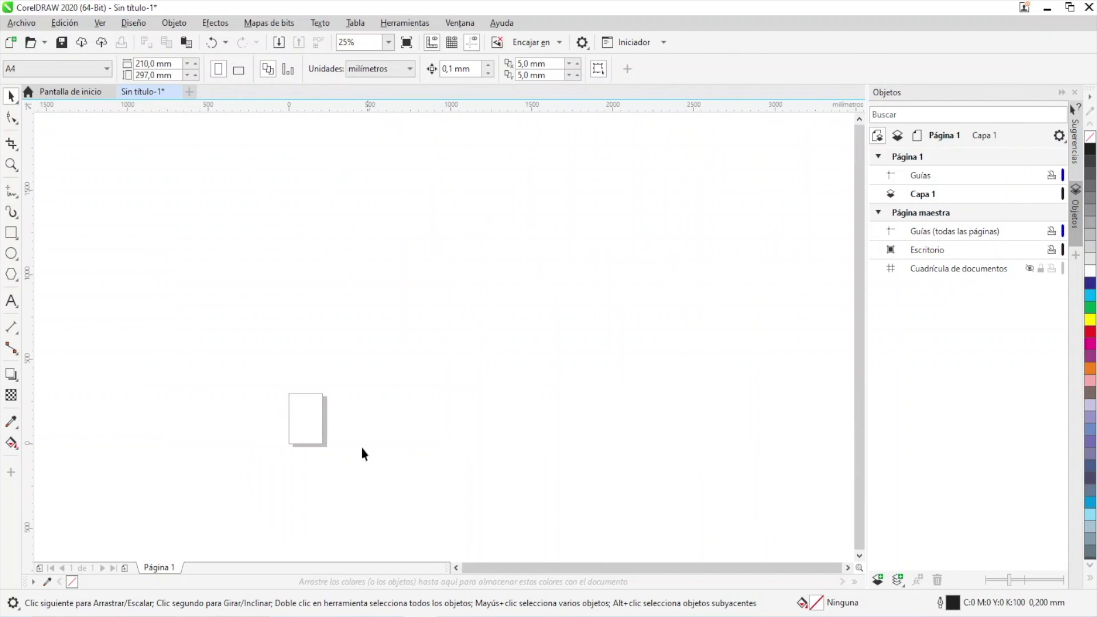
pyautogui.scroll(3, 295, 422)
pyautogui.moveTo(341, 426); pyautogui.dragTo(375, 301)
pyautogui.scroll(1, 367, 316)
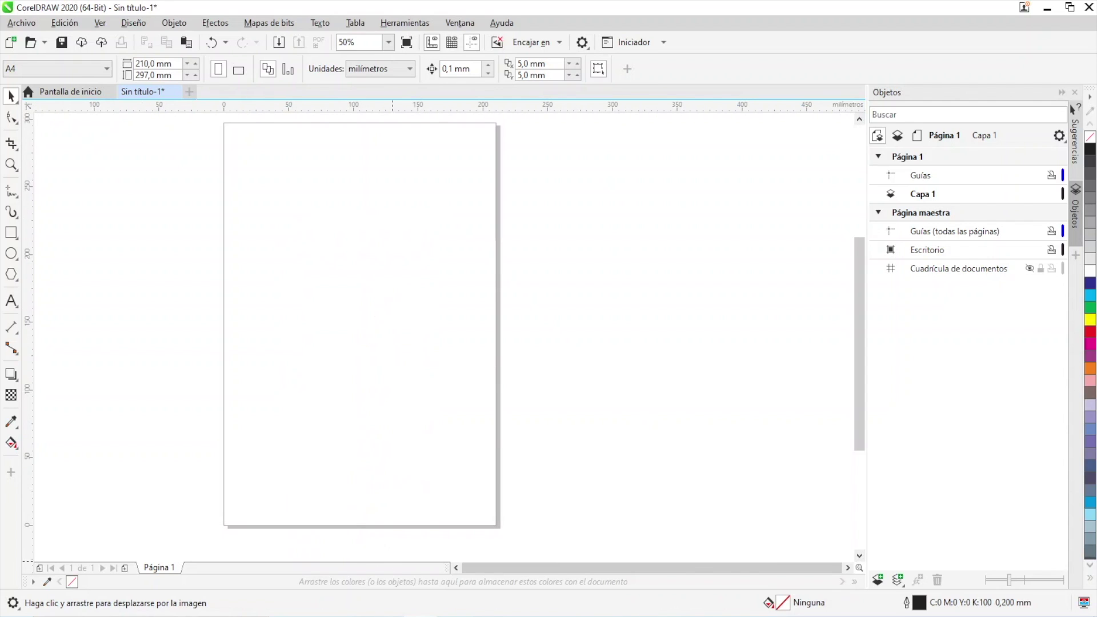
# Switch to the Chrome browser, search Google for "metroid" and show the image results.
pyautogui.hotkey('alt', 'Tab')
pyautogui.click(228, 38)
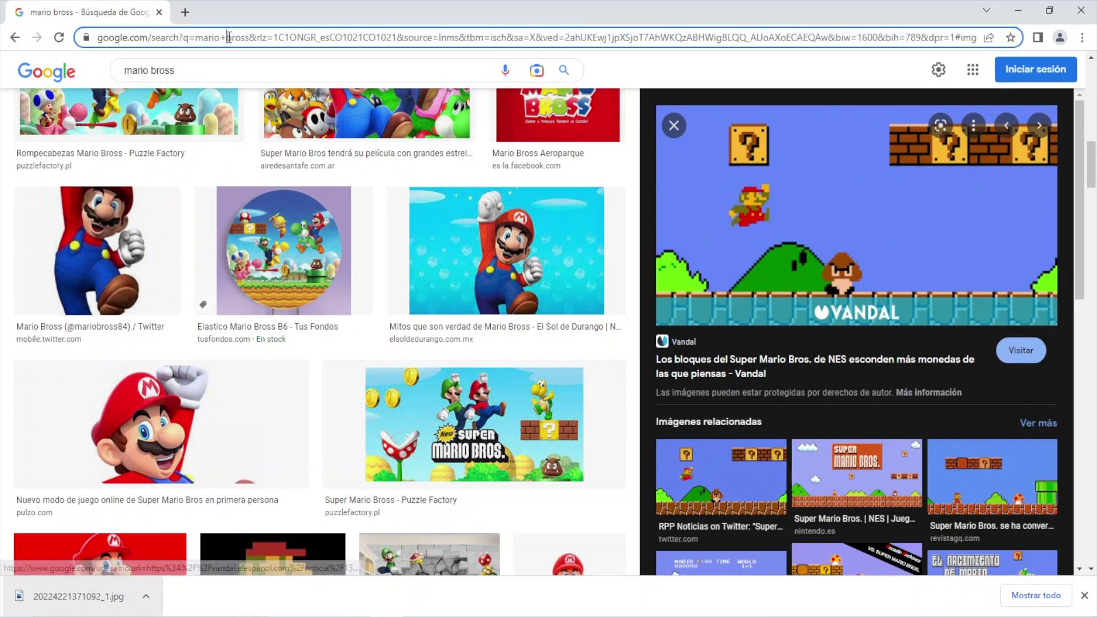
pyautogui.tripleClick(227, 37)
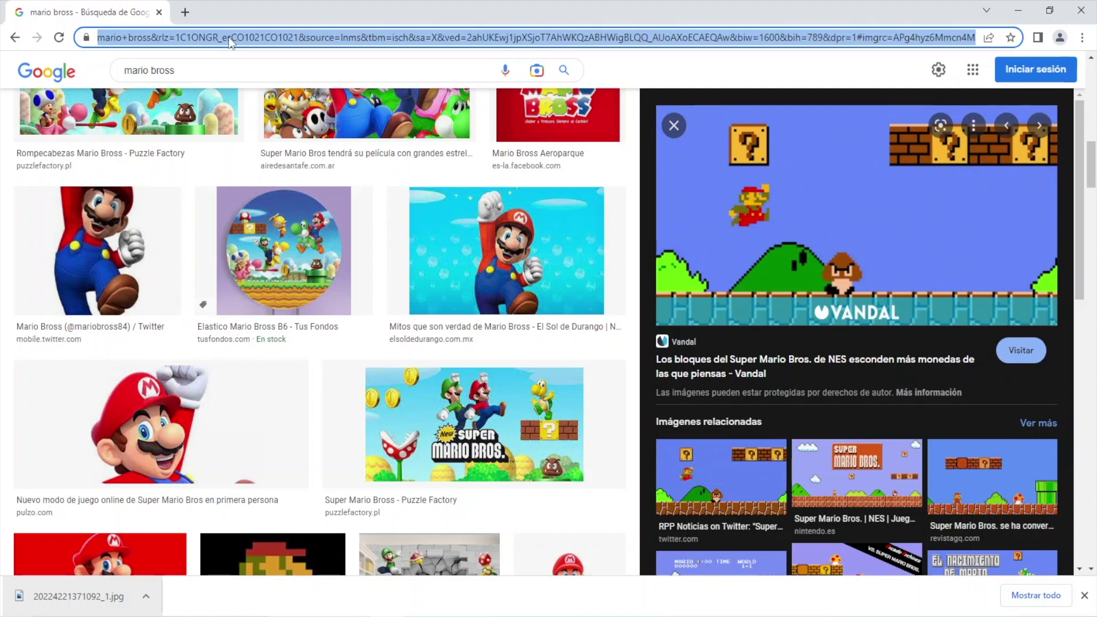
pyautogui.write('mar')
pyautogui.press('BackSpace')
pyautogui.press('BackSpace')
pyautogui.press('BackSpace')
pyautogui.press('BackSpace')
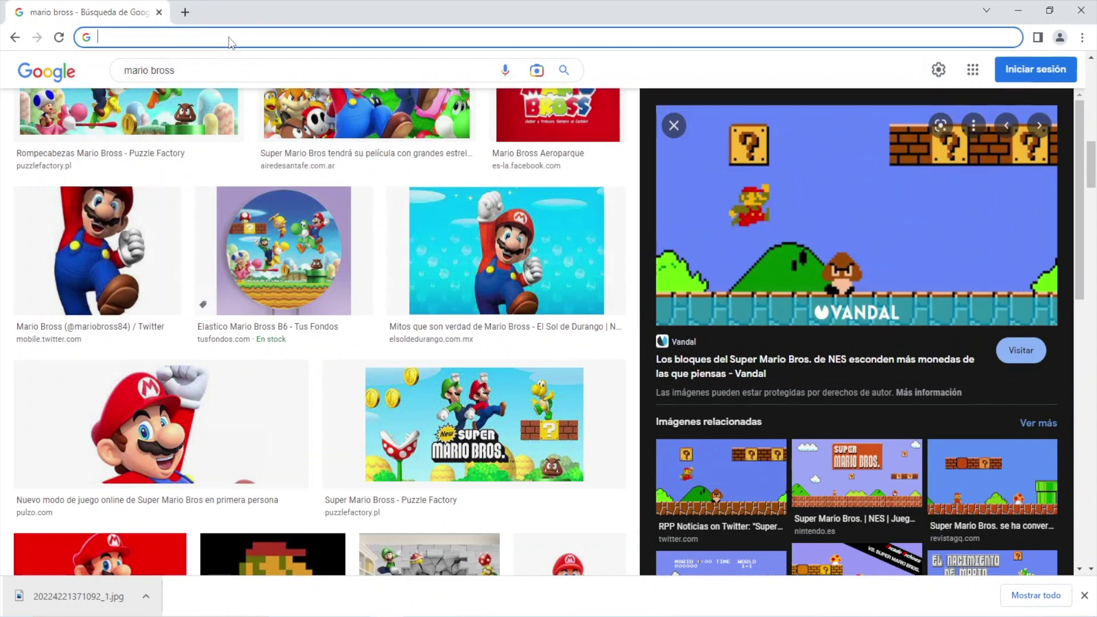
pyautogui.write('metro')
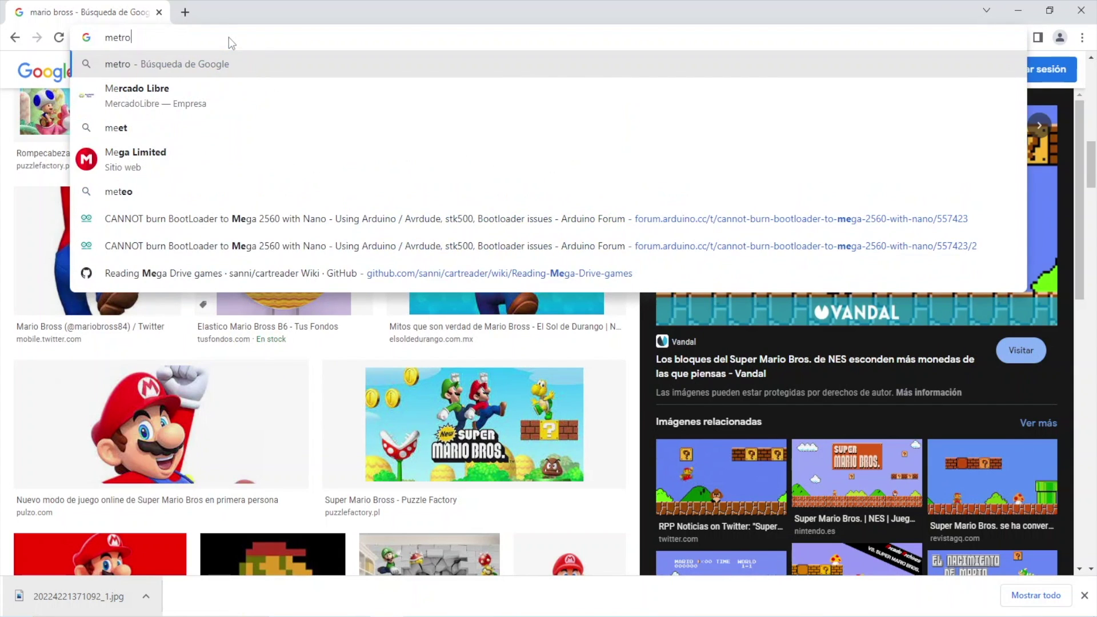
pyautogui.write('id')
pyautogui.press('Return')
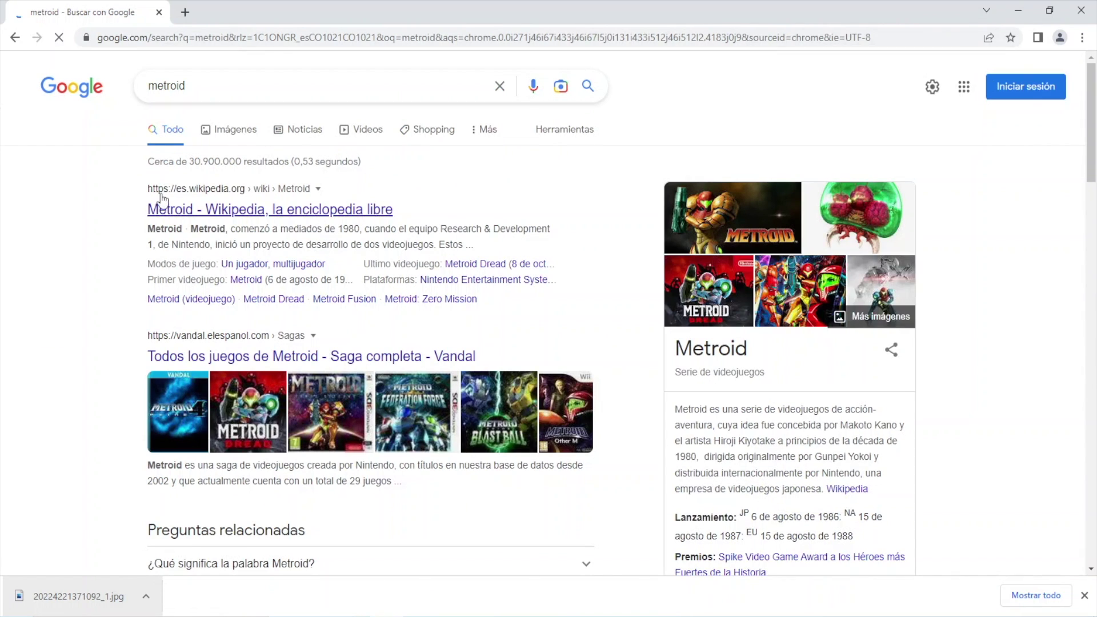
pyautogui.click(209, 130)
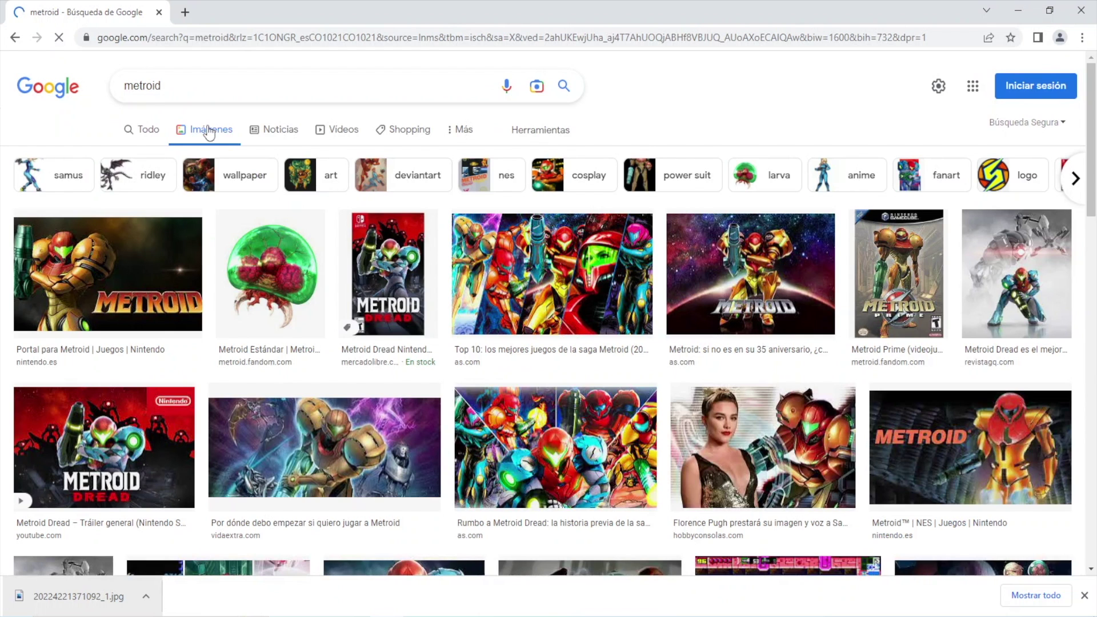
# Browse the metroid image results and refine the image search to "metroid snes screen".
pyautogui.scroll(-10, 661, 349)
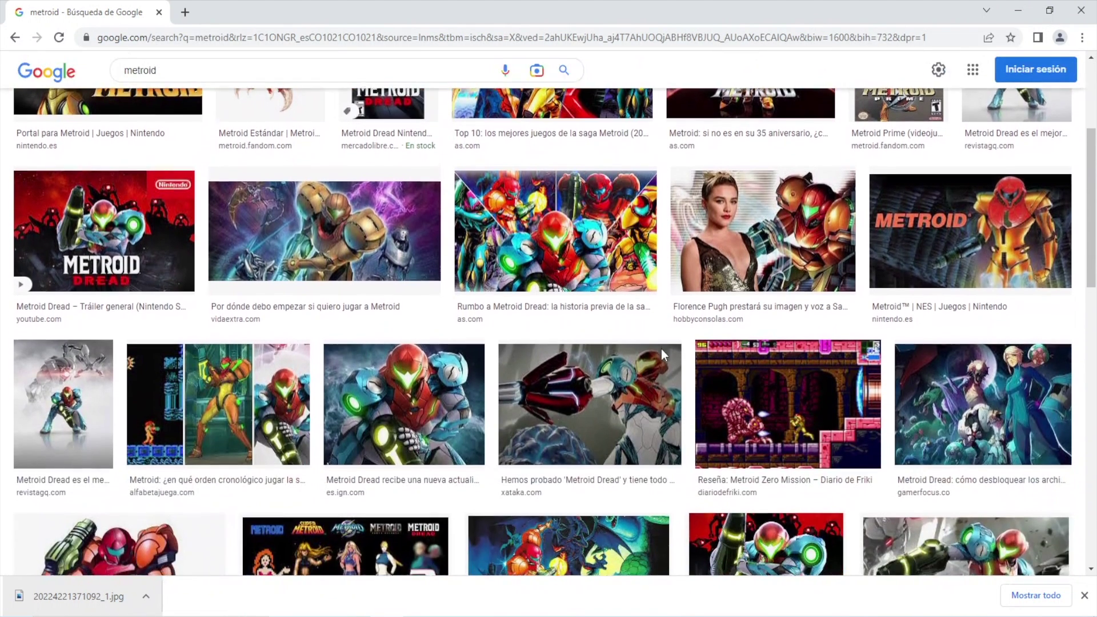
pyautogui.scroll(-10, 662, 355)
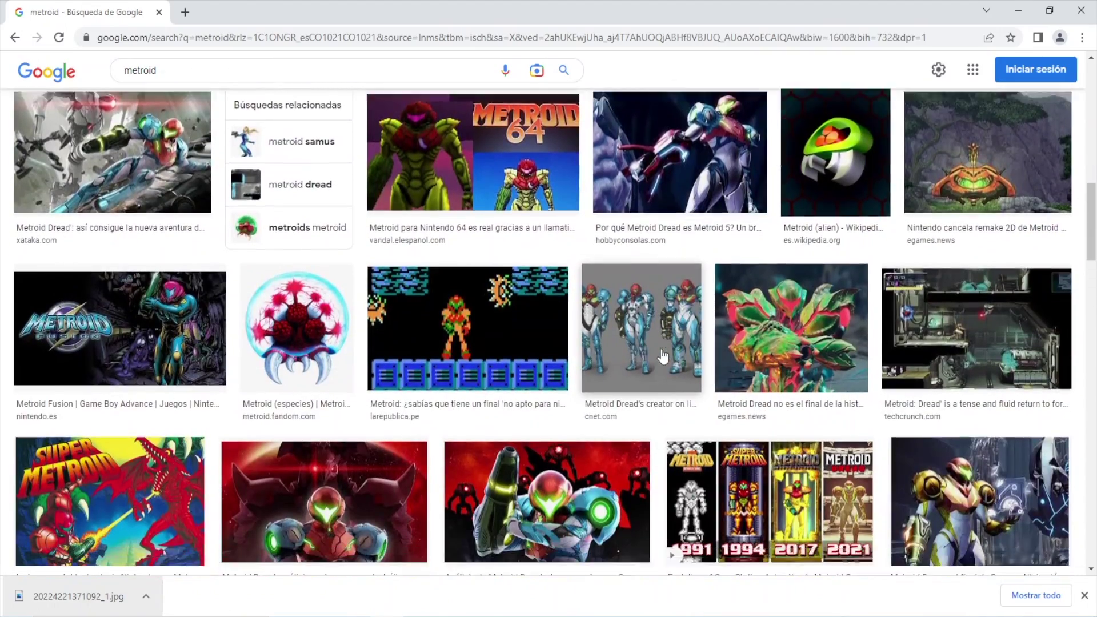
pyautogui.scroll(-10, 663, 356)
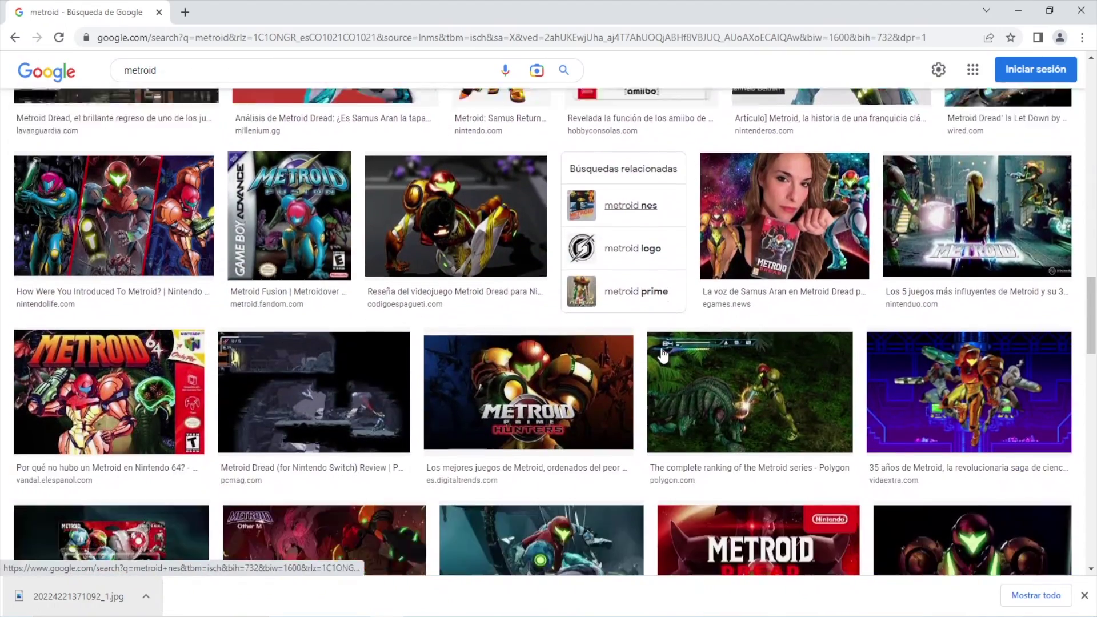
pyautogui.scroll(-5, 663, 355)
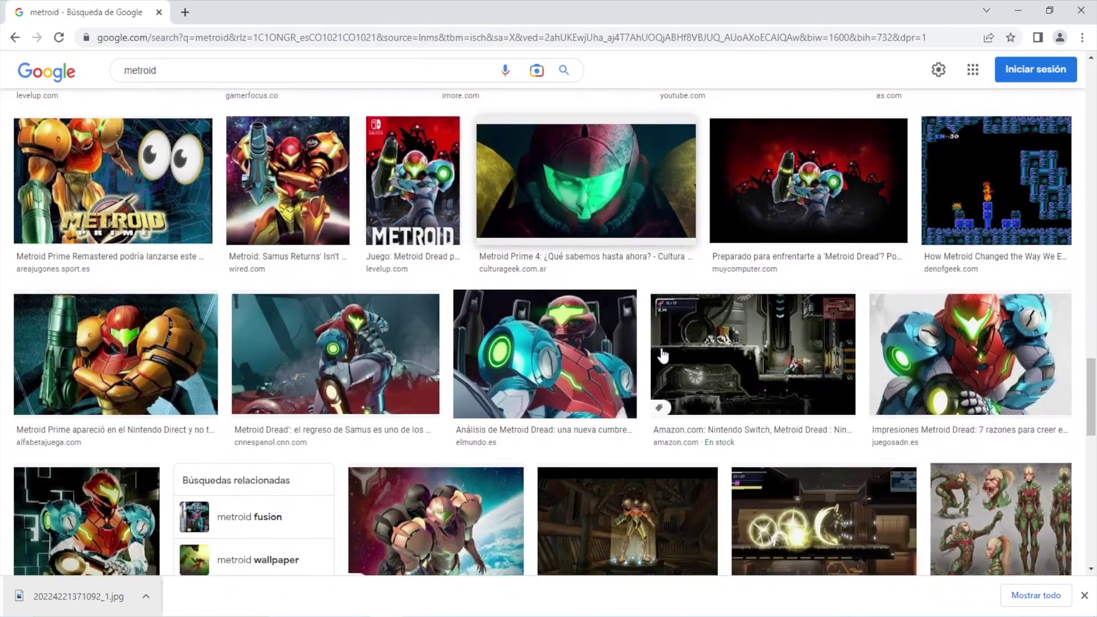
pyautogui.scroll(15, 663, 355)
pyautogui.click(216, 66)
pyautogui.doubleClick(216, 65)
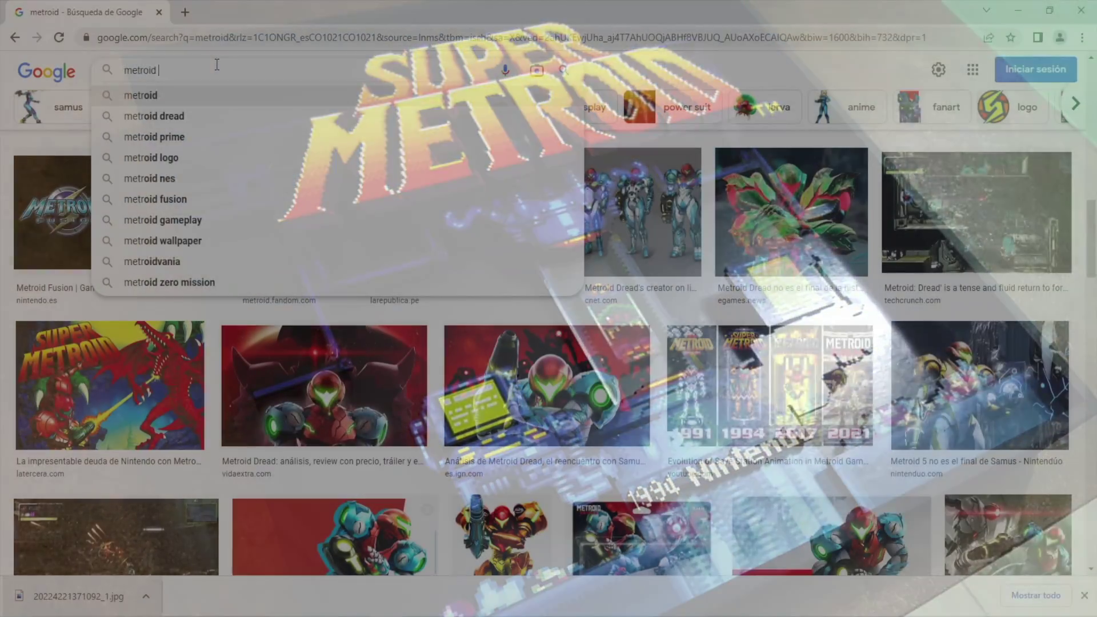
pyautogui.write('snes')
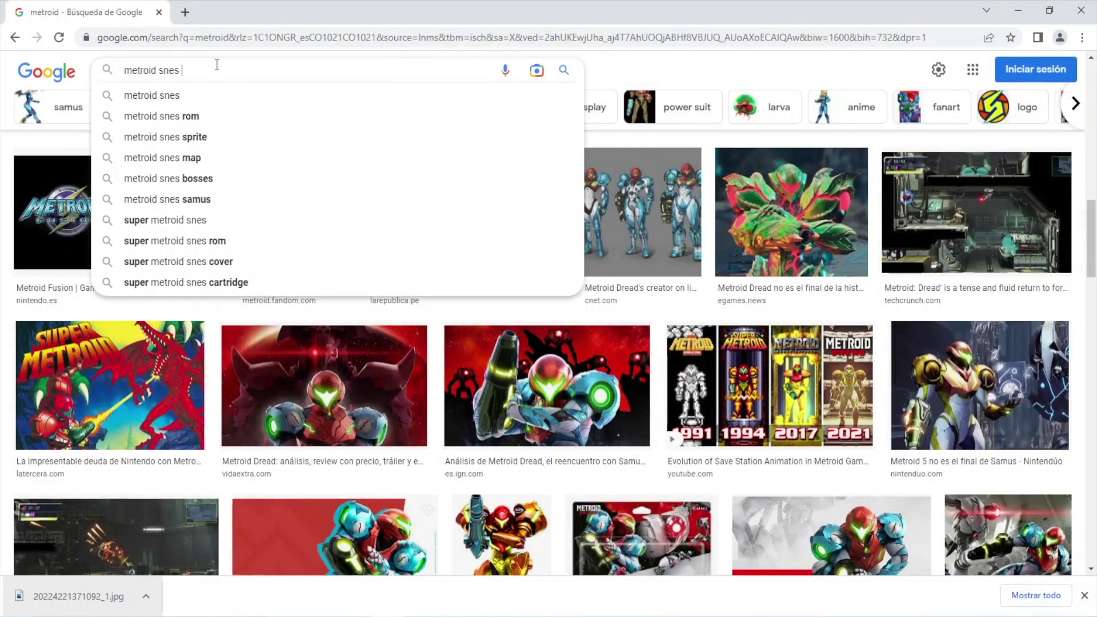
pyautogui.write(' screen')
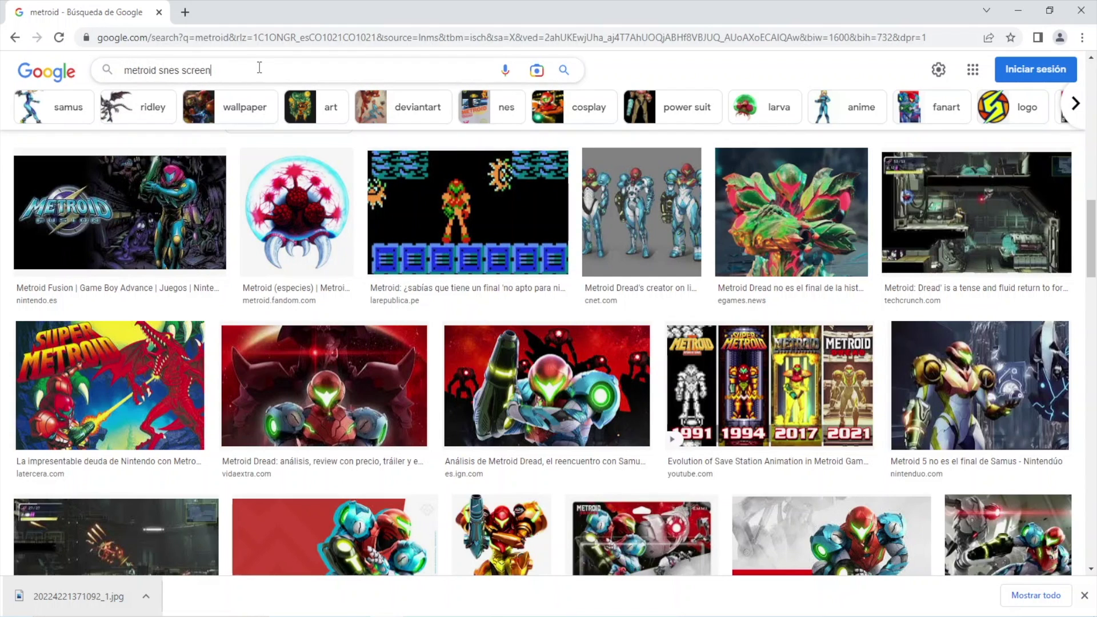
pyautogui.click(565, 69)
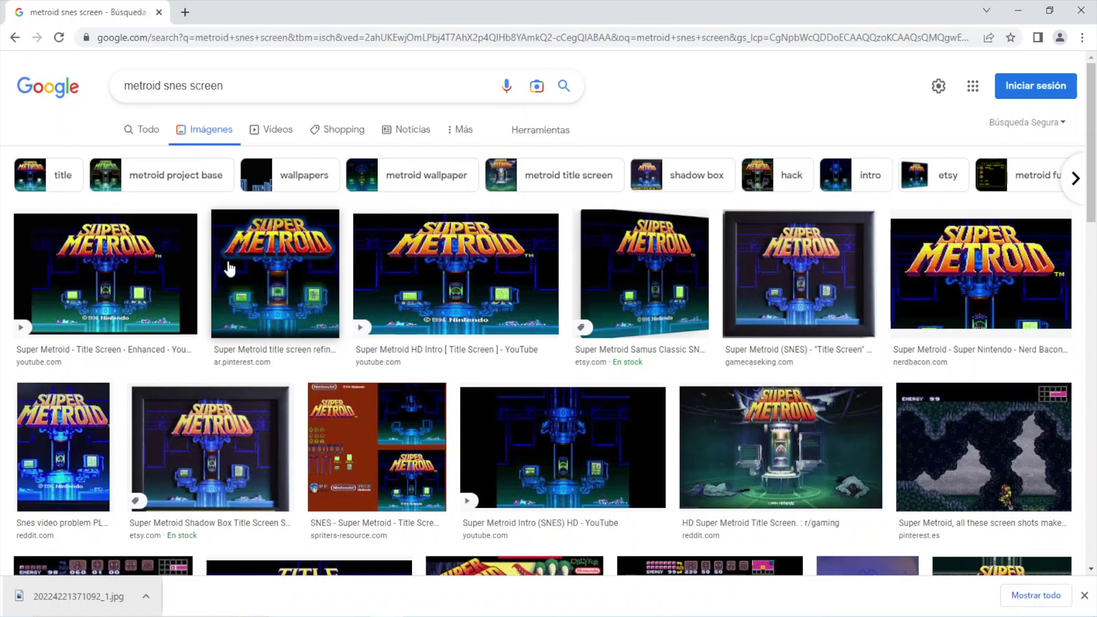
# Preview the Super Metroid Shadow Box picture from Etsy and look through the surrounding image results.
pyautogui.scroll(-4, 240, 254)
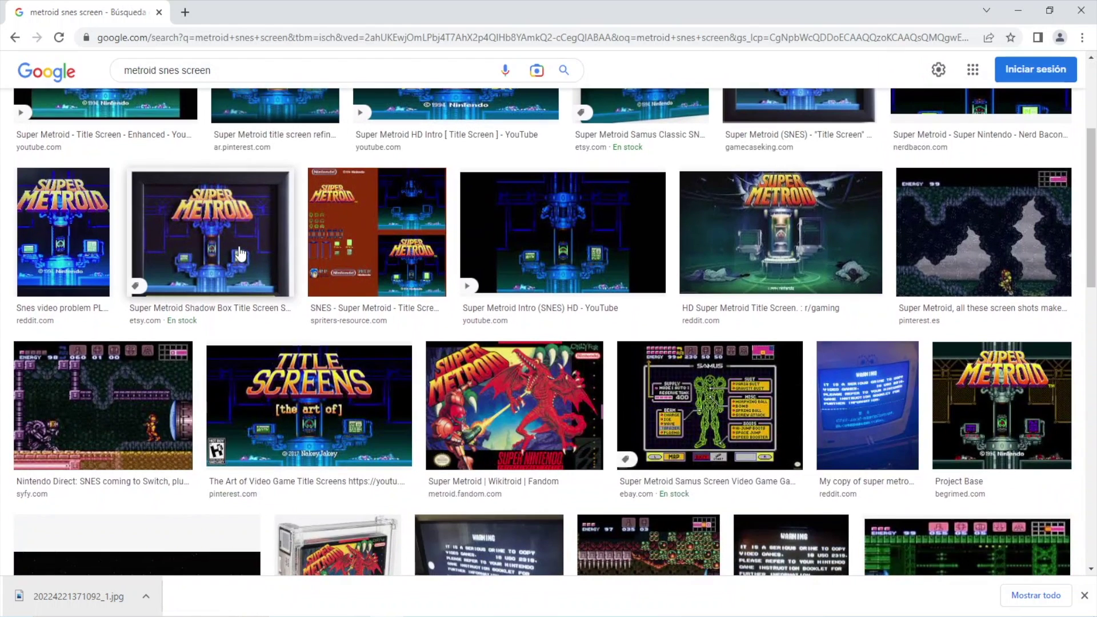
pyautogui.scroll(2, 241, 253)
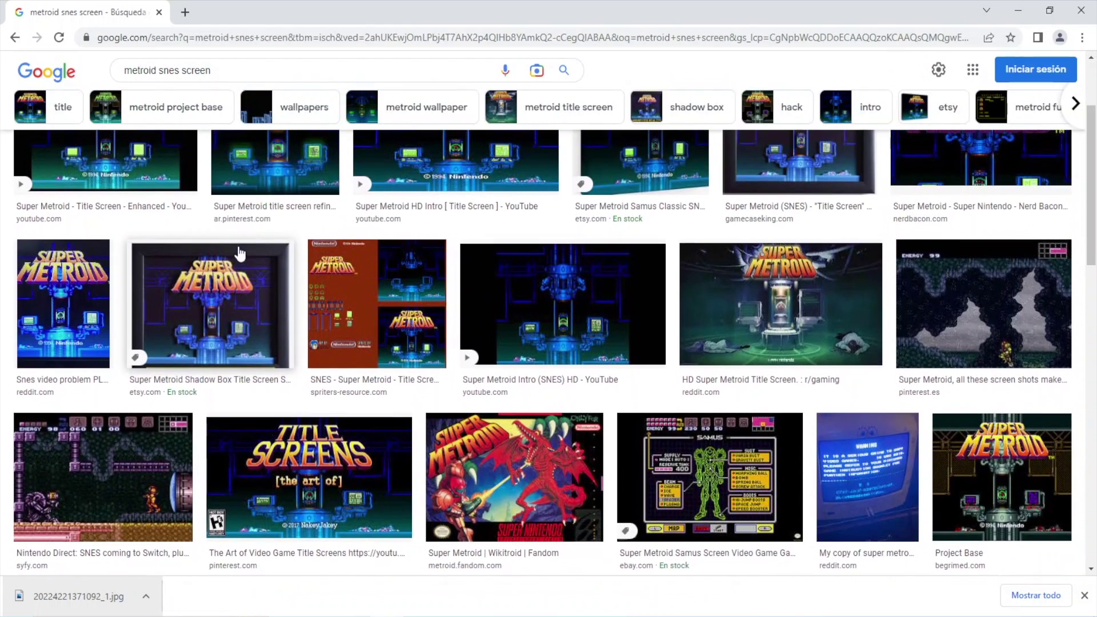
pyautogui.click(221, 339)
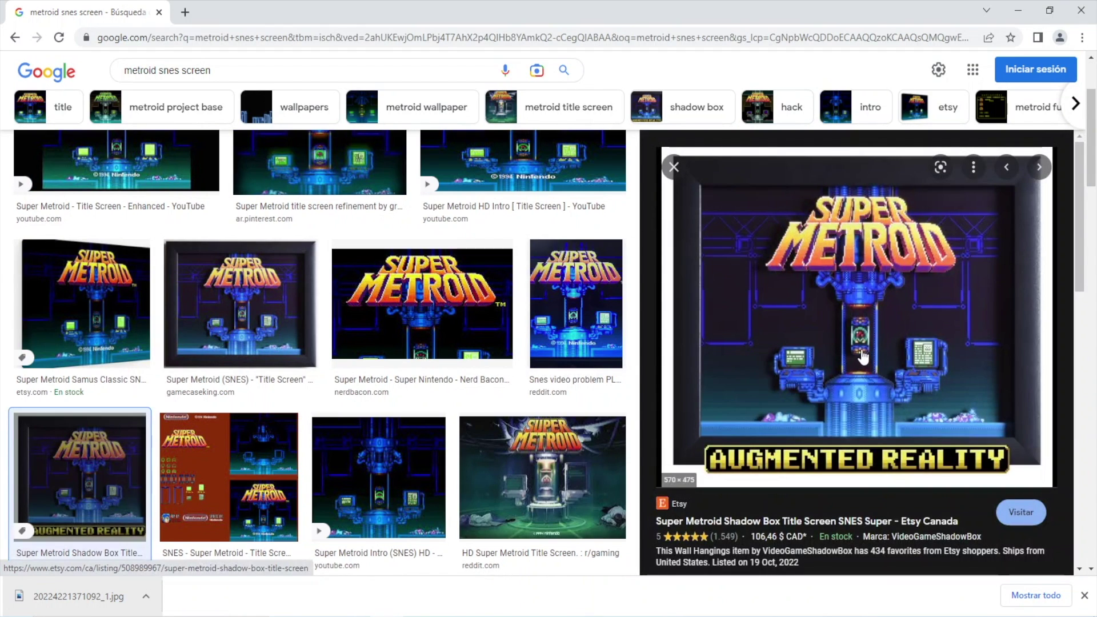
pyautogui.scroll(-5, 427, 317)
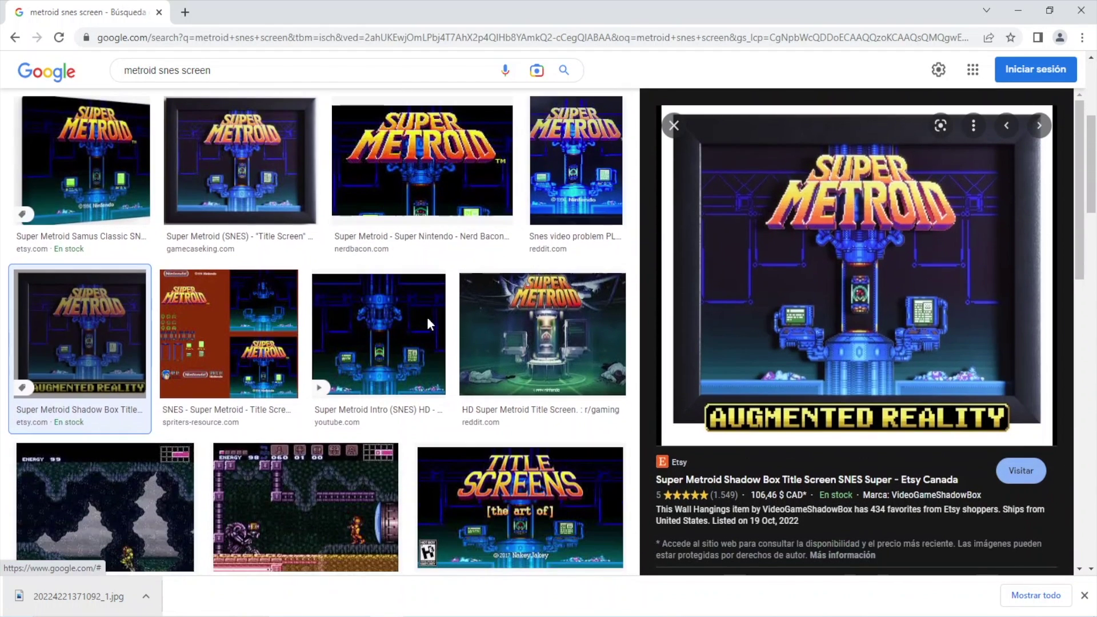
pyautogui.scroll(-3, 428, 320)
pyautogui.scroll(10, 429, 325)
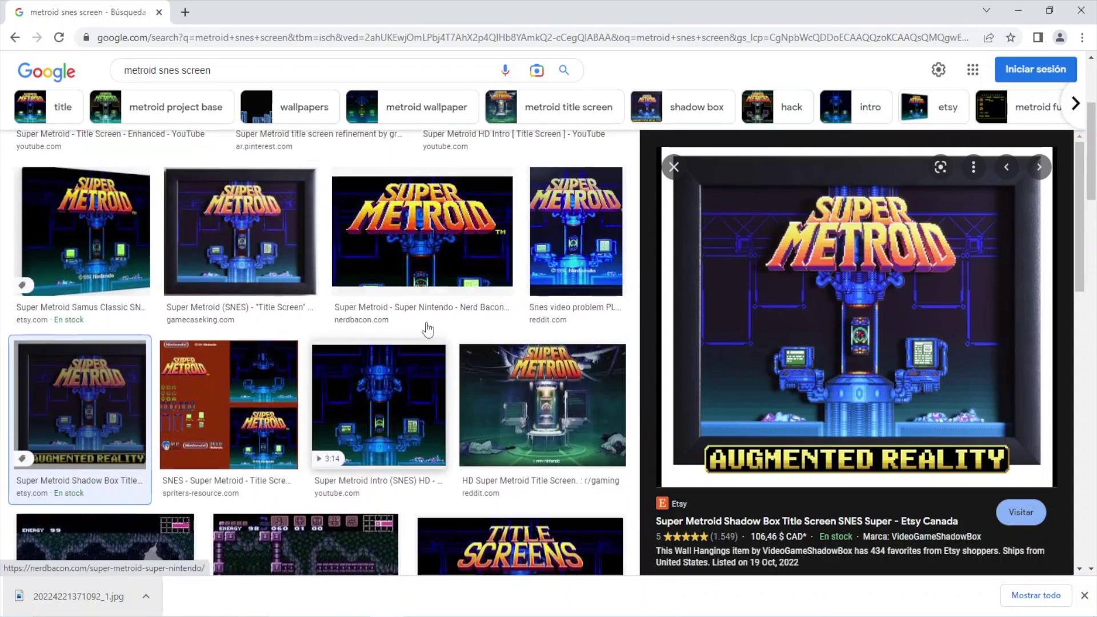
# Change the image search to "metroid dread".
pyautogui.doubleClick(172, 87)
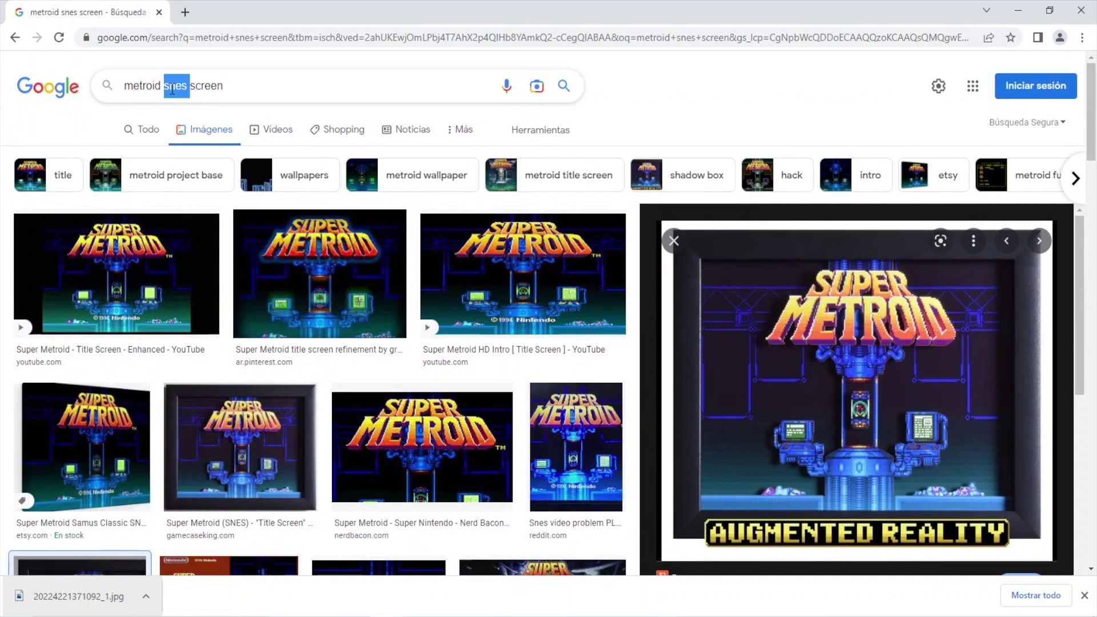
pyautogui.press('BackSpace')
pyautogui.press('Delete')
pyautogui.press('Delete')
pyautogui.press('Delete')
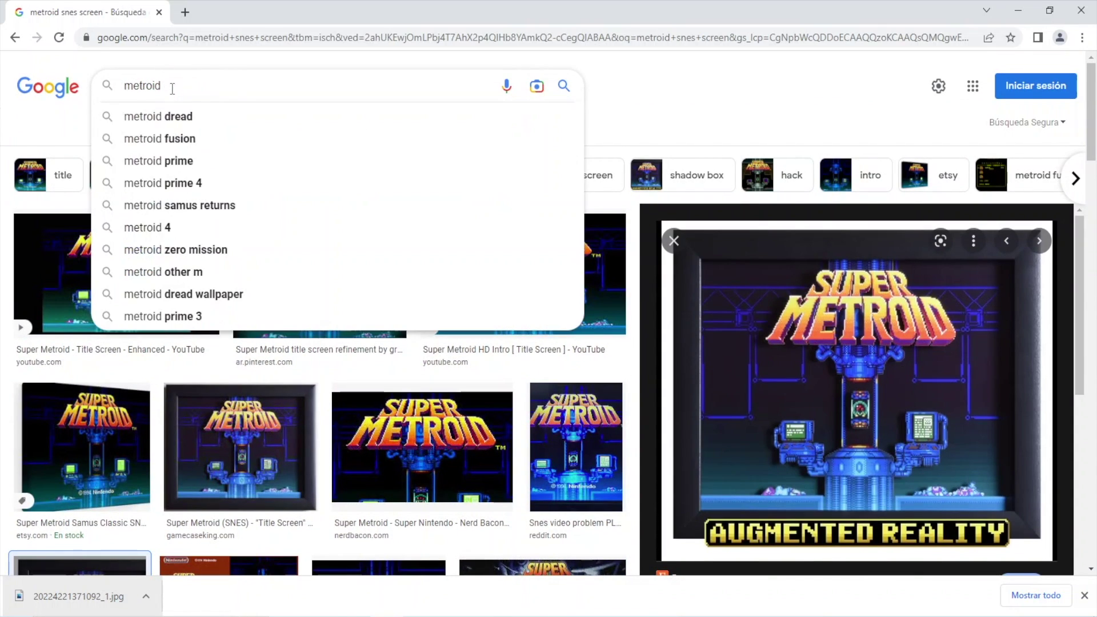
pyautogui.write('dread')
pyautogui.press('Return')
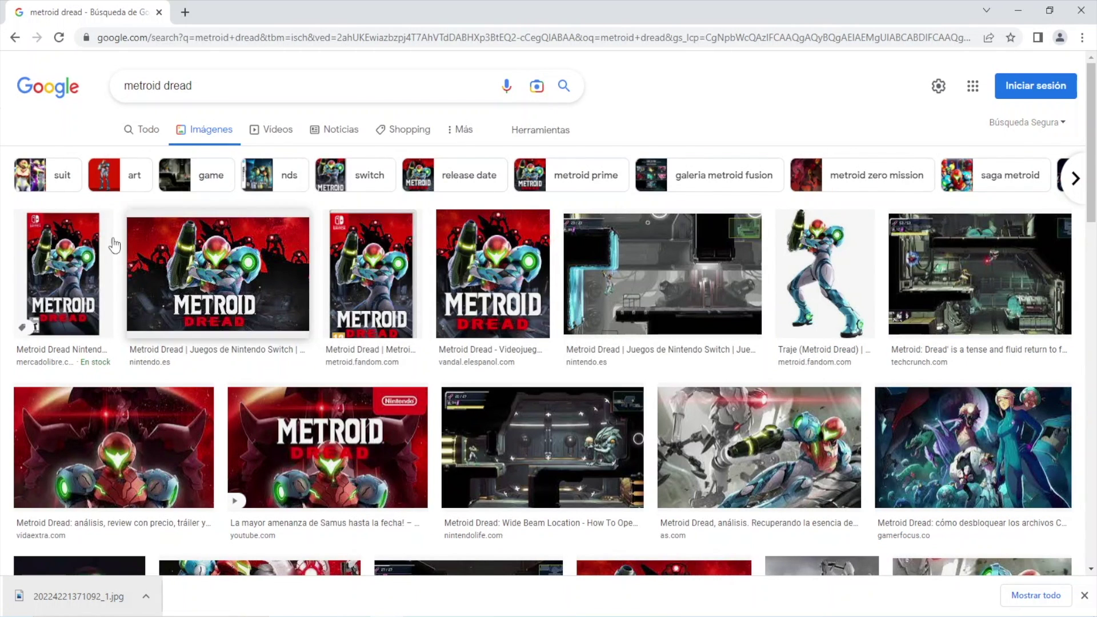
pyautogui.hotkey('alt', 'Tab')
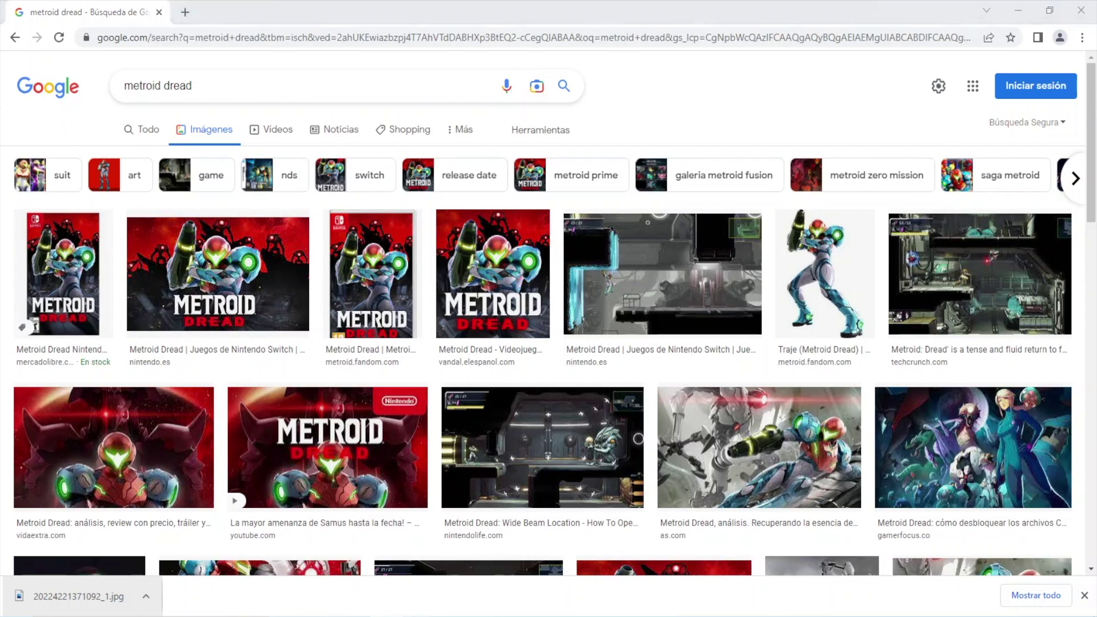
pyautogui.hotkey('alt', 'Tab')
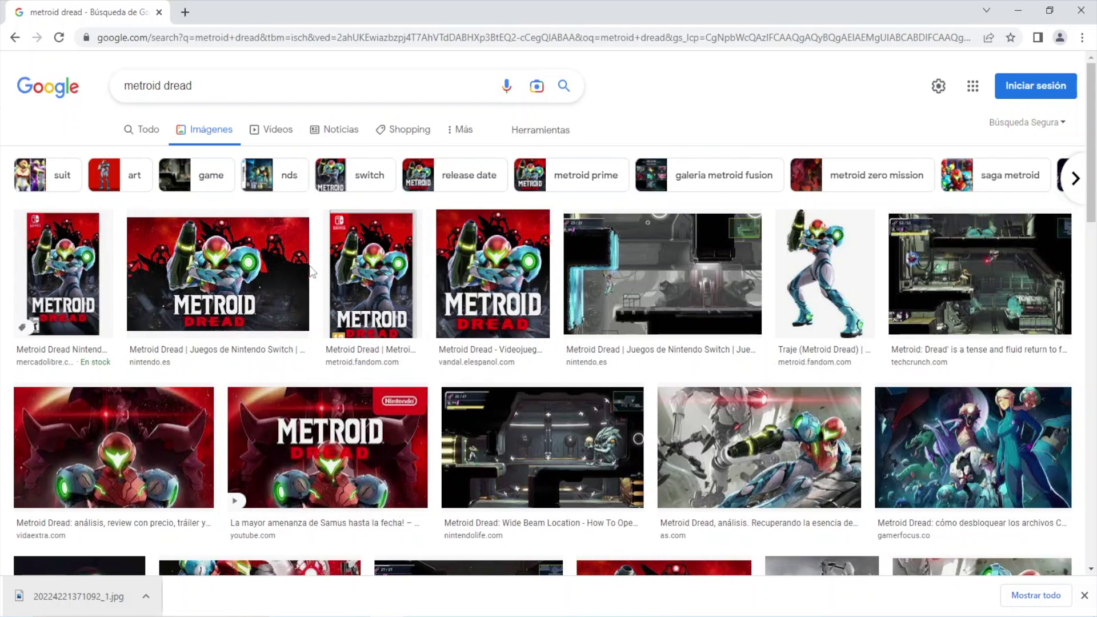
# Filter the image results to the large size (Grandes) and open the preview of the Metroid Dread cover from Fandom.
pyautogui.click(563, 130)
pyautogui.click(139, 161)
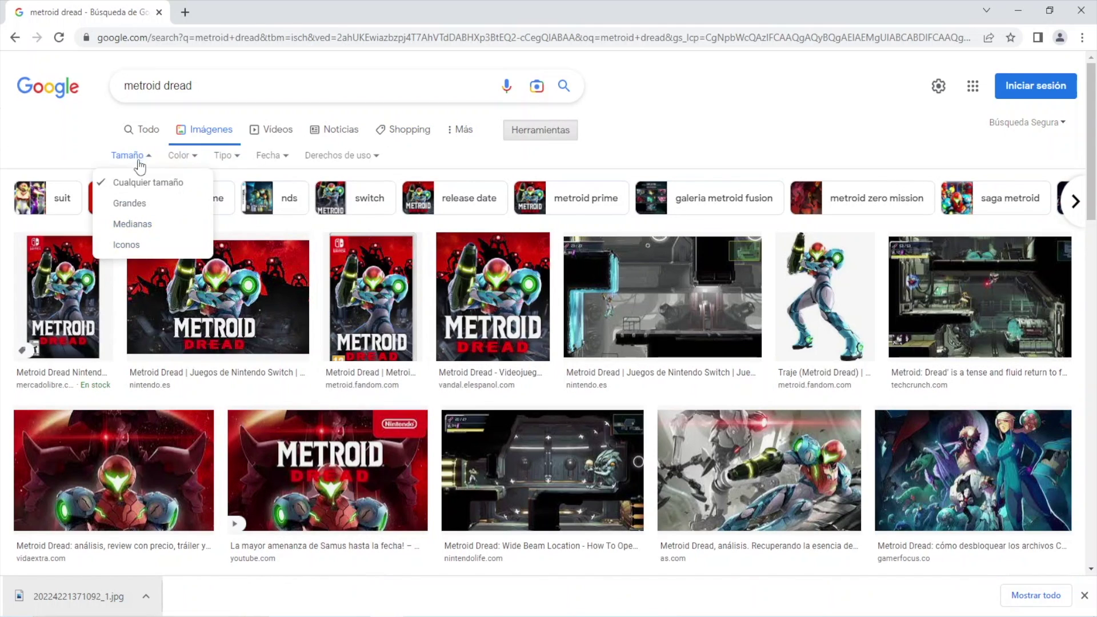
pyautogui.click(143, 204)
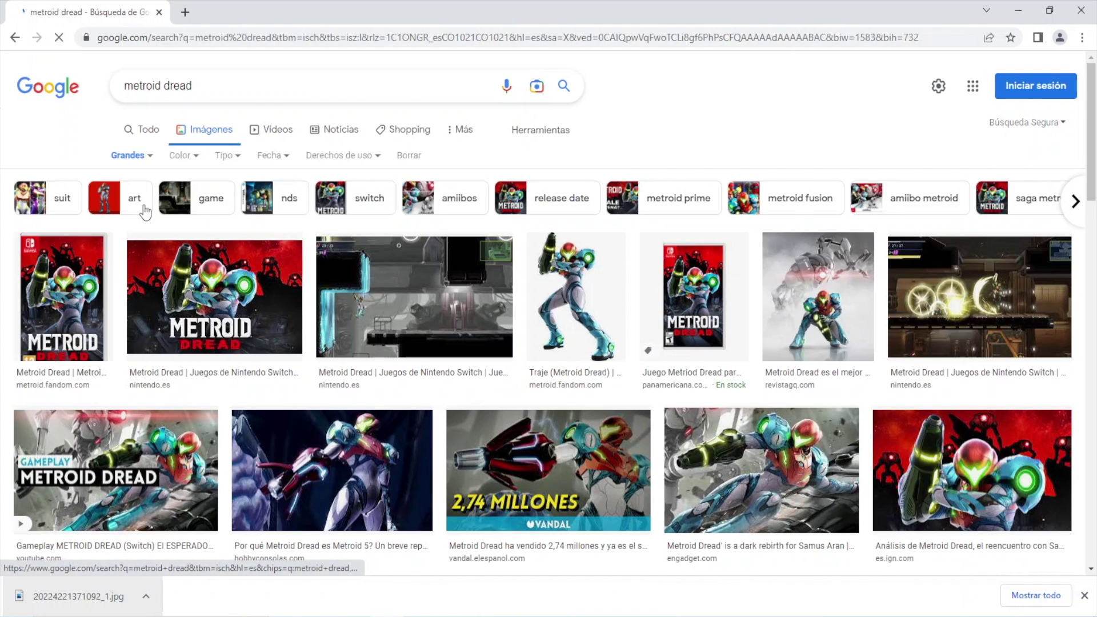
pyautogui.click(68, 280)
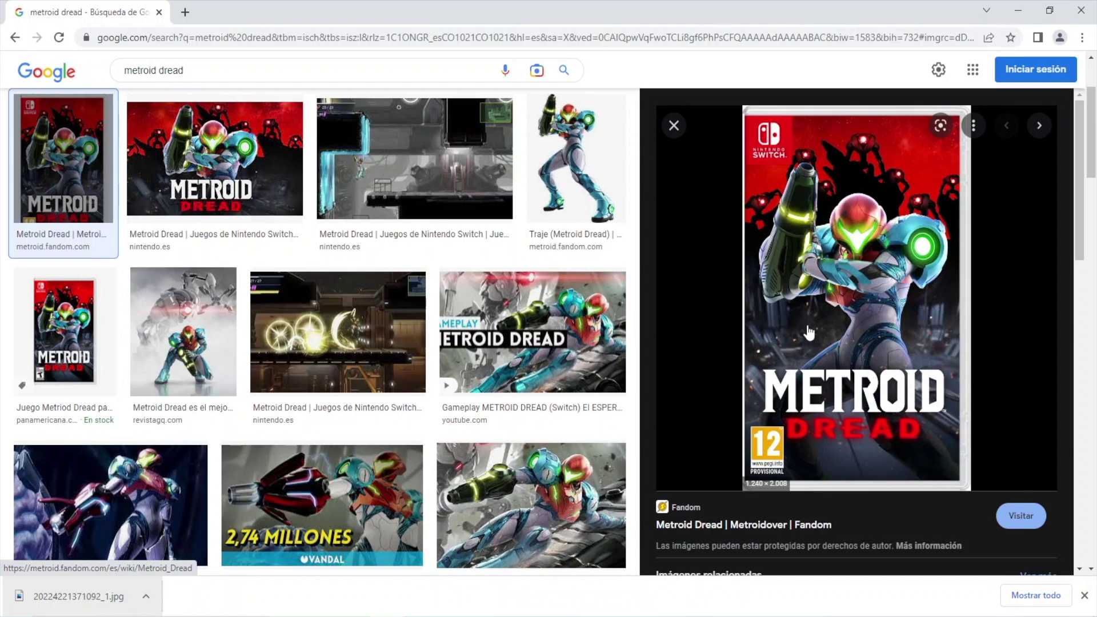
pyautogui.rightClick(807, 310)
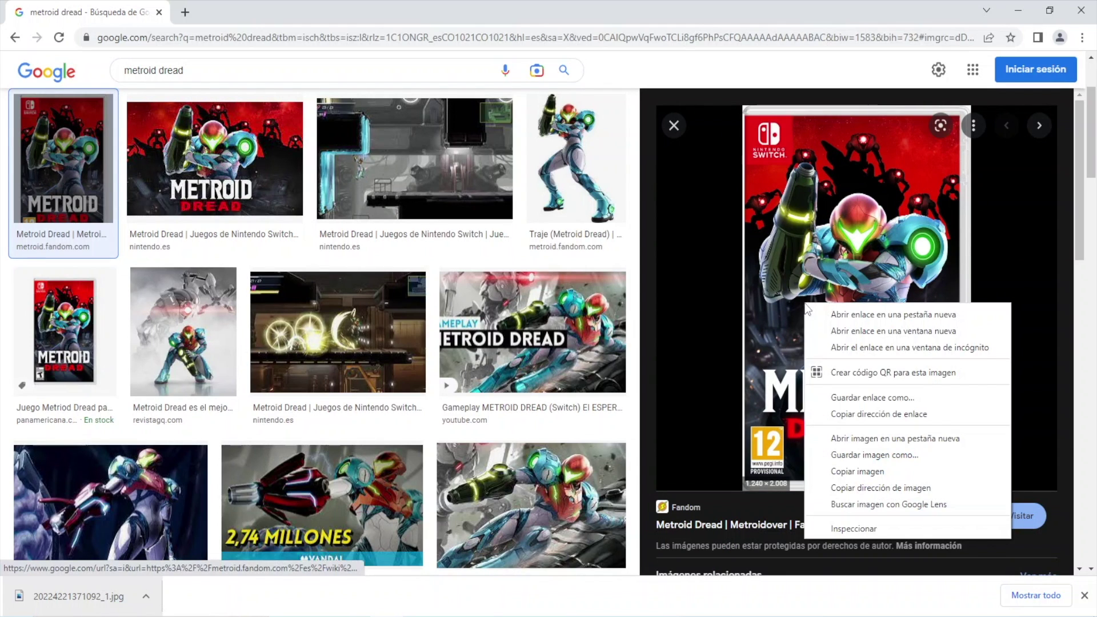
pyautogui.click(914, 458)
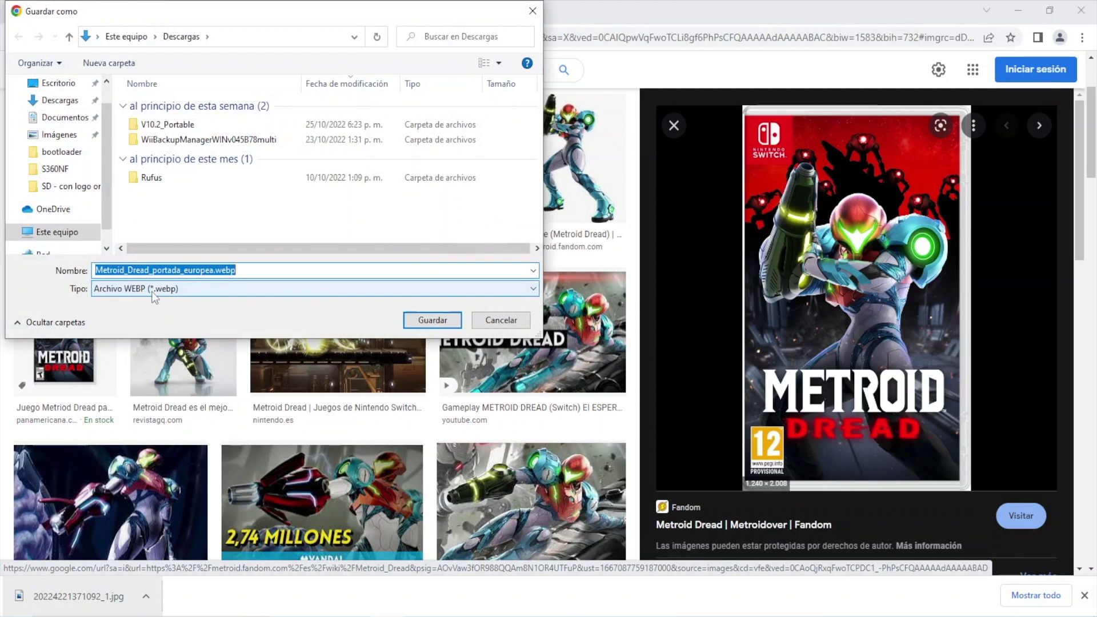
pyautogui.click(501, 322)
pyautogui.rightClick(814, 267)
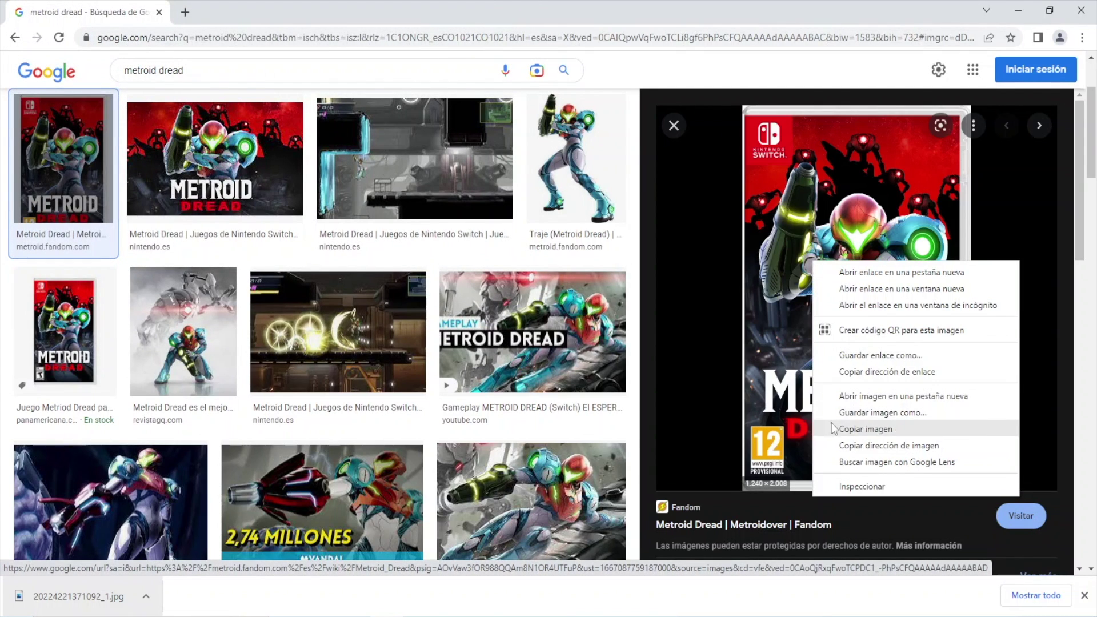
pyautogui.click(852, 416)
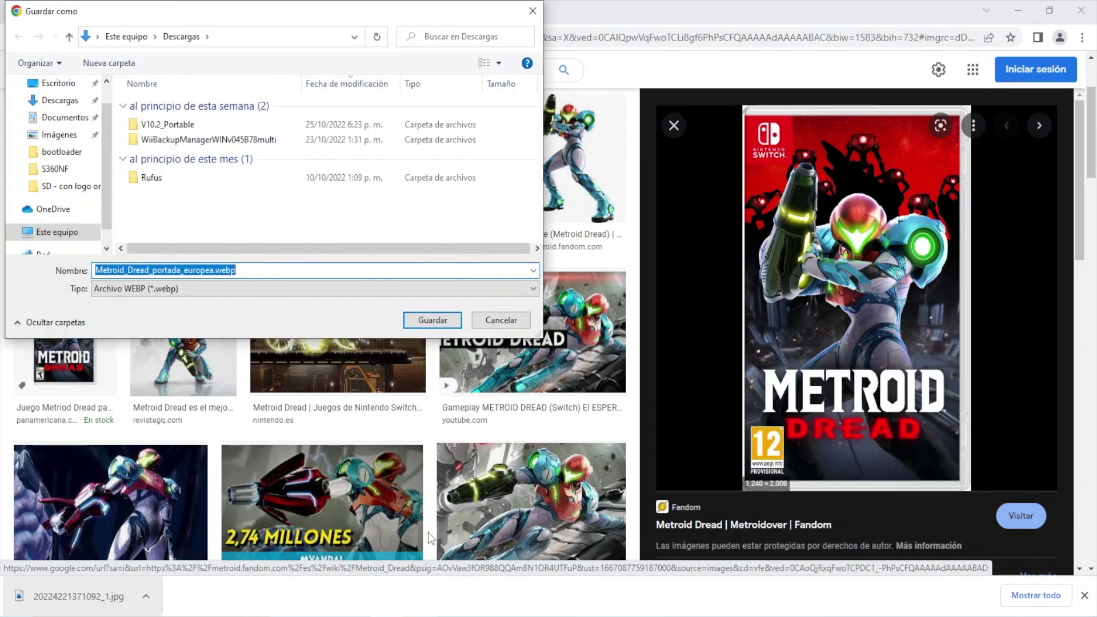
pyautogui.click(497, 328)
# Copy the previewed Metroid Dread cover image, switch to CorelDRAW and paste it onto the empty page.
pyautogui.rightClick(772, 306)
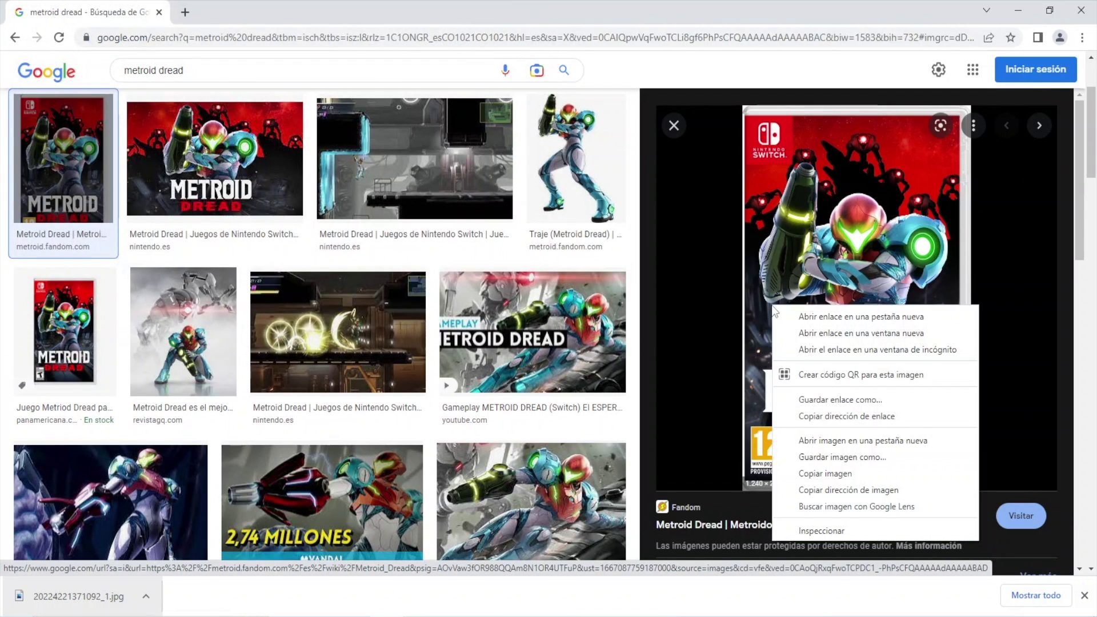
pyautogui.click(823, 474)
pyautogui.hotkey('alt', 'Tab')
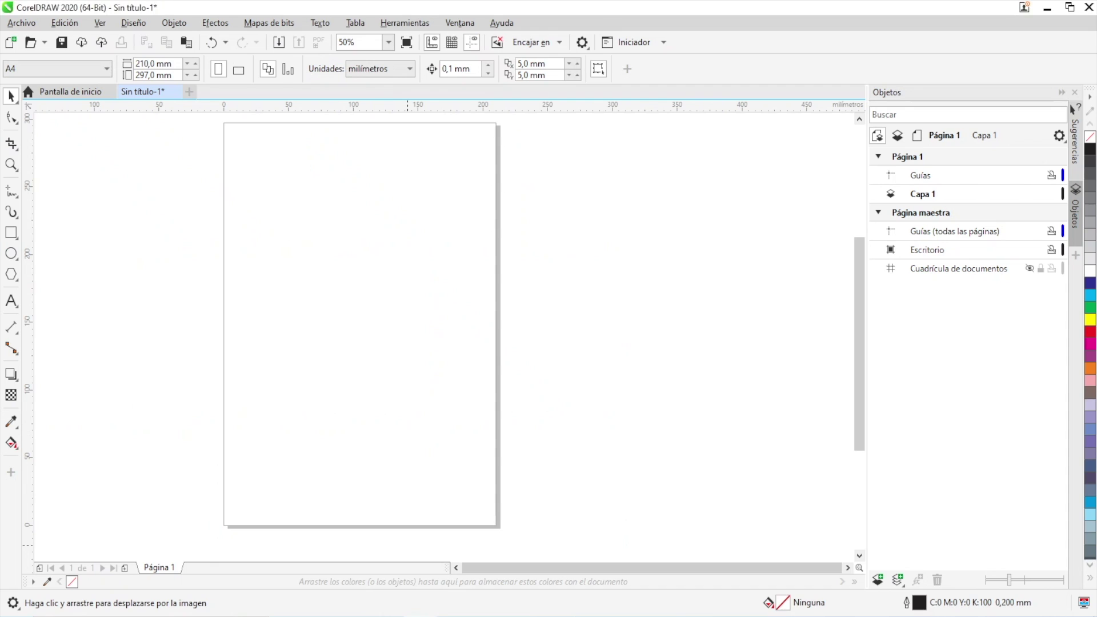
pyautogui.rightClick(313, 316)
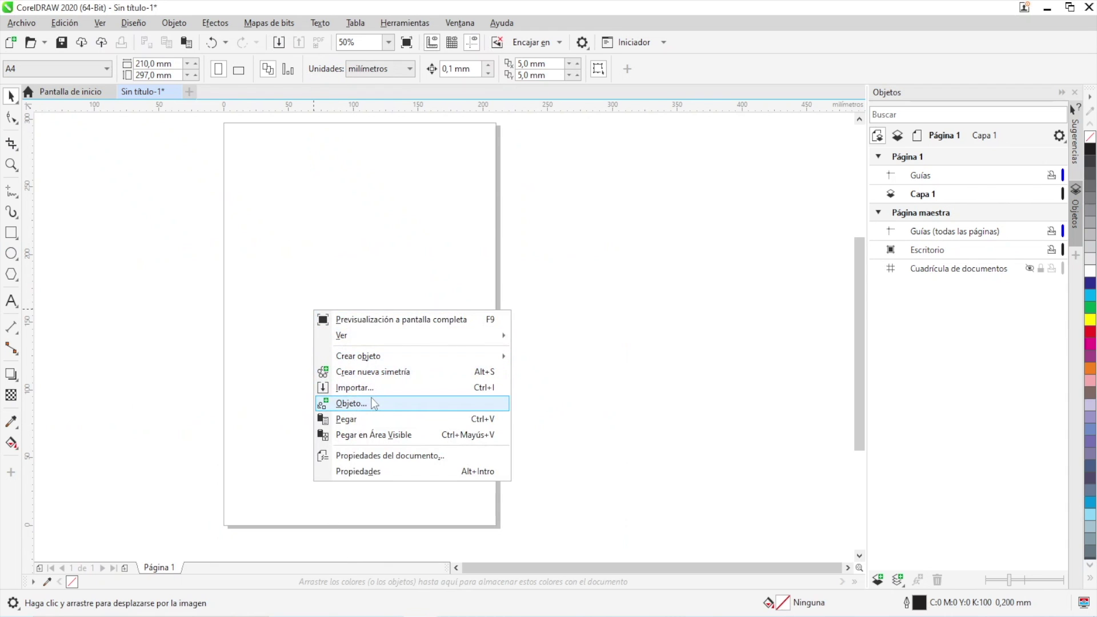
pyautogui.click(373, 421)
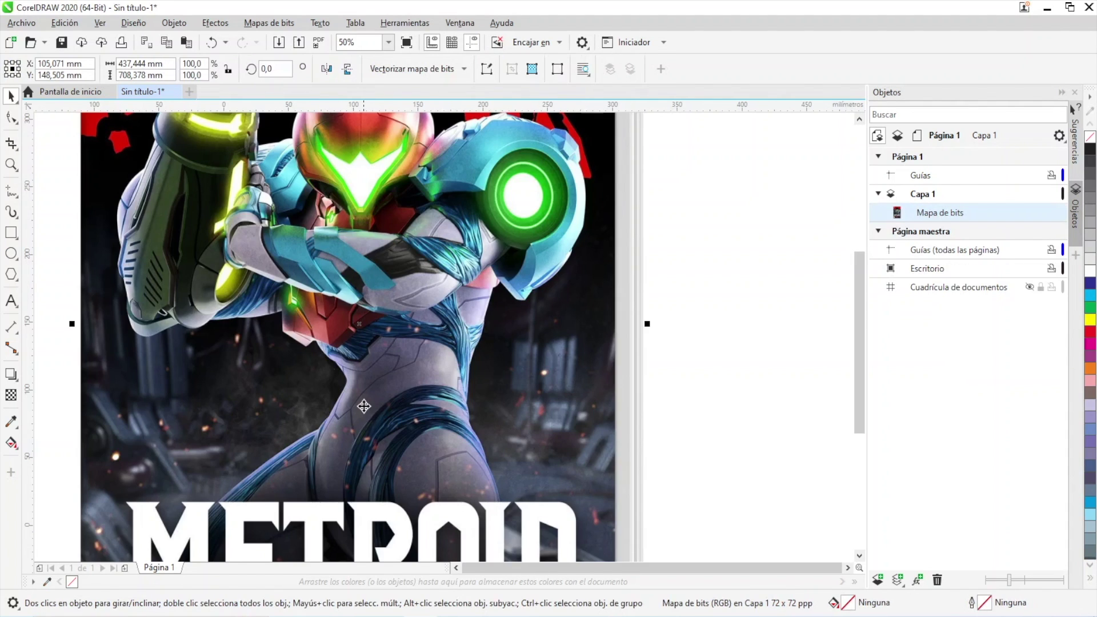
# Shrink the pasted Metroid Dread cover proportionally to about 179 × 290 mm and place it over the A4 page.
pyautogui.scroll(-5, 364, 404)
pyautogui.scroll(5, 357, 361)
pyautogui.scroll(-4, 355, 360)
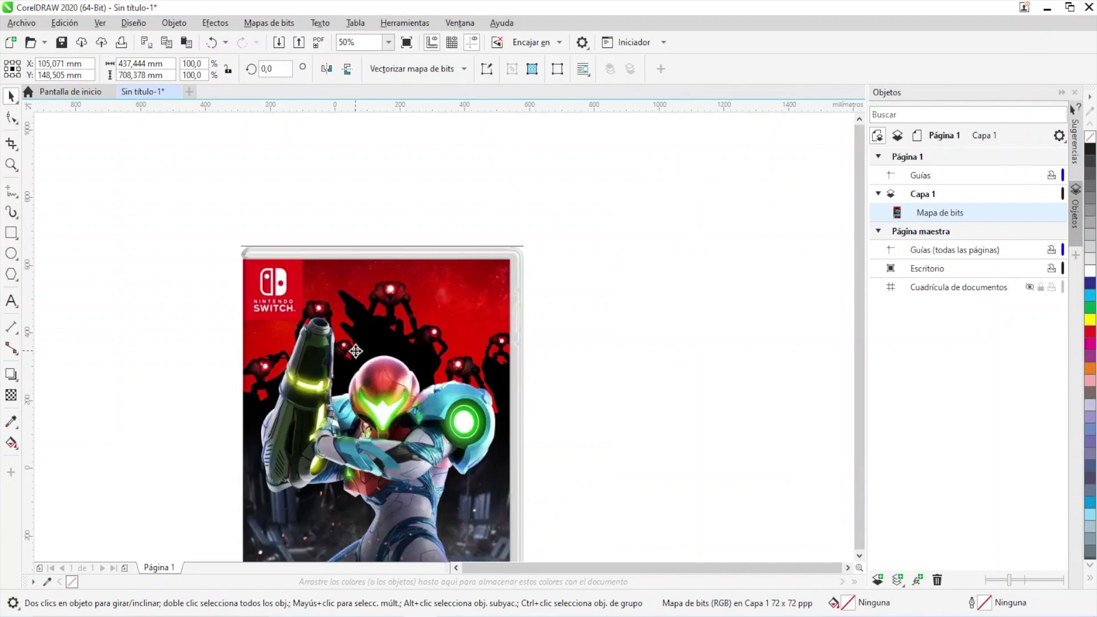
pyautogui.moveTo(447, 292); pyautogui.dragTo(382, 402)
pyautogui.moveTo(339, 450); pyautogui.dragTo(381, 416)
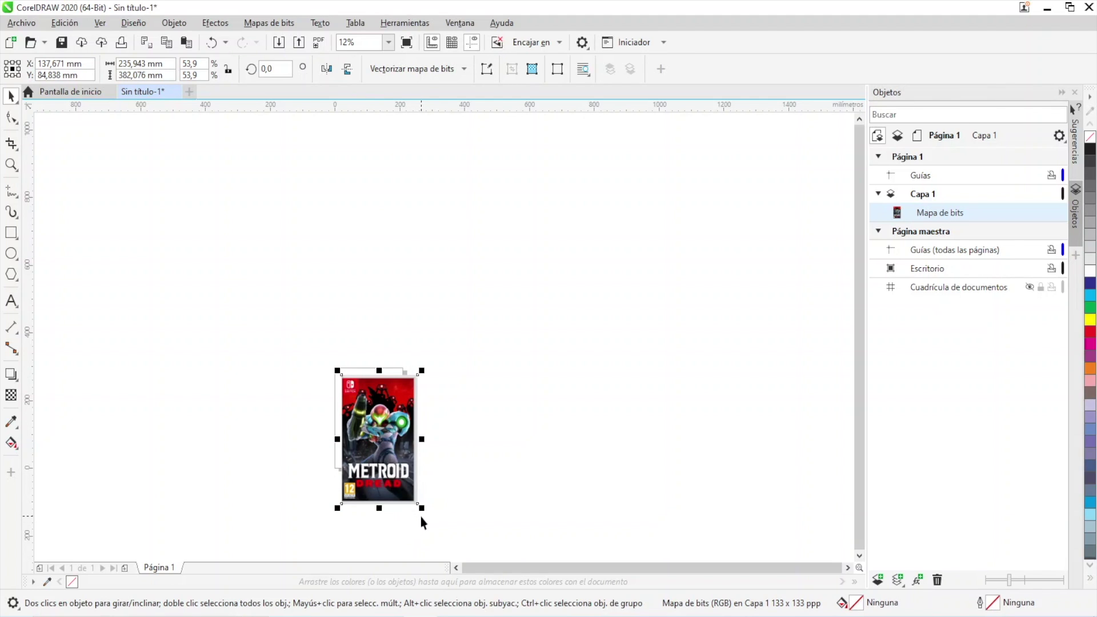
pyautogui.moveTo(419, 505); pyautogui.dragTo(404, 476)
# Move the Metroid Dread cover up so it sits inside the A4 page, centred at about X 112 mm, Y 150 mm.
pyautogui.scroll(4, 405, 473)
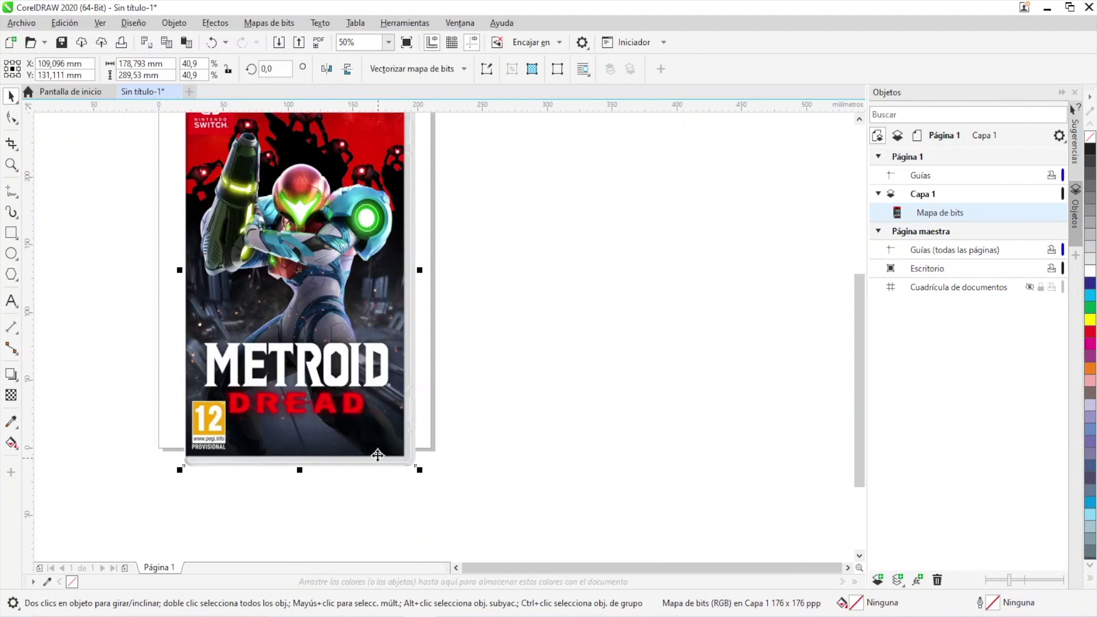
pyautogui.moveTo(496, 352); pyautogui.dragTo(497, 443)
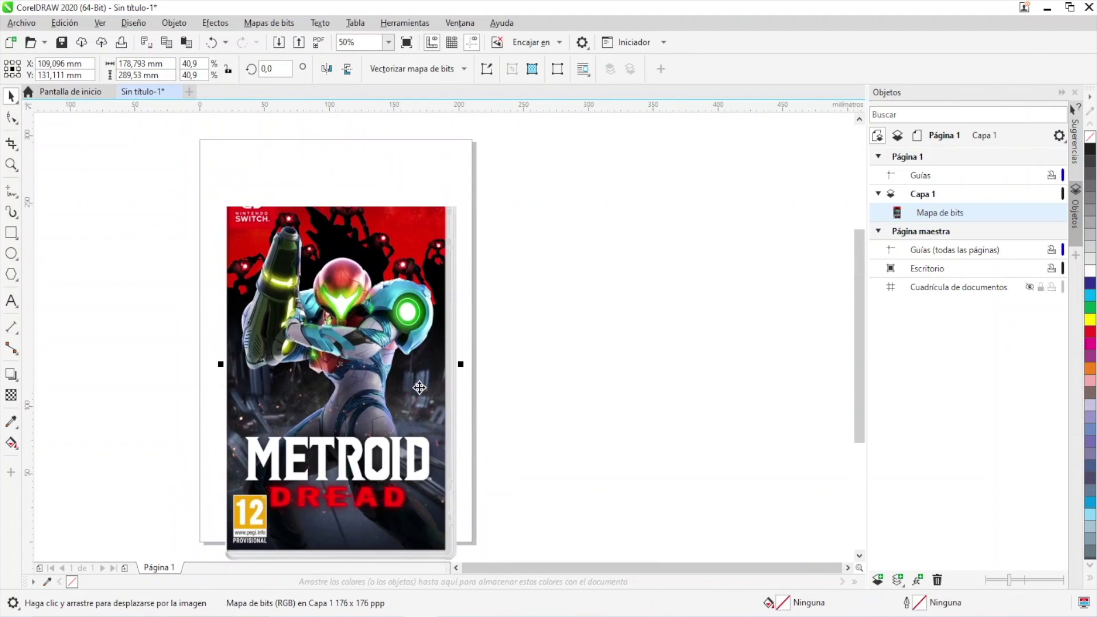
pyautogui.moveTo(422, 403); pyautogui.dragTo(408, 359)
pyautogui.moveTo(404, 203); pyautogui.dragTo(419, 207)
pyautogui.scroll(3, 388, 164)
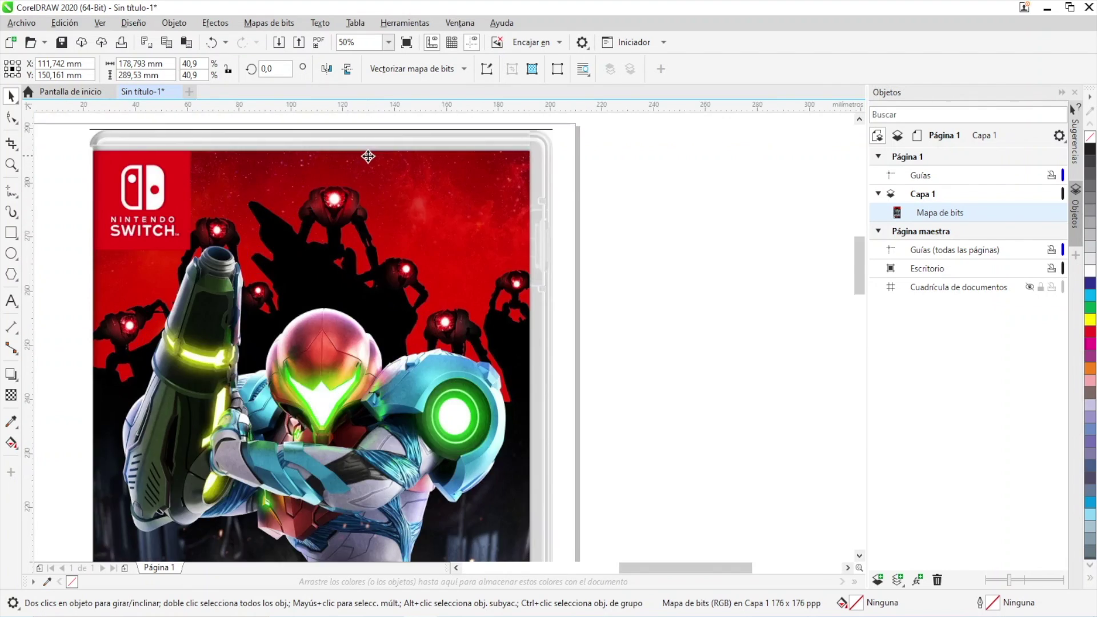
pyautogui.scroll(-2, 508, 123)
pyautogui.scroll(2, 578, 160)
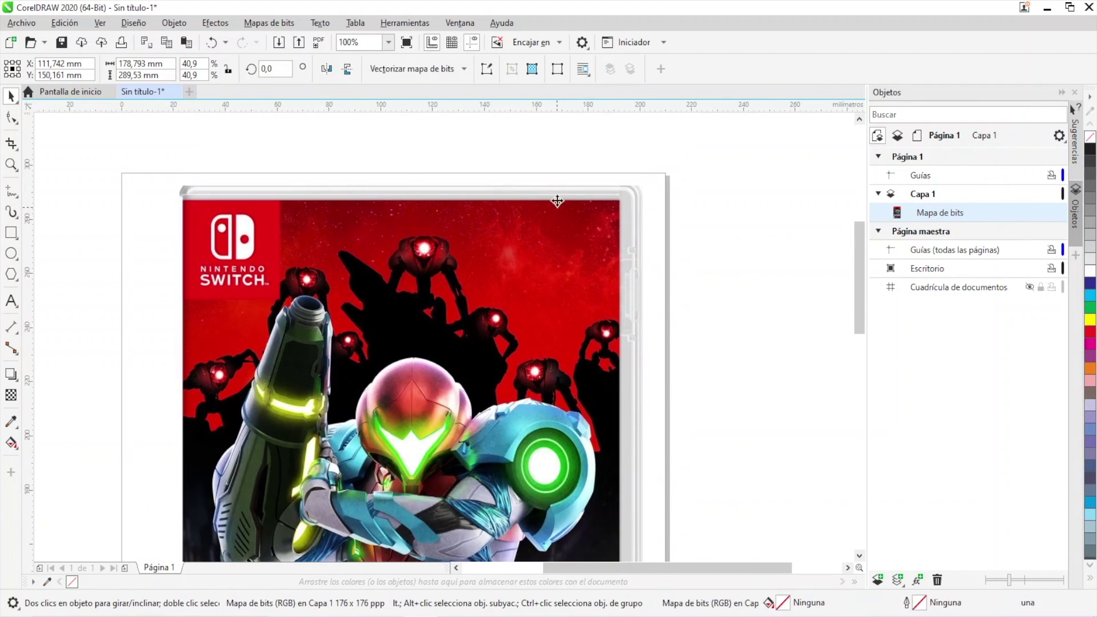
# Crop the Metroid Dread cover's top edge with the Shape tool, lowering both upper nodes until the plastic case border is hidden.
pyautogui.click(12, 119)
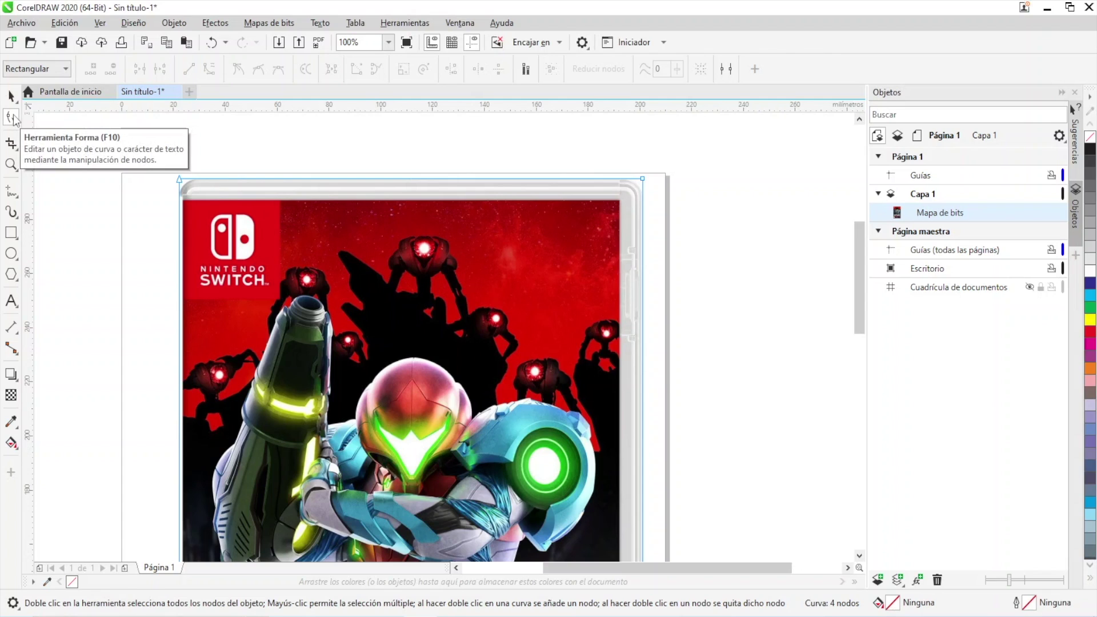
pyautogui.moveTo(139, 154); pyautogui.dragTo(750, 225)
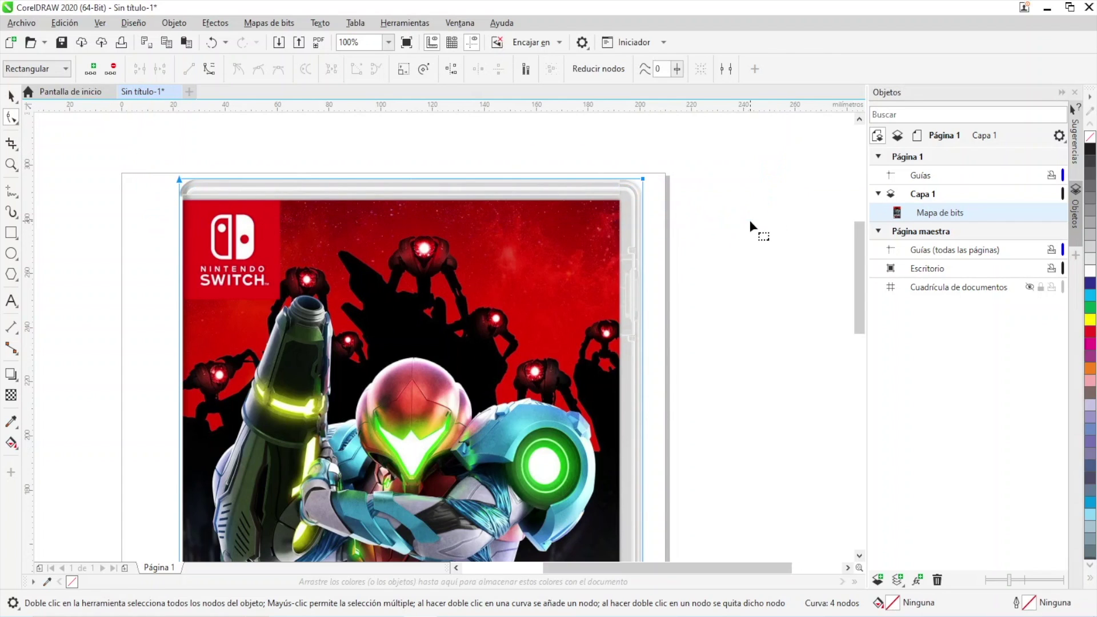
pyautogui.press('Down')
pyautogui.press('Down')
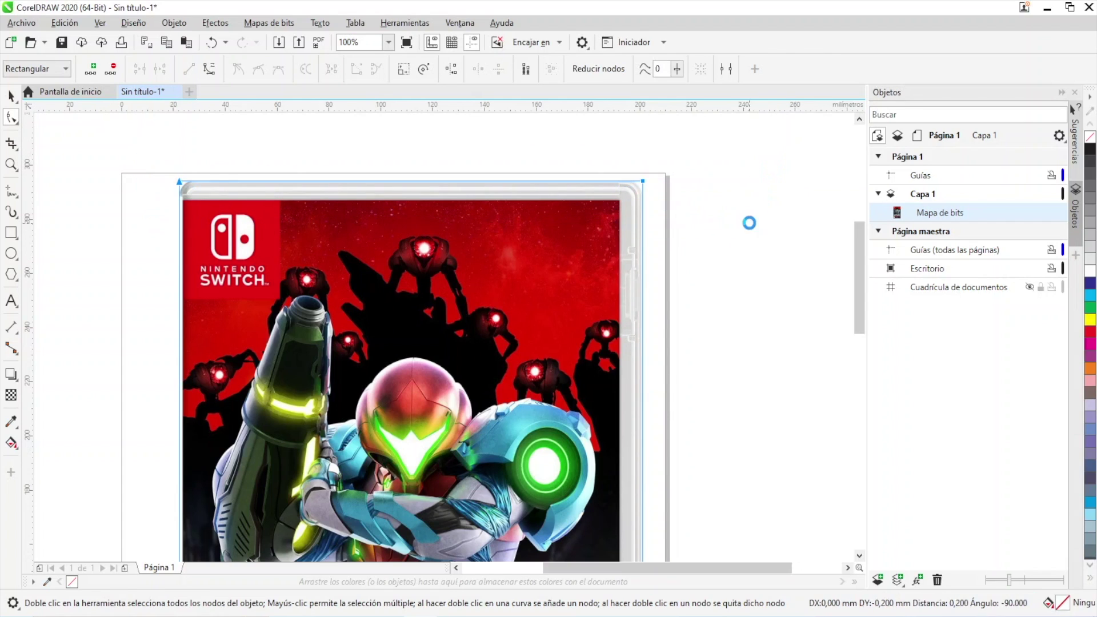
pyautogui.press('Down')
pyautogui.press('Down')
pyautogui.press('Down')
pyautogui.press('Down')
pyautogui.press('Down')
pyautogui.press('Down')
pyautogui.press('Down')
pyautogui.press('Down')
pyautogui.press('Down')
pyautogui.press('Down')
pyautogui.press('Down')
pyautogui.press('Down')
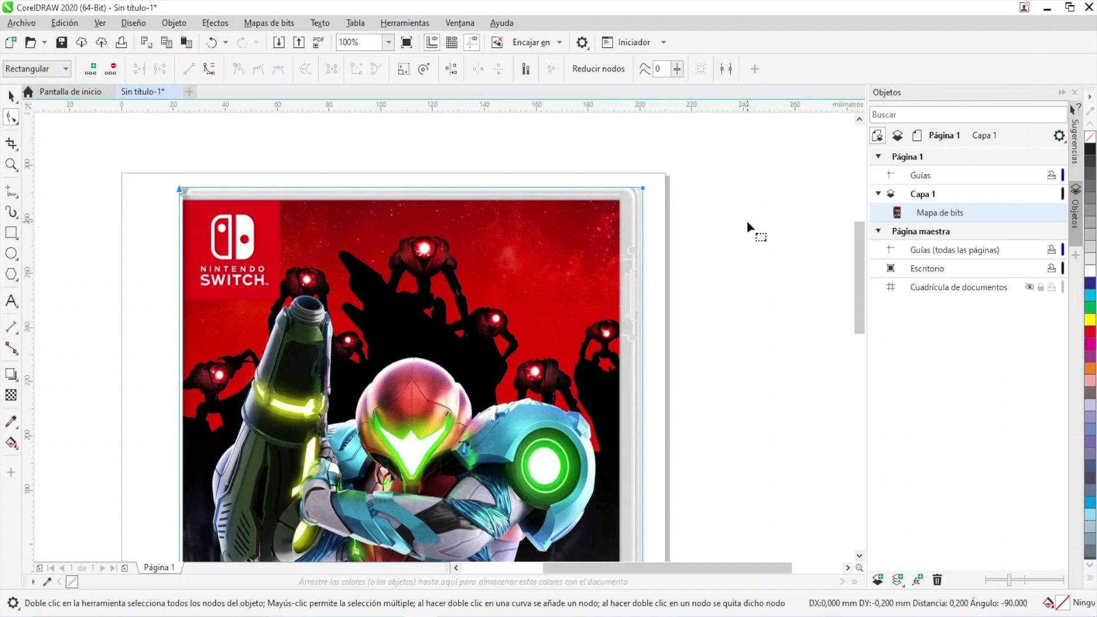
pyautogui.press('Down')
pyautogui.press('Down')
pyautogui.press('Down')
pyautogui.press('Down')
pyautogui.press('Down')
pyautogui.press('Down')
pyautogui.press('Down')
pyautogui.press('Down')
pyautogui.press('Down')
pyautogui.press('Down')
pyautogui.press('Down')
pyautogui.press('Down')
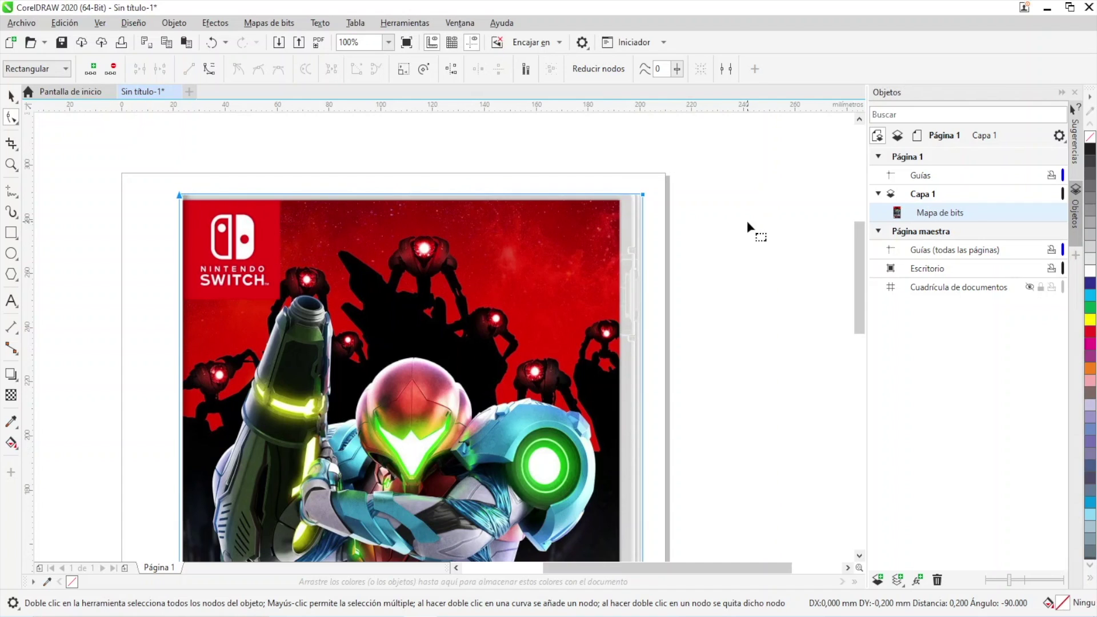
pyautogui.press('Down')
pyautogui.press('Down')
pyautogui.press('Down')
pyautogui.press('Down')
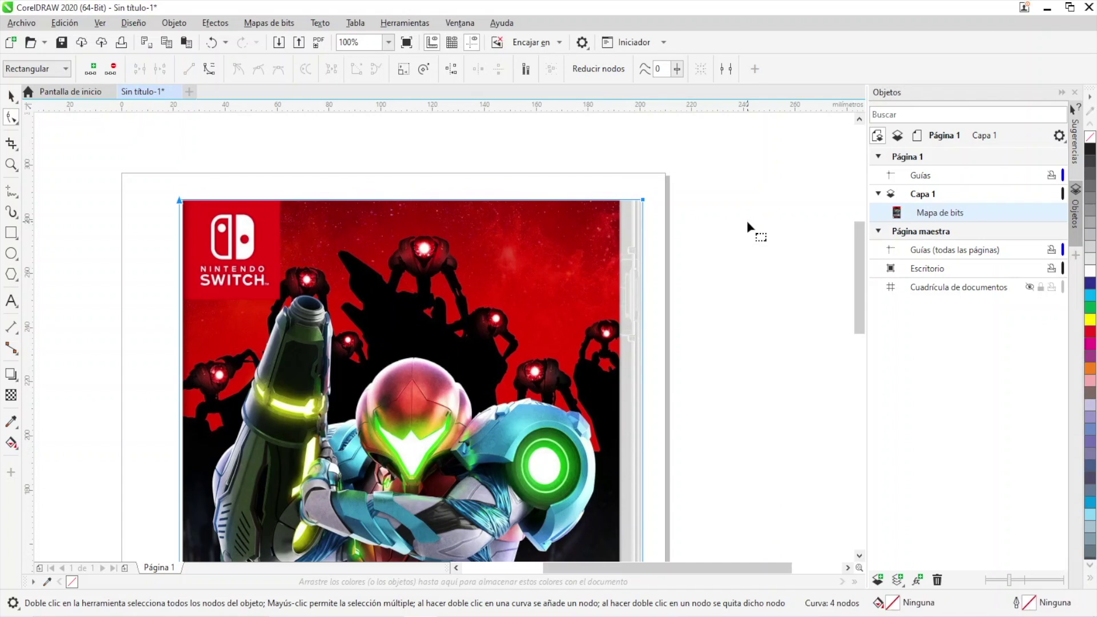
# Crop the plastic case border off the cover's right and bottom edges by moving those nodes inward to the artwork.
pyautogui.scroll(-3, 737, 257)
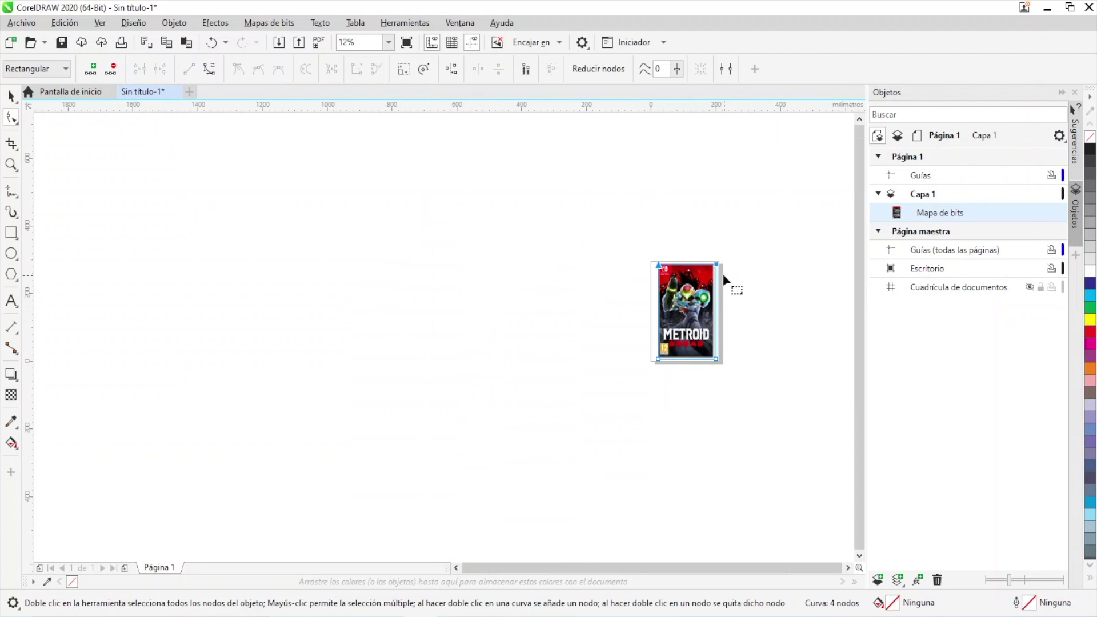
pyautogui.scroll(1, 732, 320)
pyautogui.moveTo(695, 194); pyautogui.dragTo(750, 422)
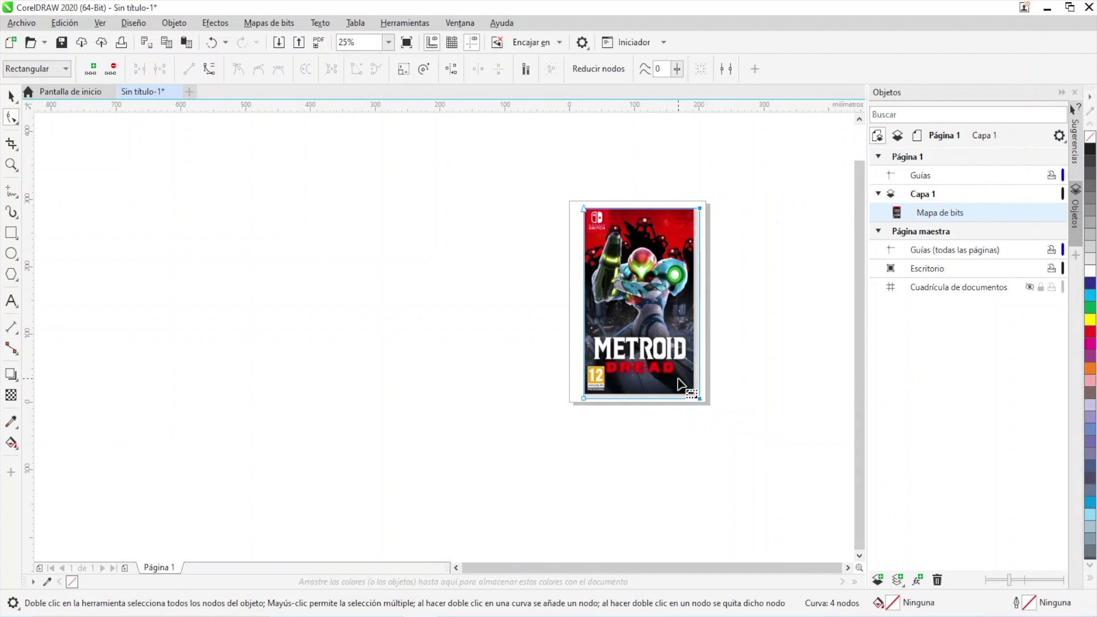
pyautogui.scroll(4, 743, 435)
pyautogui.scroll(-1, 746, 465)
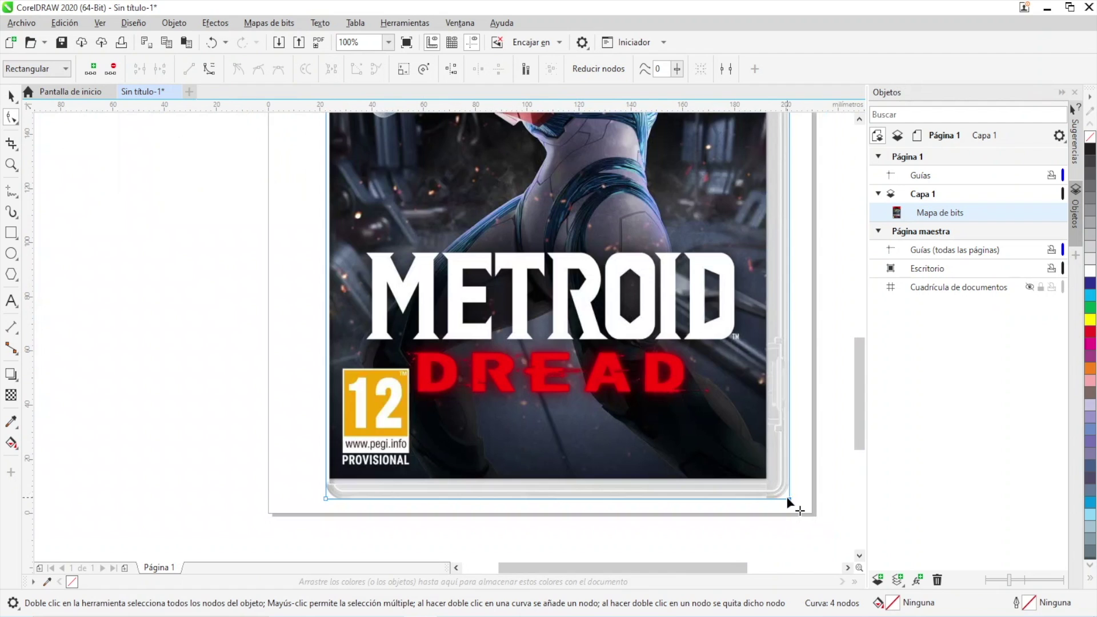
pyautogui.moveTo(789, 500); pyautogui.dragTo(325, 475)
# Trim the cover's left edge and adjust its upper-left corner node, leaving a crop of about 168 × 275 mm.
pyautogui.scroll(-10, 313, 410)
pyautogui.moveTo(293, 343); pyautogui.dragTo(315, 419)
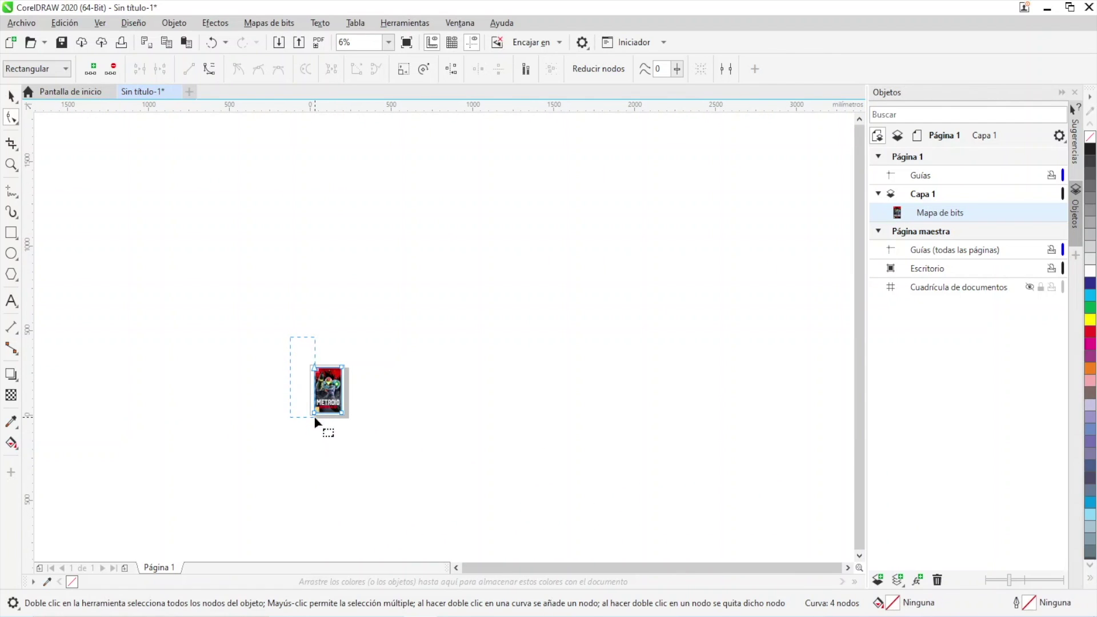
pyautogui.hotkey('shift', 'F4')
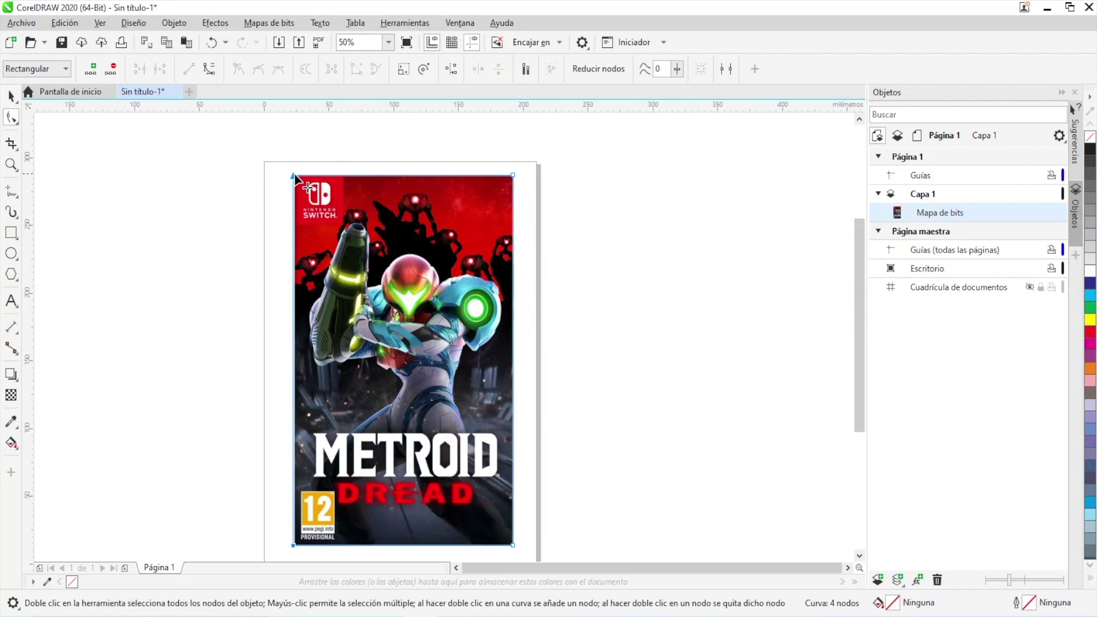
pyautogui.scroll(5, 294, 178)
pyautogui.moveTo(295, 178); pyautogui.dragTo(300, 183)
pyautogui.scroll(-10, 377, 233)
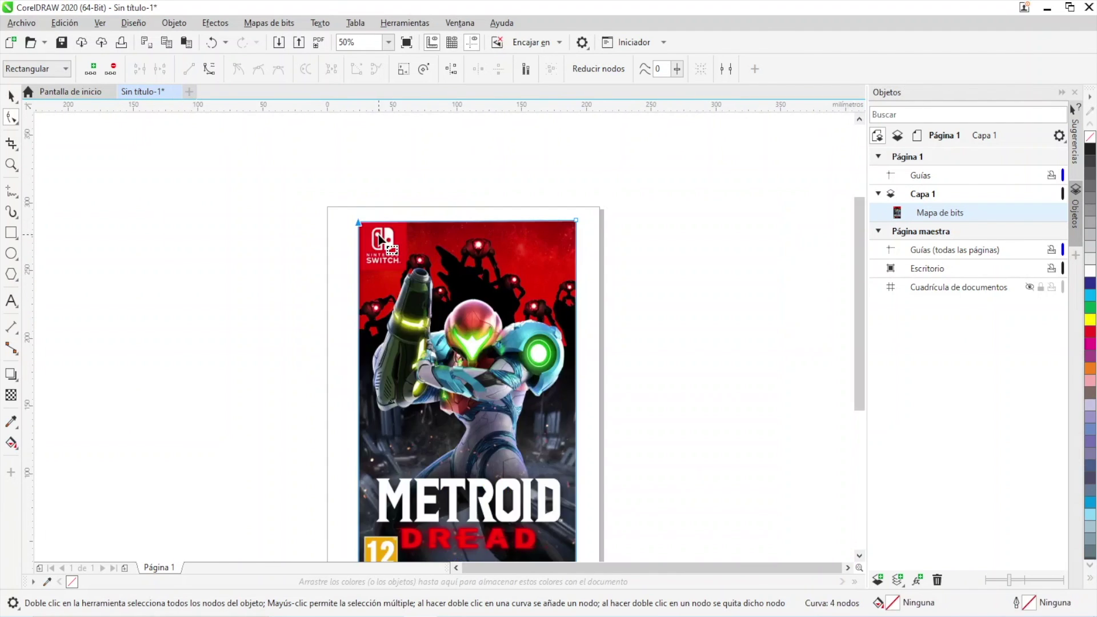
# Examine the cropped Metroid Dread cover in detail and as a whole, and return to the Pick tool.
pyautogui.scroll(8, 393, 237)
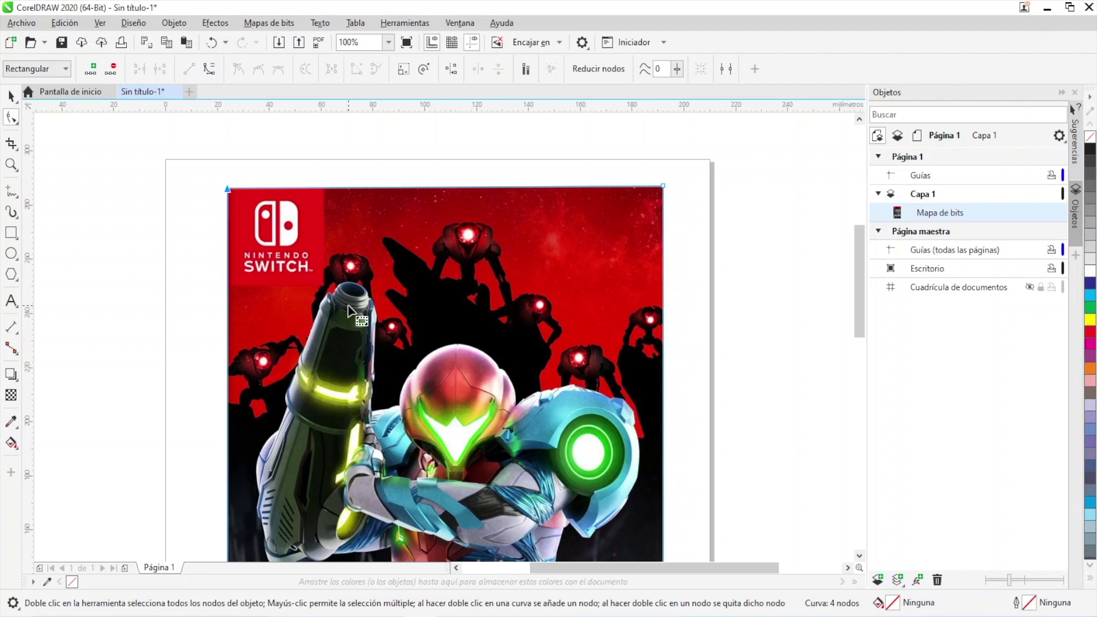
pyautogui.scroll(-2, 496, 333)
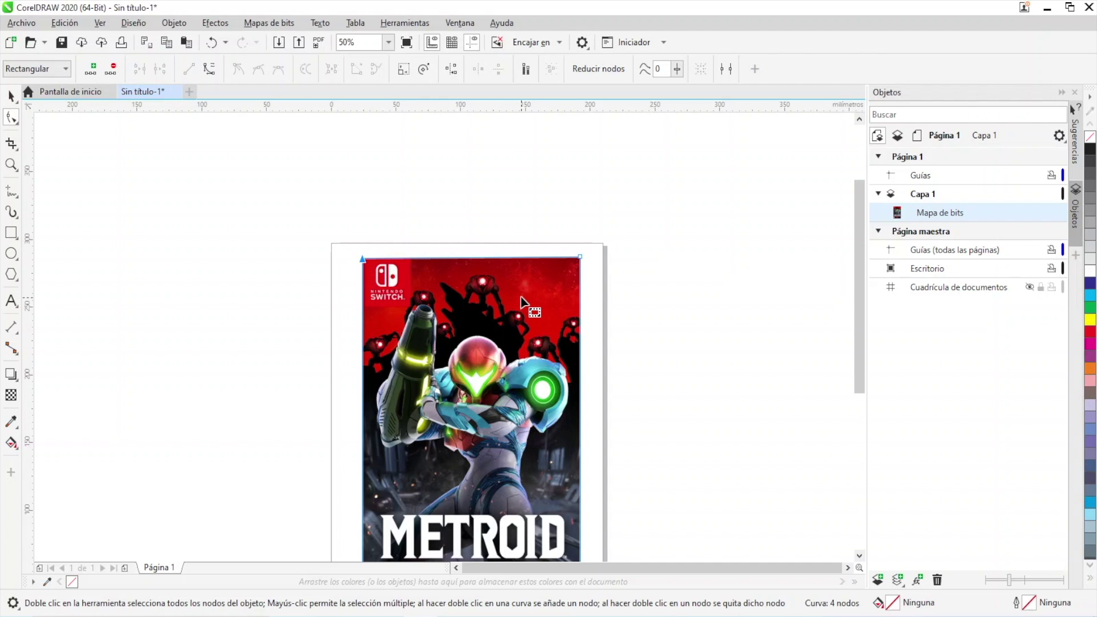
pyautogui.scroll(1, 521, 302)
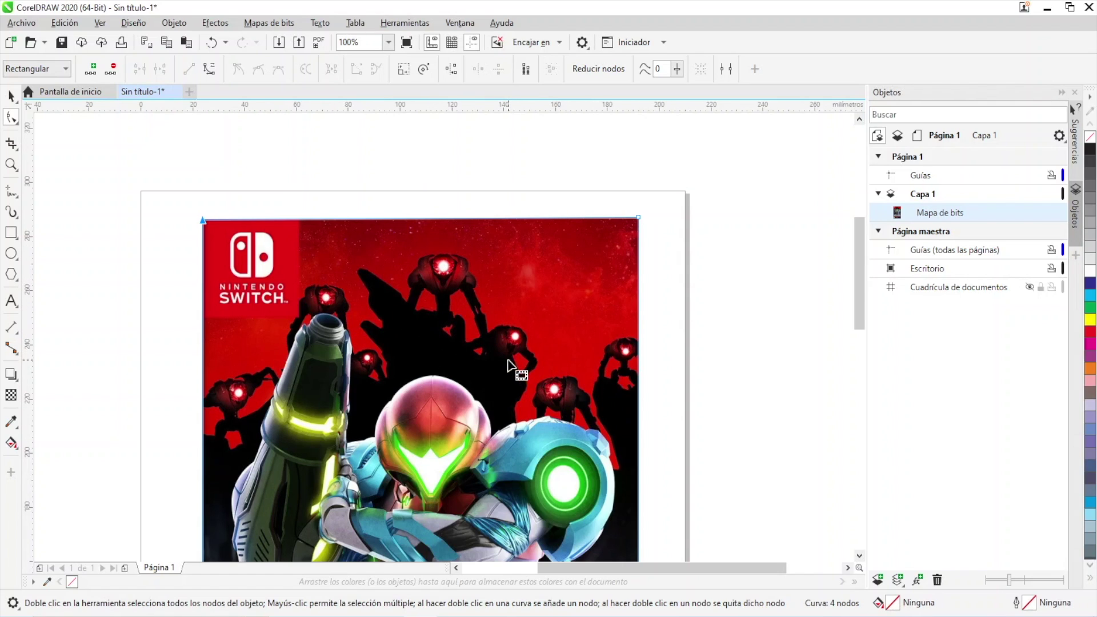
pyautogui.scroll(-2, 509, 369)
pyautogui.scroll(3, 474, 446)
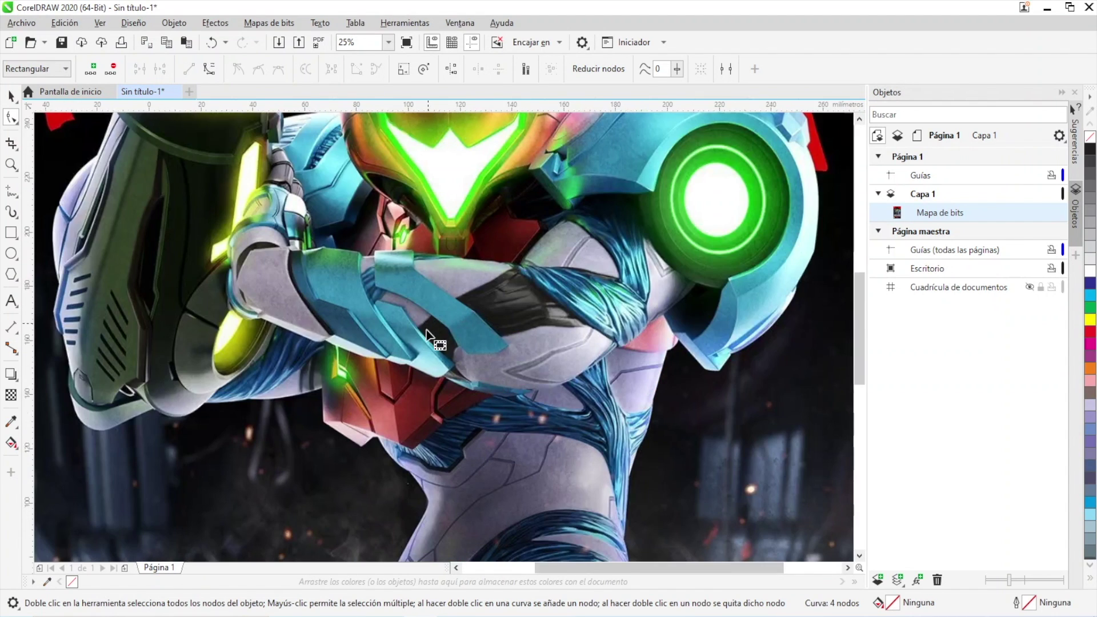
pyautogui.scroll(-2, 377, 326)
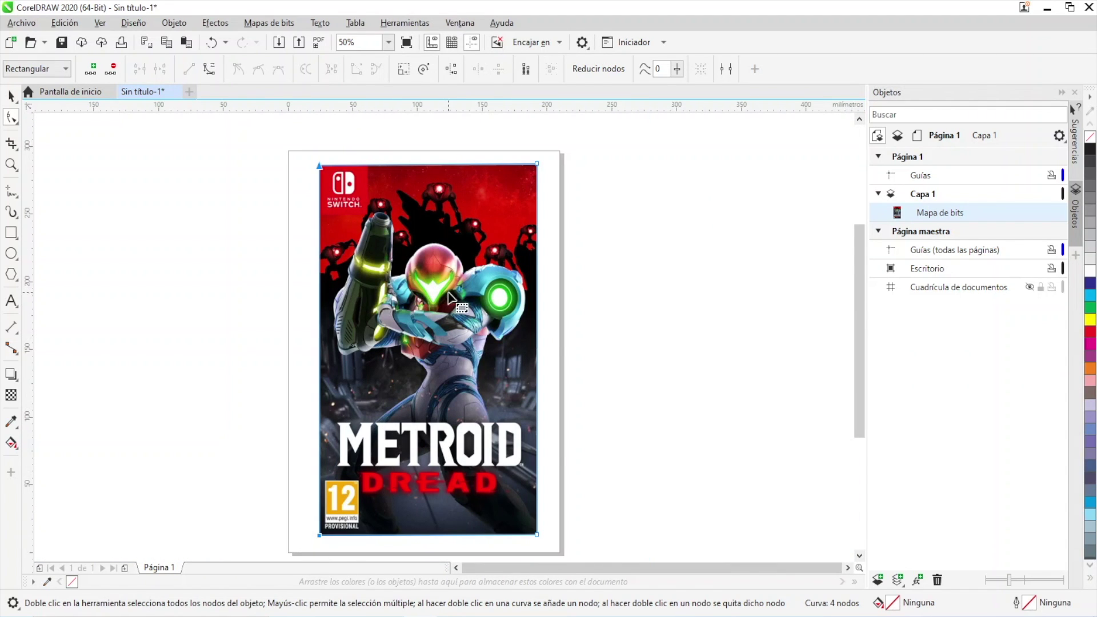
pyautogui.scroll(2, 432, 423)
pyautogui.scroll(-2, 429, 456)
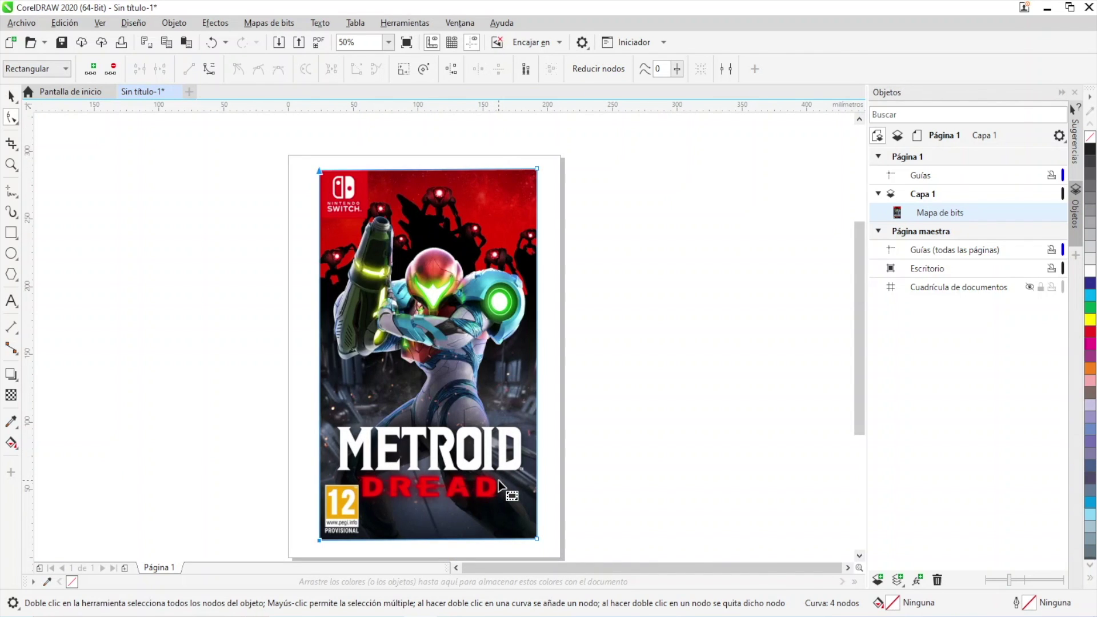
pyautogui.scroll(-3, 492, 452)
pyautogui.scroll(3, 491, 418)
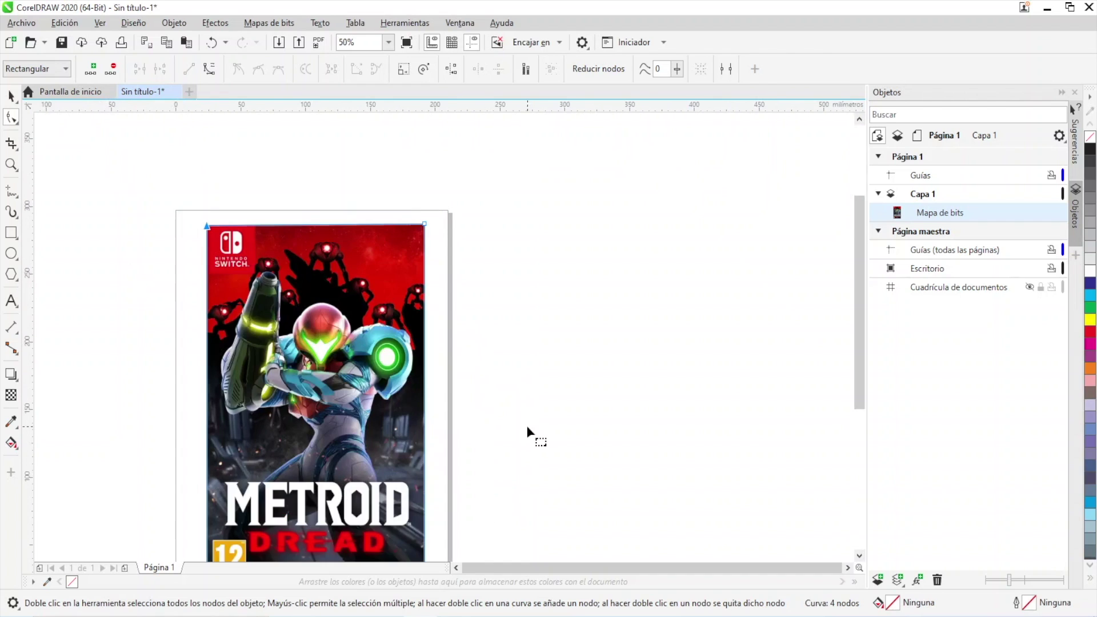
pyautogui.click(13, 97)
pyautogui.scroll(-3, 204, 252)
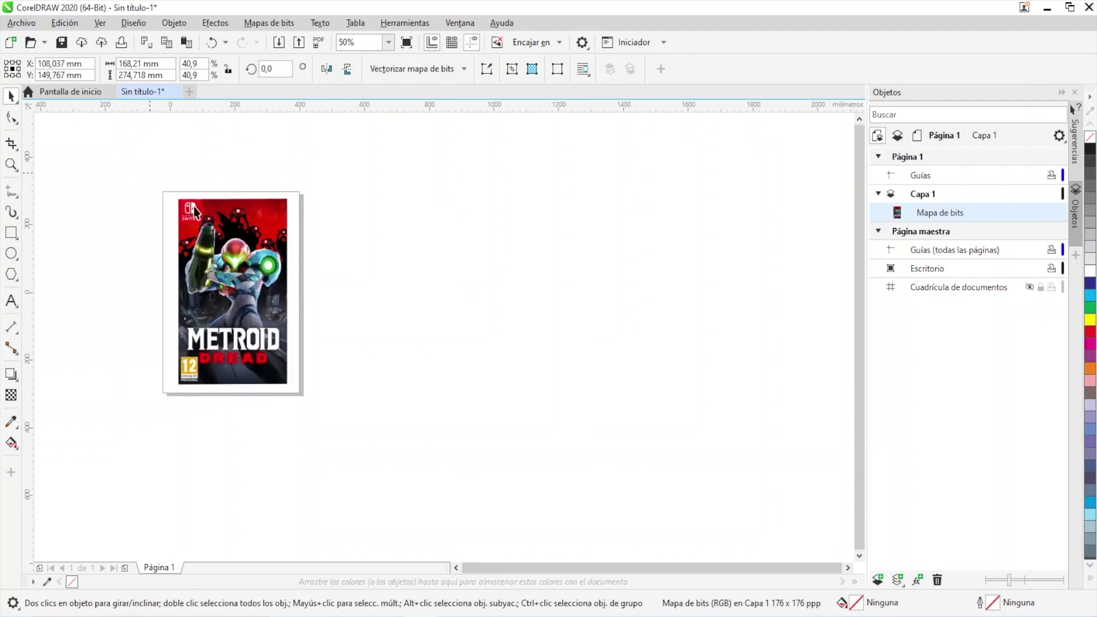
pyautogui.scroll(1, 204, 252)
pyautogui.rightClick(204, 252)
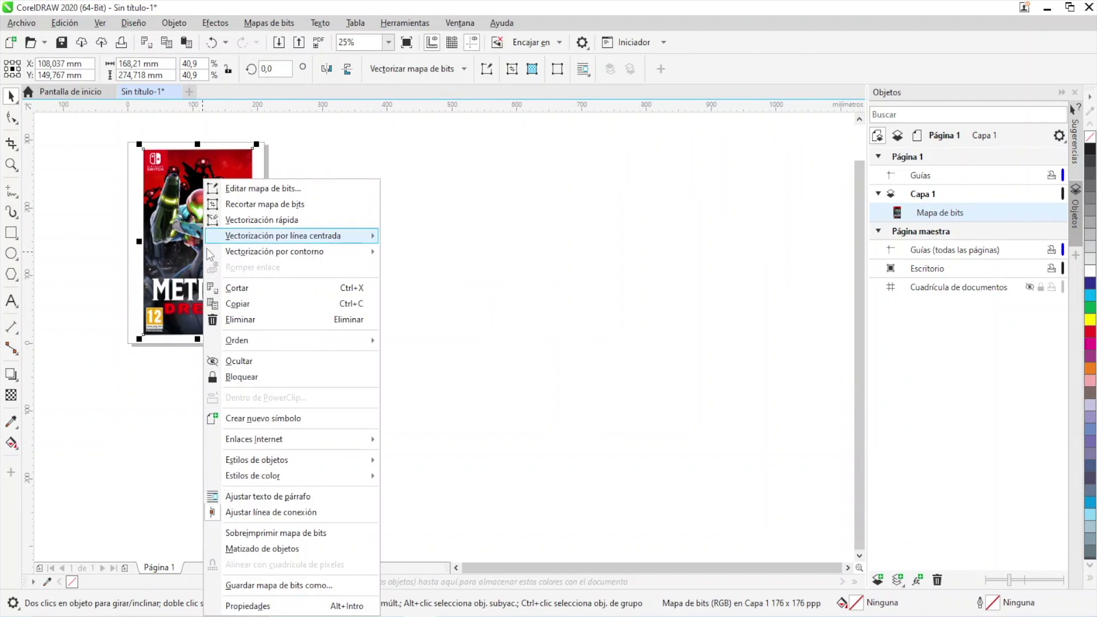
pyautogui.click(247, 319)
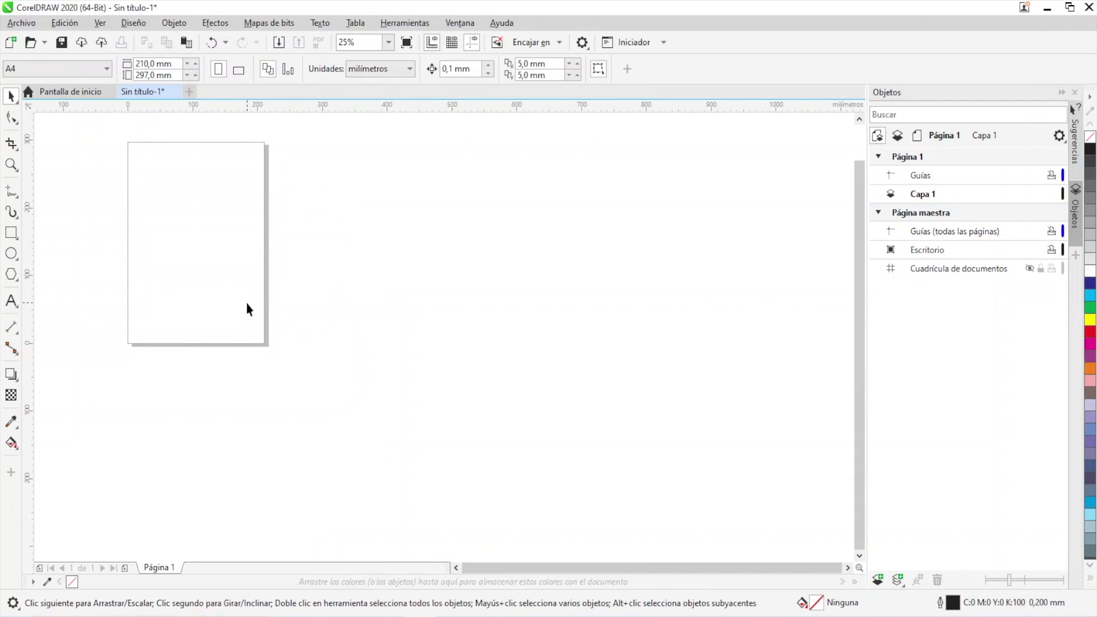
pyautogui.hotkey('ctrl', 'z')
# Copy the cropped cover, paste a duplicate and move it just to the right of the A4 page.
pyautogui.rightClick(229, 181)
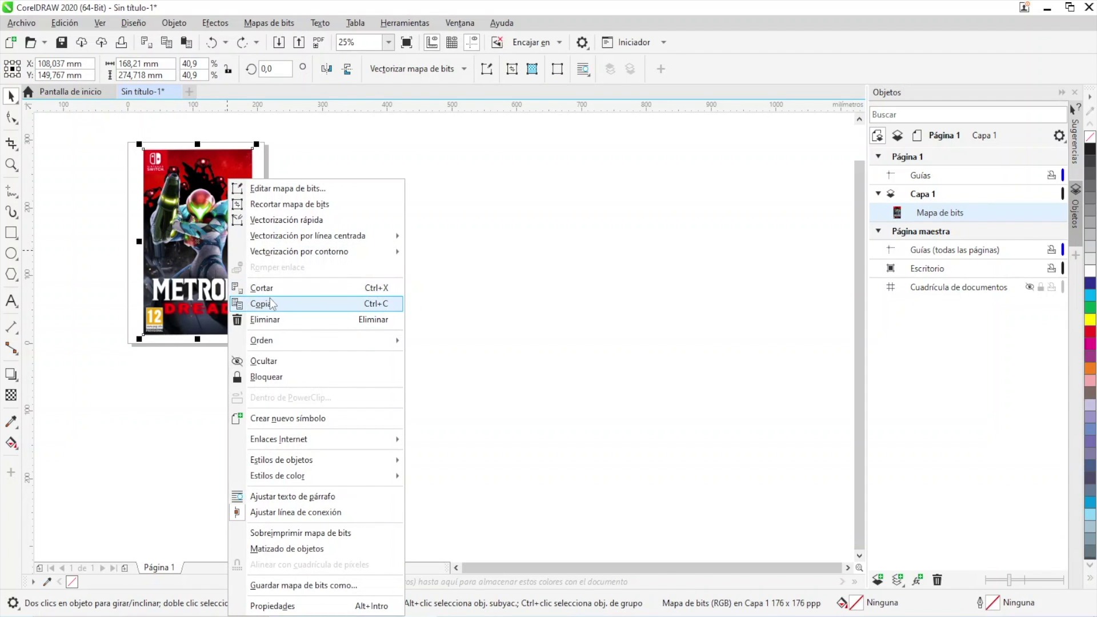
pyautogui.click(295, 303)
pyautogui.rightClick(327, 231)
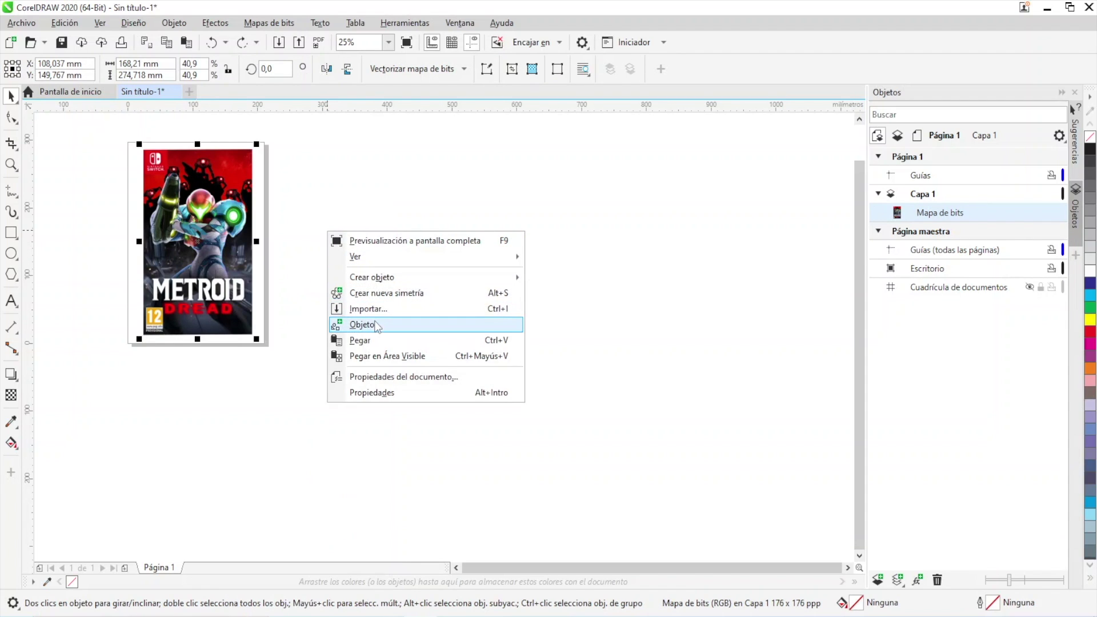
pyautogui.click(375, 340)
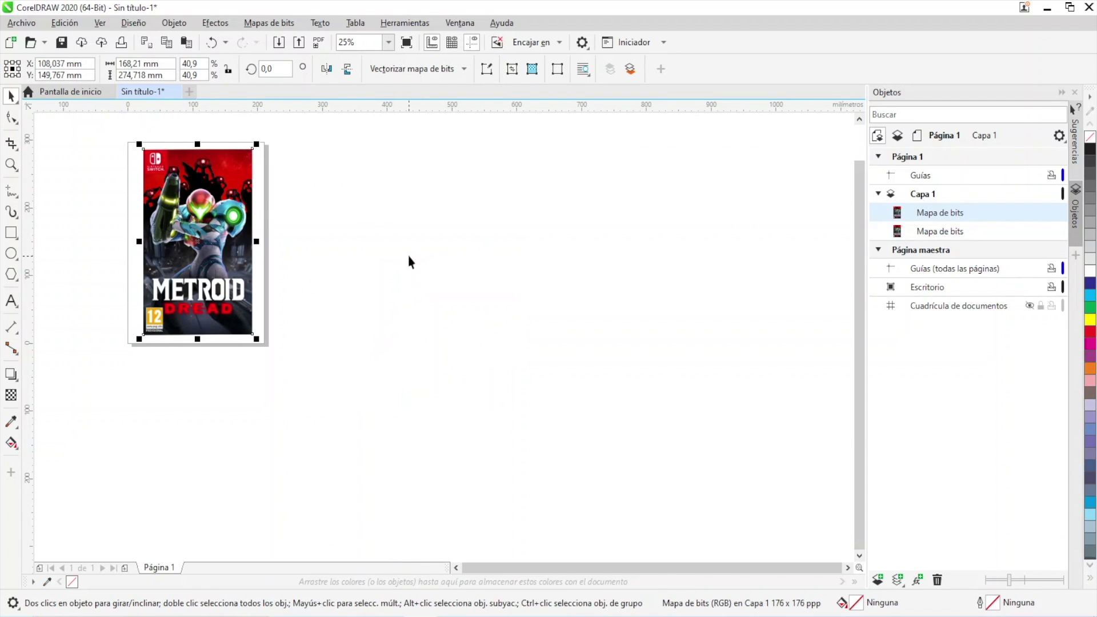
pyautogui.moveTo(250, 230); pyautogui.dragTo(370, 250)
# Paste two more copies of the cover and line them up in the same row, the last at about X 658 mm, Y 150 mm.
pyautogui.hotkey('ctrl', 'v')
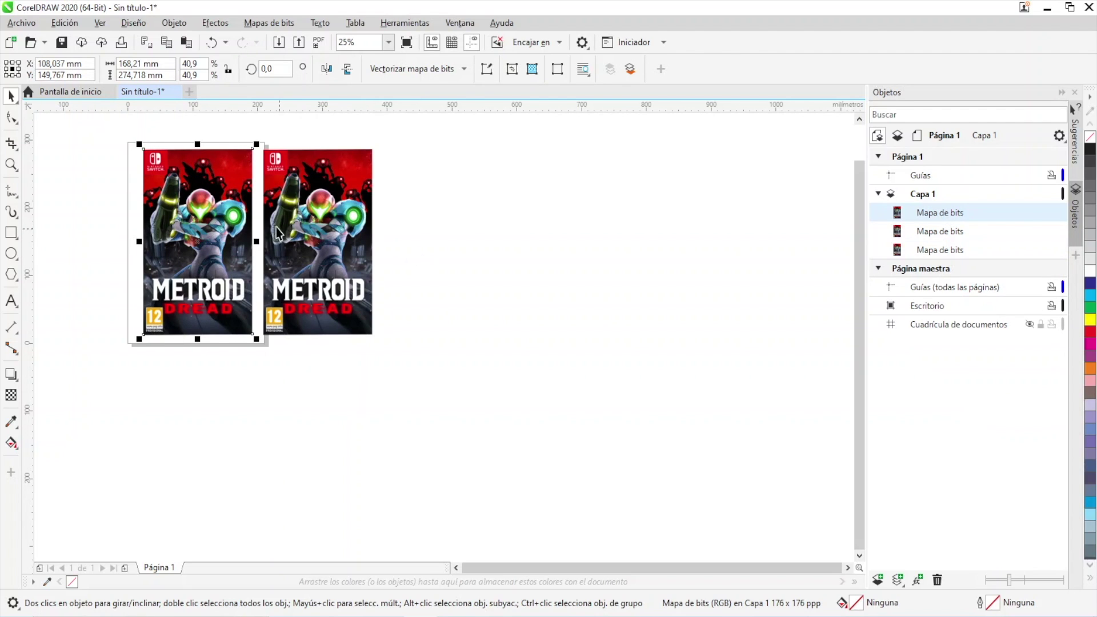
pyautogui.moveTo(244, 230); pyautogui.dragTo(483, 220)
pyautogui.hotkey('ctrl', 'v')
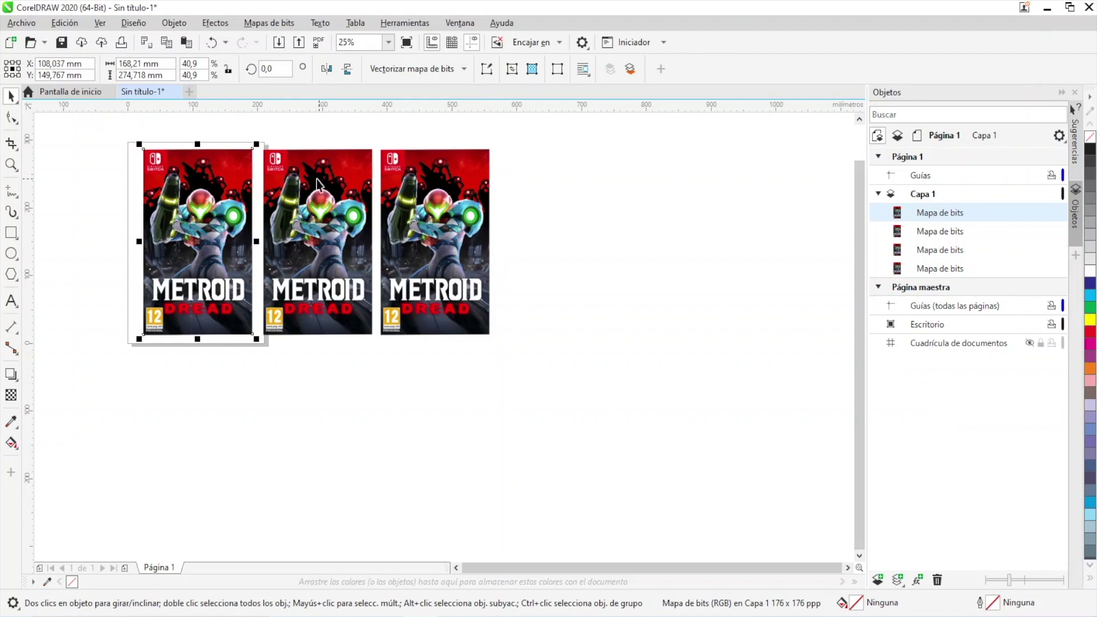
pyautogui.moveTo(203, 221); pyautogui.dragTo(560, 228)
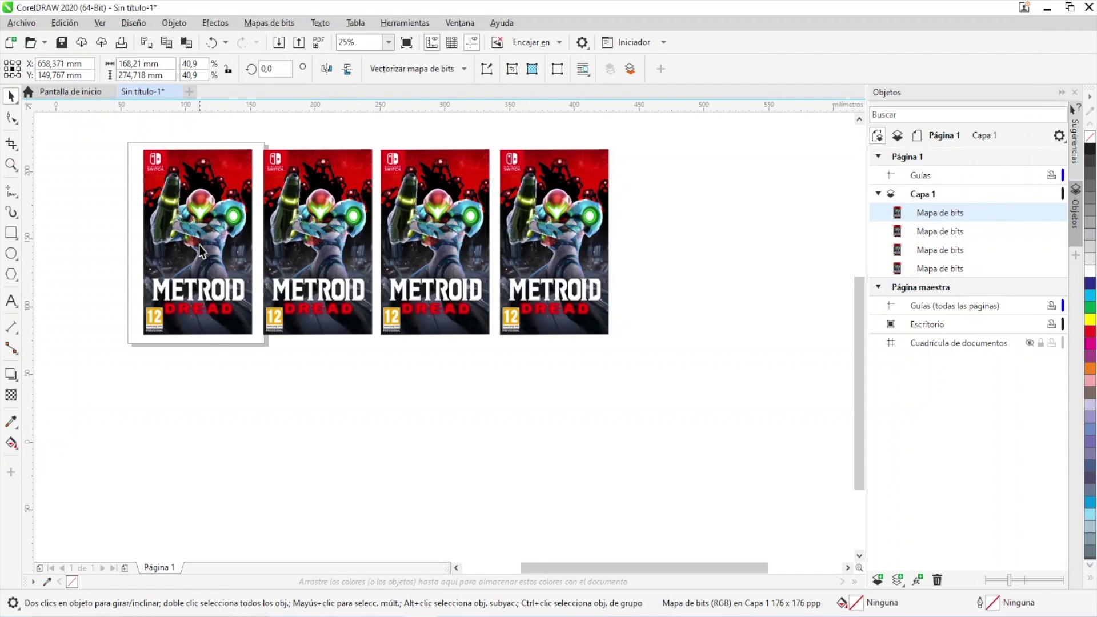
# Try to trace the left edge and foot of the M in METROID on the first cover with Freehand lines.
pyautogui.scroll(3, 199, 245)
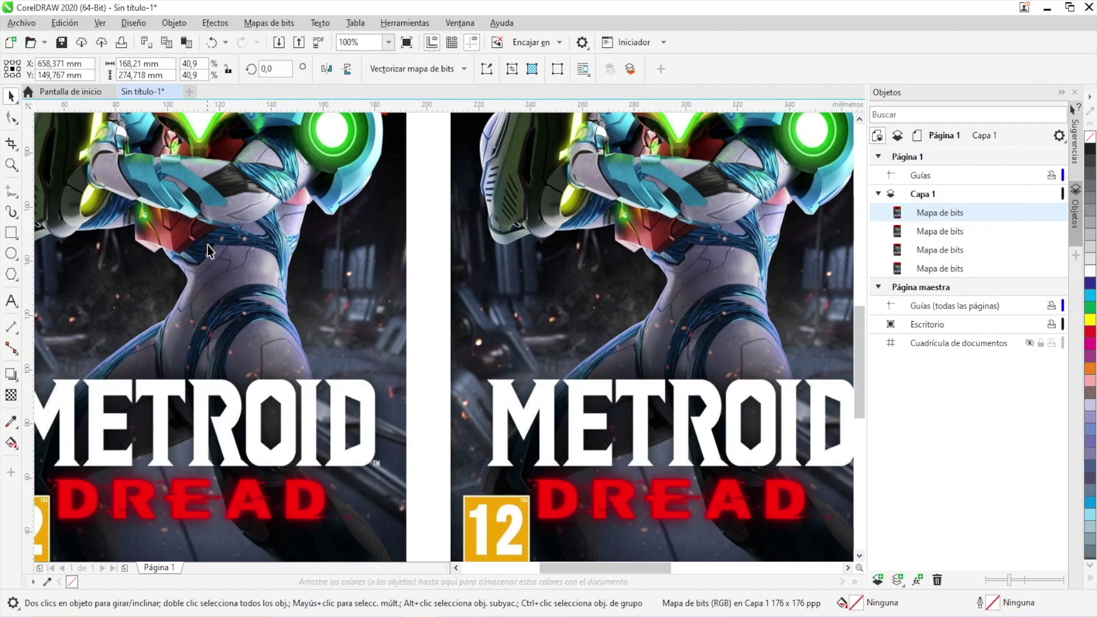
pyautogui.scroll(-1, 207, 245)
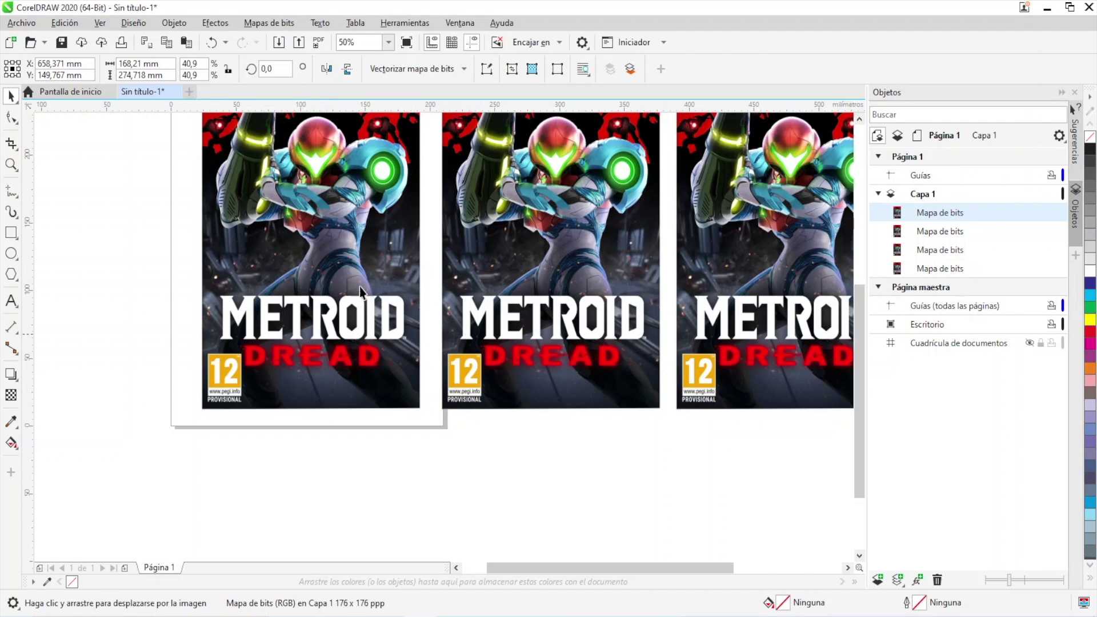
pyautogui.scroll(4, 258, 303)
pyautogui.scroll(-1, 173, 307)
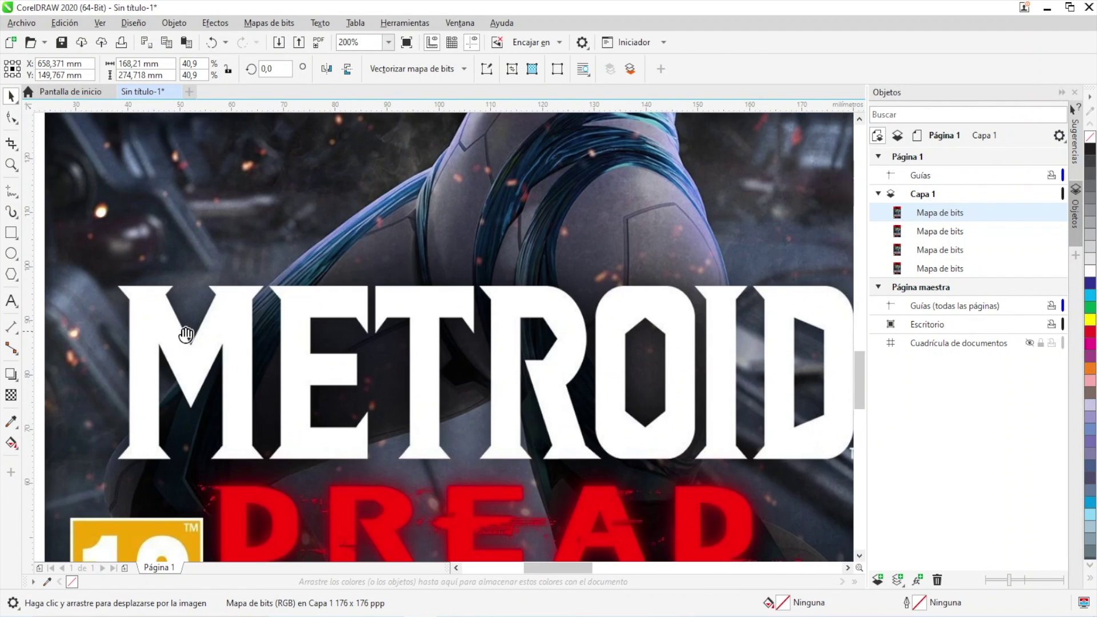
pyautogui.click(17, 196)
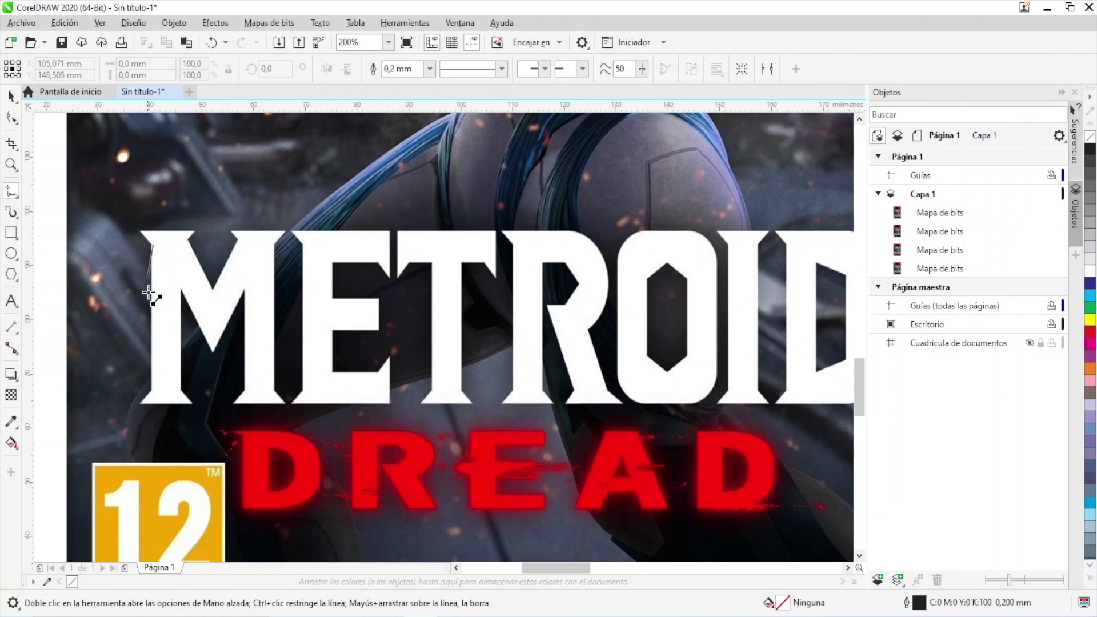
pyautogui.keyDown('ctrl'); pyautogui.click(152, 394); pyautogui.keyUp('ctrl')
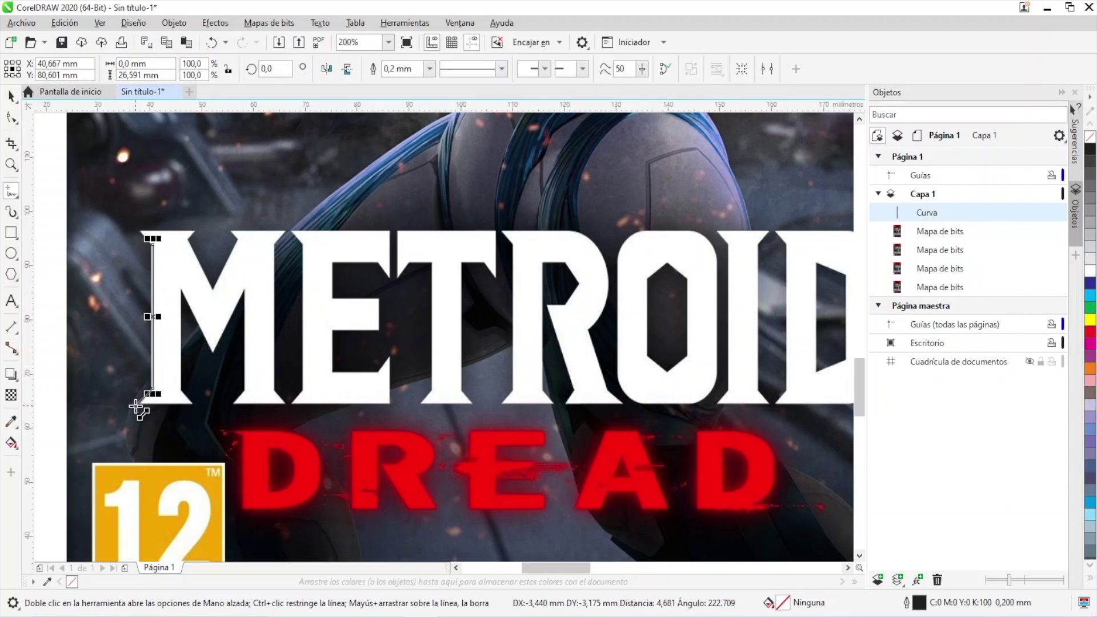
pyautogui.click(136, 408)
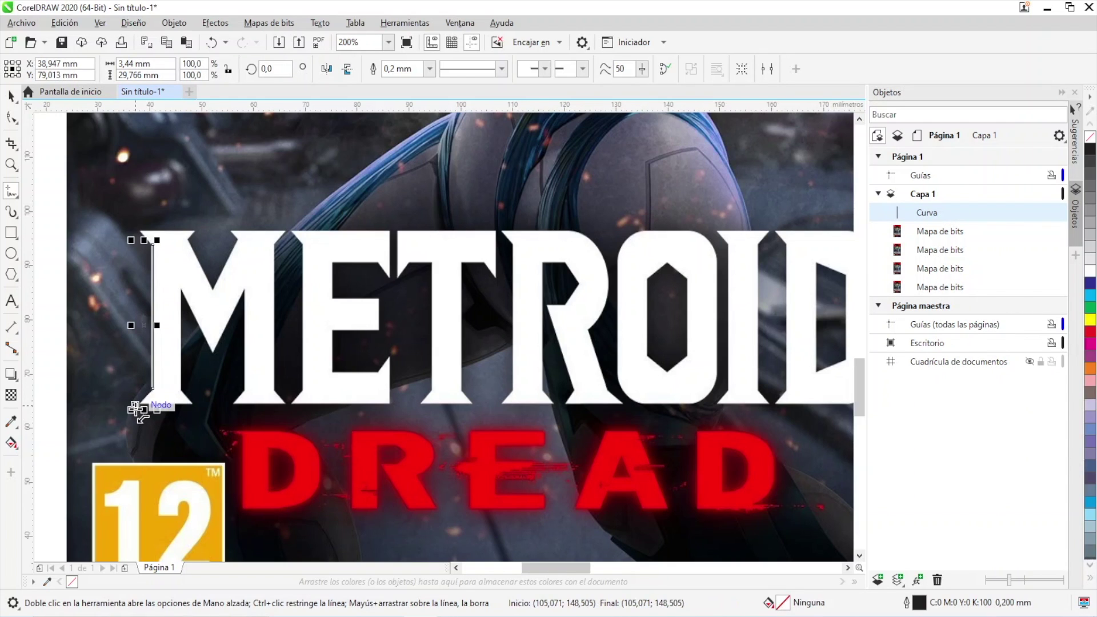
pyautogui.click(190, 408)
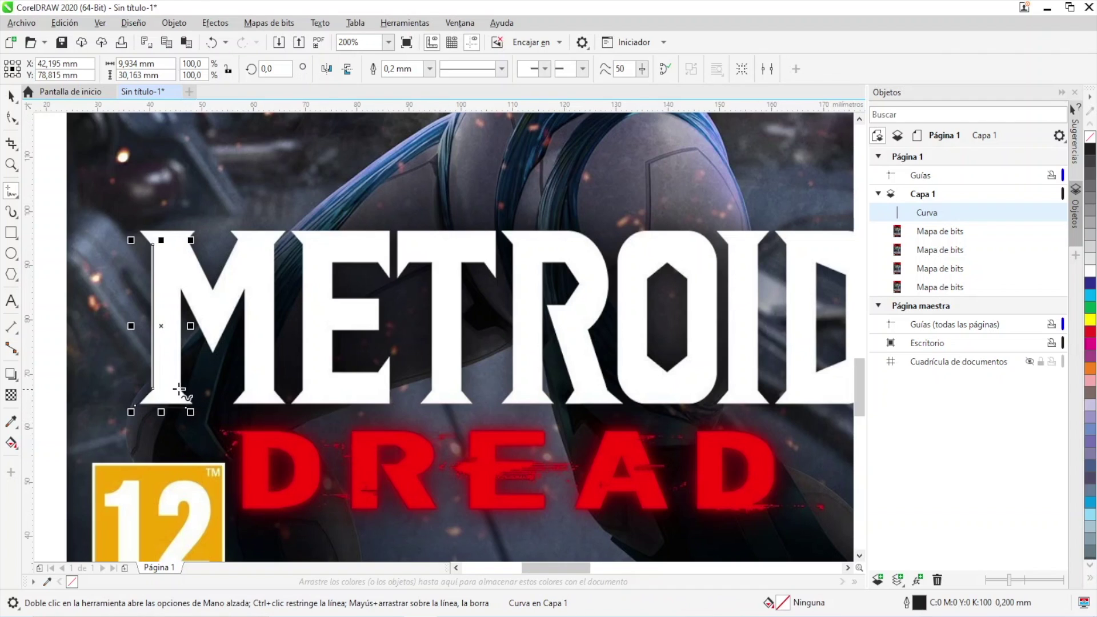
pyautogui.click(179, 389)
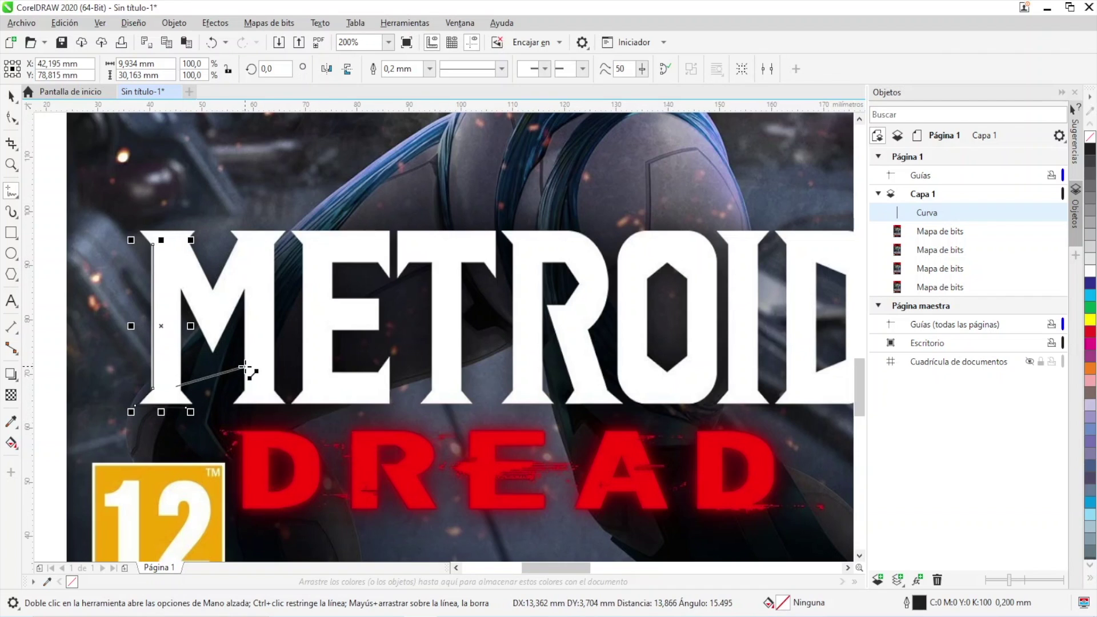
pyautogui.click(228, 407)
# Undo the Freehand lines drawn around the M.
pyautogui.hotkey('ctrl', 'z')
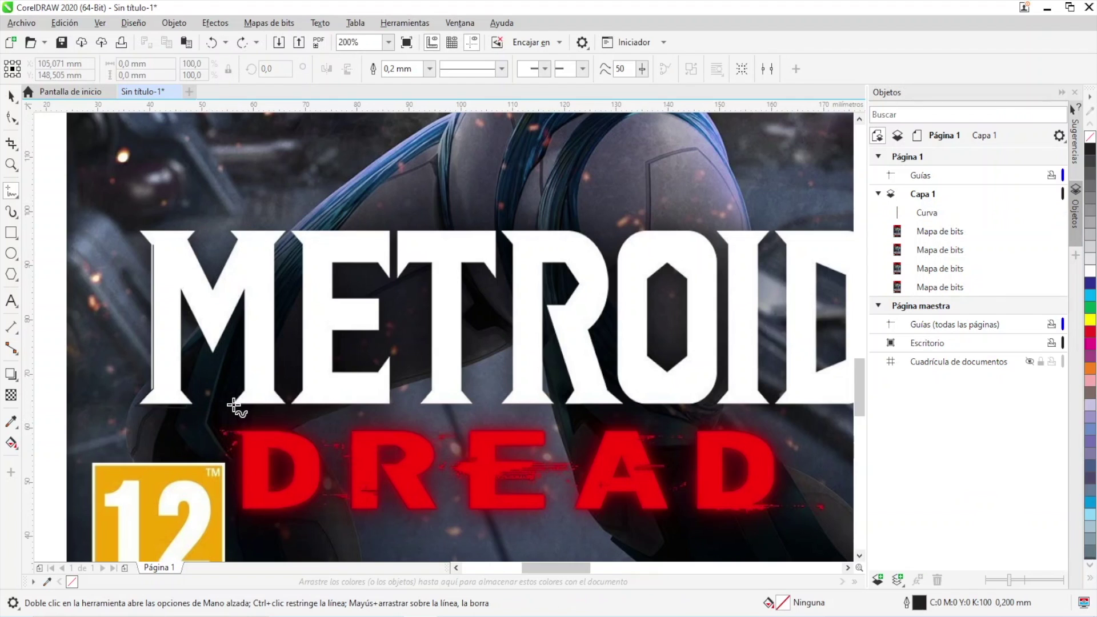
pyautogui.hotkey('ctrl', 'z')
pyautogui.scroll(-4, 234, 405)
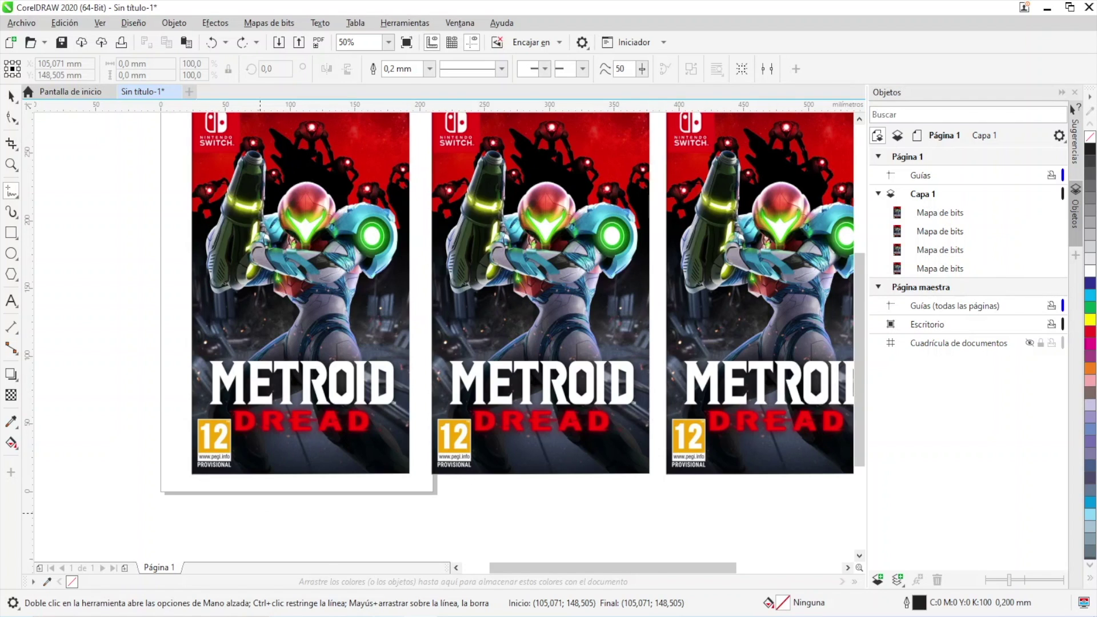
# Switch to Chrome and search Google Images for "metroid dreadlogo png".
pyautogui.hotkey('alt', 'Tab')
pyautogui.click(239, 76)
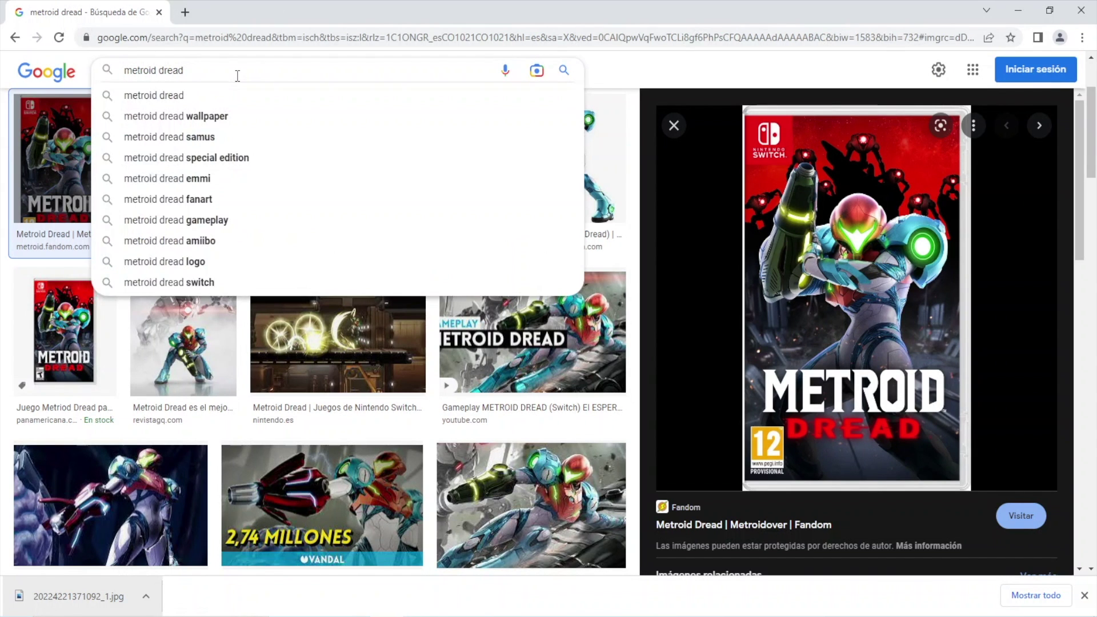
pyautogui.write('log')
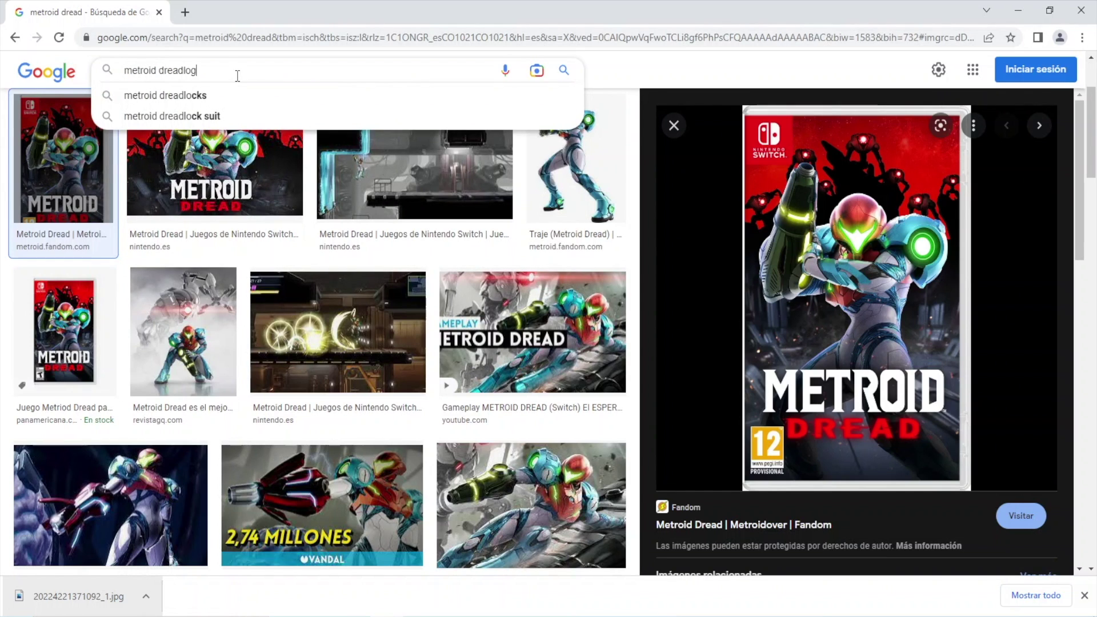
pyautogui.write('o png')
pyautogui.press('Return')
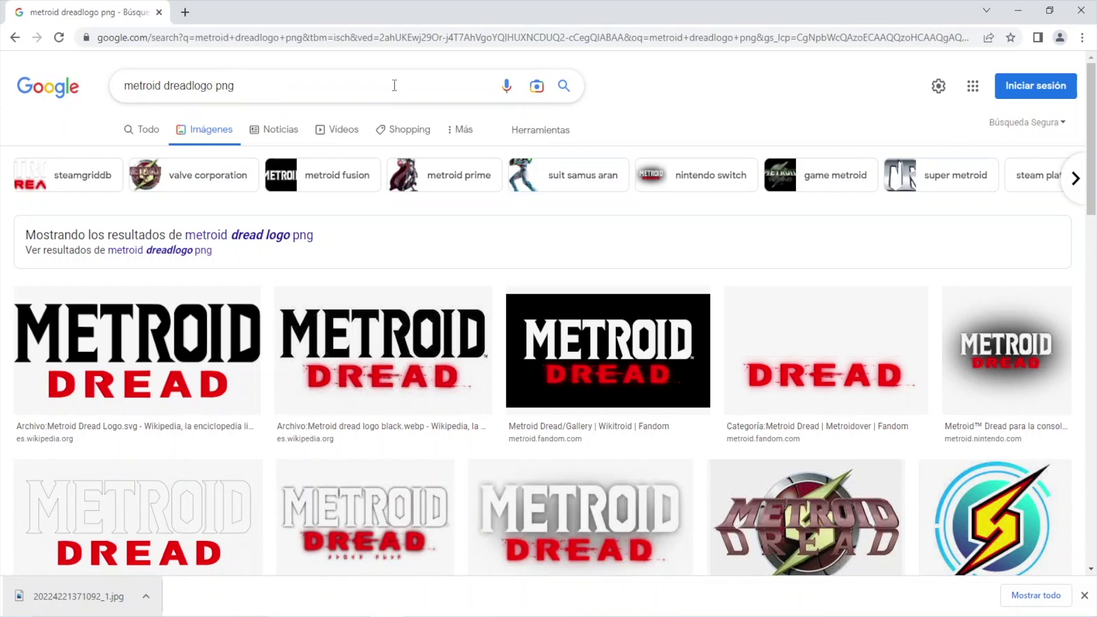
# Compare the Wikipedia and Alpha Coders logo previews, and settle on Wikipedia's black and red Metroid Dread Logo.svg.
pyautogui.click(123, 325)
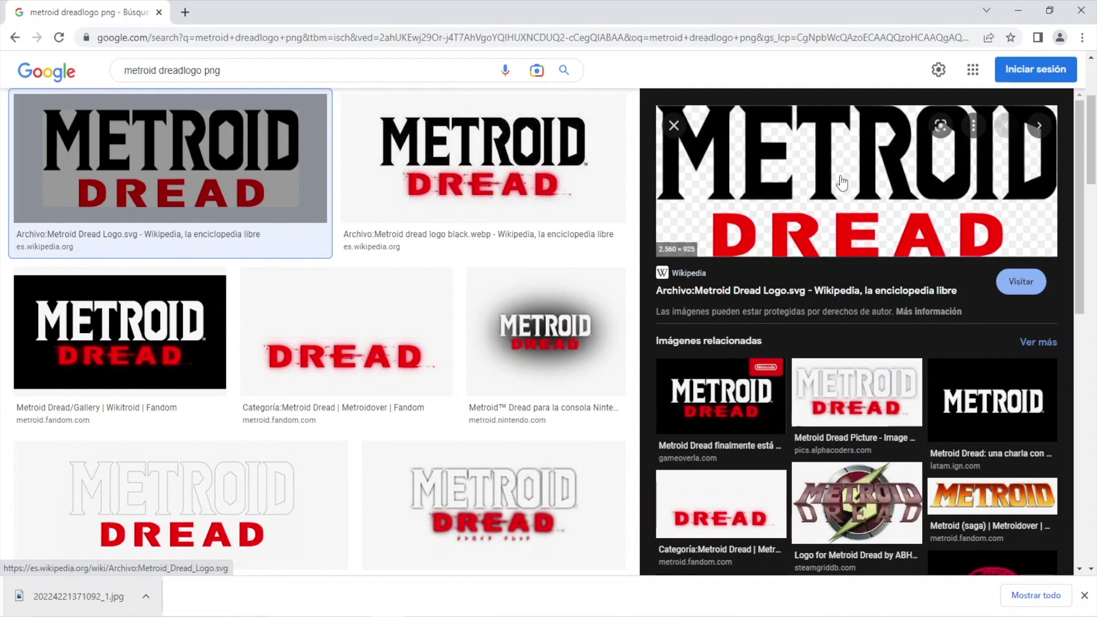
pyautogui.click(849, 434)
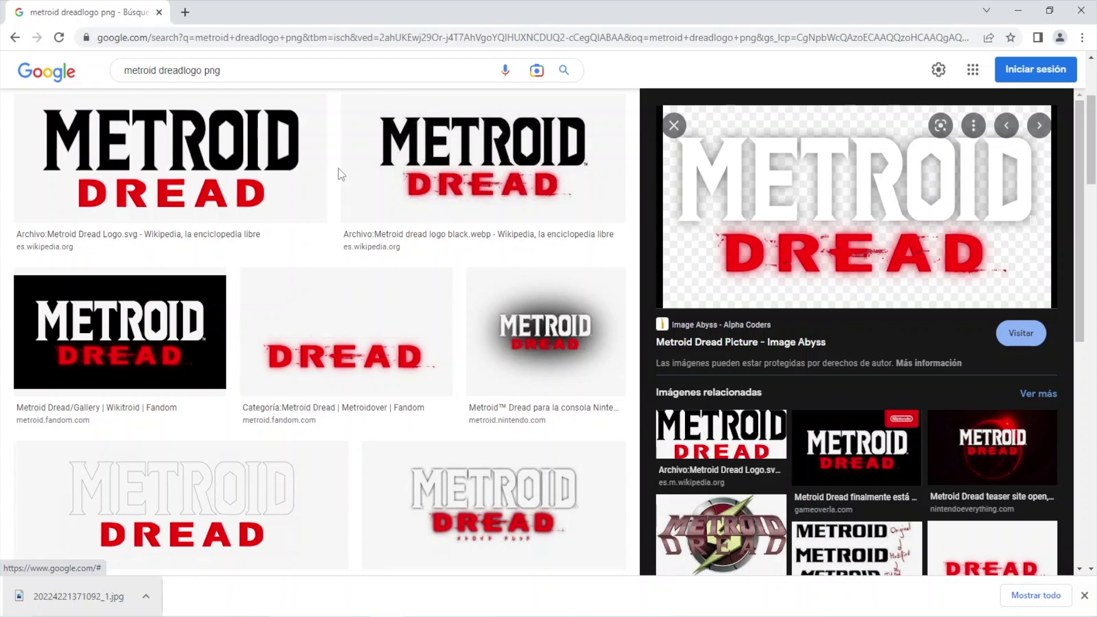
pyautogui.click(320, 171)
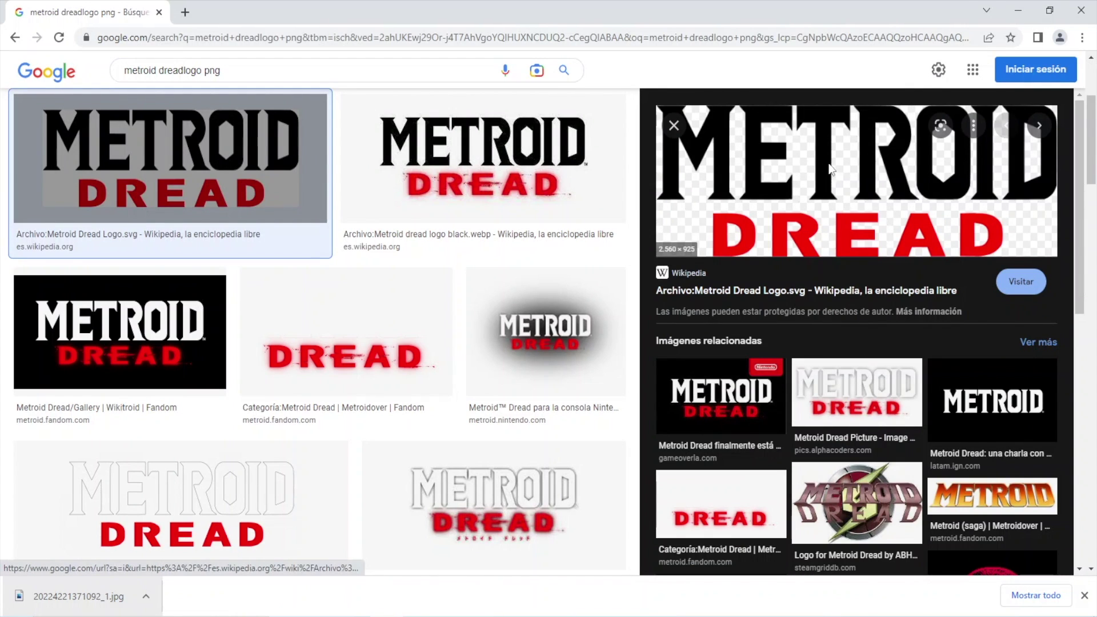
pyautogui.rightClick(829, 162)
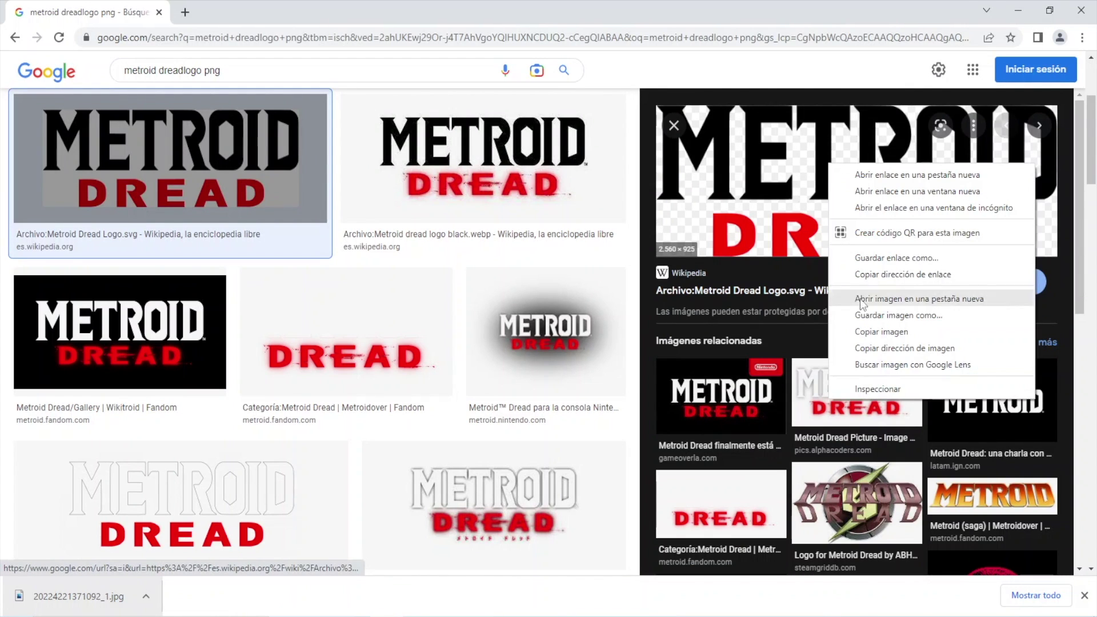
pyautogui.click(919, 320)
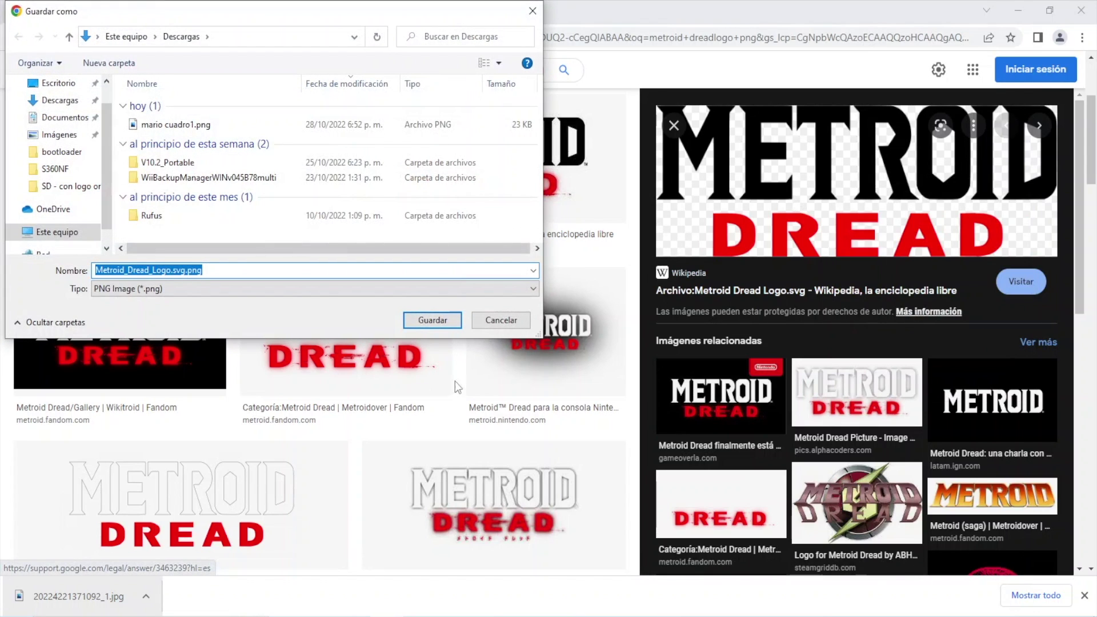
pyautogui.click(519, 324)
# Copy the Wikipedia logo image, switch to CorelDRAW and paste it into the drawing.
pyautogui.rightClick(818, 128)
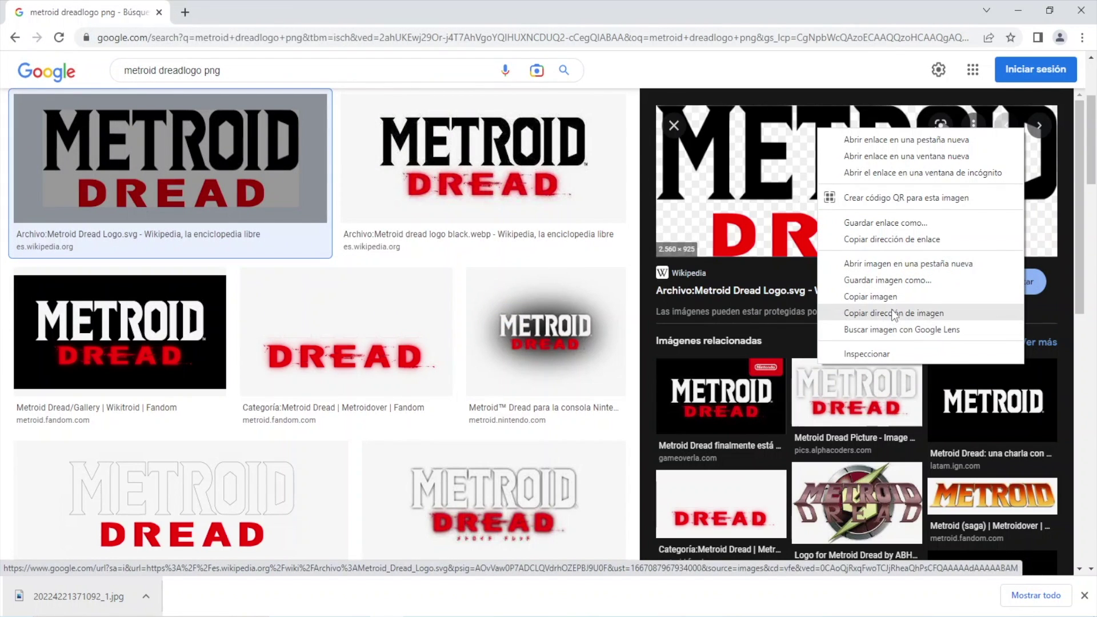
pyautogui.click(893, 300)
pyautogui.hotkey('alt', 'Tab')
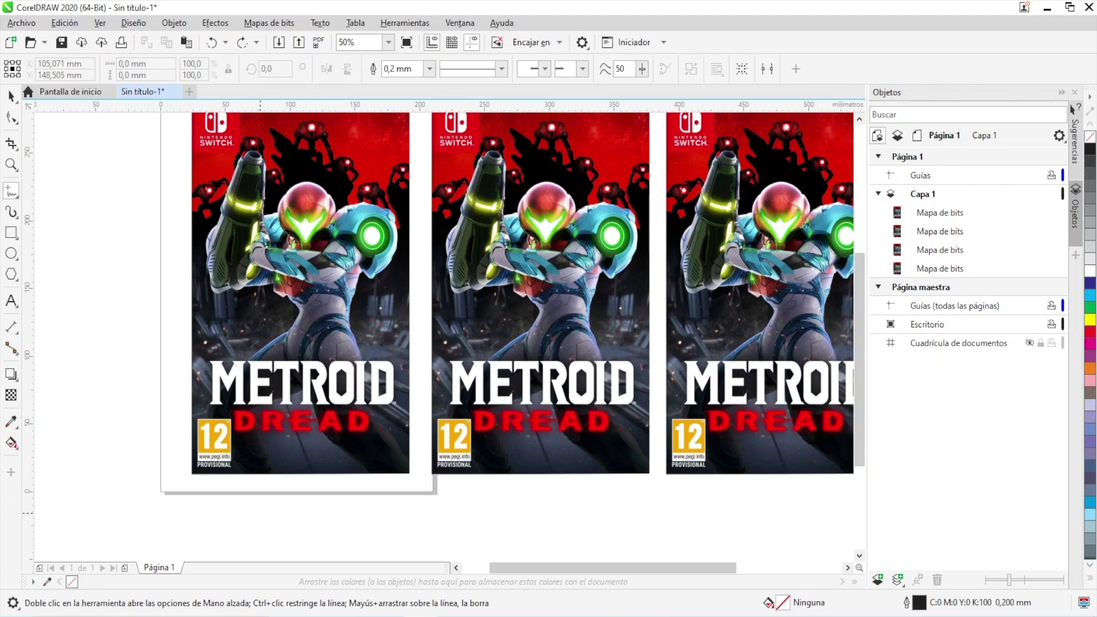
pyautogui.scroll(-4, 429, 475)
pyautogui.rightClick(297, 394)
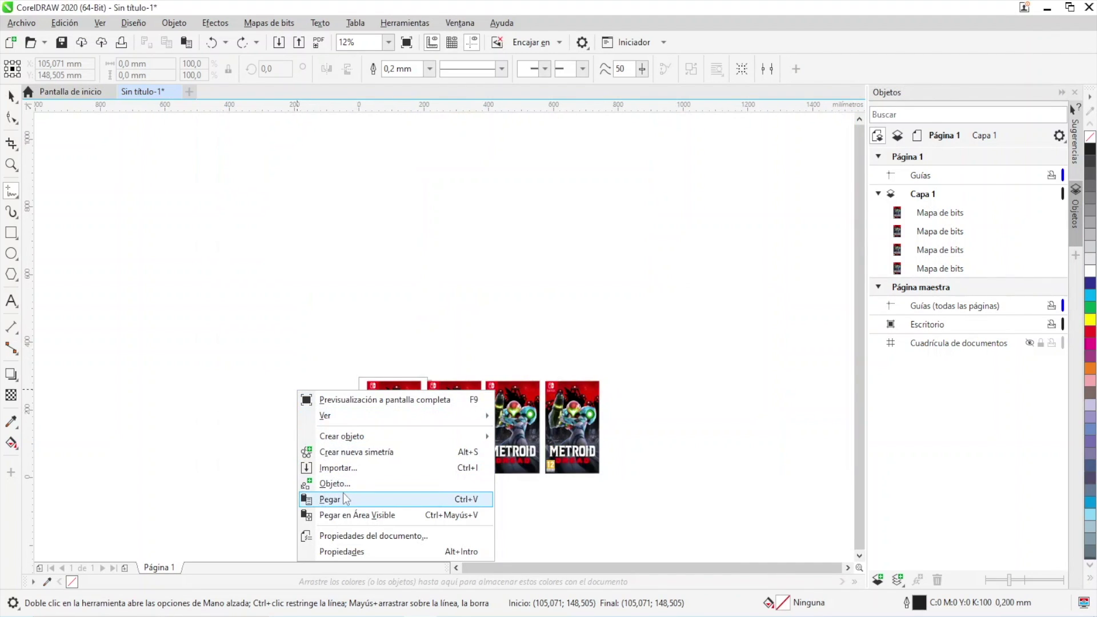
pyautogui.click(342, 496)
# Inspect the pasted logo and delete it from the drawing.
pyautogui.scroll(5, 374, 443)
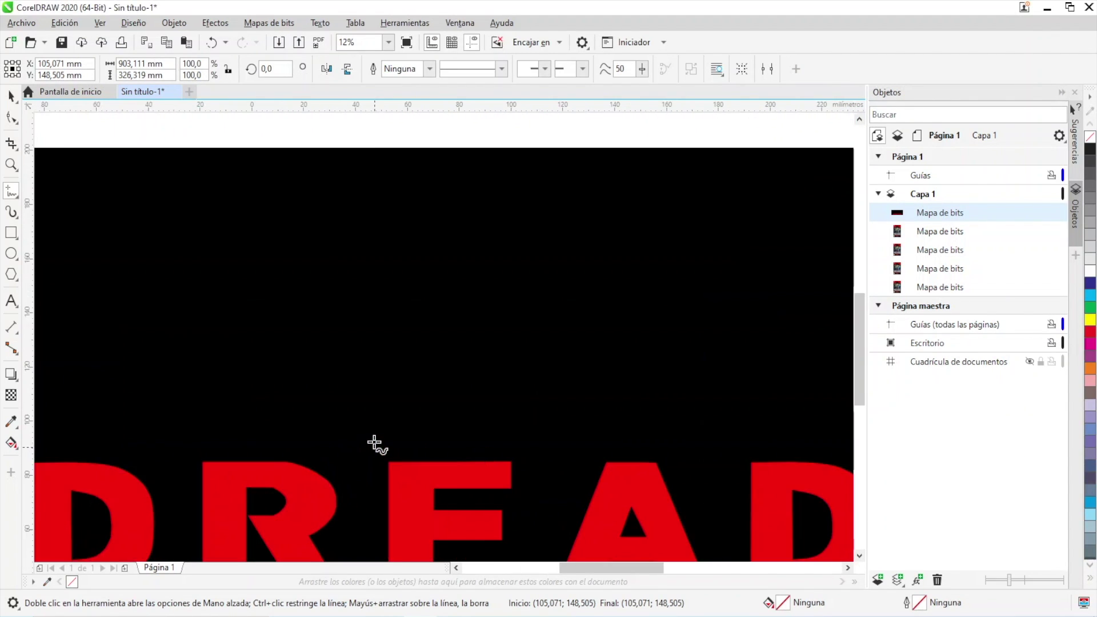
pyautogui.scroll(-5, 374, 444)
pyautogui.press('Delete')
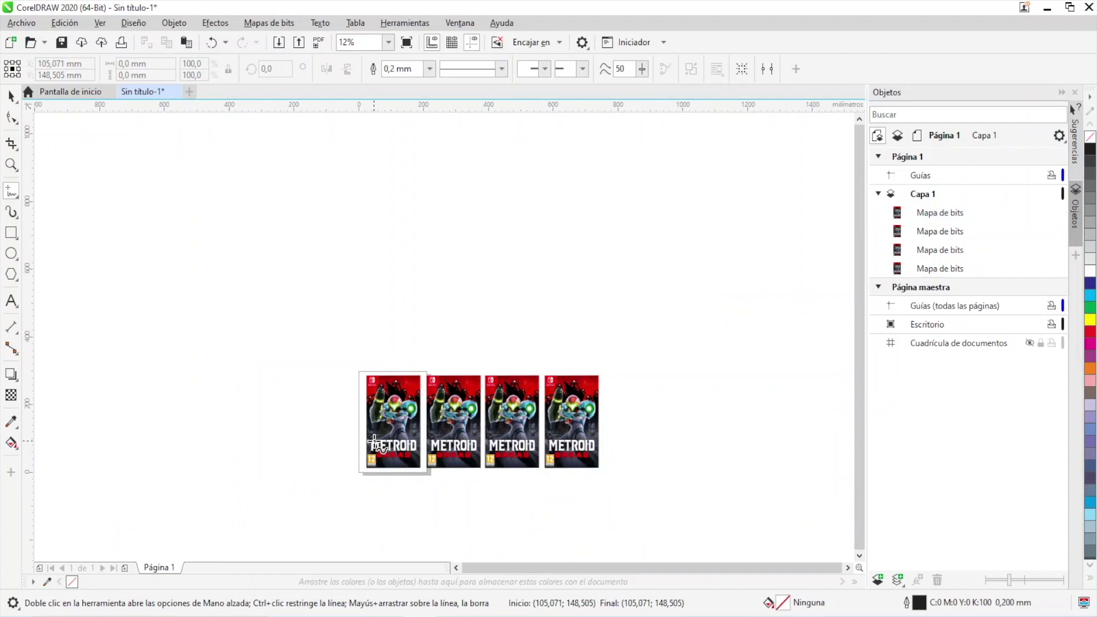
# Switch back to Chrome and save the Wikipedia logo as Metroid_Dread_Logo.svg.png in the Descargas folder.
pyautogui.hotkey('alt', 'Tab')
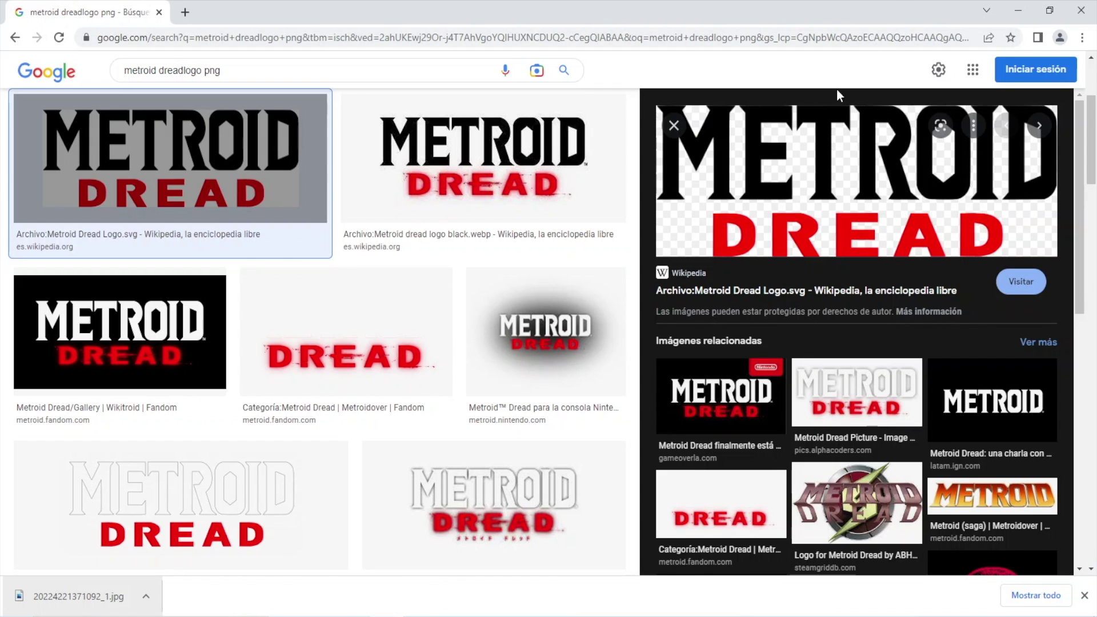
pyautogui.rightClick(832, 115)
pyautogui.click(901, 269)
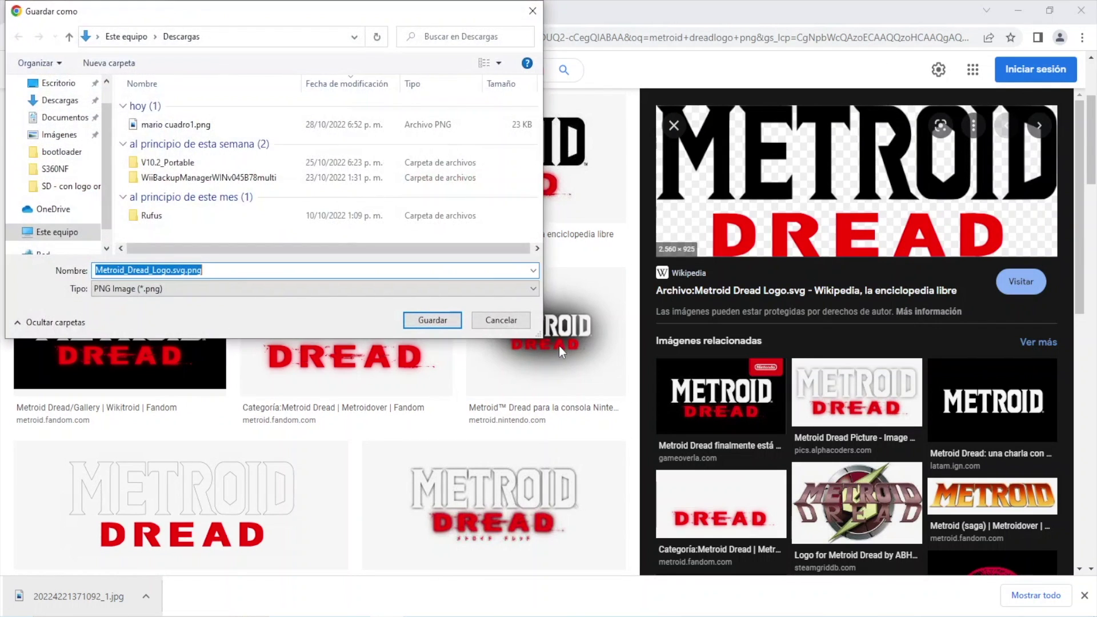
pyautogui.click(433, 320)
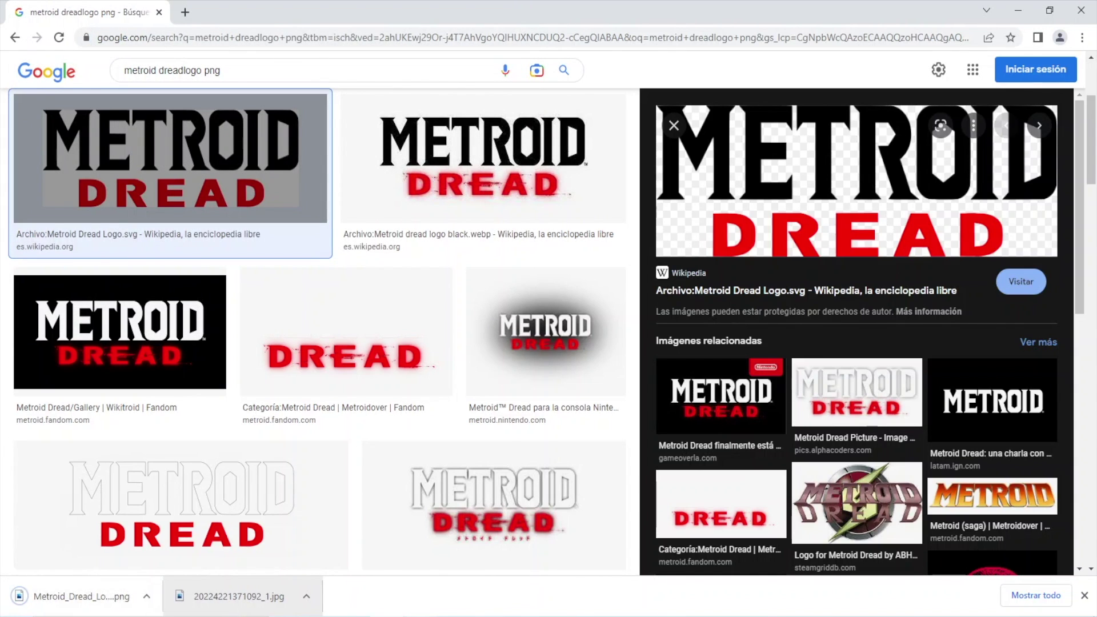
# Bring the downloaded logo PNG into the CorelDRAW drawing and place it above the covers, at about X 183 mm, Y 556 mm.
pyautogui.moveTo(82, 597); pyautogui.dragTo(400, 284)
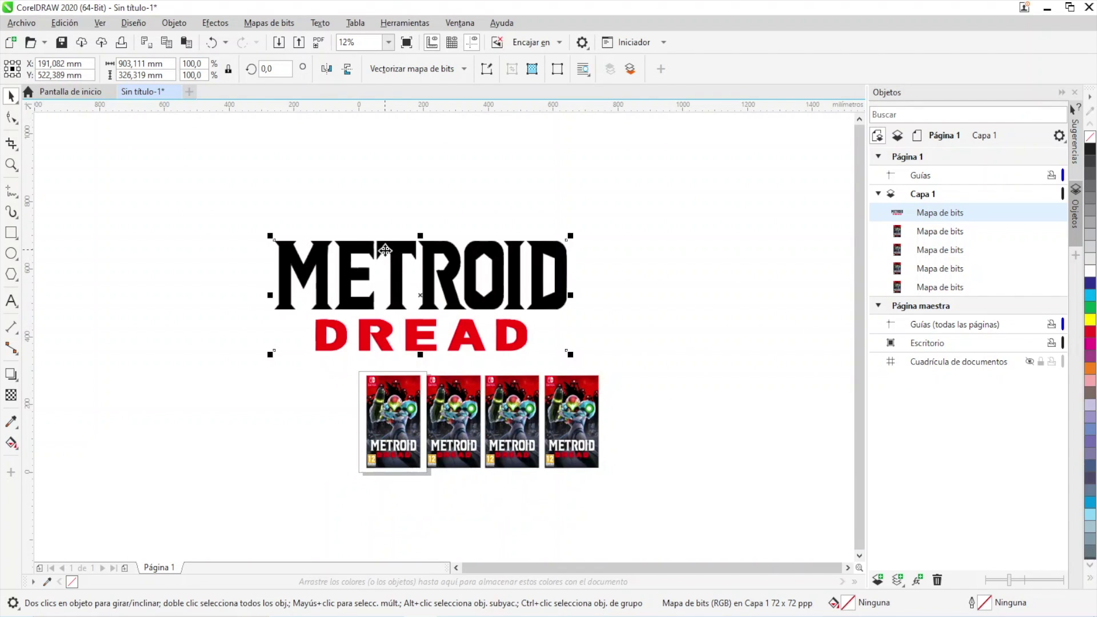
pyautogui.scroll(3, 392, 264)
pyautogui.scroll(-1, 392, 263)
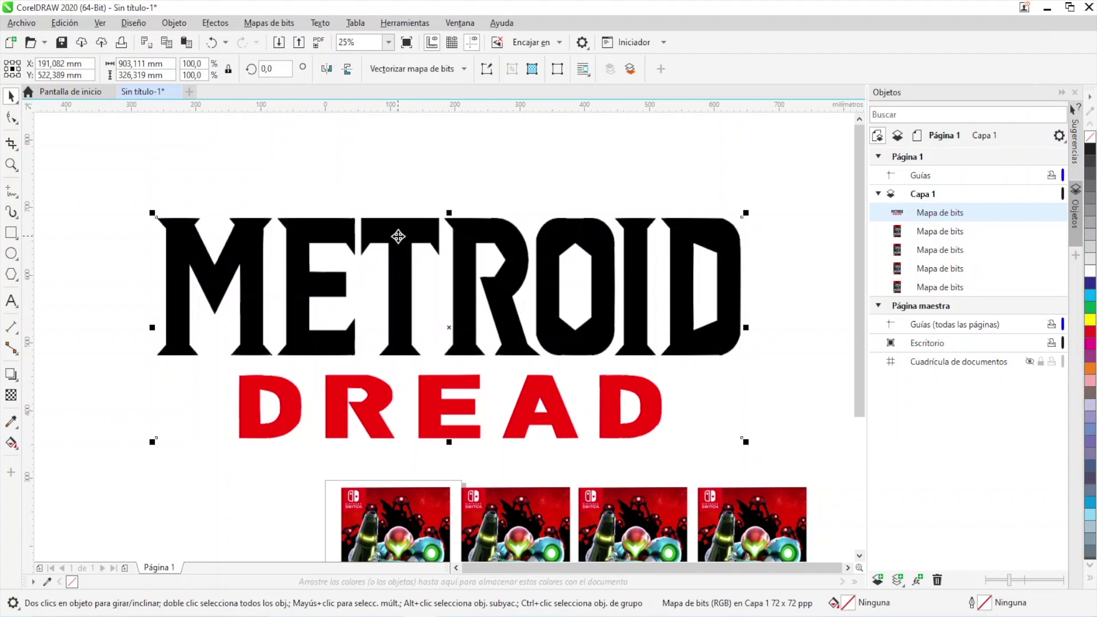
pyautogui.moveTo(396, 230); pyautogui.dragTo(391, 208)
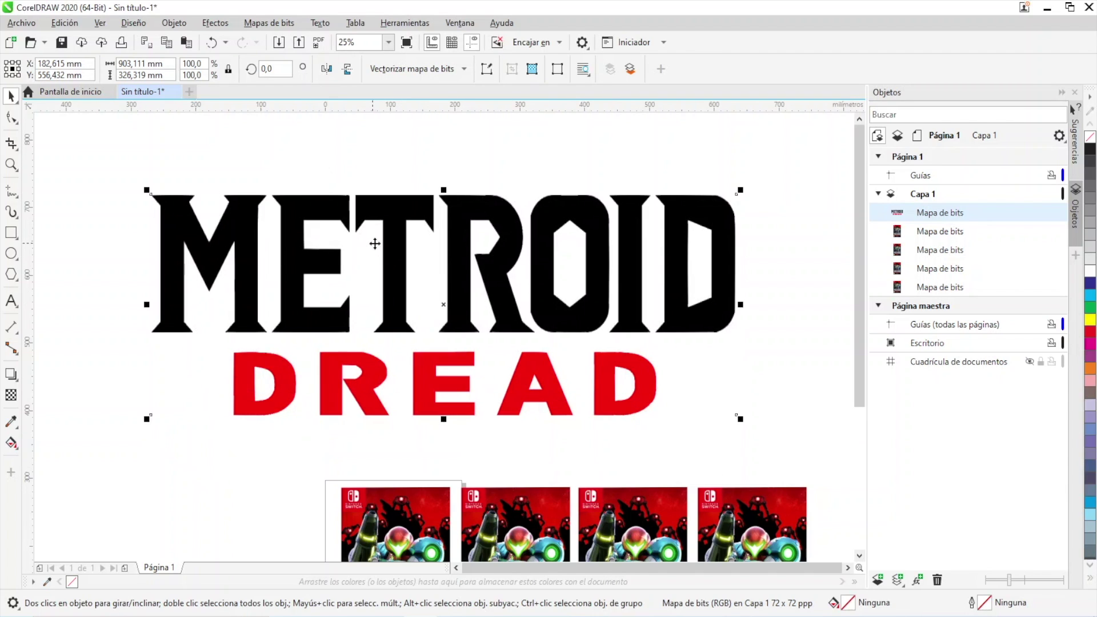
# Trace the logo bitmap with the Outline Trace preset Logotipo detallado, setting Detalle to 78, and accept the result.
pyautogui.rightClick(390, 196)
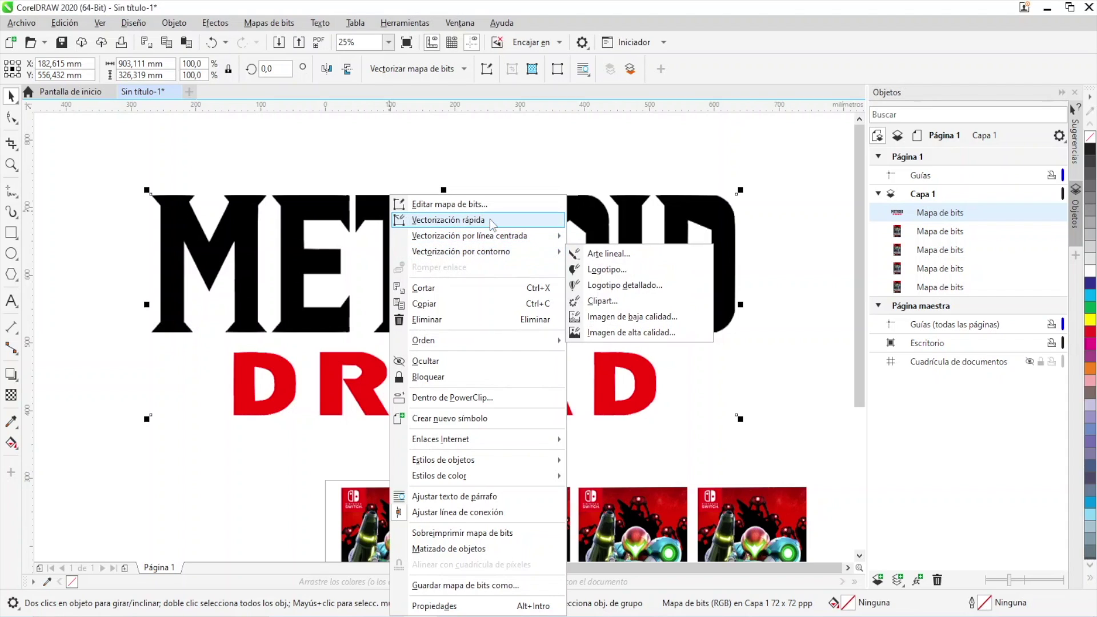
pyautogui.moveTo(515, 238)
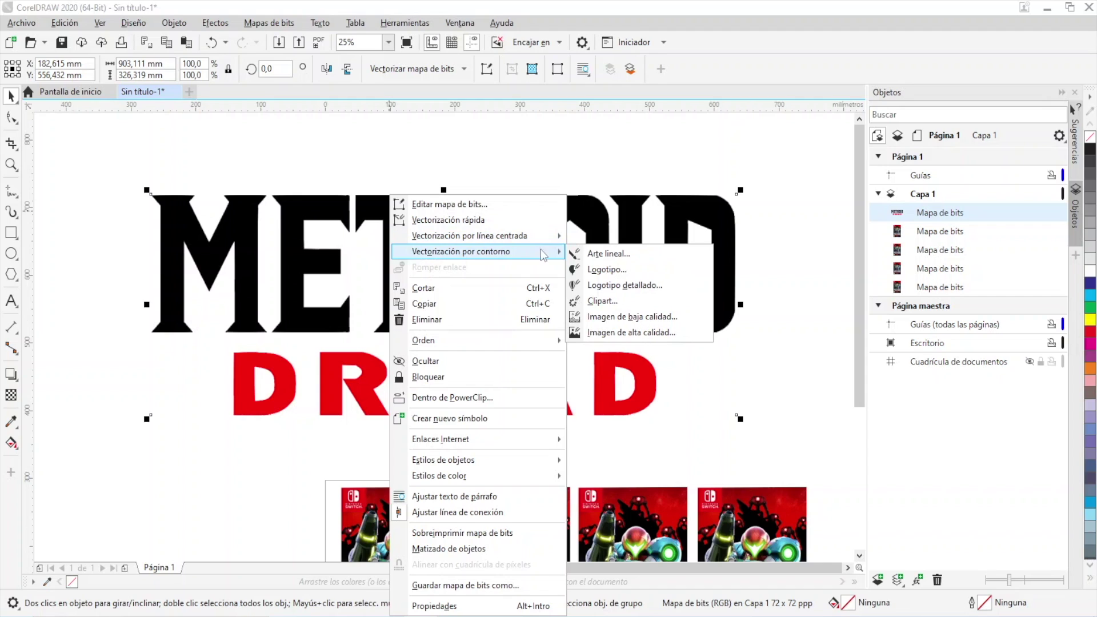
pyautogui.click(628, 288)
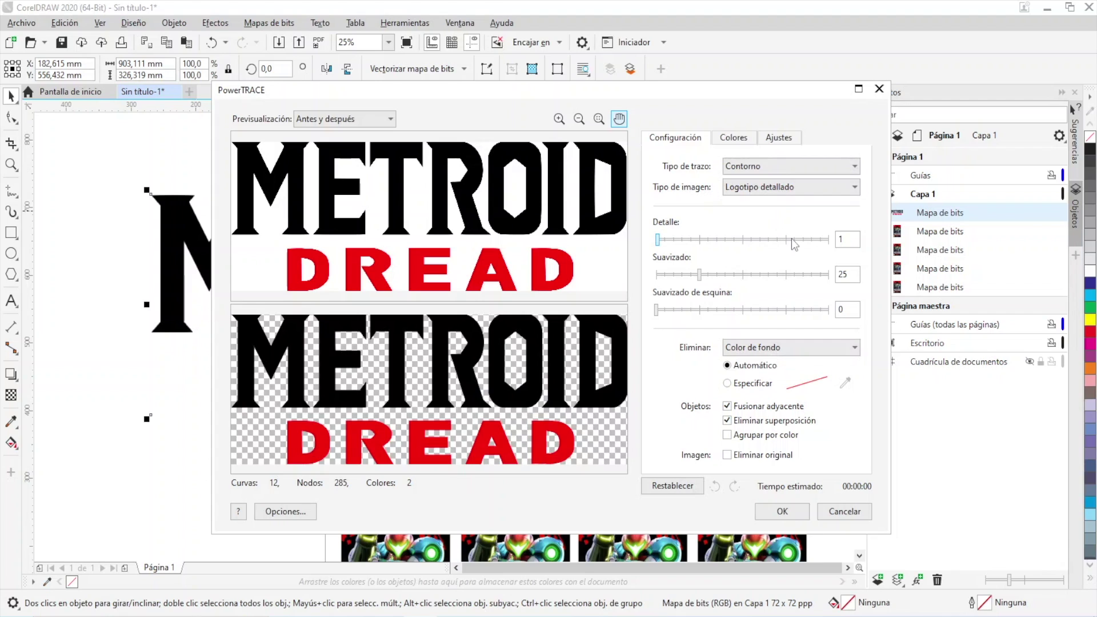
pyautogui.click(791, 240)
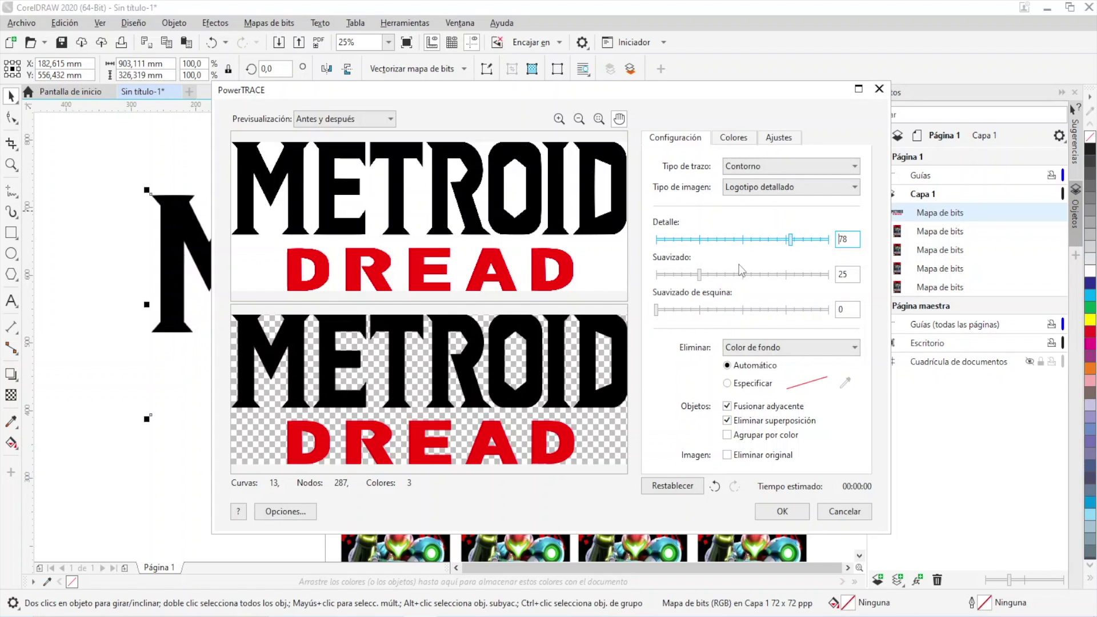
pyautogui.scroll(3, 452, 343)
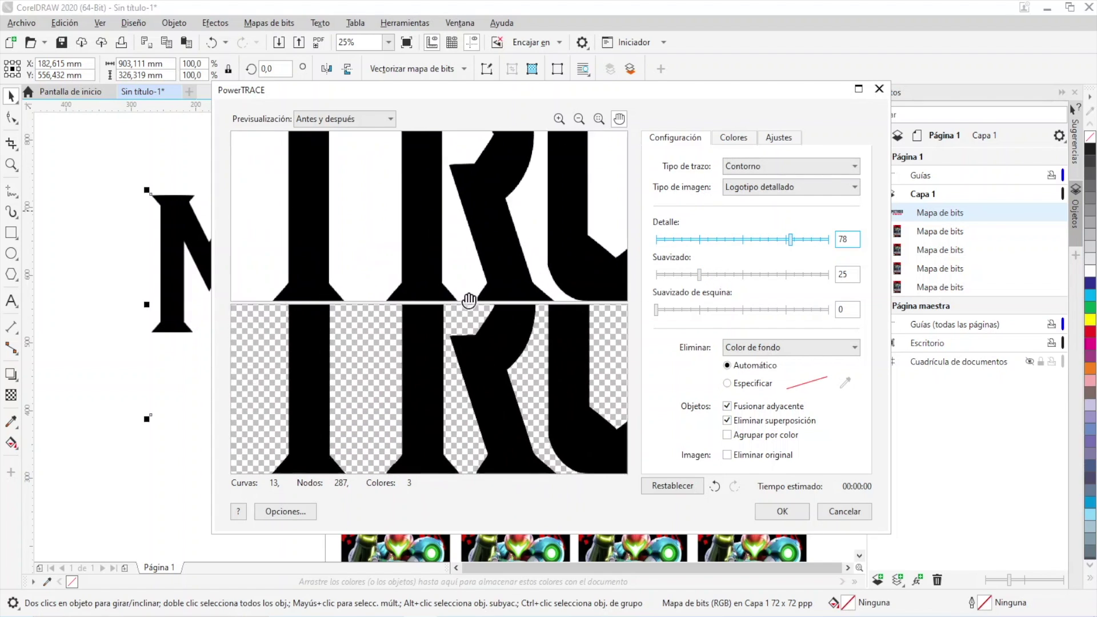
pyautogui.scroll(-3, 468, 300)
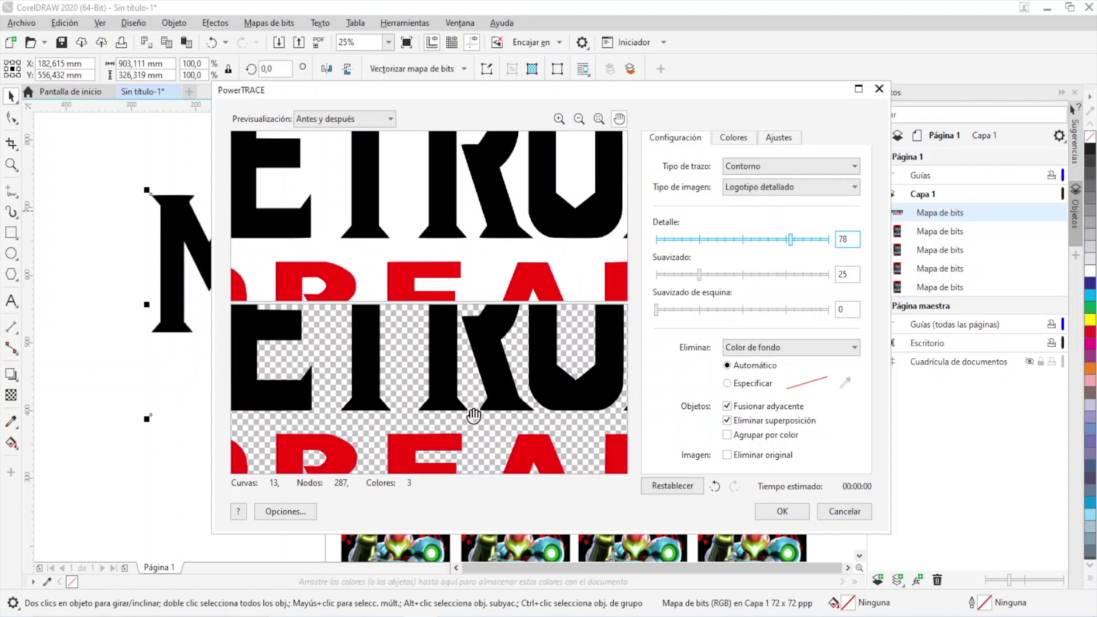
pyautogui.scroll(-1, 490, 360)
pyautogui.scroll(3, 436, 338)
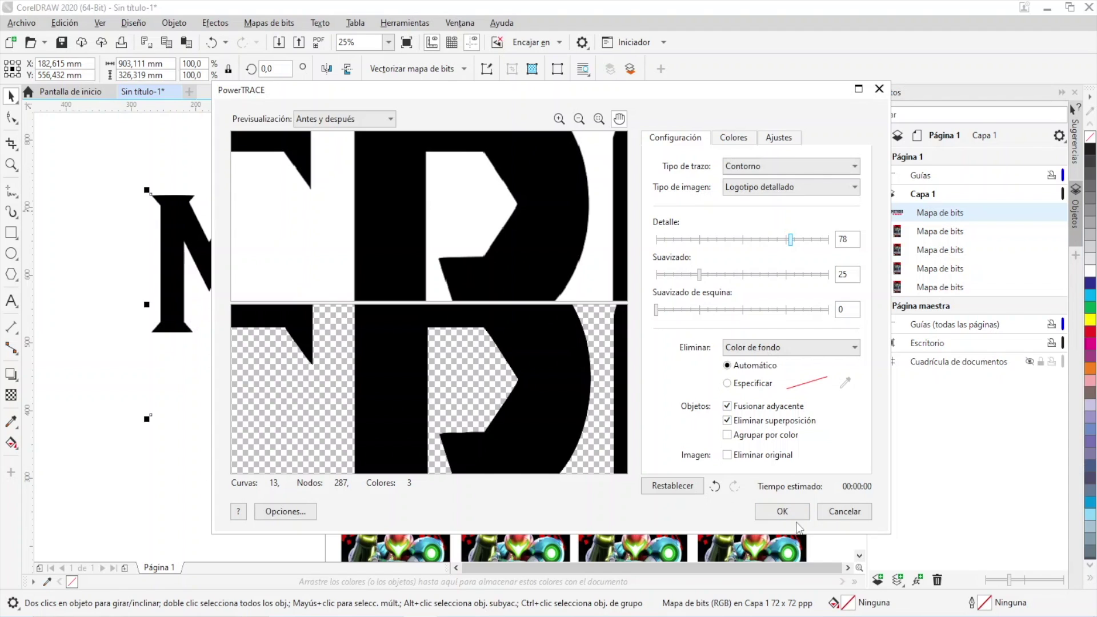
pyautogui.click(782, 511)
# Move the traced logo group clear of the original and delete the original logo bitmap.
pyautogui.scroll(-2, 507, 322)
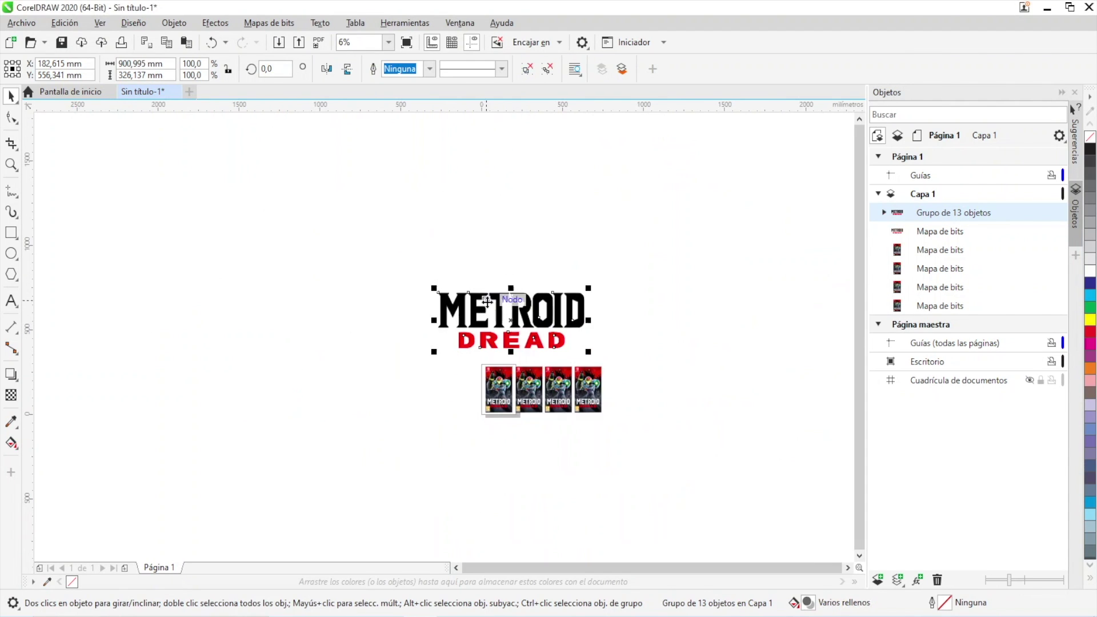
pyautogui.moveTo(507, 321)
pyautogui.mouseDown()
pyautogui.moveTo(665, 272)
pyautogui.moveTo(690, 333)
pyautogui.mouseUp()
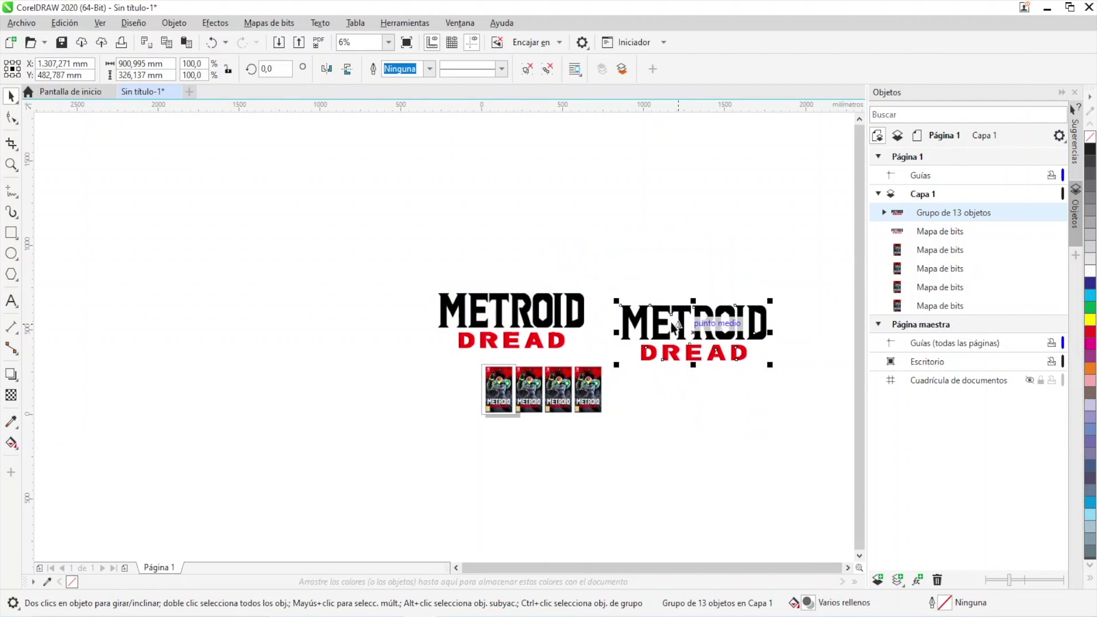
pyautogui.click(497, 320)
pyautogui.moveTo(496, 320); pyautogui.dragTo(391, 308)
pyautogui.press('Delete')
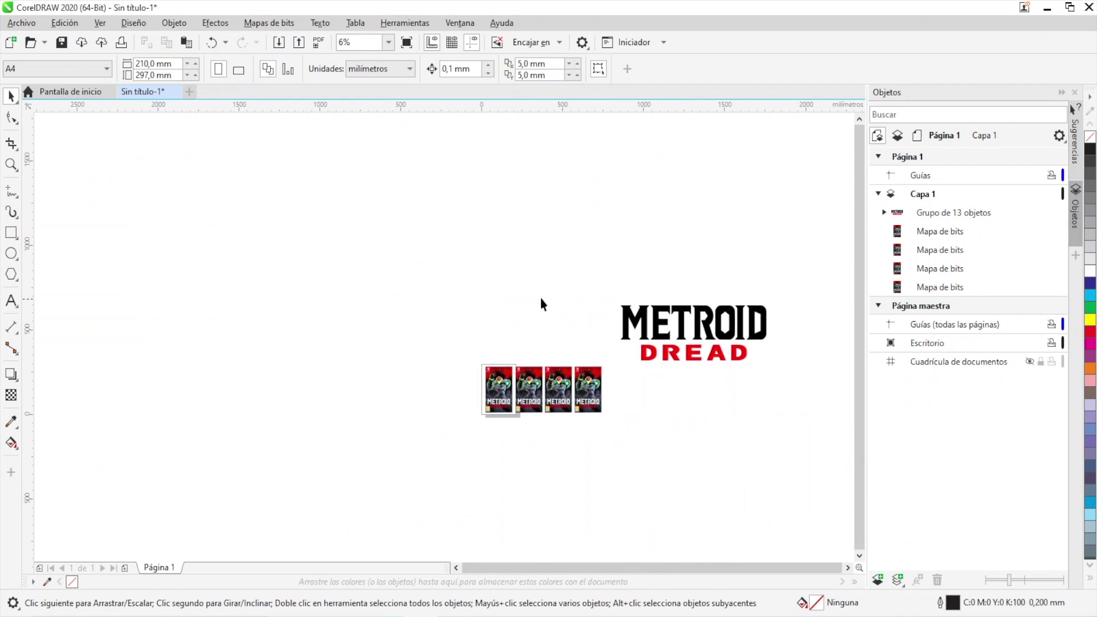
# Move the traced logo group over the row of covers, to about X 468 mm, Y -17 mm.
pyautogui.click(675, 326)
pyautogui.scroll(4, 702, 343)
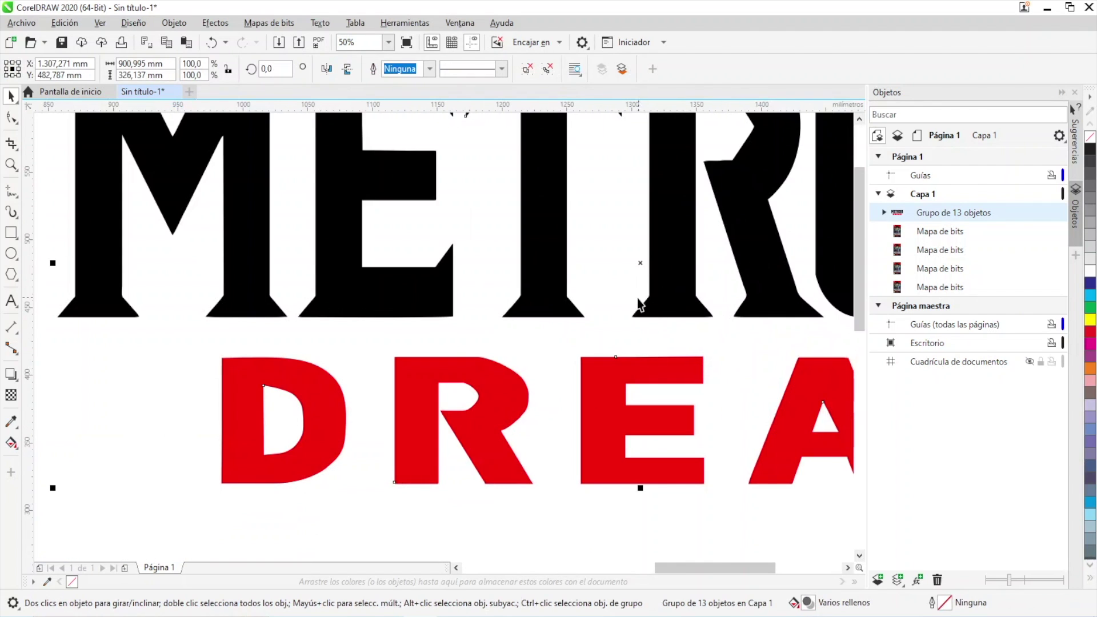
pyautogui.moveTo(640, 266); pyautogui.dragTo(448, 364)
pyautogui.scroll(-2, 448, 366)
pyautogui.scroll(-3, 452, 375)
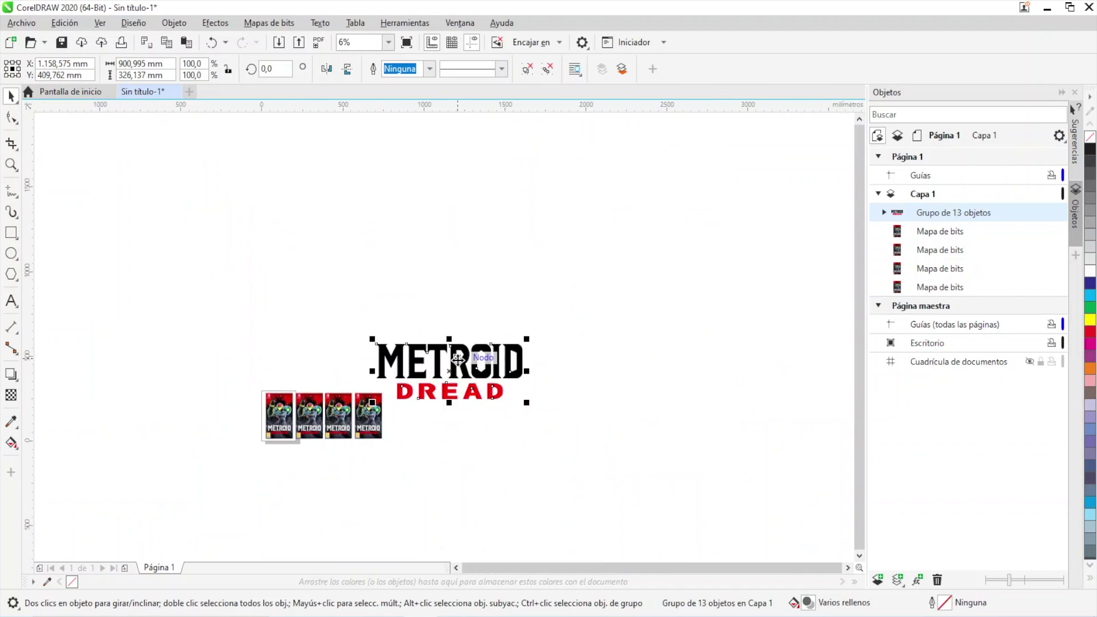
pyautogui.moveTo(419, 402); pyautogui.dragTo(306, 472)
pyautogui.scroll(5, 306, 471)
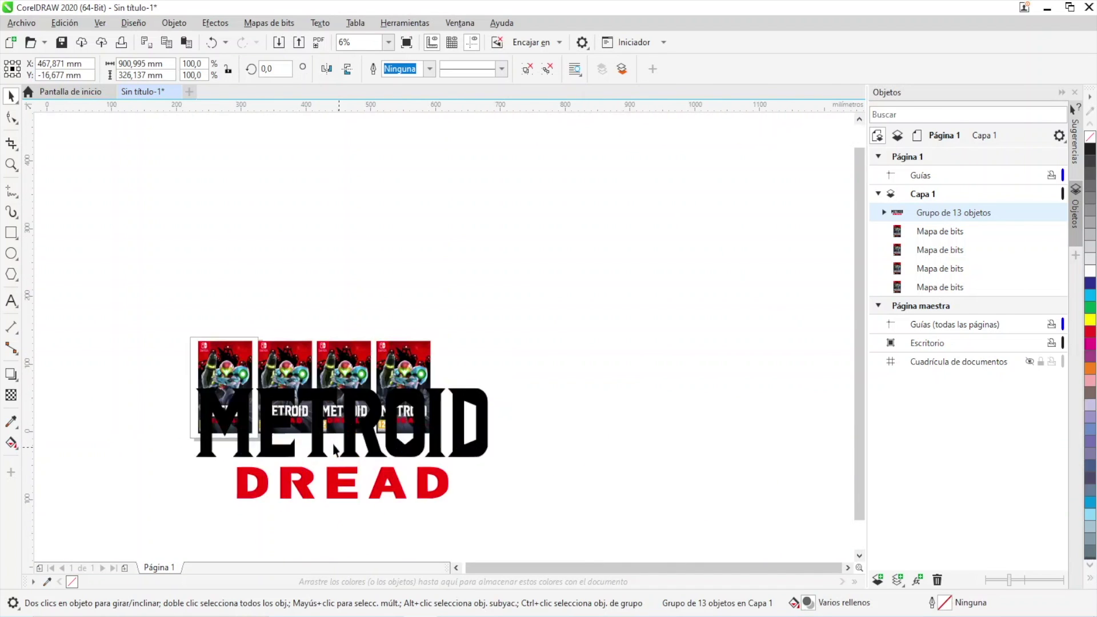
pyautogui.scroll(-3, 403, 415)
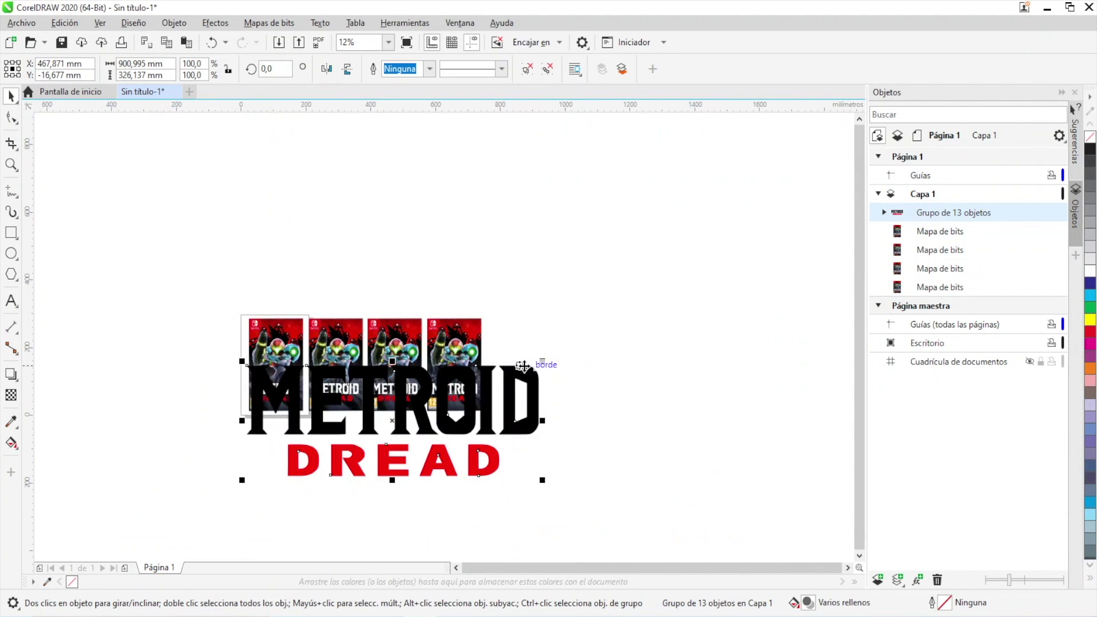
# Scale the traced logo down proportionally to about 144 mm wide and place it over the first cover's lettering.
pyautogui.moveTo(543, 362); pyautogui.dragTo(296, 388)
pyautogui.scroll(4, 269, 400)
pyautogui.scroll(2, 269, 397)
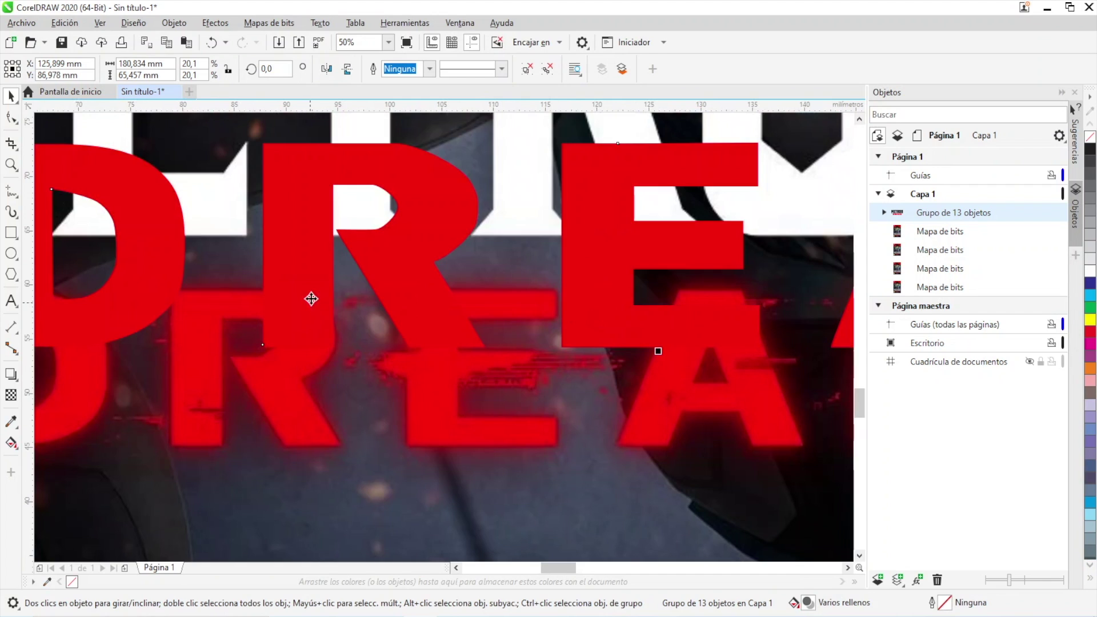
pyautogui.scroll(-2, 306, 287)
pyautogui.moveTo(323, 273); pyautogui.dragTo(330, 292)
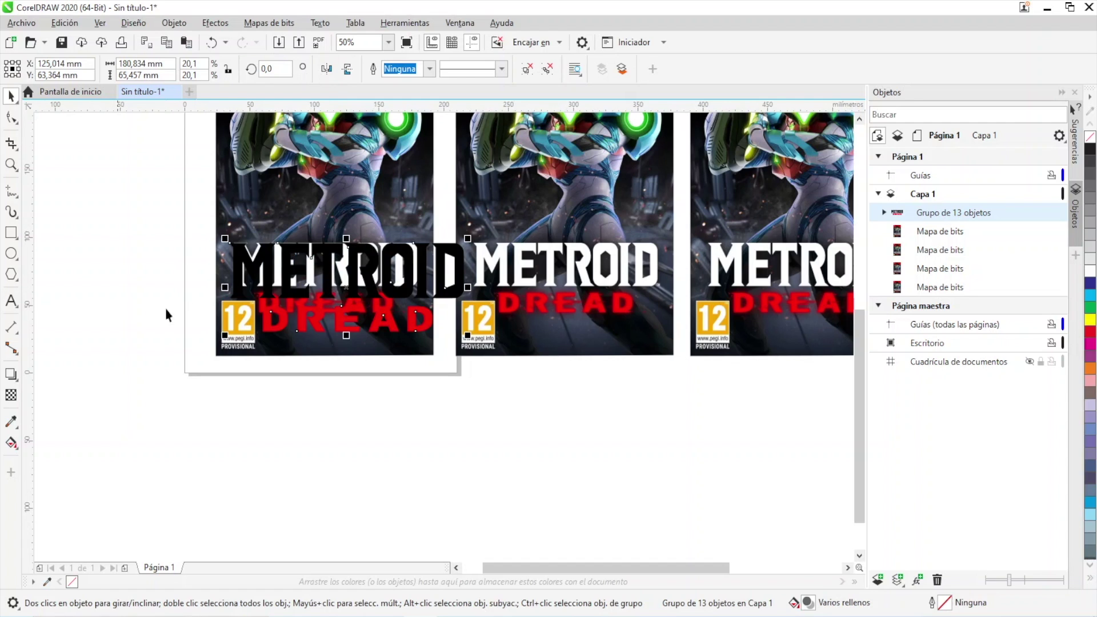
pyautogui.scroll(2, 409, 235)
pyautogui.scroll(-2, 436, 314)
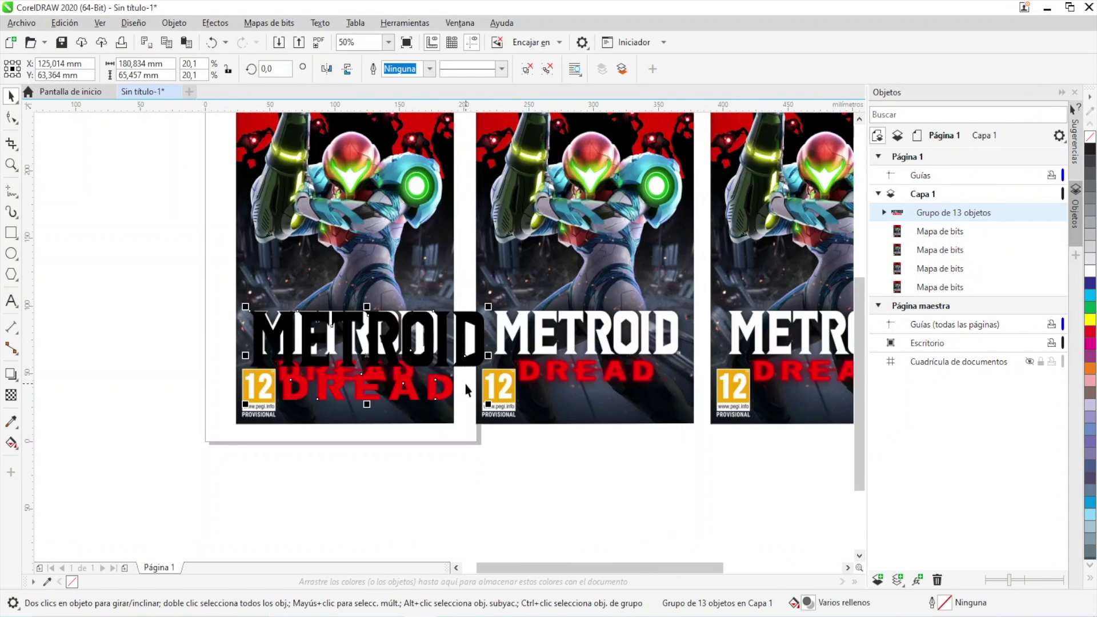
pyautogui.moveTo(487, 404); pyautogui.dragTo(439, 384)
# Align the traced logo horizontally with the first cover's METROID lettering and stretch it to about 141.8 mm wide.
pyautogui.scroll(2, 410, 366)
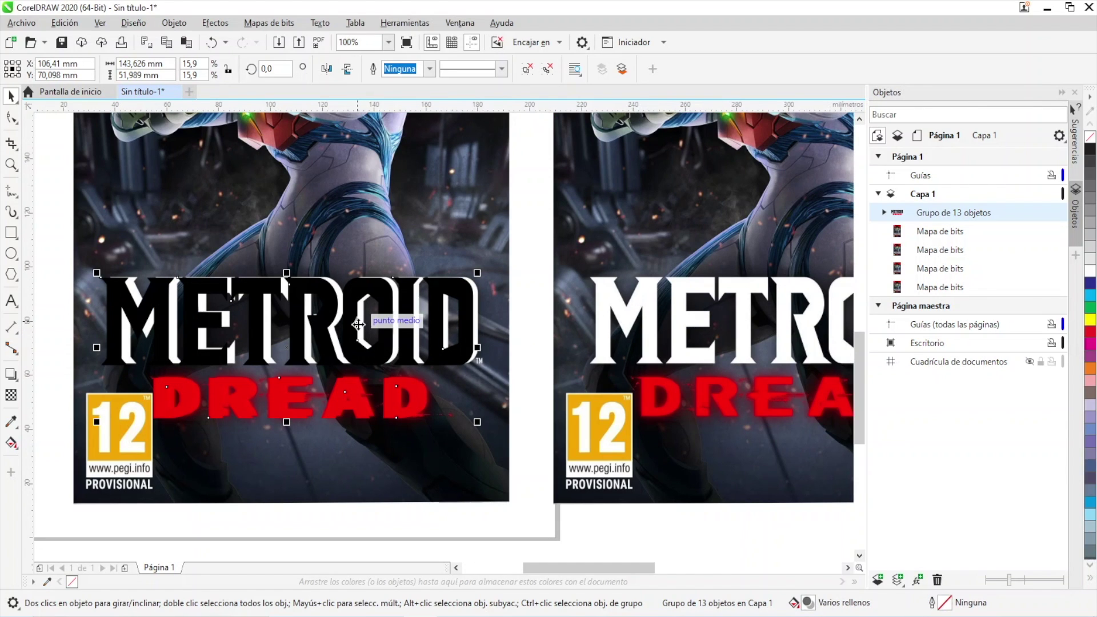
pyautogui.moveTo(358, 325); pyautogui.dragTo(358, 324)
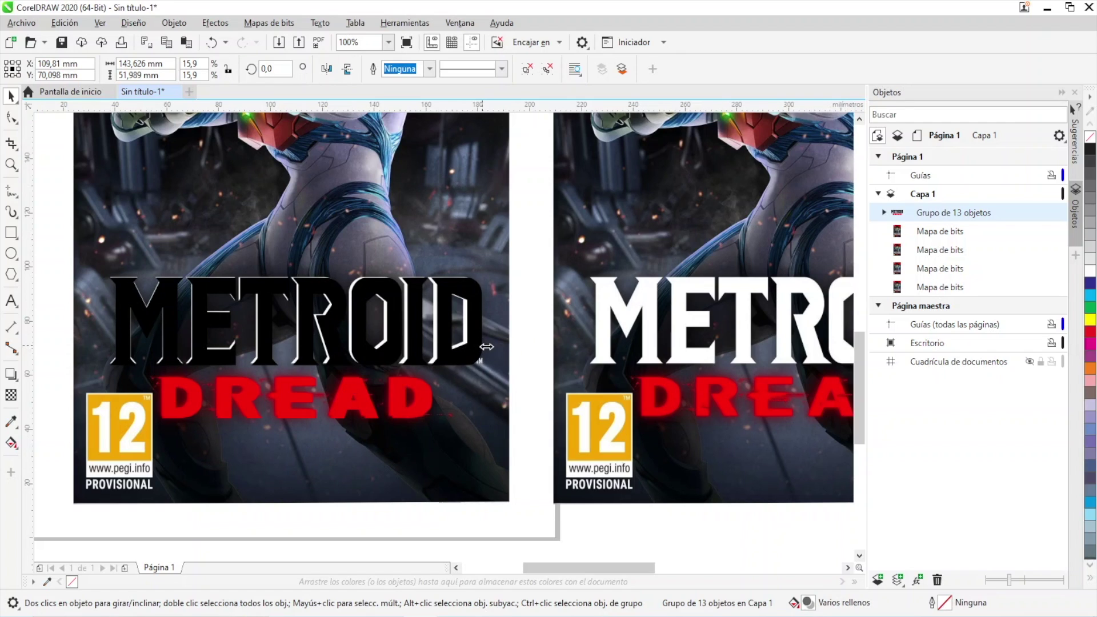
pyautogui.moveTo(487, 346); pyautogui.dragTo(480, 349)
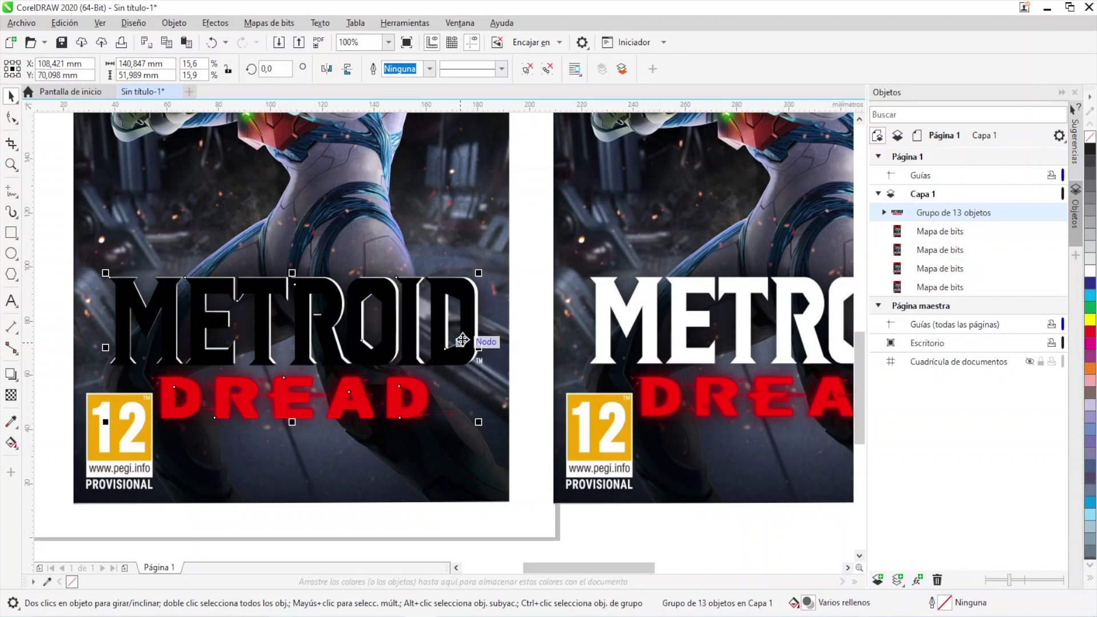
pyautogui.scroll(3, 463, 343)
pyautogui.moveTo(509, 434); pyautogui.dragTo(519, 443)
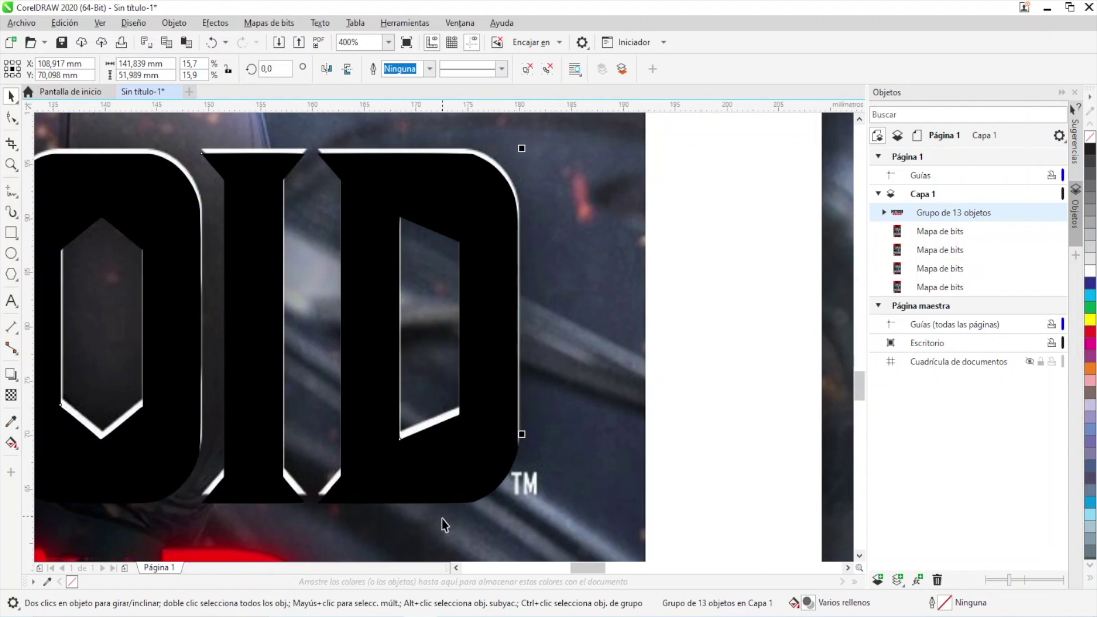
# Raise the traced logo's lower edge to match the cover's DREAD lettering, making it about 50.9 mm high.
pyautogui.scroll(-3, 442, 519)
pyautogui.scroll(3, 273, 540)
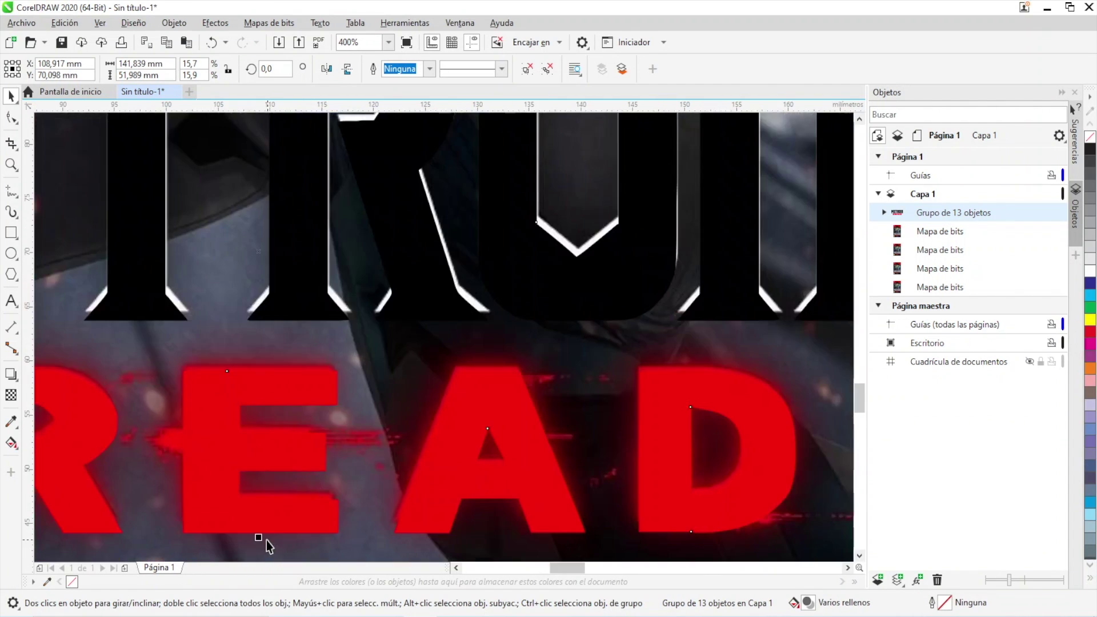
pyautogui.moveTo(259, 538); pyautogui.dragTo(259, 526)
pyautogui.scroll(-3, 272, 530)
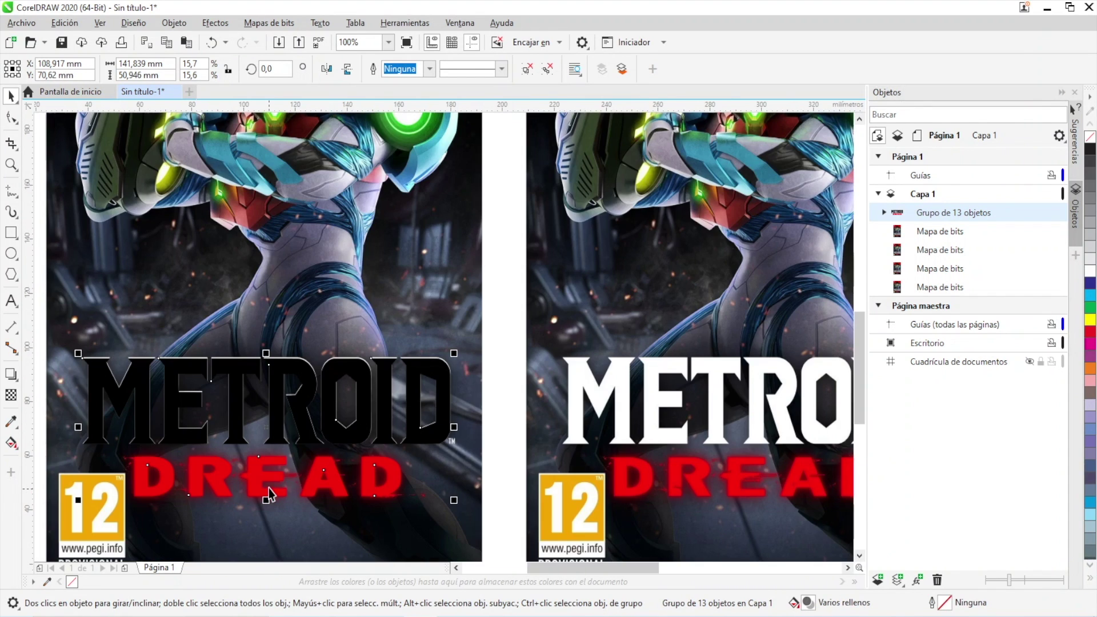
# Raise the traced logo's upper edge to match the cover's METROID lettering, making it about 51.4 mm high.
pyautogui.scroll(-3, 274, 413)
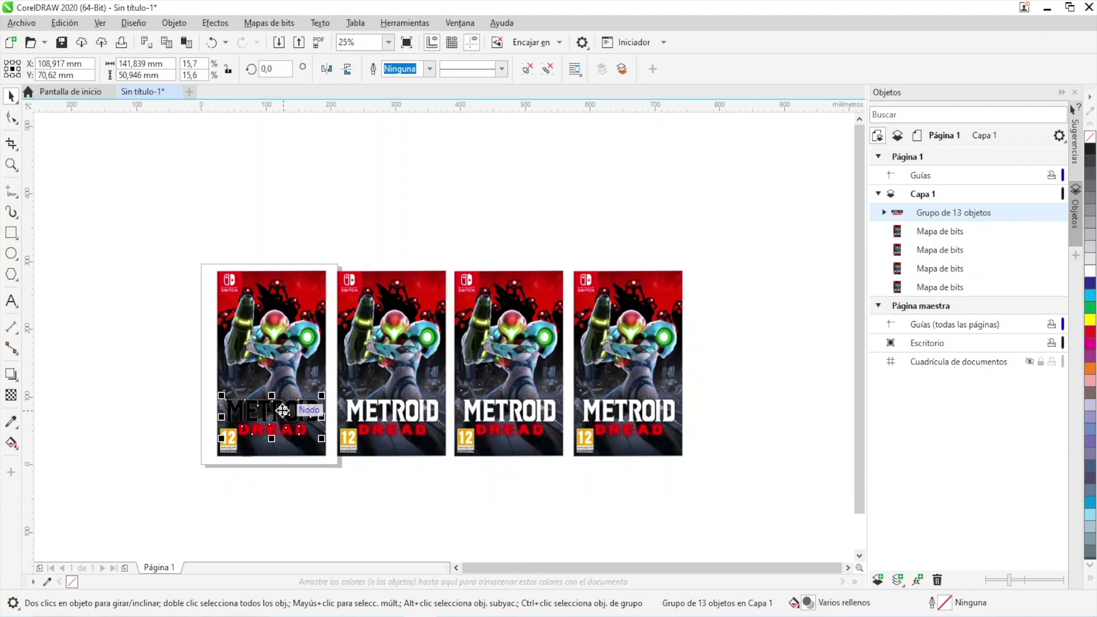
pyautogui.scroll(3, 283, 410)
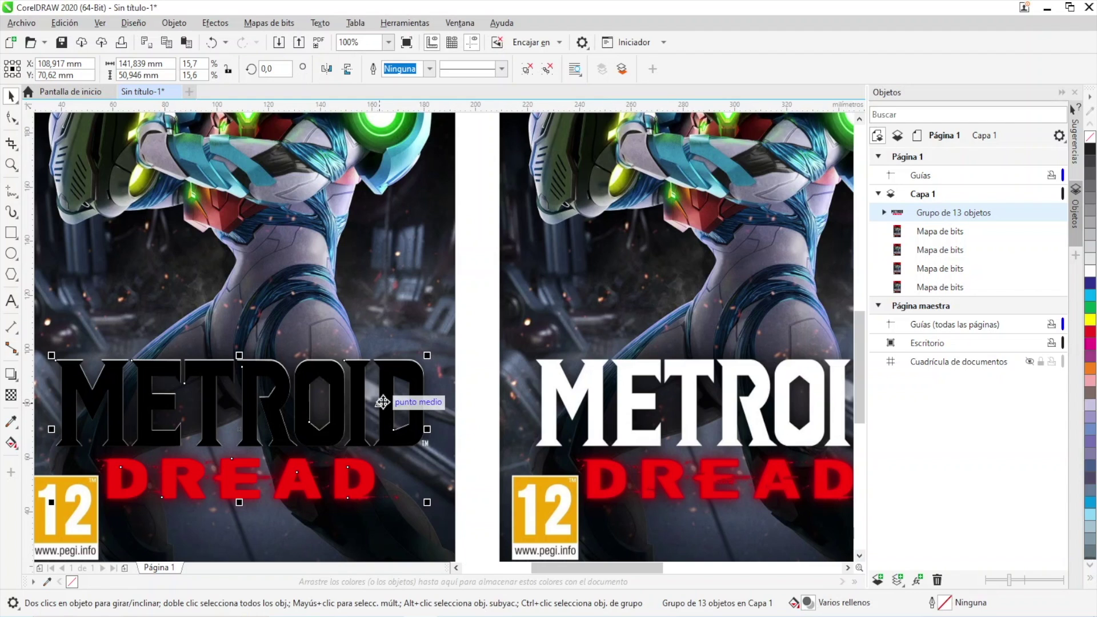
pyautogui.scroll(-2, 381, 403)
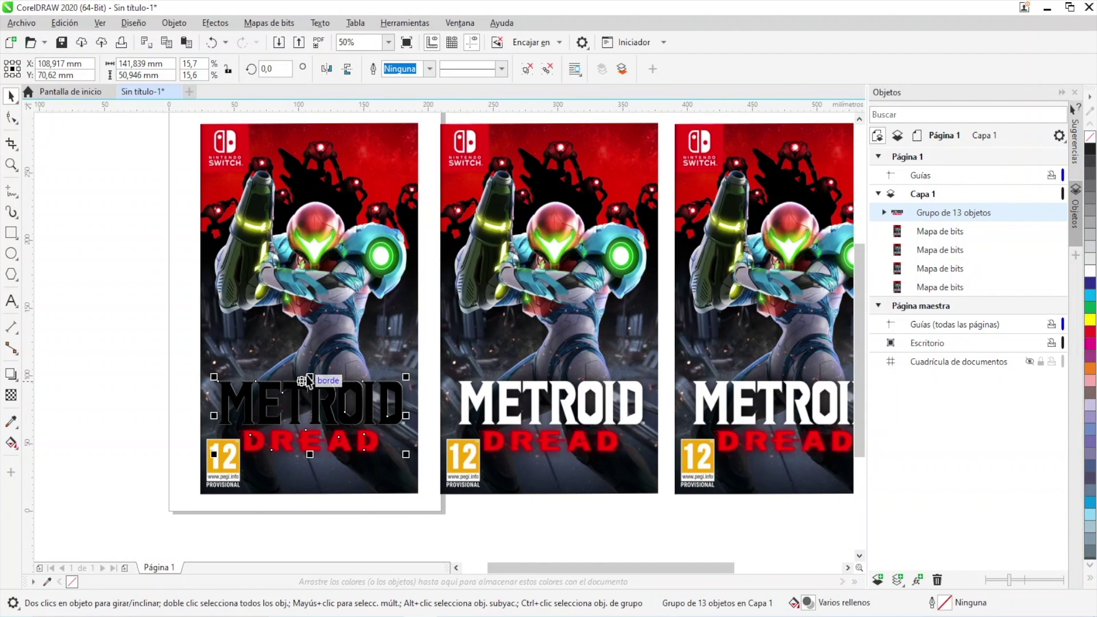
pyautogui.scroll(3, 309, 381)
pyautogui.moveTo(303, 438); pyautogui.dragTo(308, 433)
pyautogui.scroll(-4, 502, 404)
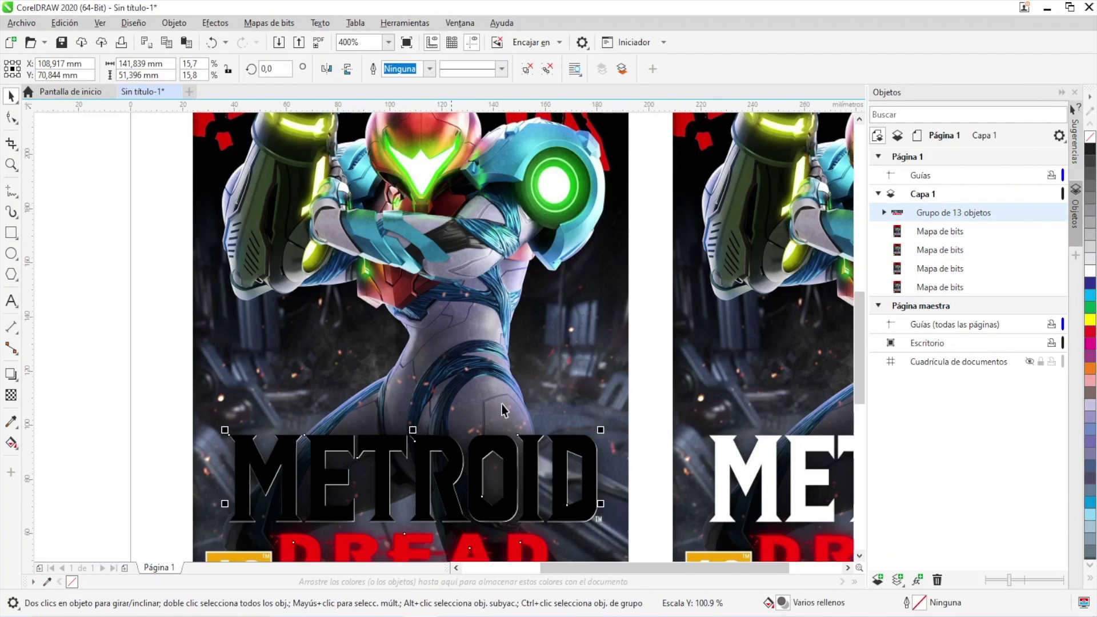
# Examine the METROID DREAD lettering on the second cover, especially the glitch effects around the red letters.
pyautogui.scroll(4, 674, 437)
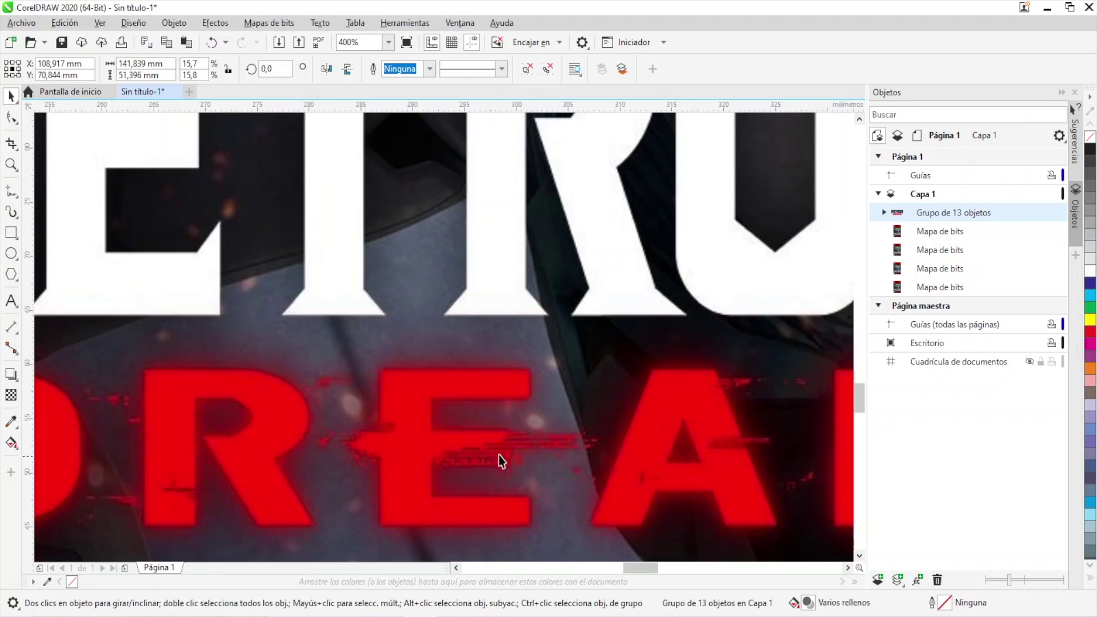
pyautogui.scroll(-5, 500, 454)
pyautogui.scroll(5, 474, 455)
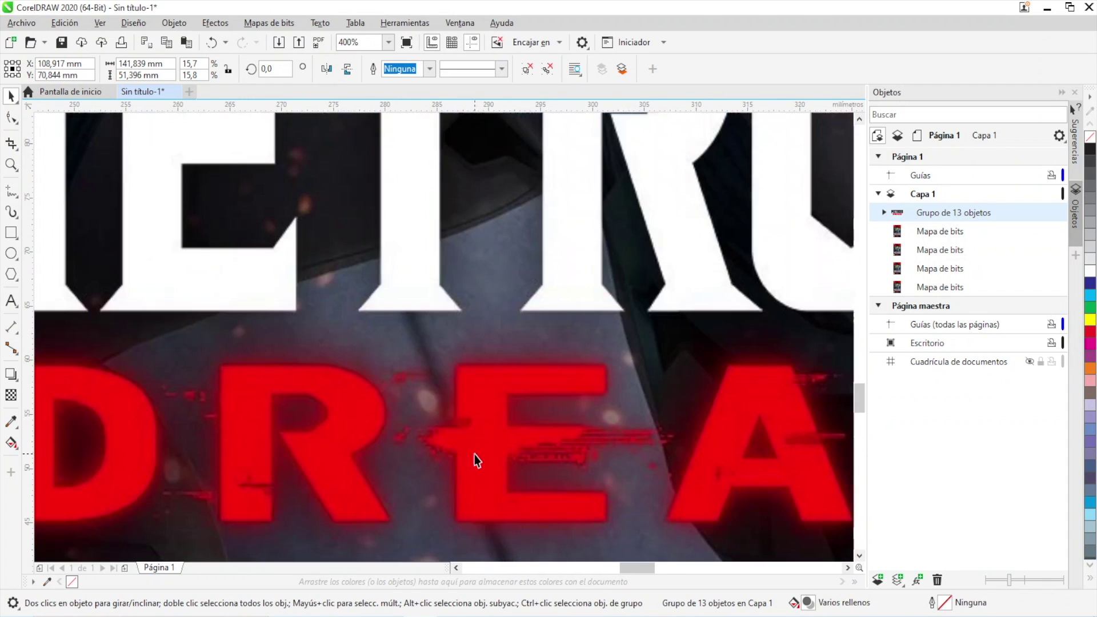
pyautogui.scroll(1, 490, 458)
pyautogui.scroll(-2, 589, 457)
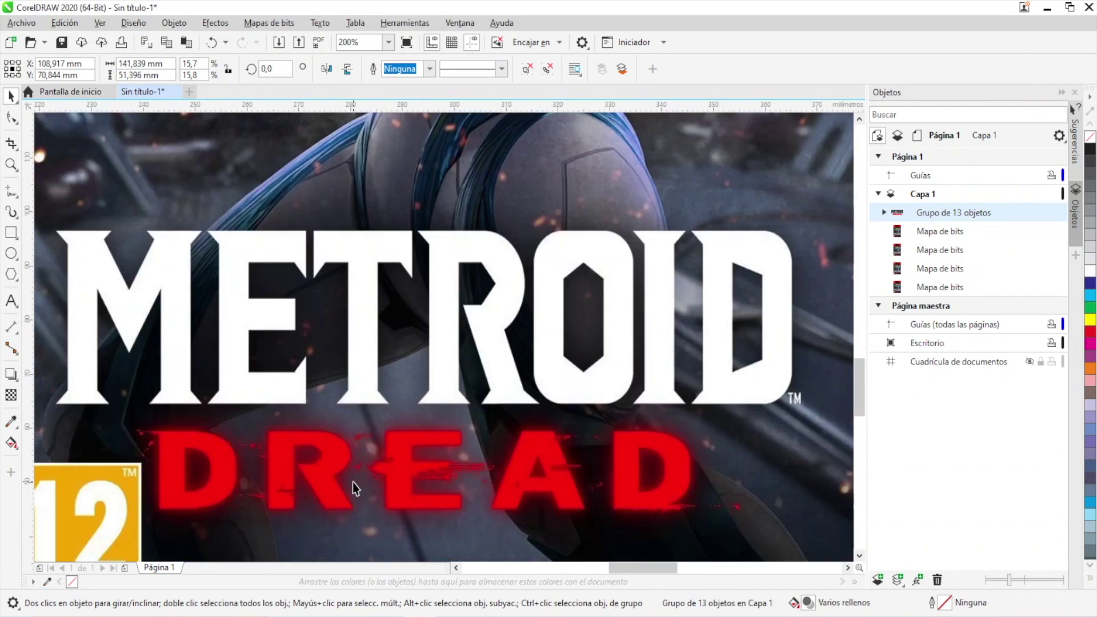
pyautogui.scroll(-2, 352, 482)
pyautogui.moveTo(273, 484); pyautogui.dragTo(272, 452)
pyautogui.press('Escape')
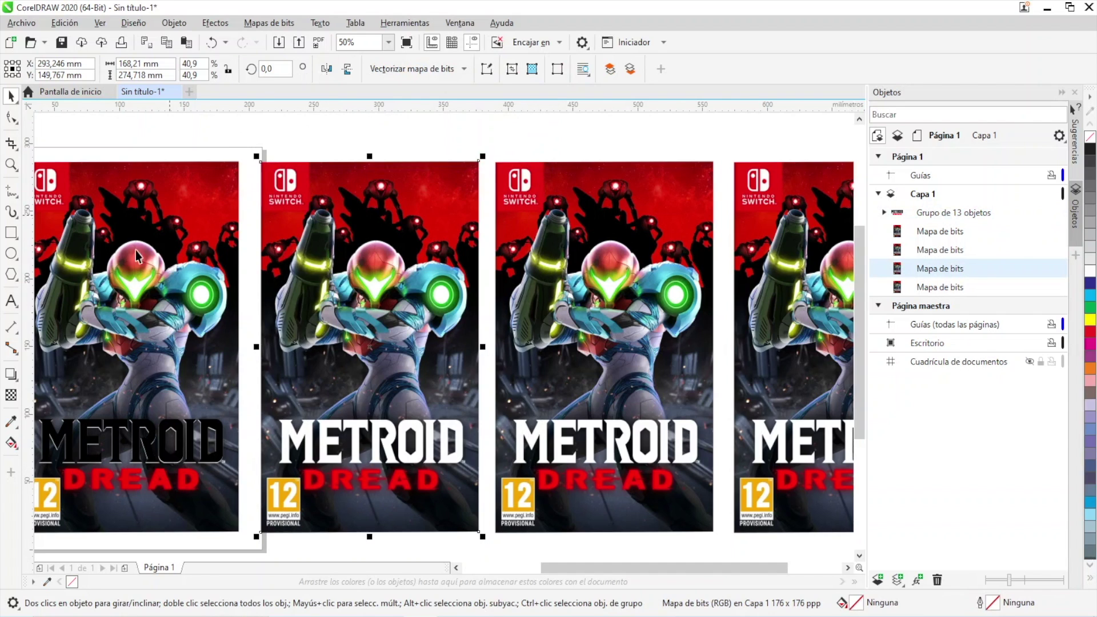
# Select the traced logo group on the first cover and expand it in the object list to show its individual letter curves.
pyautogui.scroll(-3, 40, 480)
pyautogui.scroll(3, 80, 466)
pyautogui.click(77, 476)
pyautogui.scroll(2, 77, 476)
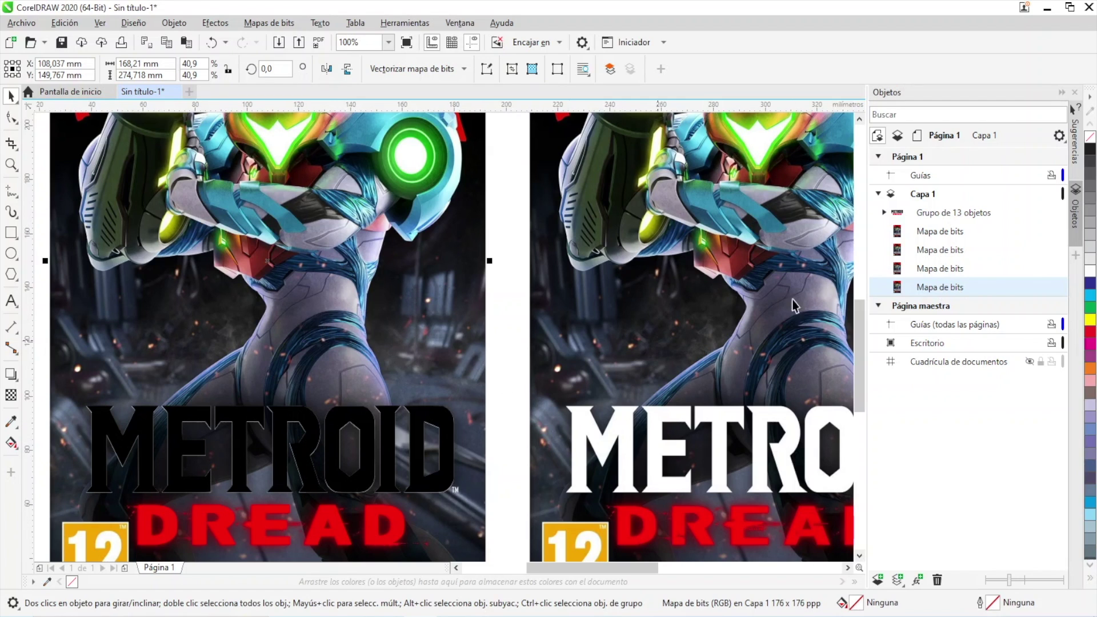
pyautogui.scroll(-3, 274, 458)
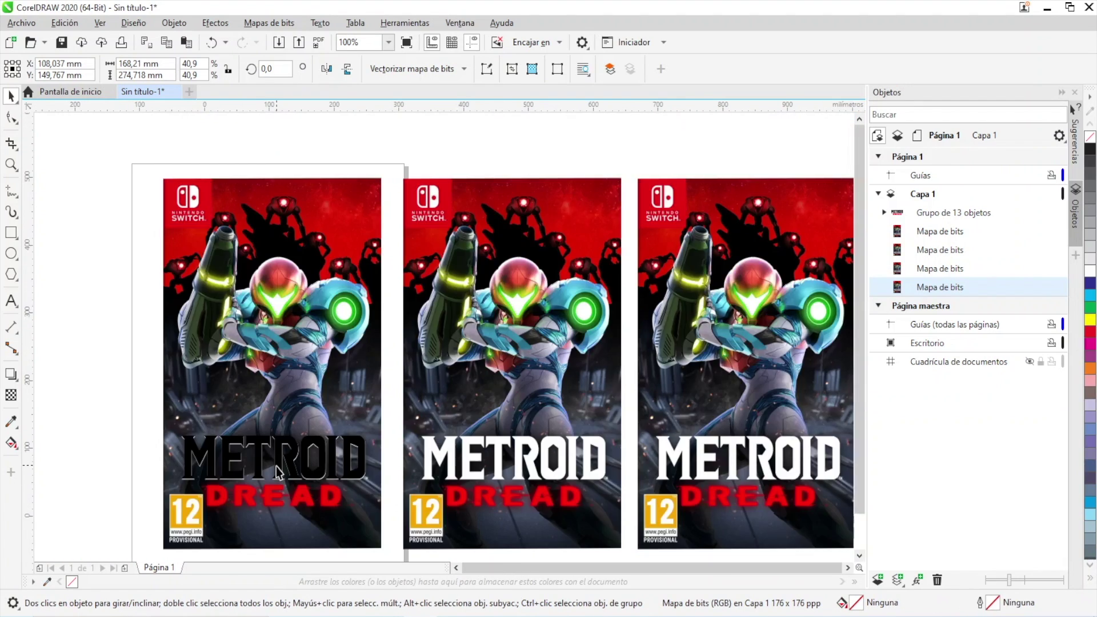
pyautogui.moveTo(198, 437); pyautogui.dragTo(352, 501)
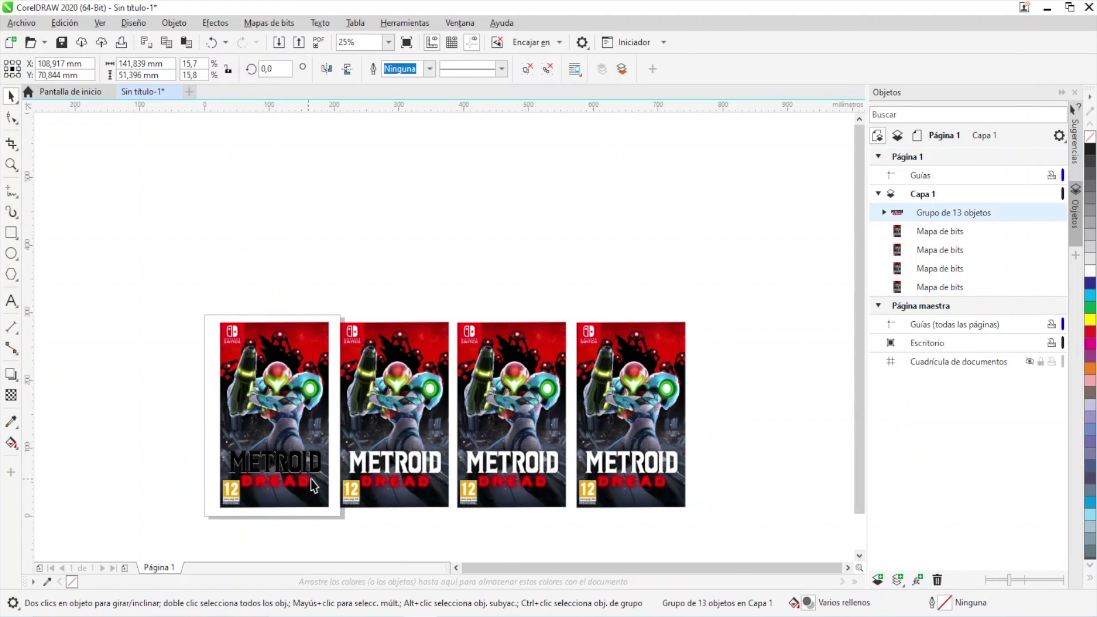
pyautogui.scroll(3, 311, 479)
pyautogui.click(884, 213)
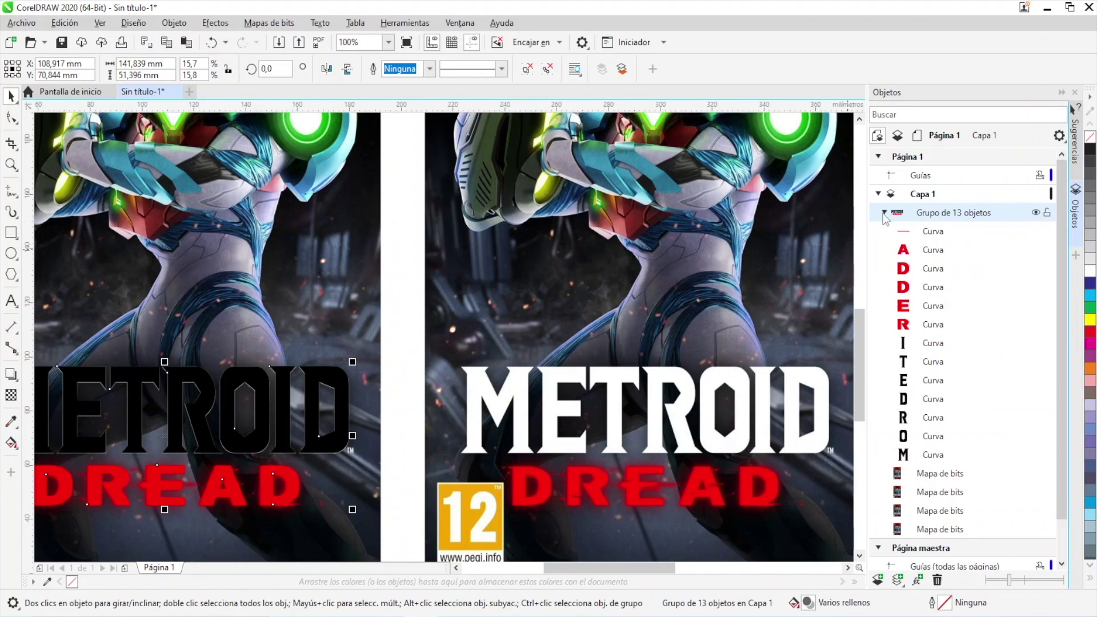
# Combine all 13 curves of the traced METROID DREAD logo group into a single curve.
pyautogui.click(928, 233)
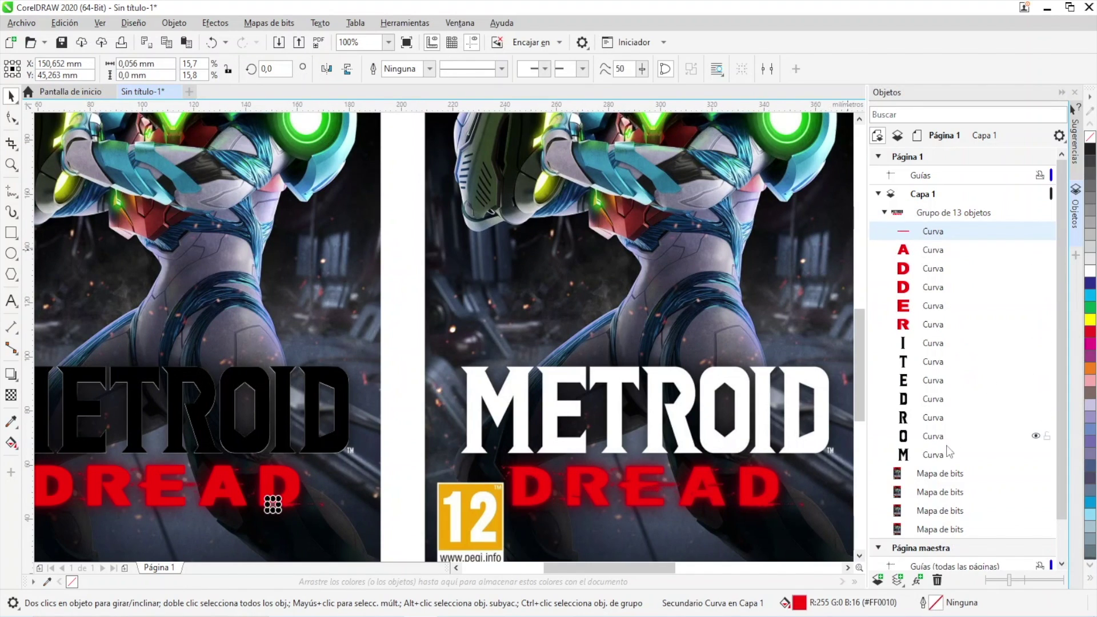
pyautogui.keyDown('shift'); pyautogui.click(932, 458); pyautogui.keyUp('shift')
pyautogui.rightClick(942, 345)
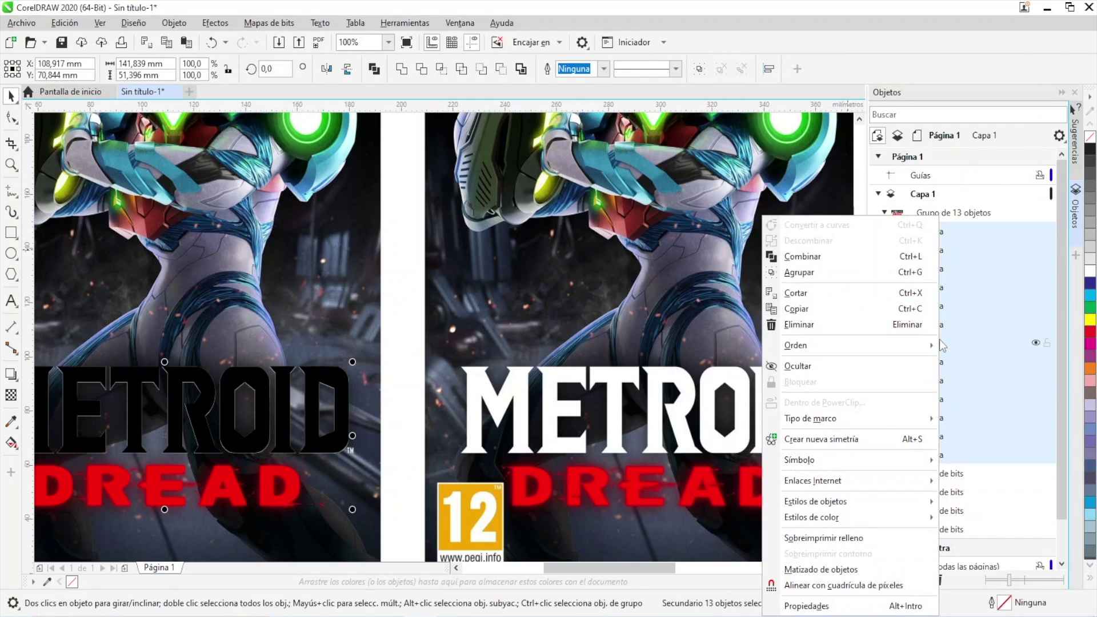
pyautogui.click(852, 257)
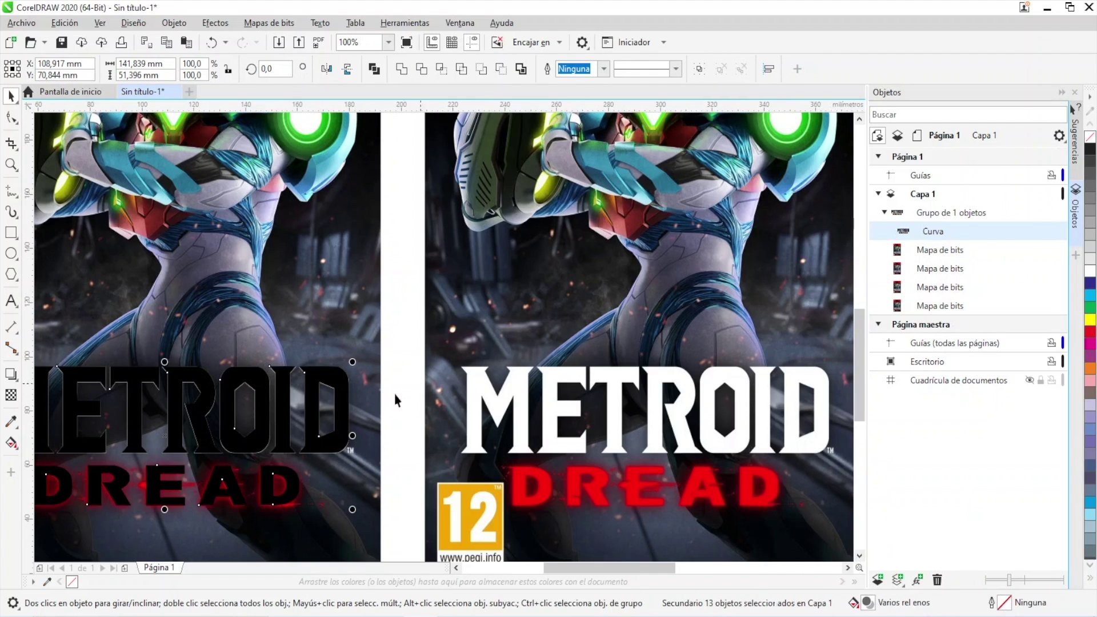
# Place the first cover's bitmap inside the combined METROID DREAD lettering as a PowerClip.
pyautogui.moveTo(169, 404); pyautogui.dragTo(314, 362)
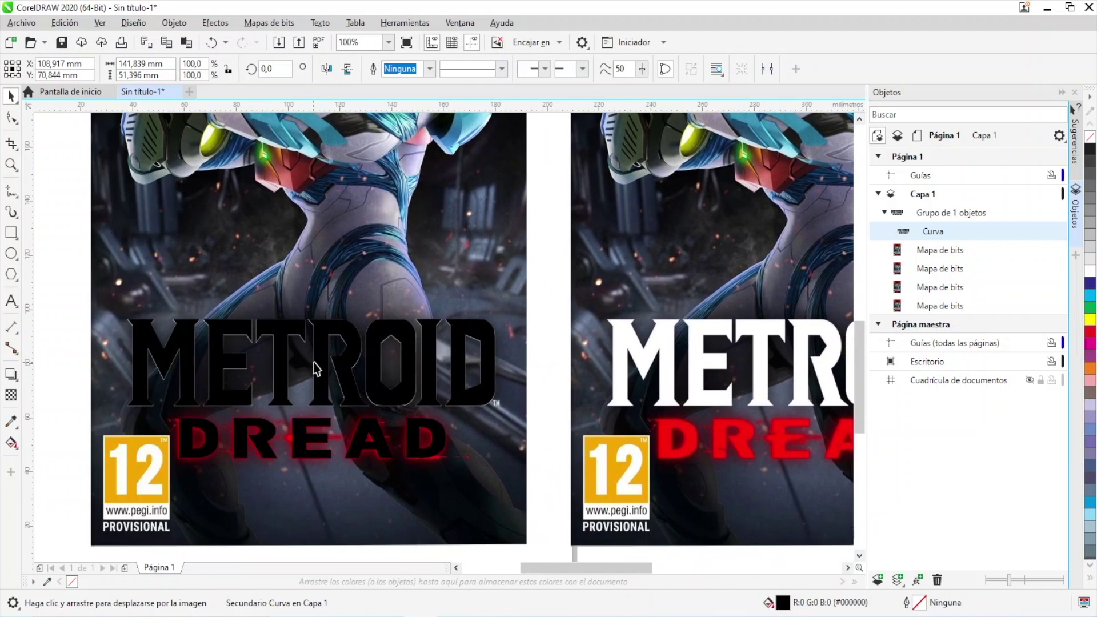
pyautogui.press('space')
pyautogui.click(386, 208)
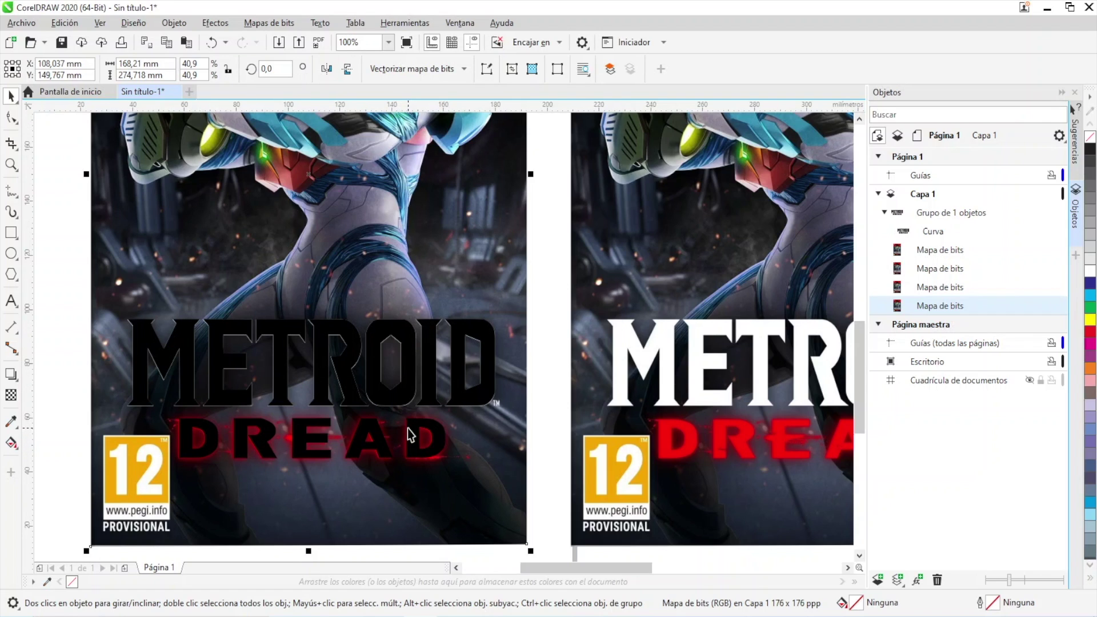
pyautogui.click(173, 23)
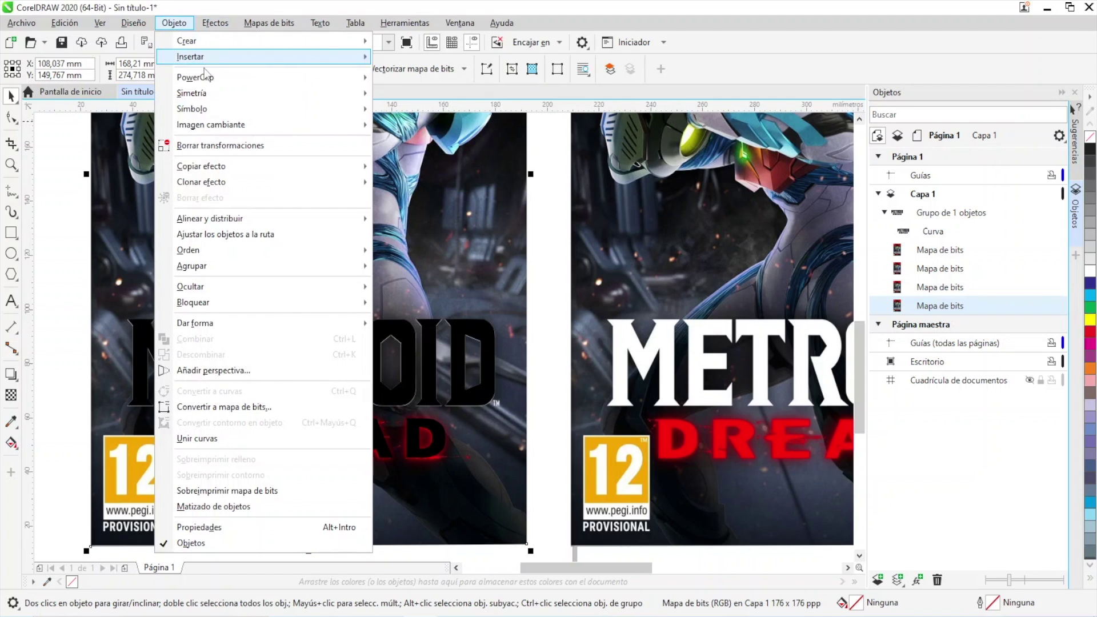
pyautogui.moveTo(220, 82)
pyautogui.press('Escape')
pyautogui.press('Escape')
pyautogui.press('Escape')
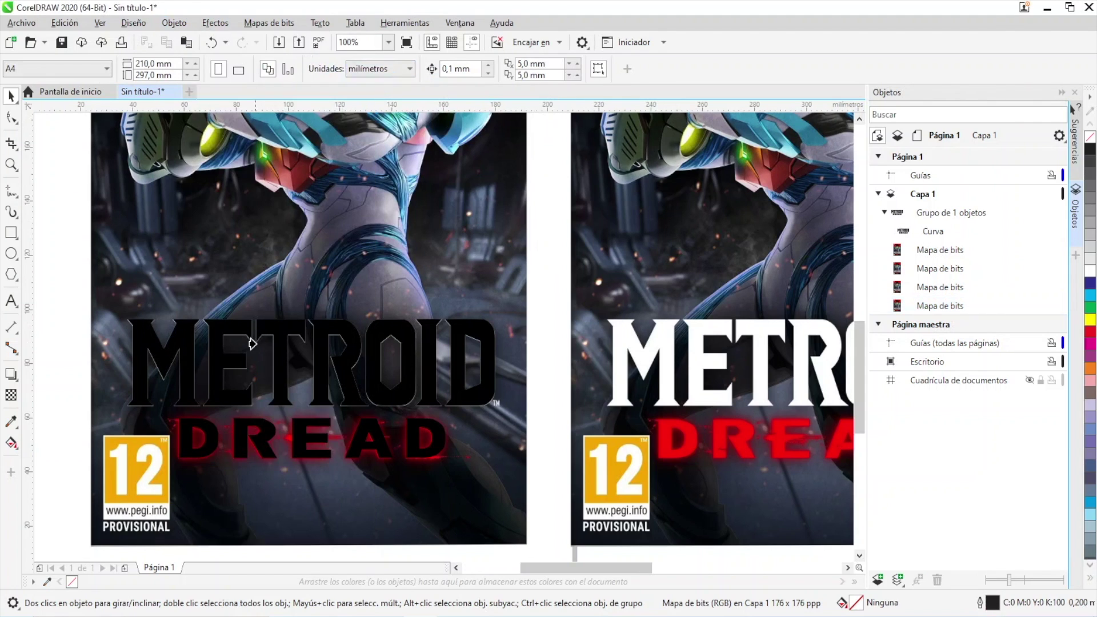
pyautogui.click(272, 332)
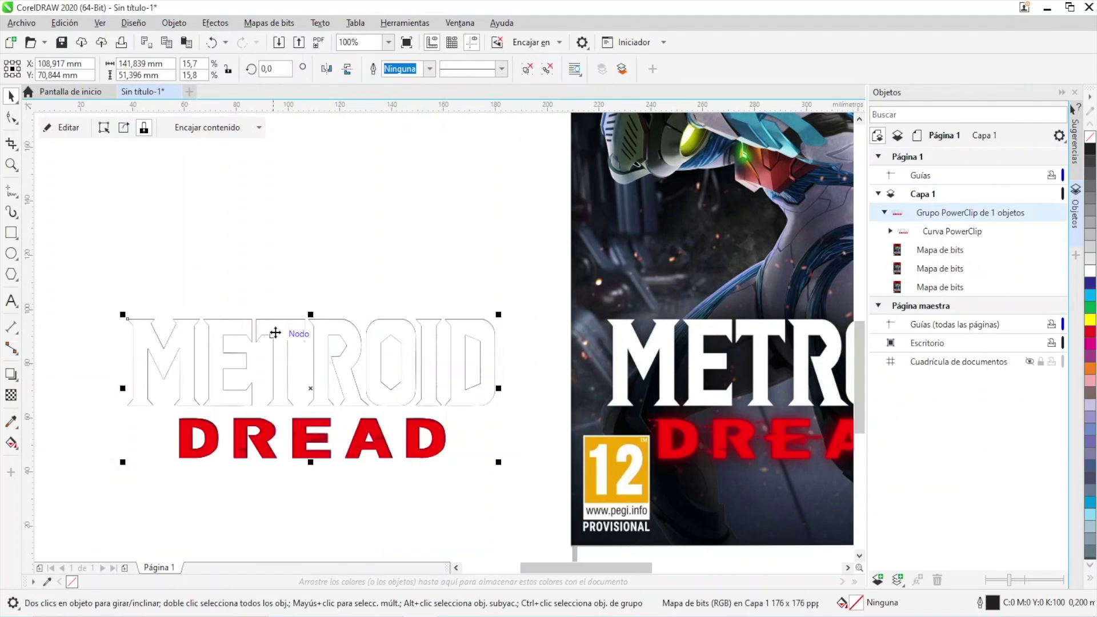
# Examine the clipped METROID DREAD lettering beside the other covers, testing a small move of it and undoing that move.
pyautogui.scroll(-5, 282, 366)
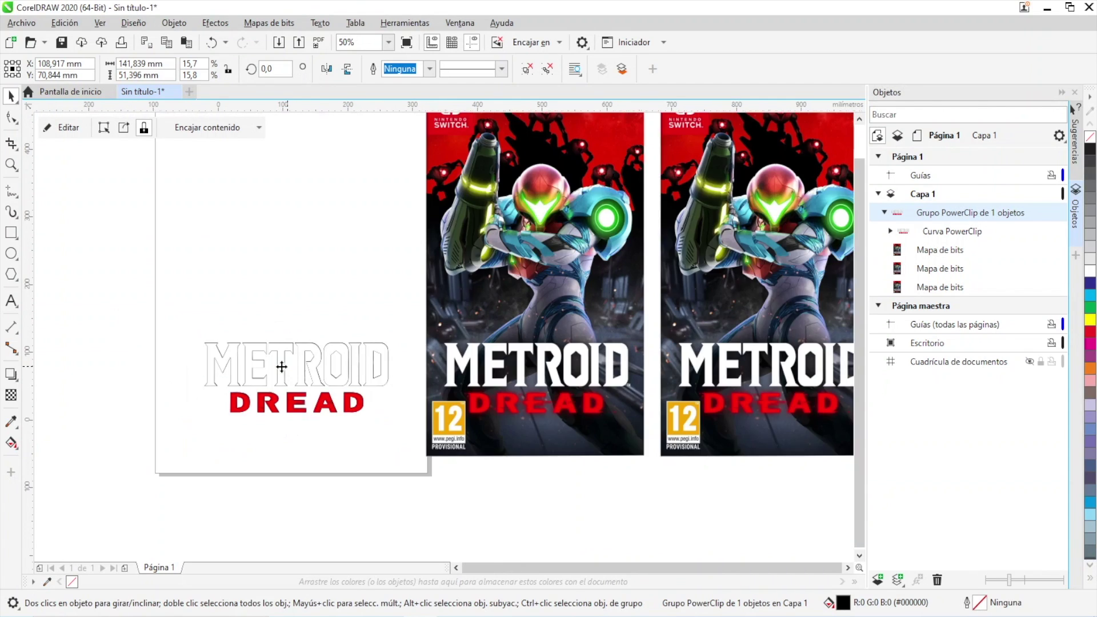
pyautogui.click(290, 307)
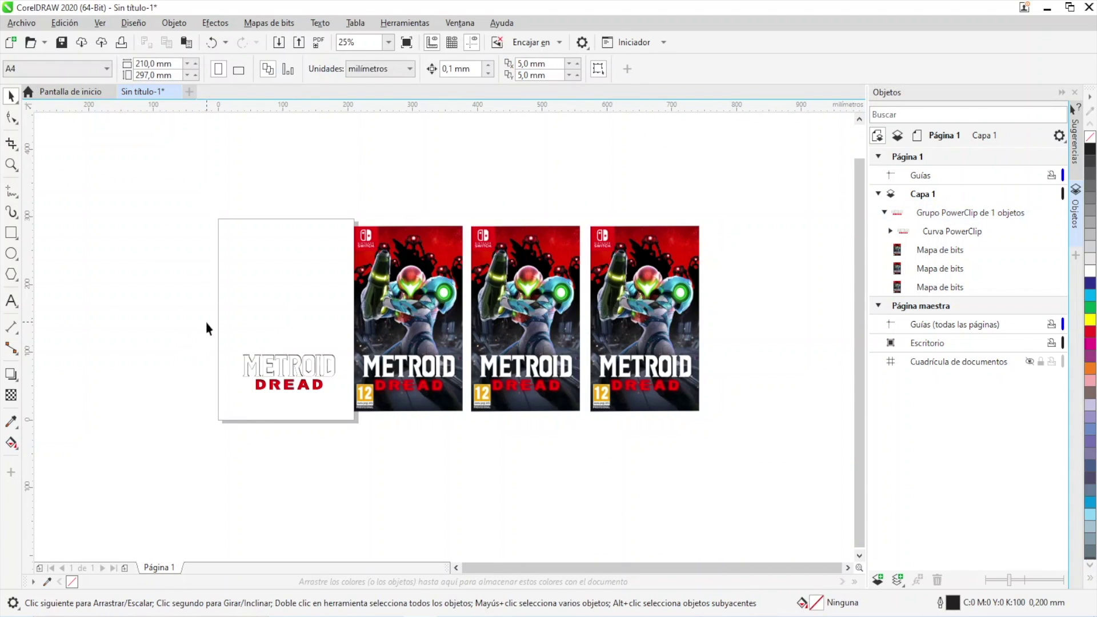
pyautogui.click(341, 414)
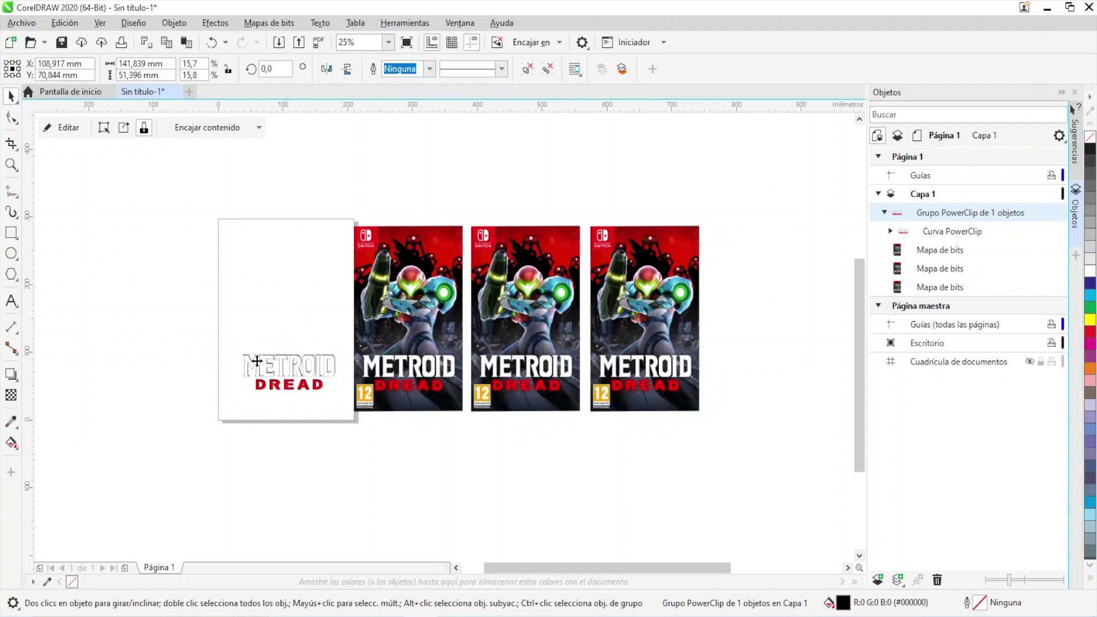
pyautogui.scroll(12, 255, 361)
pyautogui.scroll(-5, 257, 361)
pyautogui.scroll(6, 303, 389)
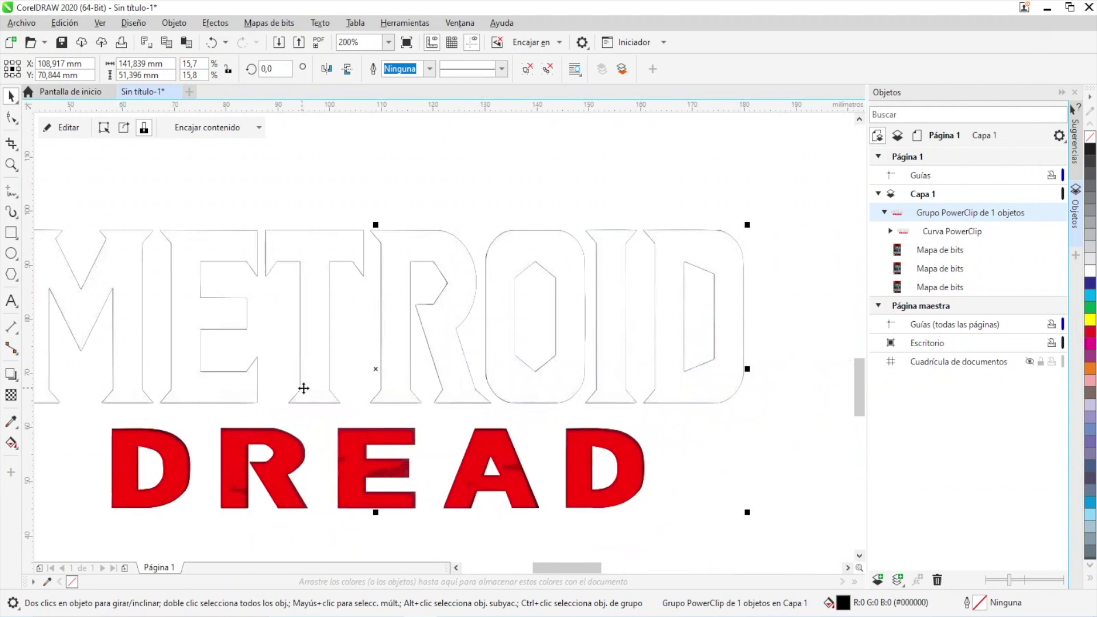
pyautogui.moveTo(377, 367); pyautogui.dragTo(416, 341)
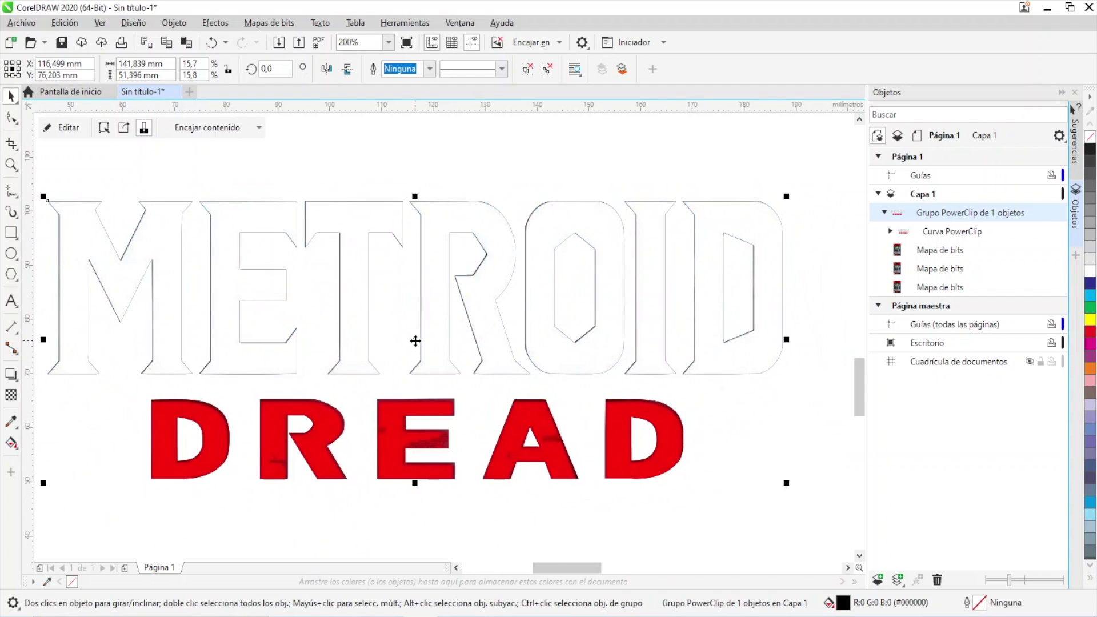
pyautogui.hotkey('ctrl', 'z')
# Draw a two-segment freehand line along the helmet's left edge on the nearest cover, from crown to shoulder, about 22.7 mm wide and 23 mm high.
pyautogui.scroll(-6, 396, 362)
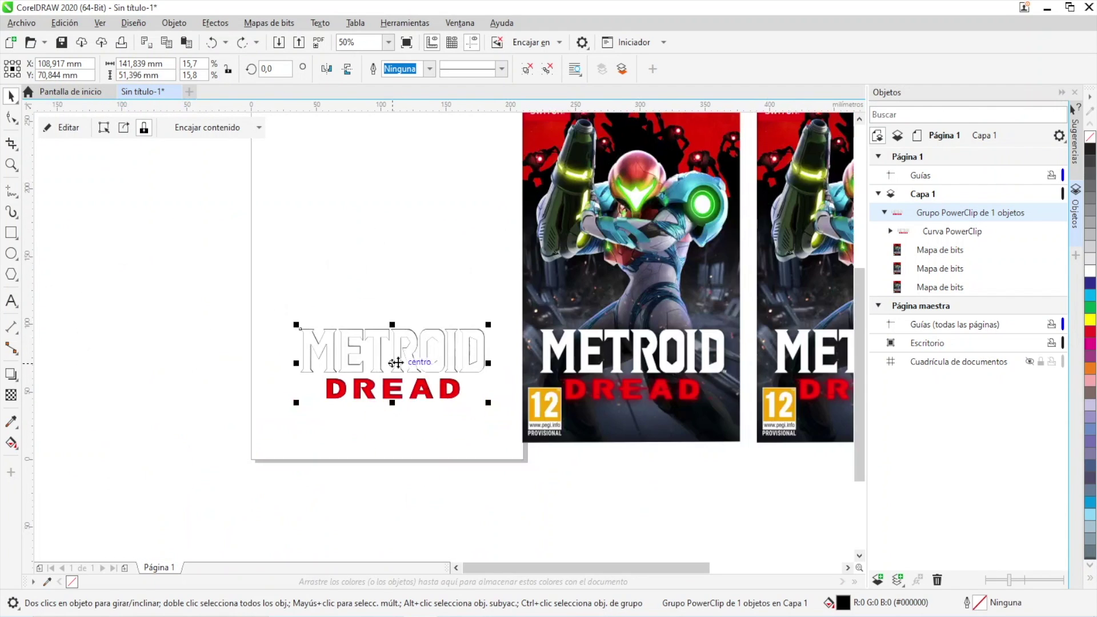
pyautogui.scroll(-2, 396, 362)
pyautogui.scroll(4, 431, 338)
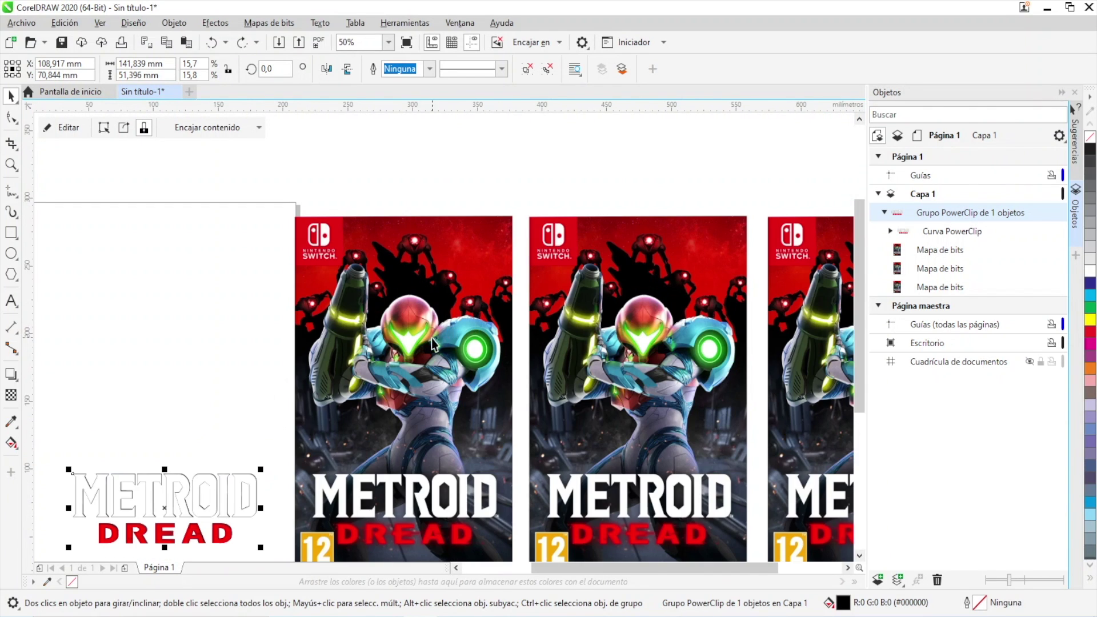
pyautogui.scroll(5, 414, 310)
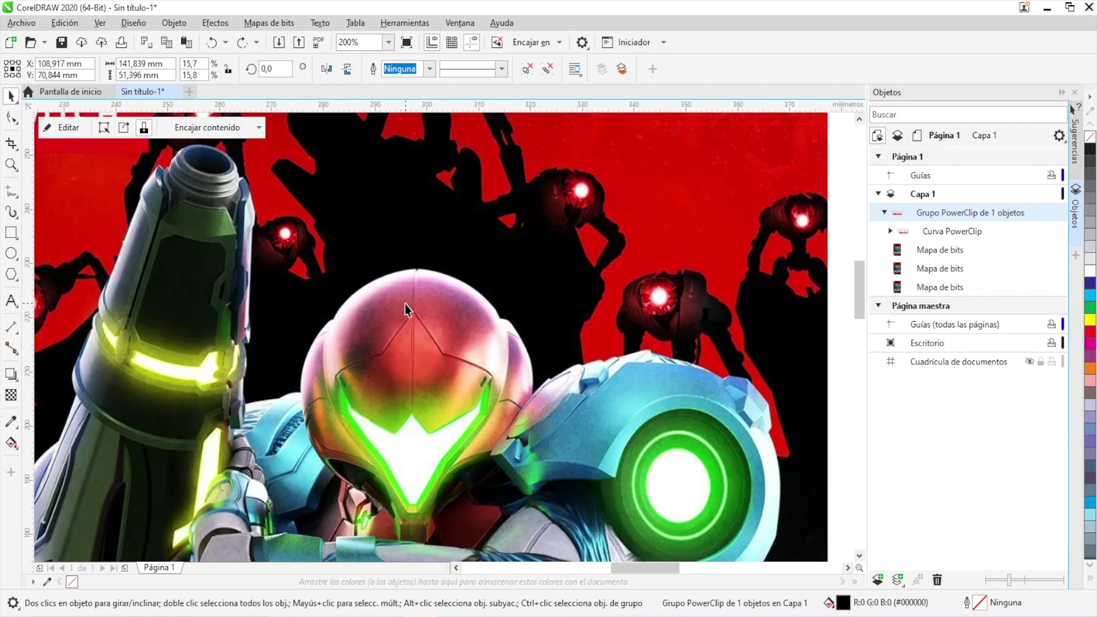
pyautogui.scroll(2, 471, 331)
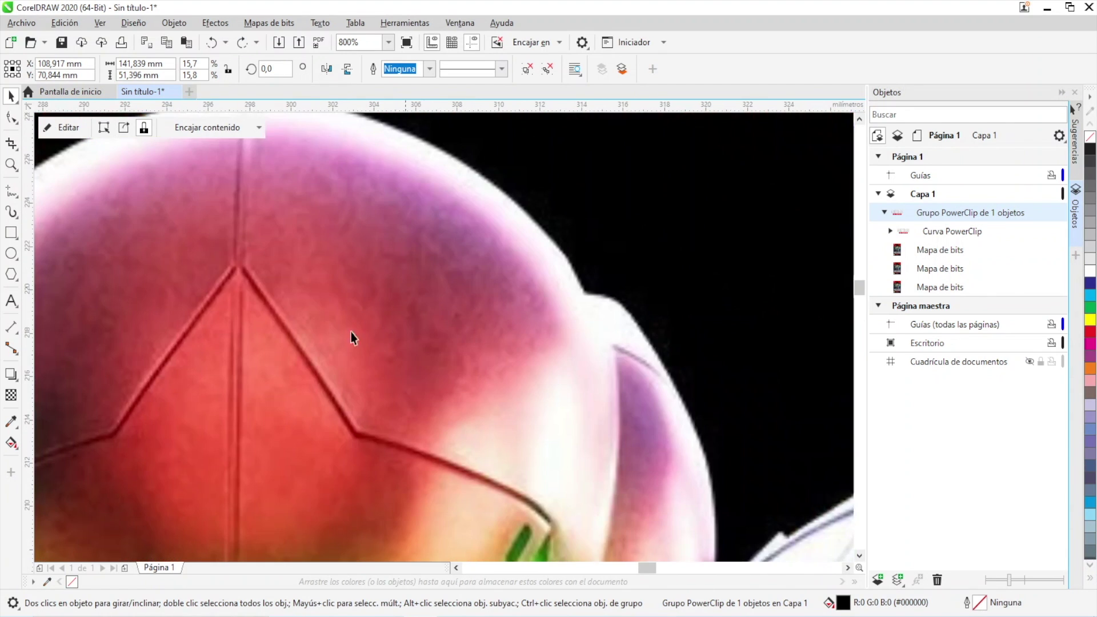
pyautogui.scroll(-2, 351, 332)
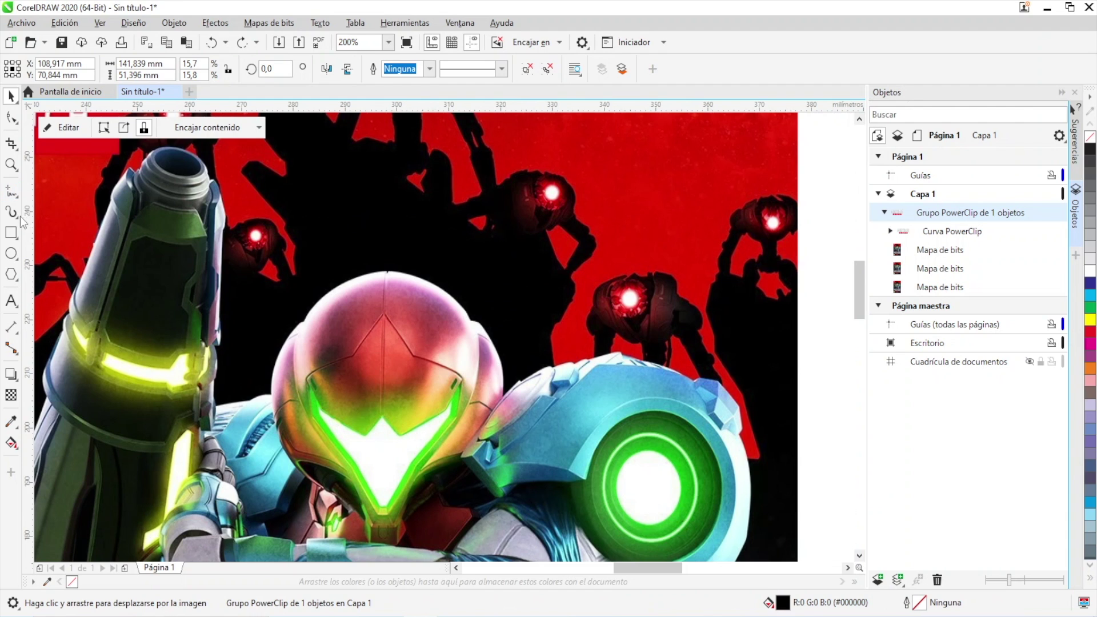
pyautogui.scroll(4, 283, 269)
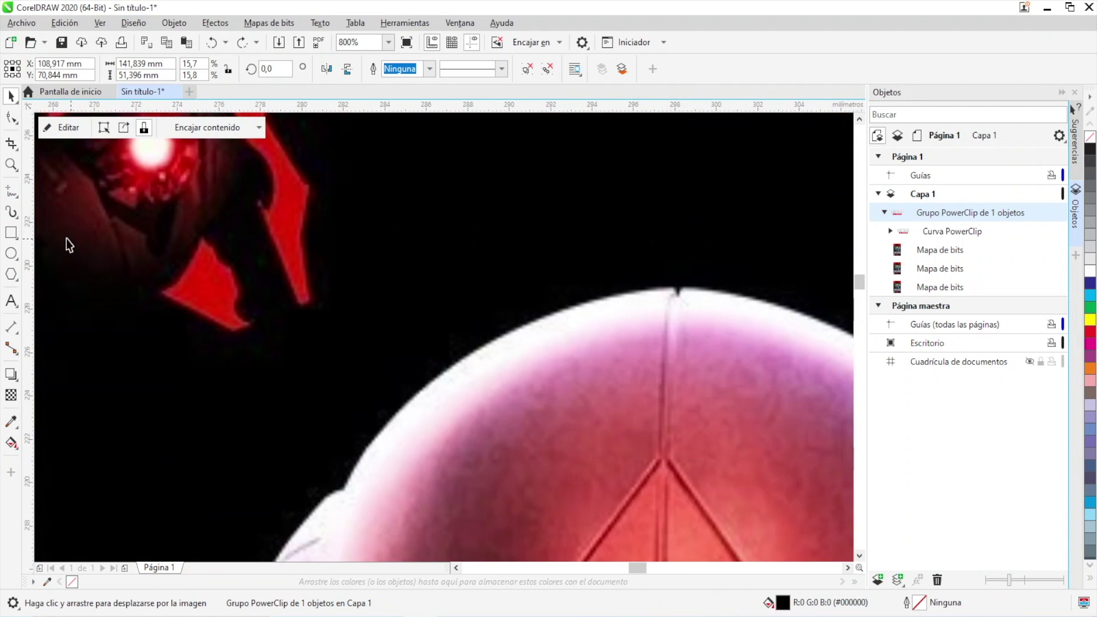
pyautogui.click(10, 190)
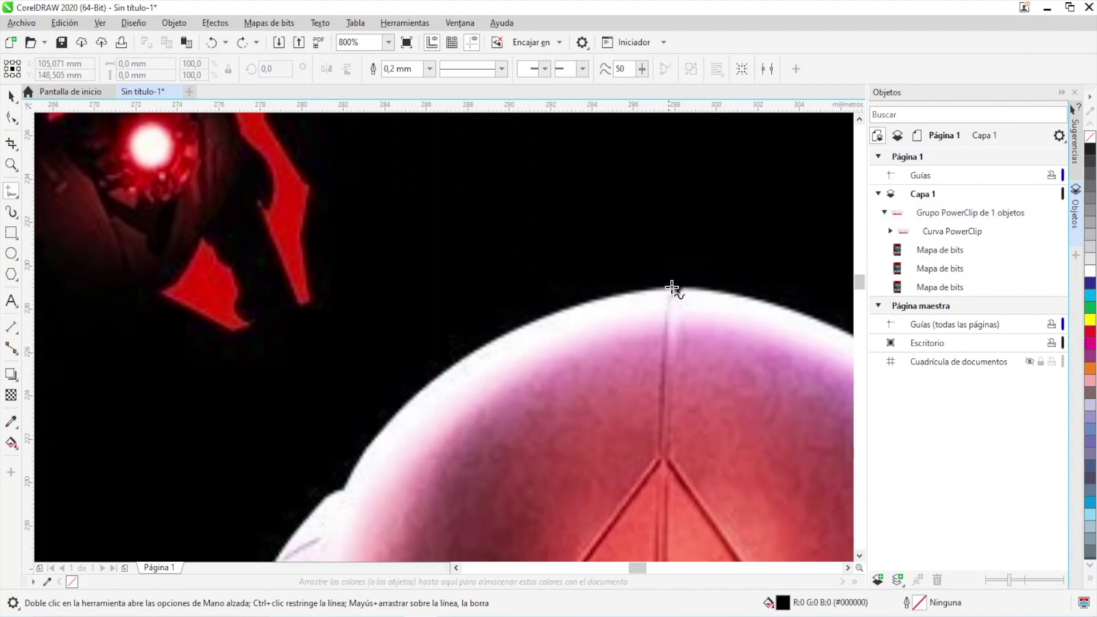
pyautogui.click(336, 492)
pyautogui.moveTo(338, 456)
pyautogui.mouseDown()
pyautogui.moveTo(392, 379)
pyautogui.moveTo(541, 277)
pyautogui.mouseUp()
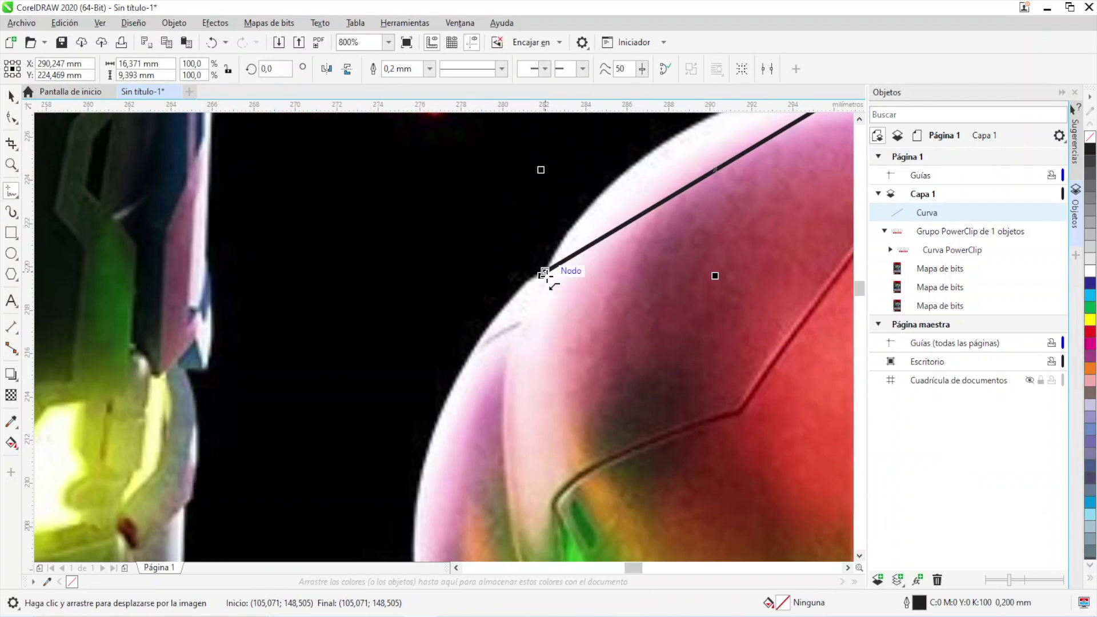
pyautogui.click(544, 271)
pyautogui.scroll(-3, 490, 240)
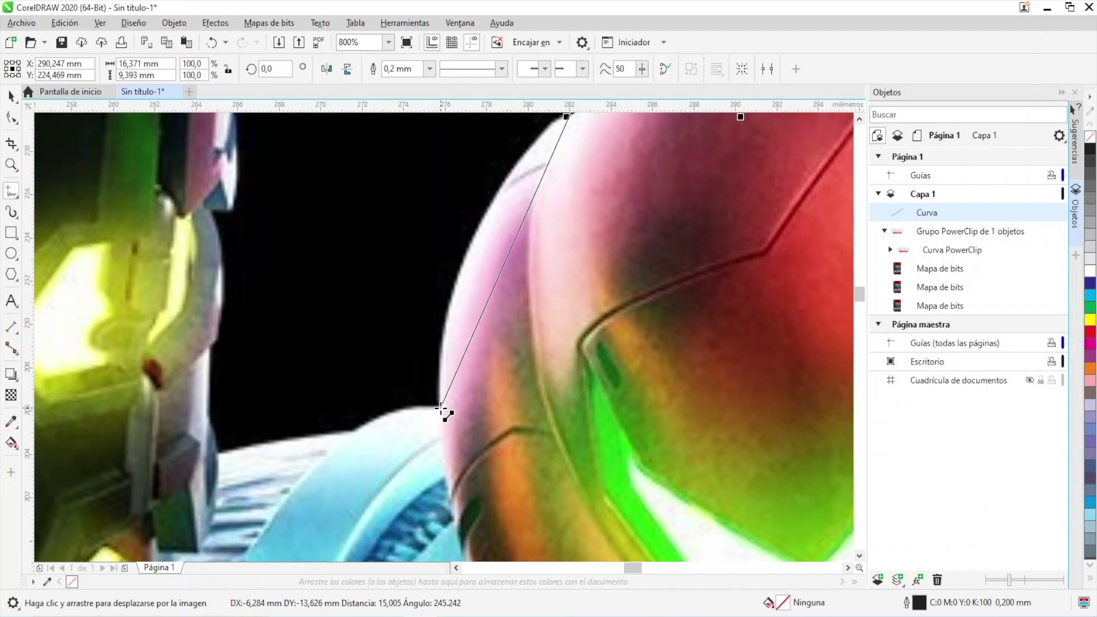
pyautogui.click(437, 410)
# Draw a separate two-segment freehand line along the shoulder's upper edge from the helmet to the arm cannon, about 10.8 mm wide.
pyautogui.moveTo(442, 404); pyautogui.dragTo(351, 440)
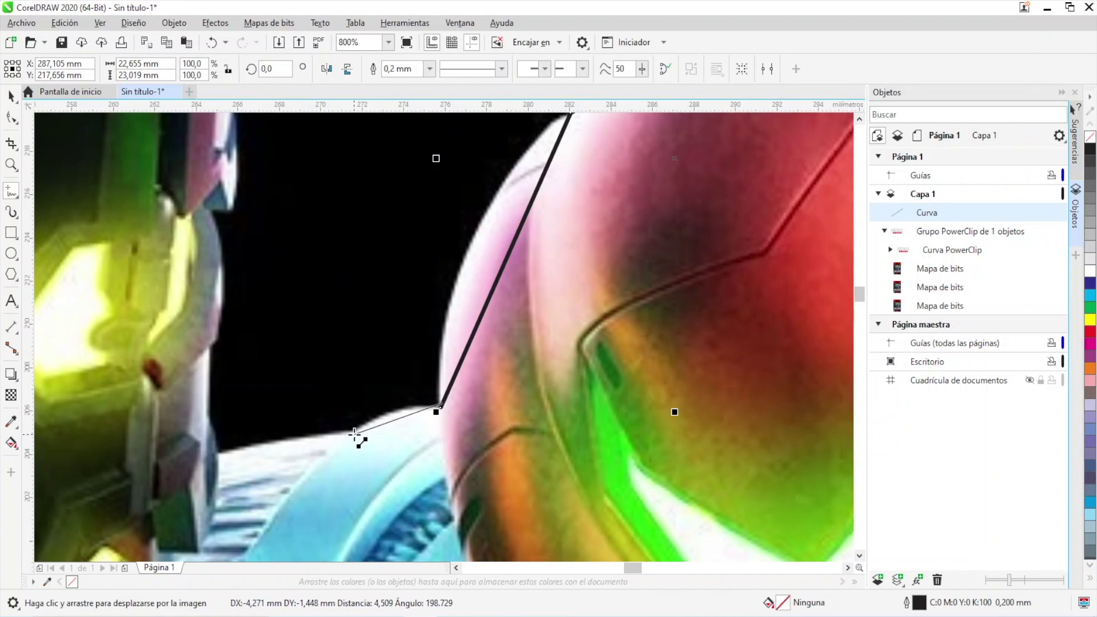
pyautogui.click(351, 437)
pyautogui.hotkey('ctrl', 'z')
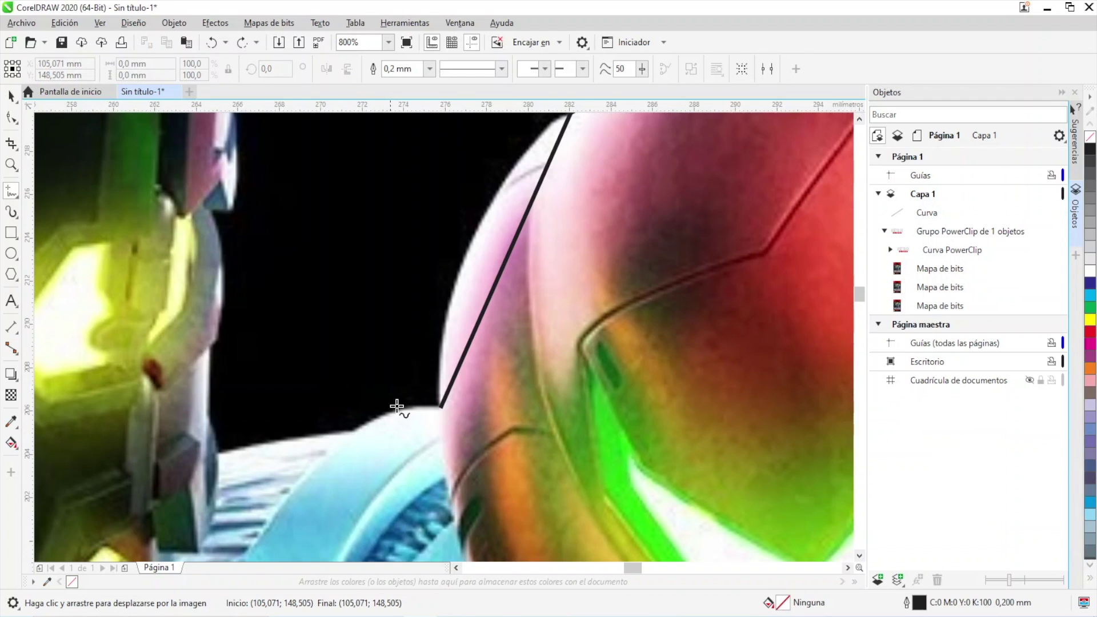
pyautogui.moveTo(441, 408)
pyautogui.mouseDown()
pyautogui.moveTo(358, 439)
pyautogui.moveTo(212, 453)
pyautogui.mouseUp()
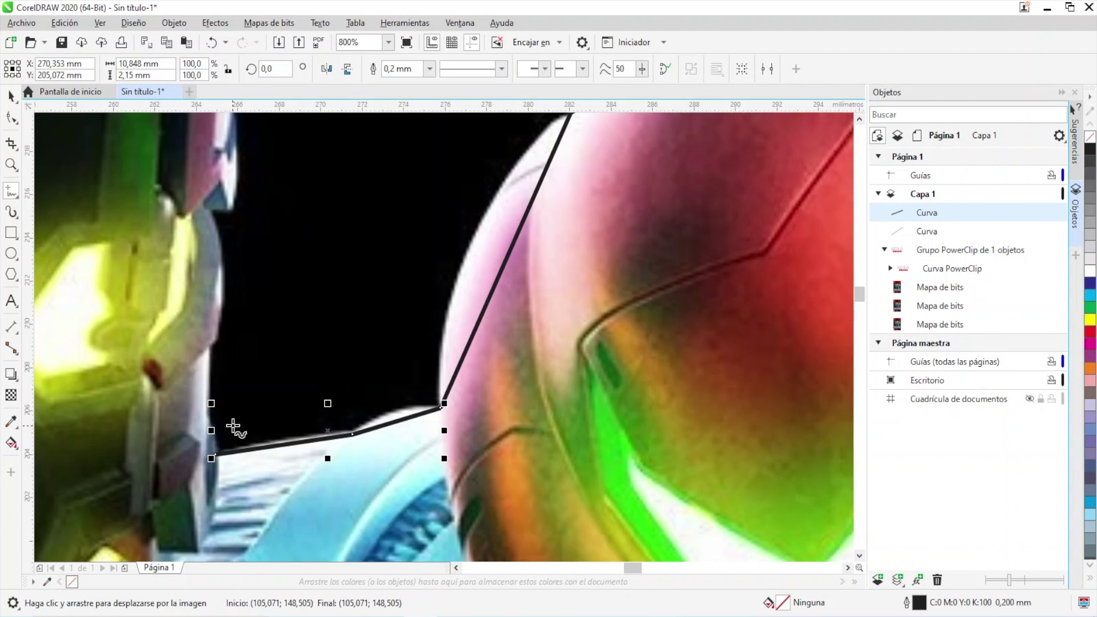
# Convert the selected shoulder line to curve segments with the Shape tool.
pyautogui.scroll(-3, 233, 429)
pyautogui.scroll(3, 324, 356)
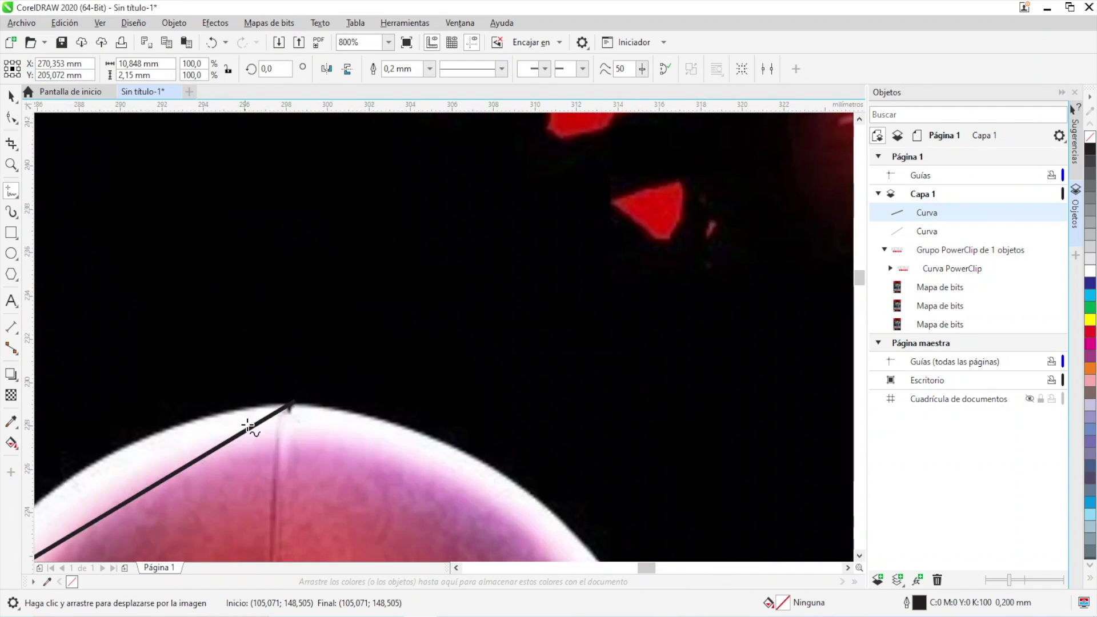
pyautogui.scroll(-1, 257, 423)
pyautogui.moveTo(267, 423); pyautogui.dragTo(446, 337)
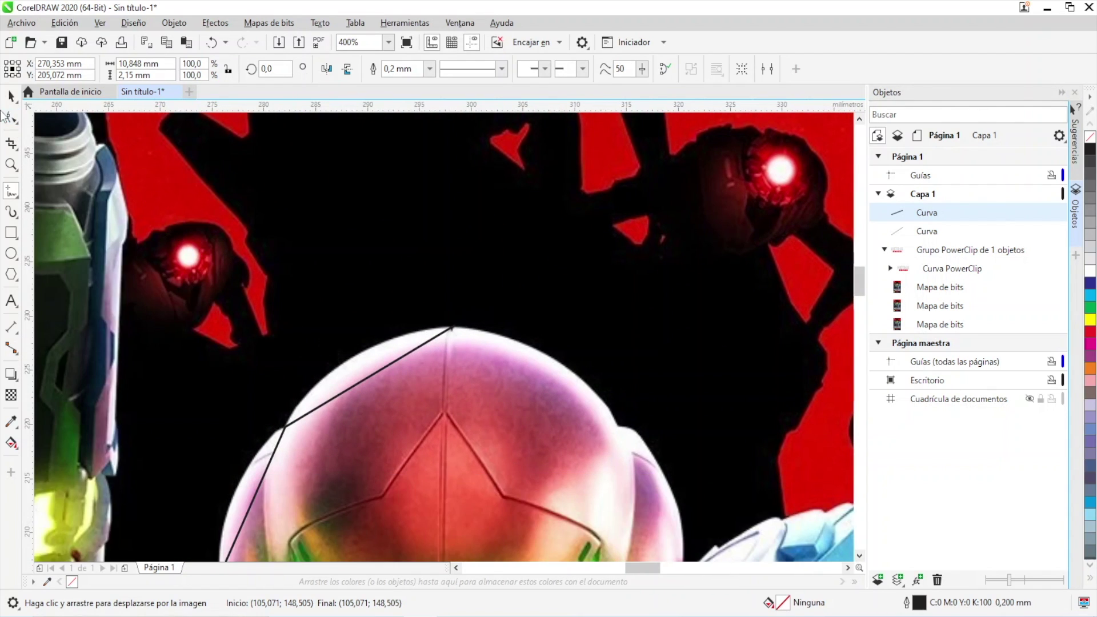
pyautogui.click(12, 118)
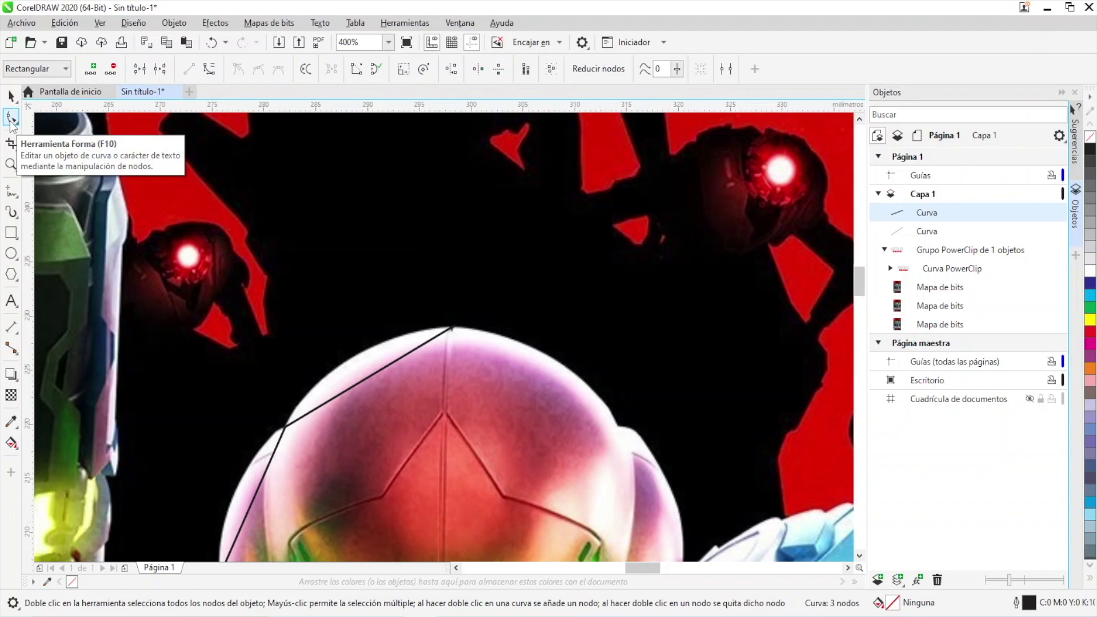
pyautogui.rightClick(369, 377)
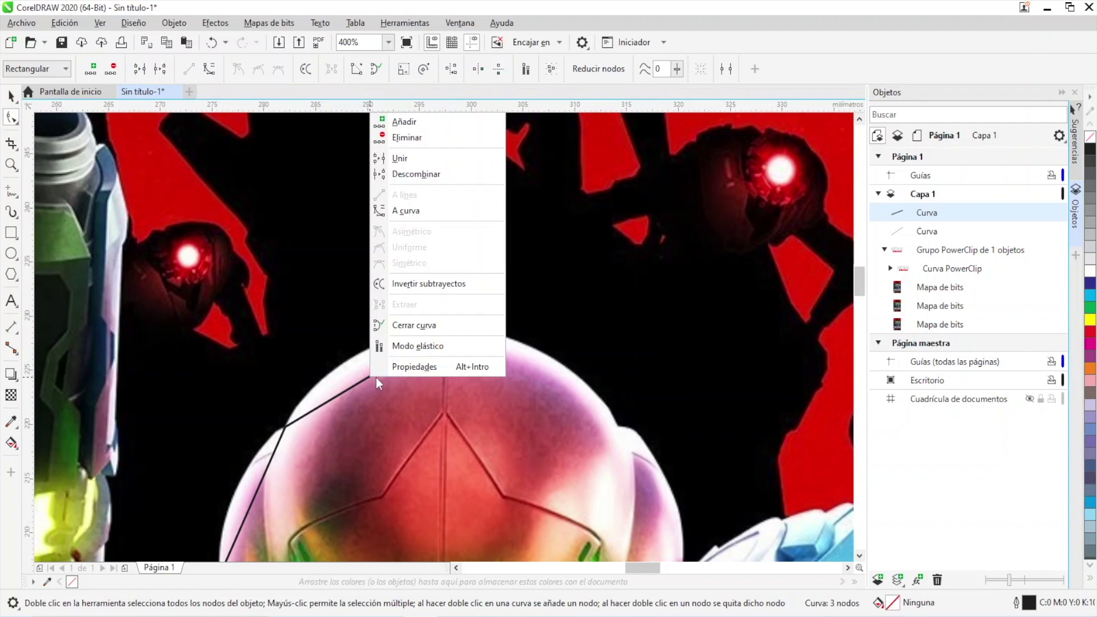
pyautogui.click(413, 211)
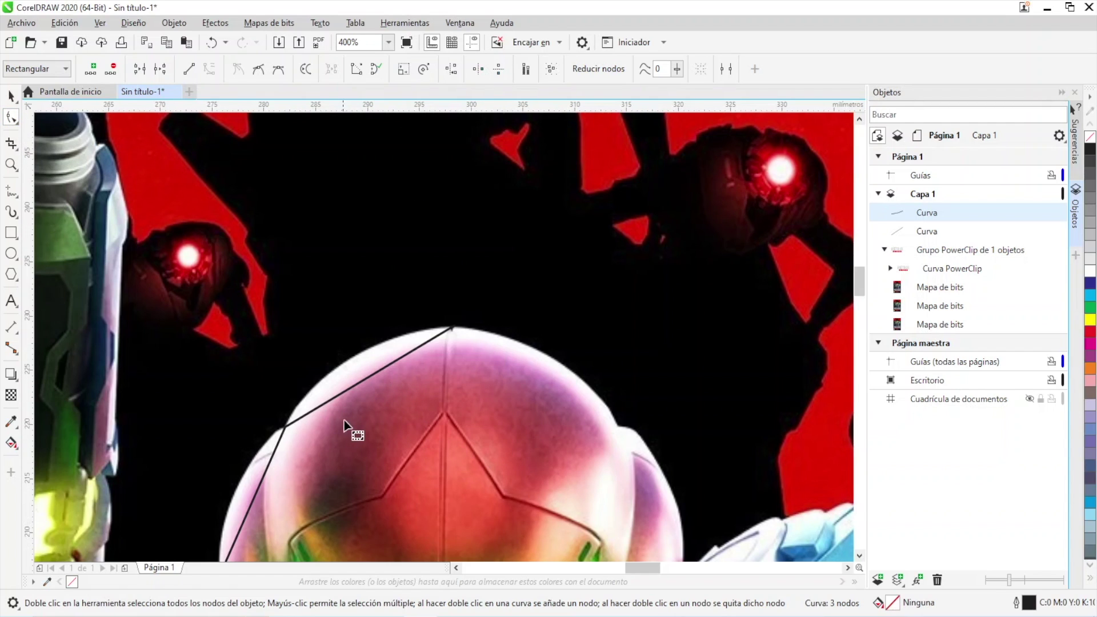
# Convert the upper segment of the helmet line to a curve and bend it outward to follow the helmet's rounded outline.
pyautogui.click(364, 385)
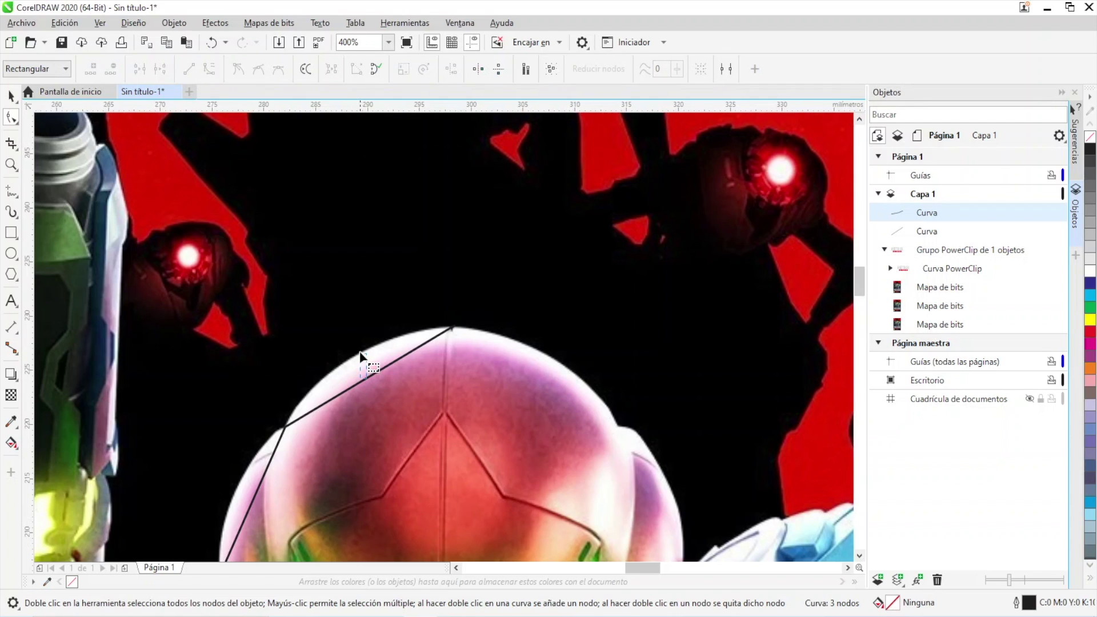
pyautogui.click(369, 374)
pyautogui.moveTo(369, 376); pyautogui.dragTo(355, 359)
pyautogui.hotkey('ctrl', 'z')
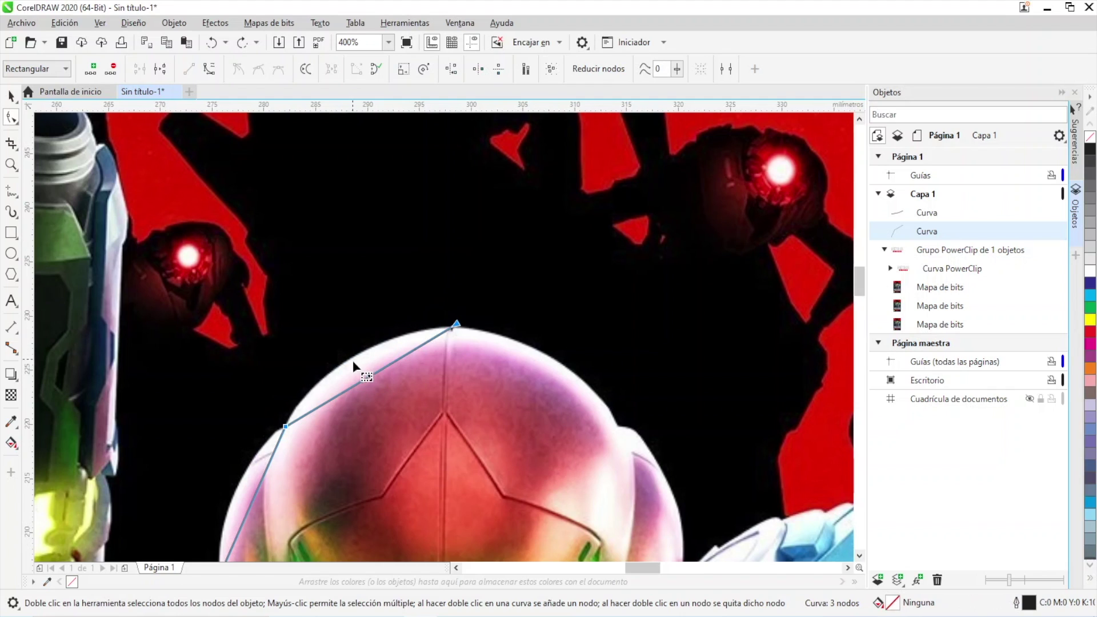
pyautogui.rightClick(370, 373)
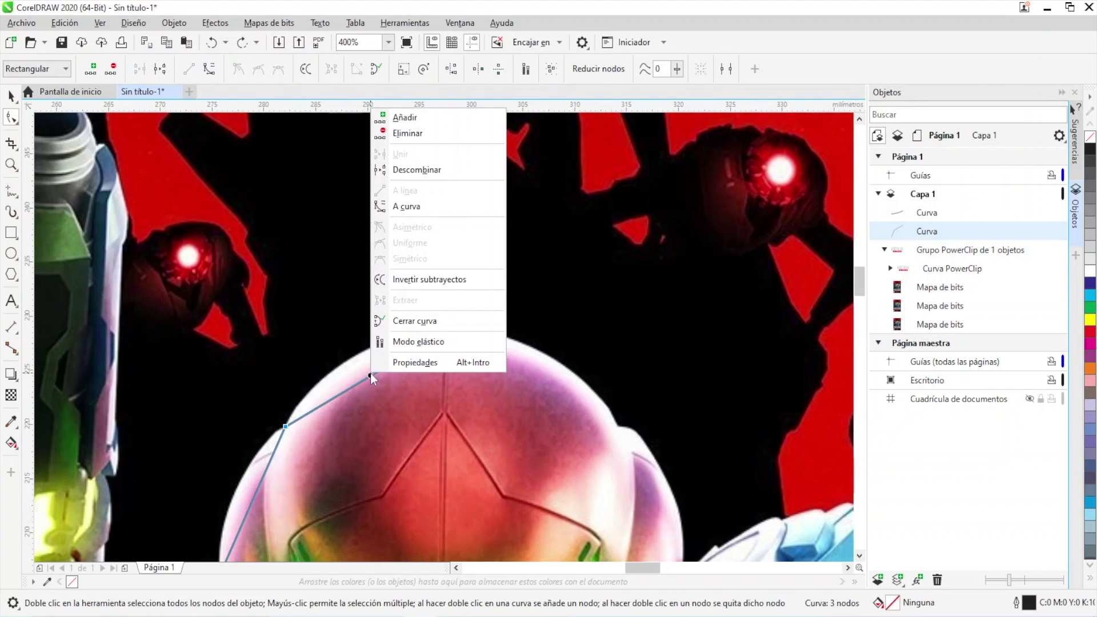
pyautogui.click(390, 216)
pyautogui.moveTo(366, 378); pyautogui.dragTo(351, 359)
pyautogui.scroll(-3, 315, 404)
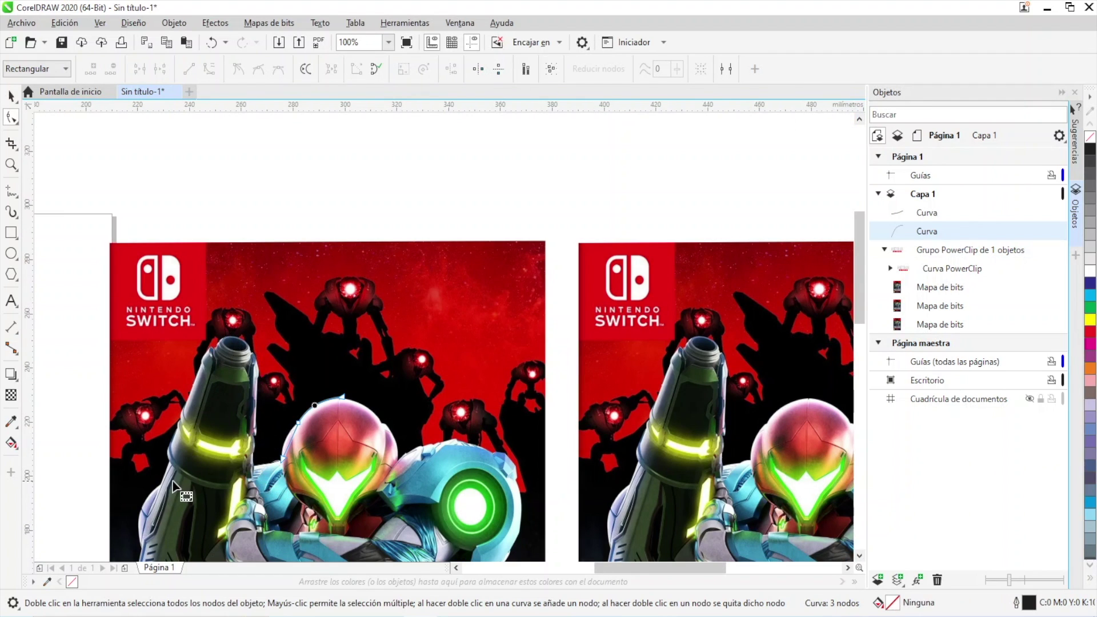
pyautogui.scroll(-1, 172, 491)
pyautogui.moveTo(235, 471); pyautogui.dragTo(308, 326)
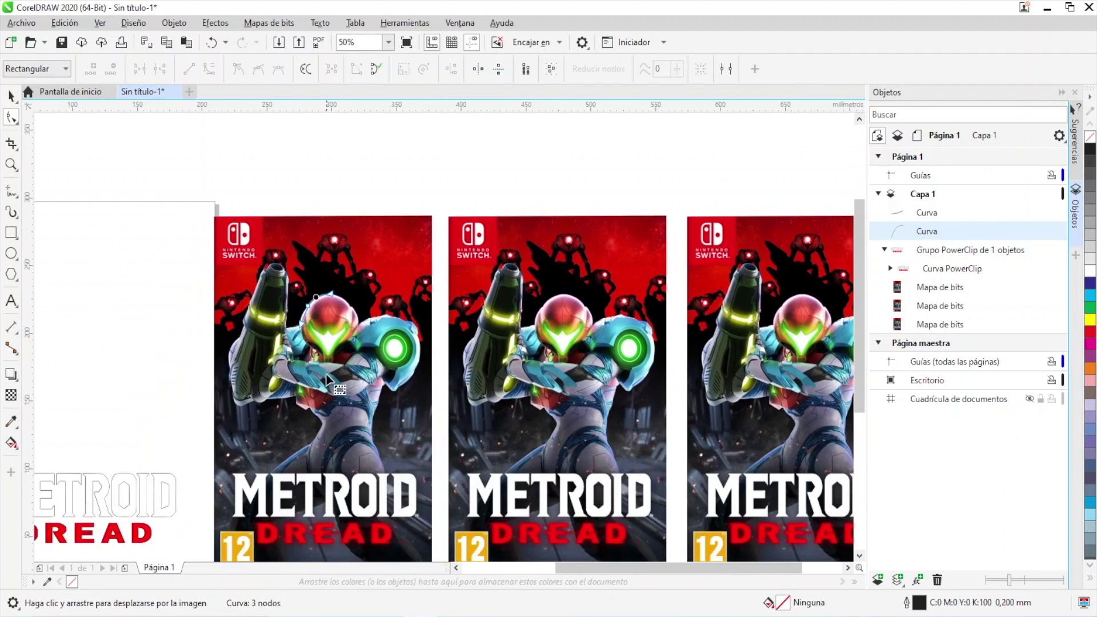
# Delete both traced curves, the helmet outline and the shoulder line, from the nearest cover.
pyautogui.scroll(2, 309, 326)
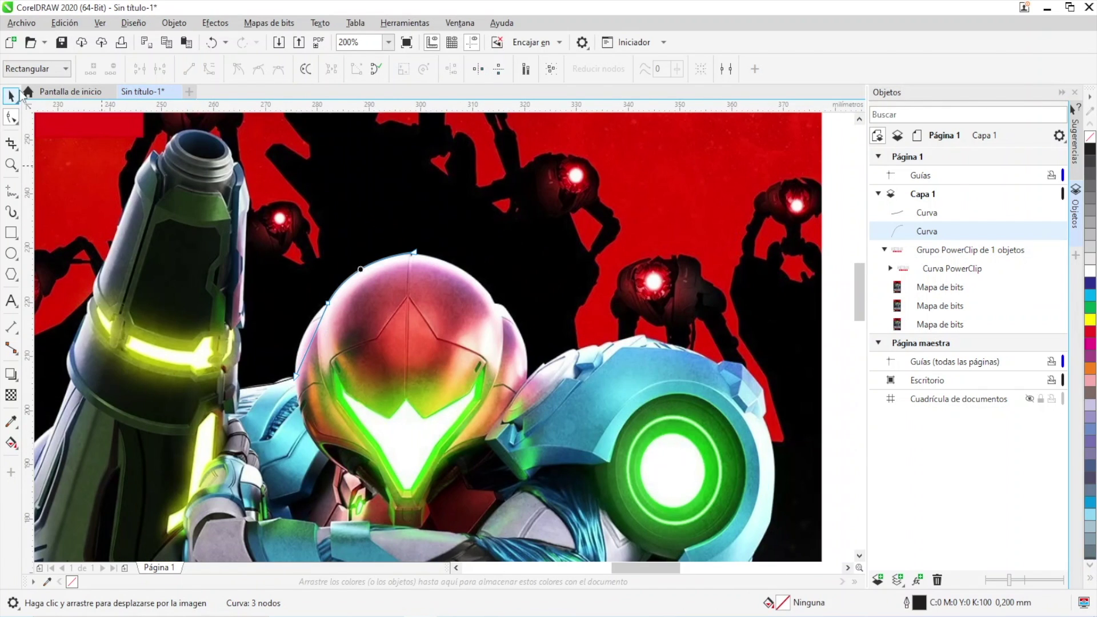
pyautogui.press('space')
pyautogui.scroll(-1, 379, 352)
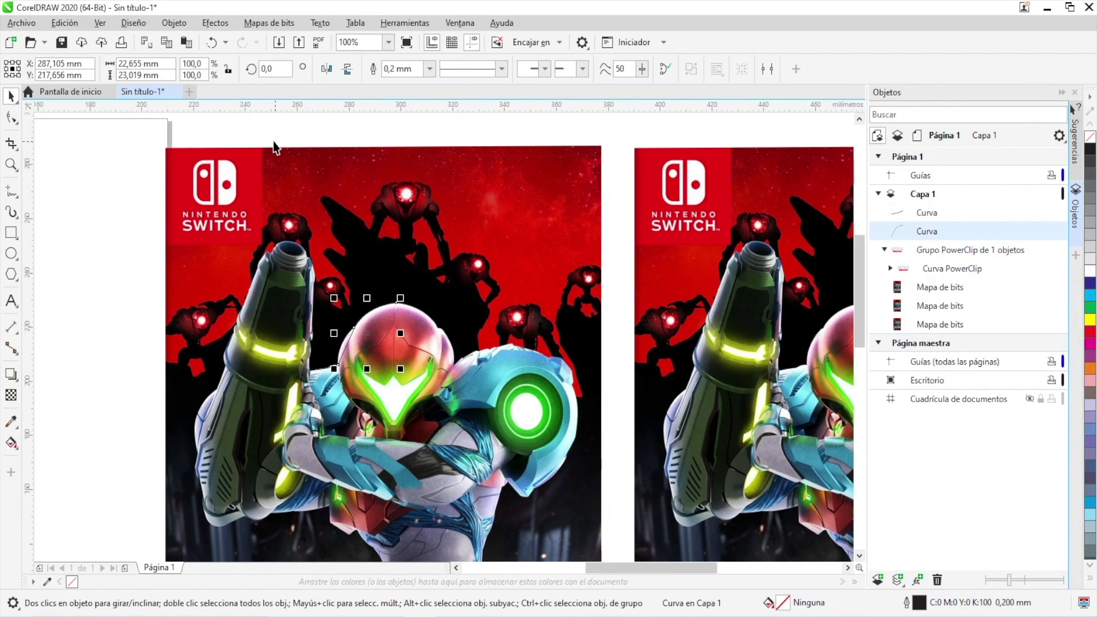
pyautogui.moveTo(273, 141); pyautogui.dragTo(439, 428)
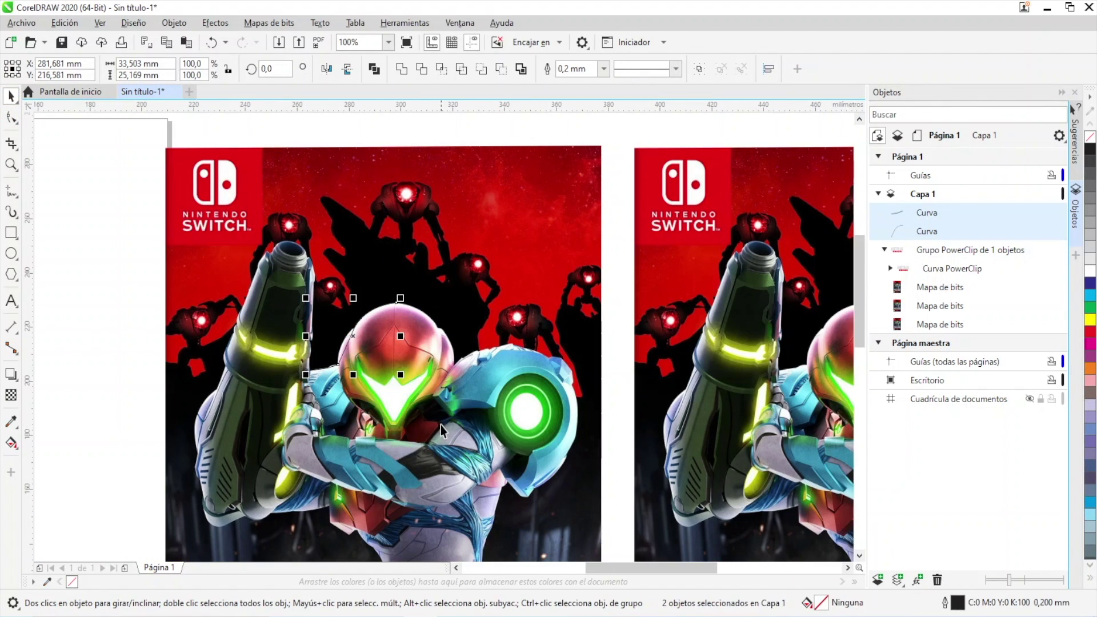
pyautogui.press('Delete')
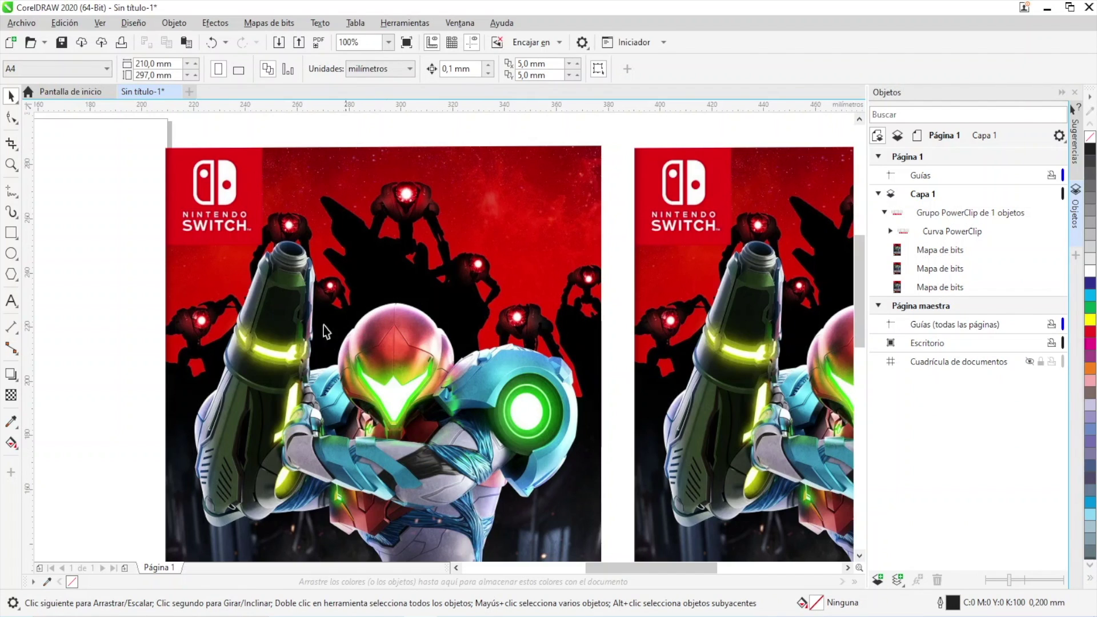
# Switch to Chrome and run a Google image search for "metroid dread png".
pyautogui.hotkey('alt', 'Tab')
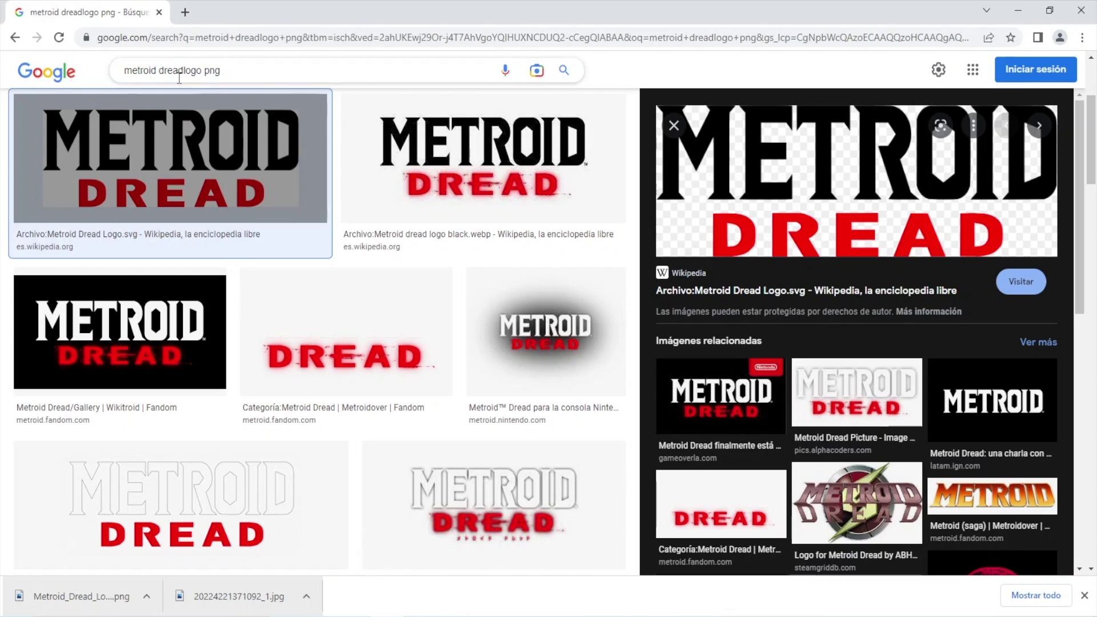
pyautogui.moveTo(184, 71); pyautogui.dragTo(228, 71)
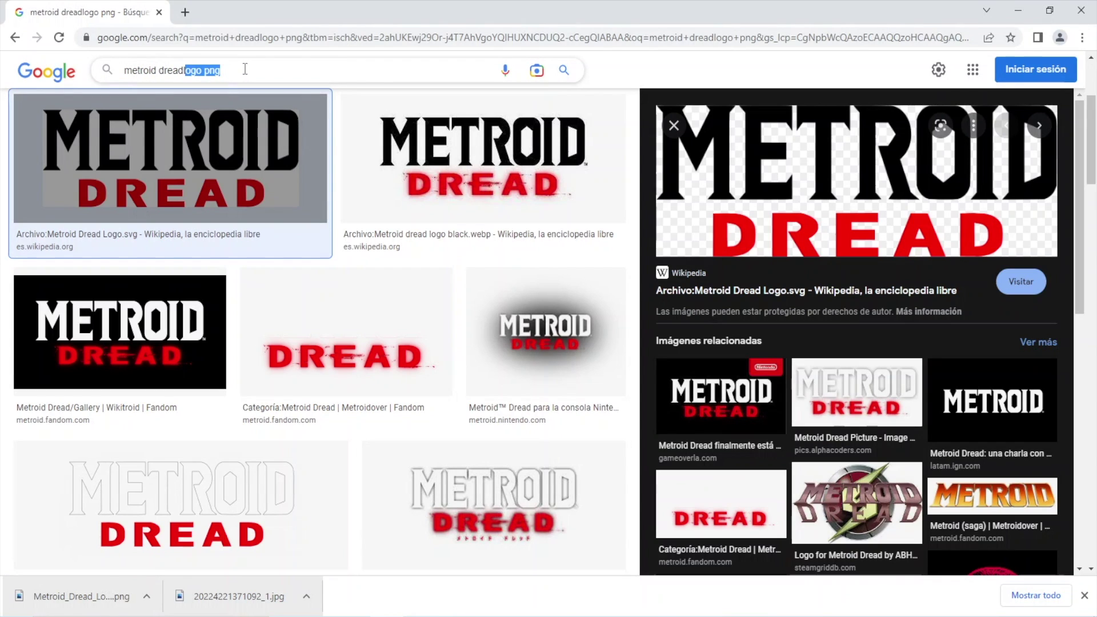
pyautogui.press('BackSpace')
pyautogui.write('png')
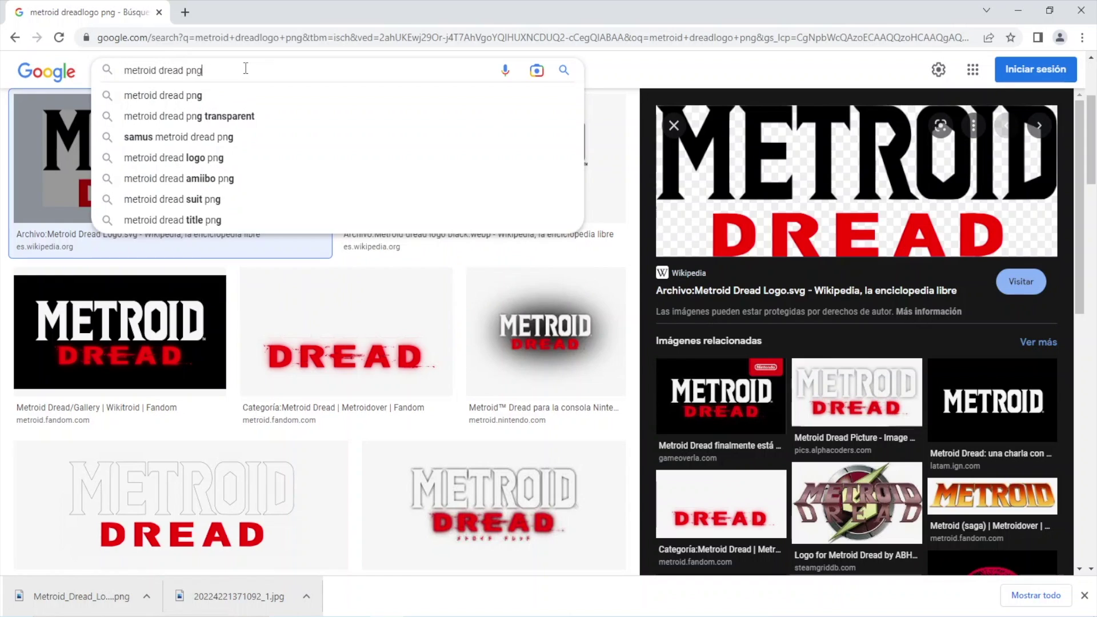
pyautogui.press('Return')
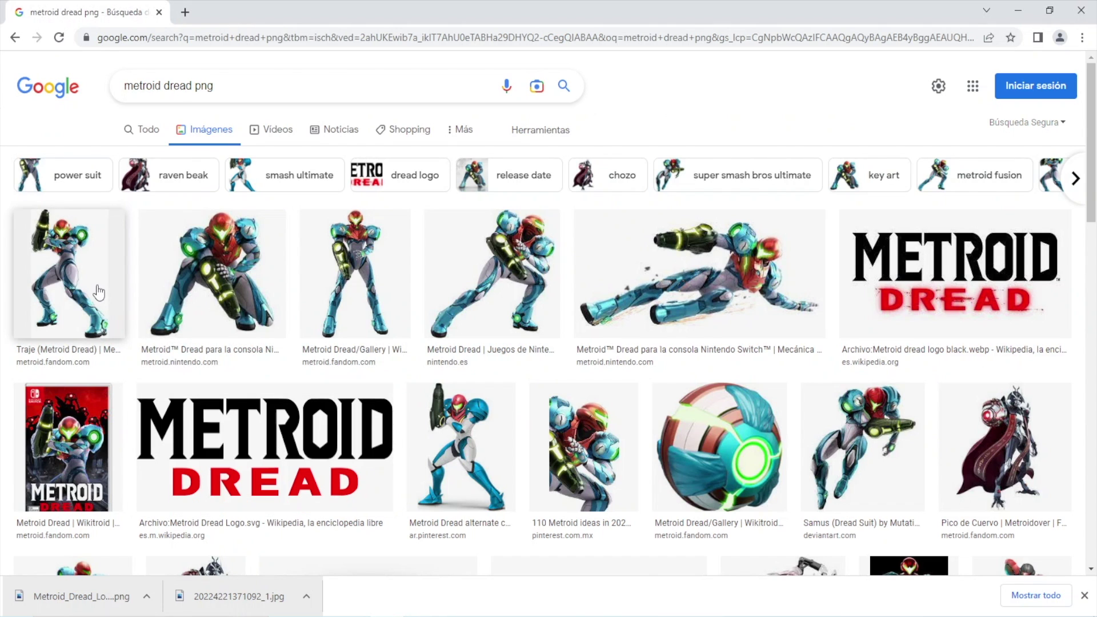
# Open the Fandom page "Traje (Metroid Dread)" from the first image result and go to its suit artwork.
pyautogui.click(98, 293)
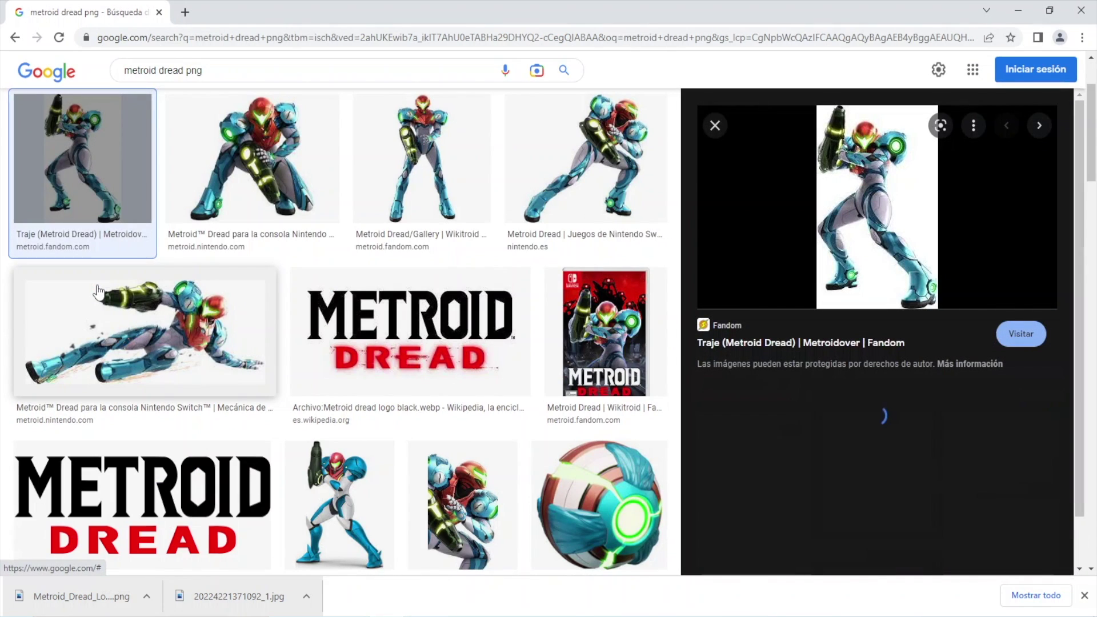
pyautogui.click(854, 226)
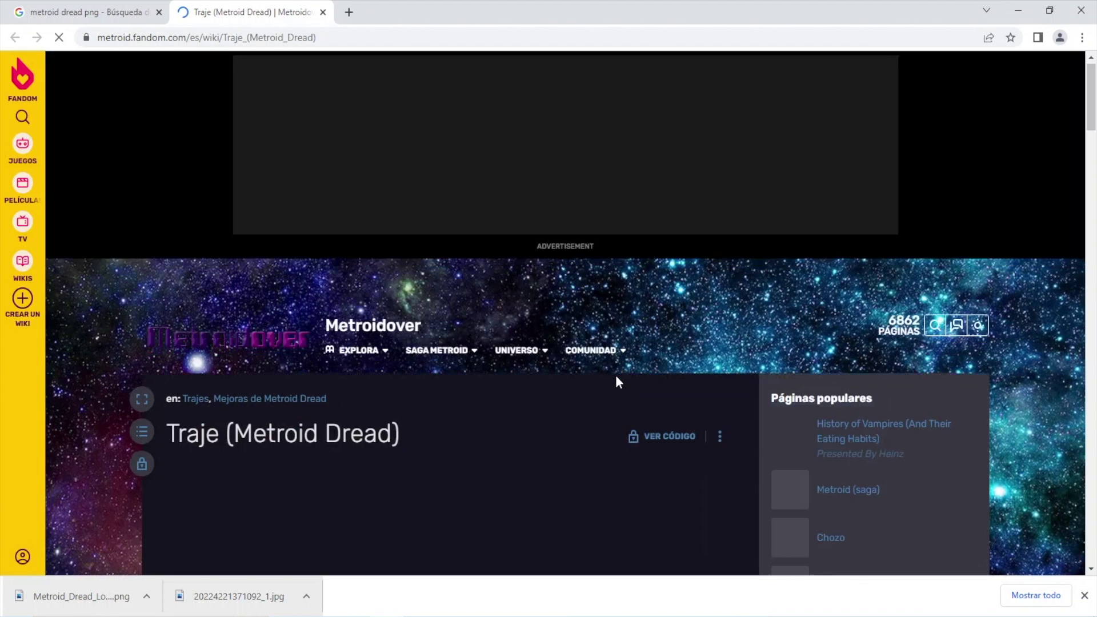
pyautogui.scroll(-8, 615, 376)
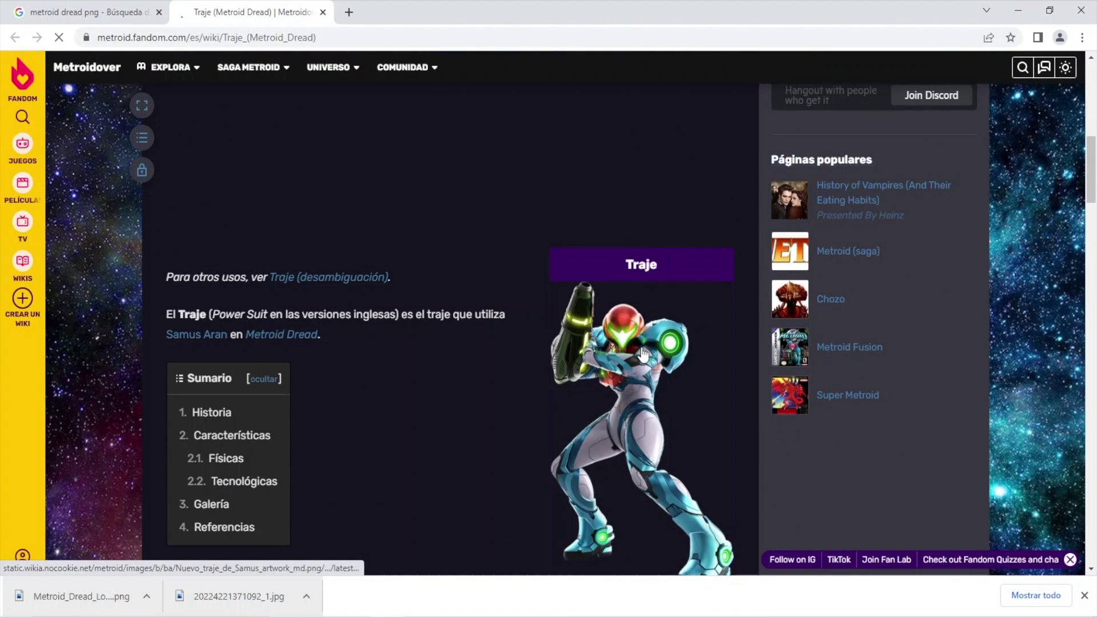
pyautogui.scroll(-7, 641, 348)
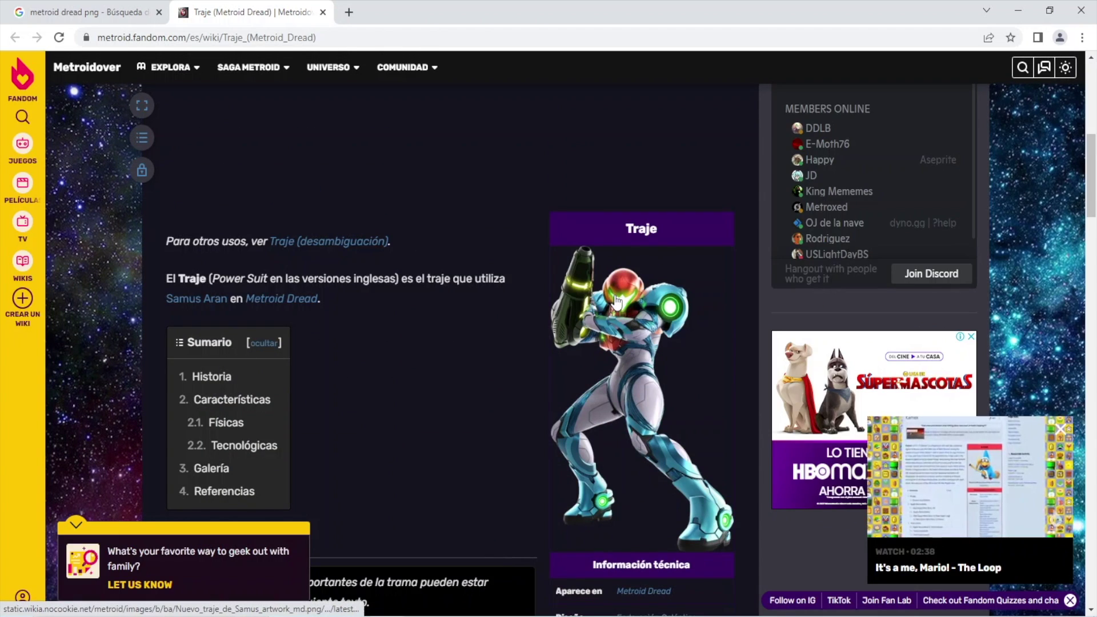
# Save the suit artwork to Descargas as Nuevo_traje_de_Samus_artwork_md.webp.
pyautogui.rightClick(616, 295)
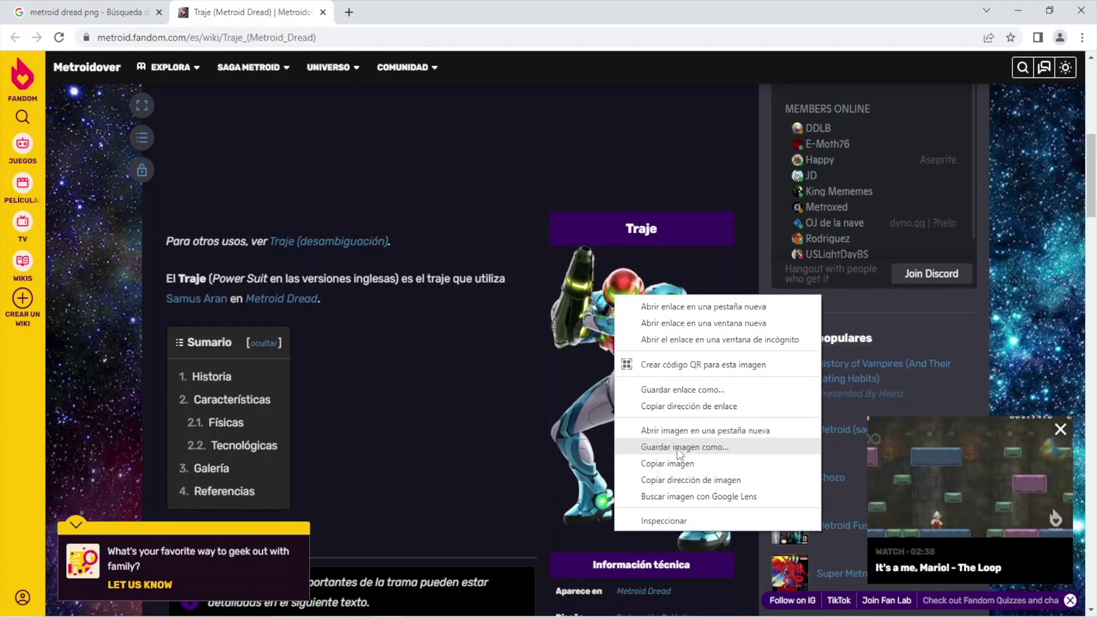
pyautogui.click(657, 447)
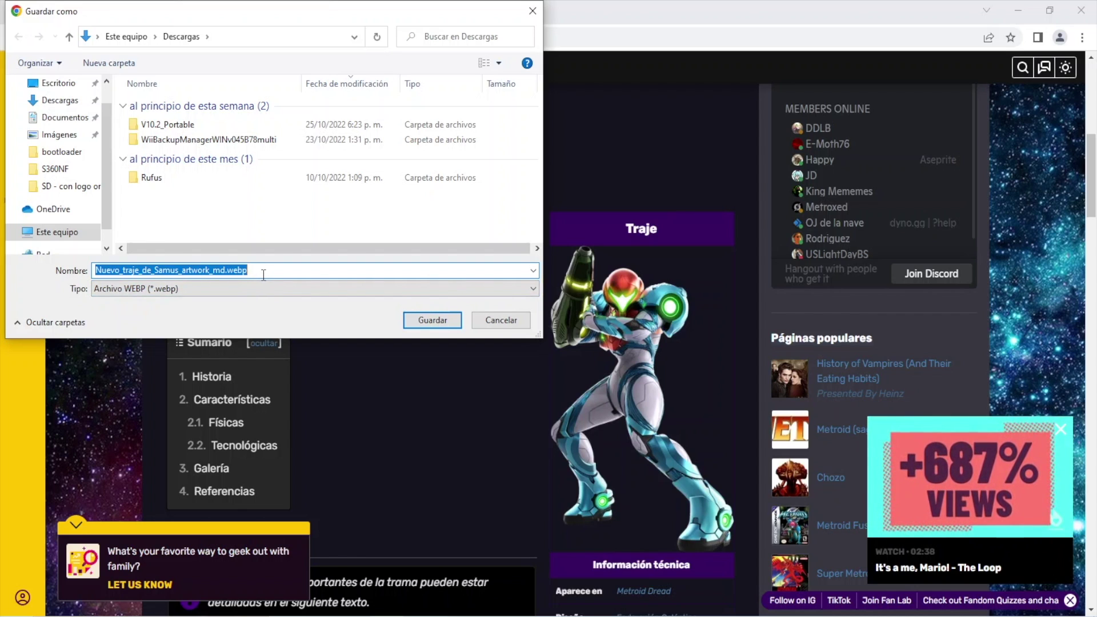
pyautogui.click(439, 318)
# Search for "webp a png" in a new tab and open the Convertio WEBP to PNG converter.
pyautogui.click(351, 12)
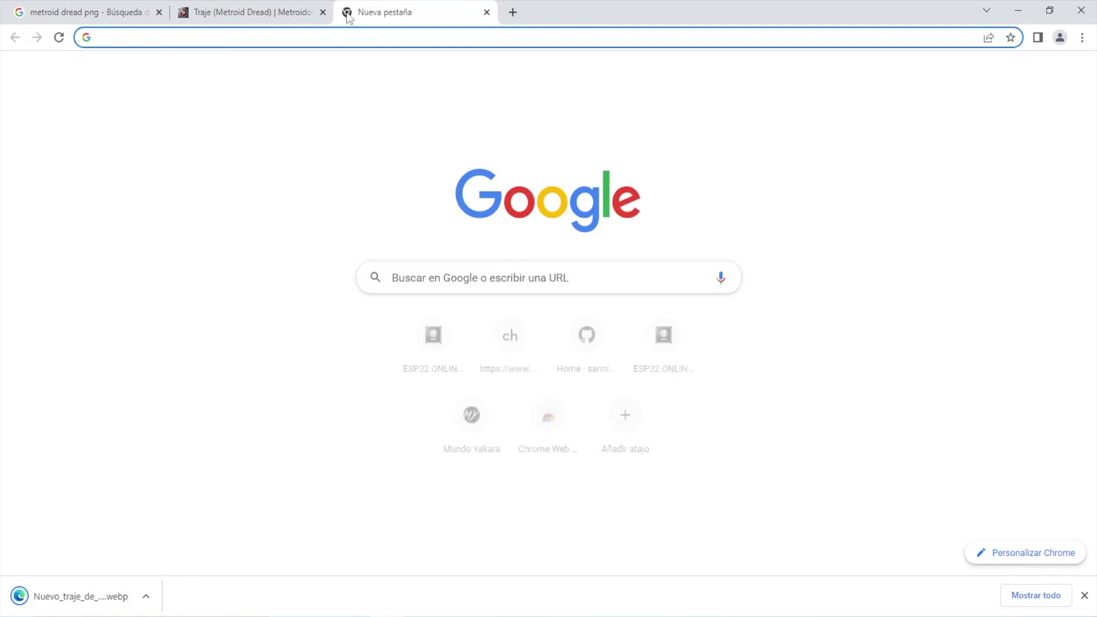
pyautogui.write('web')
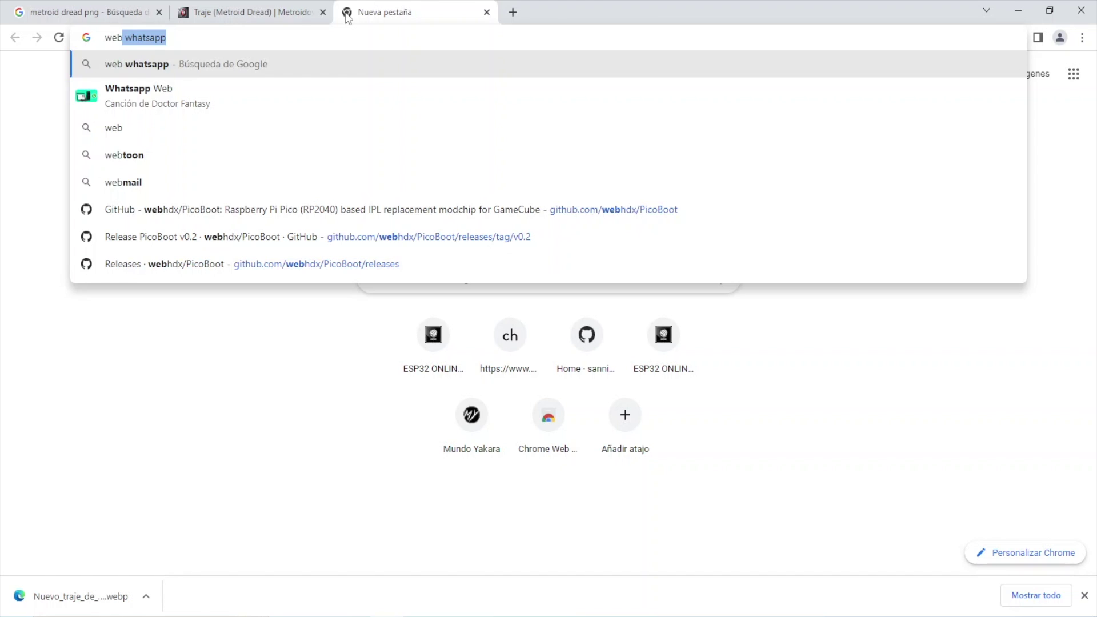
pyautogui.write('p a p')
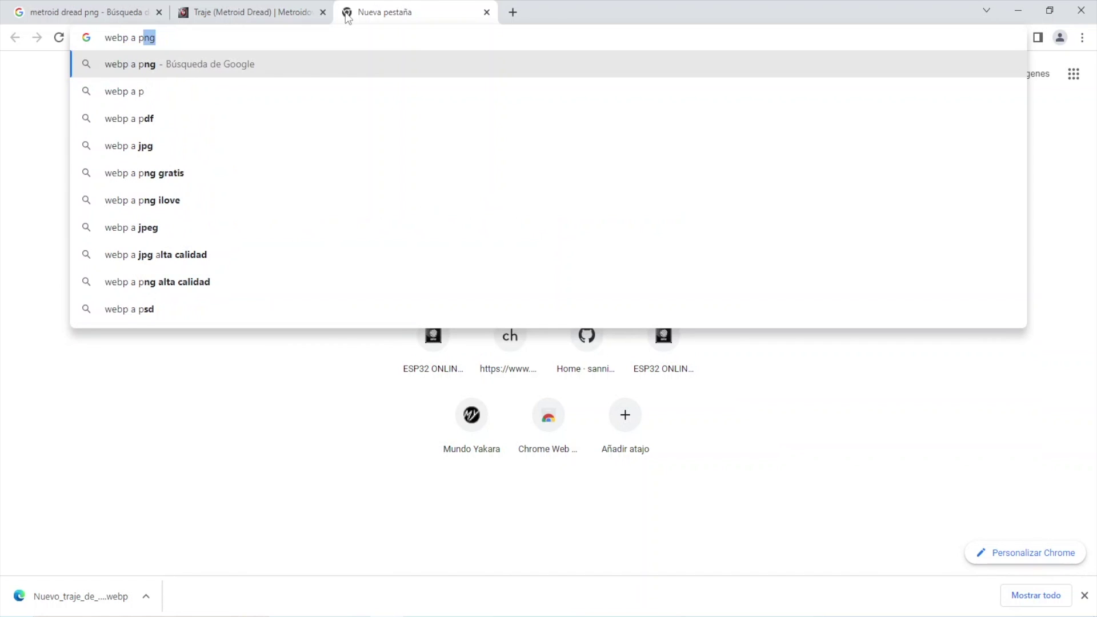
pyautogui.press('Return')
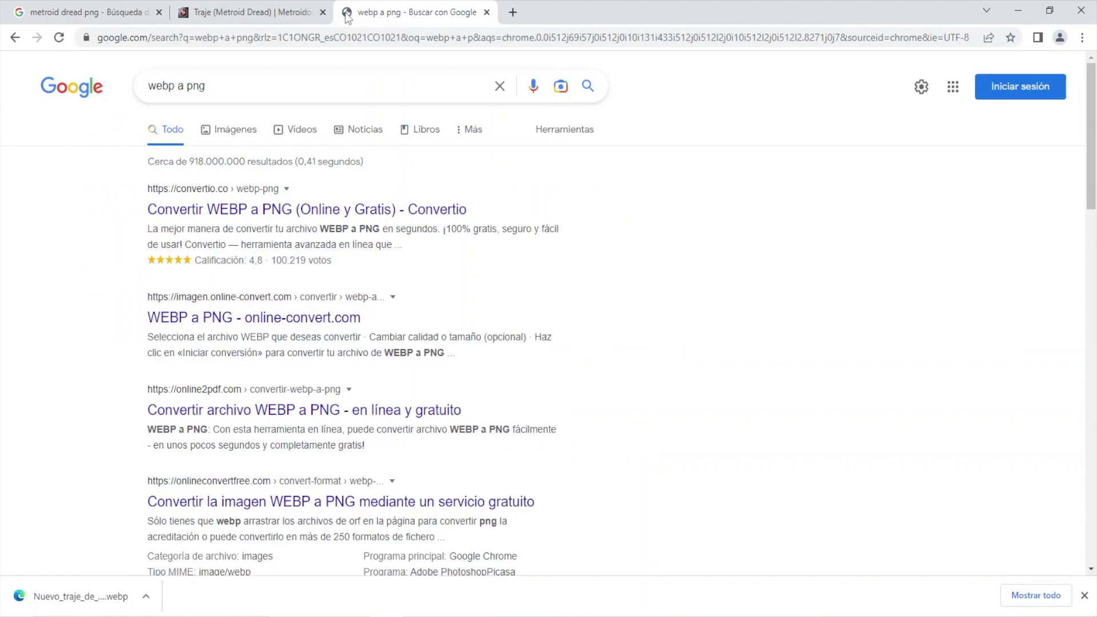
pyautogui.click(264, 212)
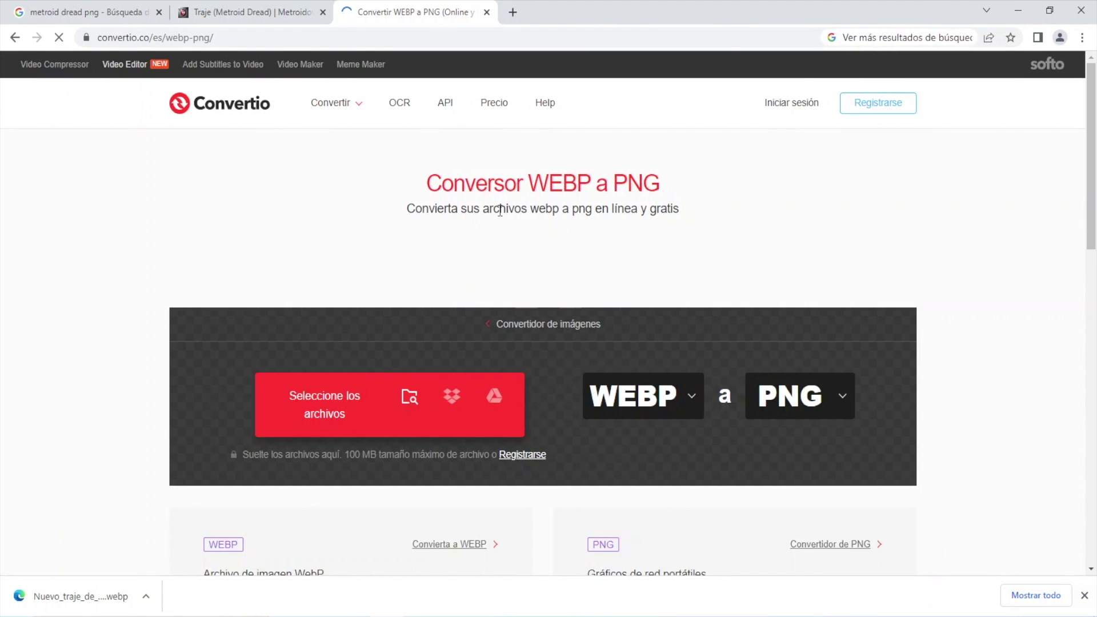
# Convert the downloaded Nuevo_traje_de_Samus_artwork_md.webp to PNG in Convertio and download the result.
pyautogui.scroll(-1, 444, 387)
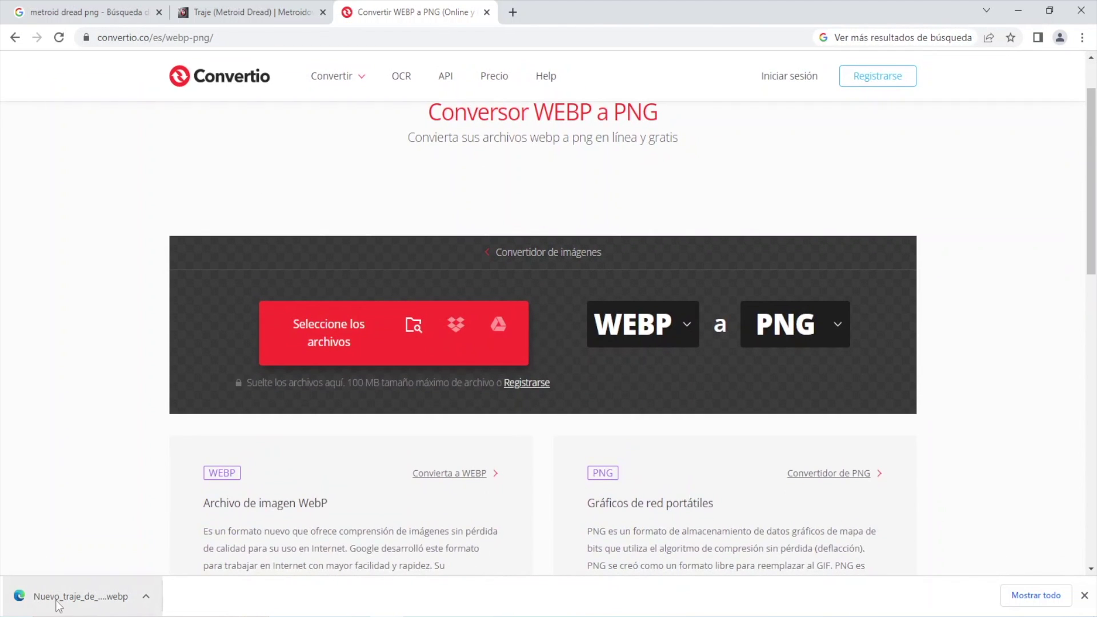
pyautogui.moveTo(80, 596); pyautogui.dragTo(330, 345)
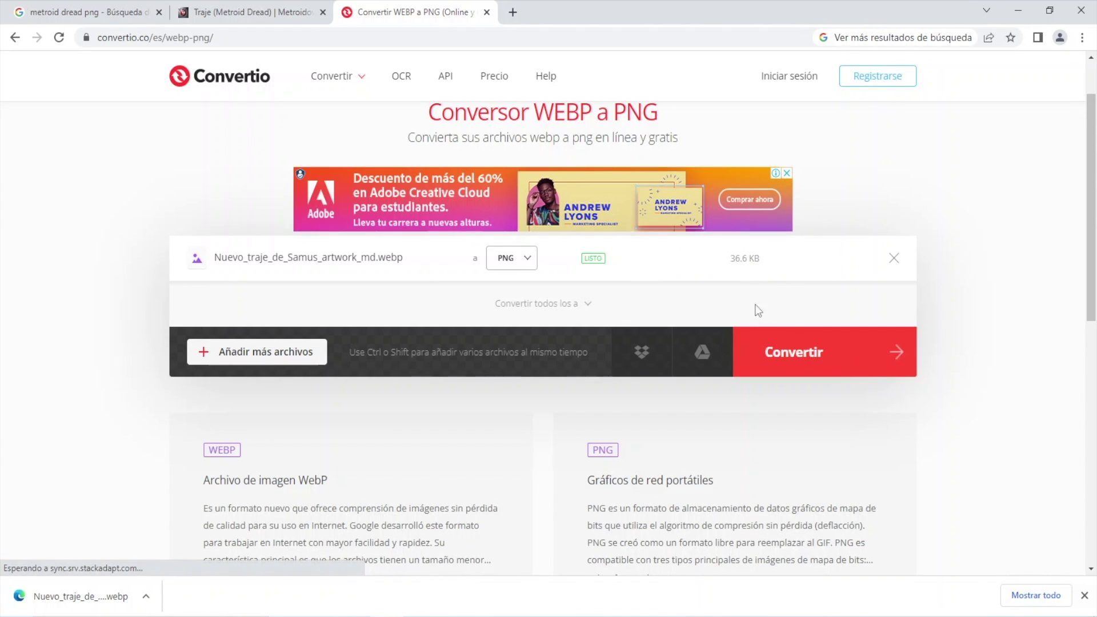
pyautogui.click(803, 355)
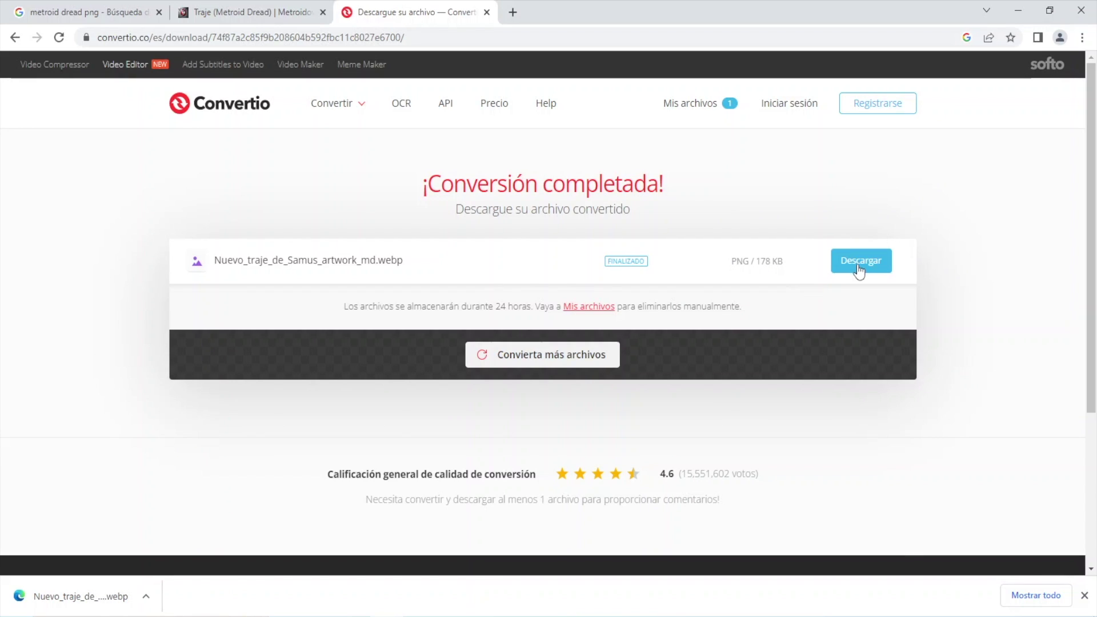
pyautogui.click(860, 271)
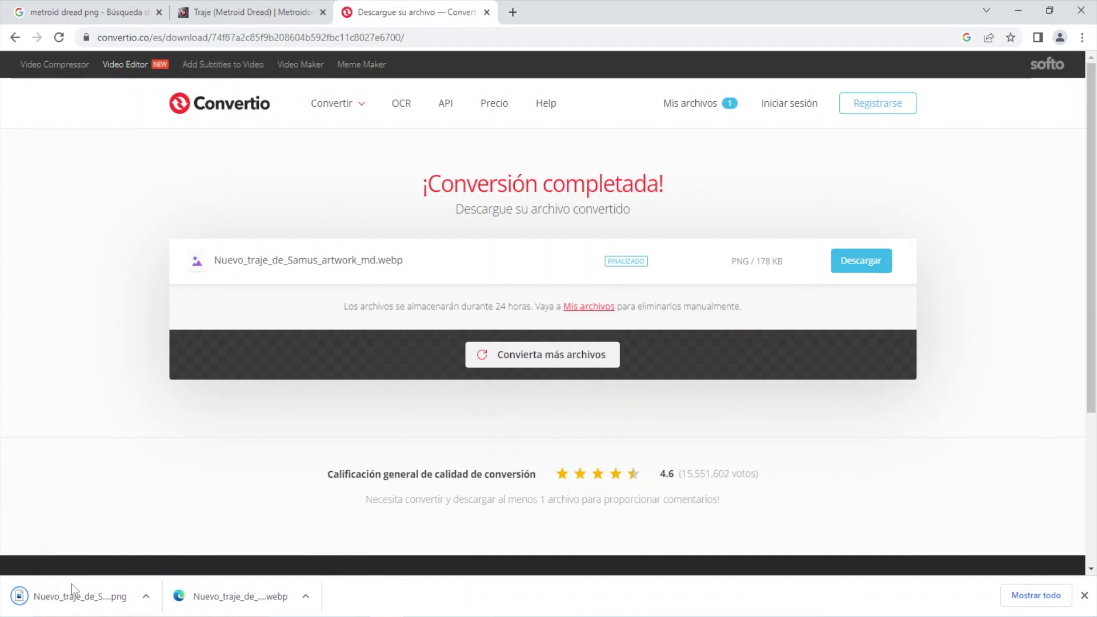
# Import the downloaded Samus PNG into the CorelDRAW document and move it over the first two covers.
pyautogui.moveTo(71, 584); pyautogui.dragTo(474, 389)
pyautogui.scroll(-4, 446, 375)
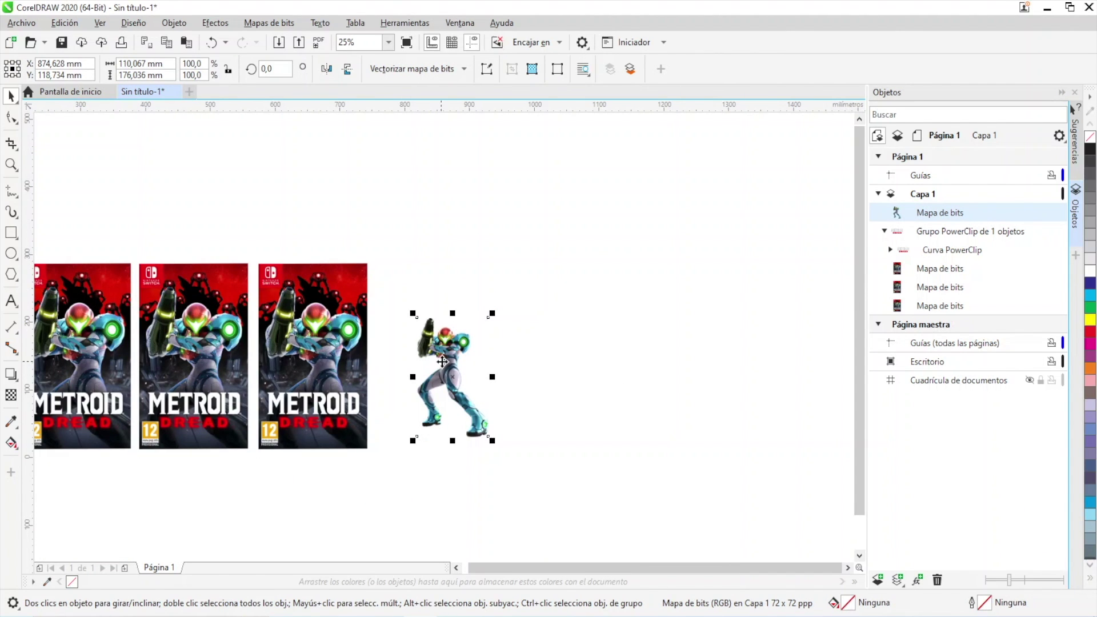
pyautogui.moveTo(442, 362); pyautogui.dragTo(126, 342)
pyautogui.scroll(3, 126, 341)
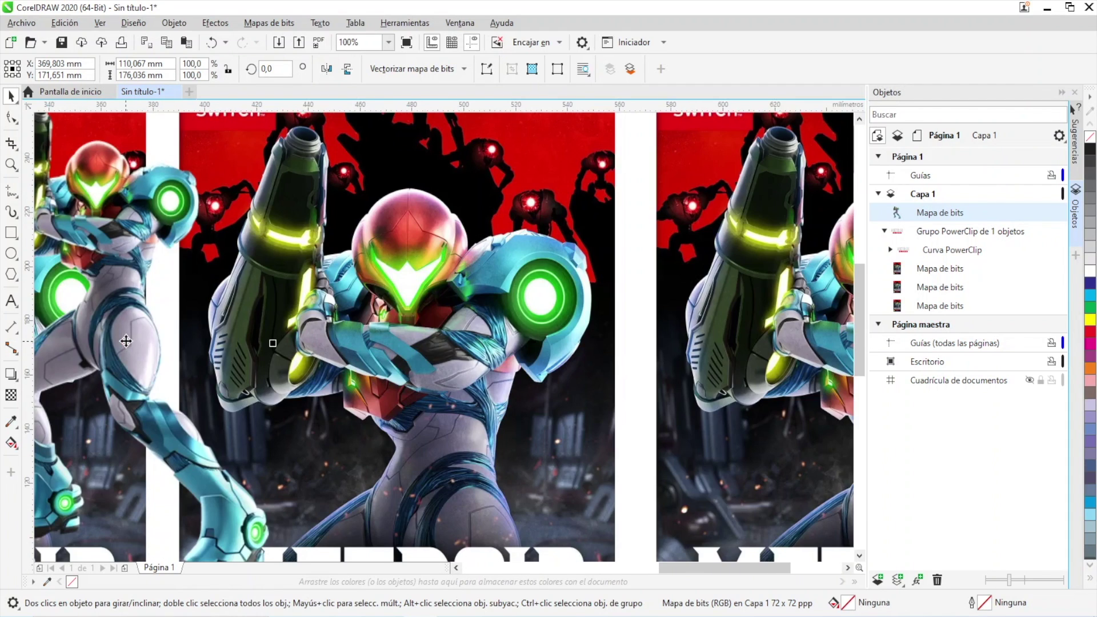
pyautogui.scroll(-3, 126, 341)
pyautogui.scroll(1, 512, 262)
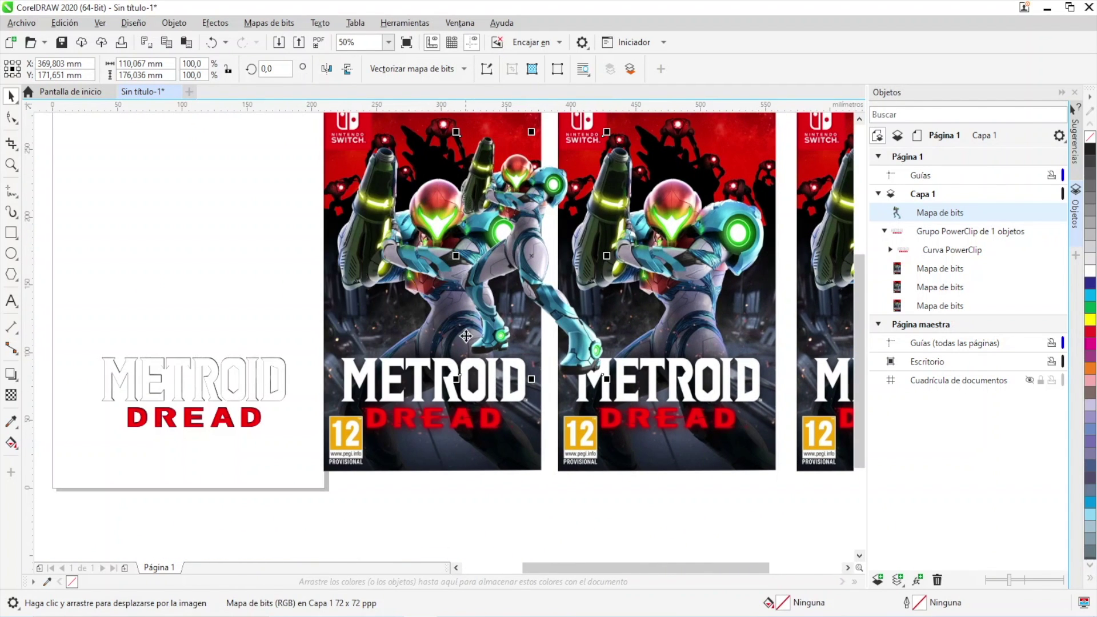
# Enlarge the Samus image to about 165% and move it over the character on the first cover.
pyautogui.moveTo(461, 378); pyautogui.dragTo(239, 535)
pyautogui.moveTo(539, 187); pyautogui.dragTo(511, 221)
pyautogui.scroll(-2, 447, 285)
pyautogui.scroll(2, 474, 255)
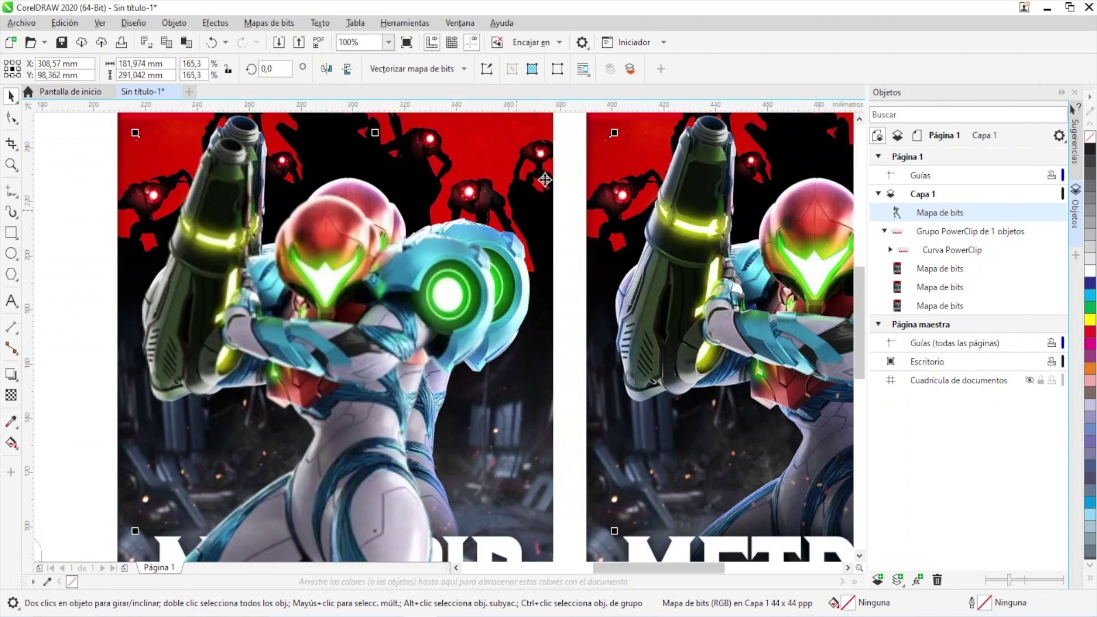
# Try matching the Samus image to the cover figure by enlarging it to about 178% and repositioning it, and delete the image.
pyautogui.moveTo(617, 133); pyautogui.dragTo(642, 131)
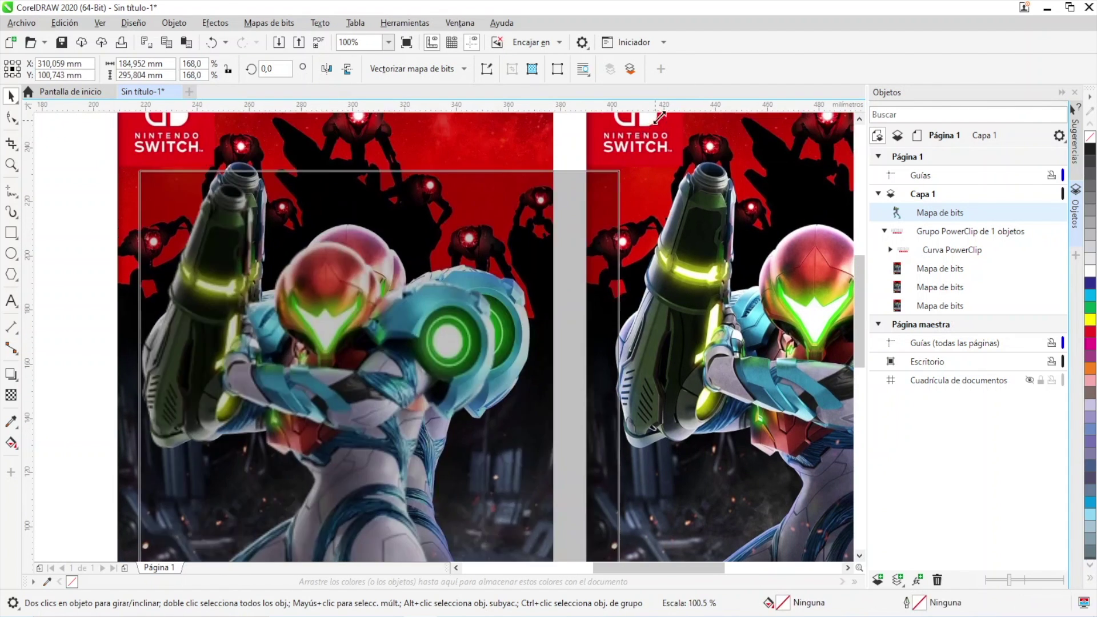
pyautogui.moveTo(441, 276); pyautogui.dragTo(458, 306)
pyautogui.scroll(-1, 411, 354)
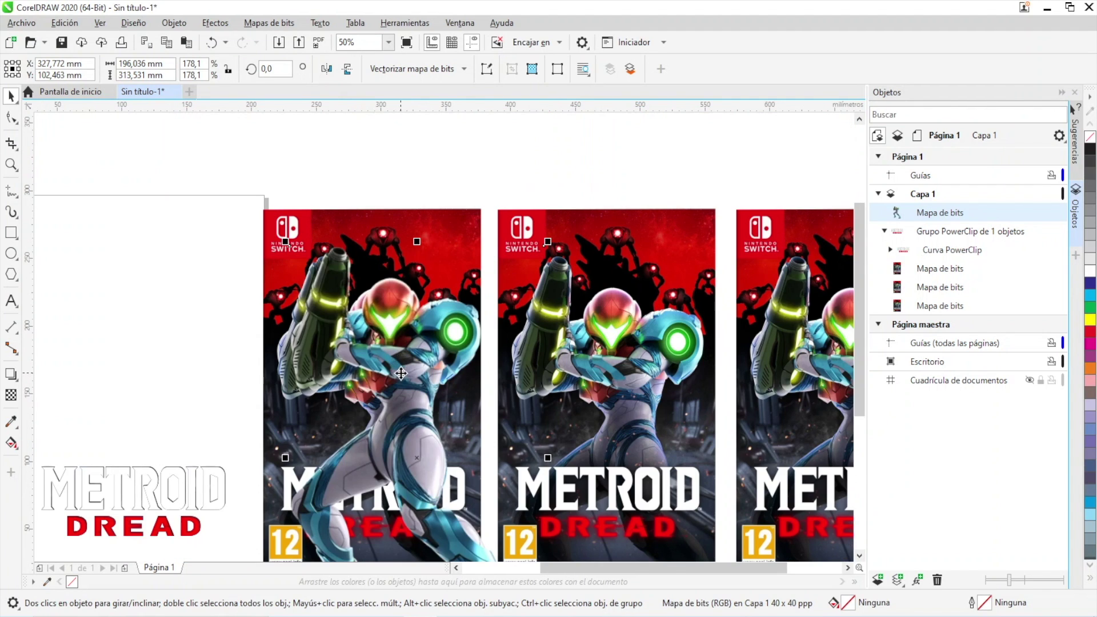
pyautogui.moveTo(401, 373); pyautogui.dragTo(370, 380)
pyautogui.scroll(1, 363, 345)
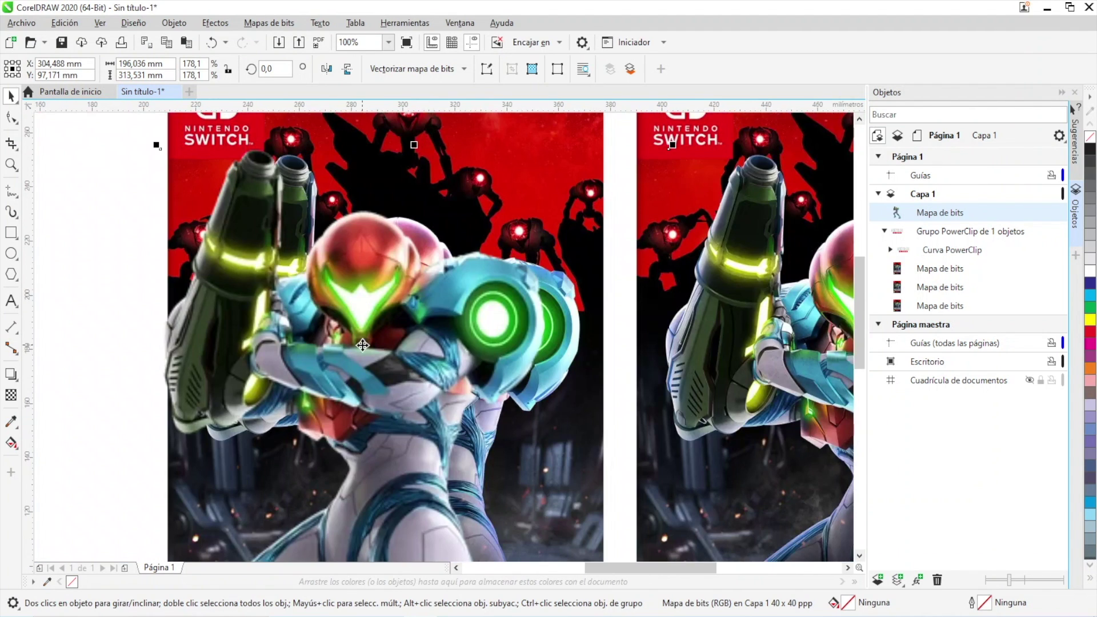
pyautogui.press('Delete')
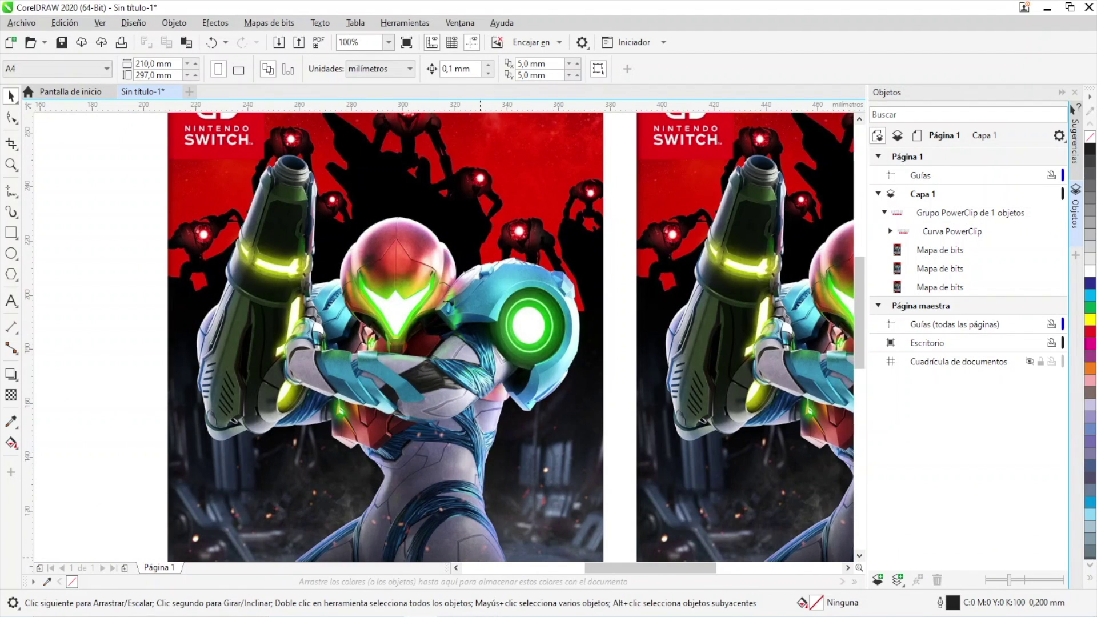
# Open the suit artwork's enlarged view on Fandom, save it as Nuevo_traje_de_Samus_artwork_md (1).webp, and return to the Convertio page.
pyautogui.hotkey('alt', 'Tab')
pyautogui.click(263, 19)
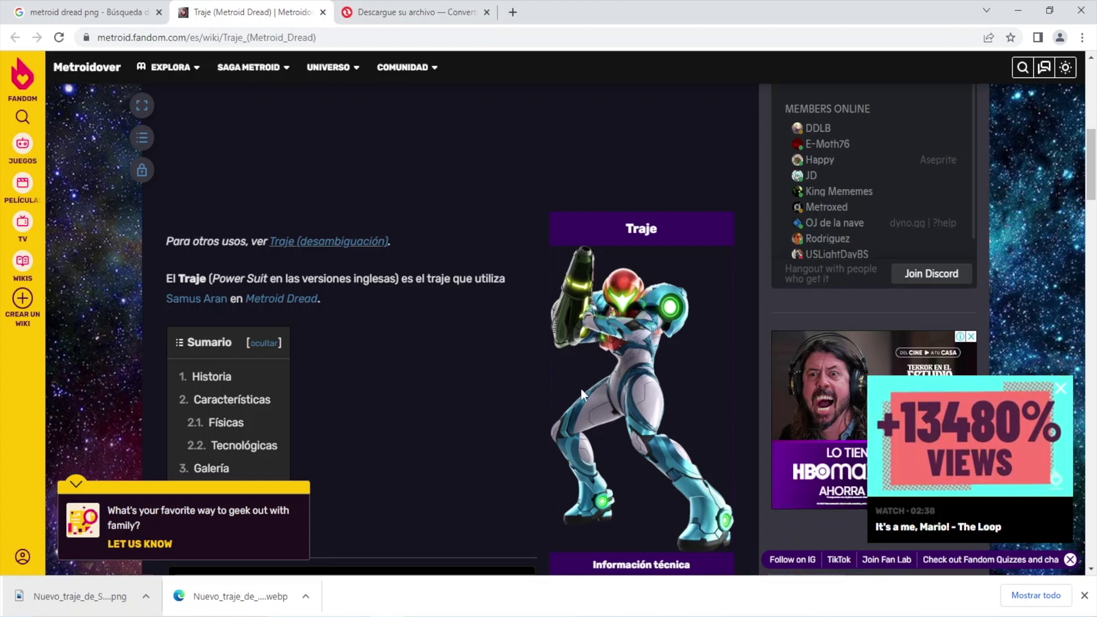
pyautogui.click(636, 334)
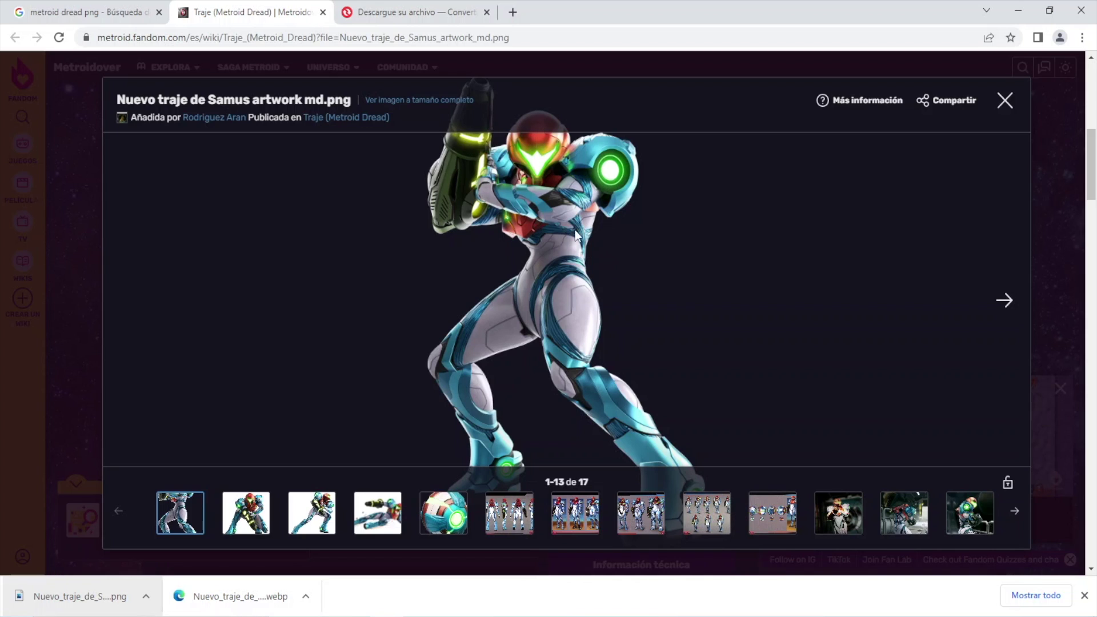
pyautogui.rightClick(548, 213)
pyautogui.click(636, 245)
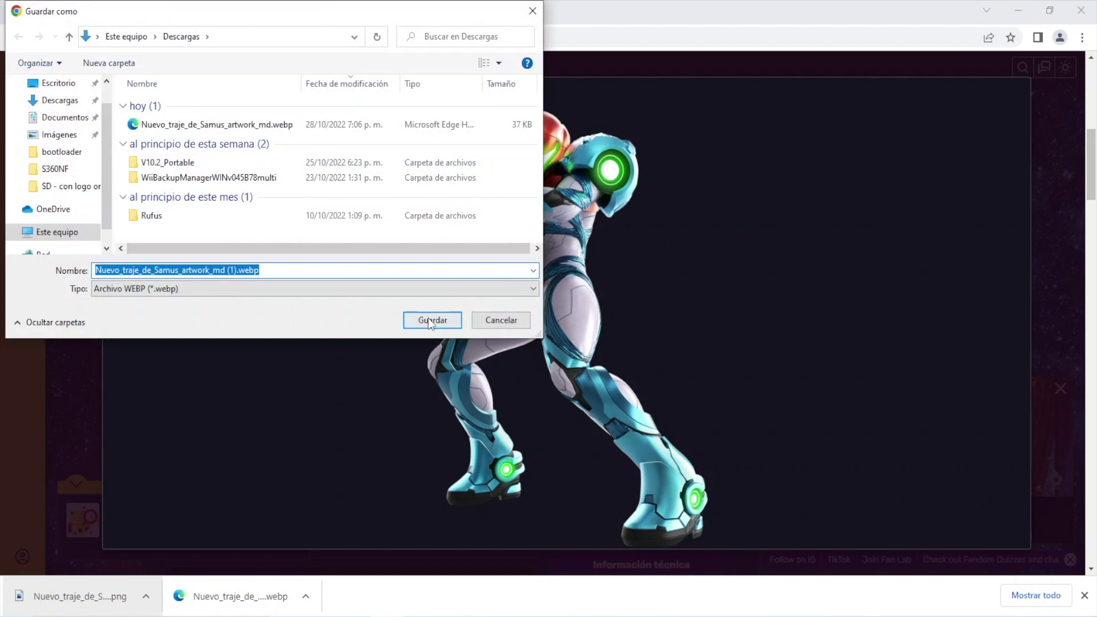
pyautogui.click(429, 321)
pyautogui.hotkey('ctrl', 'Tab')
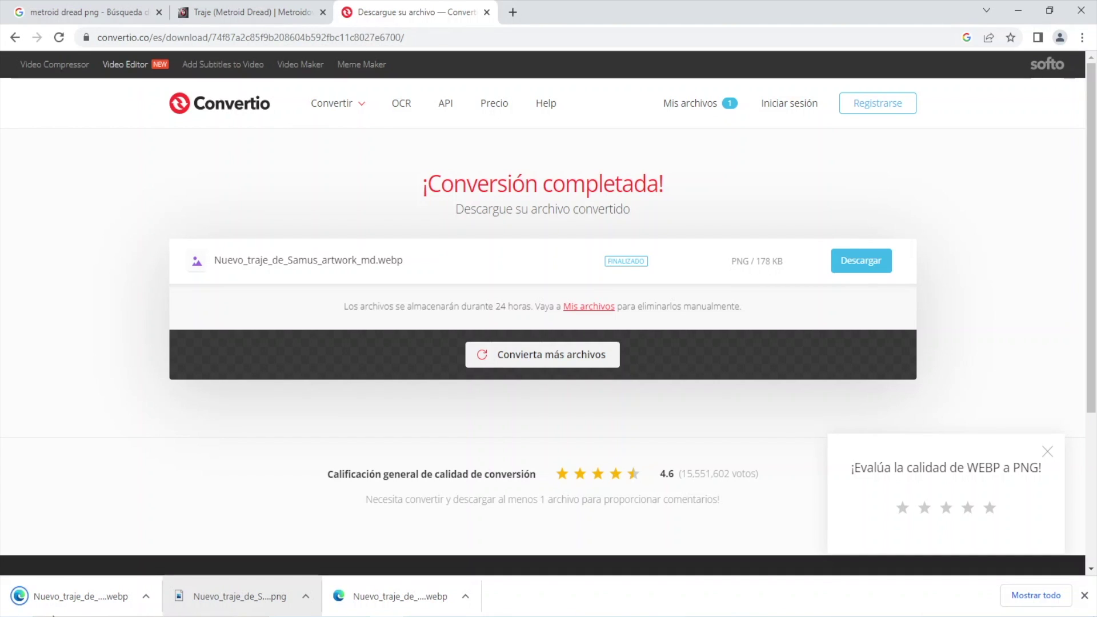
# Convert Nuevo_traje_de_Samus_artwork_md (1).webp to PNG on Convertio and download the converted file.
pyautogui.click(15, 37)
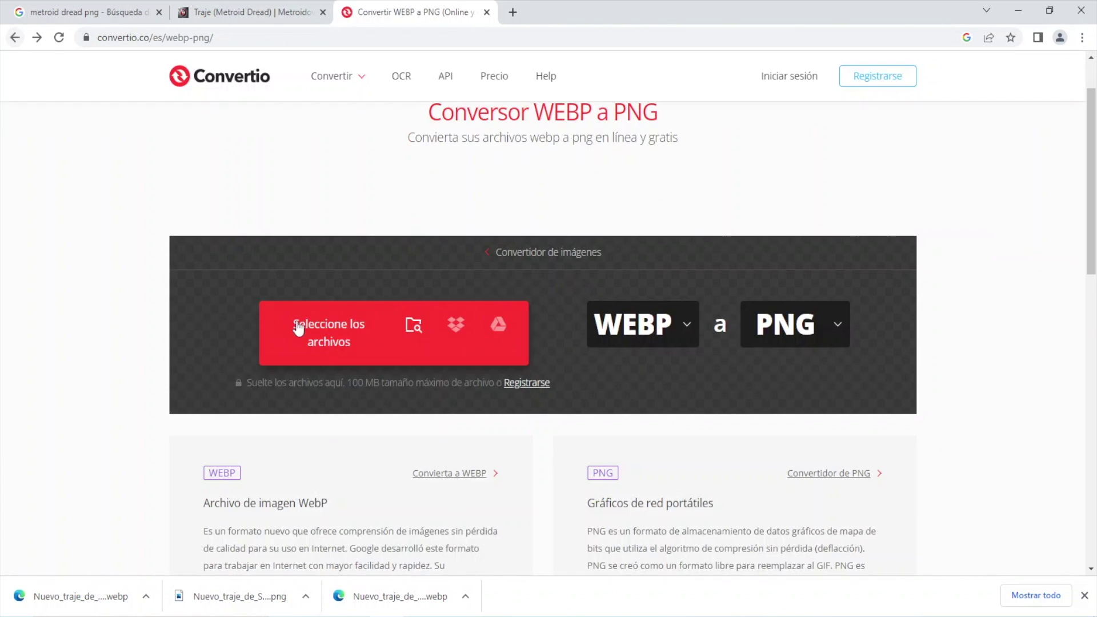
pyautogui.moveTo(80, 596); pyautogui.dragTo(464, 327)
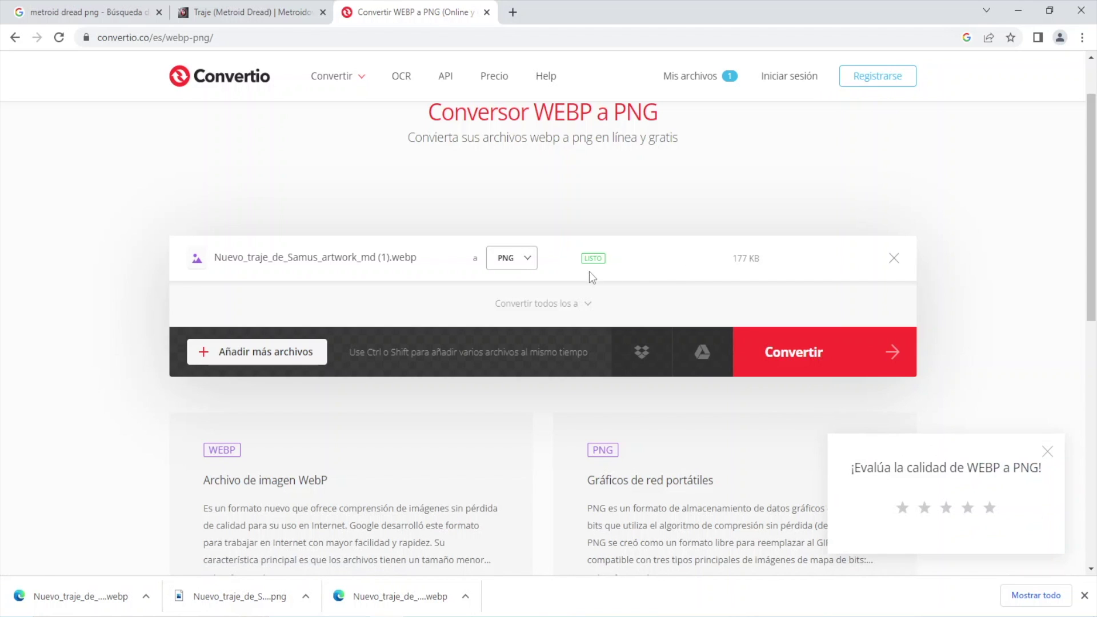
pyautogui.click(817, 349)
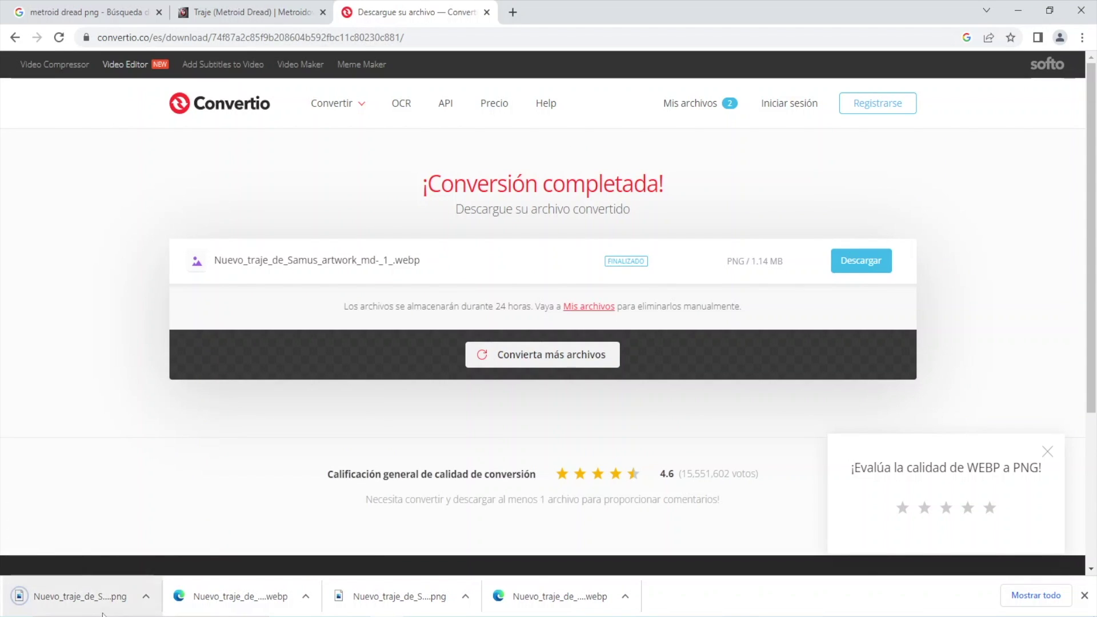
# Import the newly converted Samus PNG into the CorelDRAW document and place it beyond the third cover, raised above the covers' level.
pyautogui.moveTo(110, 606); pyautogui.dragTo(668, 313)
pyautogui.scroll(-5, 437, 370)
pyautogui.scroll(2, 413, 313)
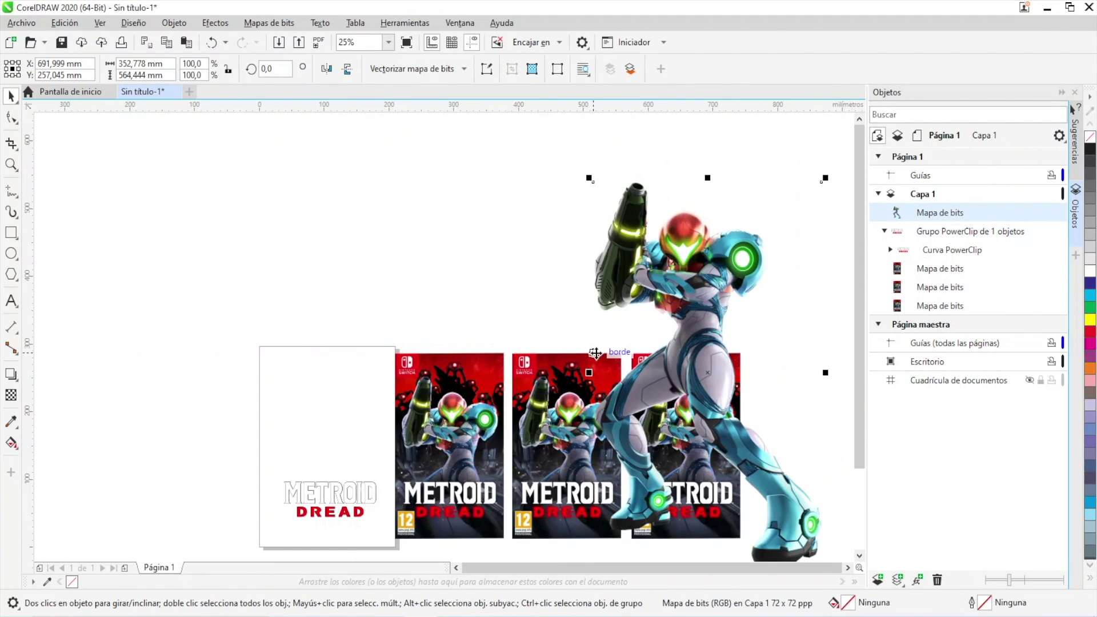
pyautogui.moveTo(595, 353); pyautogui.dragTo(318, 304)
pyautogui.moveTo(438, 281); pyautogui.dragTo(624, 302)
pyautogui.scroll(6, 622, 347)
pyautogui.scroll(-4, 622, 355)
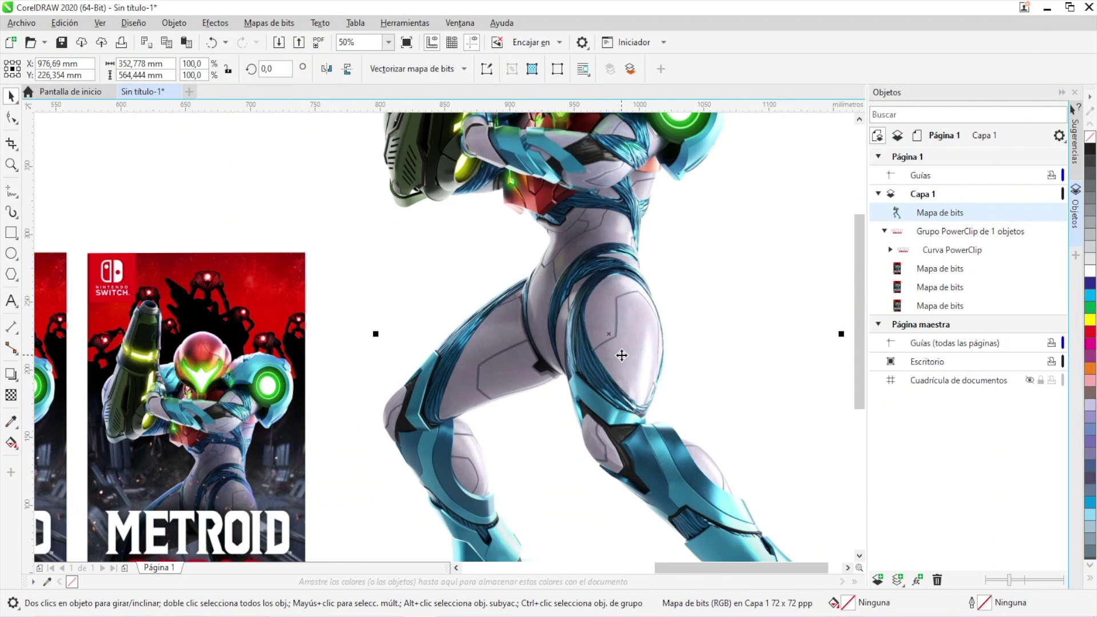
pyautogui.scroll(-3, 621, 356)
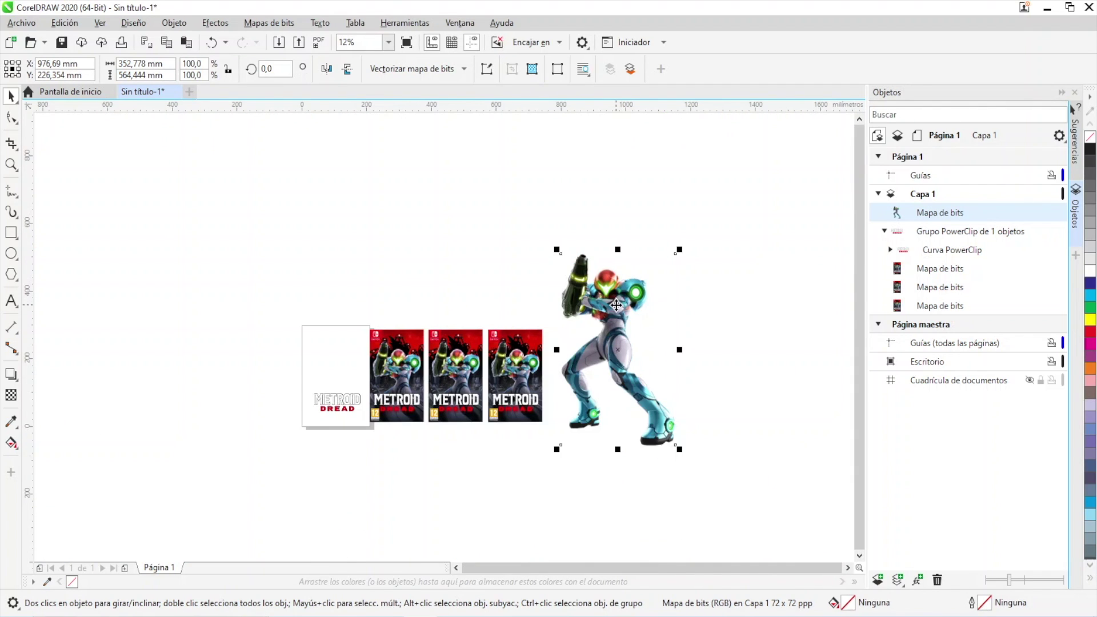
pyautogui.scroll(4, 618, 305)
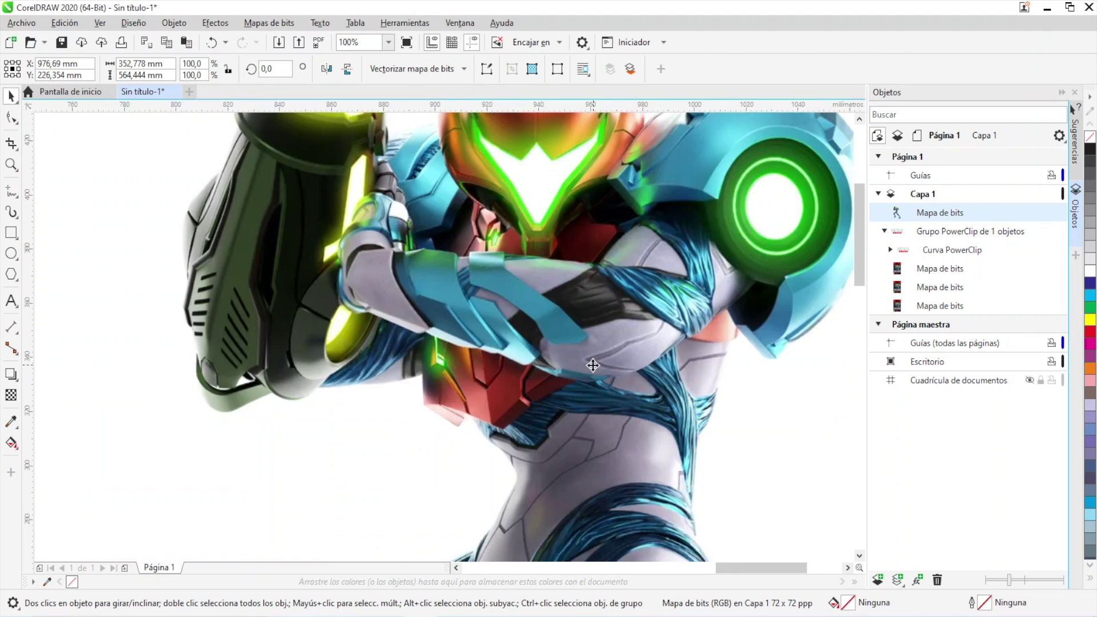
pyautogui.scroll(-4, 592, 365)
pyautogui.moveTo(592, 365); pyautogui.dragTo(616, 275)
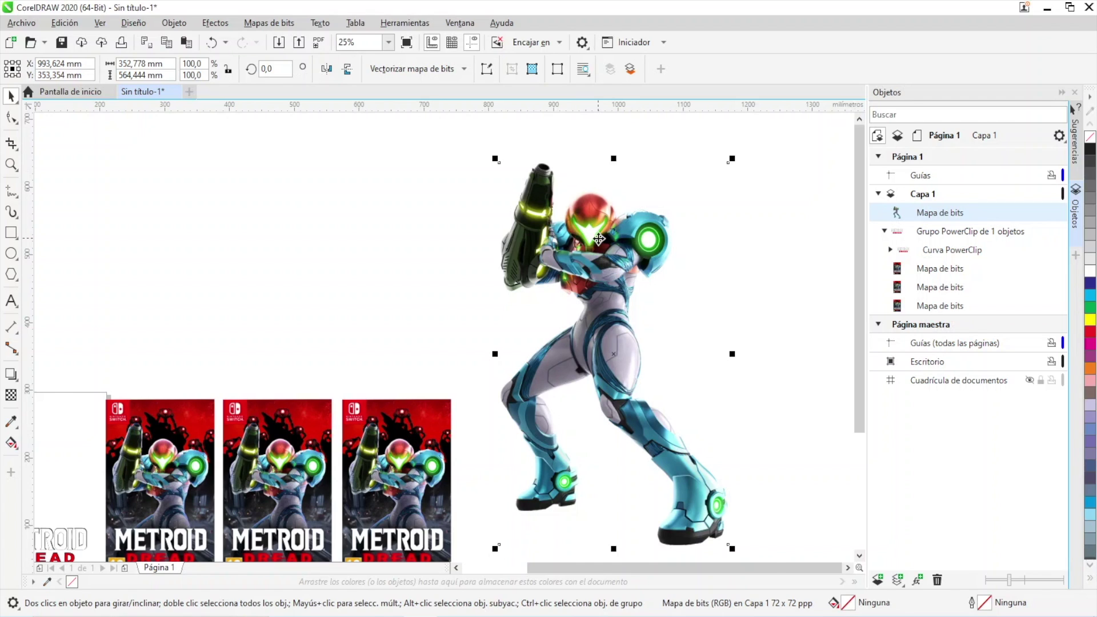
# Copy and paste the Samus image, then move the upper copy clear of the original, away from the covers.
pyautogui.rightClick(600, 267)
pyautogui.click(656, 303)
pyautogui.rightClick(743, 248)
pyautogui.click(789, 356)
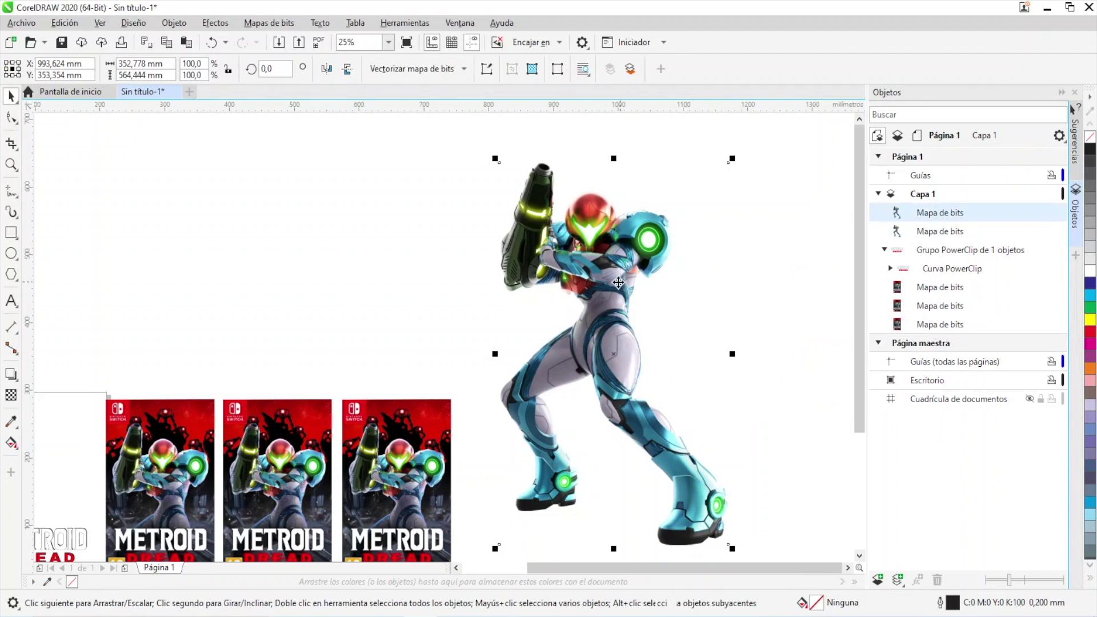
pyautogui.moveTo(765, 305); pyautogui.dragTo(753, 289)
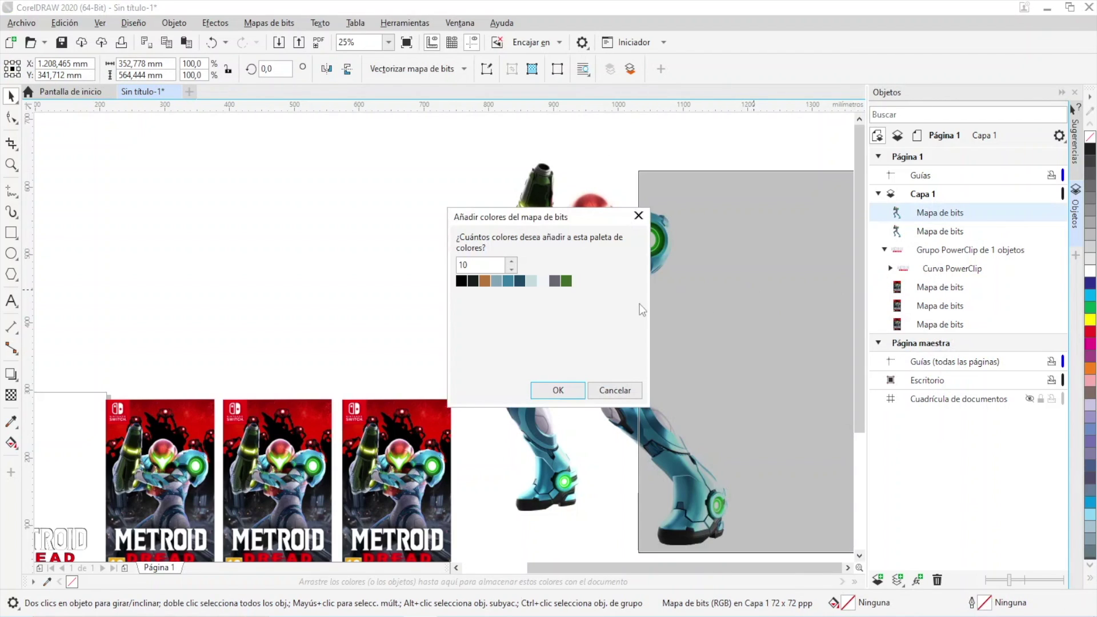
pyautogui.click(615, 390)
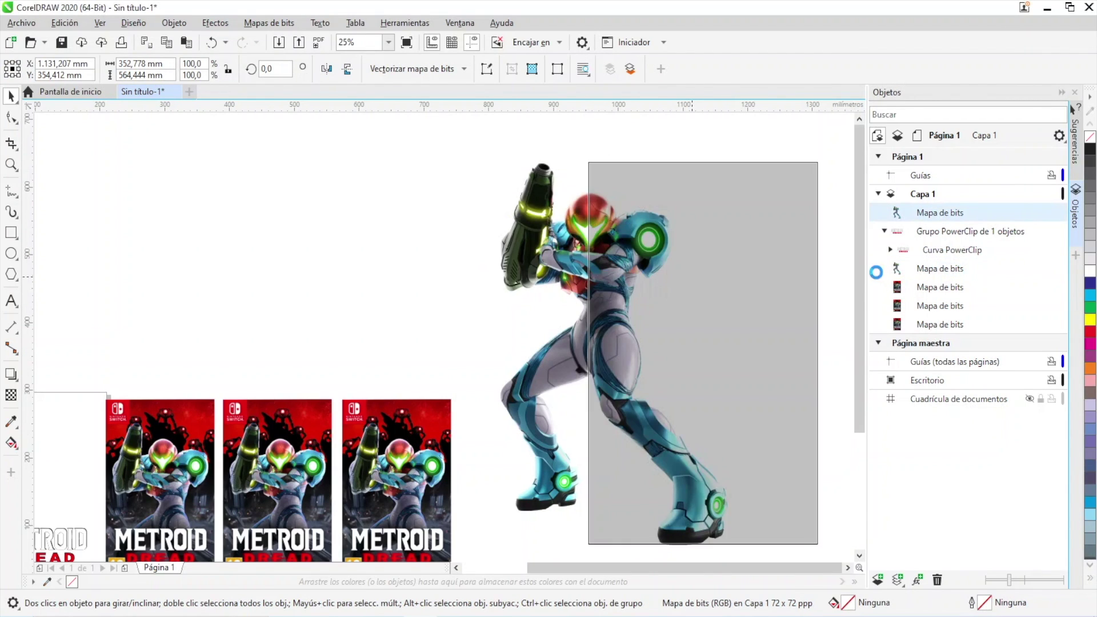
pyautogui.click(615, 390)
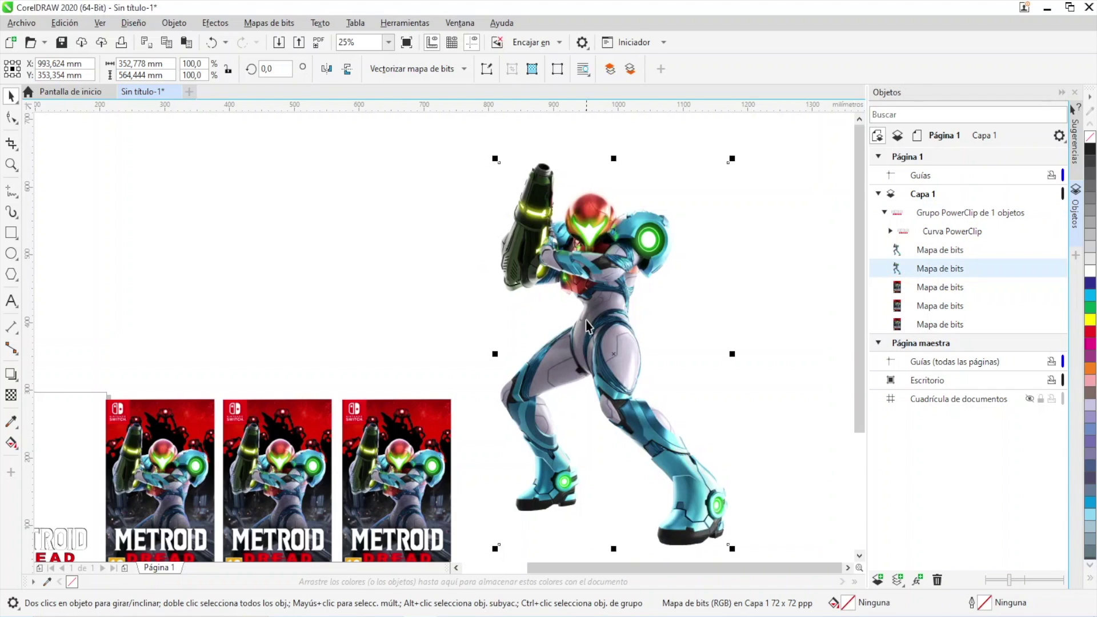
pyautogui.moveTo(579, 282); pyautogui.dragTo(728, 292)
pyautogui.scroll(-4, 671, 301)
pyautogui.scroll(4, 650, 315)
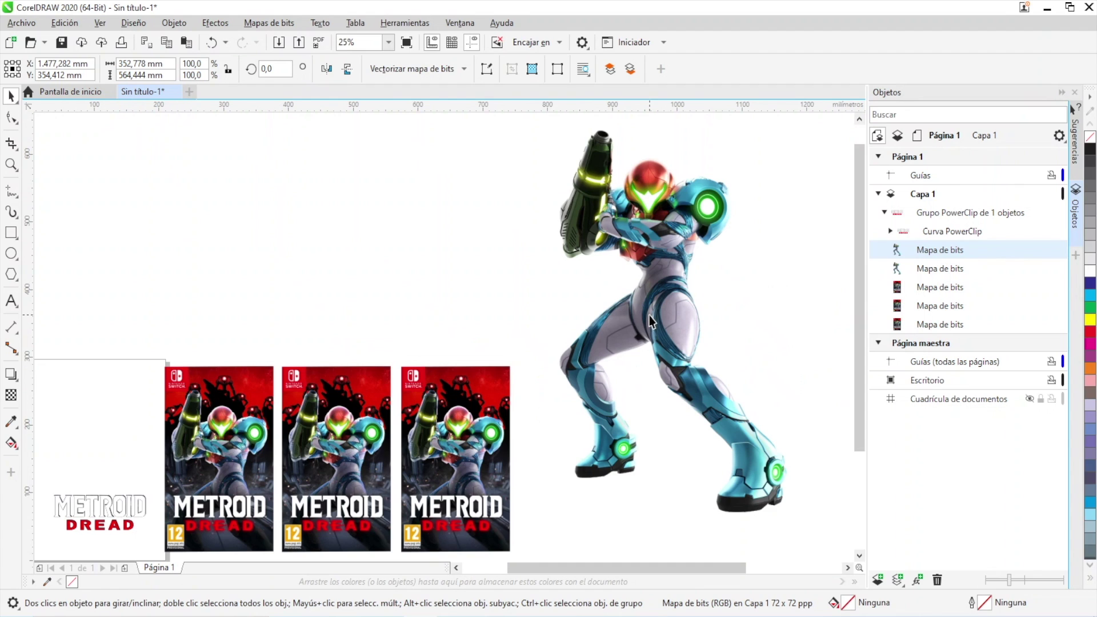
# Turn the Samus image nearest the covers into a black silhouette with Contrast Enhancement, setting the upper output range value to 1.
pyautogui.moveTo(626, 323)
pyautogui.mouseDown()
pyautogui.moveTo(563, 343)
pyautogui.moveTo(560, 331)
pyautogui.mouseUp()
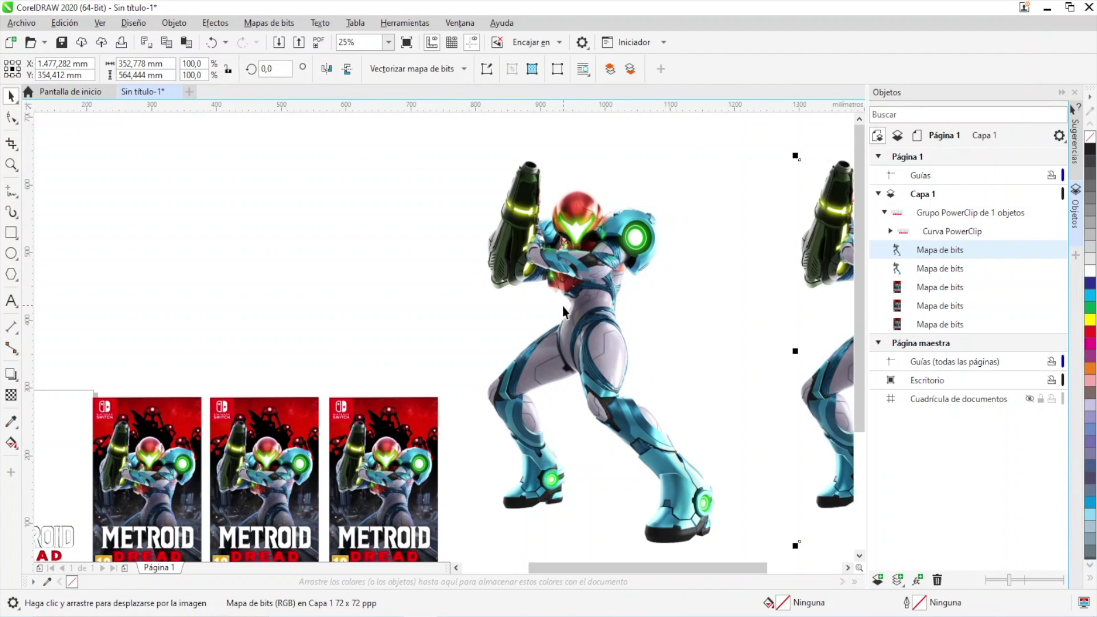
pyautogui.click(589, 269)
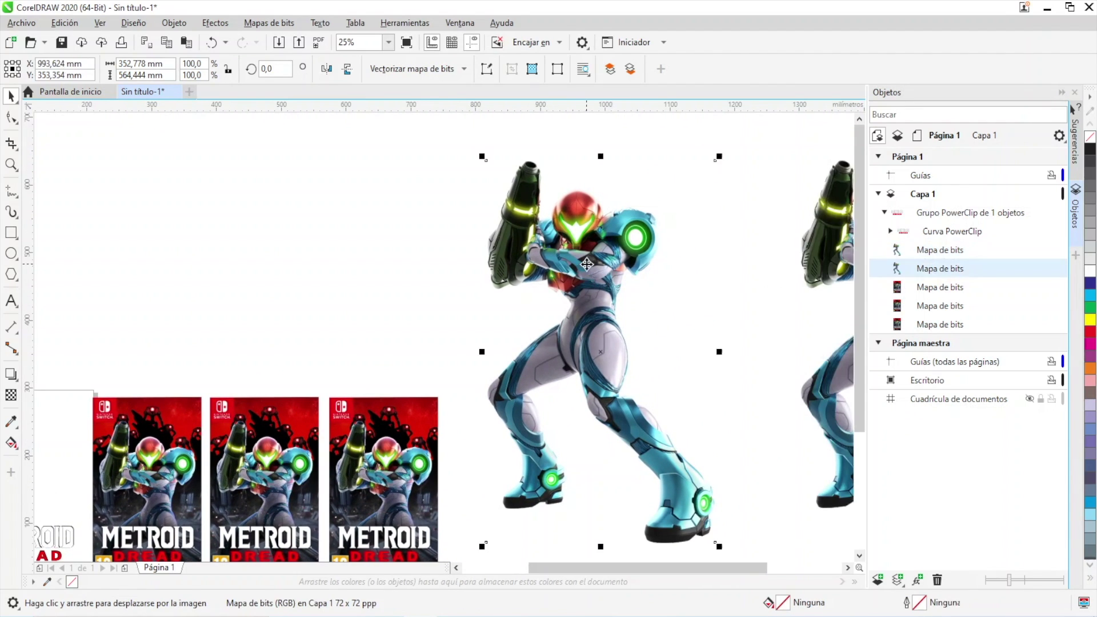
pyautogui.click(266, 24)
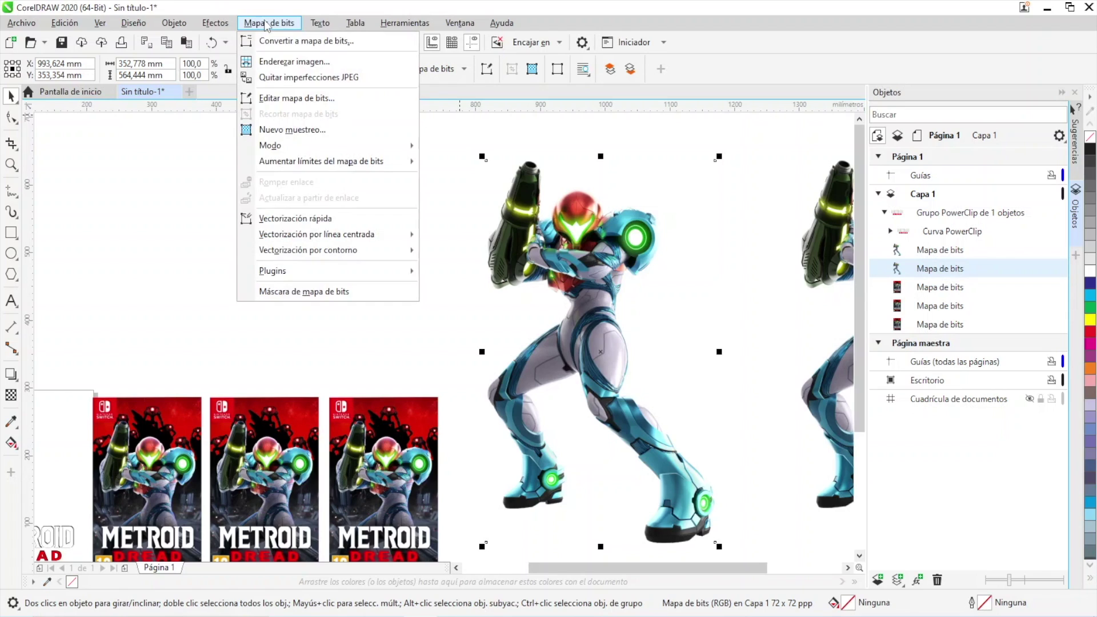
pyautogui.moveTo(227, 32)
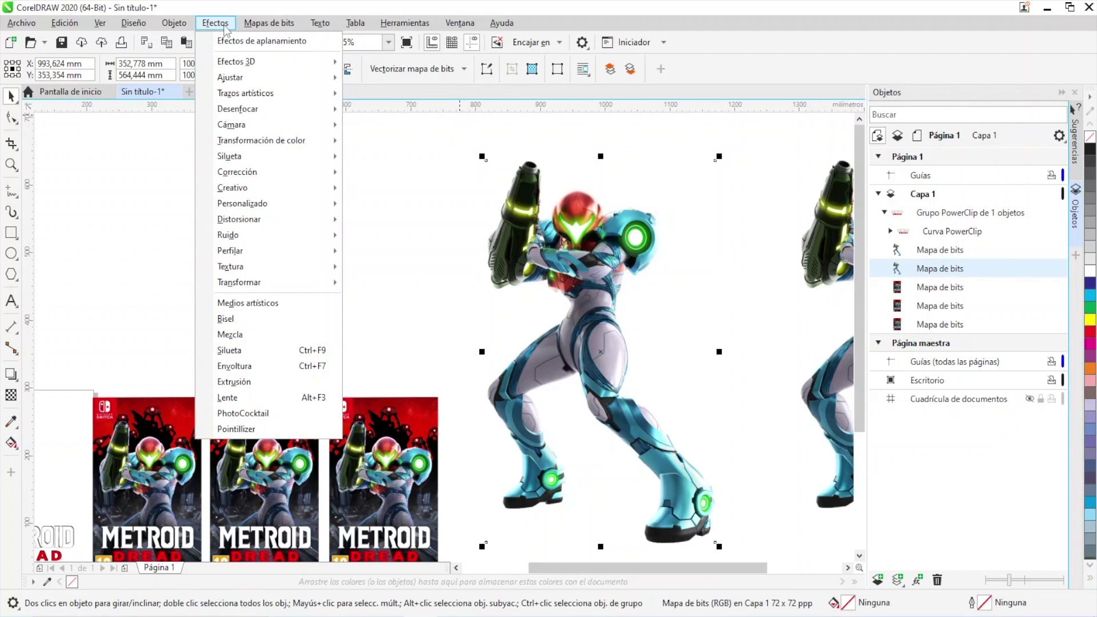
pyautogui.moveTo(249, 78)
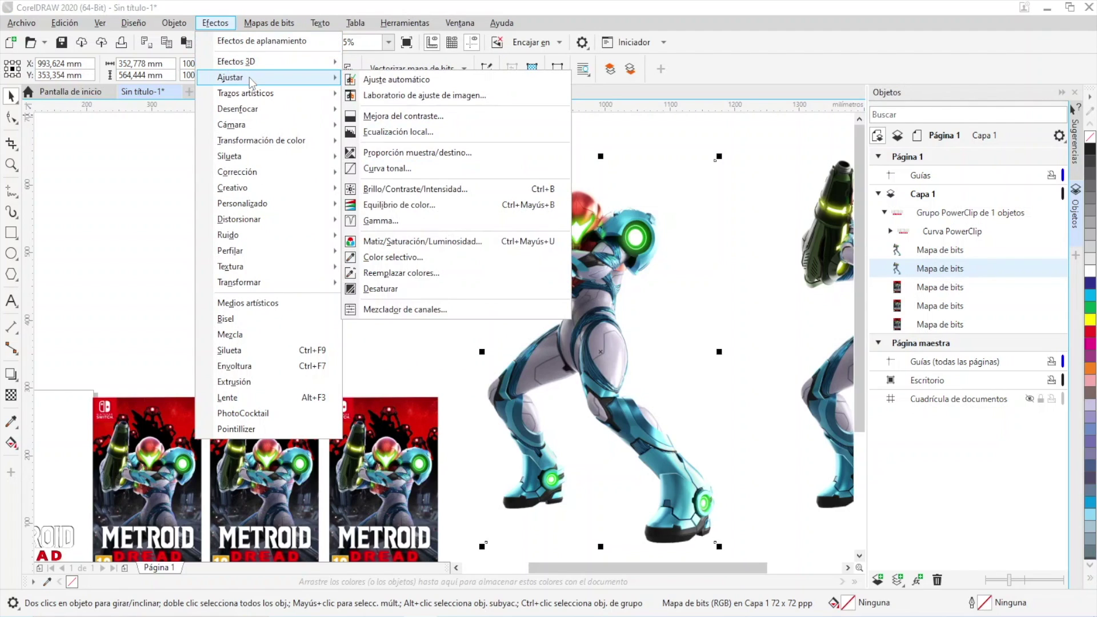
pyautogui.click(390, 116)
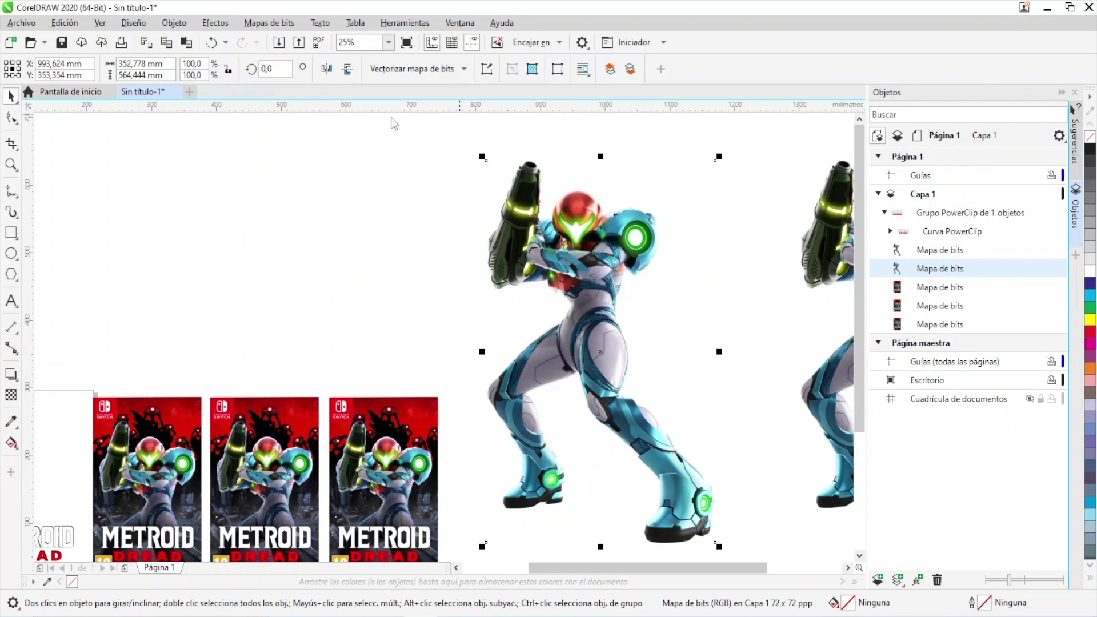
pyautogui.moveTo(434, 77)
pyautogui.mouseDown()
pyautogui.moveTo(150, 96)
pyautogui.moveTo(143, 81)
pyautogui.mouseUp()
pyautogui.doubleClick(366, 307)
pyautogui.write('1')
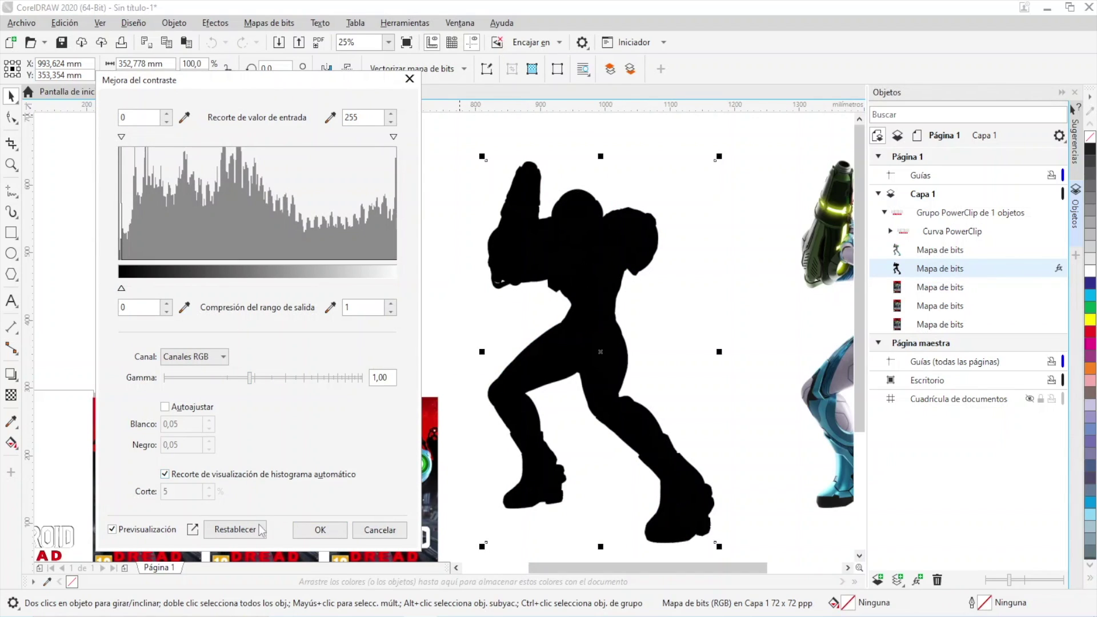
pyautogui.click(339, 533)
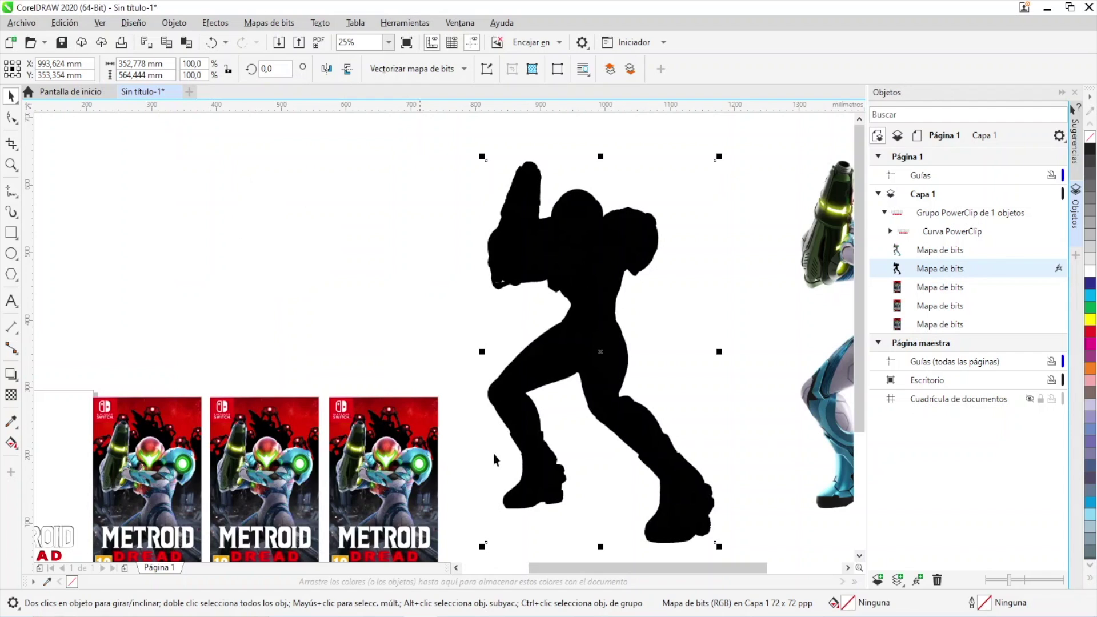
pyautogui.click(723, 216)
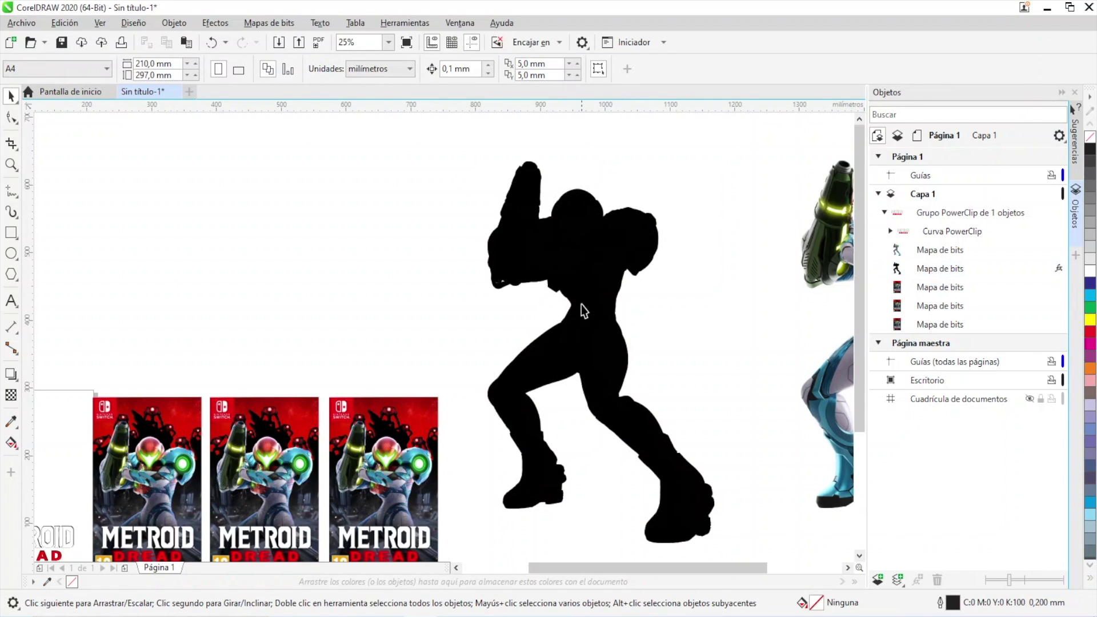
# Outline-trace the black Samus silhouette with the high quality image preset, keeping Detail 88 and Smoothing 25.
pyautogui.rightClick(583, 258)
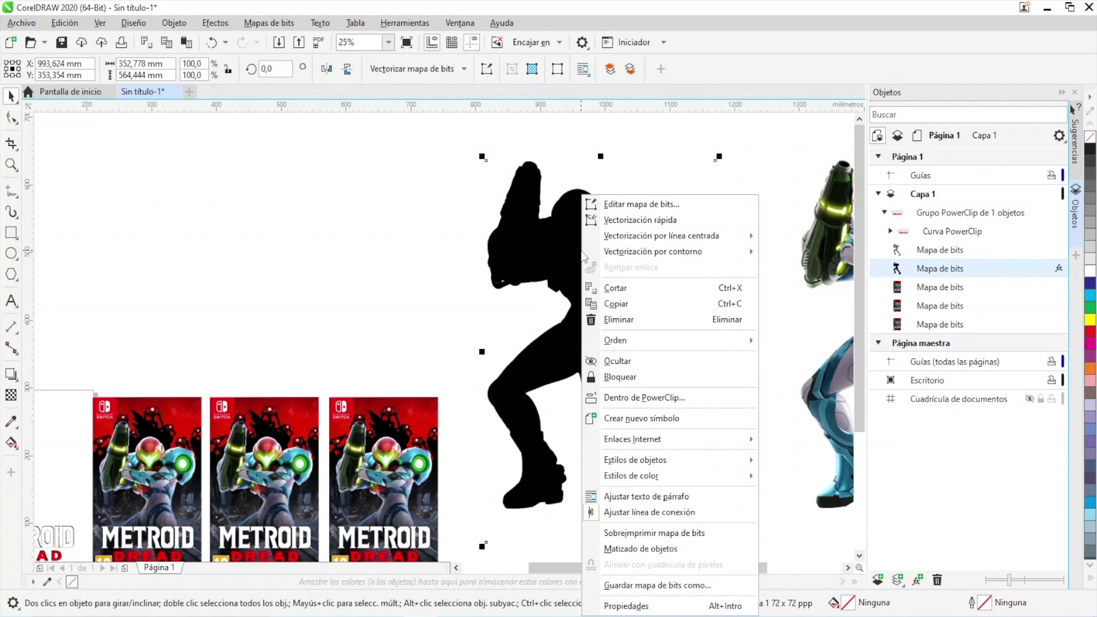
pyautogui.moveTo(685, 251)
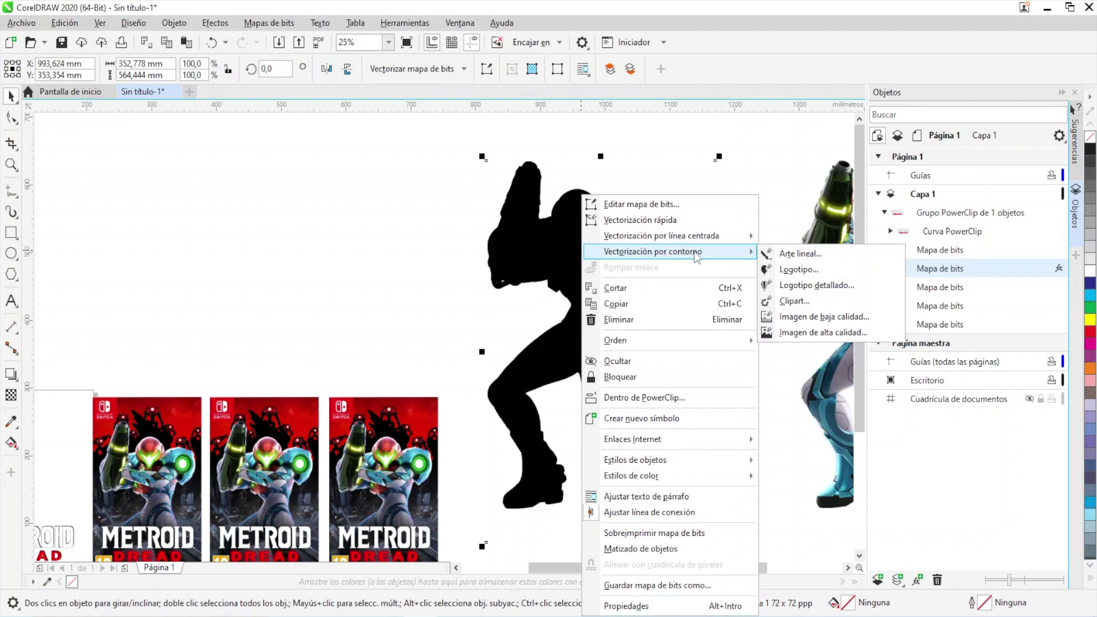
pyautogui.click(797, 334)
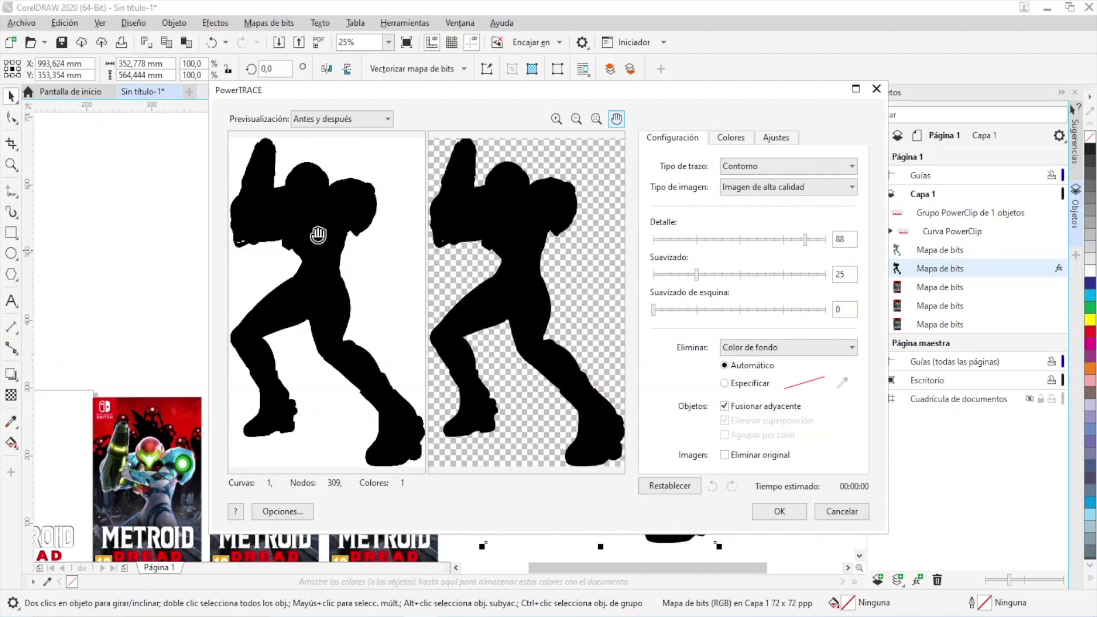
pyautogui.scroll(5, 318, 235)
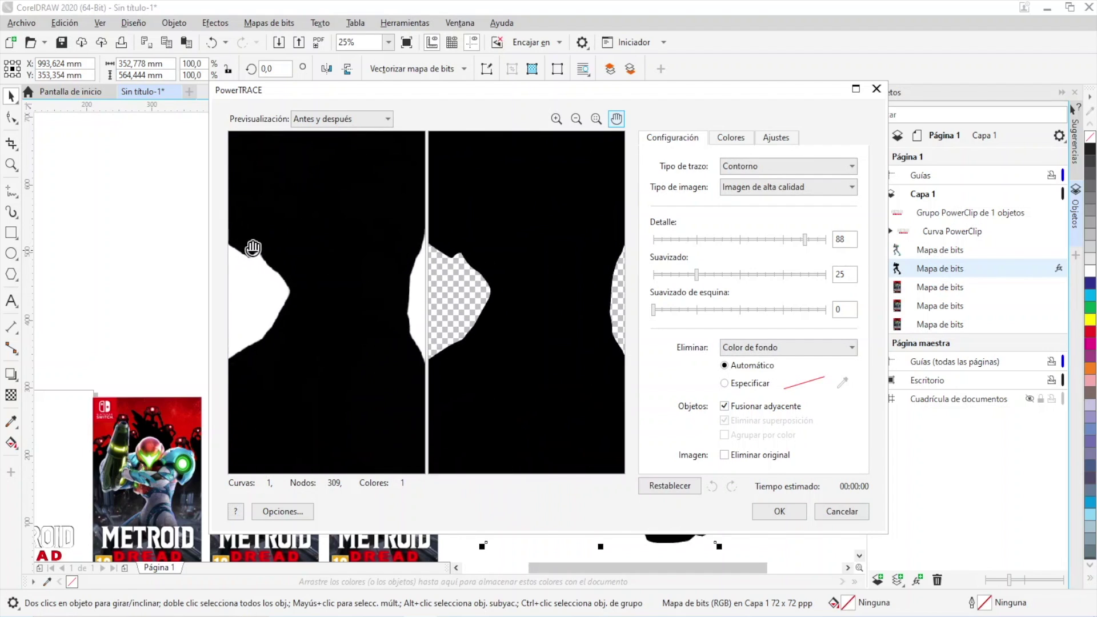
pyautogui.scroll(1, 253, 248)
pyautogui.click(780, 510)
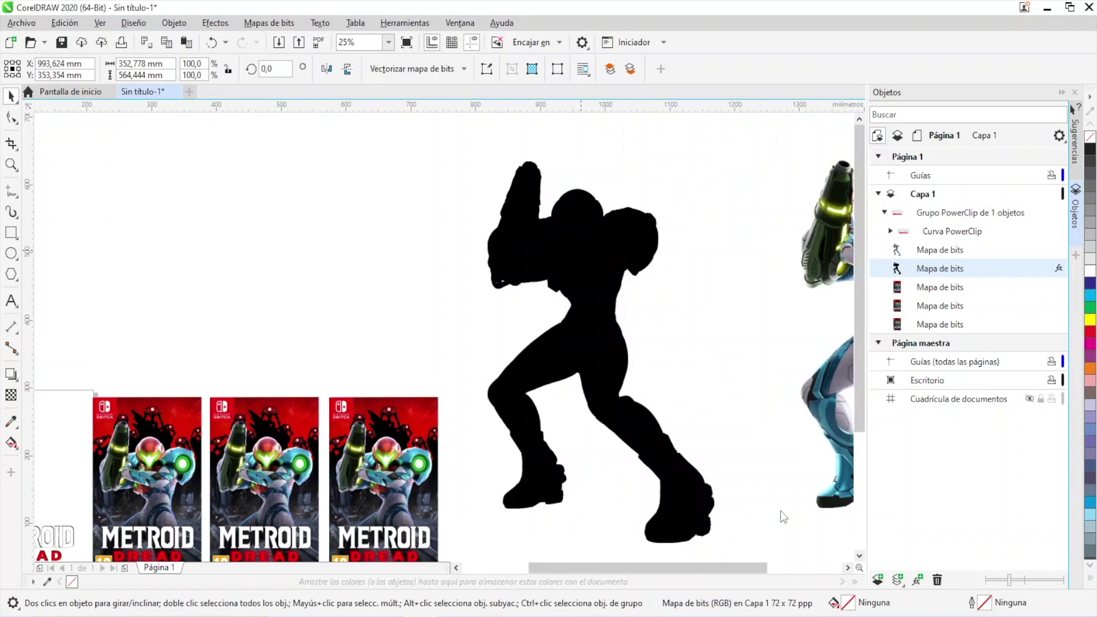
# Pull the black silhouette bitmap away from the traced curve and delete the bitmap.
pyautogui.scroll(-2, 732, 380)
pyautogui.moveTo(599, 338); pyautogui.dragTo(448, 240)
pyautogui.moveTo(635, 309)
pyautogui.mouseDown()
pyautogui.moveTo(631, 298)
pyautogui.moveTo(428, 252)
pyautogui.moveTo(295, 247)
pyautogui.mouseUp()
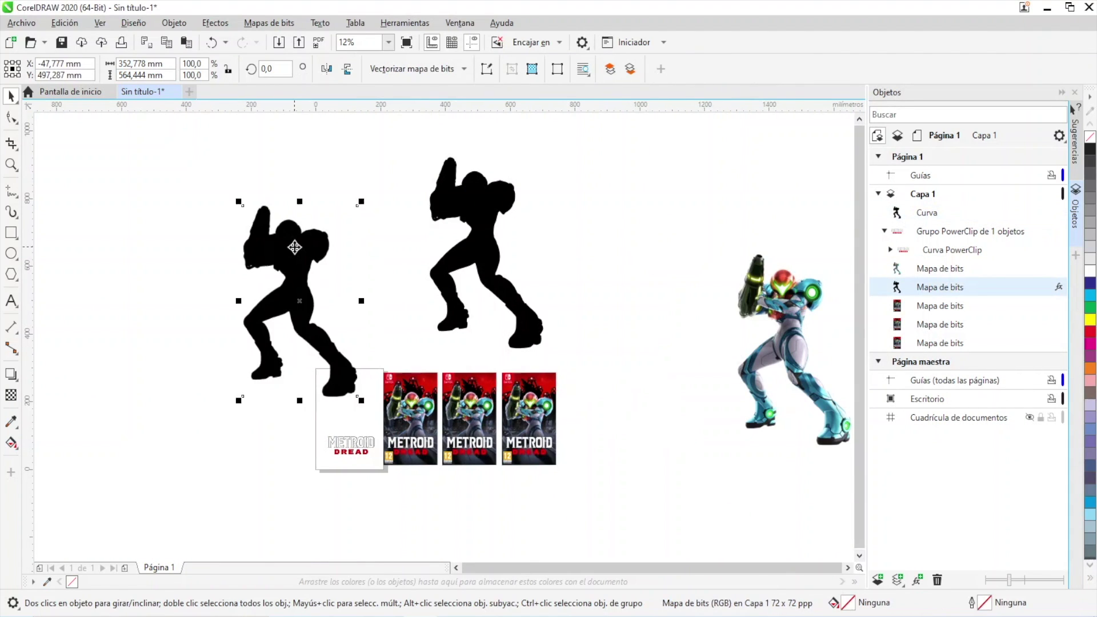
pyautogui.press('Delete')
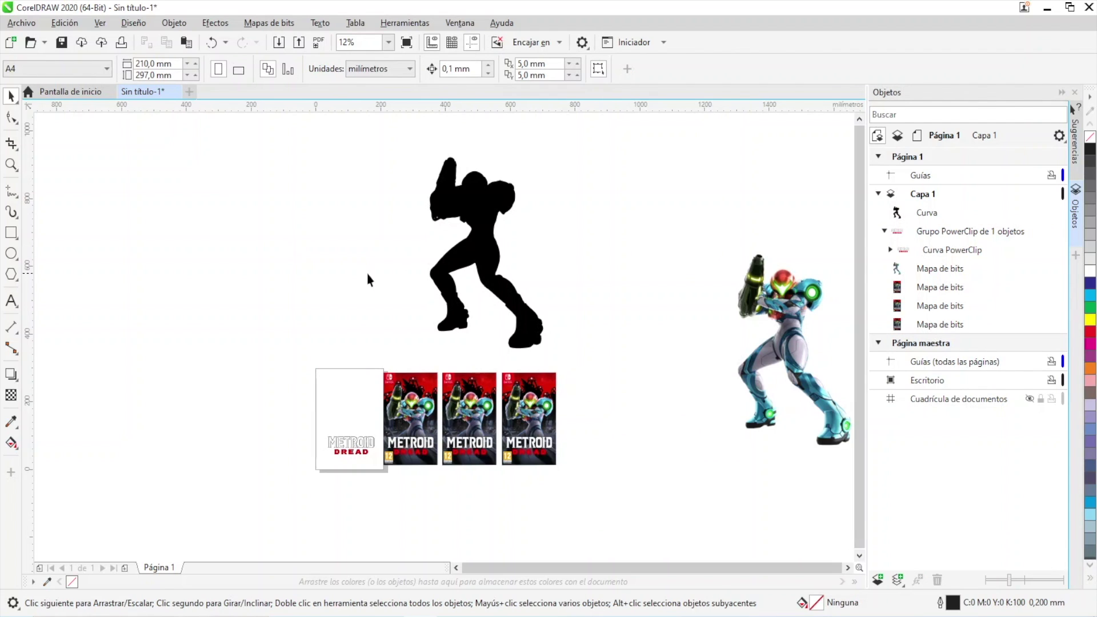
# Move the traced Samus silhouette next to the colour Samus image, between it and the covers.
pyautogui.click(466, 181)
pyautogui.moveTo(465, 181); pyautogui.dragTo(798, 298)
pyautogui.scroll(4, 782, 305)
pyautogui.scroll(-4, 782, 306)
pyautogui.click(779, 305)
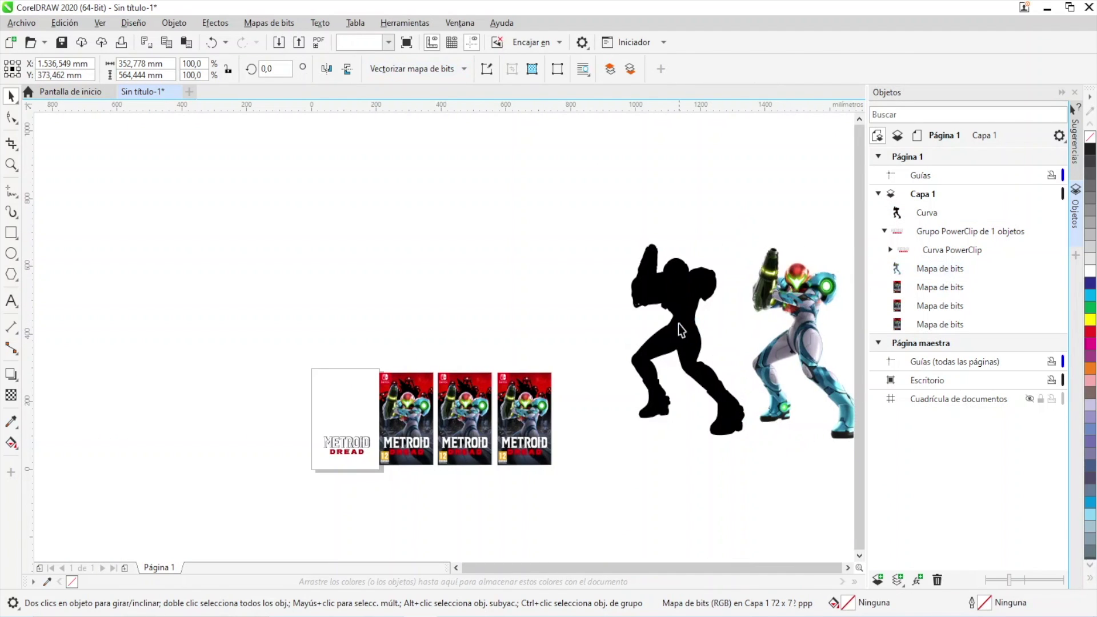
pyautogui.moveTo(678, 324); pyautogui.dragTo(650, 322)
# Delete the nodes of the two small holes near the lower end of the silhouette's arm cannon with the Shape tool.
pyautogui.scroll(5, 595, 311)
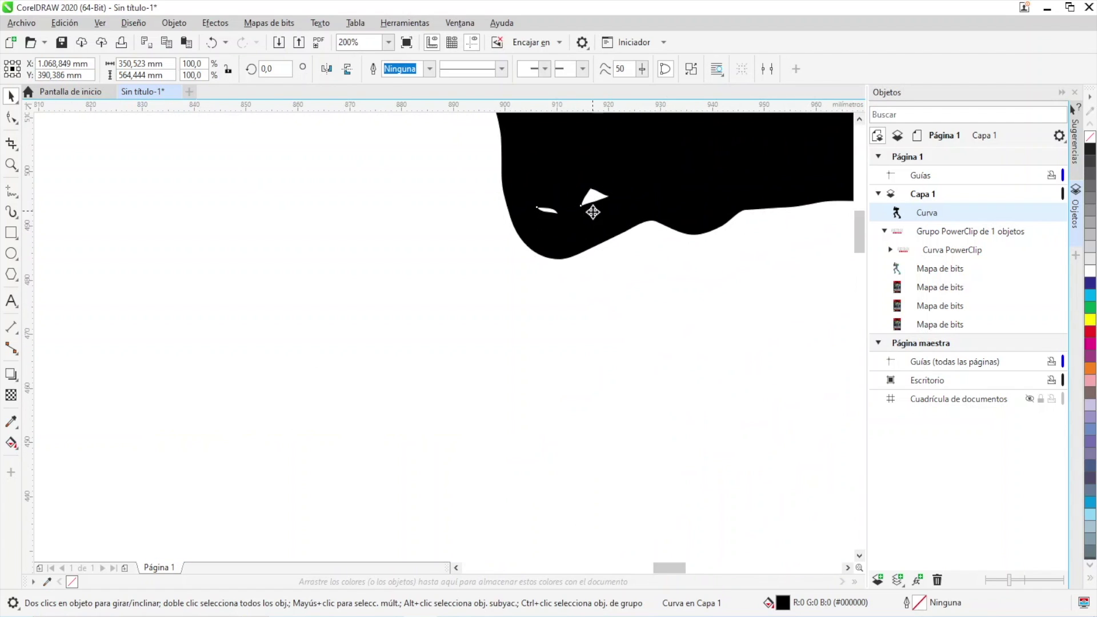
pyautogui.scroll(-1, 591, 209)
pyautogui.scroll(3, 587, 212)
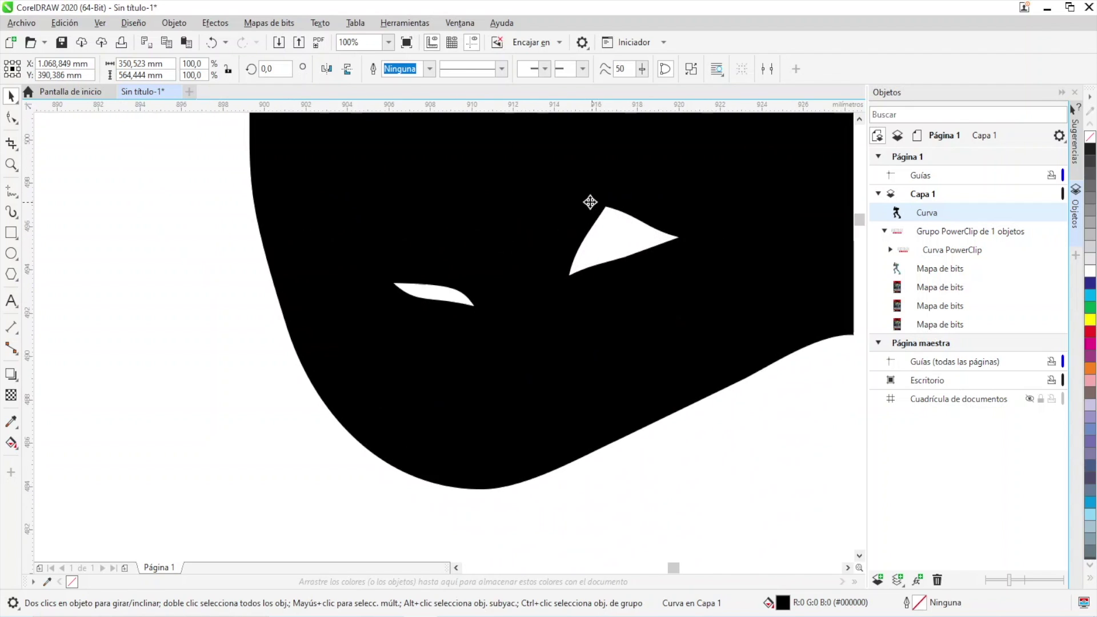
pyautogui.scroll(-1, 588, 204)
pyautogui.moveTo(595, 201); pyautogui.dragTo(587, 292)
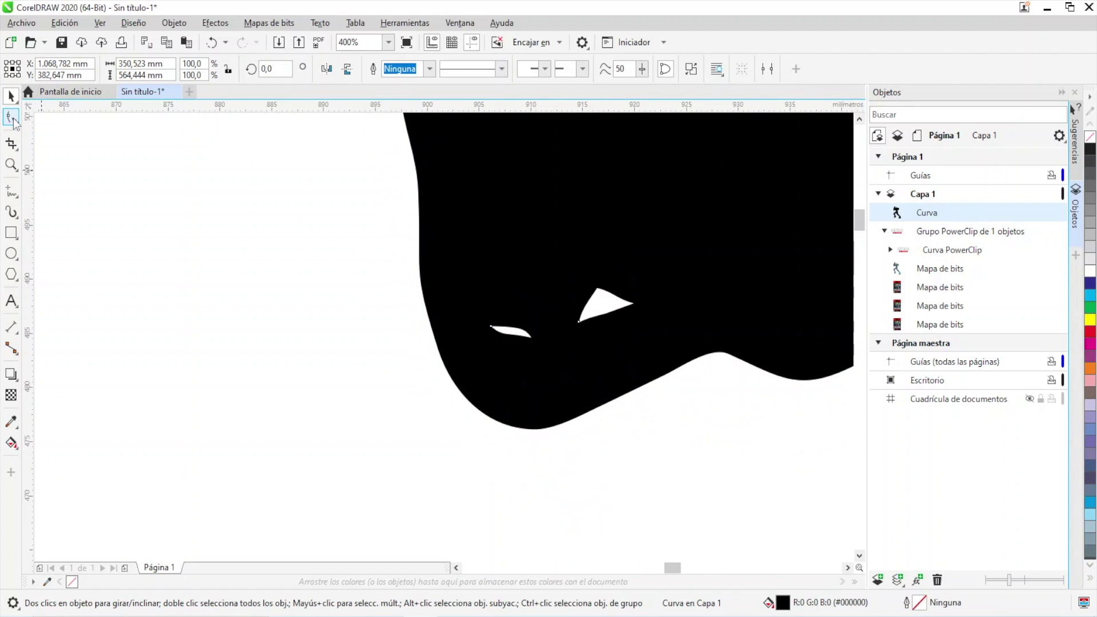
pyautogui.click(11, 117)
pyautogui.moveTo(641, 262); pyautogui.dragTo(542, 341)
pyautogui.press('Delete')
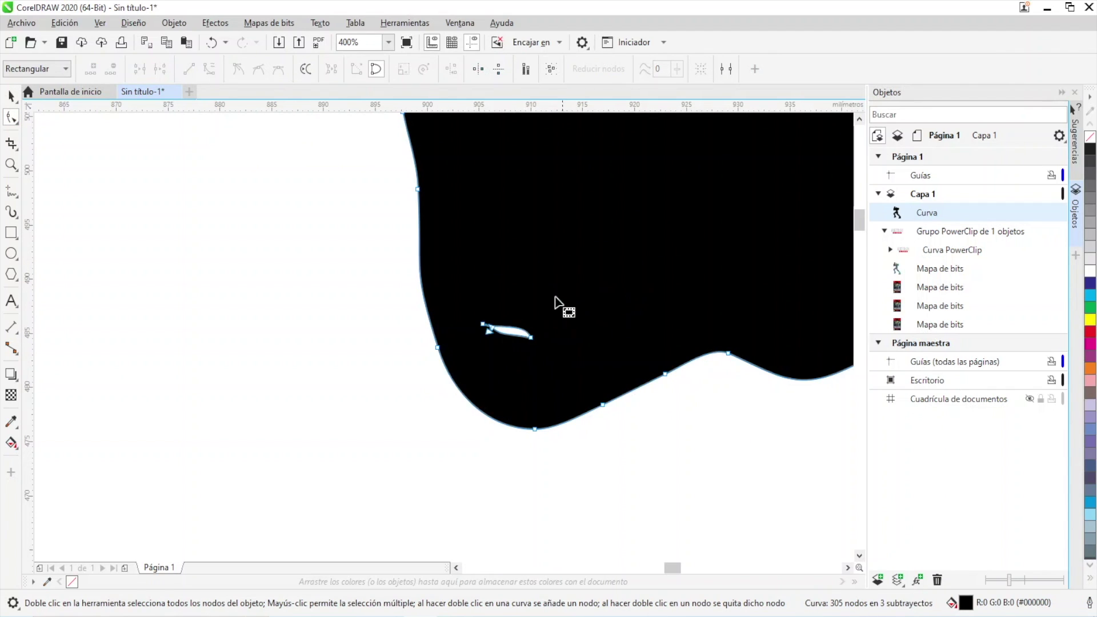
pyautogui.moveTo(547, 303); pyautogui.dragTo(472, 349)
pyautogui.press('Delete')
pyautogui.scroll(-6, 541, 345)
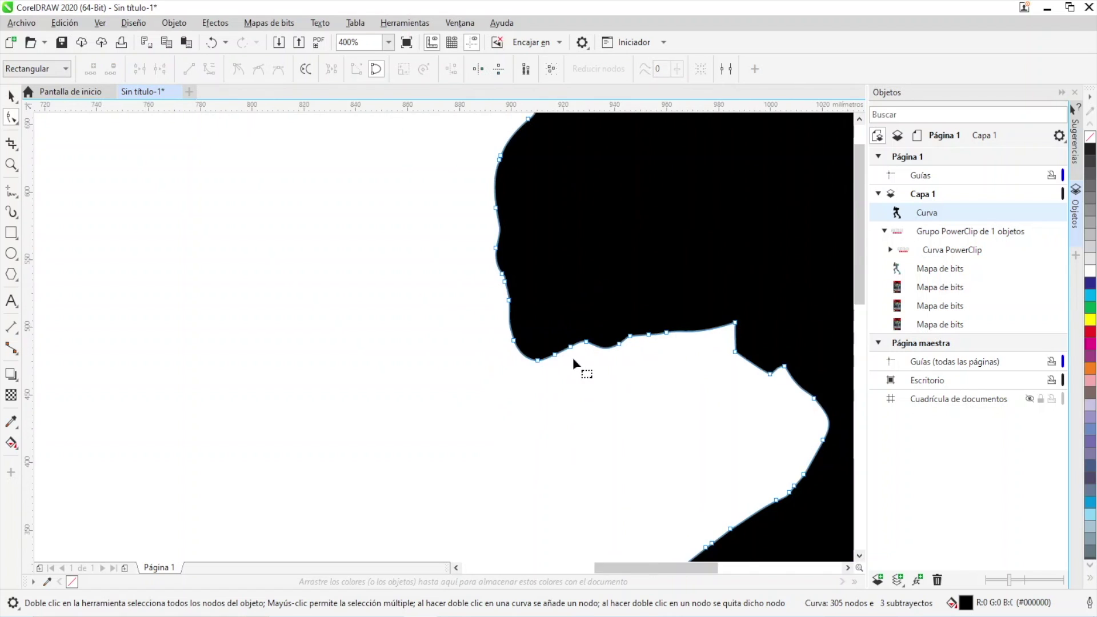
# Examine the outline of the traced Samus silhouette around its arm cannon, legs and boots for leftover holes.
pyautogui.scroll(2, 592, 358)
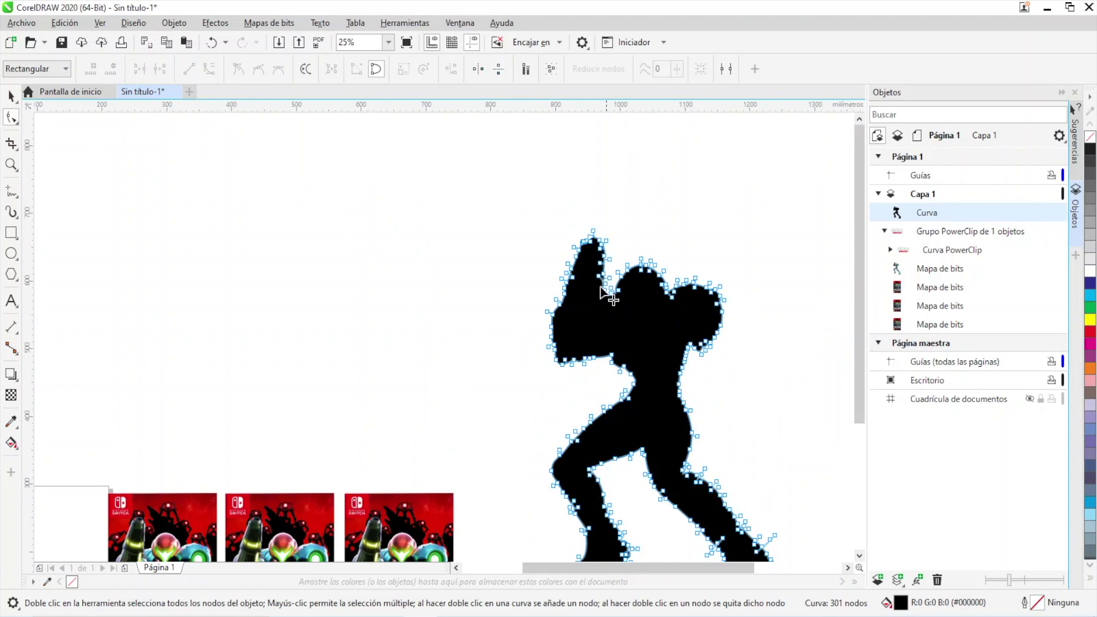
pyautogui.scroll(4, 601, 293)
pyautogui.scroll(-6, 600, 269)
pyautogui.scroll(6, 673, 470)
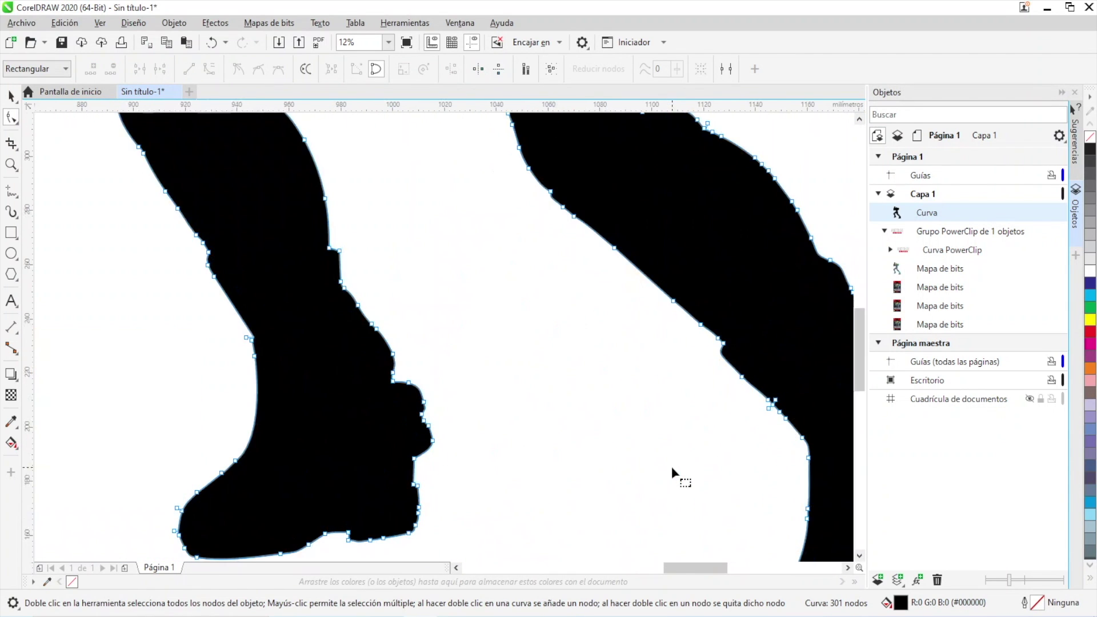
pyautogui.scroll(-4, 725, 448)
pyautogui.scroll(4, 772, 478)
pyautogui.scroll(-3, 766, 474)
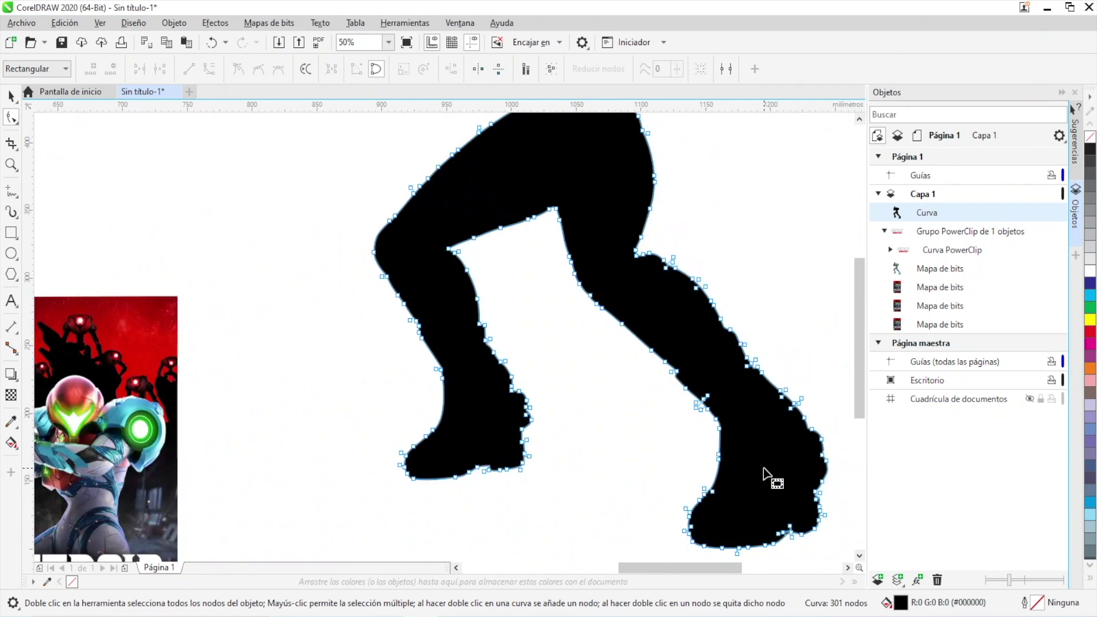
pyautogui.scroll(-3, 782, 452)
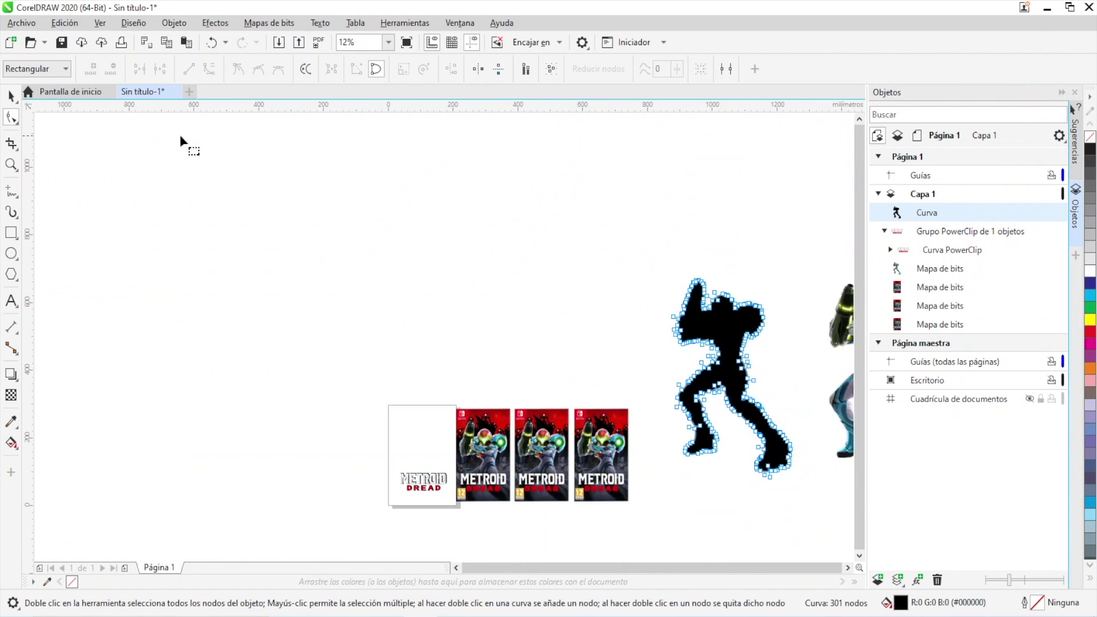
# Place the colour Samus bitmap inside the black silhouette curve as a PowerClip.
pyautogui.click(10, 97)
pyautogui.moveTo(735, 351); pyautogui.dragTo(632, 360)
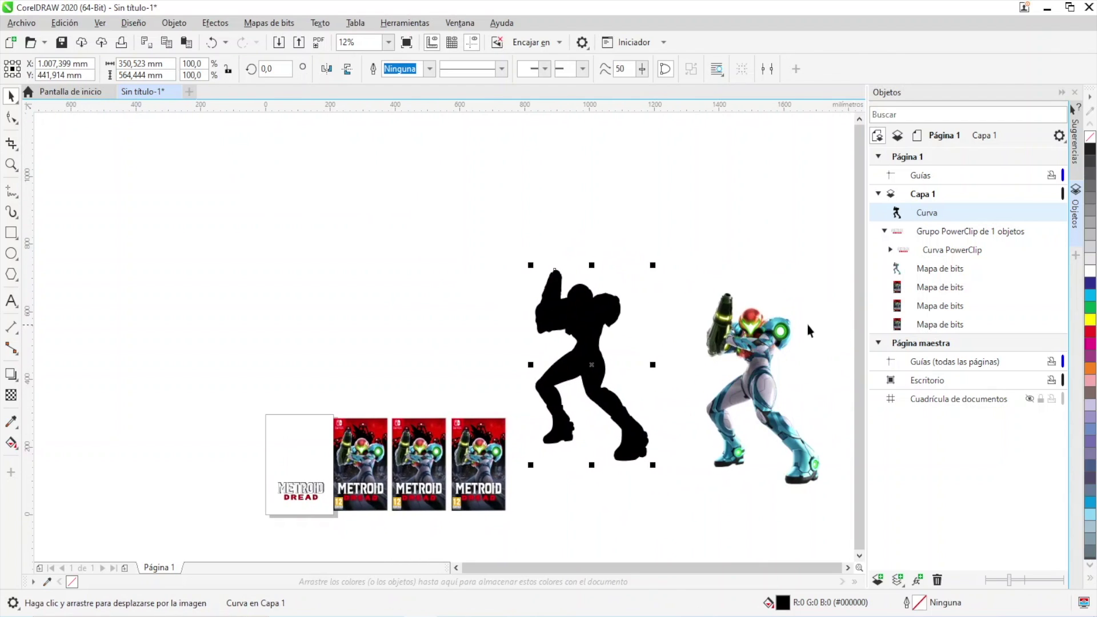
pyautogui.click(760, 331)
pyautogui.click(185, 23)
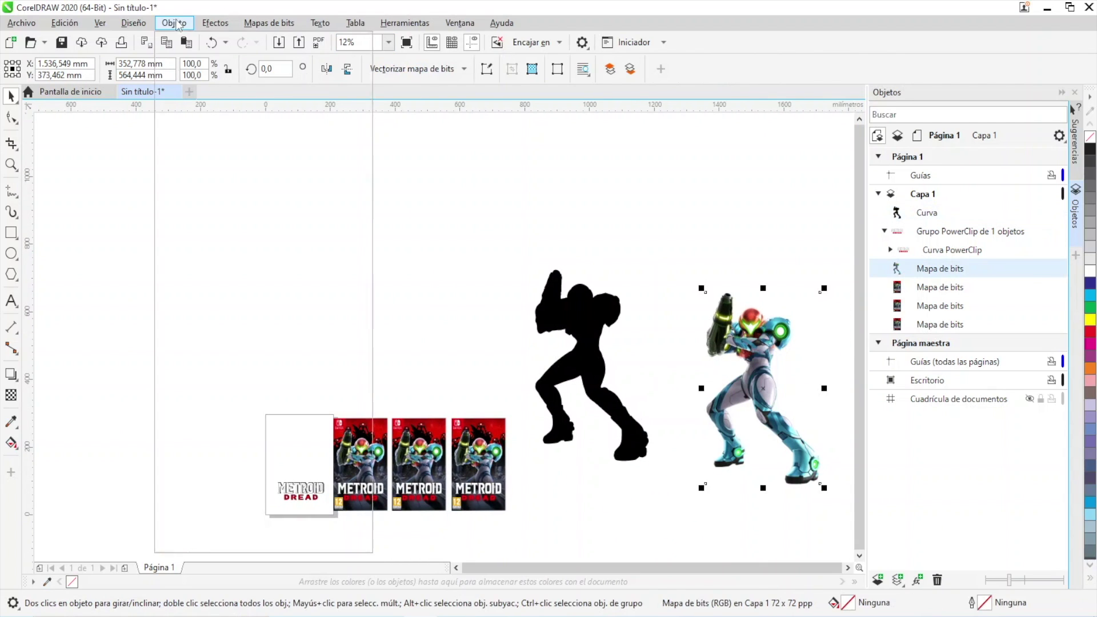
pyautogui.moveTo(247, 78)
pyautogui.click(418, 80)
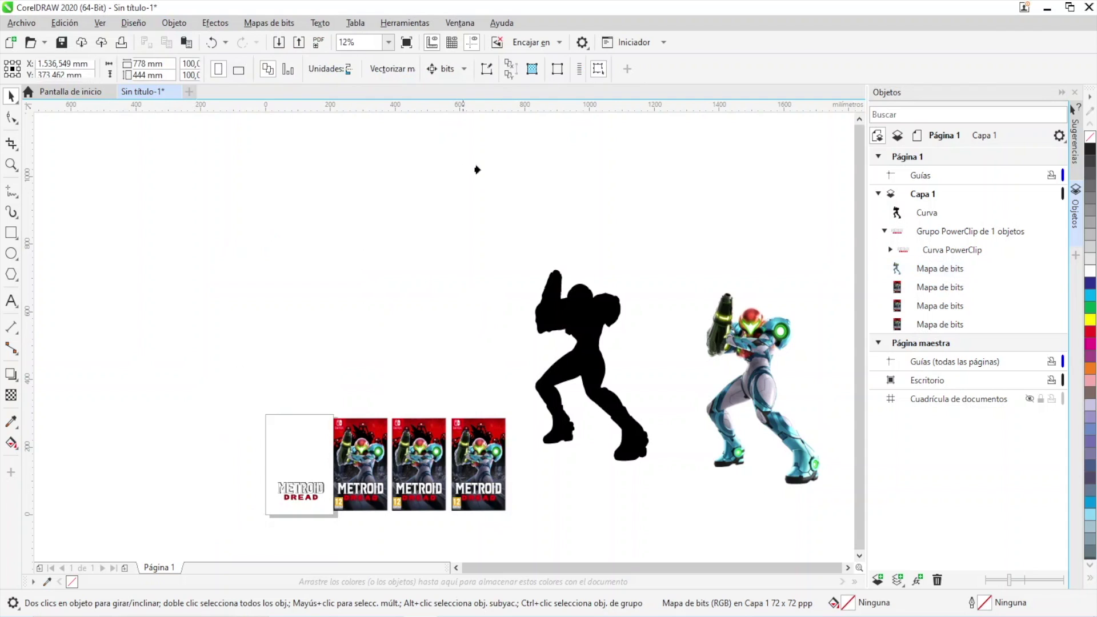
pyautogui.click(580, 307)
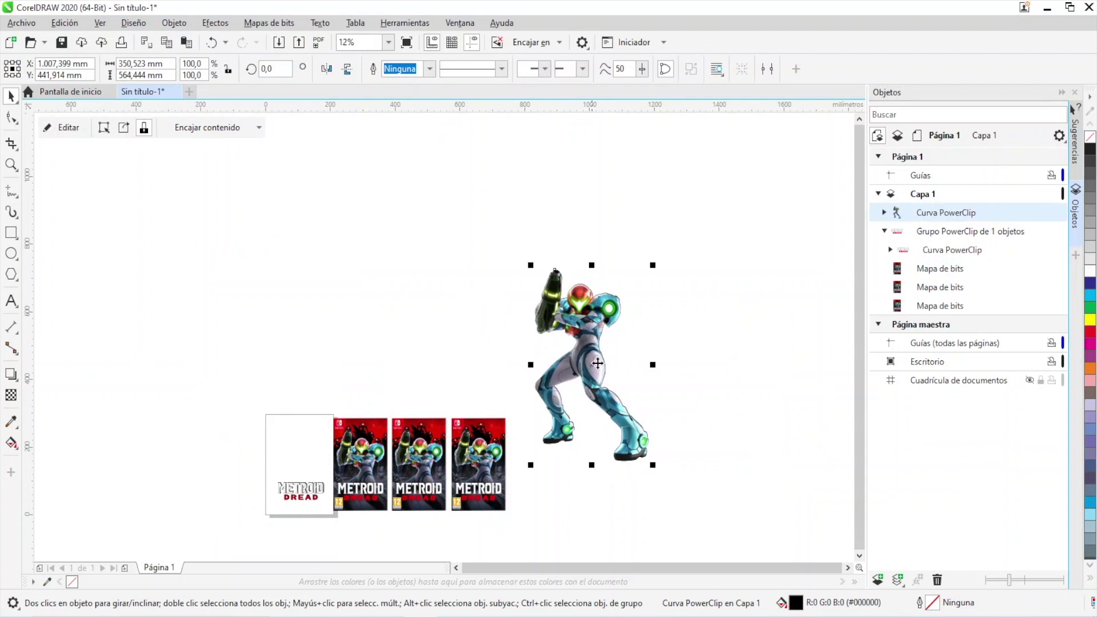
# Move the clipped Samus over the first cover, aligning the top of its arm cannon with the cover's upper edge.
pyautogui.moveTo(595, 335); pyautogui.dragTo(367, 444)
pyautogui.scroll(4, 367, 444)
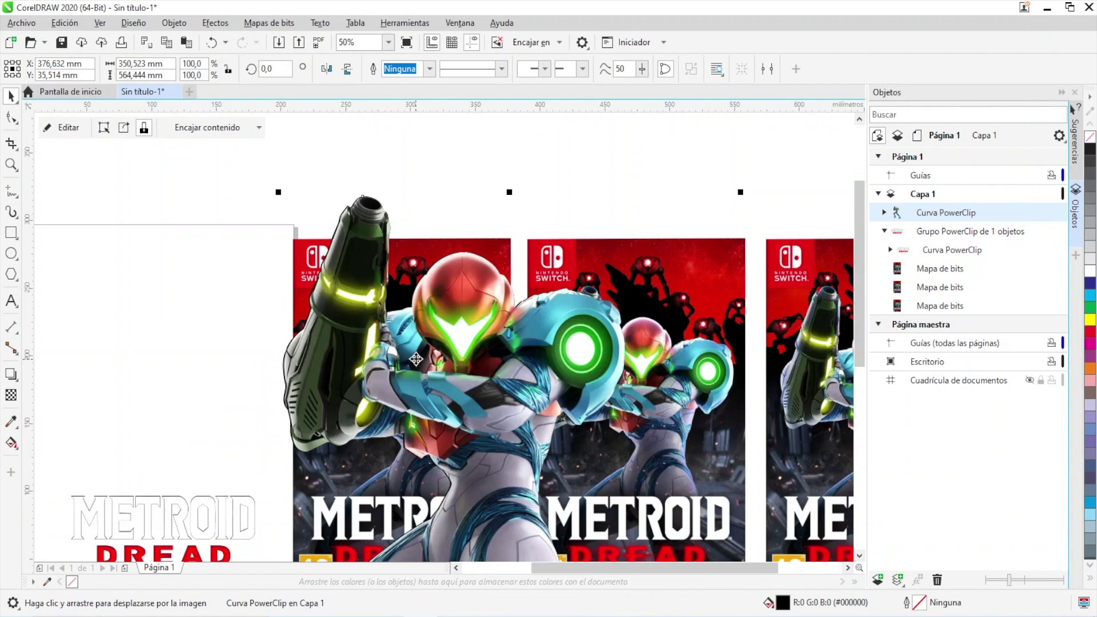
pyautogui.moveTo(443, 356); pyautogui.dragTo(430, 381)
pyautogui.scroll(6, 336, 280)
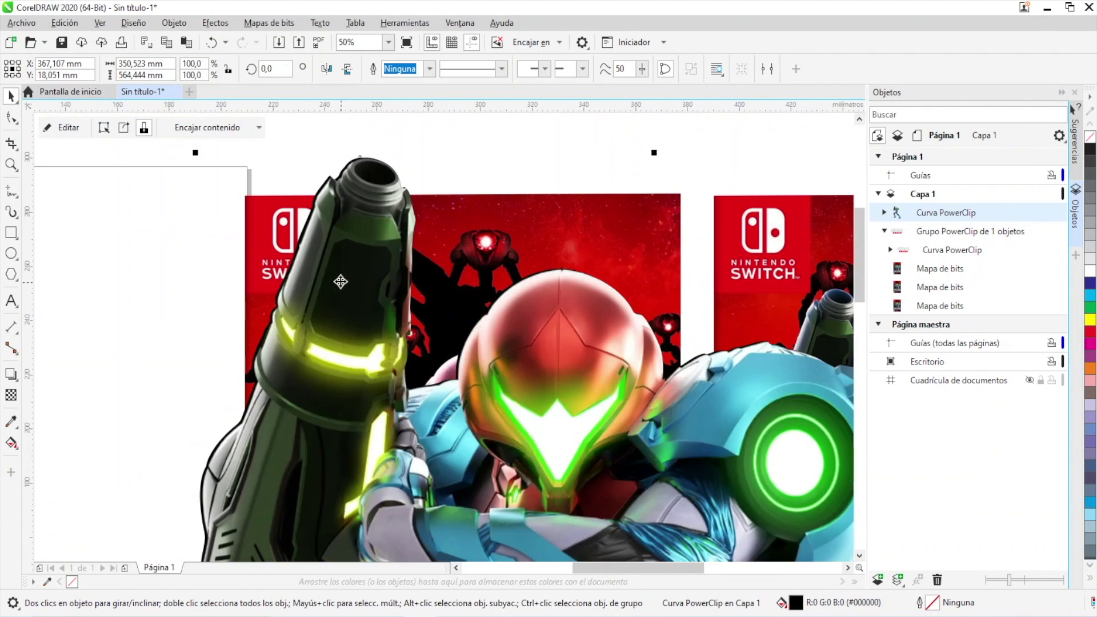
pyautogui.scroll(-4, 276, 209)
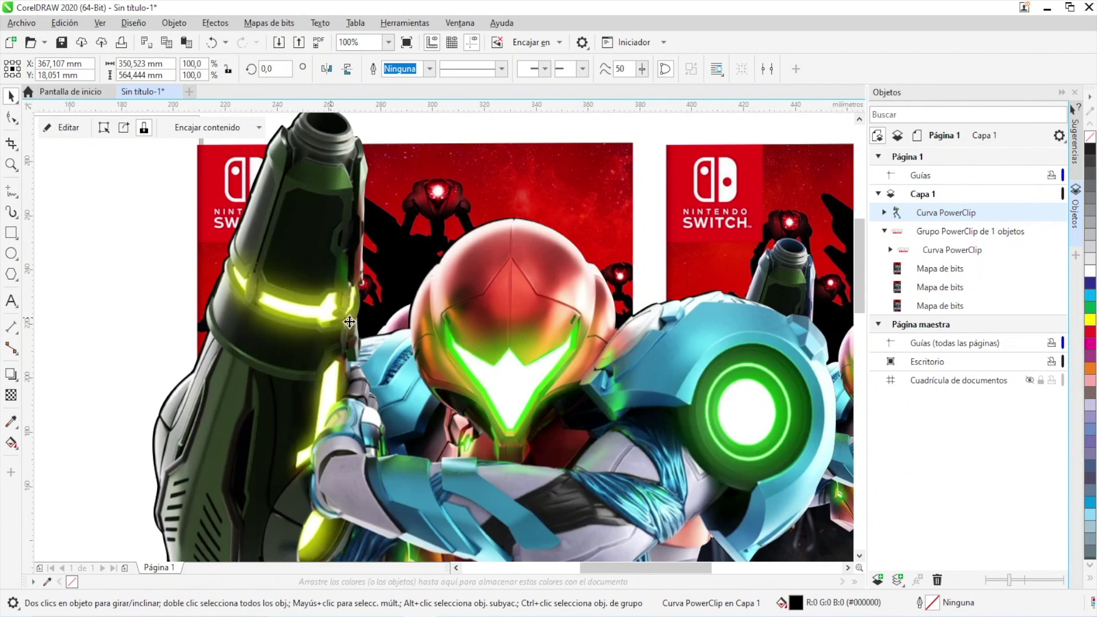
pyautogui.moveTo(350, 322); pyautogui.dragTo(367, 358)
pyautogui.scroll(-2, 411, 369)
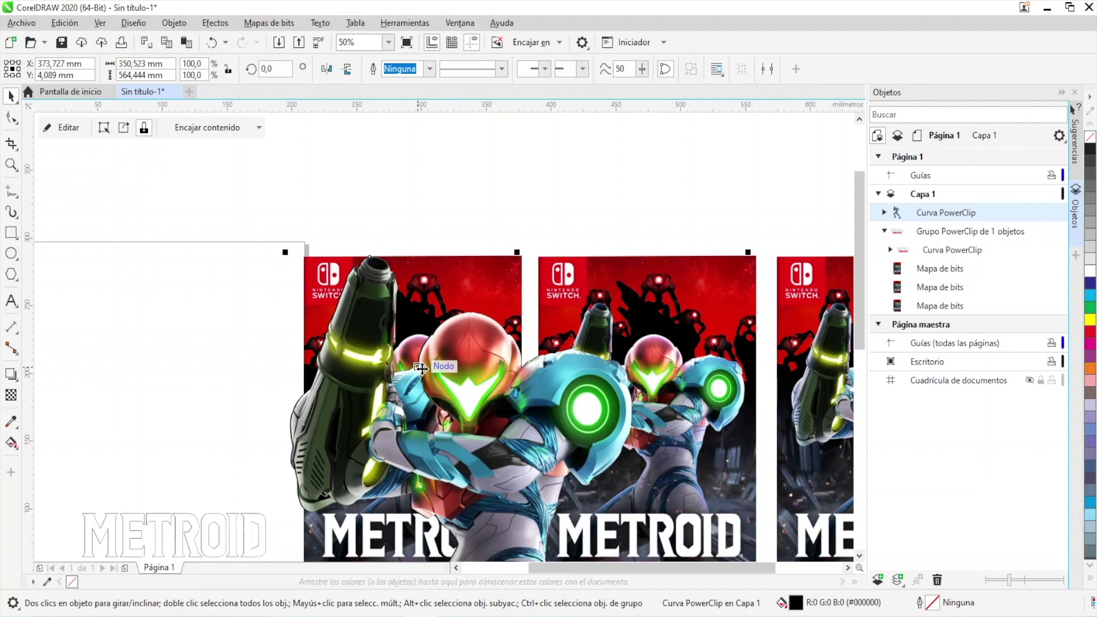
# Open the Samus PowerClip to inspect the bitmap inside it, and finish editing.
pyautogui.click(75, 133)
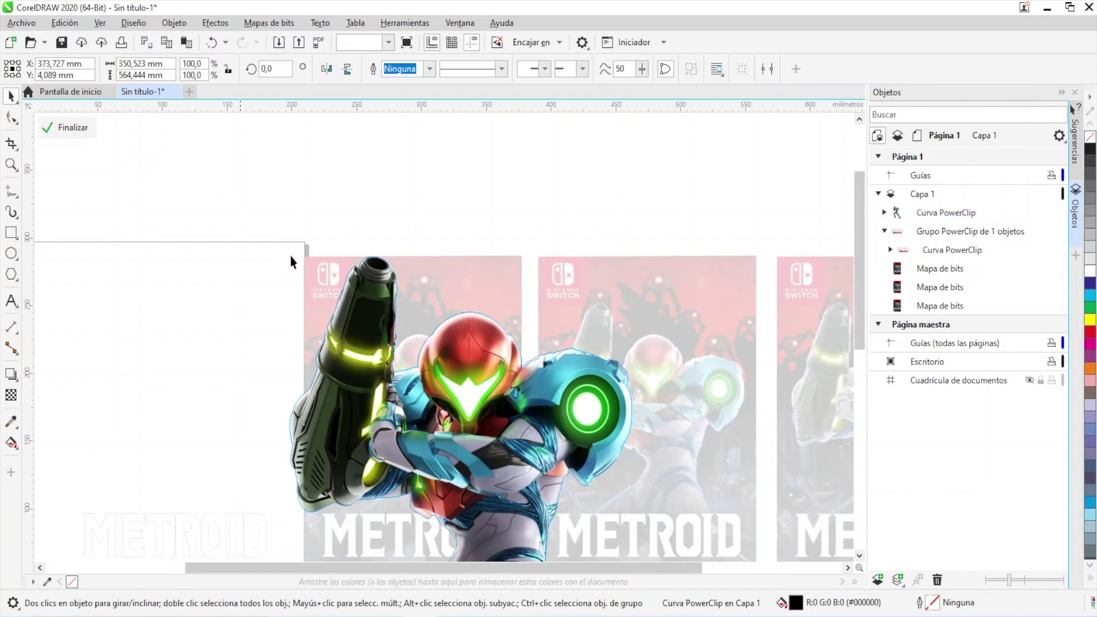
pyautogui.click(458, 377)
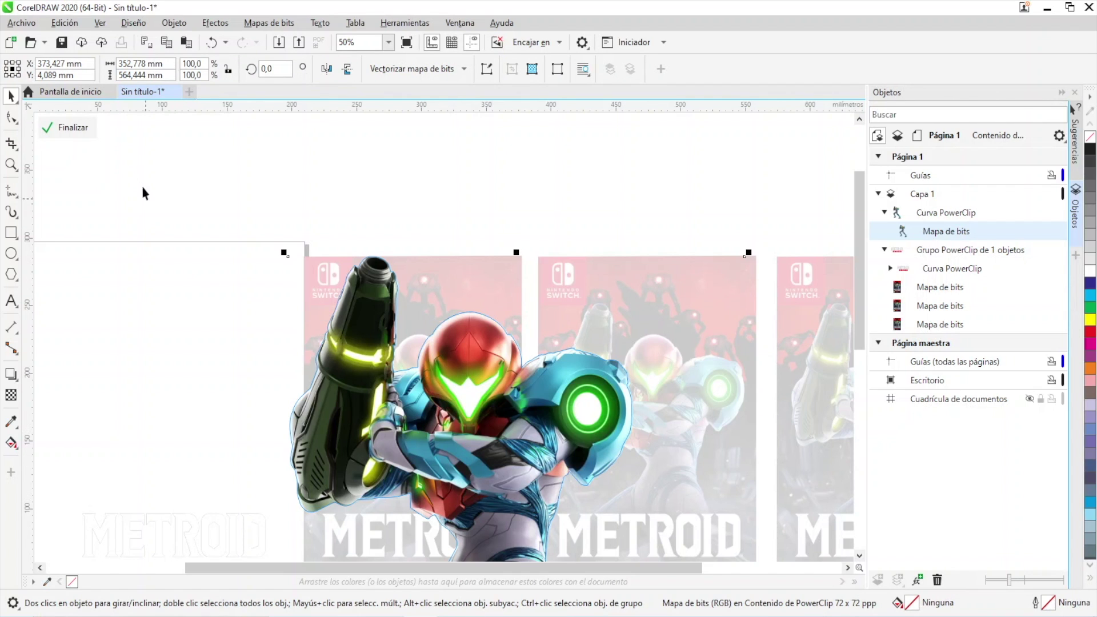
pyautogui.click(70, 129)
# Scale the clipped Samus down proportionally to about 57% over the first cover.
pyautogui.scroll(-4, 573, 410)
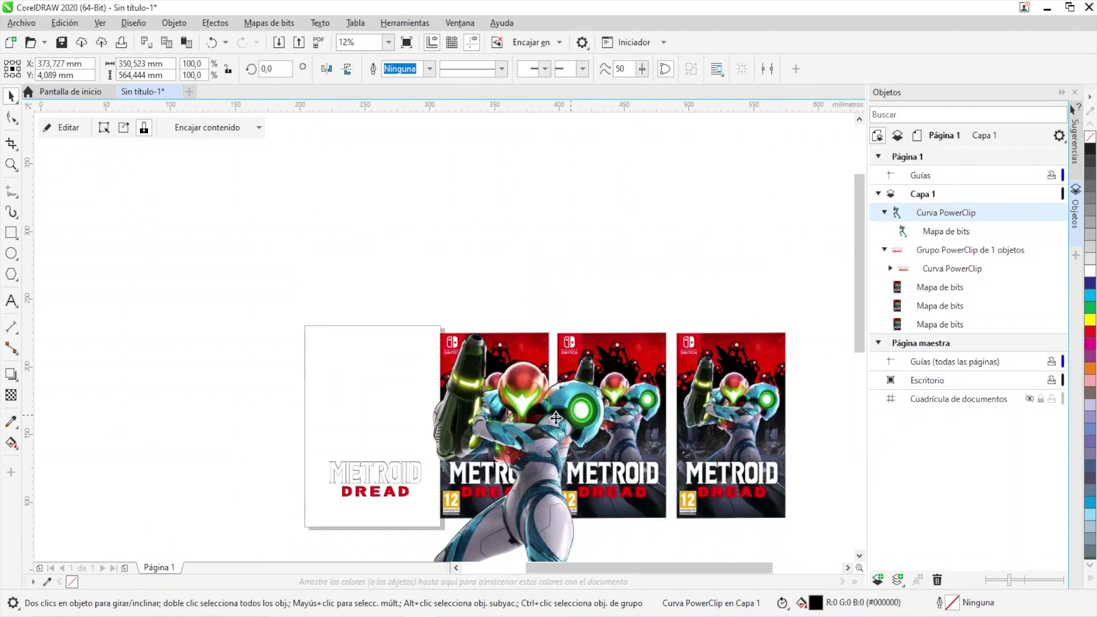
pyautogui.scroll(2, 574, 410)
pyautogui.moveTo(756, 242); pyautogui.dragTo(479, 365)
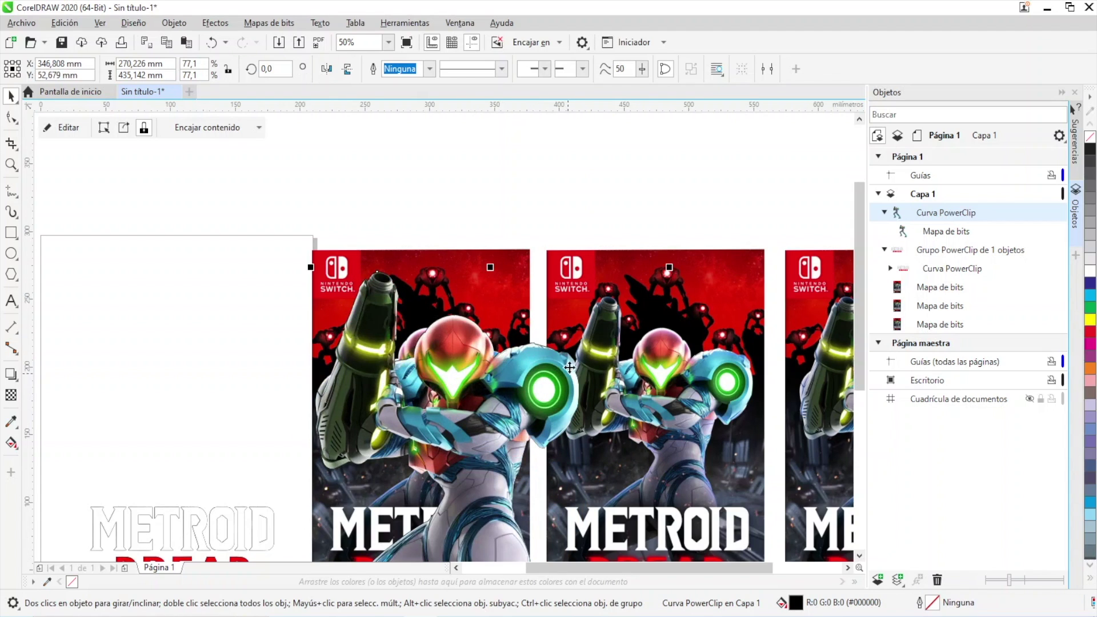
pyautogui.moveTo(673, 263); pyautogui.dragTo(439, 250)
# Delete the PowerClip outline nodes around both of Samus's boots below the first cover with the Shape tool.
pyautogui.scroll(2, 445, 306)
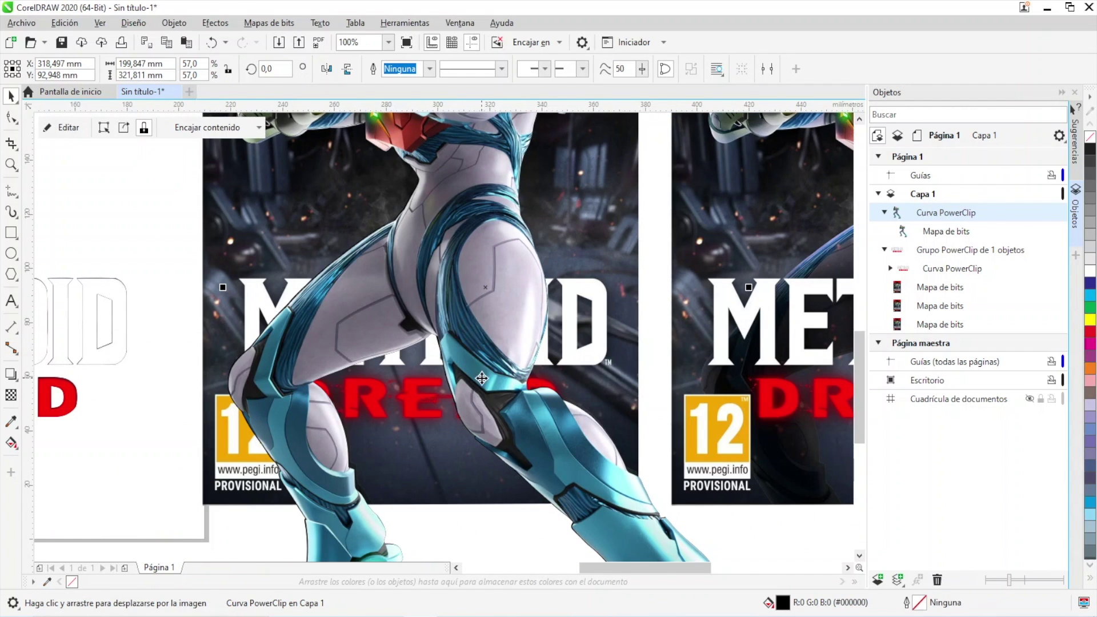
pyautogui.scroll(-2, 574, 442)
pyautogui.scroll(3, 596, 483)
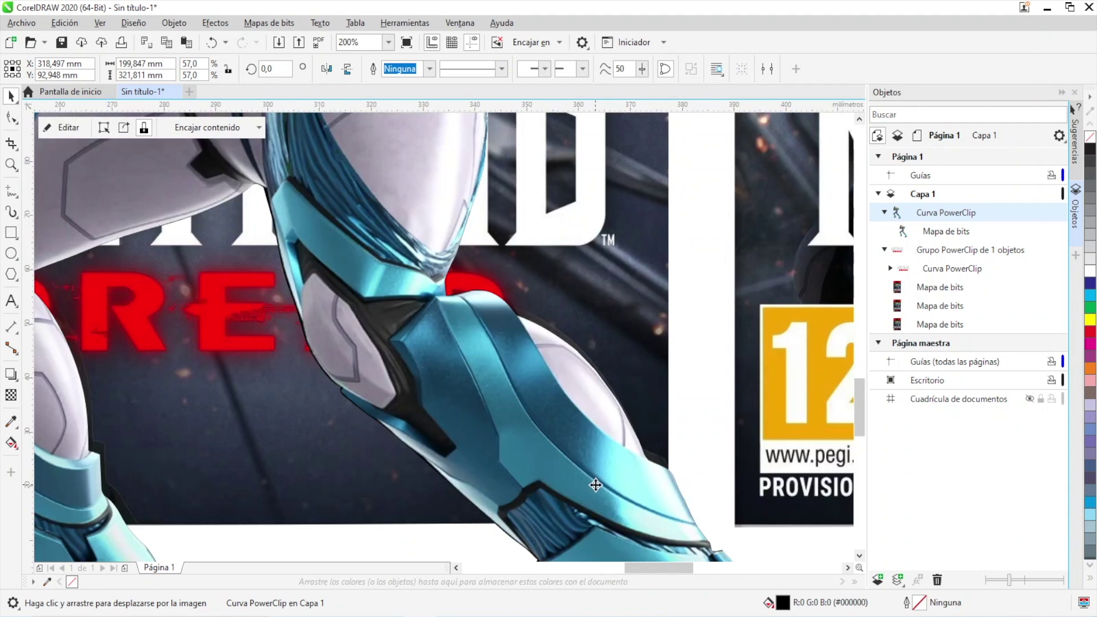
pyautogui.moveTo(596, 483); pyautogui.dragTo(606, 359)
pyautogui.scroll(-2, 594, 377)
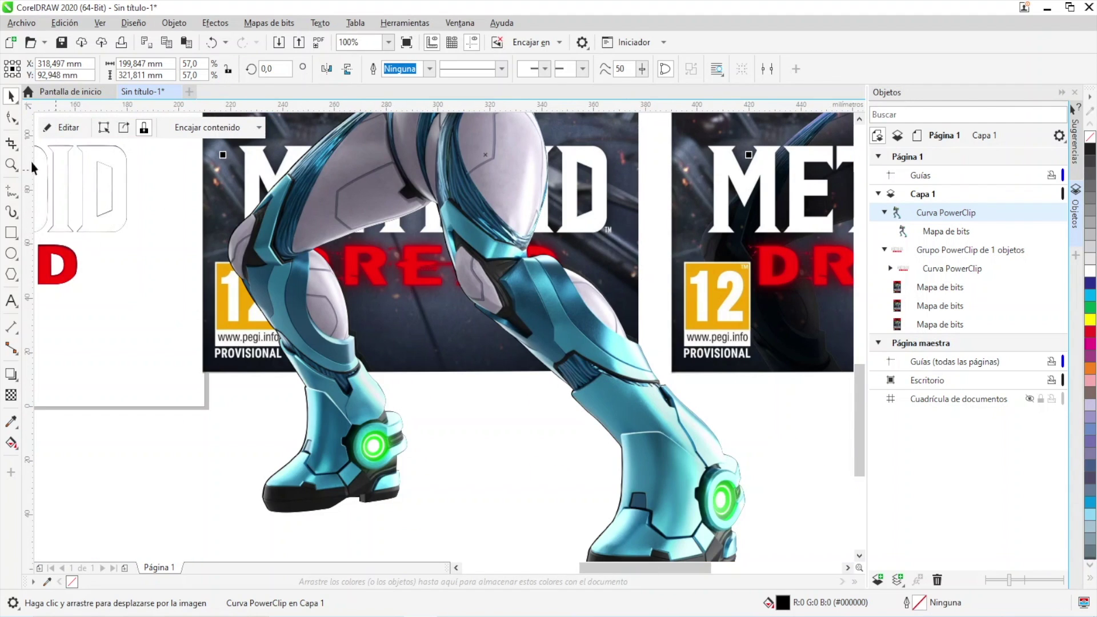
pyautogui.click(11, 119)
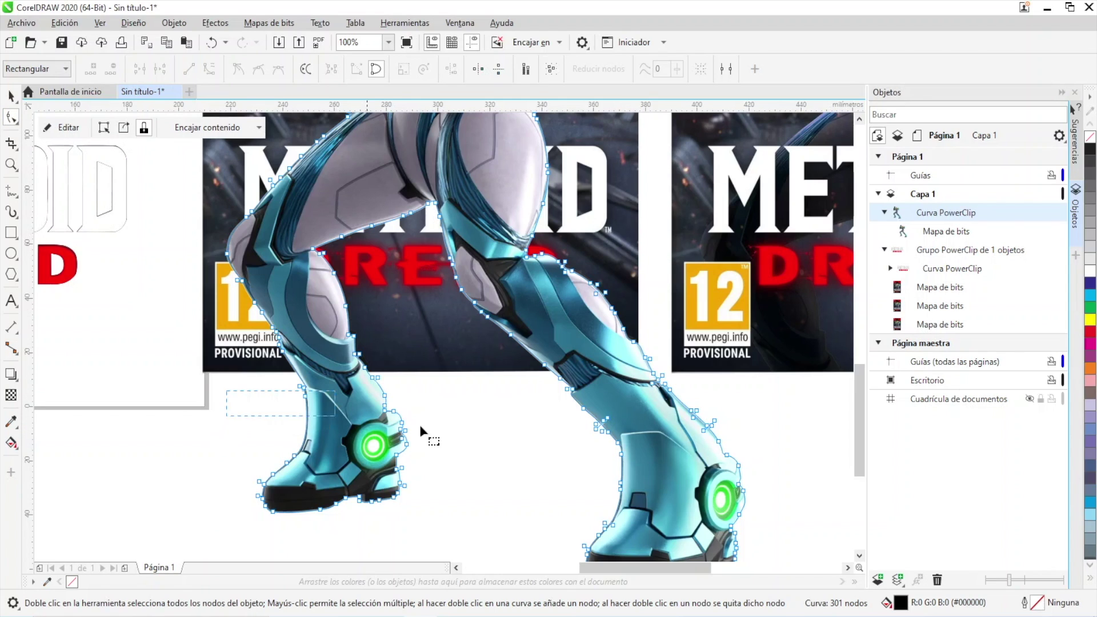
pyautogui.moveTo(421, 428); pyautogui.dragTo(498, 534)
pyautogui.press('Delete')
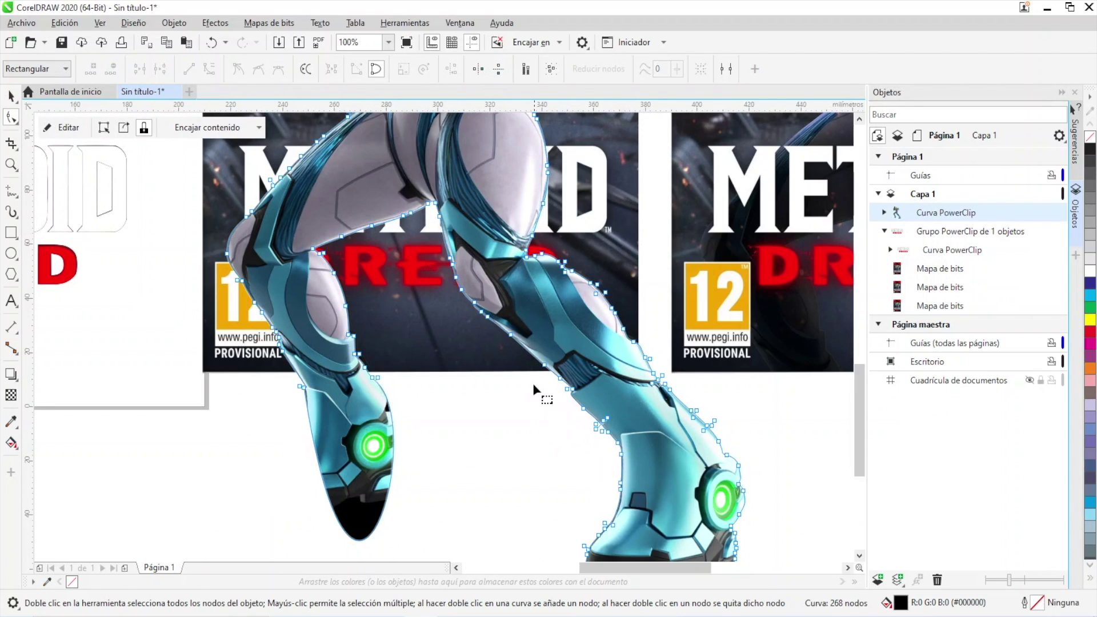
pyautogui.moveTo(729, 419); pyautogui.dragTo(796, 558)
pyautogui.press('Delete')
# Convert the curved segment closing the left leg's lower end to a straight line.
pyautogui.scroll(2, 355, 270)
pyautogui.scroll(2, 363, 245)
pyautogui.scroll(-2, 360, 274)
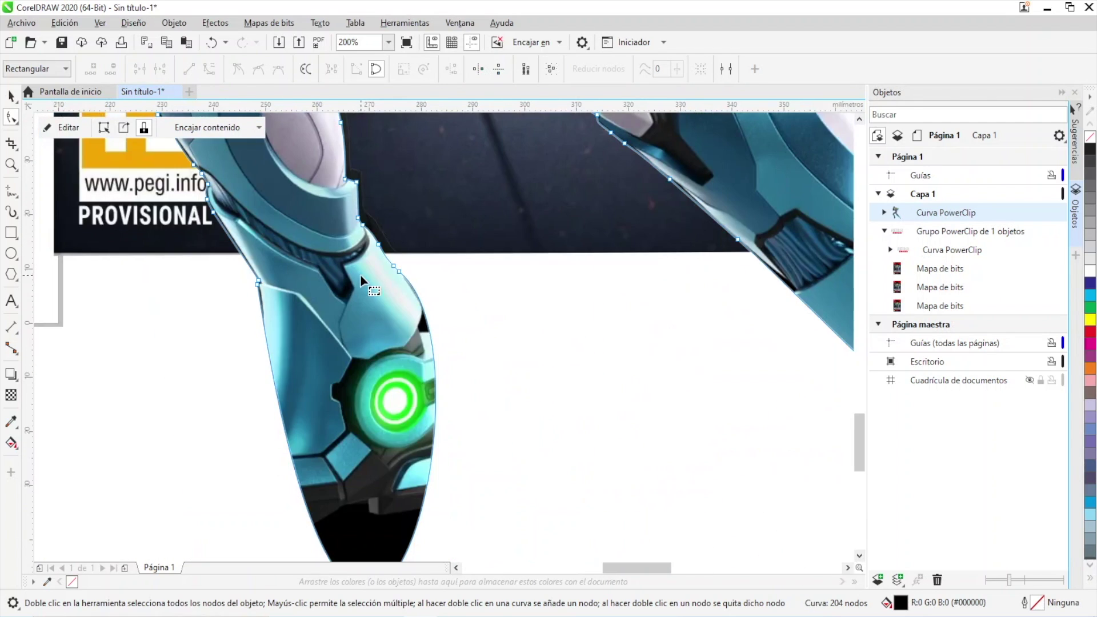
pyautogui.rightClick(432, 460)
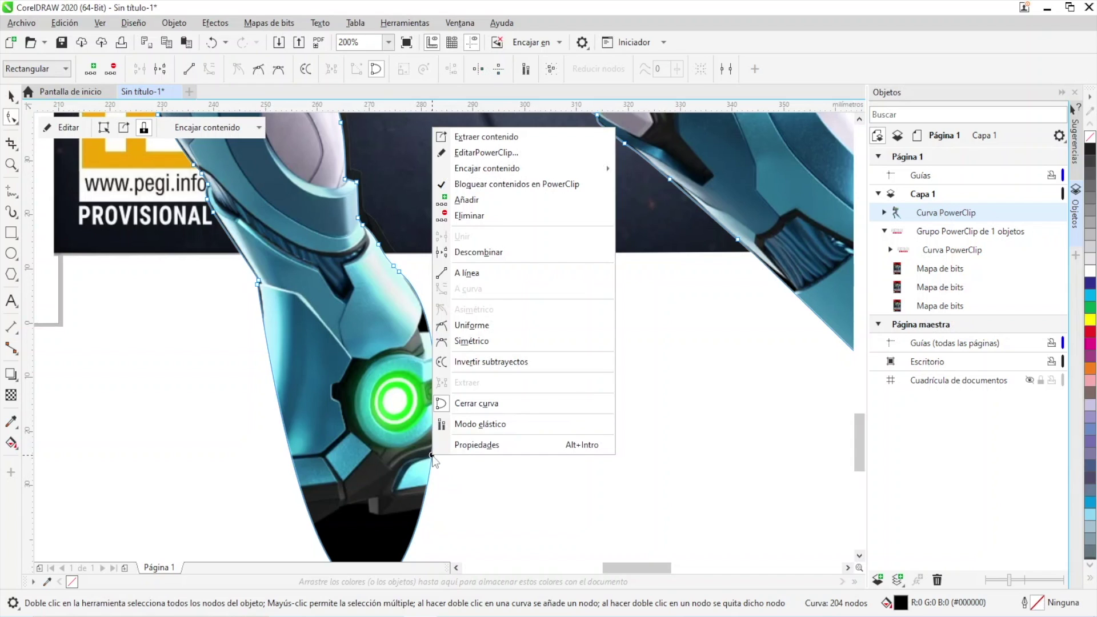
pyautogui.click(486, 272)
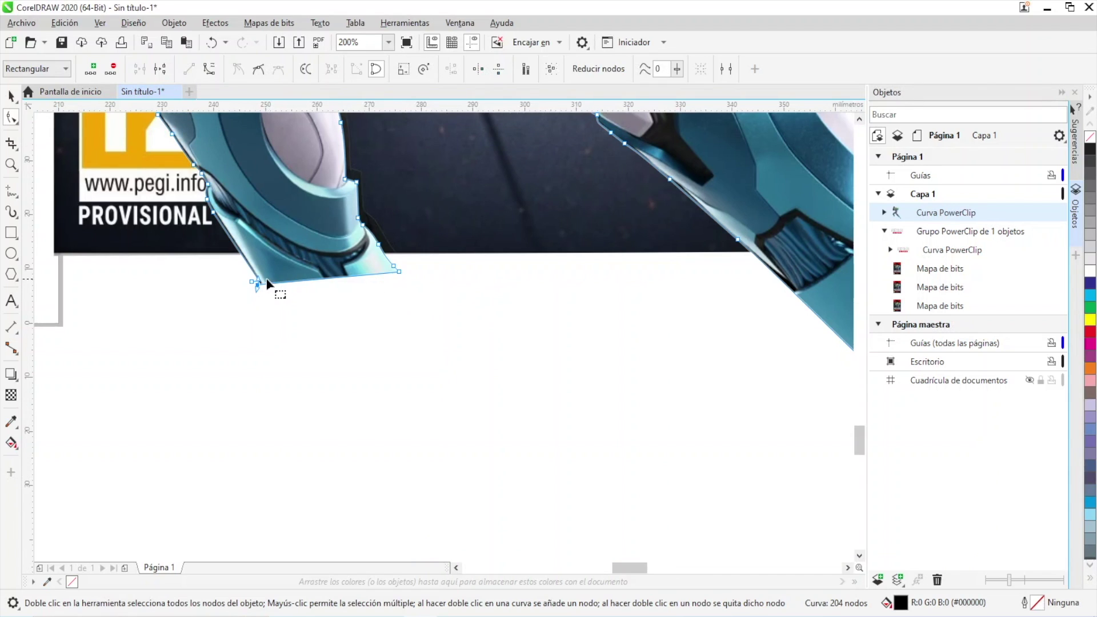
# Move the left leg's lower nodes up to the cover's bottom edge and delete the extra node on its right side.
pyautogui.scroll(4, 255, 277)
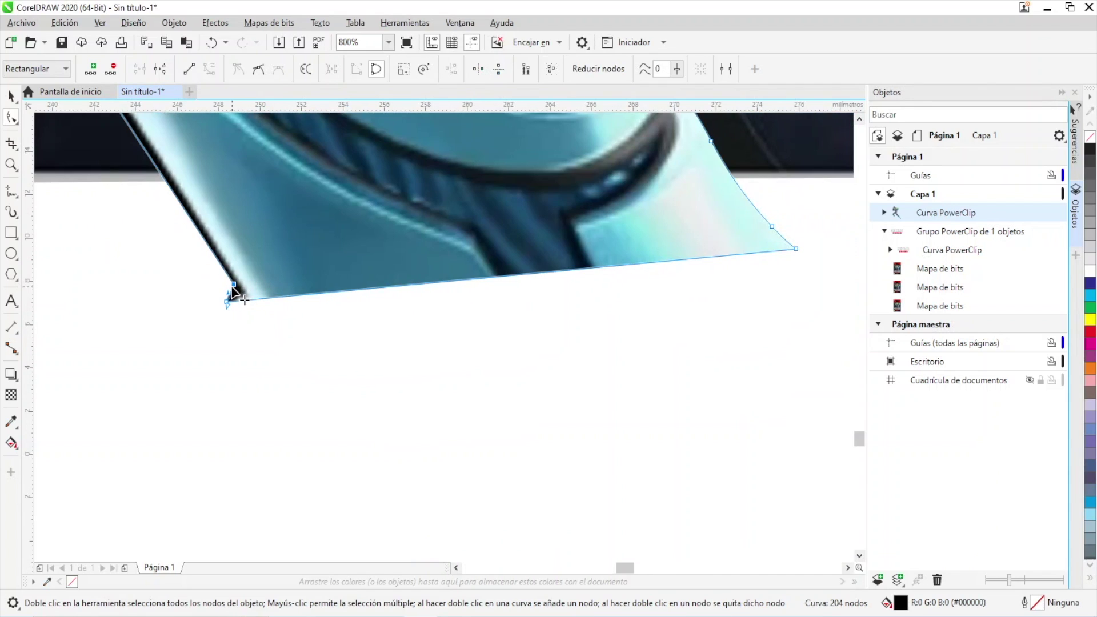
pyautogui.moveTo(232, 286); pyautogui.dragTo(166, 181)
pyautogui.moveTo(229, 302); pyautogui.dragTo(186, 182)
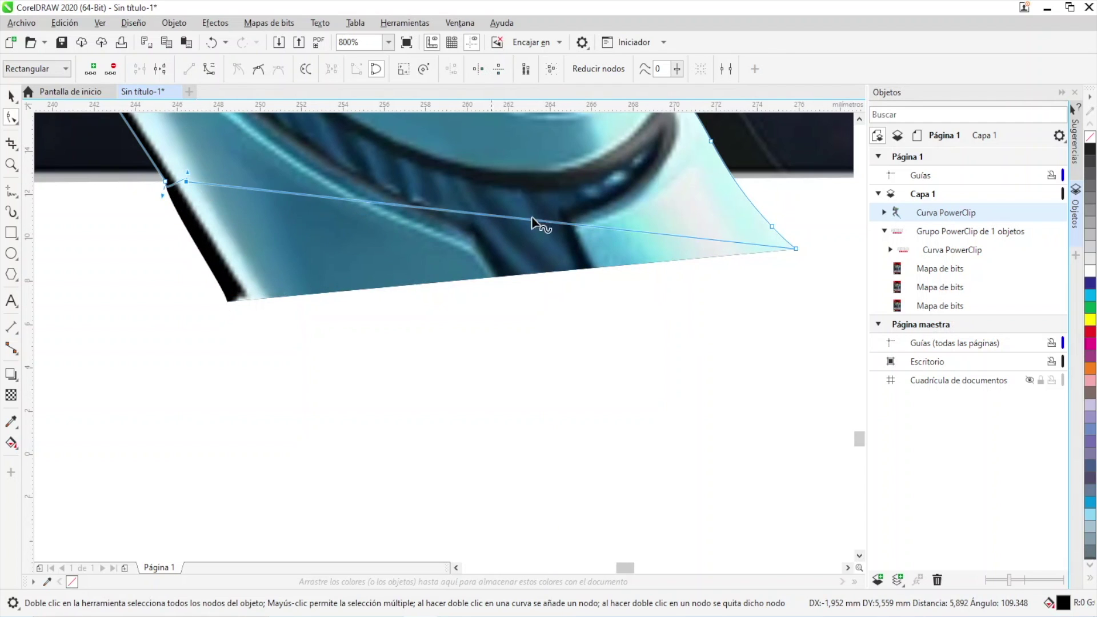
pyautogui.doubleClick(772, 226)
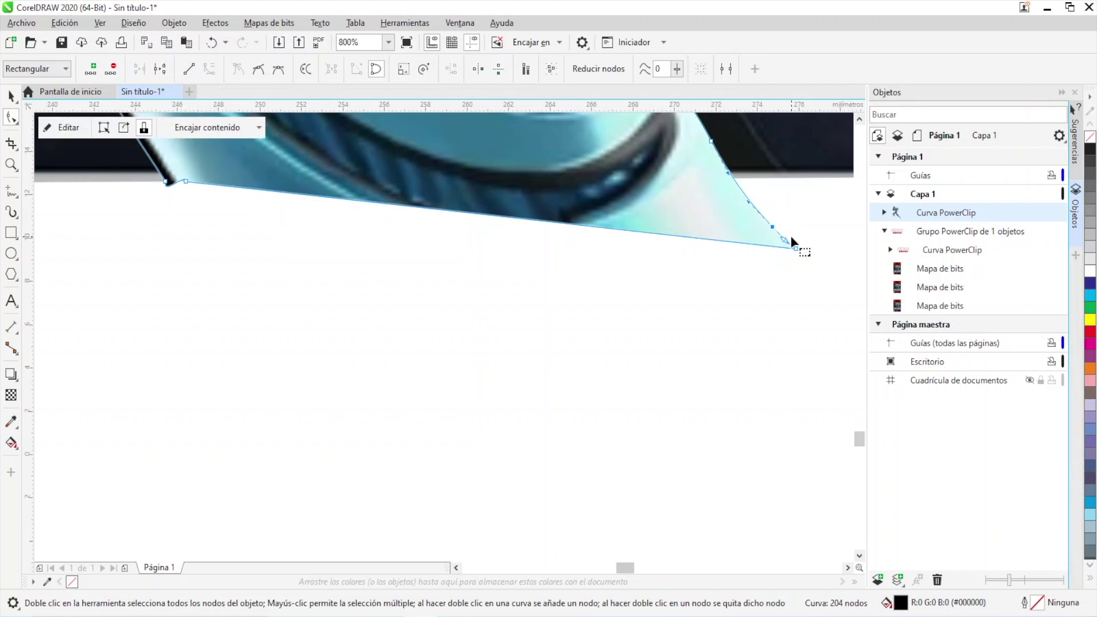
pyautogui.moveTo(793, 247); pyautogui.dragTo(731, 173)
# Convert the curved segment closing the right leg's lower end to a straight line.
pyautogui.scroll(-4, 740, 182)
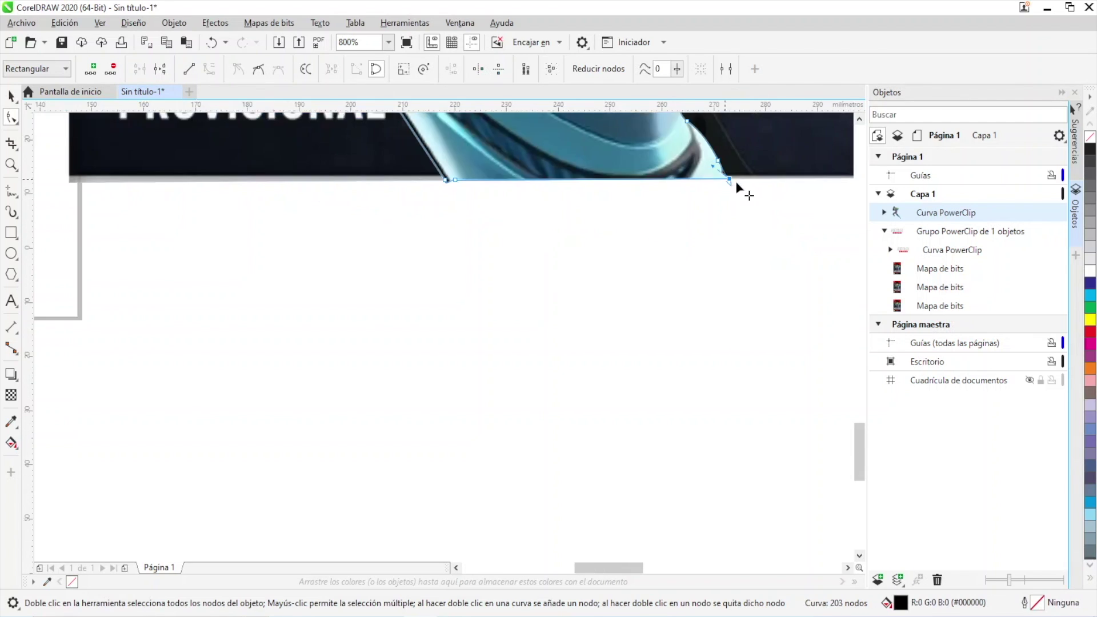
pyautogui.scroll(4, 657, 252)
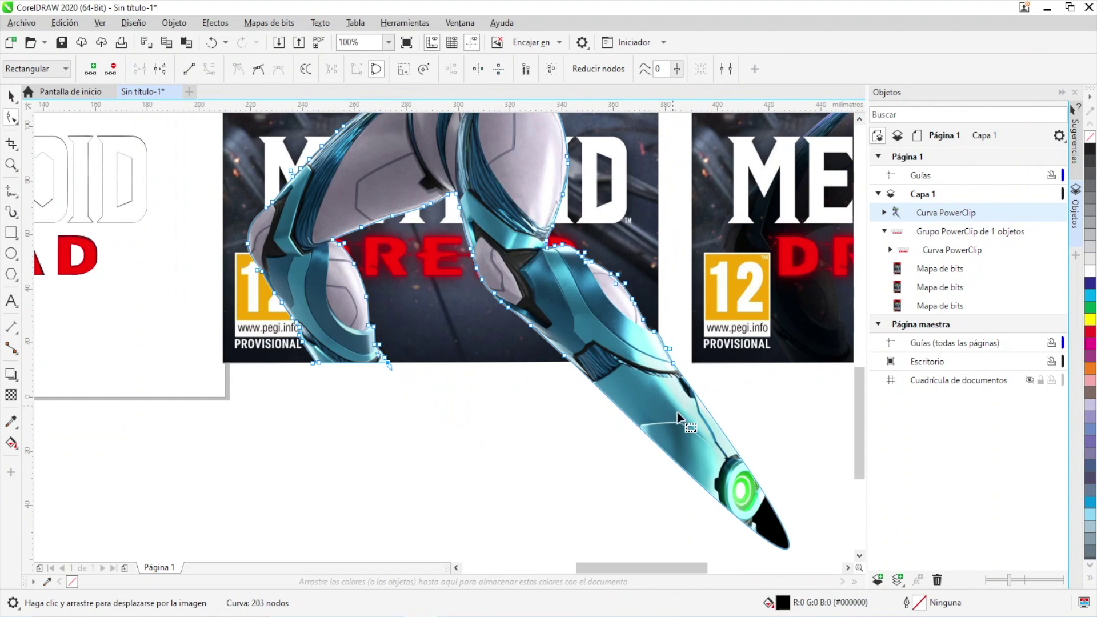
pyautogui.rightClick(784, 550)
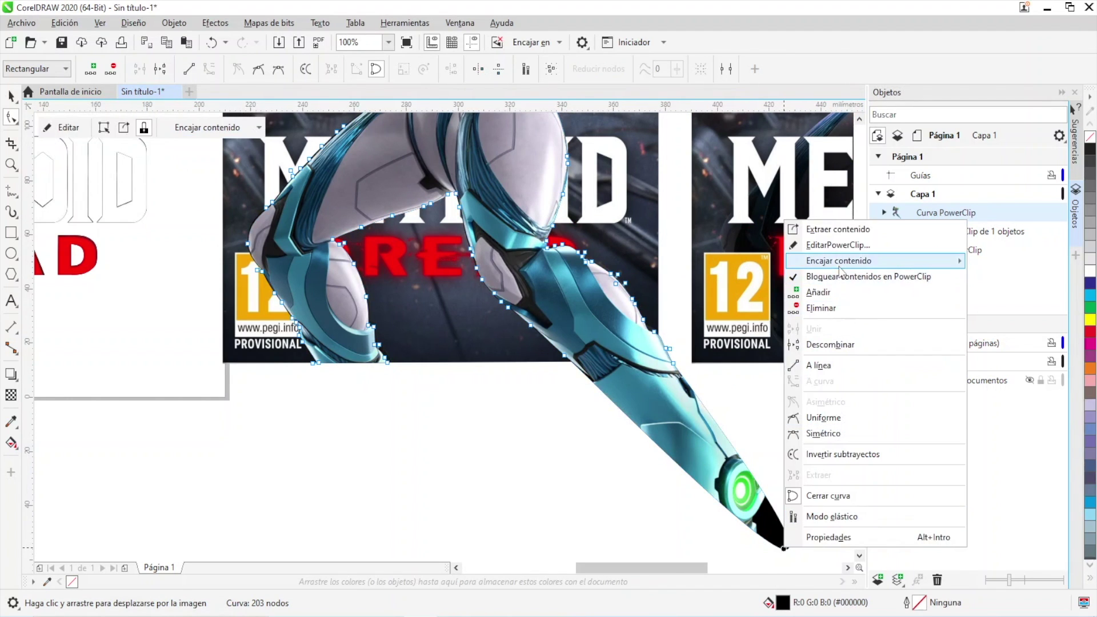
pyautogui.click(826, 371)
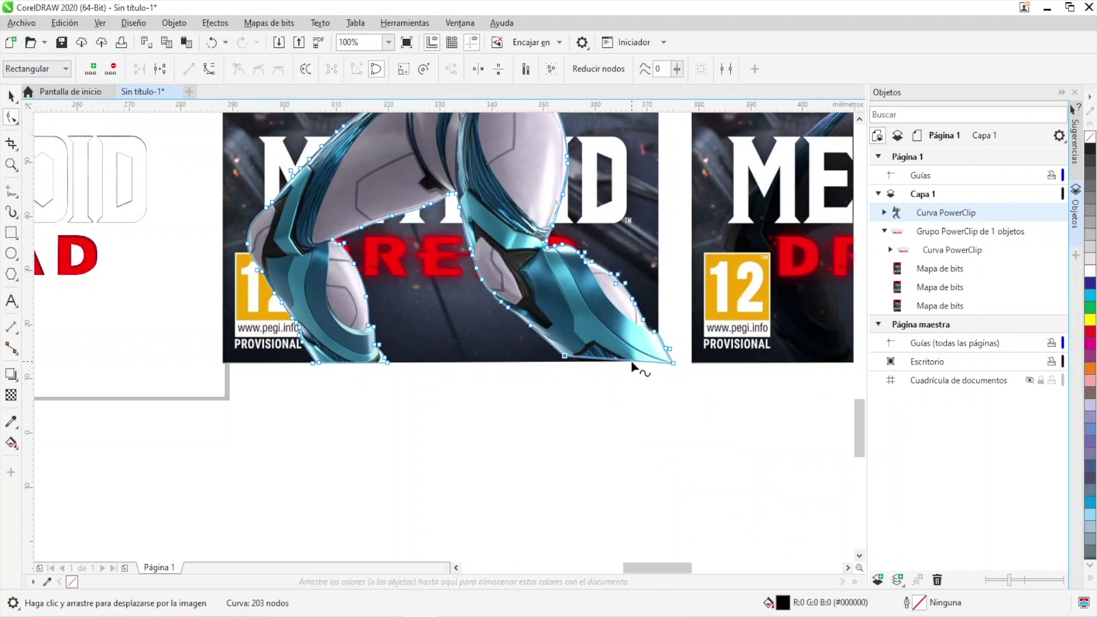
# Move the nodes around the right boot's tip onto the cover's bottom and right edges, placing one at the corner.
pyautogui.scroll(3, 631, 366)
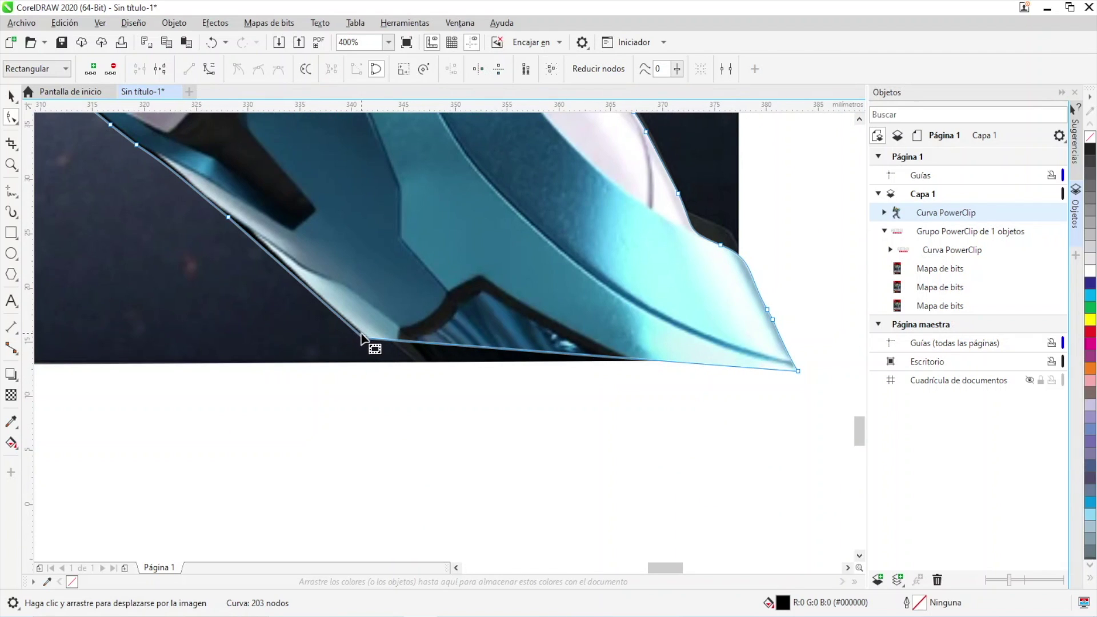
pyautogui.moveTo(363, 339); pyautogui.dragTo(391, 364)
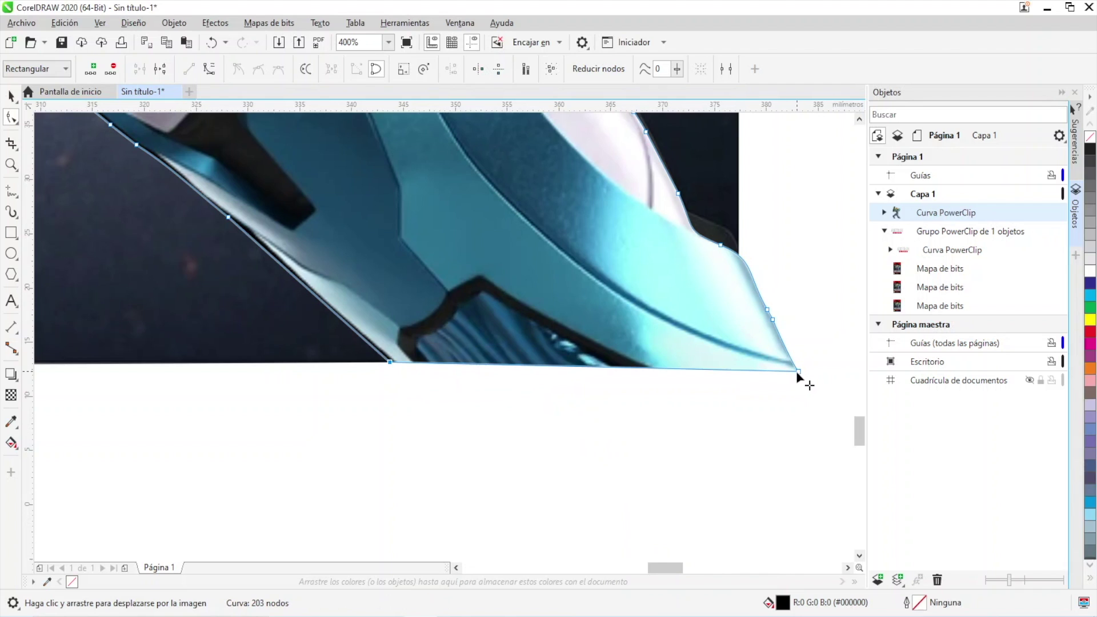
pyautogui.moveTo(798, 370); pyautogui.dragTo(735, 367)
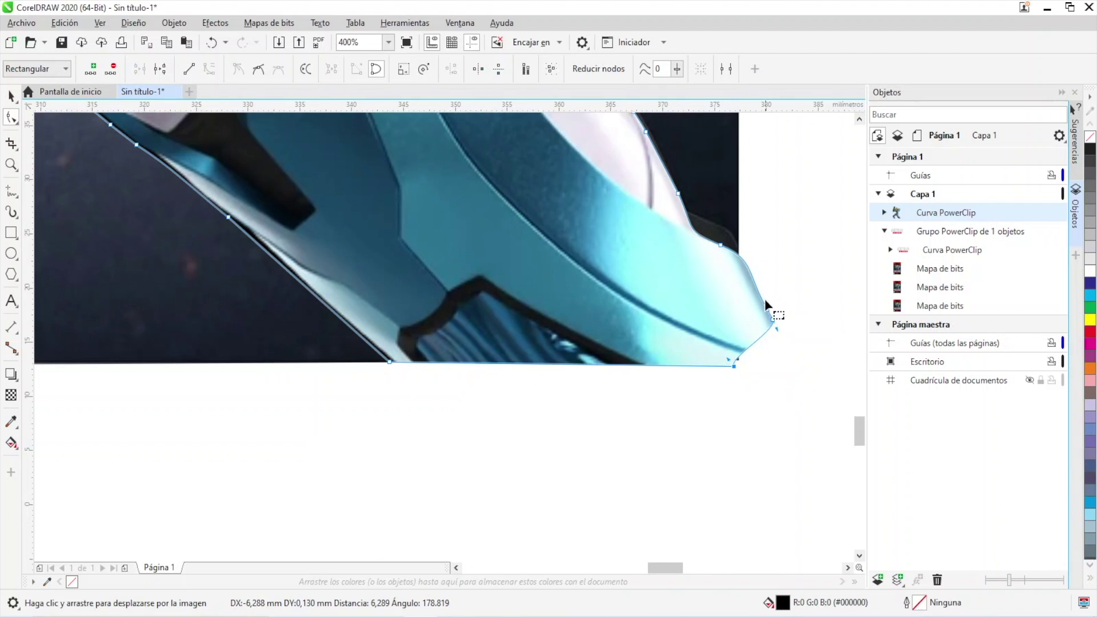
pyautogui.moveTo(752, 301); pyautogui.dragTo(740, 297)
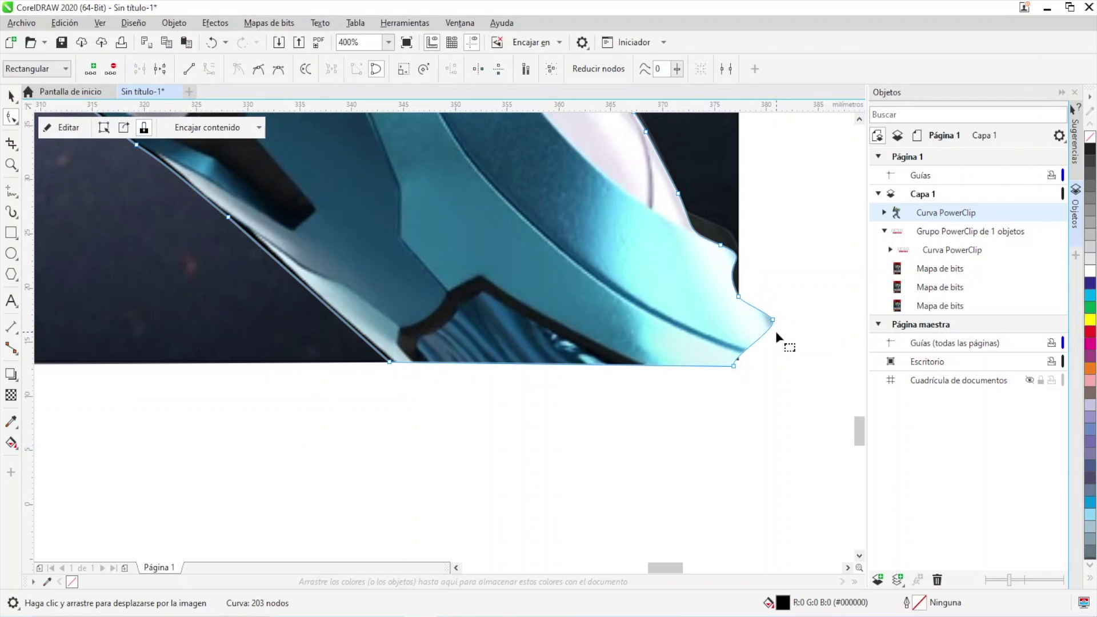
pyautogui.moveTo(775, 320); pyautogui.dragTo(741, 318)
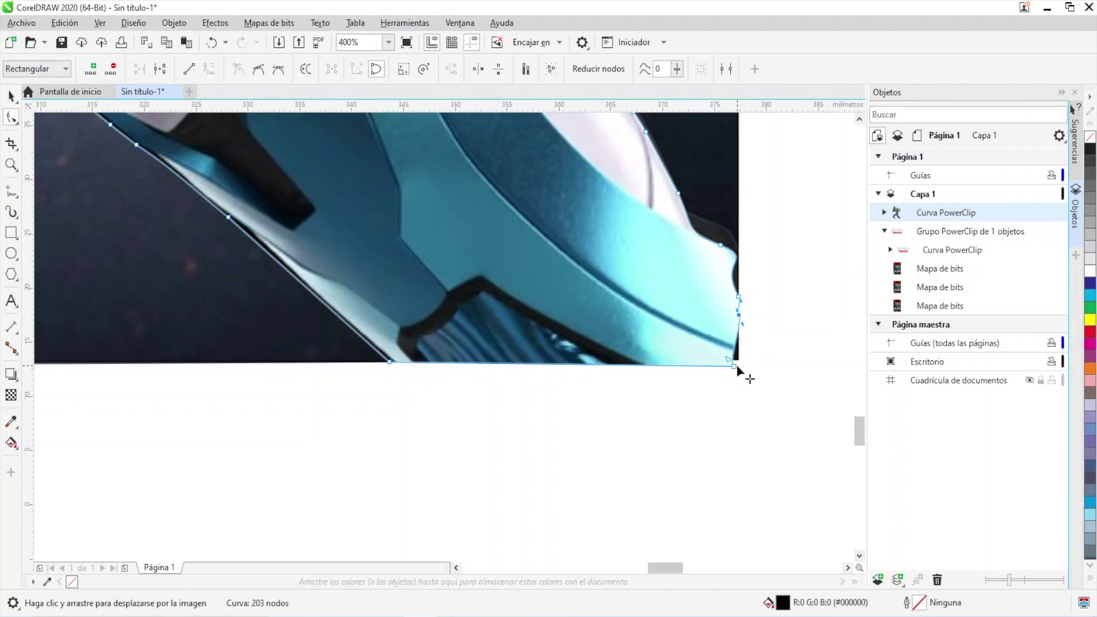
pyautogui.moveTo(733, 365); pyautogui.dragTo(742, 362)
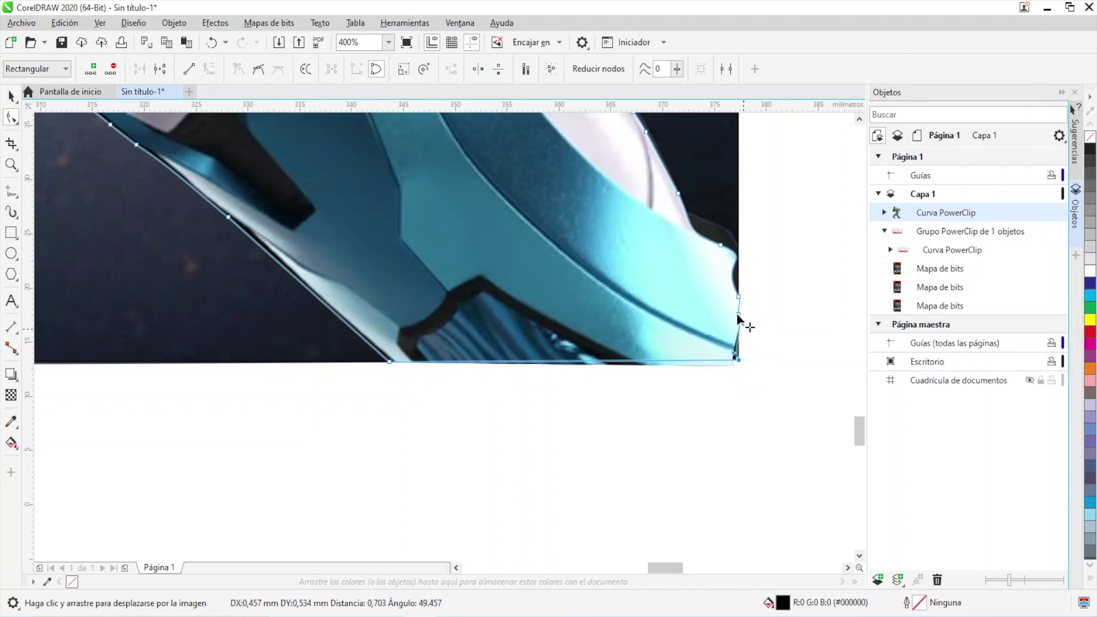
pyautogui.moveTo(738, 317); pyautogui.dragTo(738, 318)
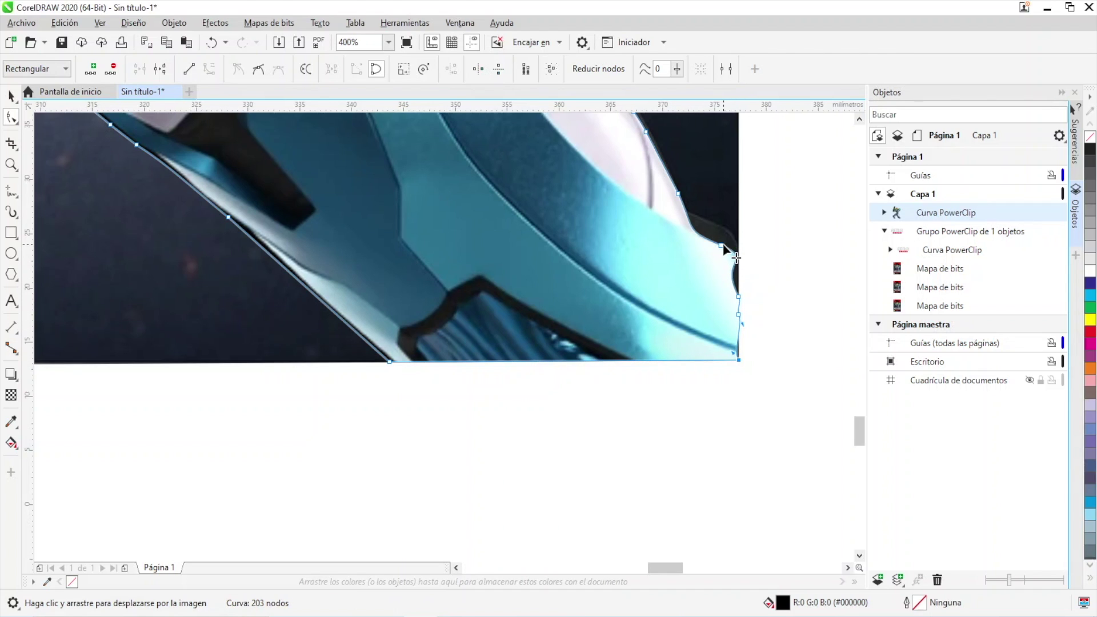
# Move the boot tip's upper node to the cover's right edge and convert the curved segment below it to a line.
pyautogui.moveTo(724, 247); pyautogui.dragTo(740, 250)
pyautogui.rightClick(739, 264)
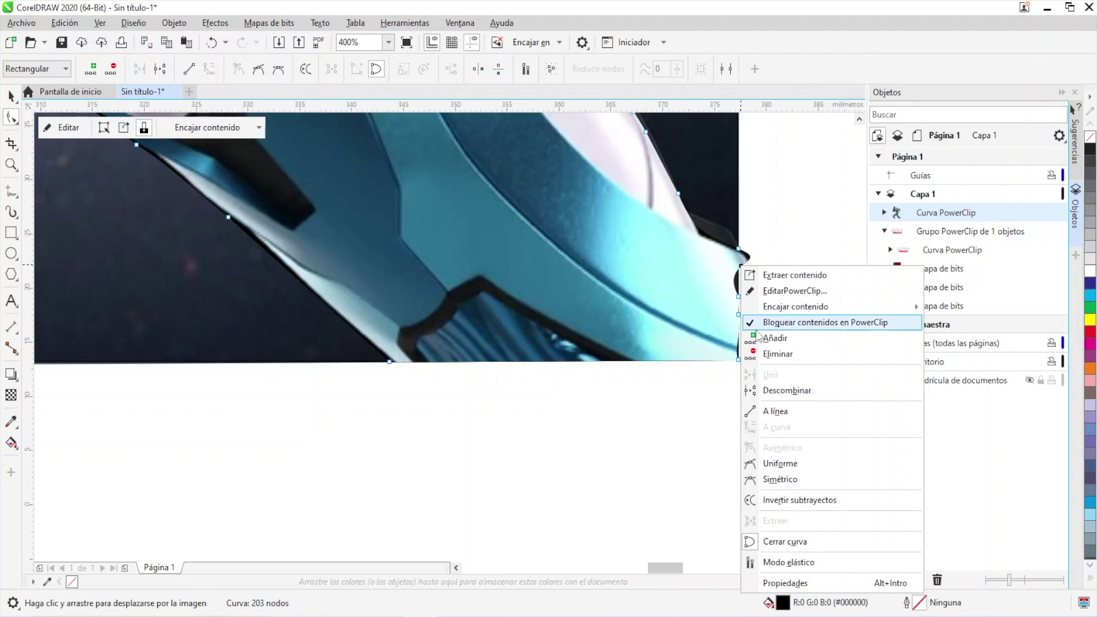
pyautogui.click(776, 413)
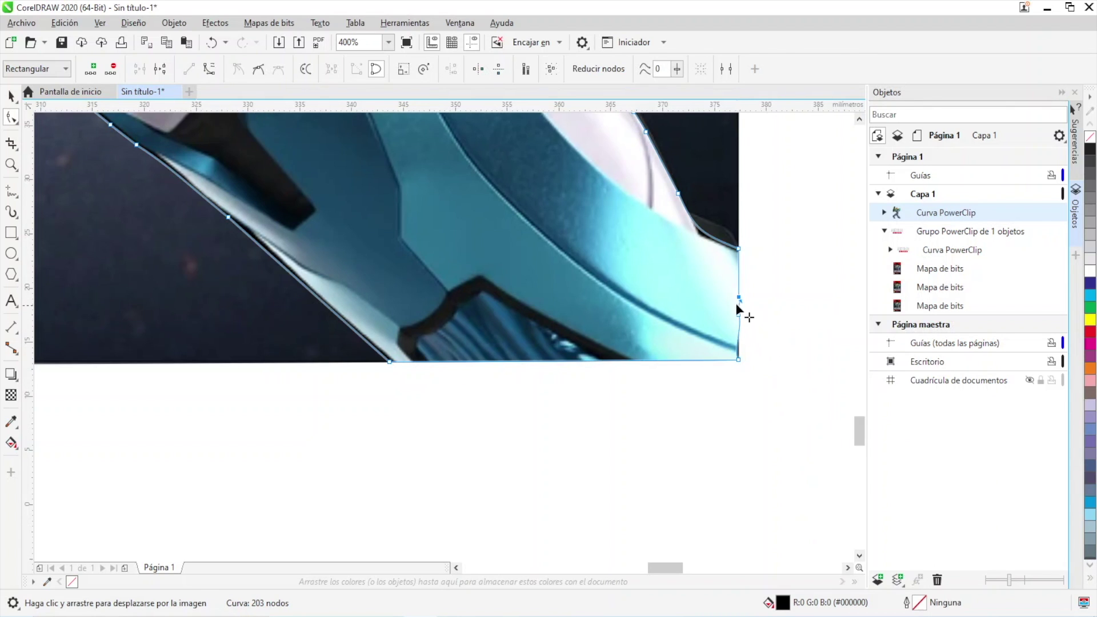
# Delete the extra node on the boot's vertical edge and convert the segment down to the cover's corner to a straight line.
pyautogui.scroll(2, 736, 310)
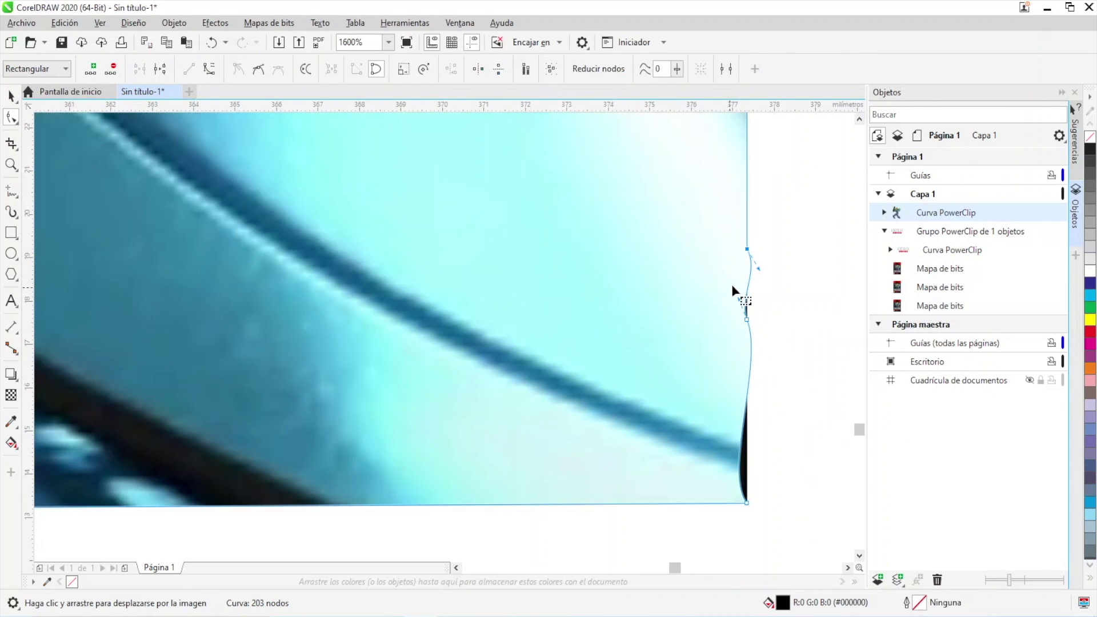
pyautogui.click(770, 332)
pyautogui.rightClick(745, 394)
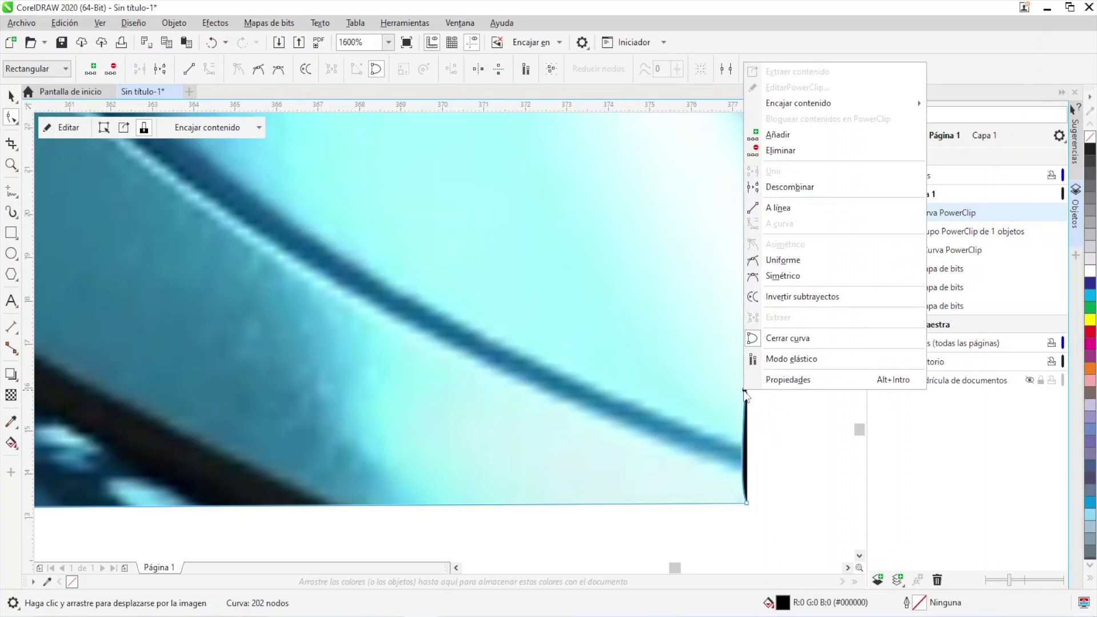
pyautogui.click(795, 211)
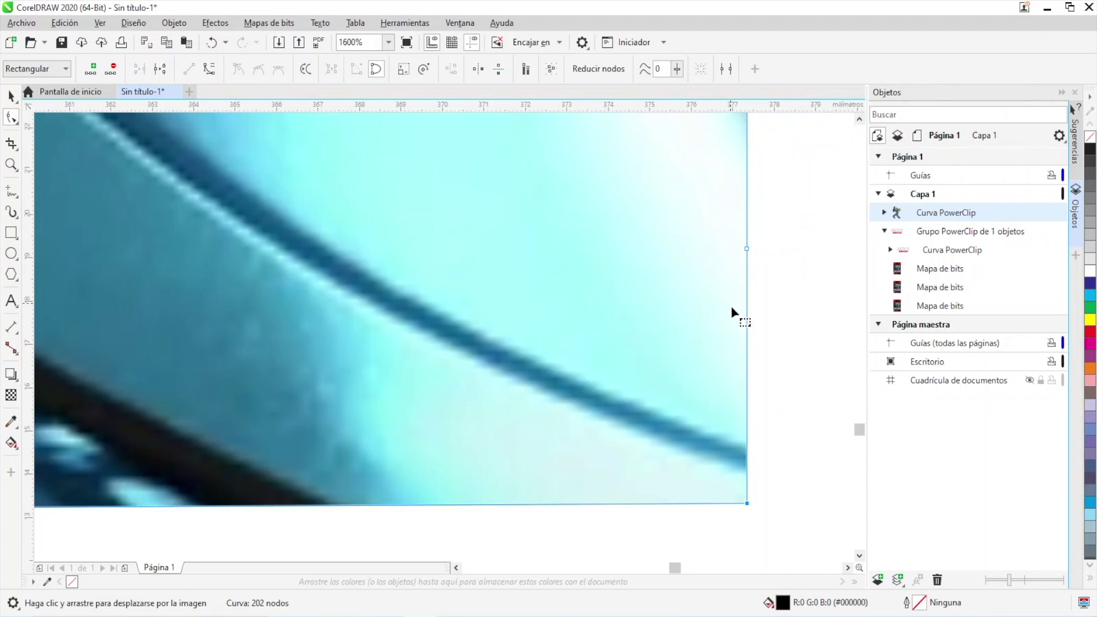
# Delete the first cover bitmap behind the clipped Samus figure.
pyautogui.scroll(-6, 732, 313)
pyautogui.scroll(-2, 623, 243)
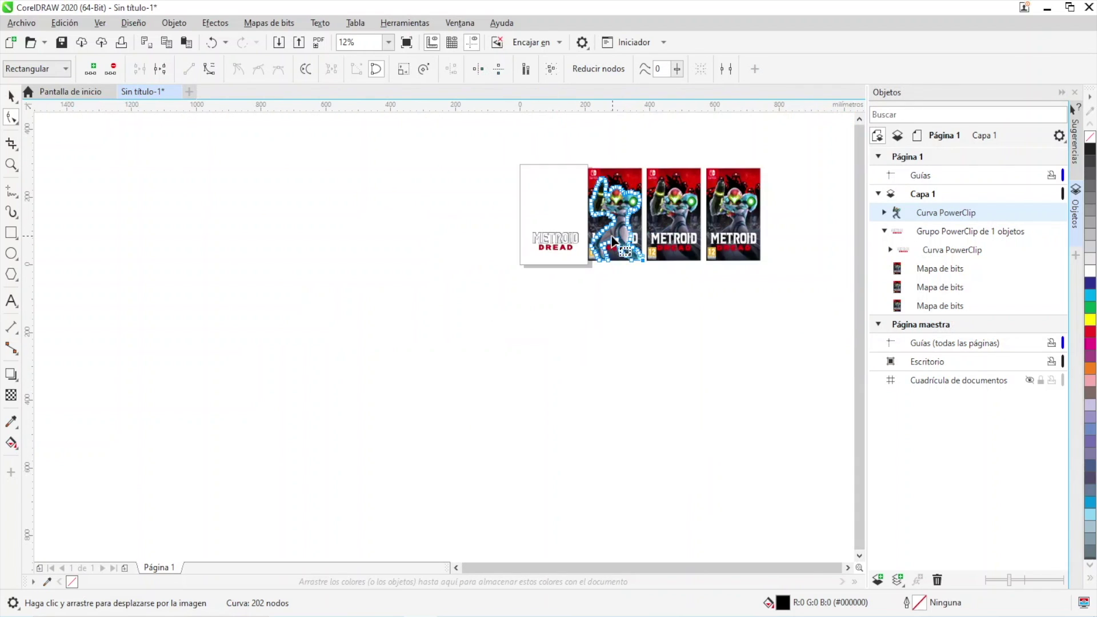
pyautogui.scroll(5, 600, 260)
pyautogui.scroll(-2, 635, 328)
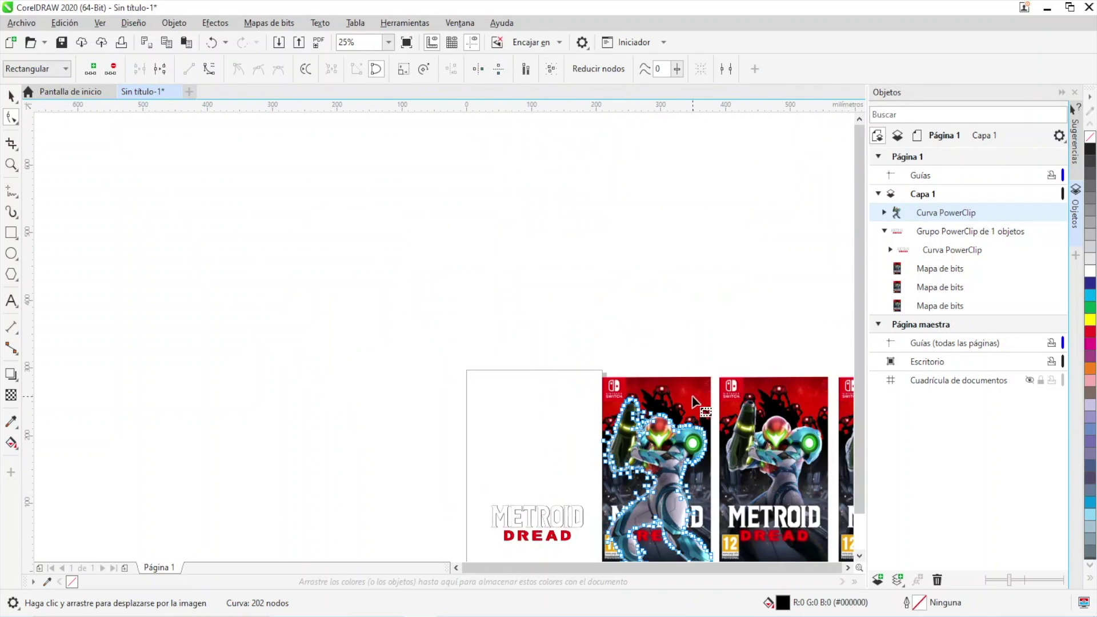
pyautogui.click(11, 95)
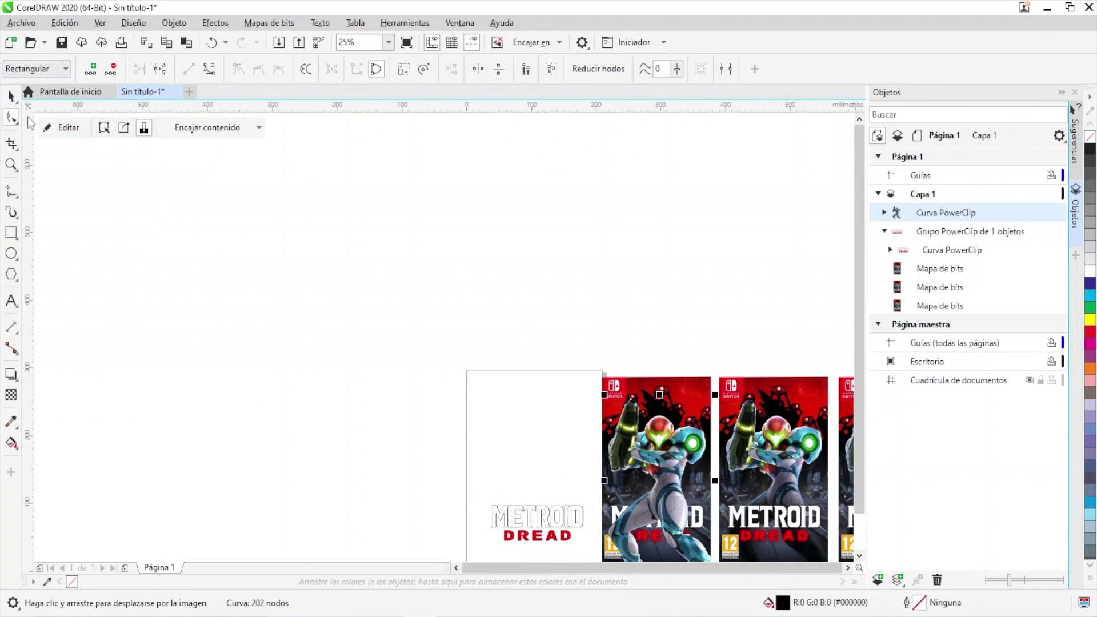
pyautogui.click(684, 382)
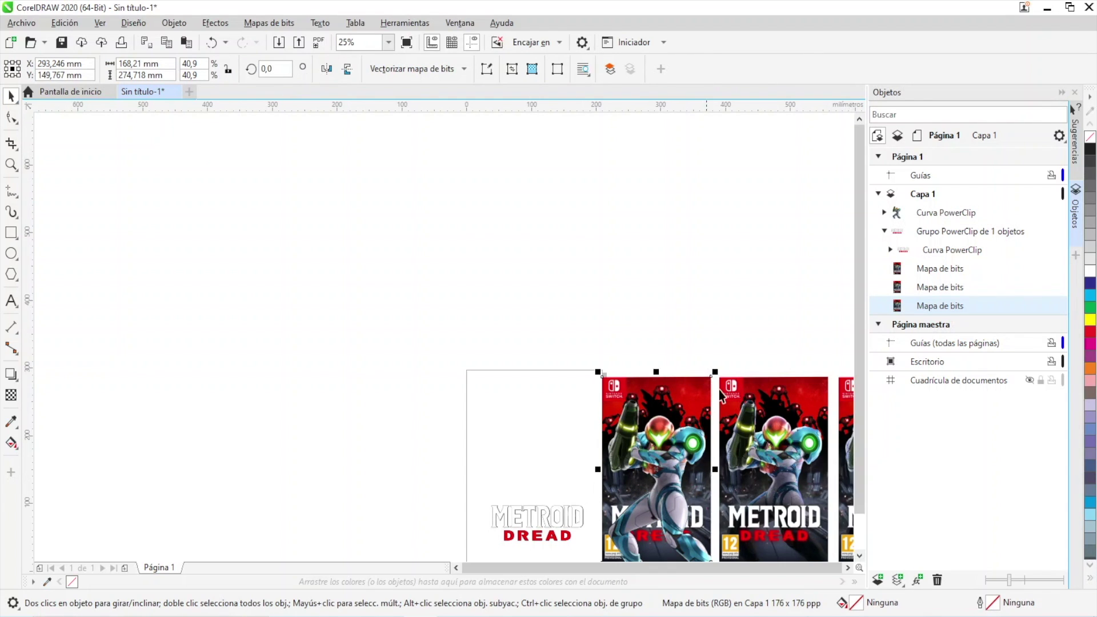
pyautogui.press('Delete')
pyautogui.scroll(-1, 722, 398)
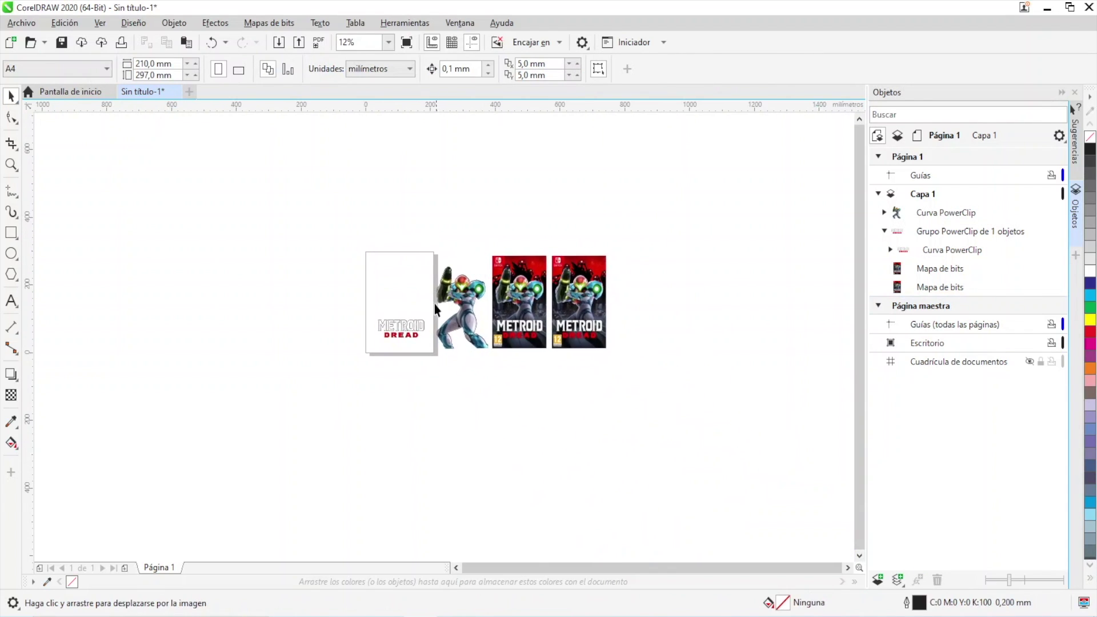
# Select the clipped Samus figure and move it up and left, away from the remaining covers.
pyautogui.scroll(1, 414, 324)
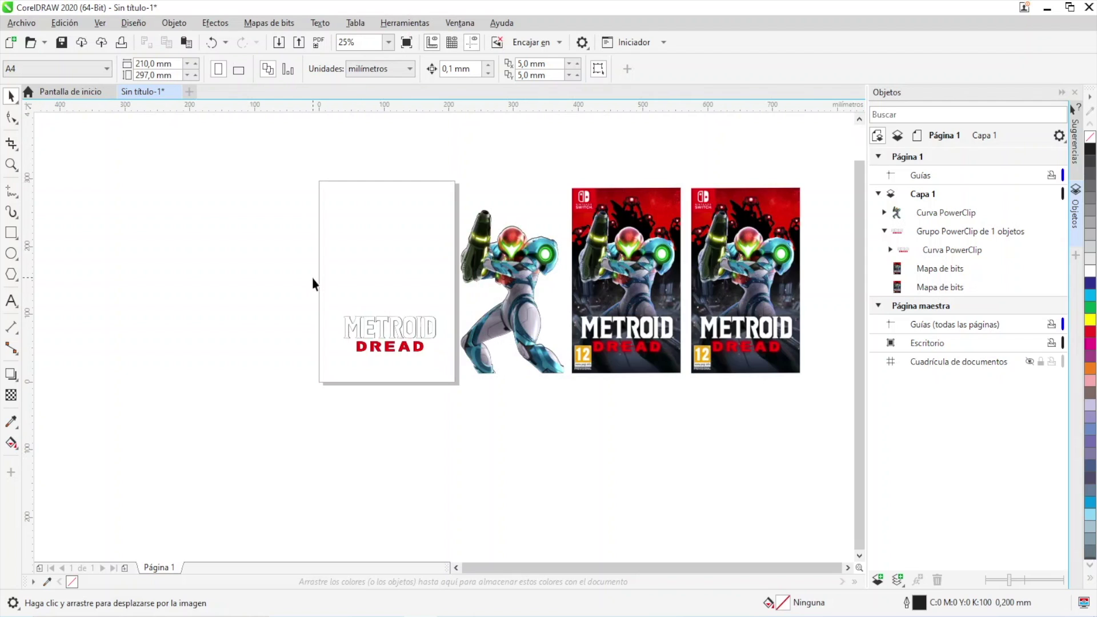
pyautogui.click(441, 374)
pyautogui.moveTo(449, 180); pyautogui.dragTo(568, 424)
pyautogui.scroll(2, 620, 228)
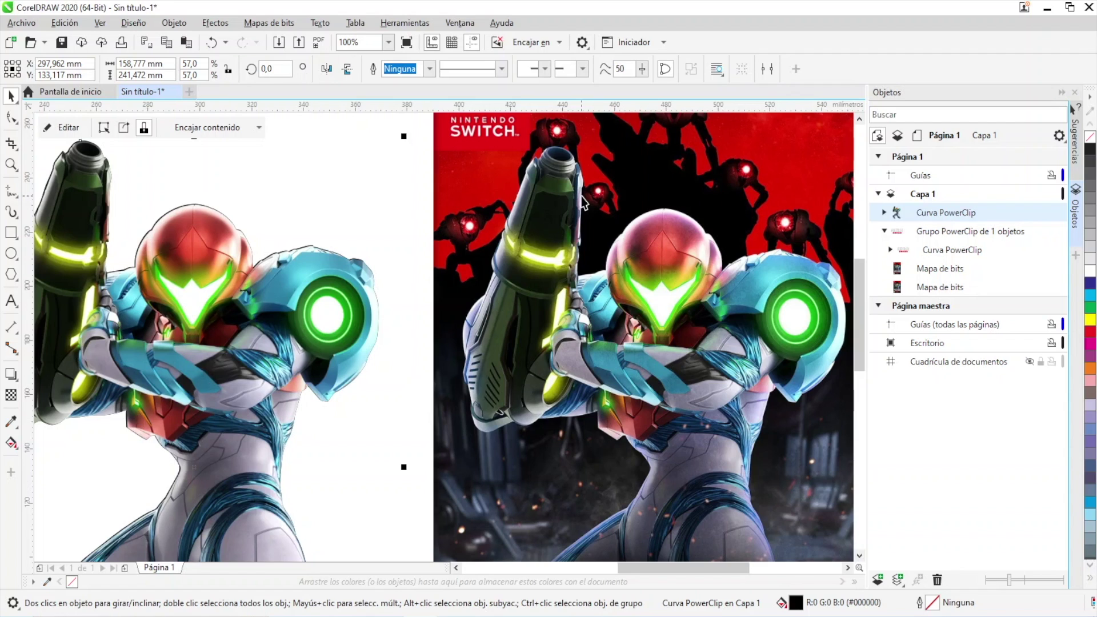
pyautogui.scroll(-1, 560, 234)
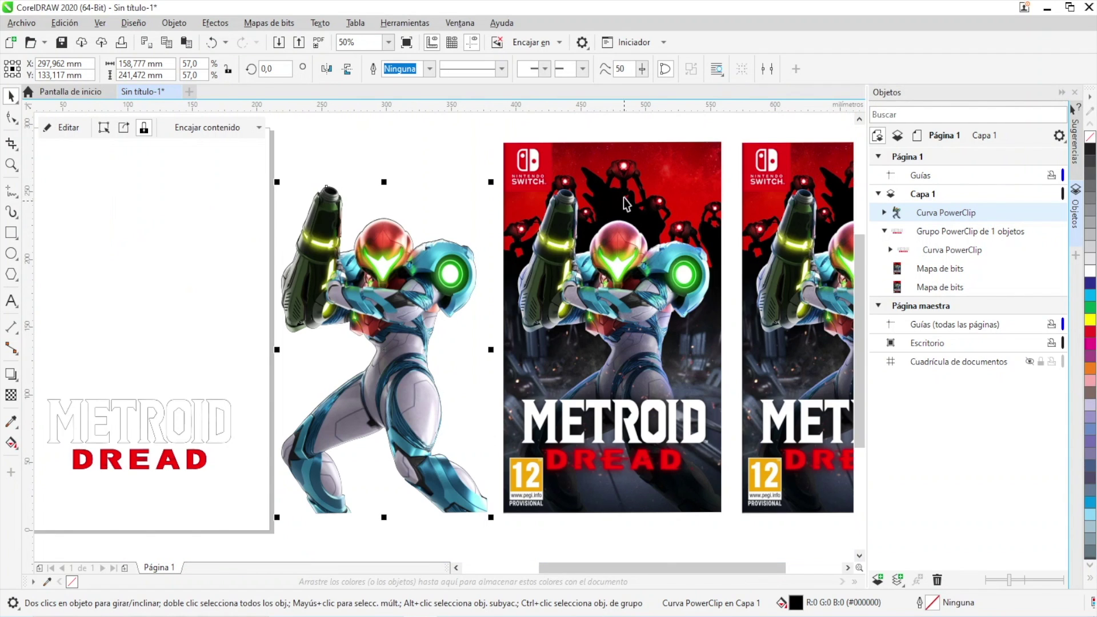
pyautogui.moveTo(626, 203); pyautogui.dragTo(607, 307)
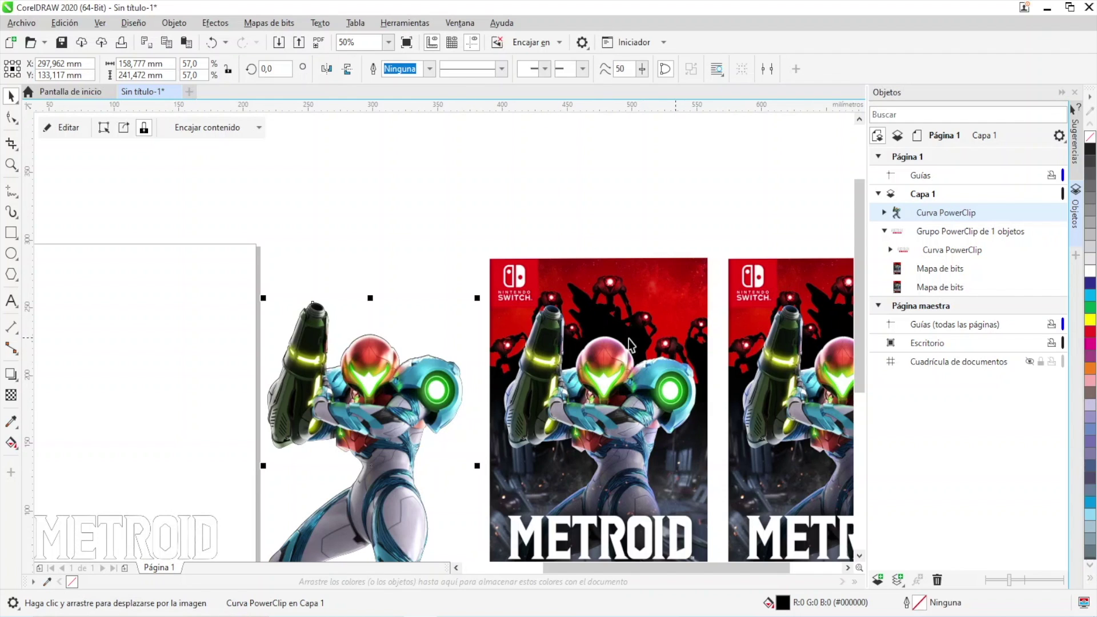
pyautogui.moveTo(380, 399); pyautogui.dragTo(360, 378)
pyautogui.scroll(3, 495, 331)
pyautogui.scroll(3, 495, 330)
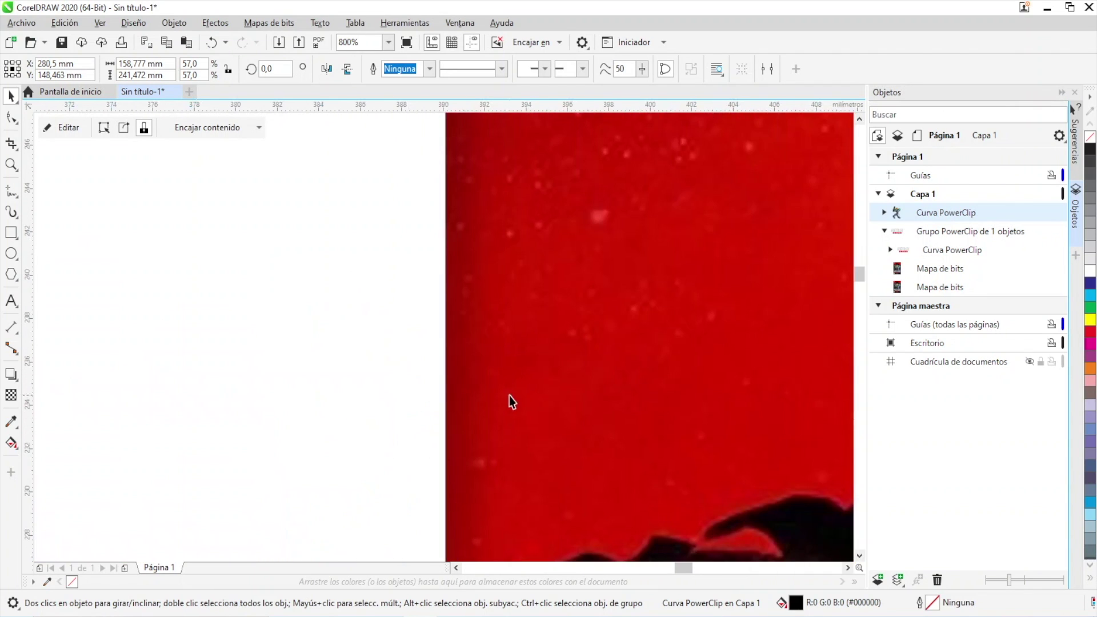
# Examine up close the silhouette edges of the robot at the left border of the Metroid Dread cover.
pyautogui.moveTo(509, 399); pyautogui.dragTo(529, 240)
pyautogui.moveTo(588, 365); pyautogui.dragTo(600, 246)
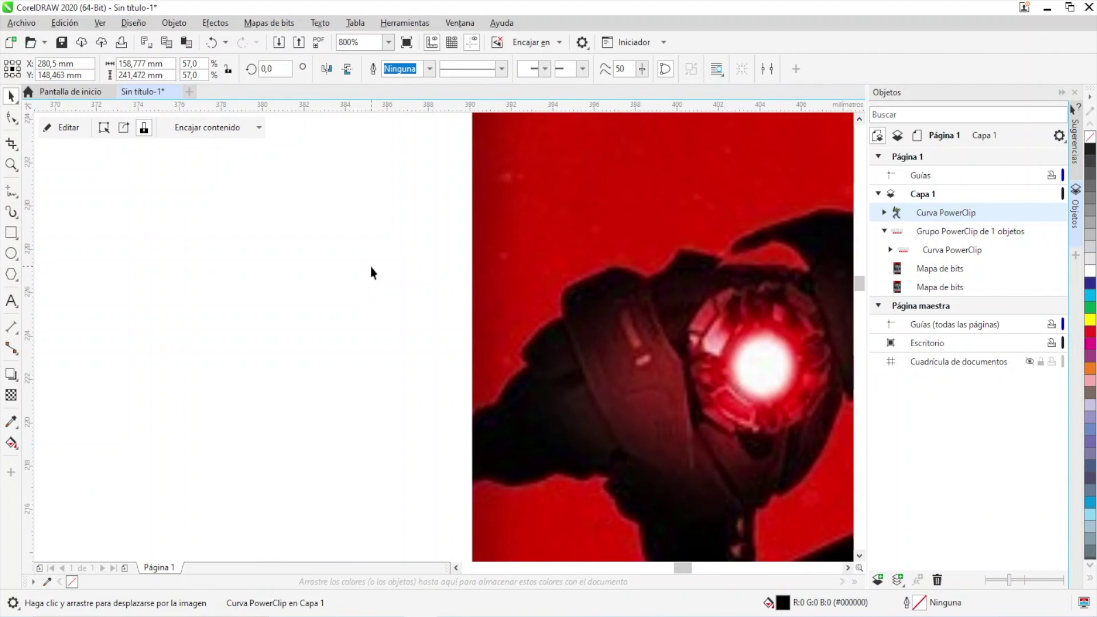
pyautogui.rightClick(372, 272)
pyautogui.click(367, 264)
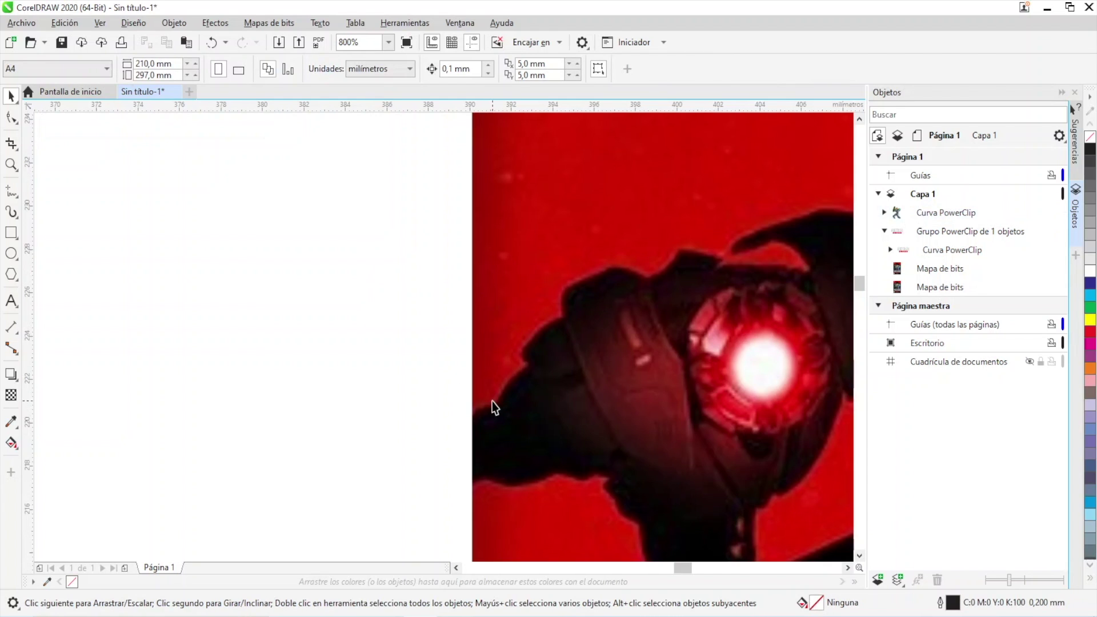
pyautogui.scroll(2, 585, 319)
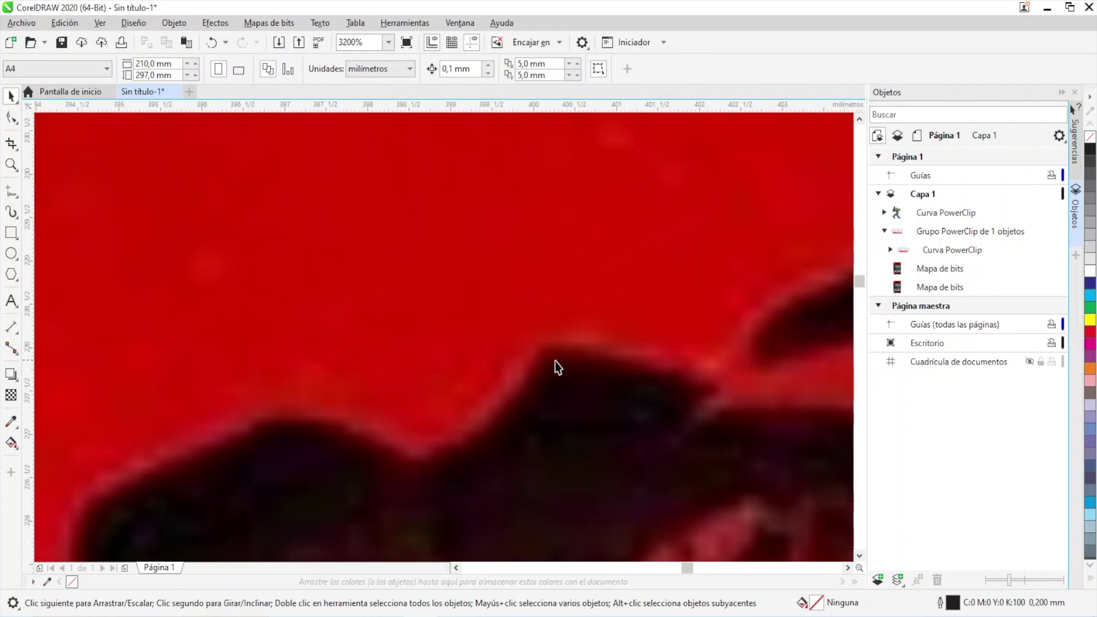
pyautogui.scroll(-1, 555, 364)
pyautogui.scroll(-1, 577, 349)
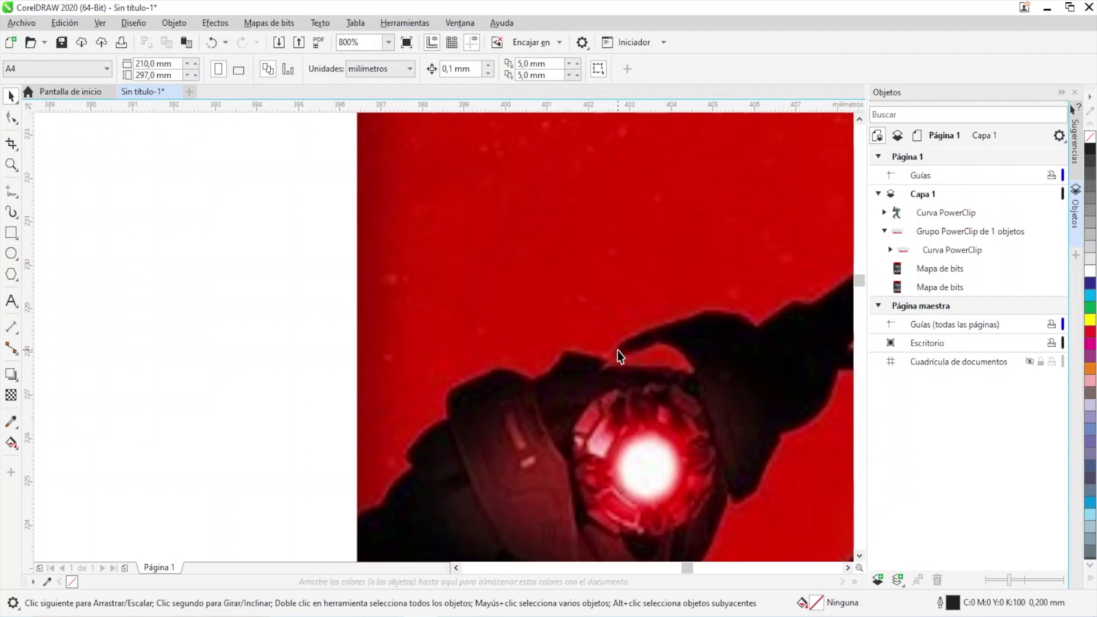
pyautogui.scroll(2, 617, 351)
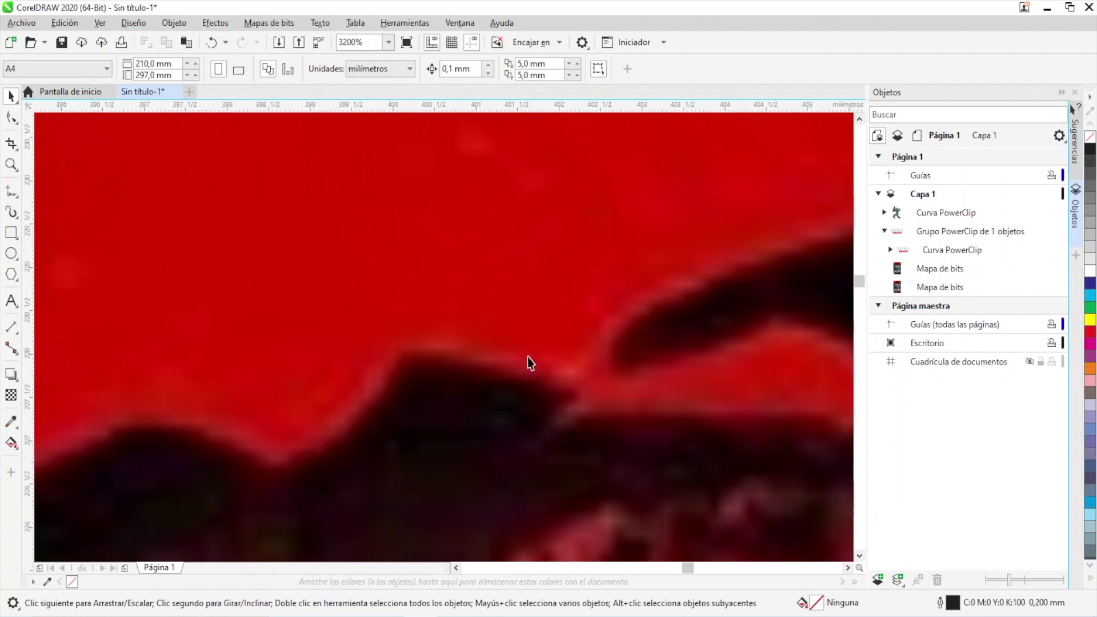
pyautogui.scroll(-4, 527, 358)
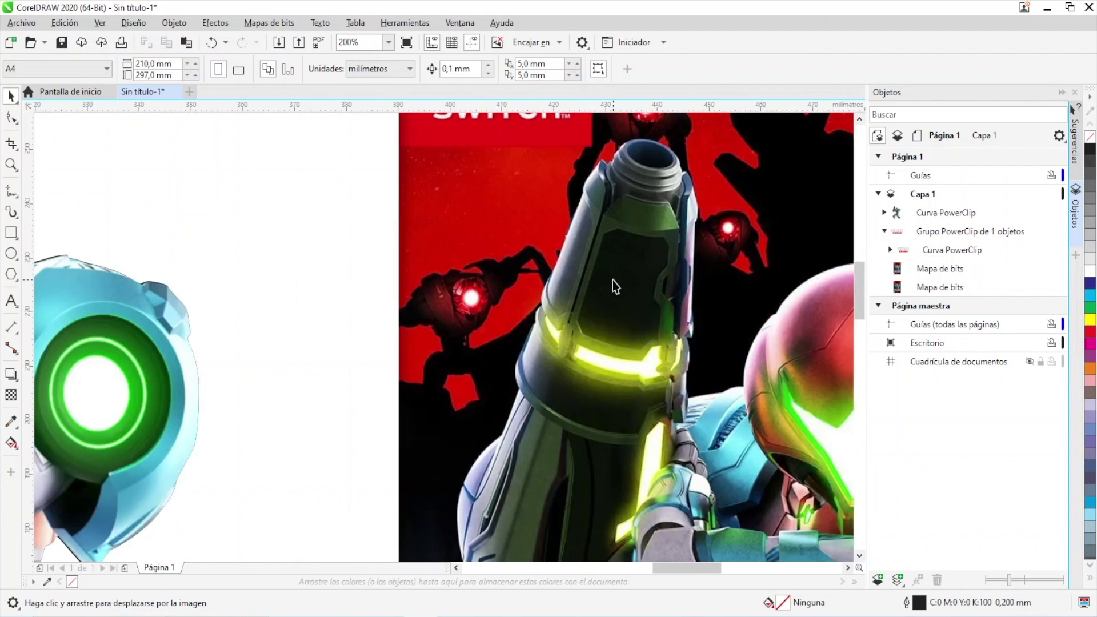
pyautogui.scroll(2, 613, 280)
pyautogui.scroll(-2, 166, 358)
pyautogui.scroll(1, 218, 294)
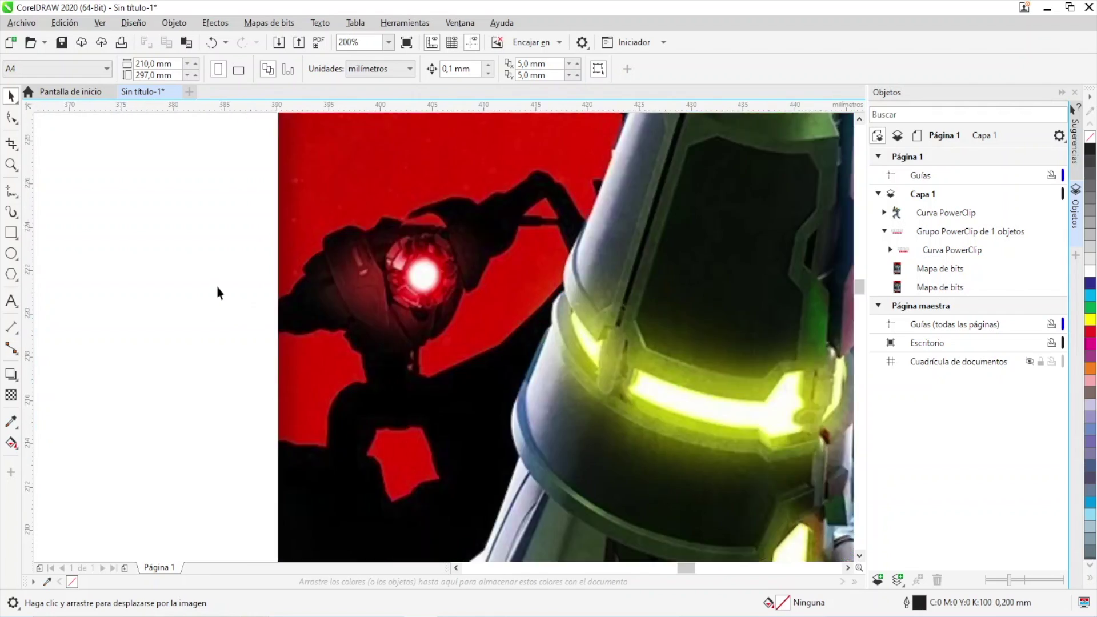
# Start a Freehand polyline at the cover's left border, tracing the robot's upper contour to the notch past its shoulder, about 8.5 mm wide.
pyautogui.scroll(1, 463, 289)
pyautogui.scroll(1, 435, 363)
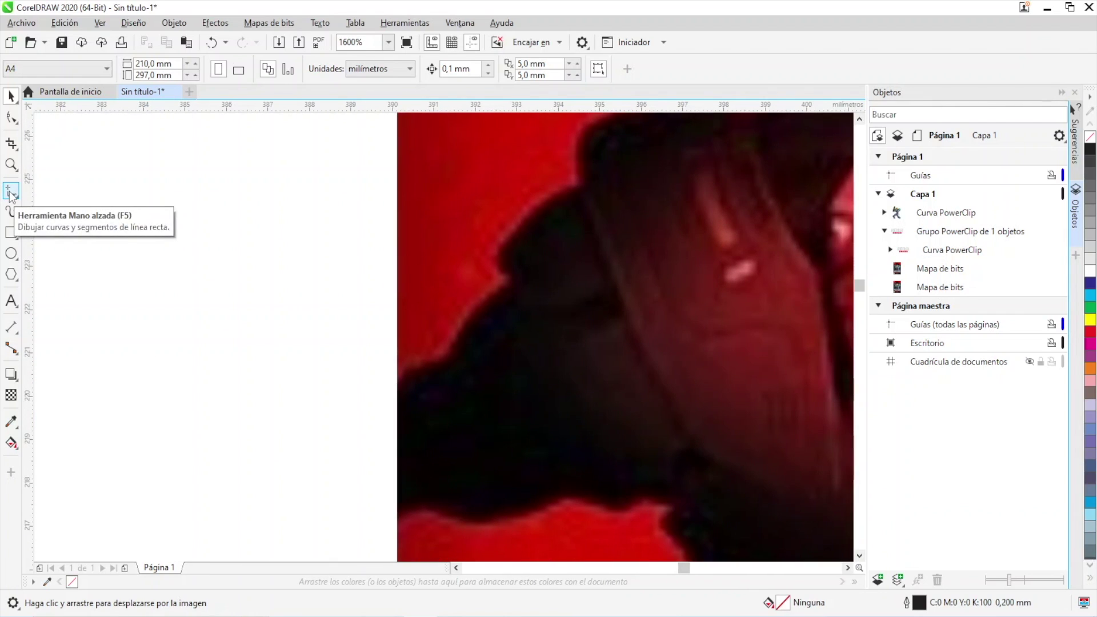
pyautogui.click(11, 193)
pyautogui.click(398, 384)
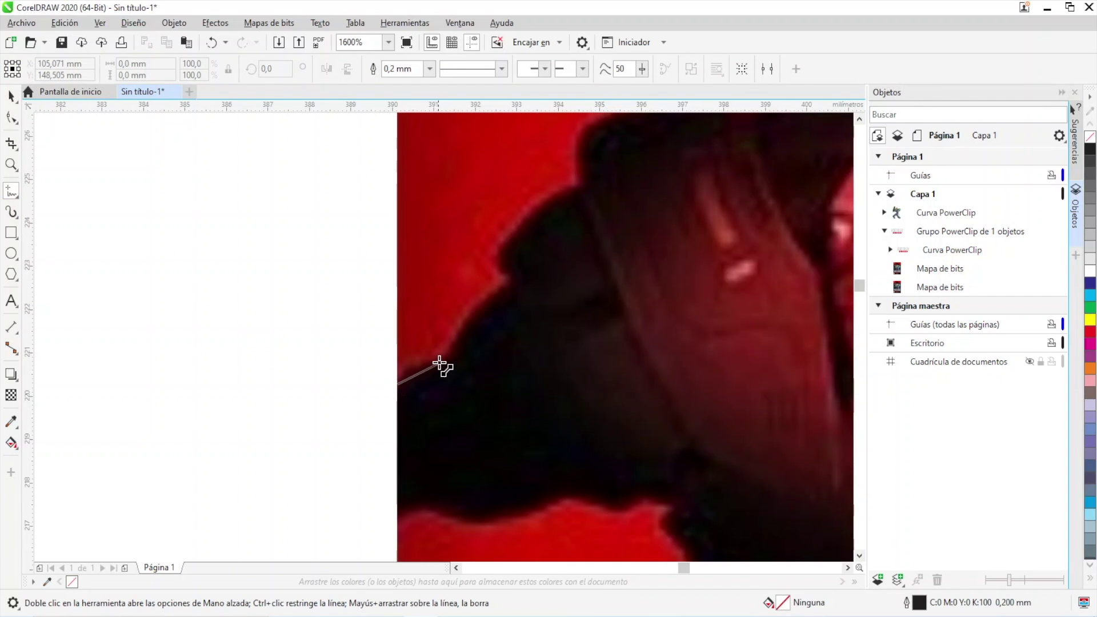
pyautogui.click(444, 362)
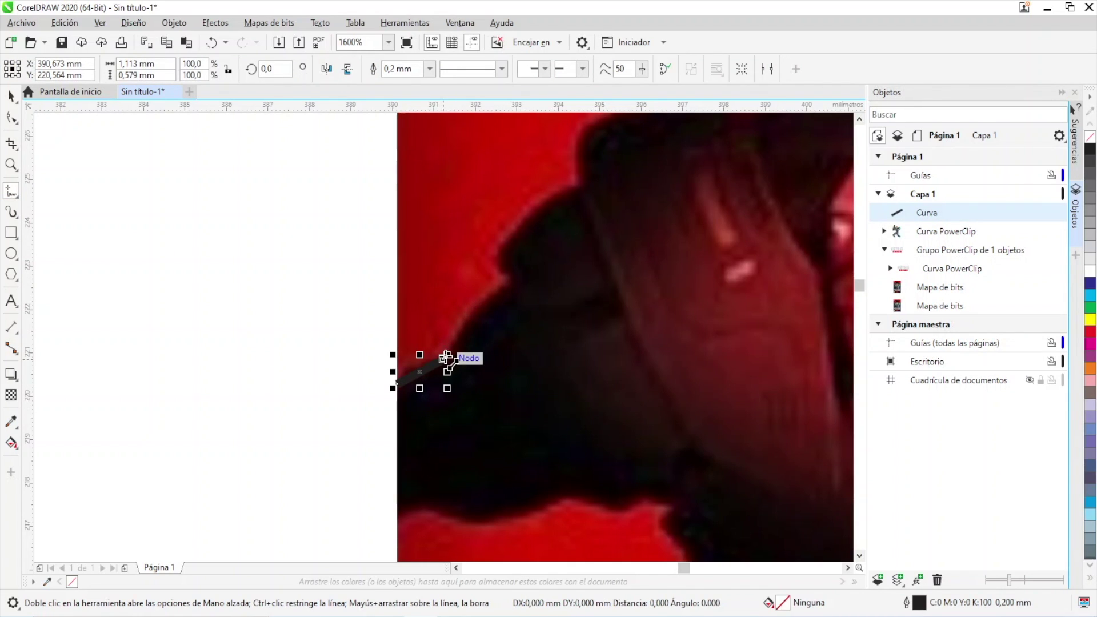
pyautogui.click(511, 281)
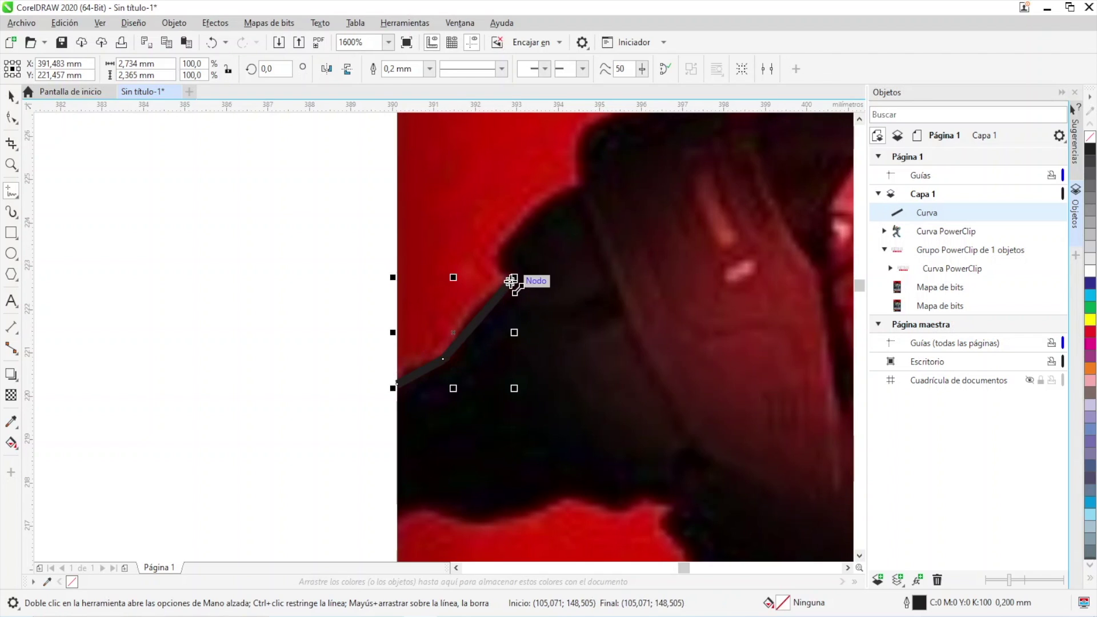
pyautogui.click(581, 181)
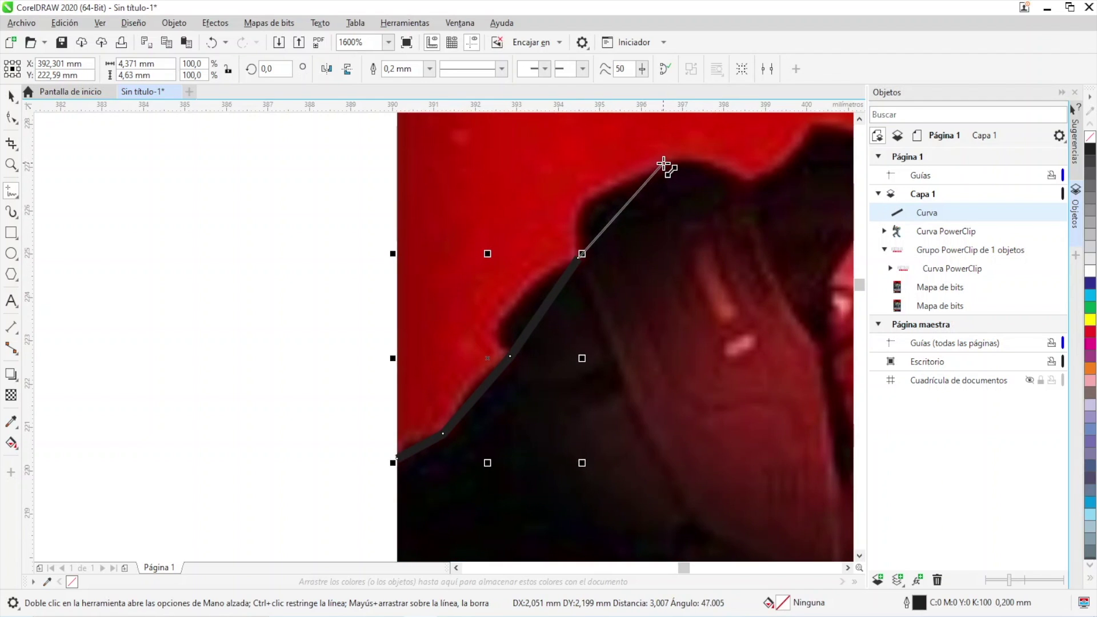
pyautogui.click(664, 165)
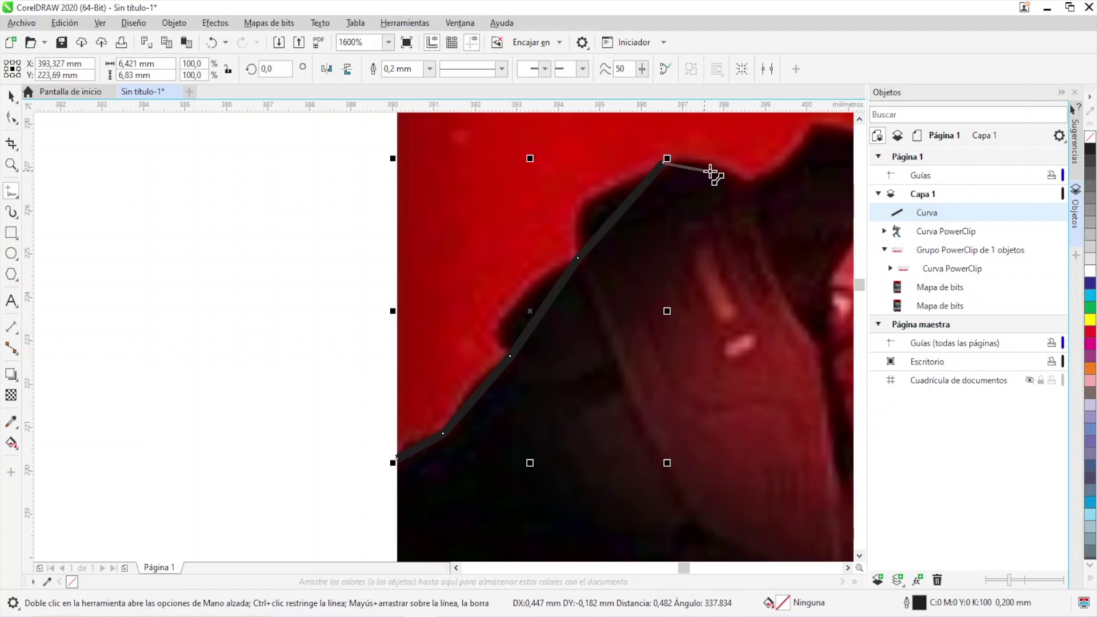
pyautogui.click(751, 183)
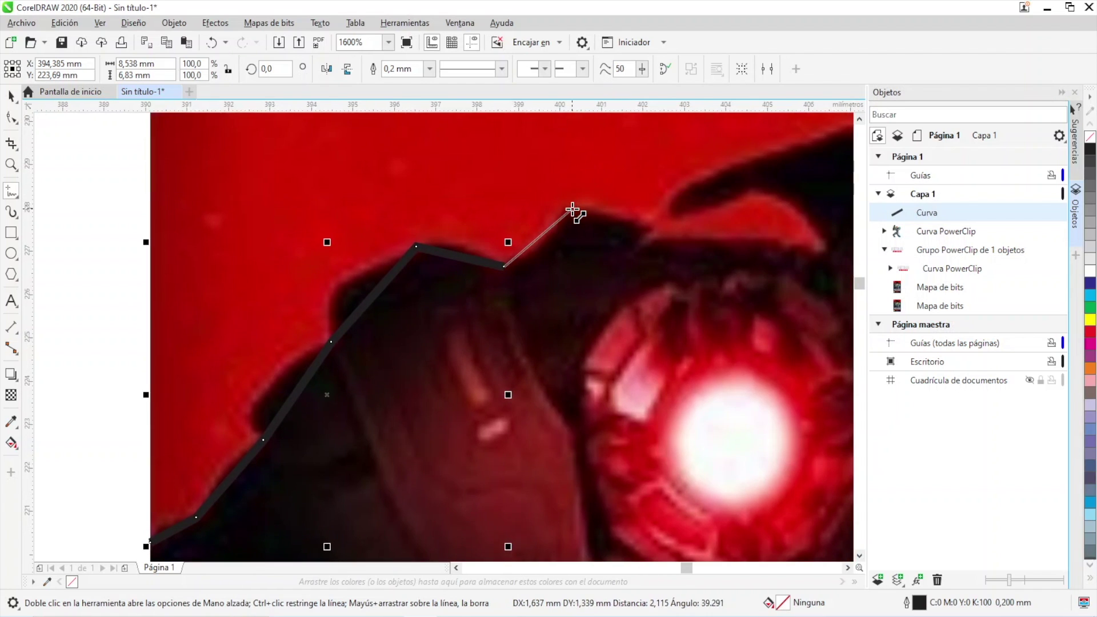
# Continue the polyline over the next peak and along the robot's top edge above the glowing eye, reaching about 16 mm wide.
pyautogui.click(572, 203)
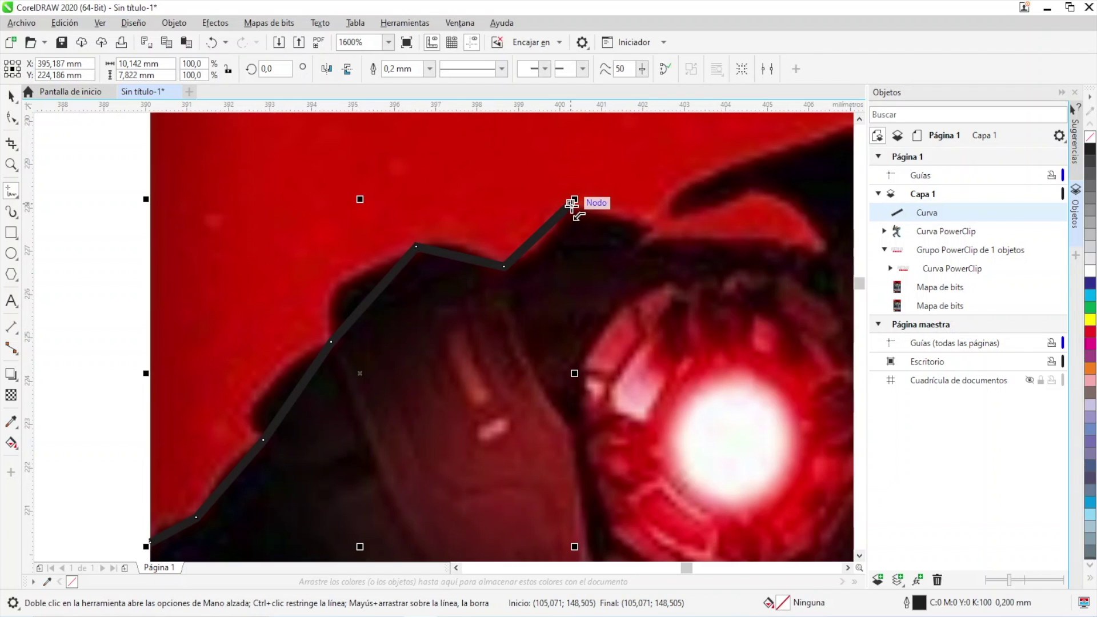
pyautogui.click(572, 203)
pyautogui.click(646, 224)
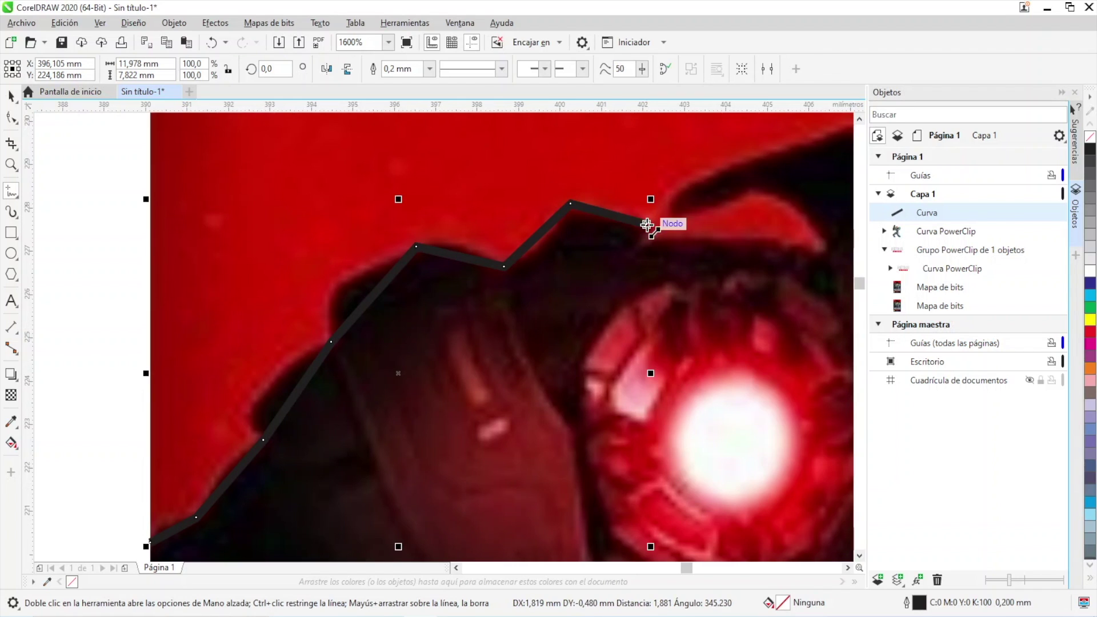
pyautogui.click(641, 240)
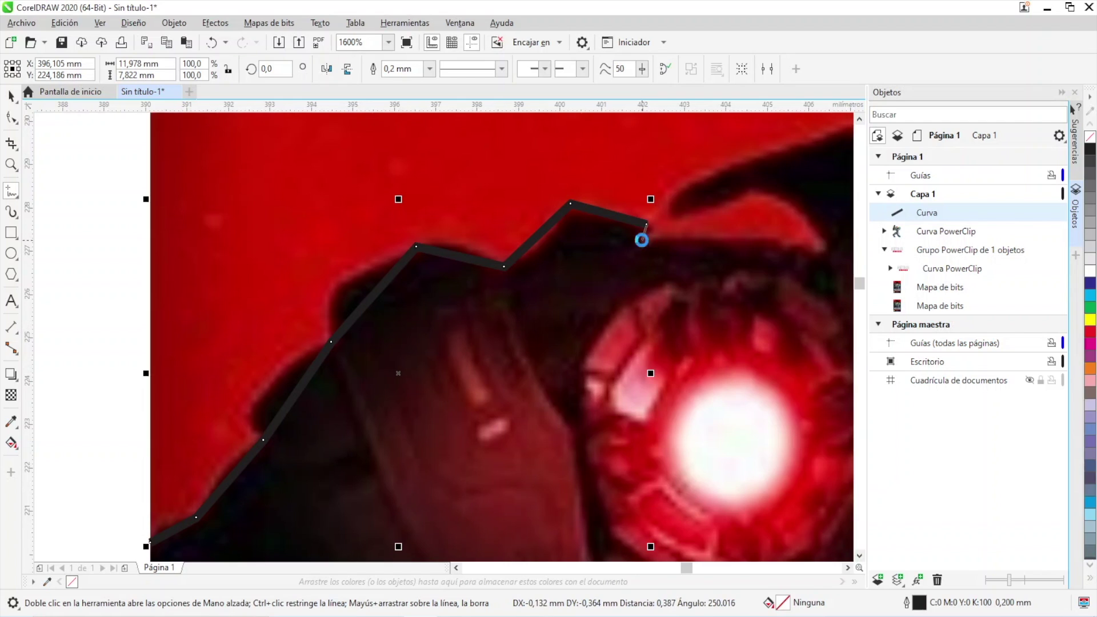
pyautogui.click(826, 250)
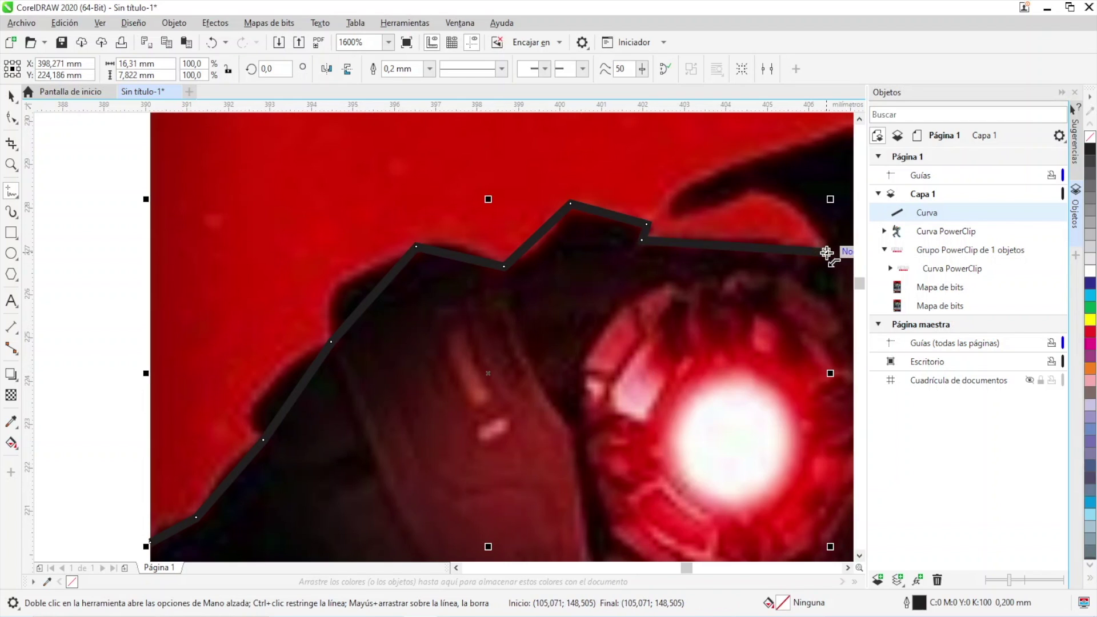
pyautogui.click(750, 188)
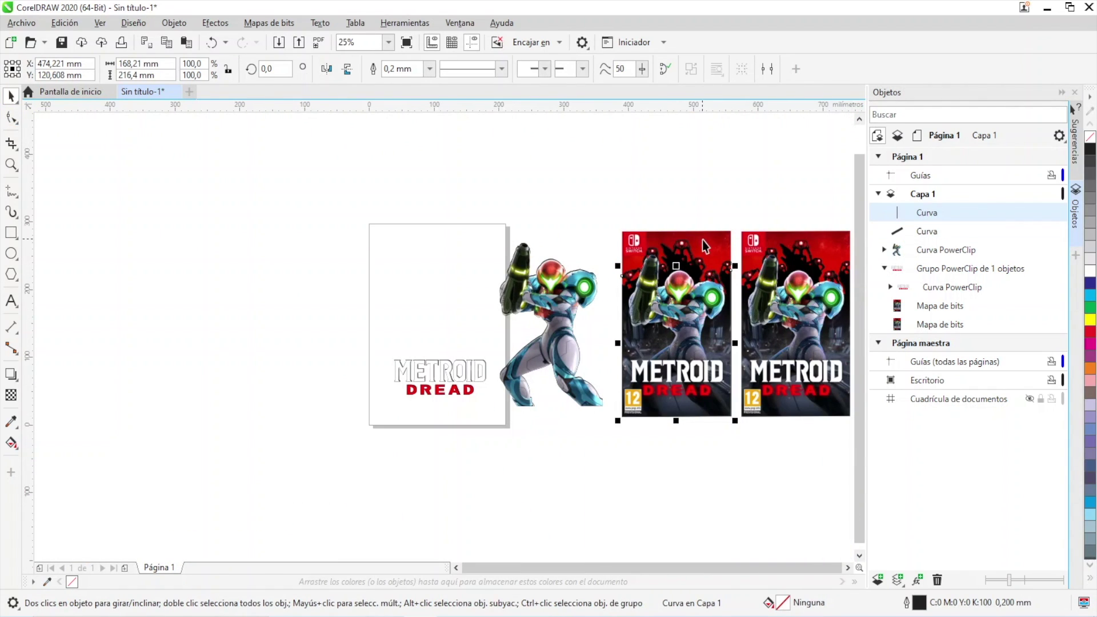
# Hide the traced cover's bitmap so only its outline curves remain displayed.
pyautogui.click(704, 241)
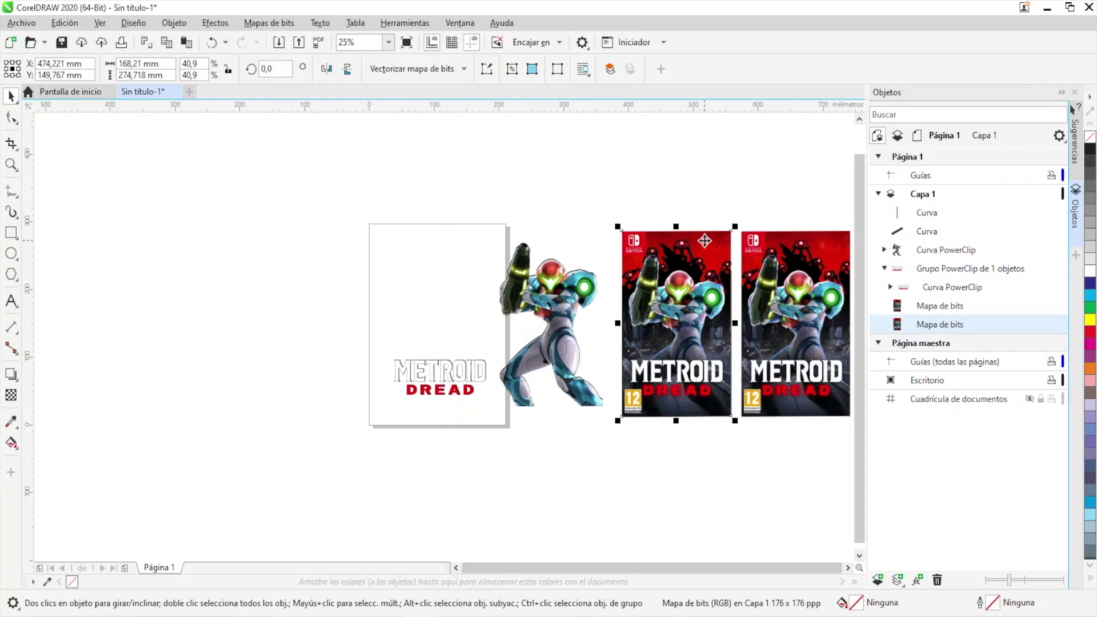
pyautogui.click(1046, 324)
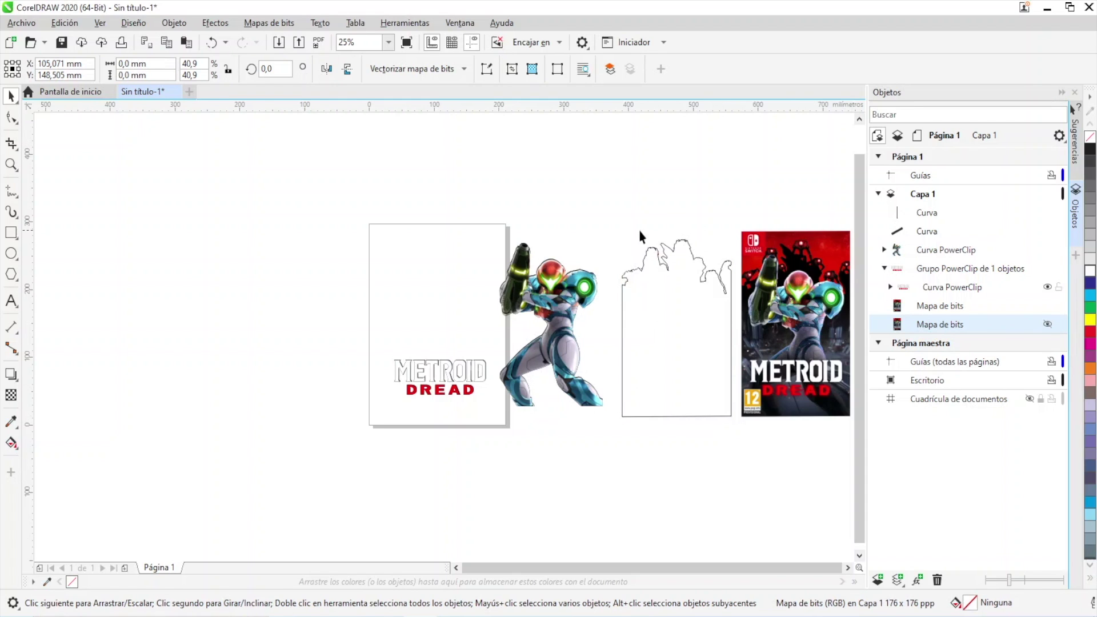
# Move the upper silhouette curve away from the frame lines, and undo the move.
pyautogui.scroll(5, 647, 269)
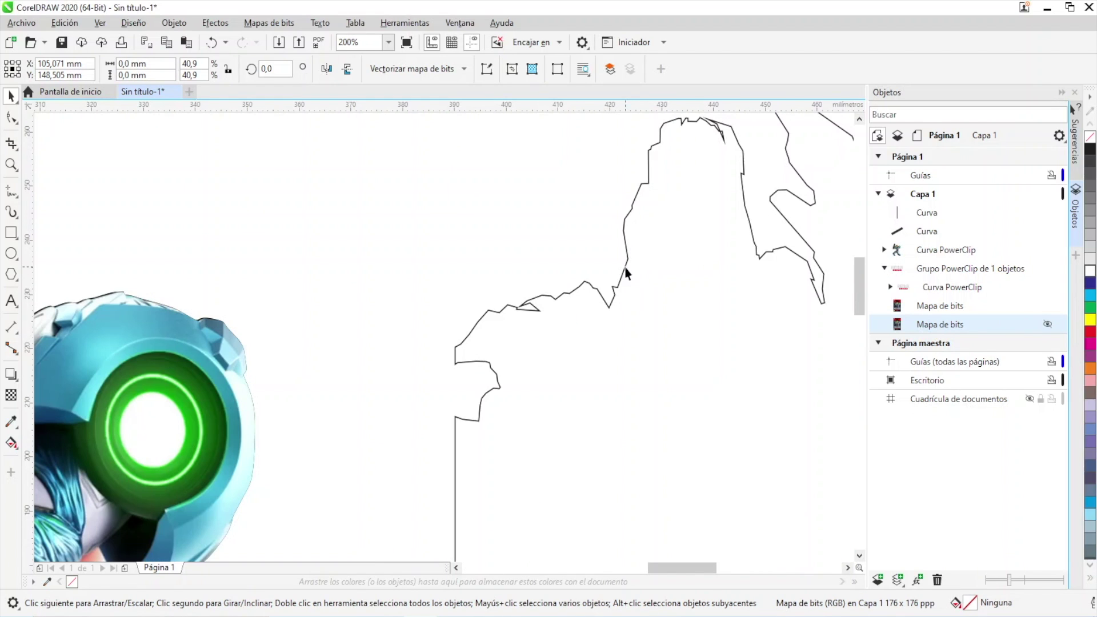
pyautogui.click(626, 267)
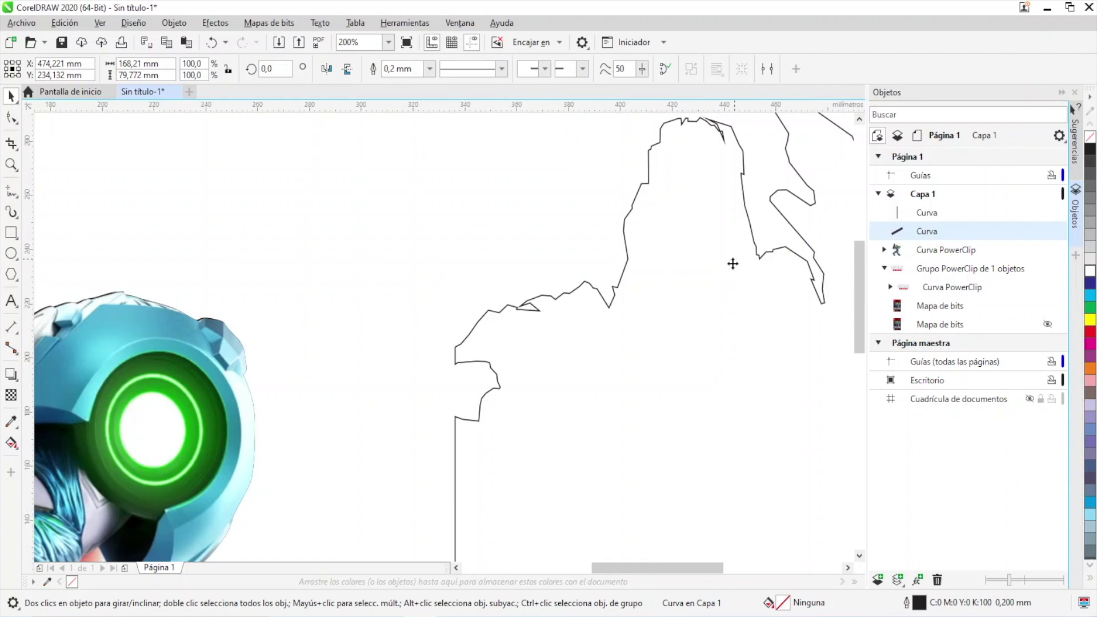
pyautogui.scroll(-7, 730, 262)
pyautogui.scroll(4, 676, 288)
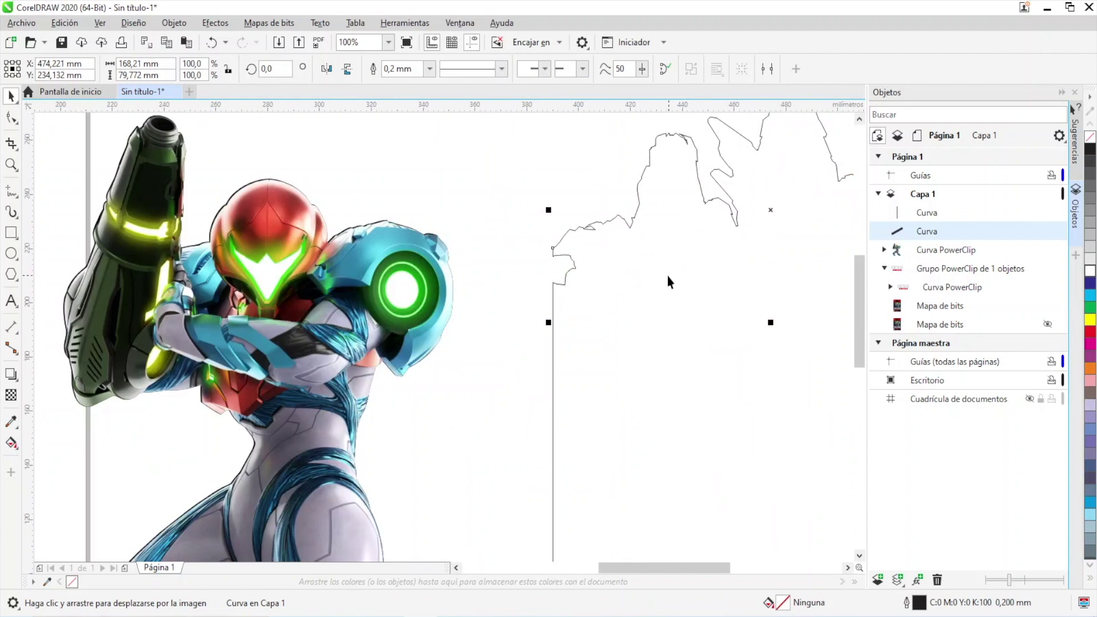
pyautogui.moveTo(716, 244); pyautogui.dragTo(688, 204)
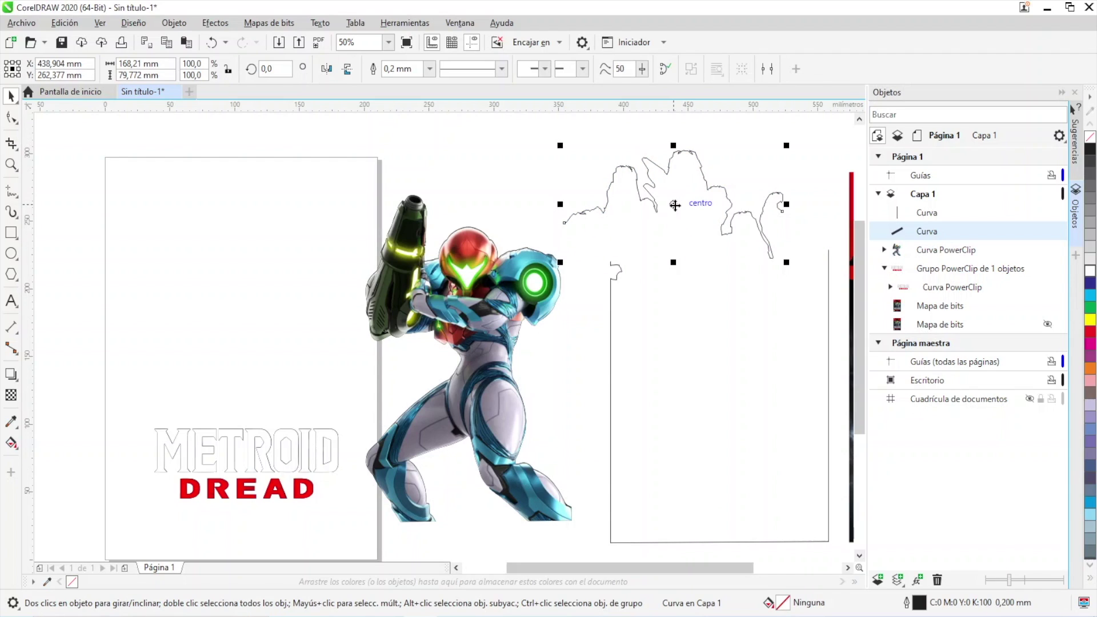
pyautogui.hotkey('ctrl', 'z')
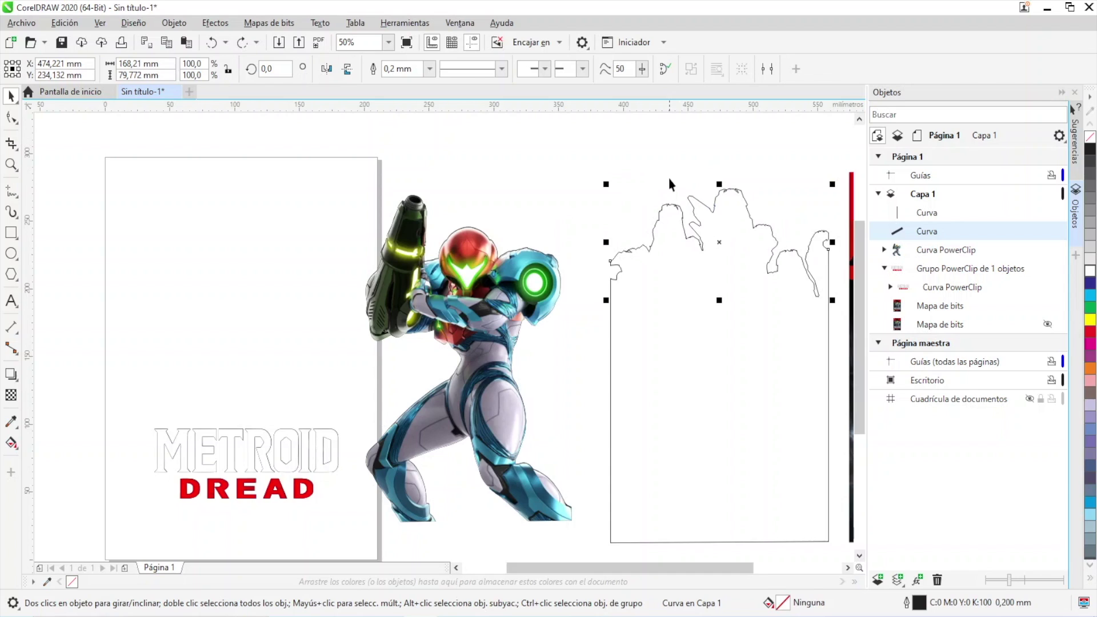
# Select the silhouette curve and the frame curve together and combine them into a single curve.
pyautogui.scroll(-4, 703, 246)
pyautogui.scroll(4, 732, 246)
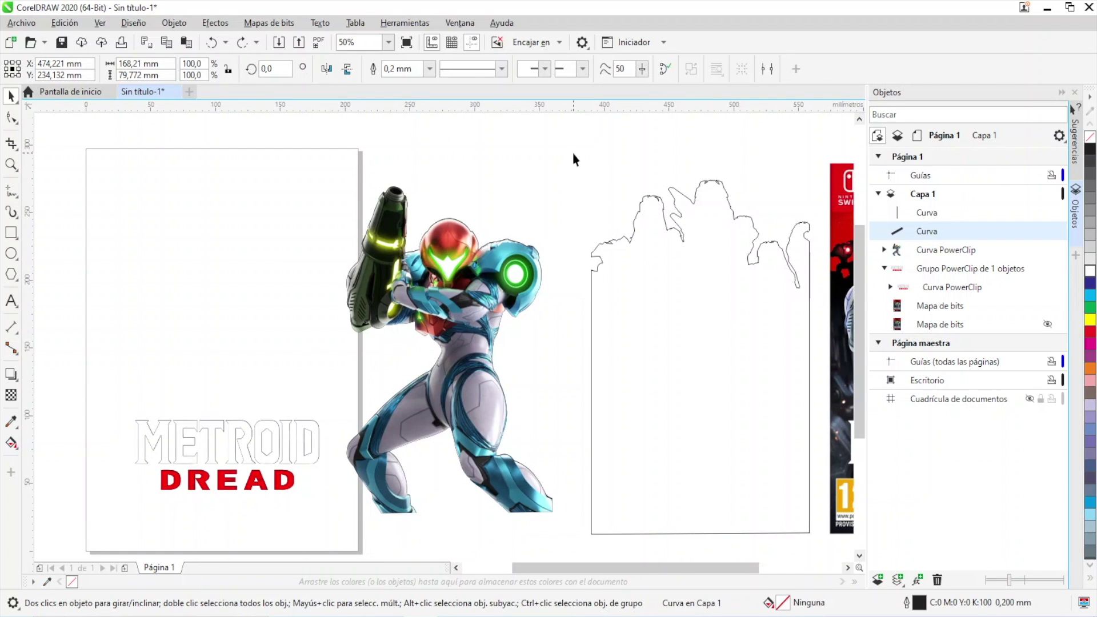
pyautogui.moveTo(569, 145); pyautogui.dragTo(818, 505)
pyautogui.moveTo(818, 543); pyautogui.dragTo(816, 540)
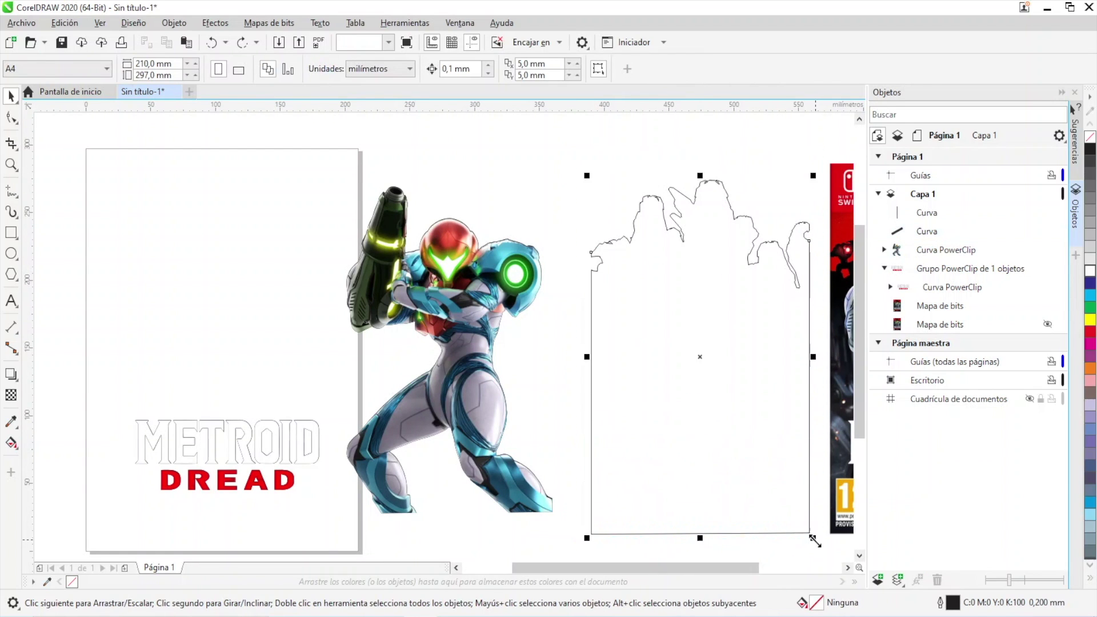
pyautogui.rightClick(927, 214)
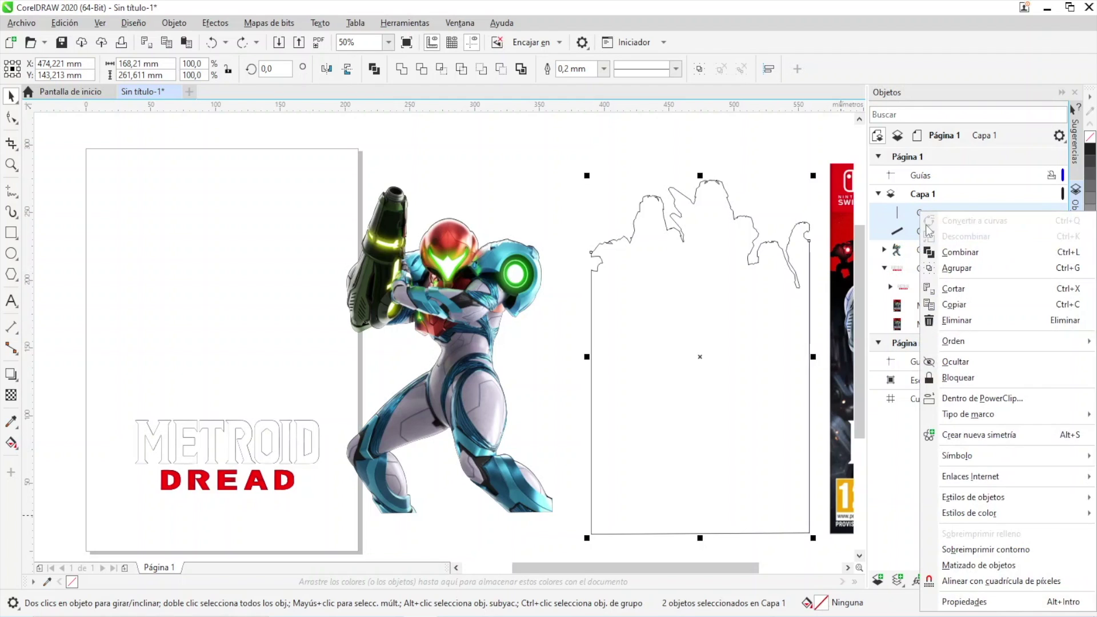
pyautogui.click(944, 249)
pyautogui.scroll(-2, 778, 147)
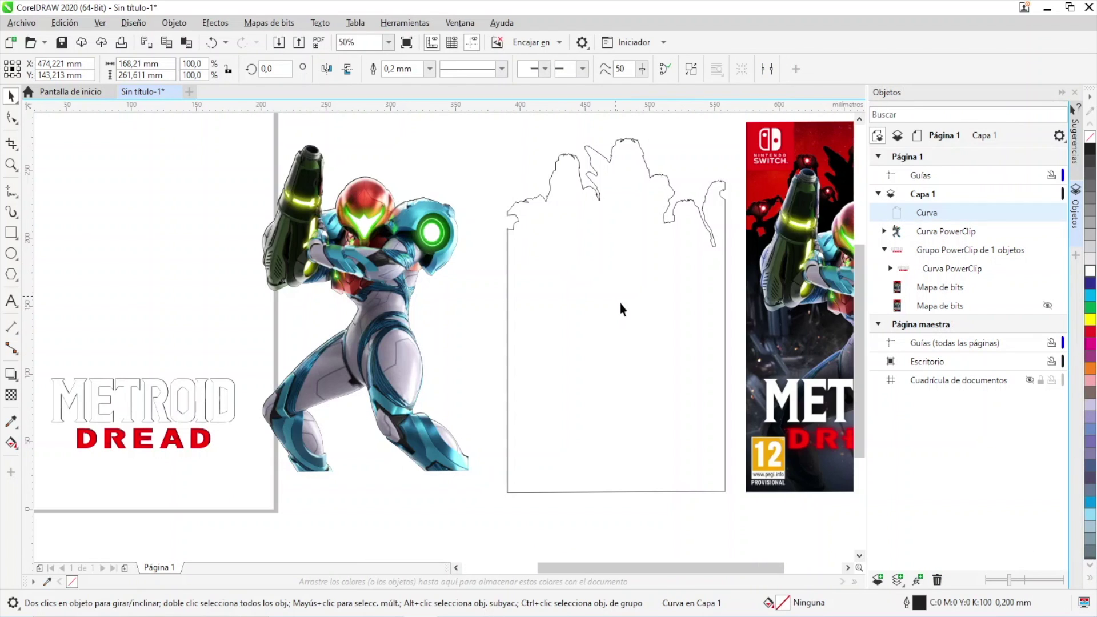
# Move the combined outline curve toward the character cutout, and undo the move.
pyautogui.click(620, 304)
pyautogui.click(598, 186)
pyautogui.moveTo(598, 186); pyautogui.dragTo(541, 236)
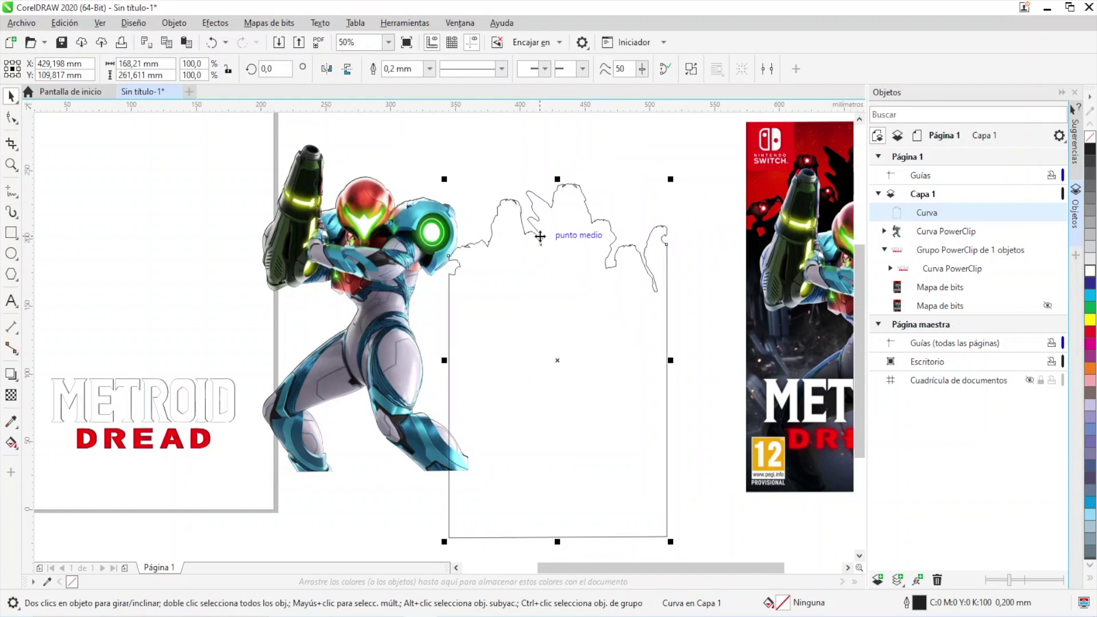
pyautogui.hotkey('ctrl', 'z')
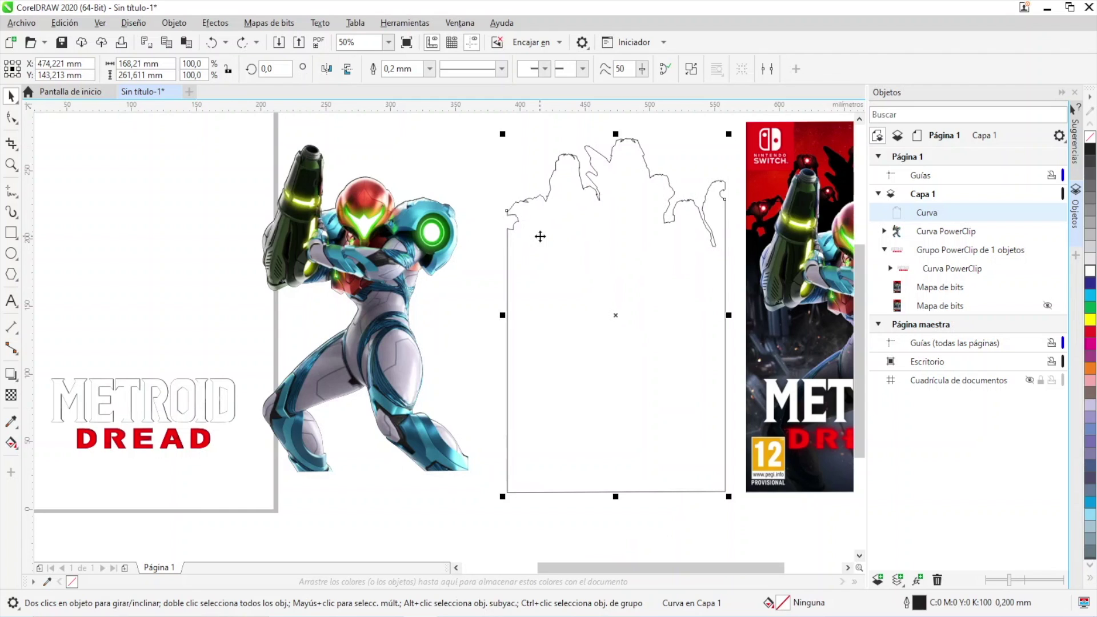
# Show the cover bitmap again and inspect the combined outline against the robots near the top.
pyautogui.click(1047, 306)
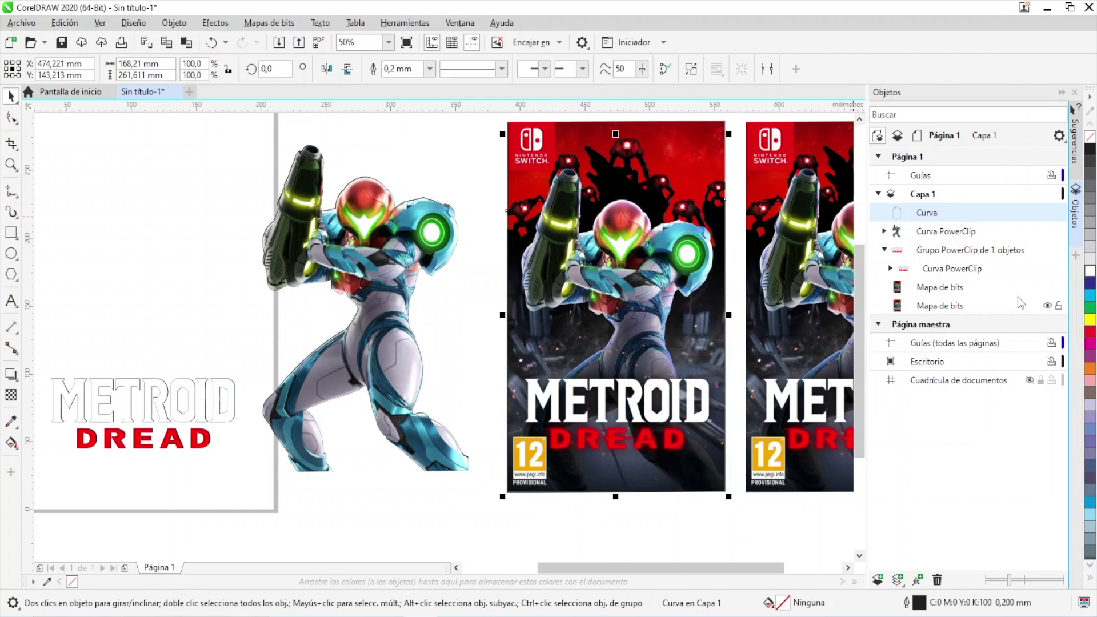
pyautogui.scroll(10, 611, 142)
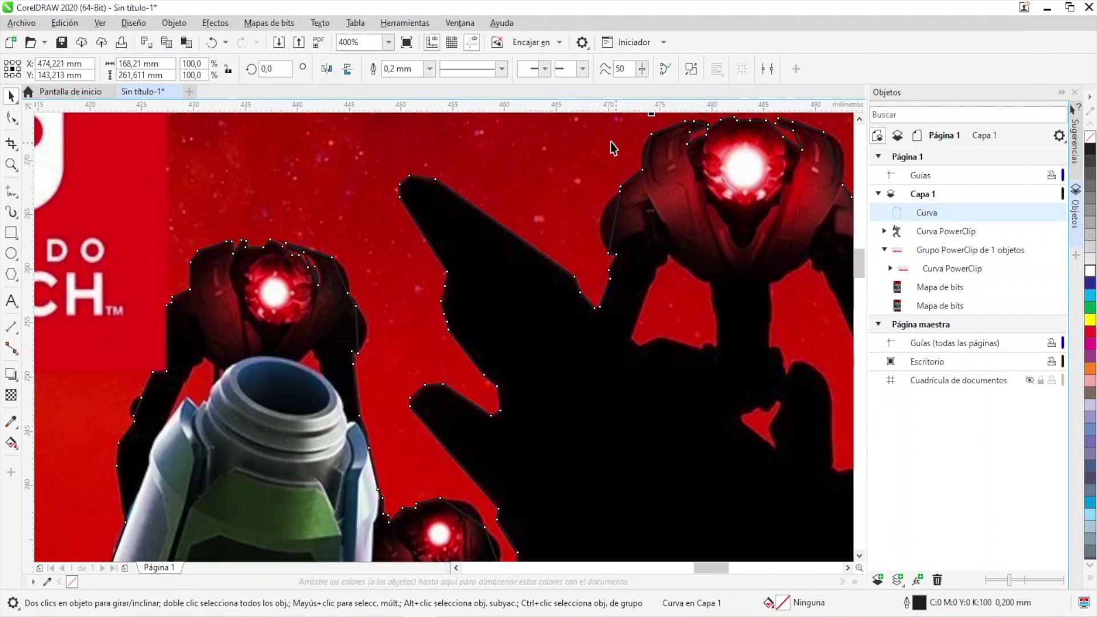
pyautogui.scroll(-6, 568, 420)
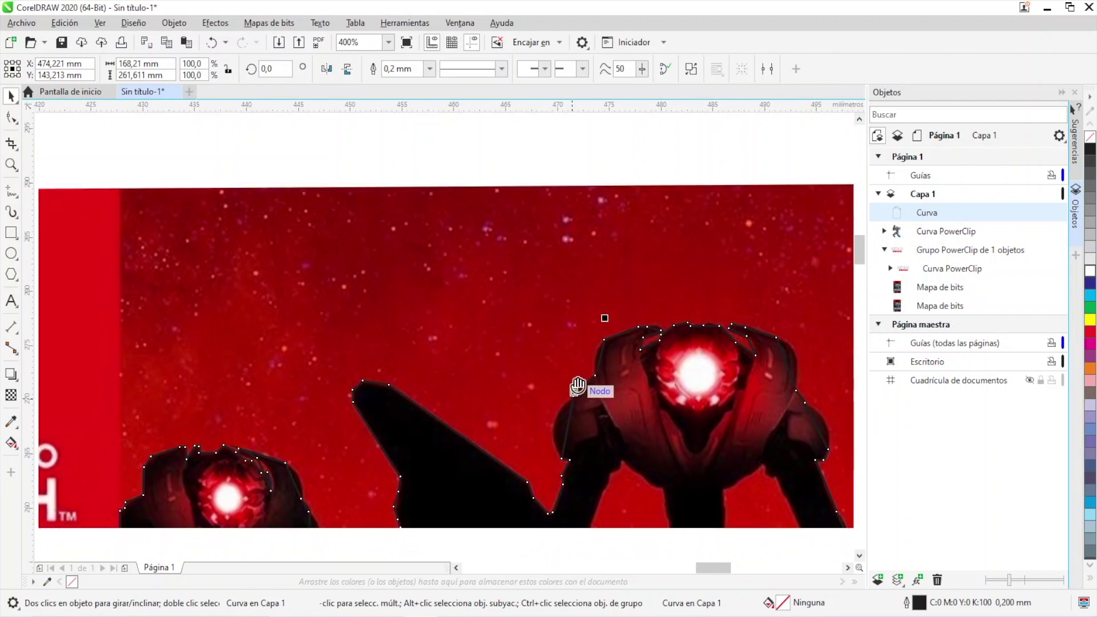
# Select all nodes of the combined robot outline on the cover and convert its segments to curves.
pyautogui.moveTo(486, 348); pyautogui.dragTo(583, 348)
pyautogui.scroll(3, 583, 345)
pyautogui.scroll(-4, 583, 344)
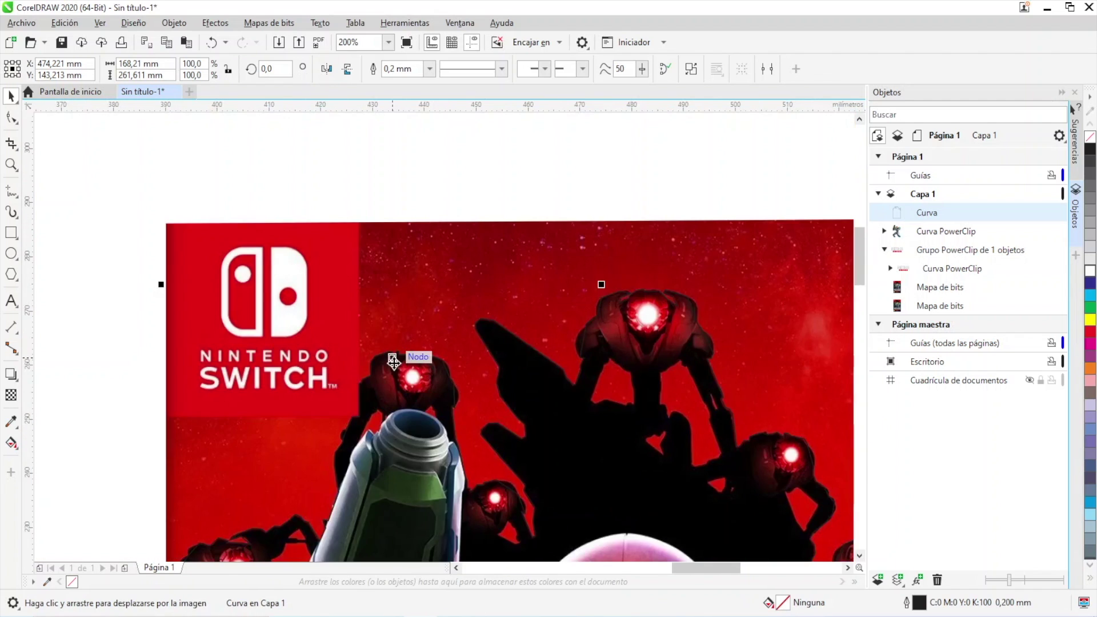
pyautogui.moveTo(210, 560); pyautogui.dragTo(454, 383)
pyautogui.scroll(4, 454, 383)
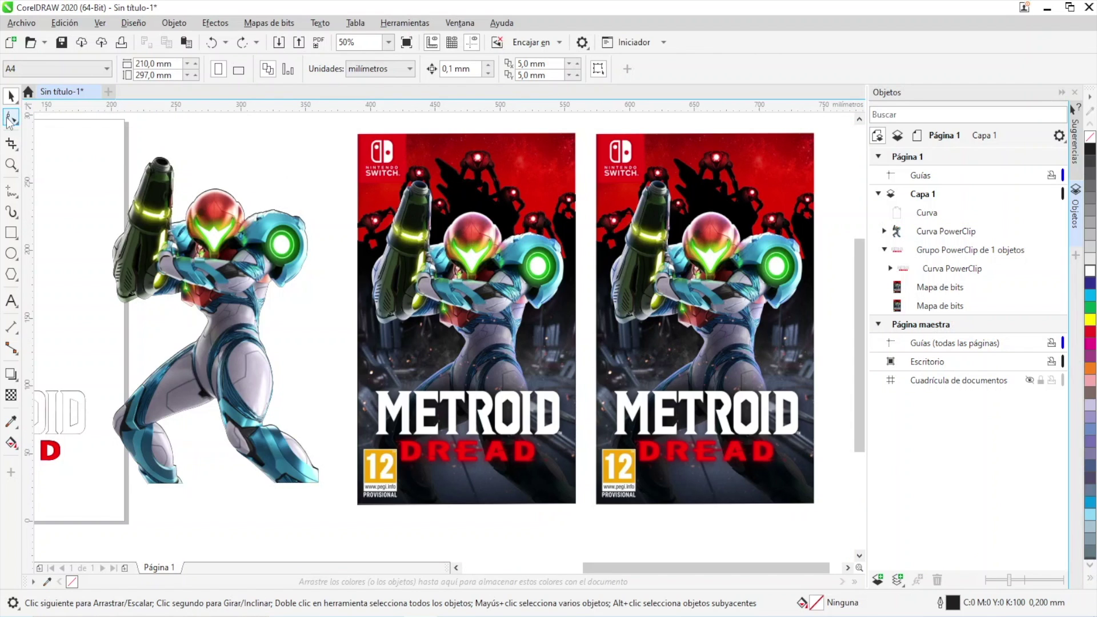
pyautogui.click(11, 118)
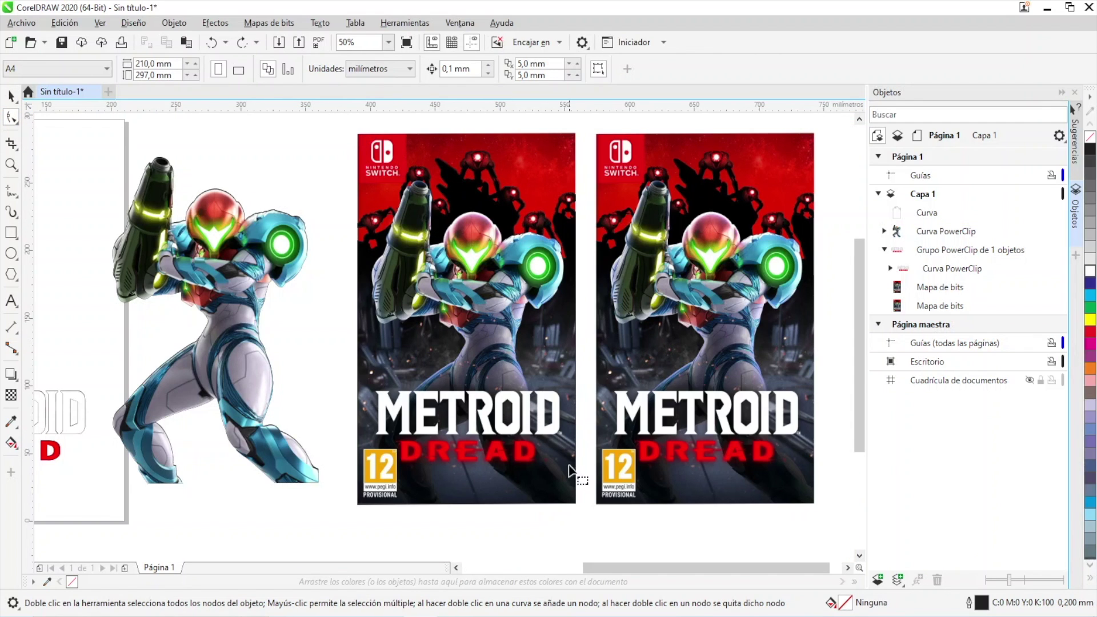
pyautogui.click(369, 212)
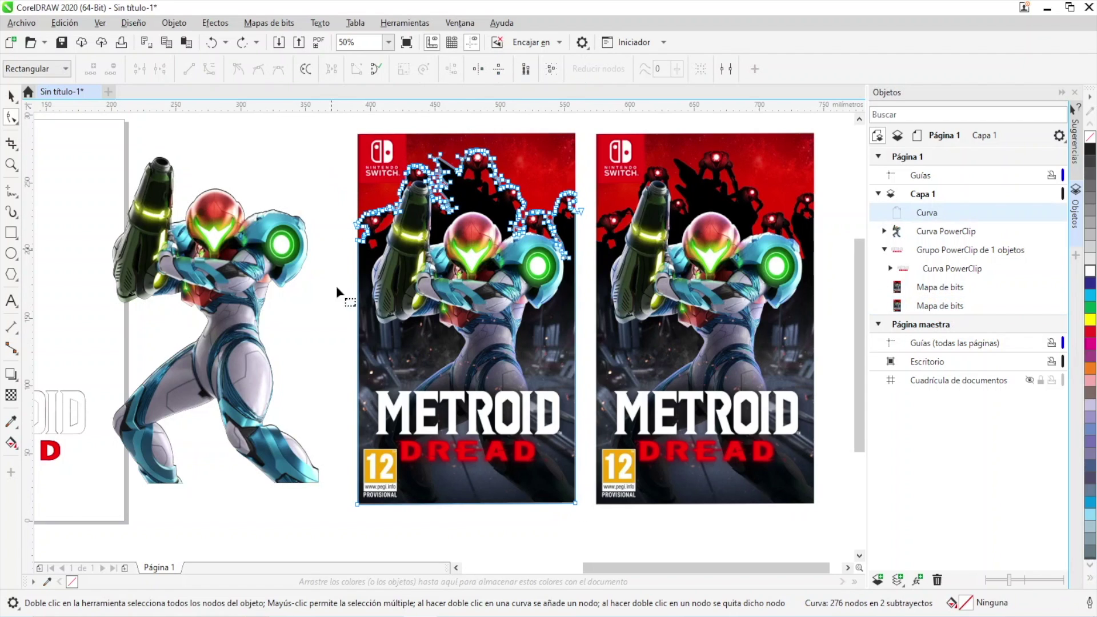
pyautogui.moveTo(525, 276); pyautogui.dragTo(595, 527)
pyautogui.scroll(4, 450, 183)
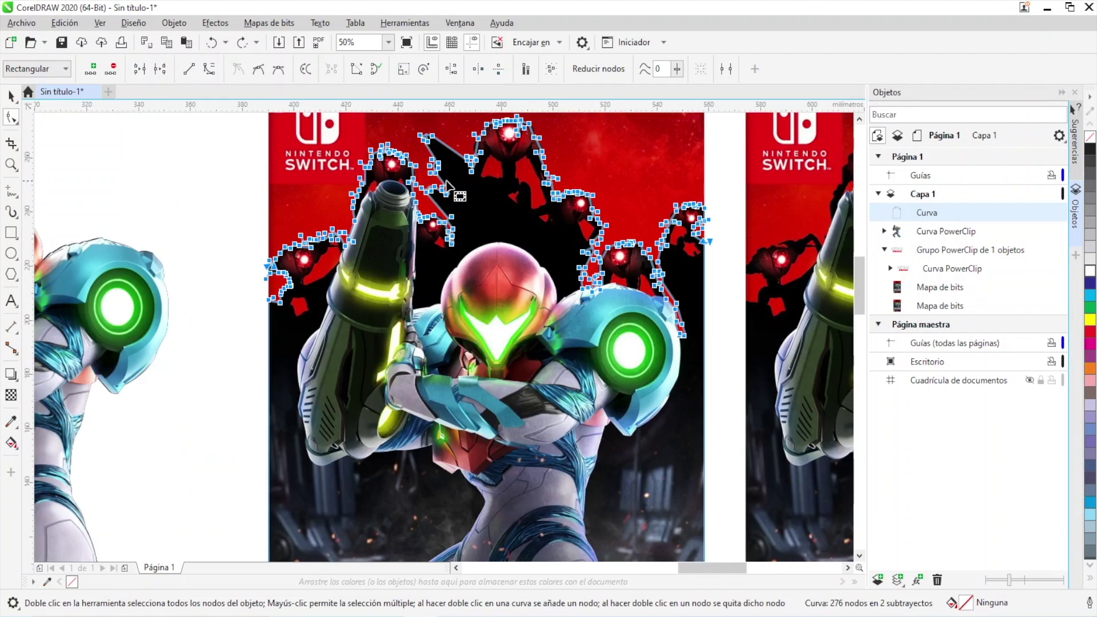
pyautogui.rightClick(469, 130)
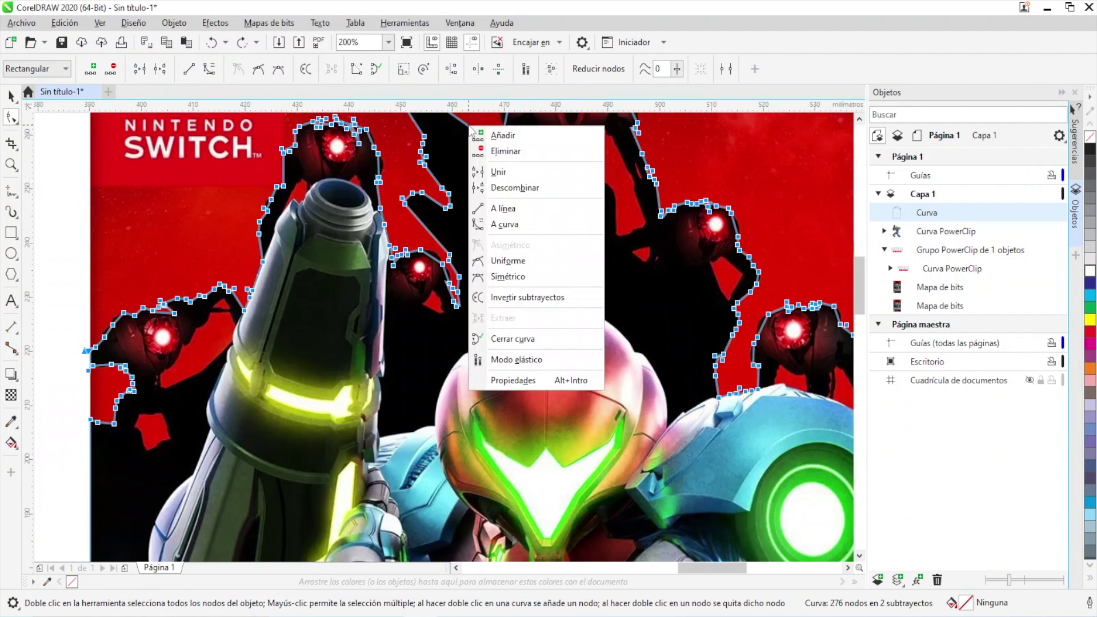
pyautogui.click(522, 225)
# Bend the outline segments along the shoulder and head of the robot at the cover's left edge to fit its silhouette.
pyautogui.scroll(8, 178, 334)
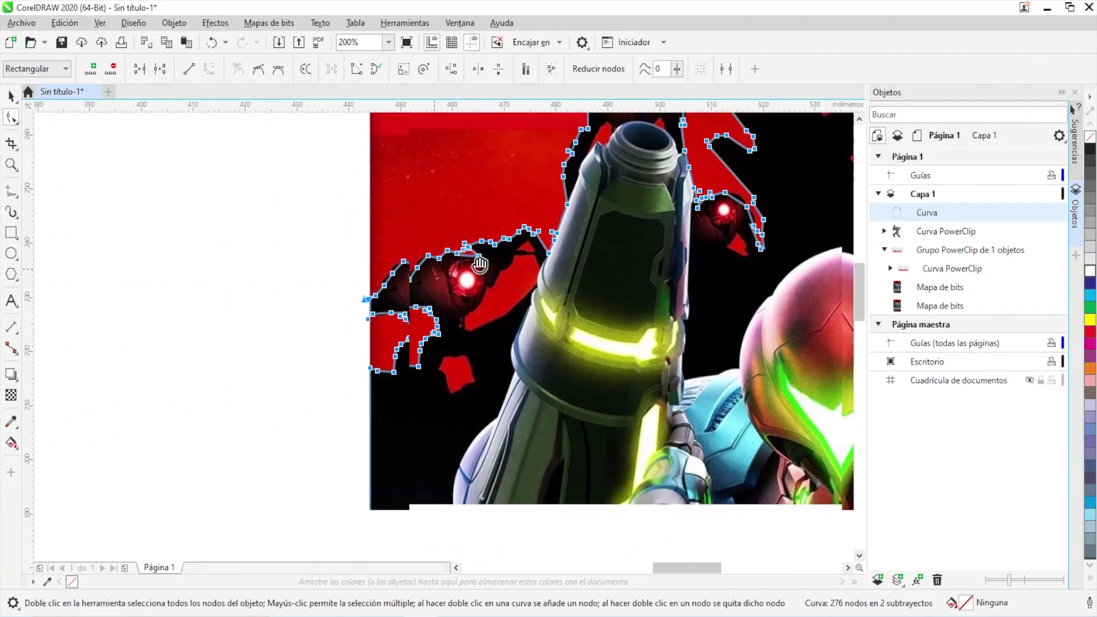
pyautogui.scroll(-4, 567, 296)
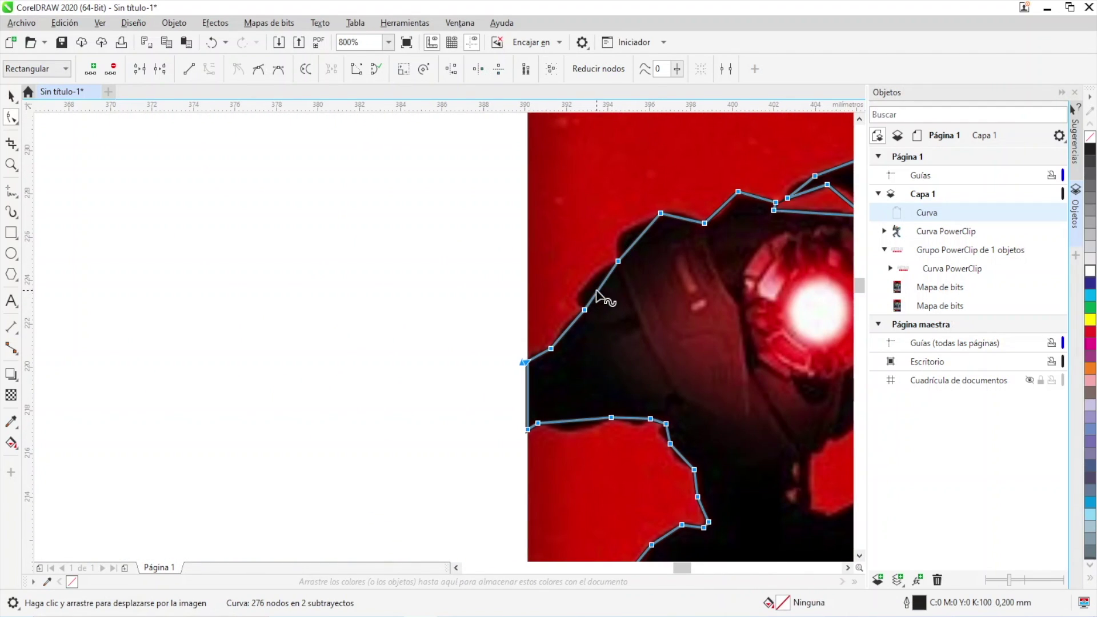
pyautogui.moveTo(598, 292); pyautogui.dragTo(585, 288)
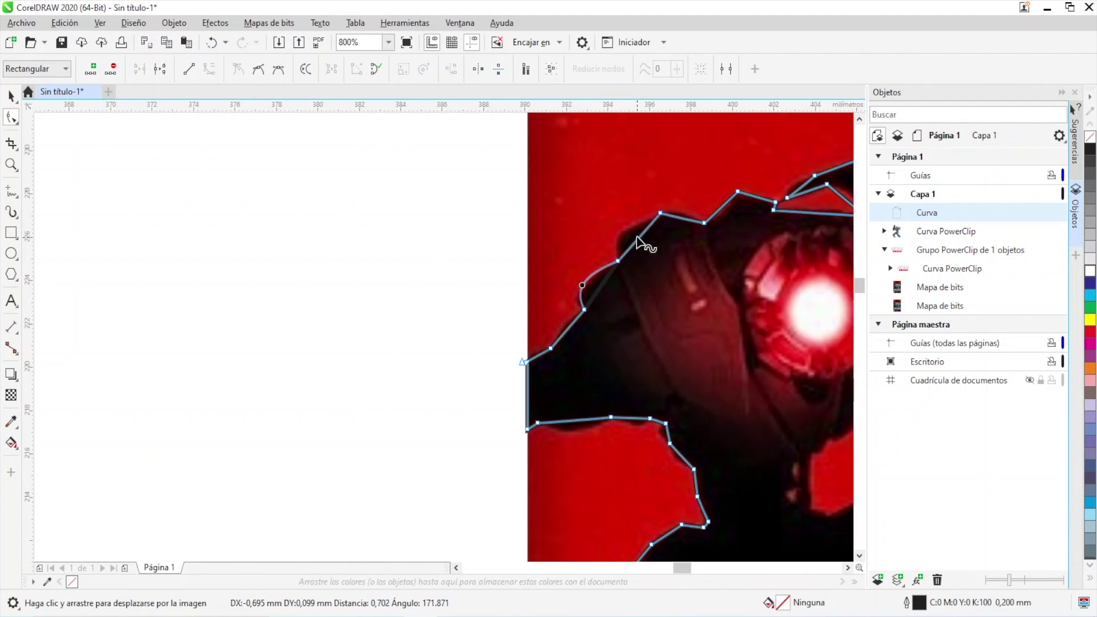
pyautogui.moveTo(638, 241); pyautogui.dragTo(624, 230)
pyautogui.scroll(2, 689, 228)
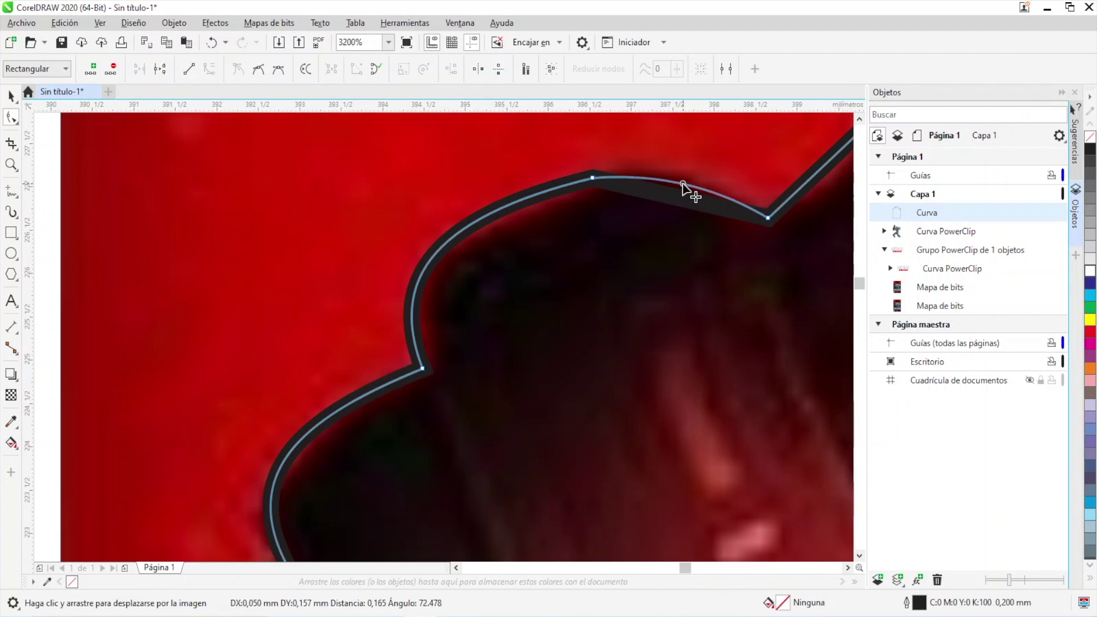
pyautogui.scroll(-2, 691, 203)
pyautogui.moveTo(722, 225); pyautogui.dragTo(595, 213)
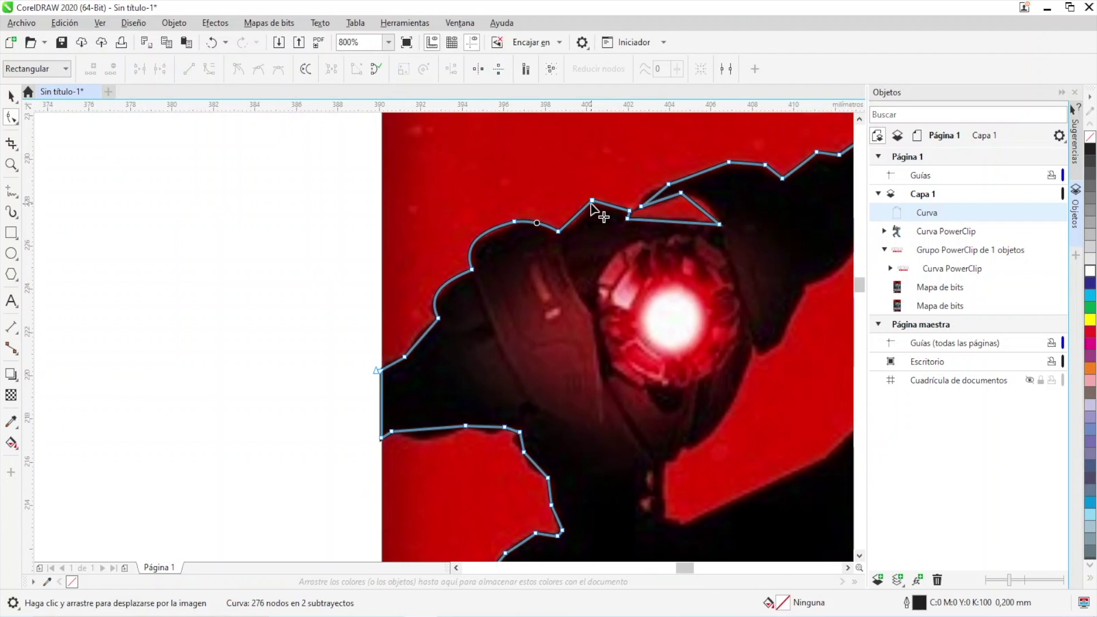
pyautogui.scroll(3, 589, 220)
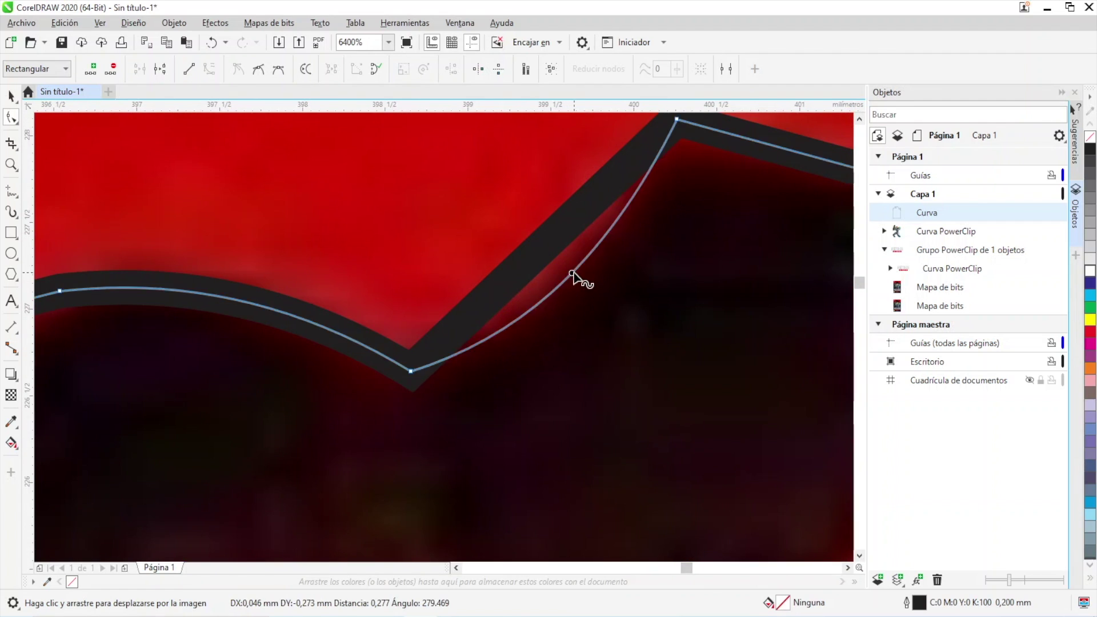
pyautogui.scroll(-3, 577, 277)
# Curve the outline segments around the small red notch above the left-edge robot's glowing eye.
pyautogui.scroll(3, 636, 268)
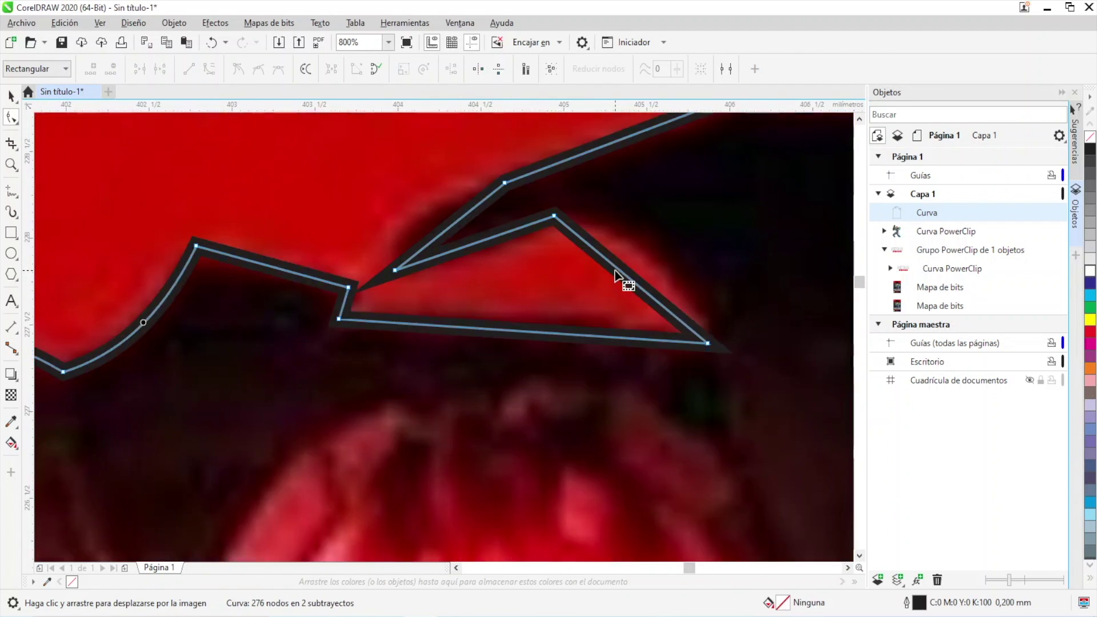
pyautogui.moveTo(627, 277); pyautogui.dragTo(681, 244)
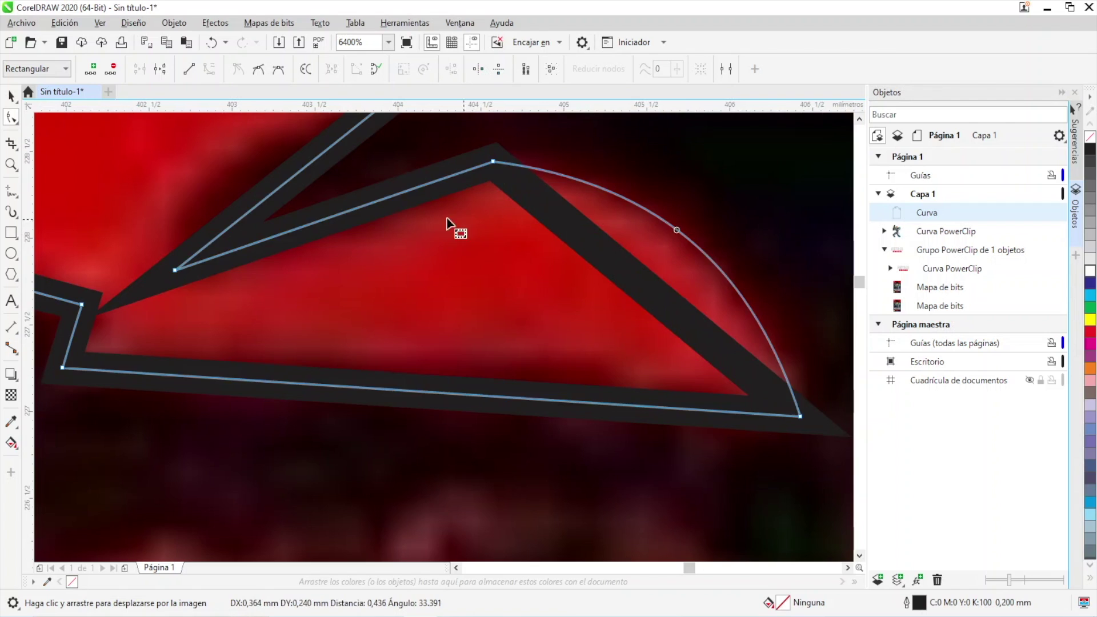
pyautogui.scroll(-2, 338, 223)
pyautogui.moveTo(334, 206)
pyautogui.mouseDown()
pyautogui.moveTo(314, 211)
pyautogui.moveTo(320, 200)
pyautogui.mouseUp()
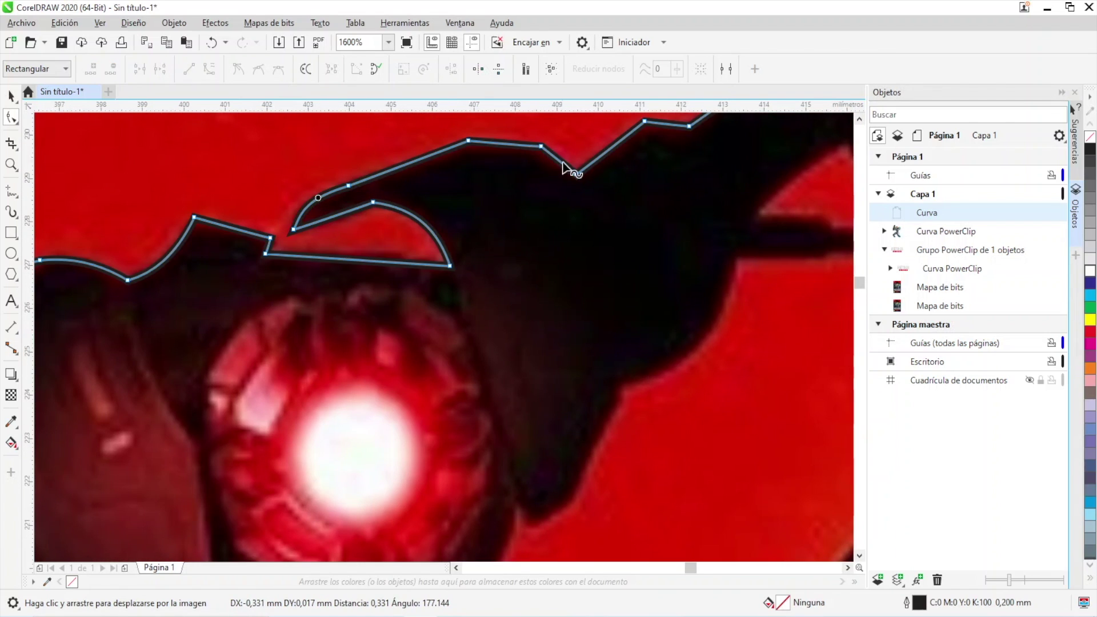
# Bend the outline segment around the rounded arm joint of the robot below the Nintendo Switch logo.
pyautogui.scroll(-3, 574, 171)
pyautogui.scroll(3, 568, 183)
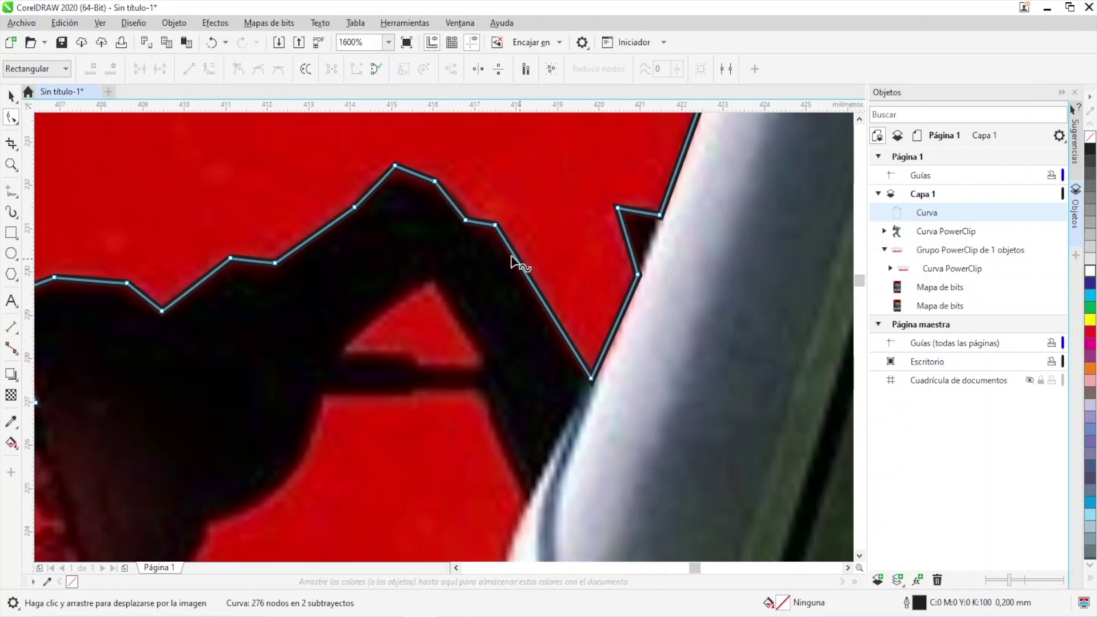
pyautogui.scroll(-2, 433, 232)
pyautogui.scroll(1, 366, 238)
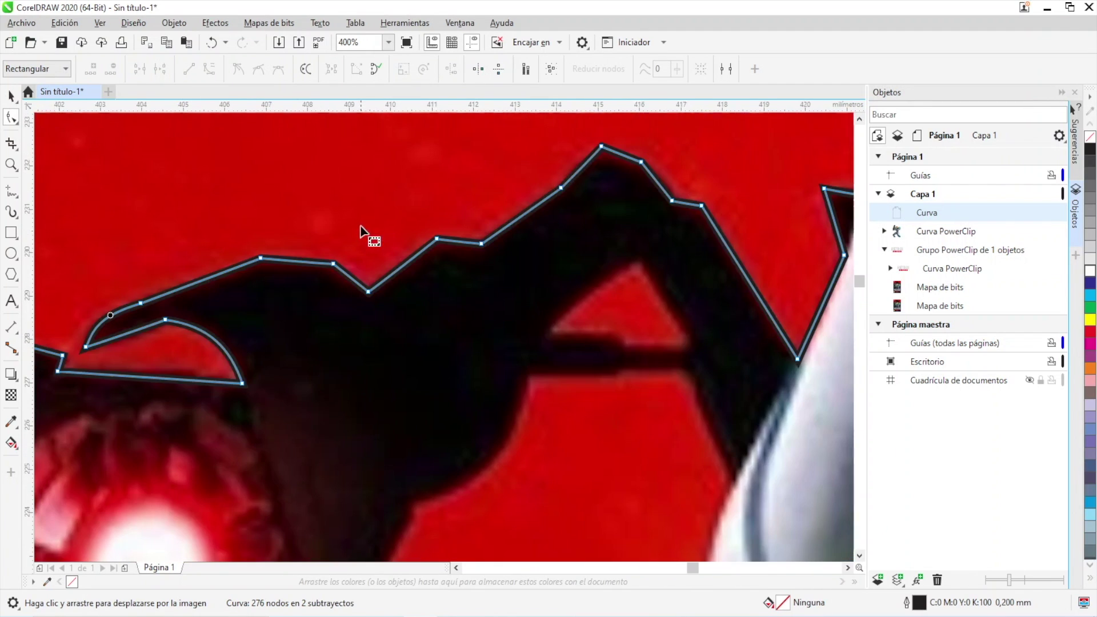
pyautogui.scroll(-1, 481, 232)
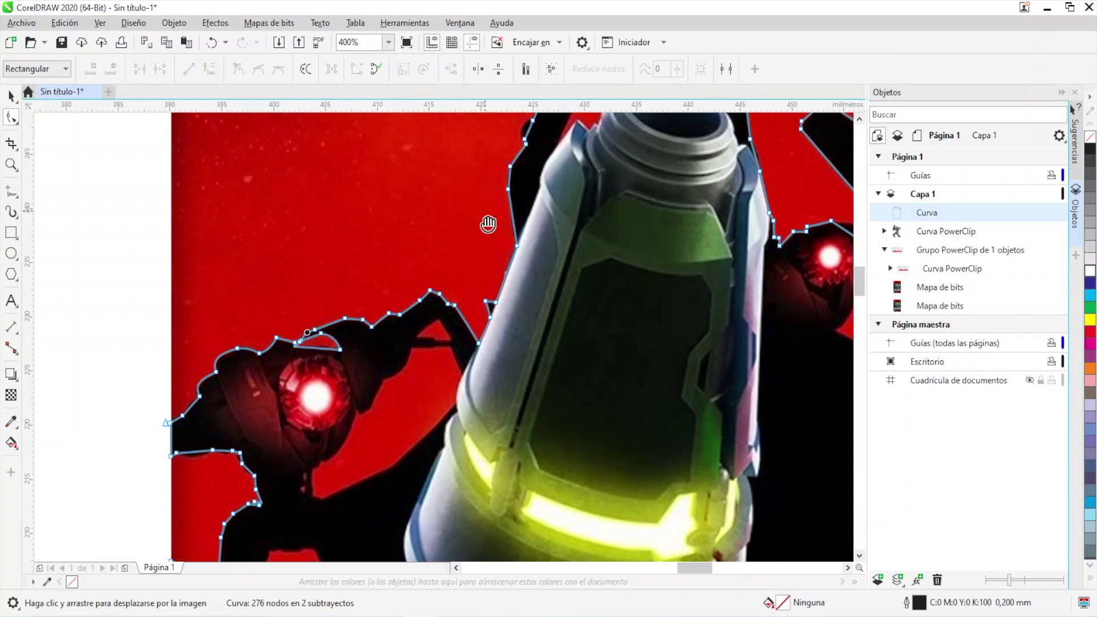
pyautogui.scroll(-1, 488, 224)
pyautogui.scroll(2, 487, 220)
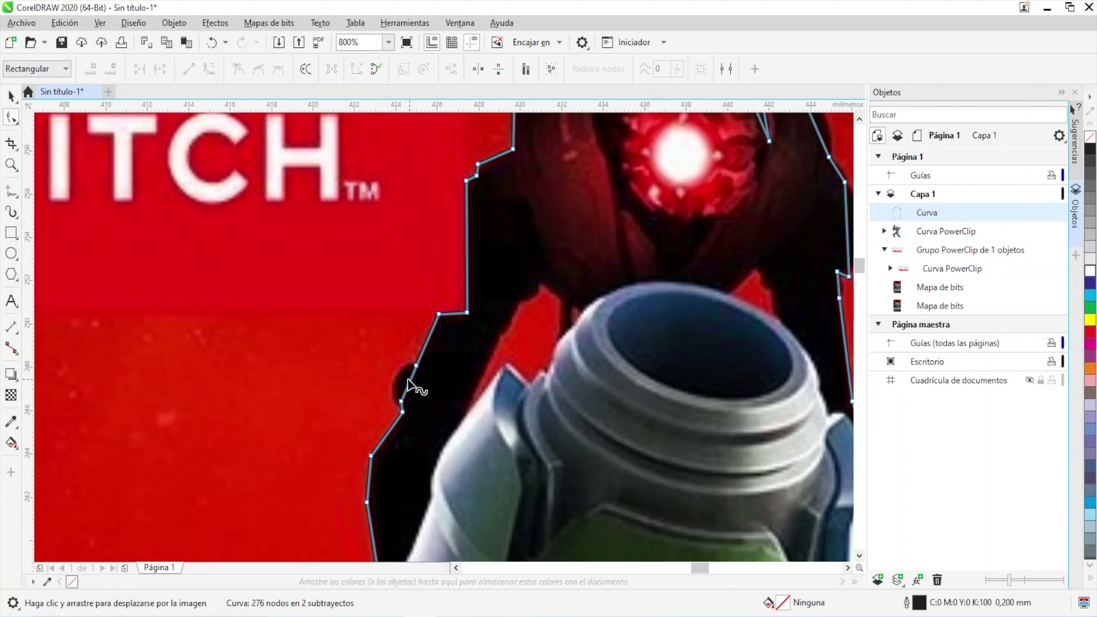
pyautogui.moveTo(405, 384); pyautogui.dragTo(392, 377)
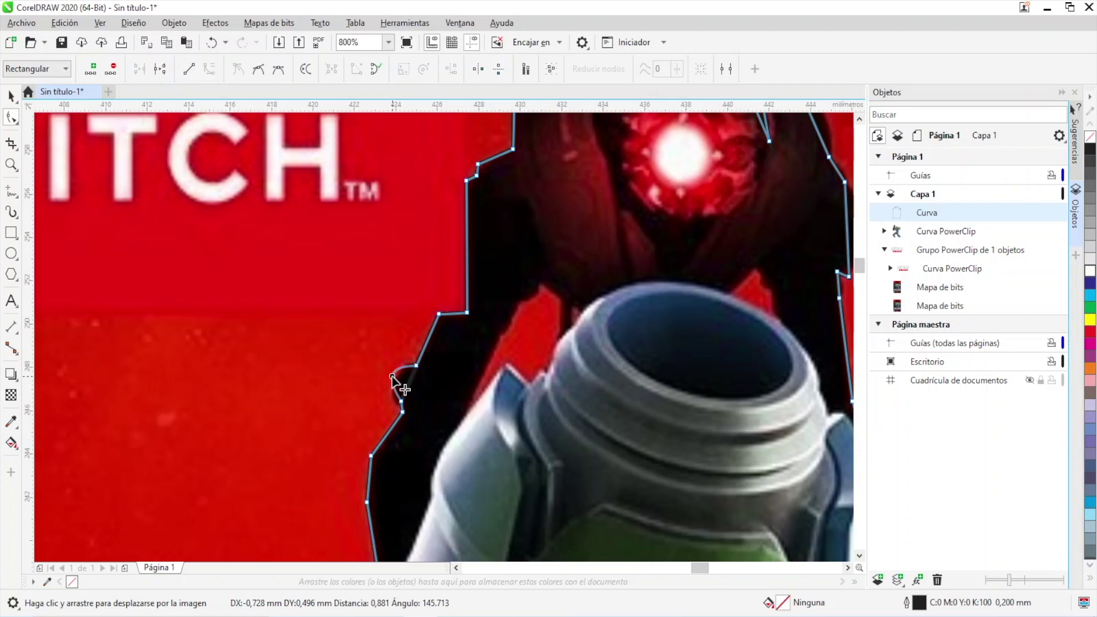
# Round the outline at the upper shoulder corner of the robot beside the Nintendo Switch logo.
pyautogui.scroll(3, 478, 275)
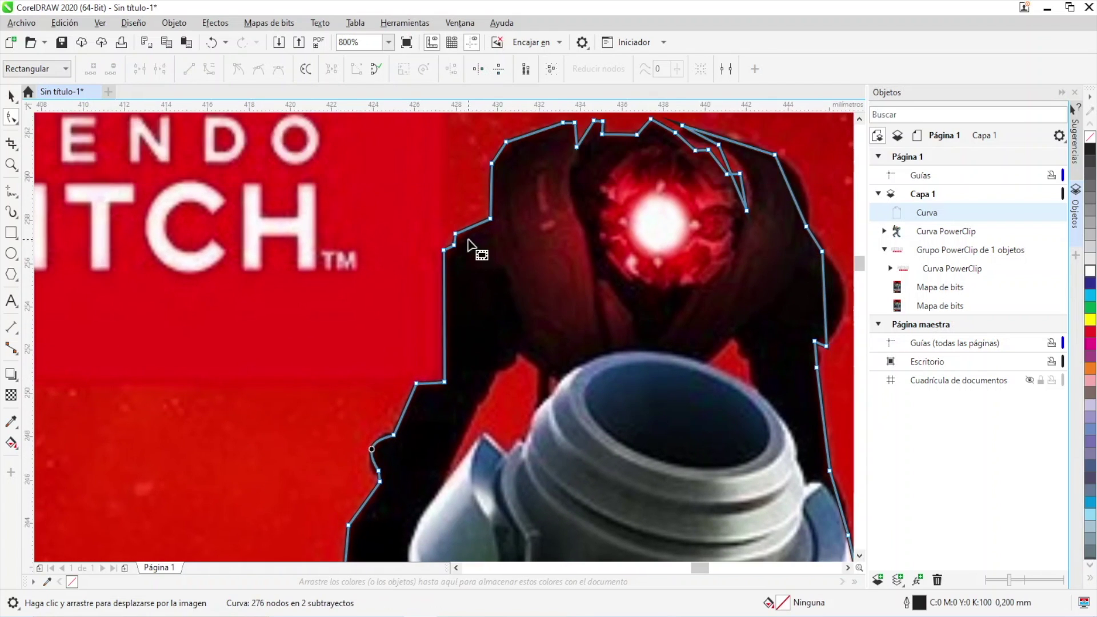
pyautogui.scroll(2, 615, 214)
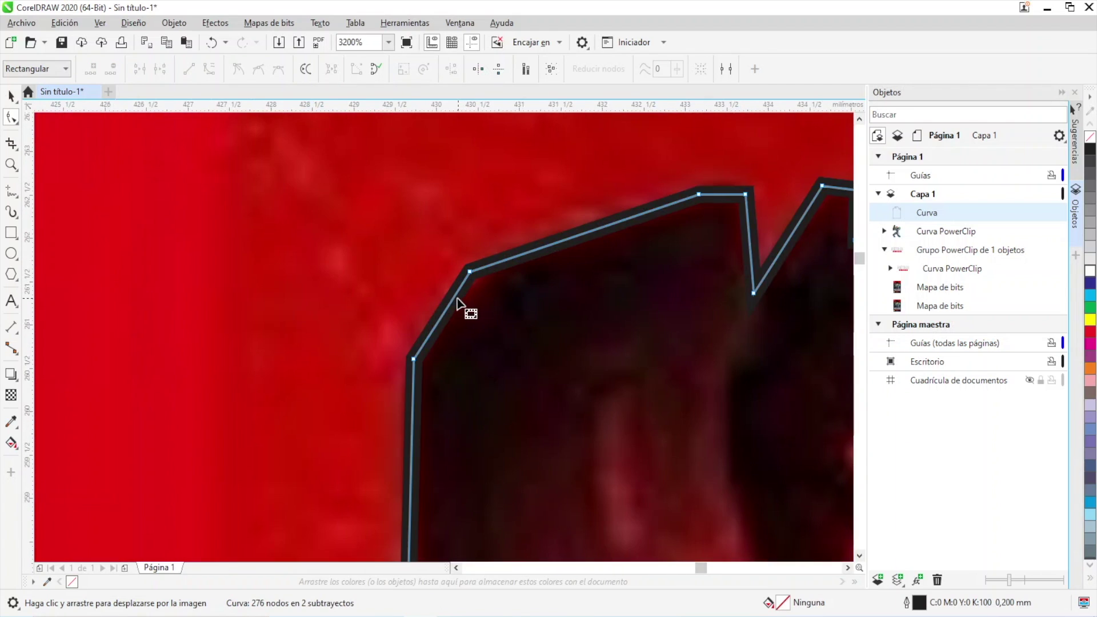
pyautogui.scroll(-2, 486, 311)
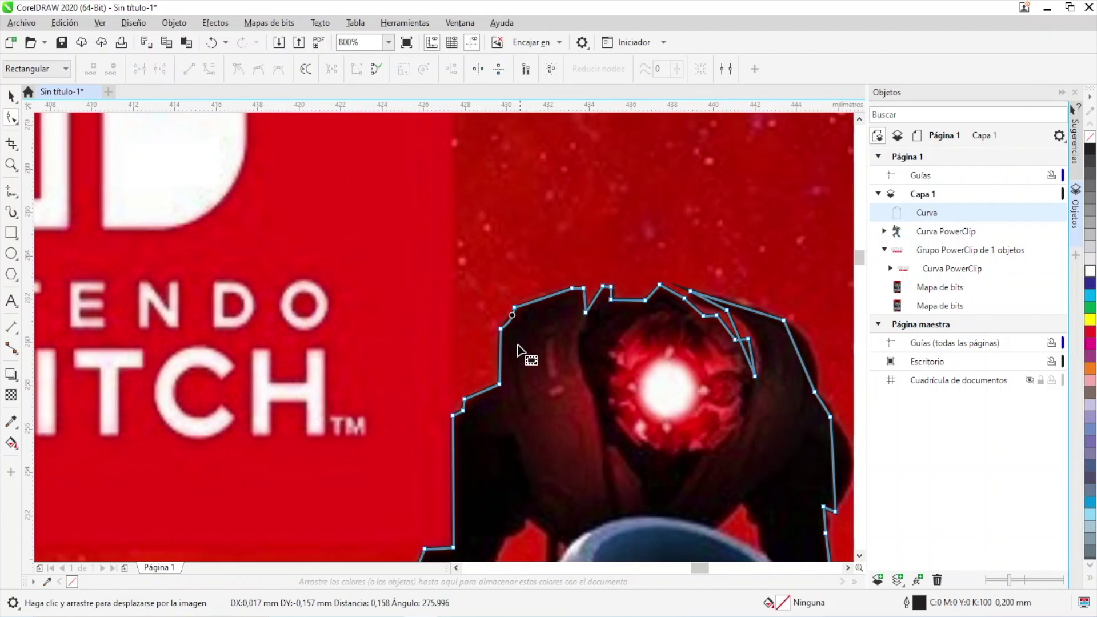
pyautogui.moveTo(525, 351); pyautogui.dragTo(484, 250)
# Curve the thin notch beside the glowing eye of the robot behind the cannon to follow the red gap.
pyautogui.scroll(-2, 484, 249)
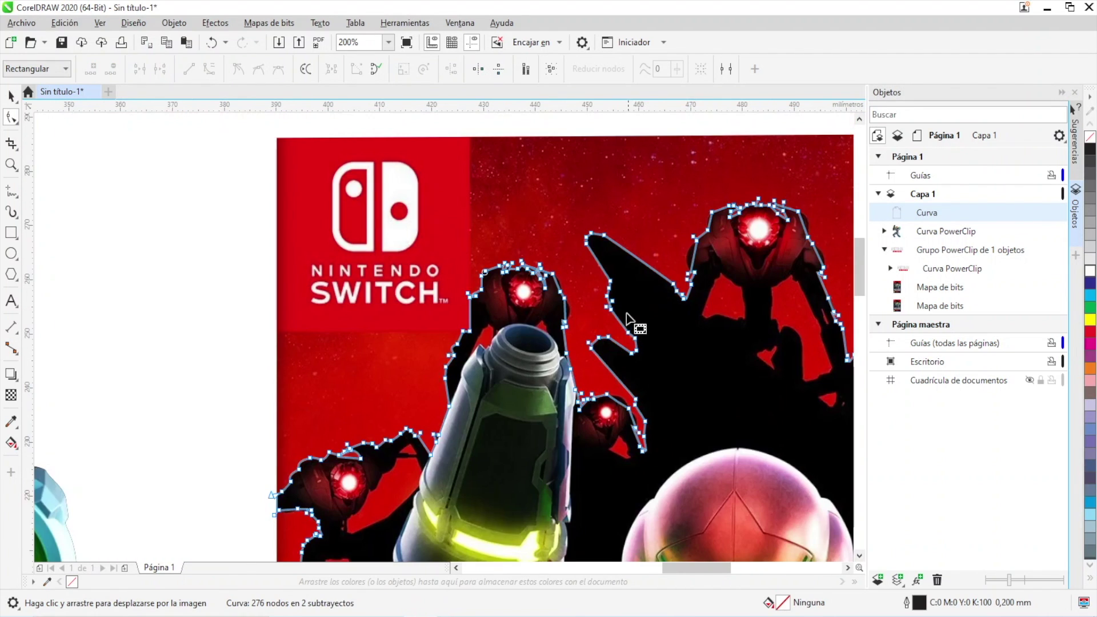
pyautogui.scroll(2, 569, 448)
pyautogui.scroll(1, 559, 438)
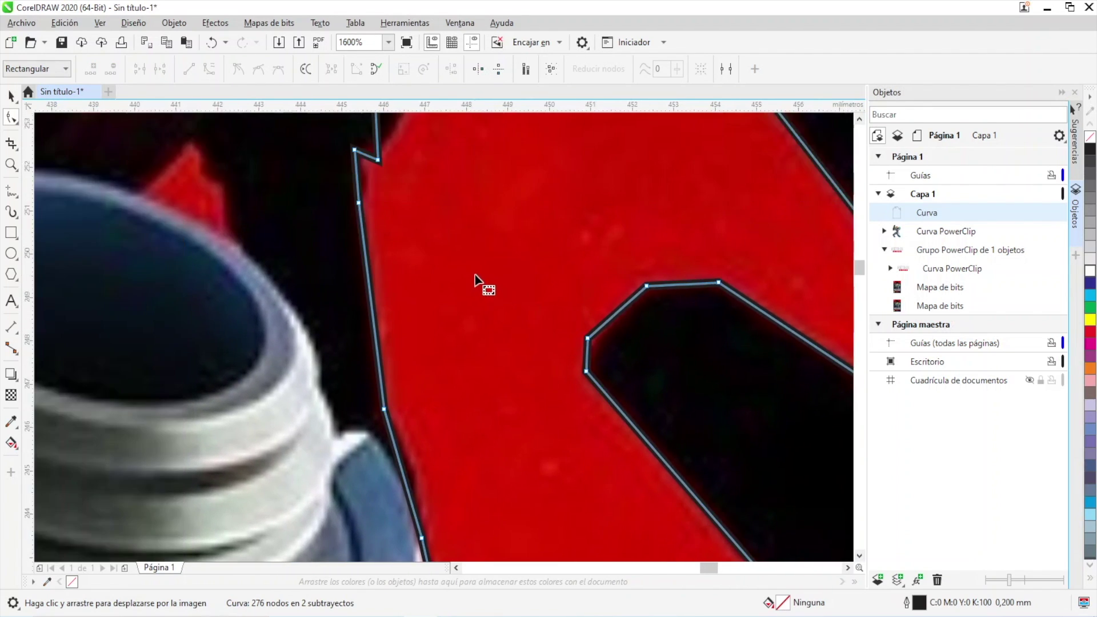
pyautogui.scroll(-3, 474, 279)
pyautogui.scroll(3, 456, 266)
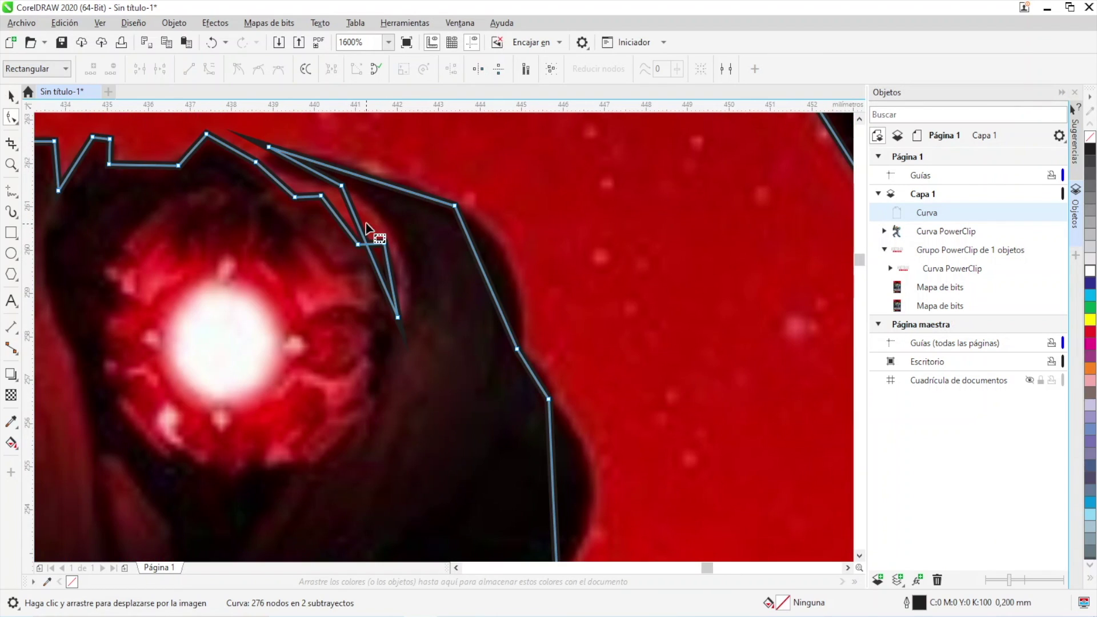
pyautogui.moveTo(359, 242); pyautogui.dragTo(400, 246)
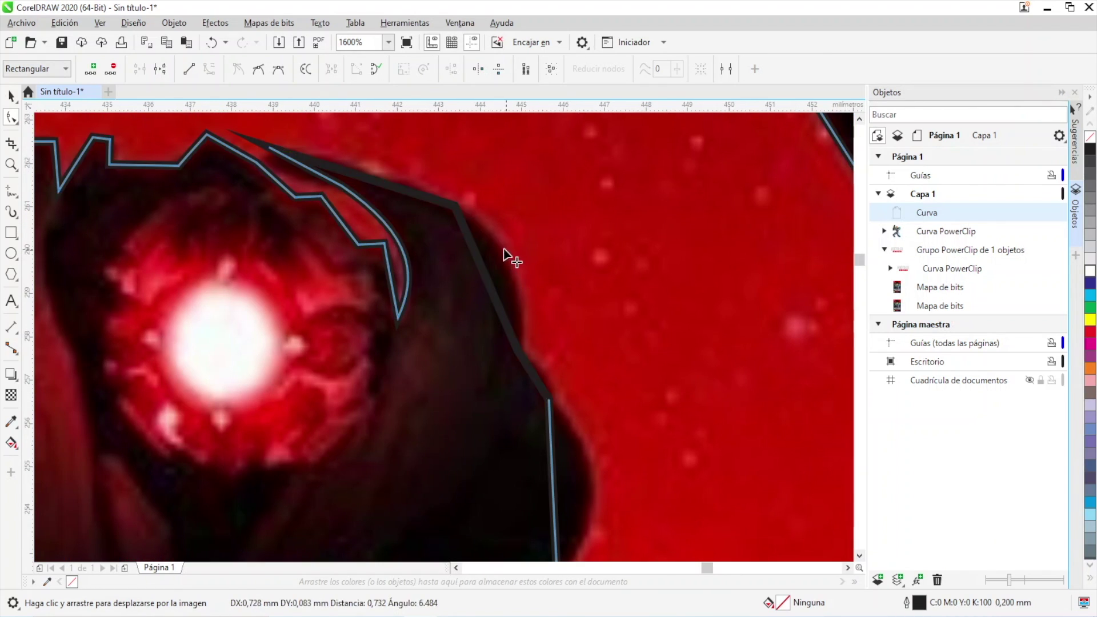
pyautogui.click(311, 177)
pyautogui.moveTo(306, 172)
pyautogui.mouseDown()
pyautogui.moveTo(279, 171)
pyautogui.moveTo(289, 177)
pyautogui.mouseUp()
# Curve the outline segments along the head, notches and shoulders of the topmost robot.
pyautogui.scroll(-3, 410, 311)
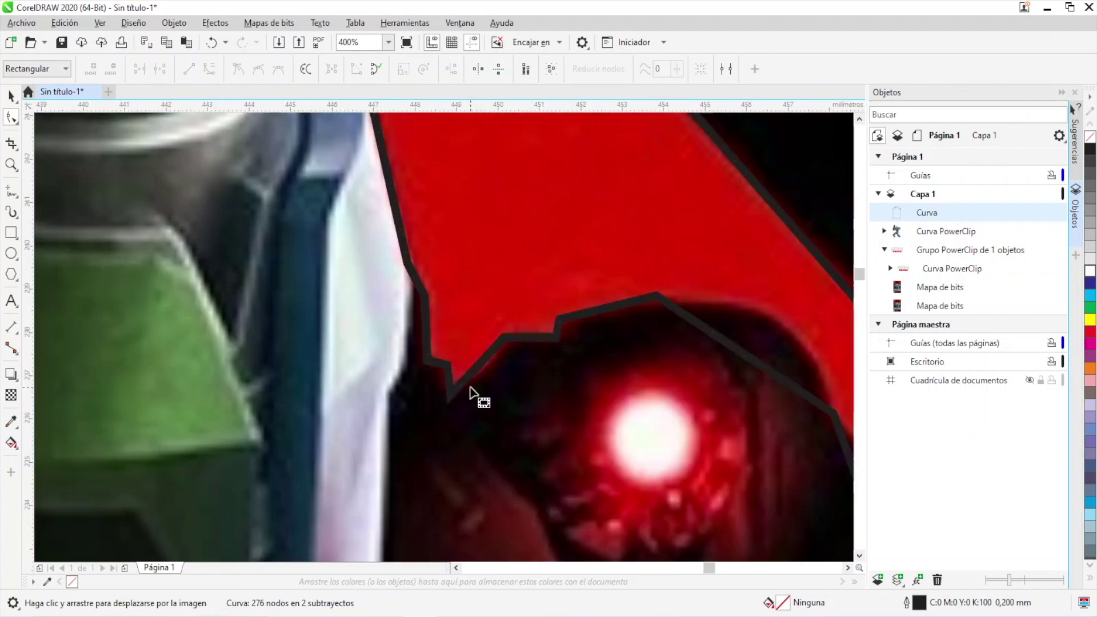
pyautogui.scroll(2, 468, 309)
pyautogui.scroll(2, 469, 311)
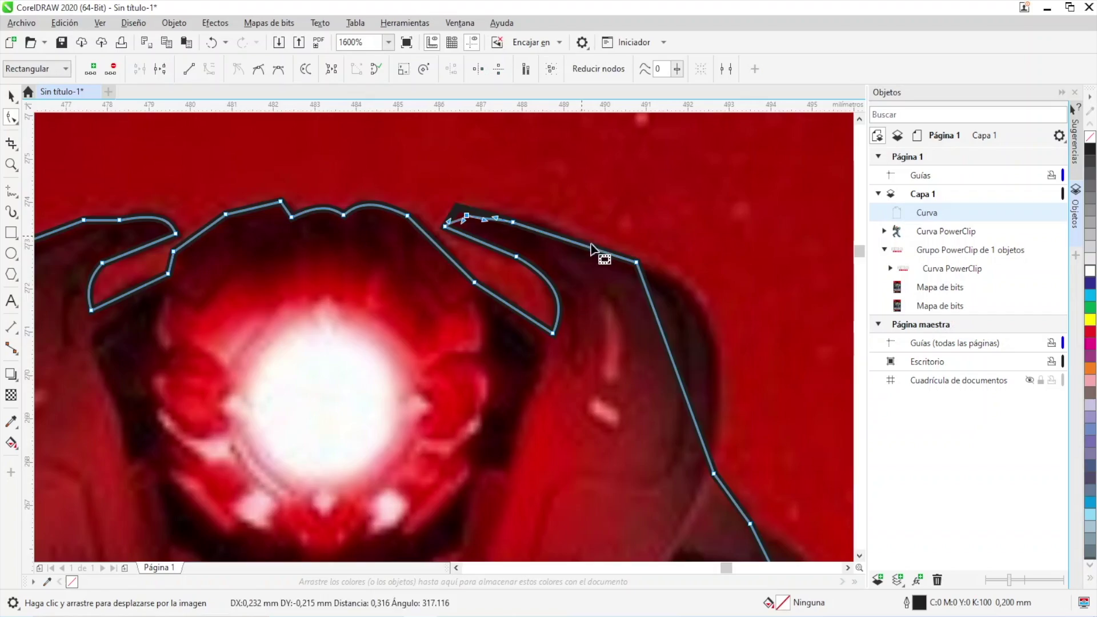
pyautogui.scroll(-3, 663, 380)
pyautogui.scroll(1, 658, 423)
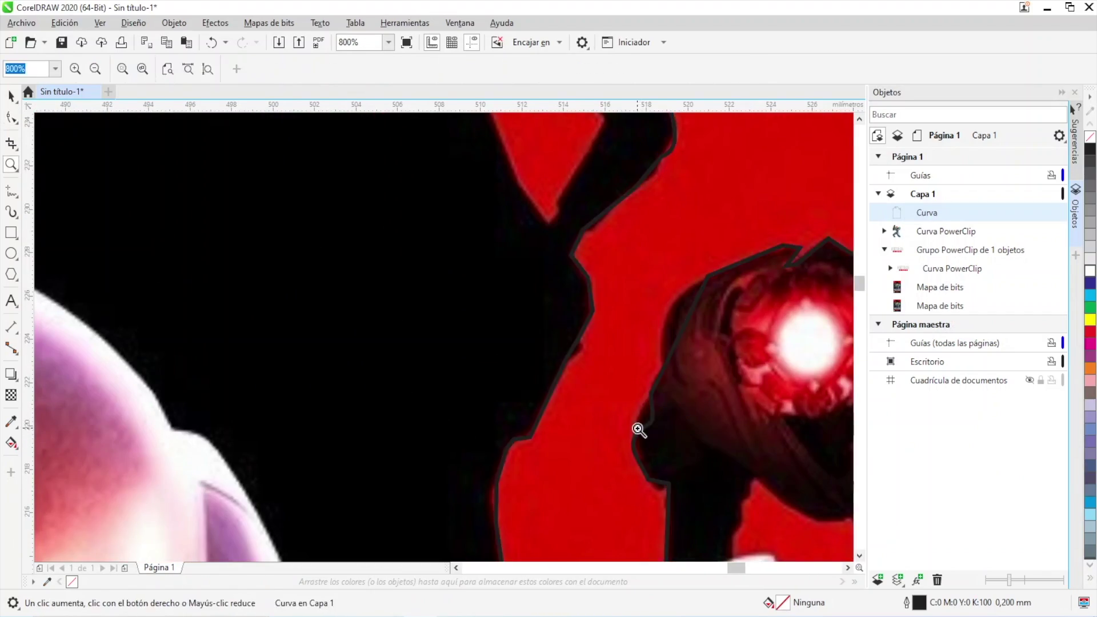
# Display the nodes of the combined outline and examine how its curved segments follow the robot silhouettes.
pyautogui.scroll(-4, 686, 421)
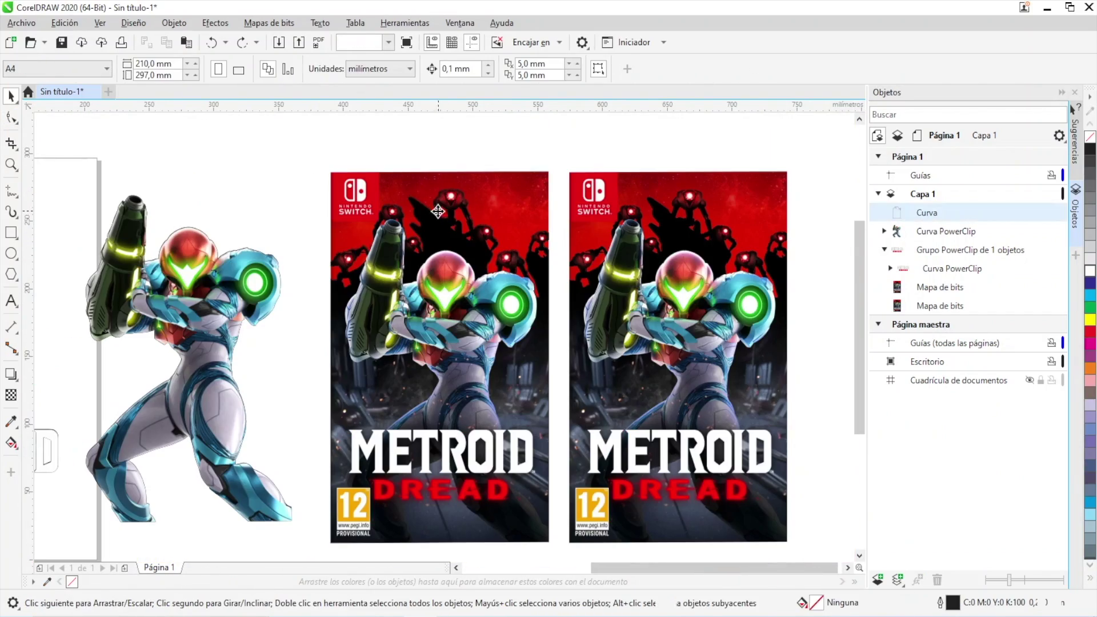
pyautogui.press('space')
pyautogui.click(12, 119)
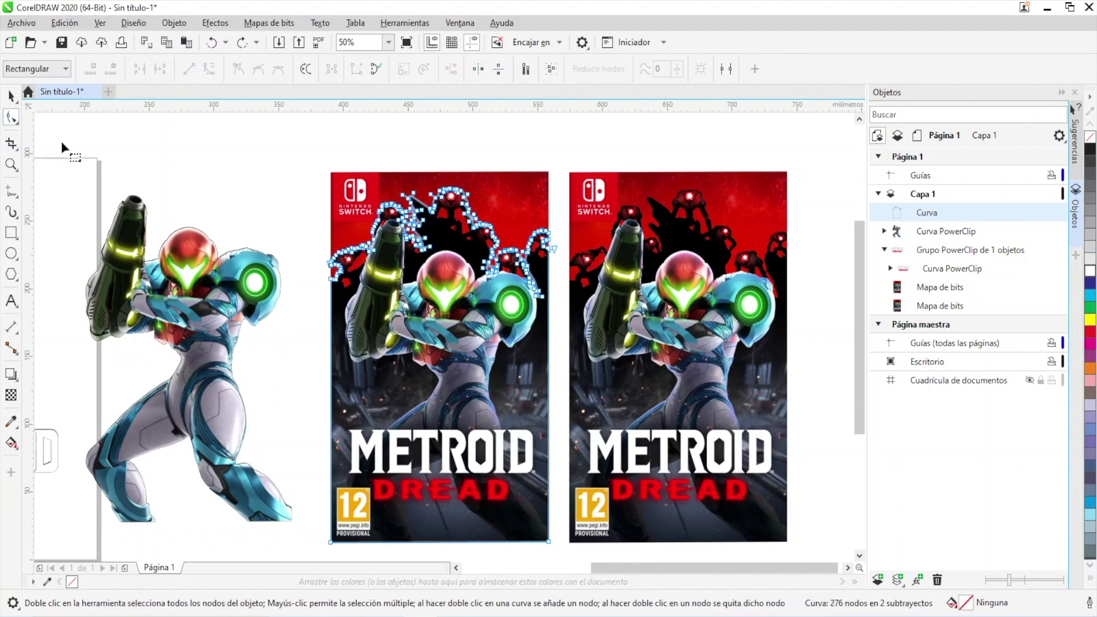
pyautogui.scroll(3, 414, 197)
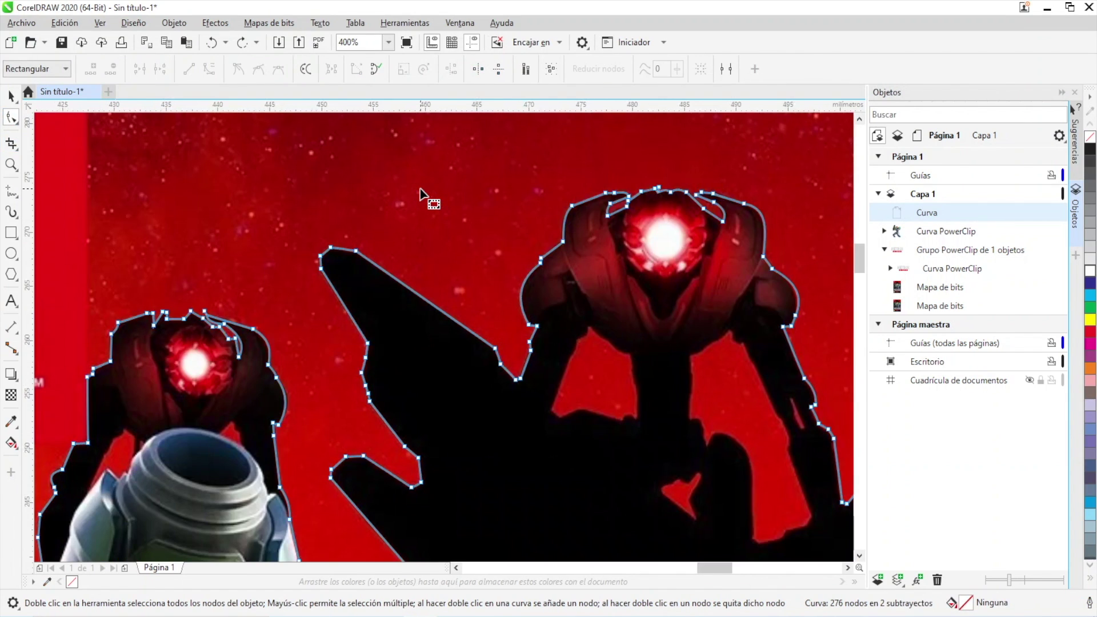
pyautogui.scroll(-2, 625, 357)
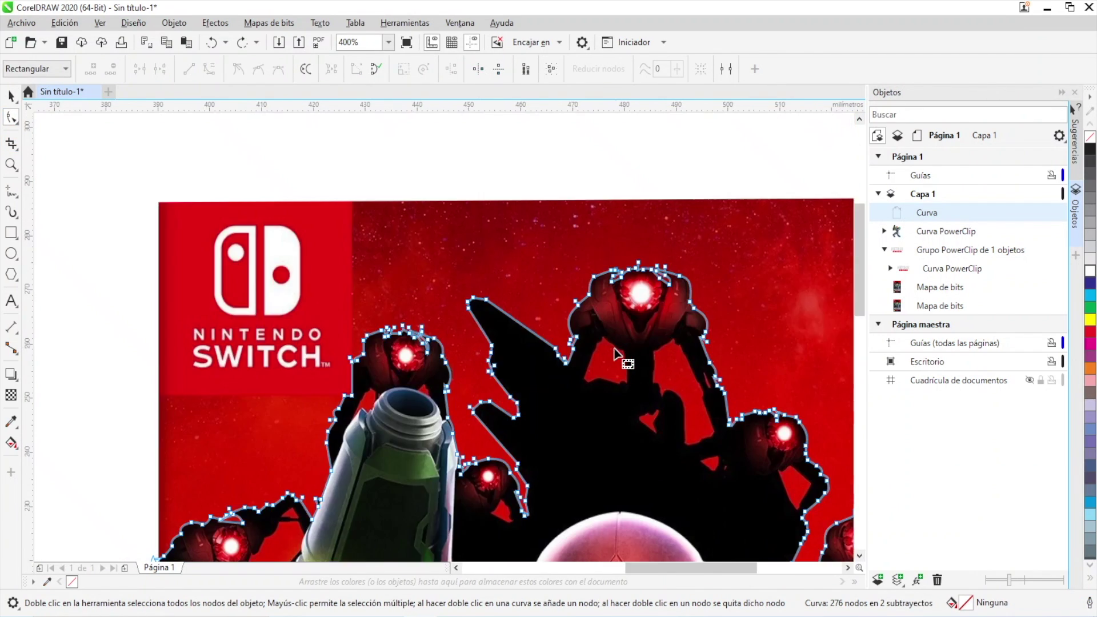
# Place the middle cover bitmap inside the combined robot outline as a PowerClip.
pyautogui.click(10, 97)
pyautogui.click(516, 284)
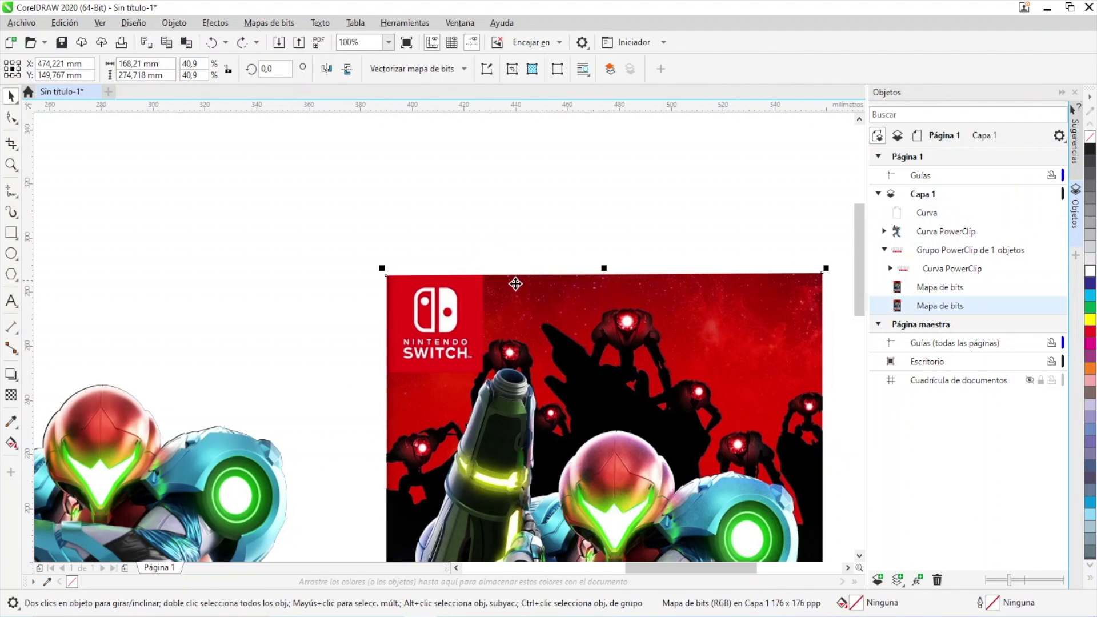
pyautogui.click(184, 23)
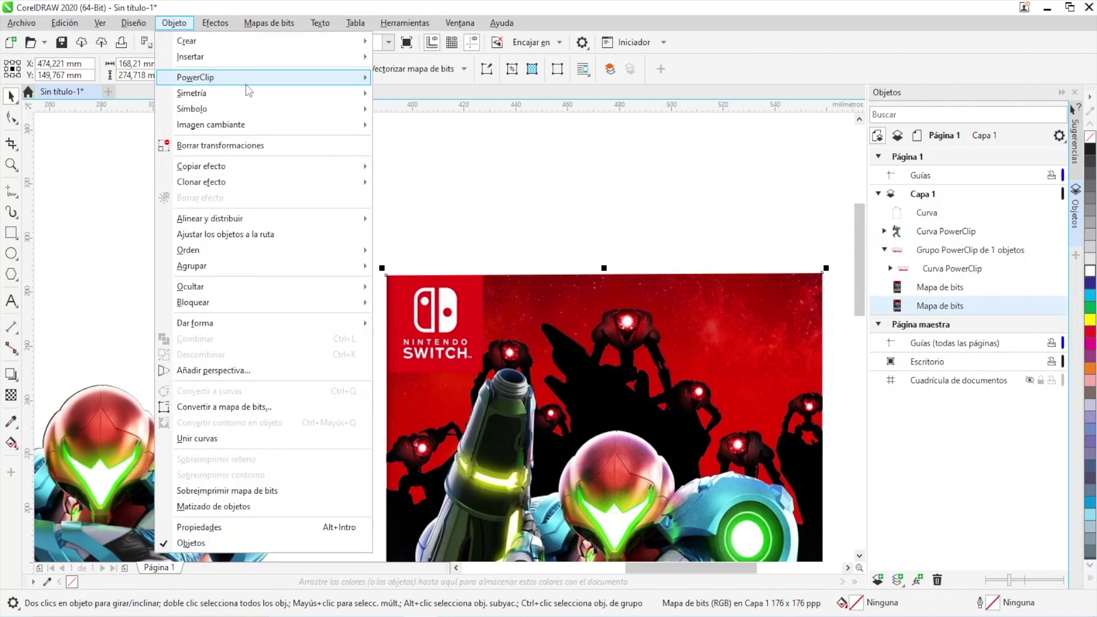
pyautogui.moveTo(246, 85)
pyautogui.click(511, 79)
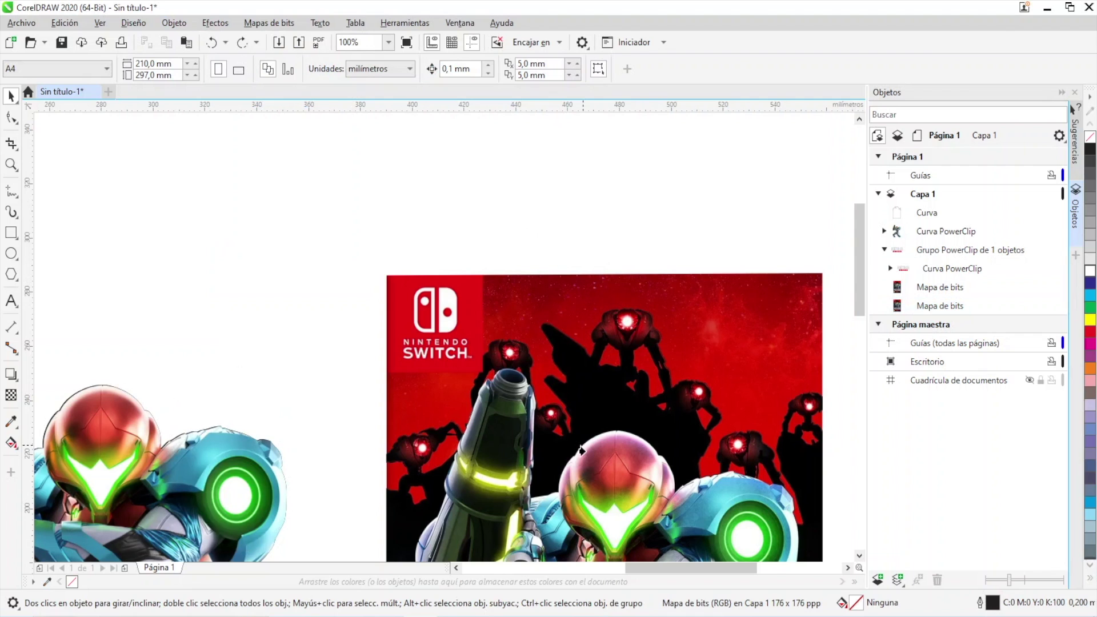
pyautogui.click(573, 413)
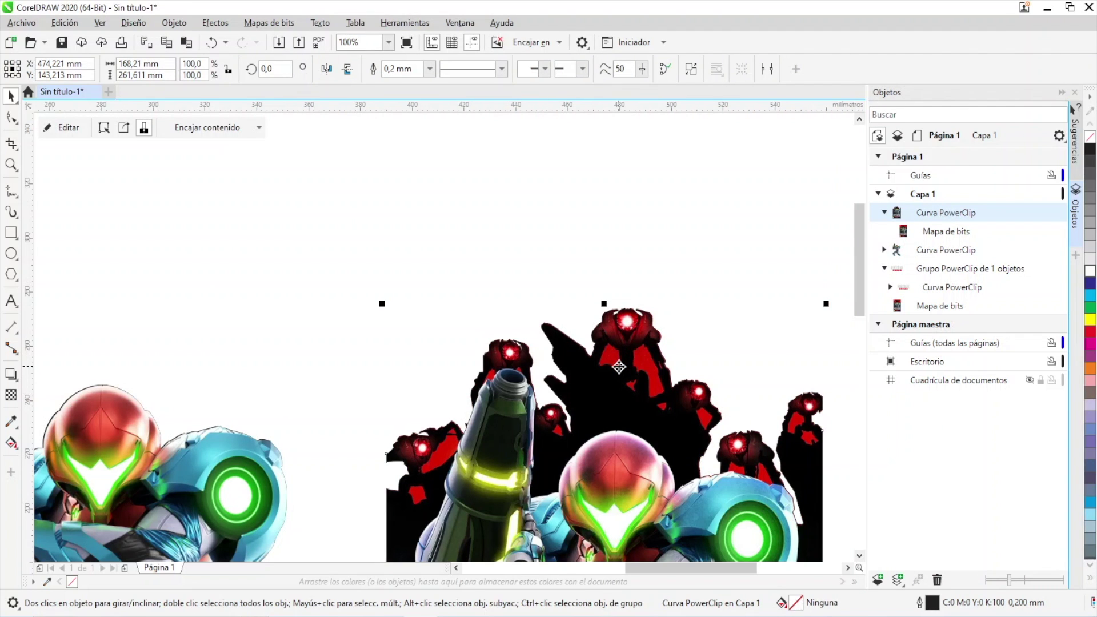
# Inspect the areas between the robots' limbs in the clipped cover against the original cover, and undo the PowerClip.
pyautogui.scroll(5, 619, 367)
pyautogui.scroll(-3, 594, 302)
pyautogui.scroll(3, 426, 389)
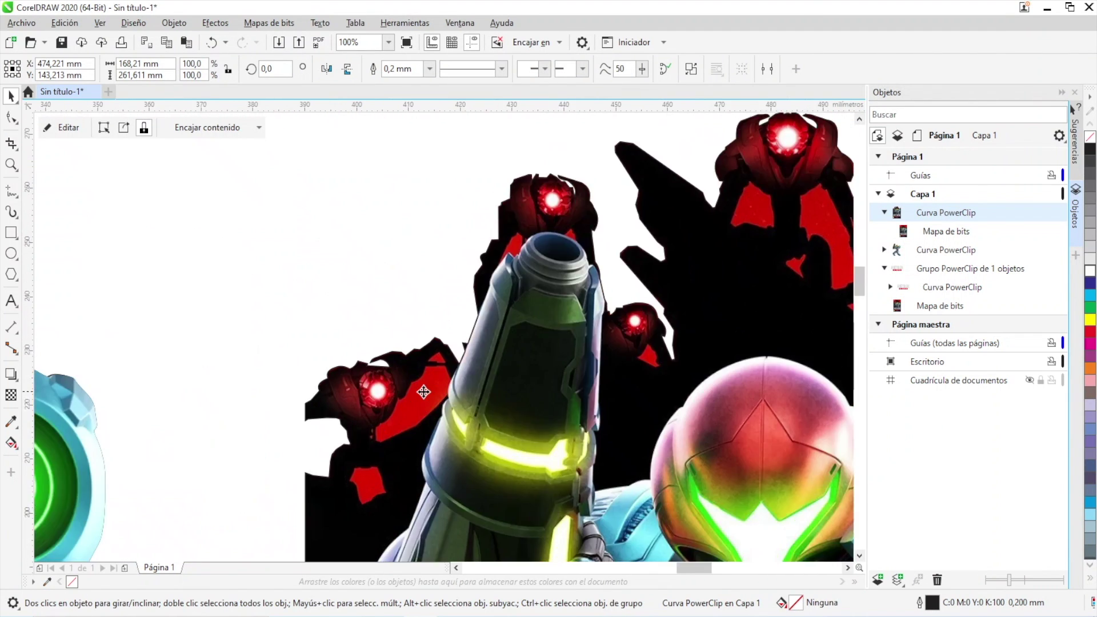
pyautogui.scroll(-2, 423, 392)
pyautogui.scroll(-2, 423, 393)
pyautogui.scroll(2, 423, 392)
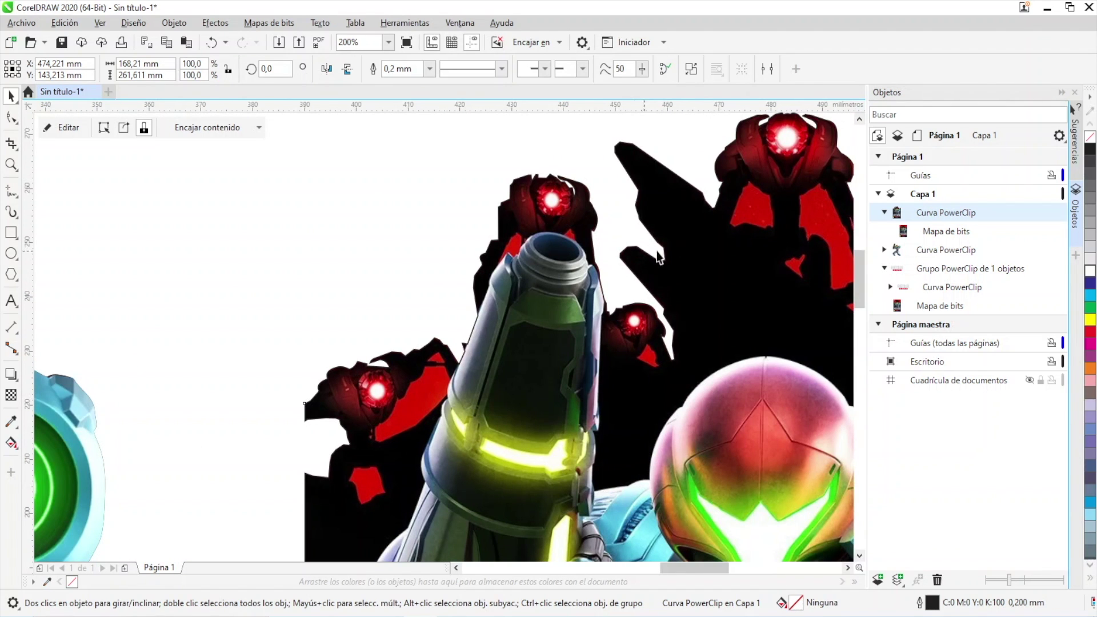
pyautogui.scroll(-2, 685, 250)
pyautogui.scroll(3, 761, 243)
pyautogui.scroll(-3, 759, 244)
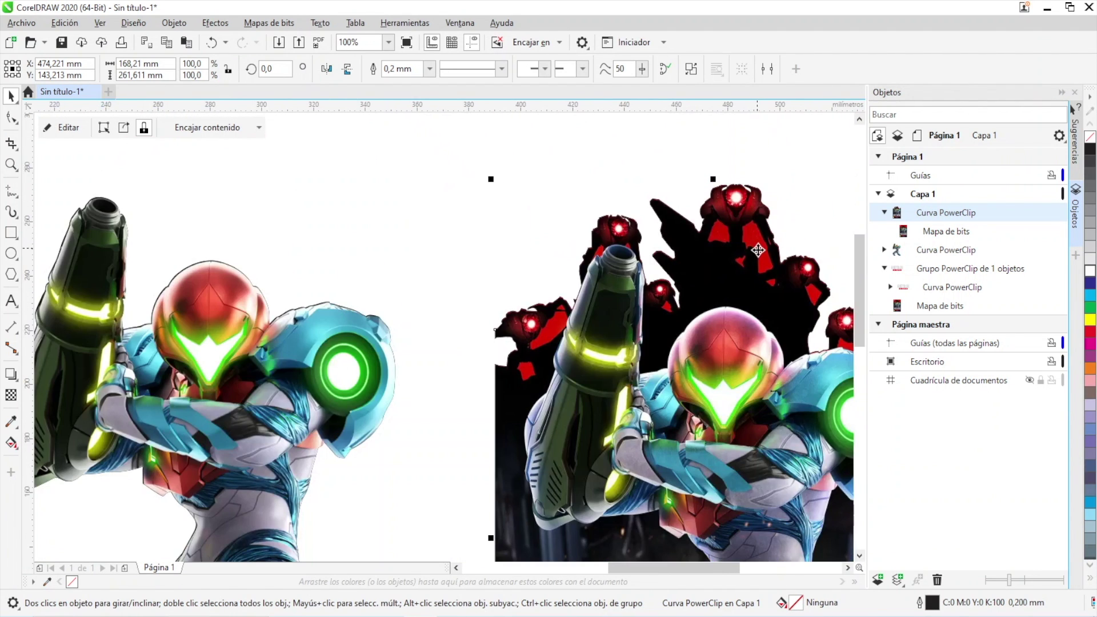
pyautogui.hscroll(5, 655, 280)
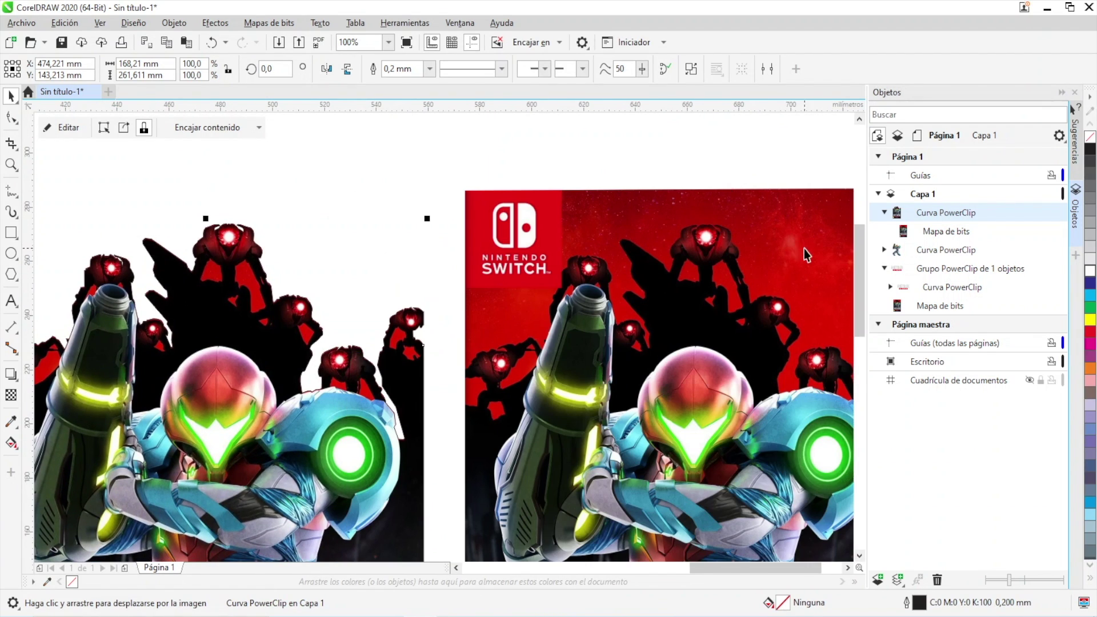
pyautogui.scroll(-2, 560, 214)
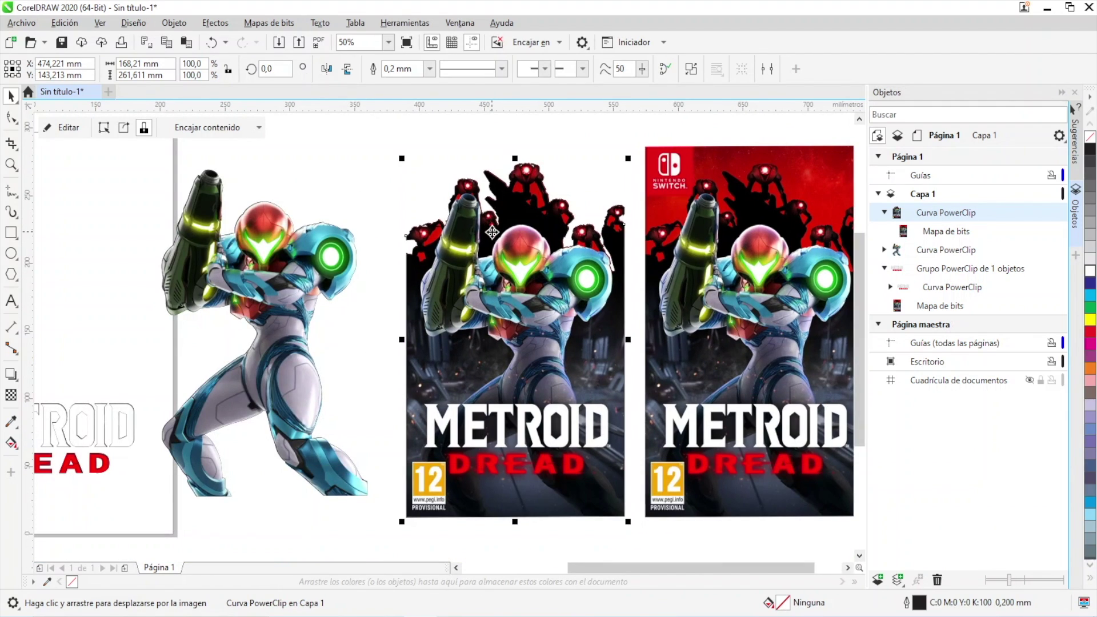
pyautogui.hotkey('ctrl', 'z')
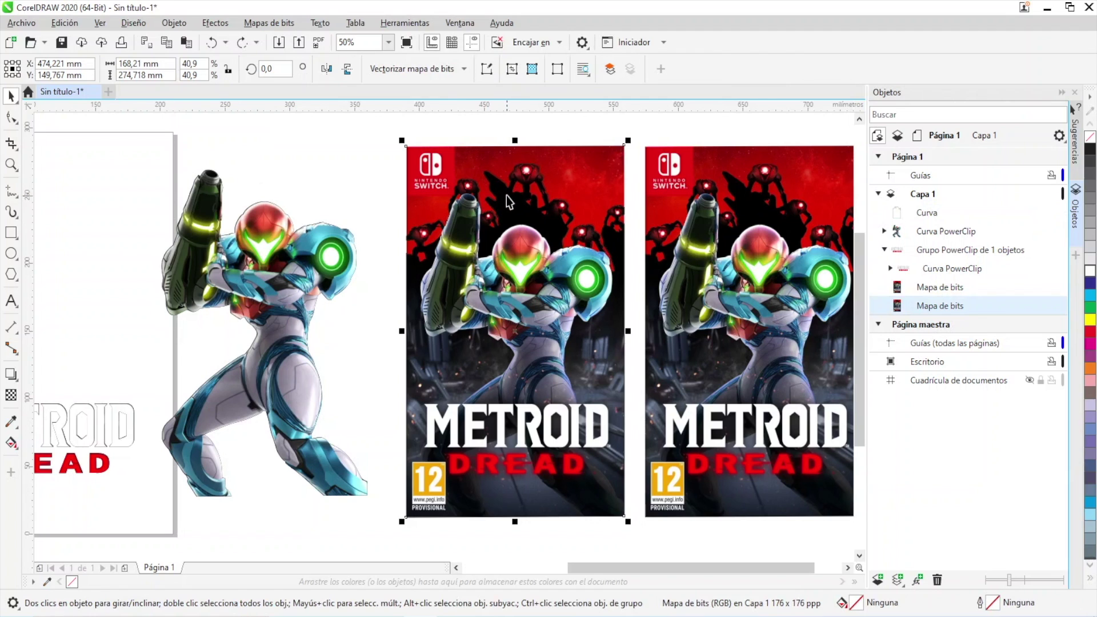
# Trace a closed straight-segment outline, about 7.2 by 7 mm, around the small red gap below the robot at the cover's left edge.
pyautogui.scroll(2, 502, 200)
pyautogui.scroll(1, 233, 319)
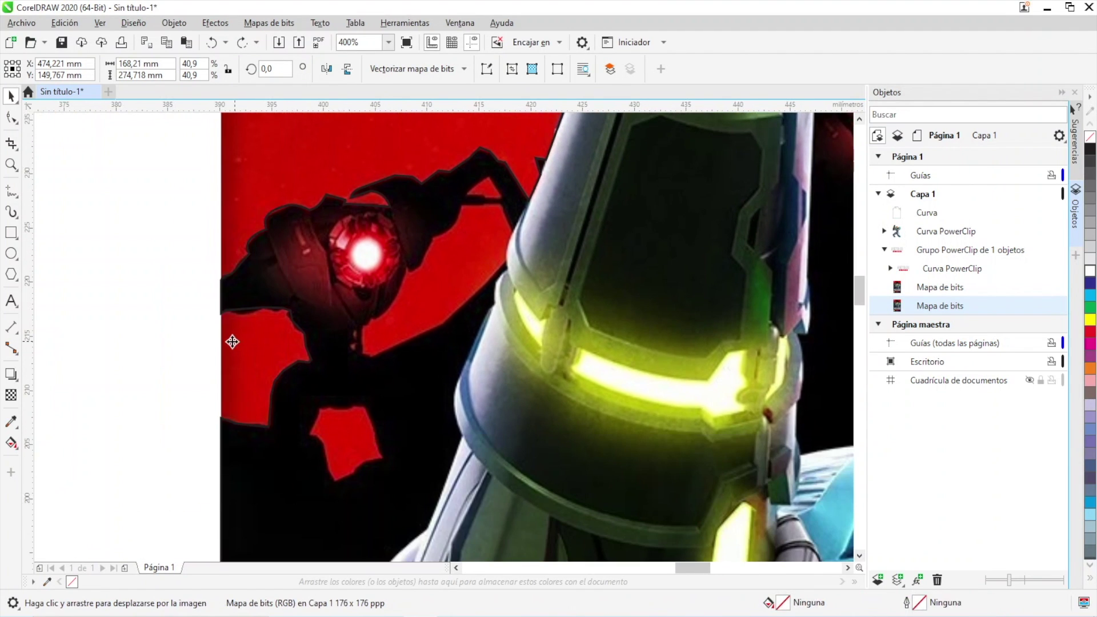
pyautogui.scroll(1, 275, 360)
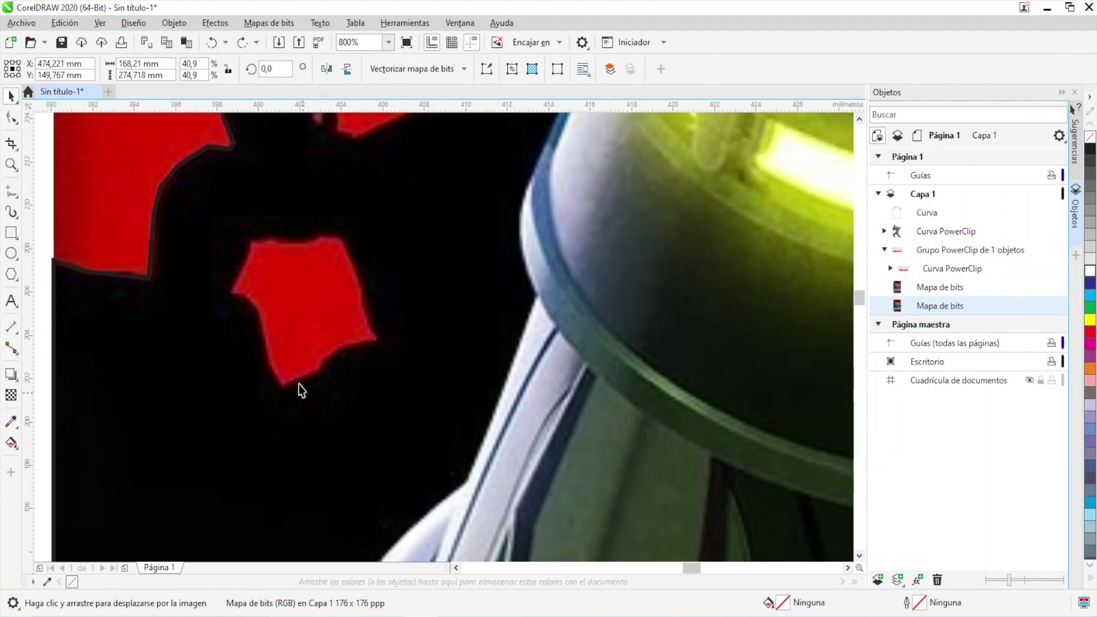
pyautogui.click(12, 192)
pyautogui.scroll(1, 249, 246)
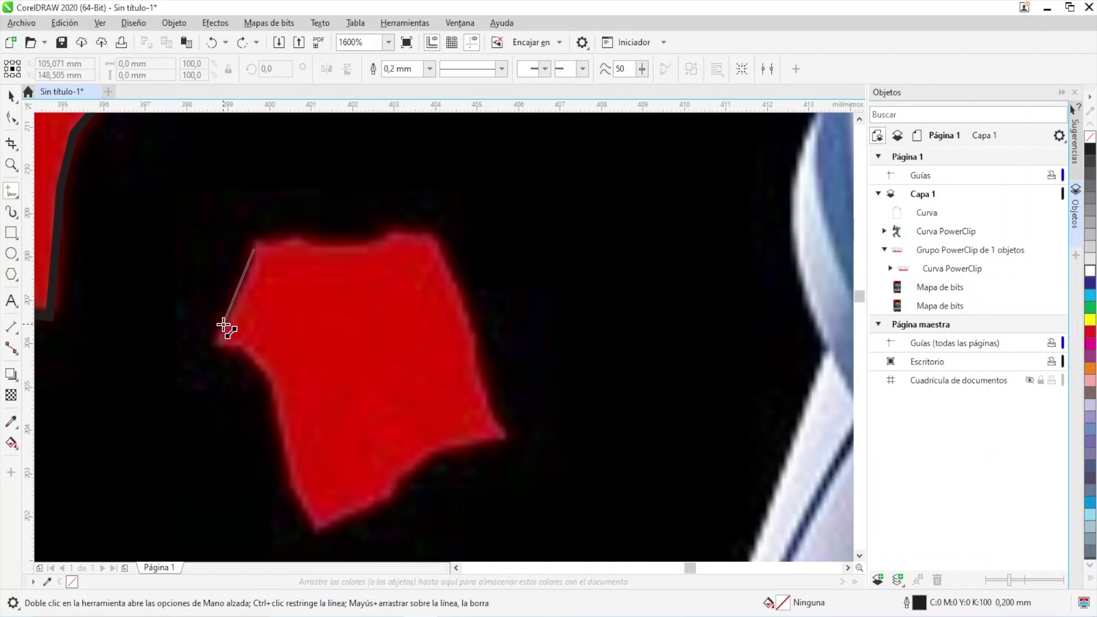
pyautogui.doubleClick(211, 341)
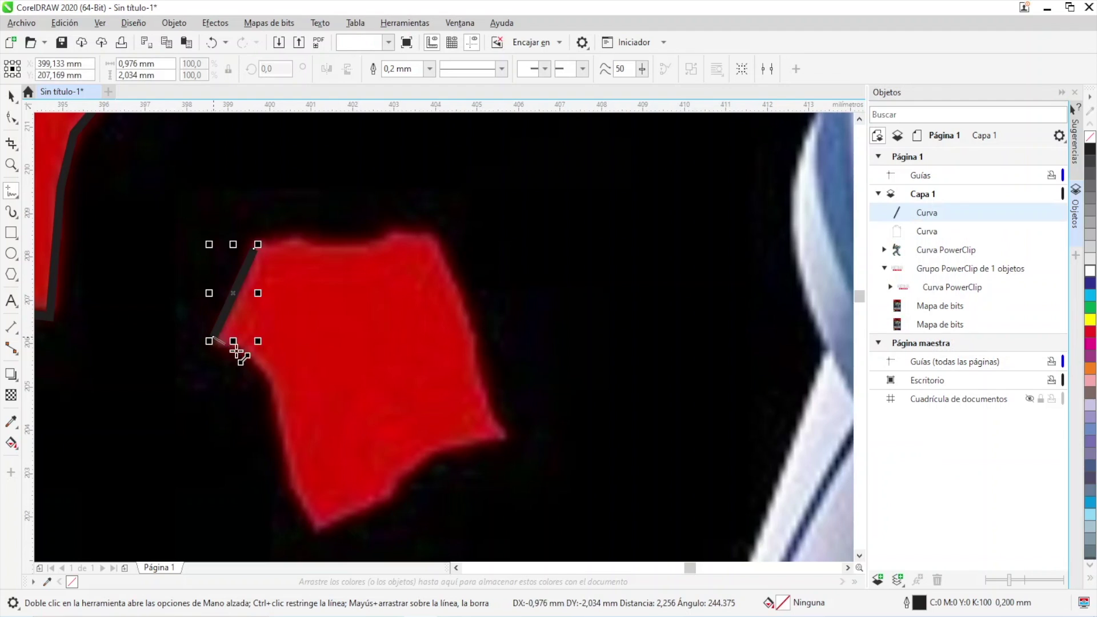
pyautogui.click(294, 495)
pyautogui.click(321, 534)
pyautogui.click(386, 502)
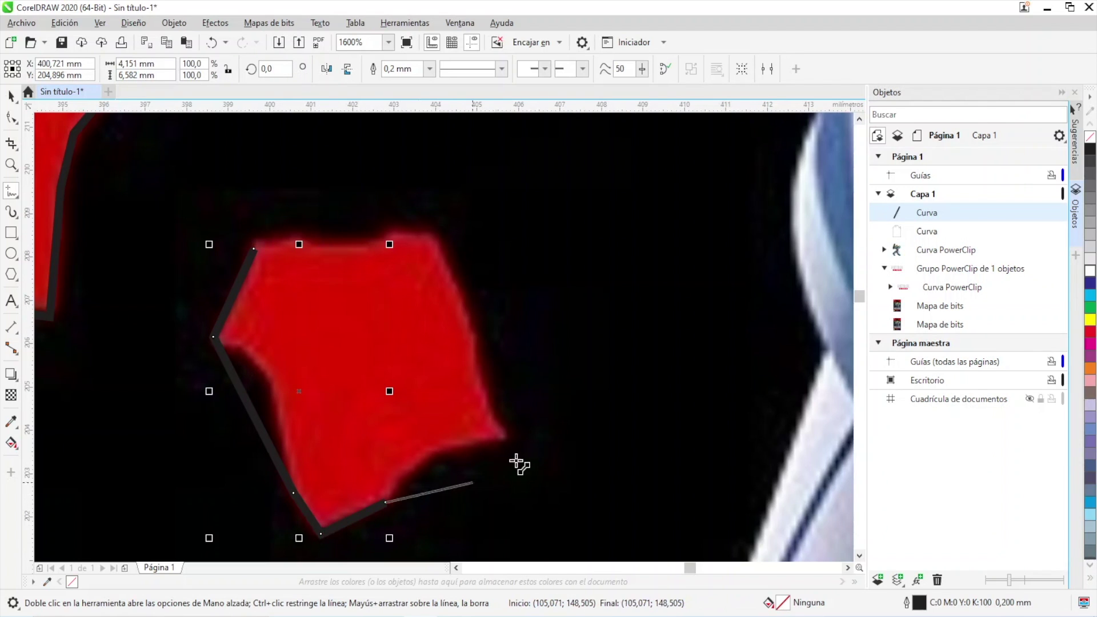
pyautogui.click(513, 430)
pyautogui.click(483, 345)
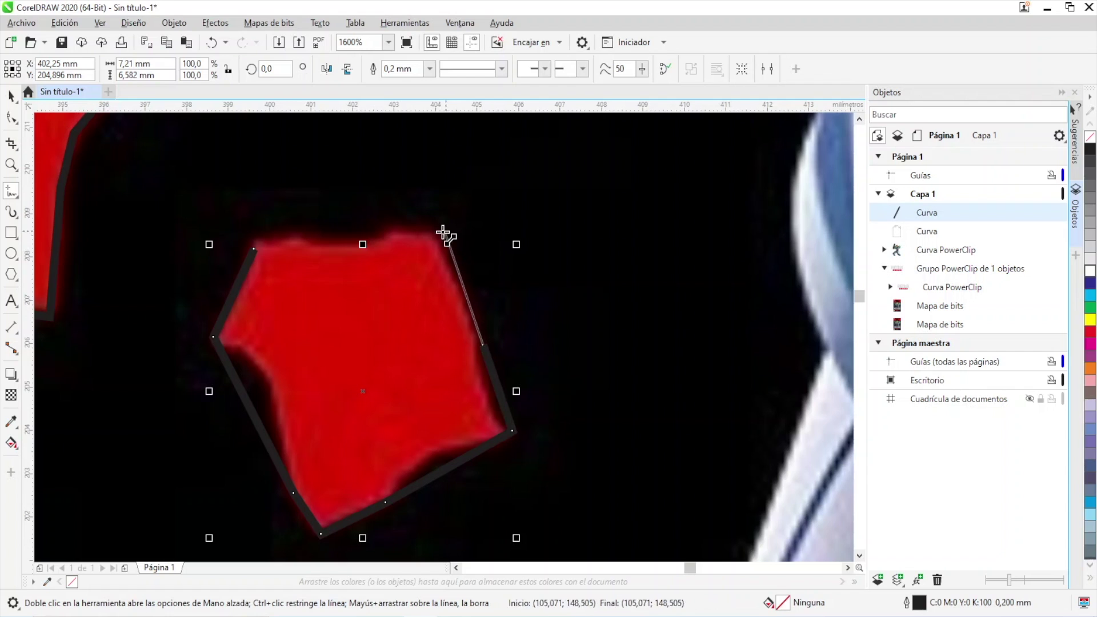
pyautogui.click(441, 231)
pyautogui.click(400, 230)
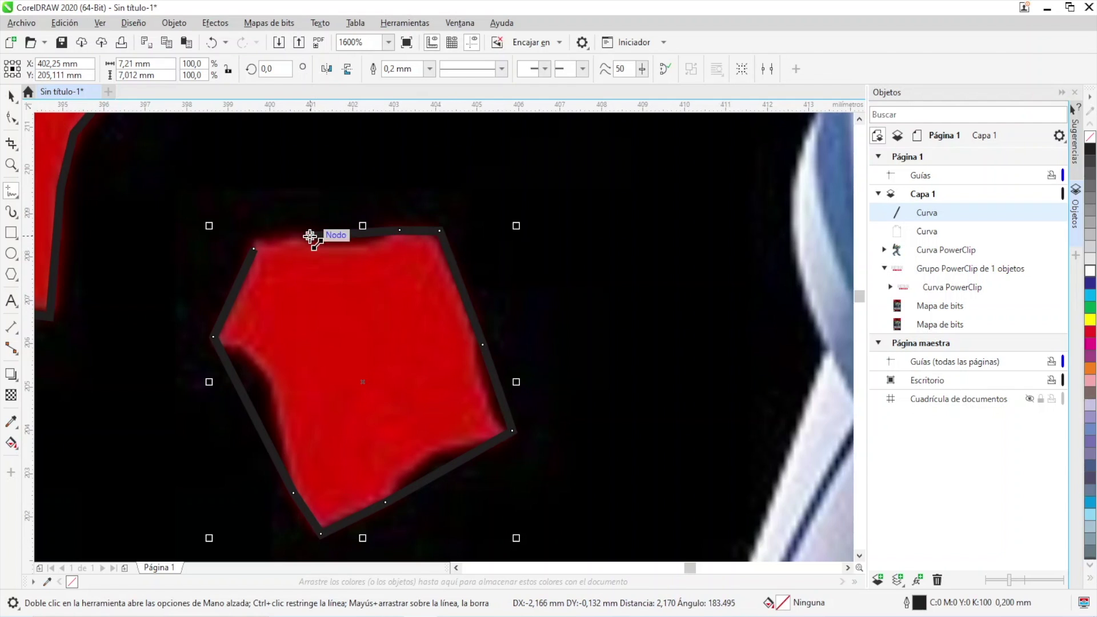
pyautogui.click(309, 236)
pyautogui.click(255, 248)
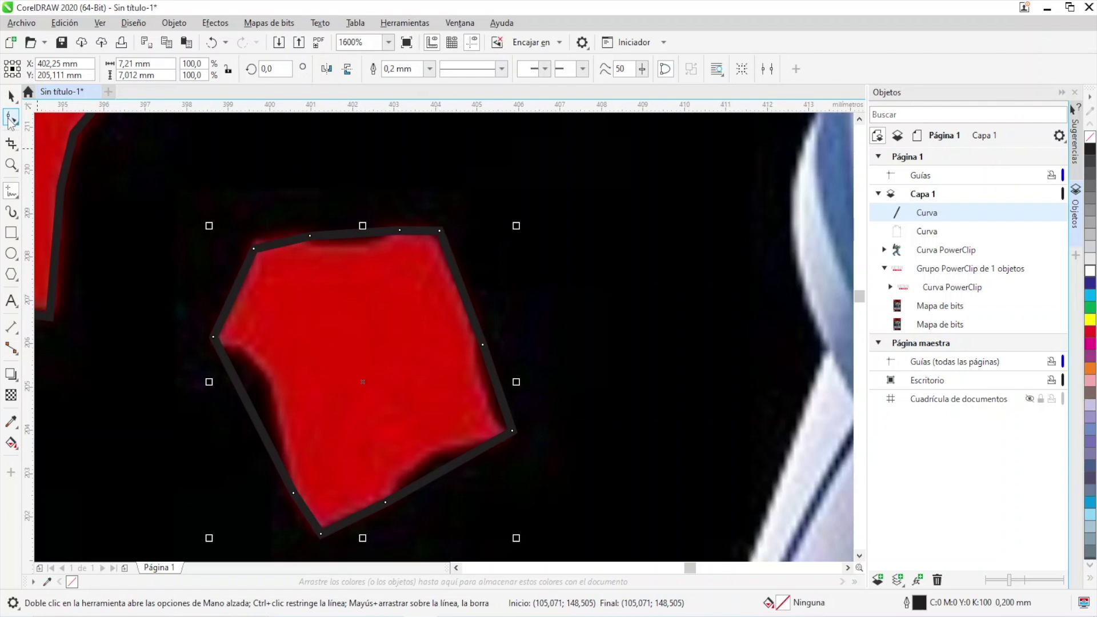
# Convert all segments of the new red gap outline to curves.
pyautogui.click(11, 119)
pyautogui.moveTo(185, 194); pyautogui.dragTo(563, 548)
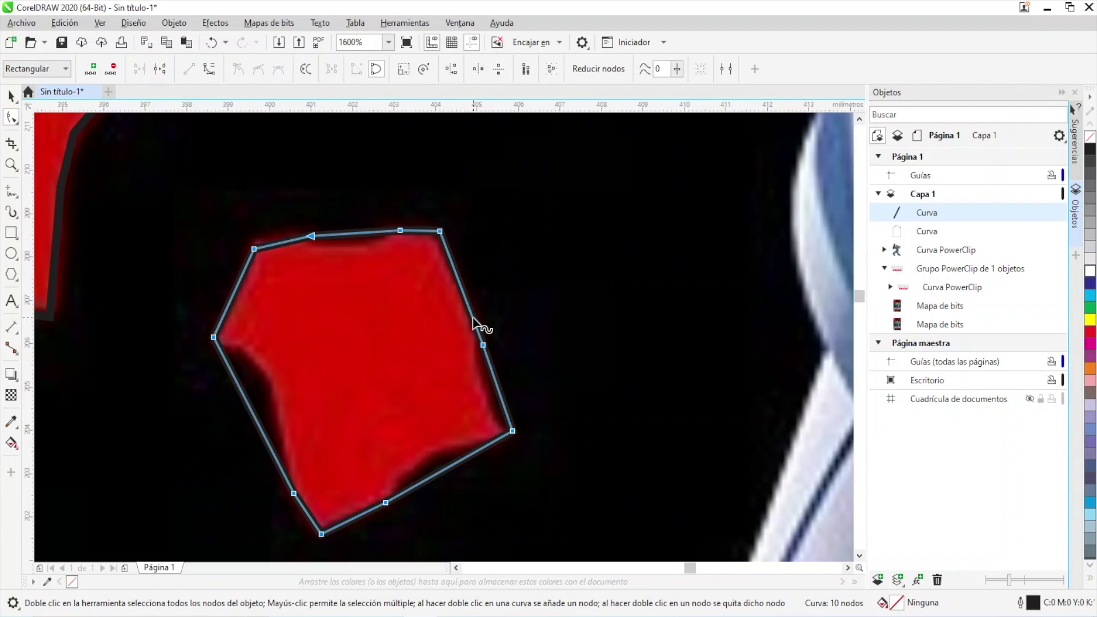
pyautogui.rightClick(474, 321)
pyautogui.click(521, 414)
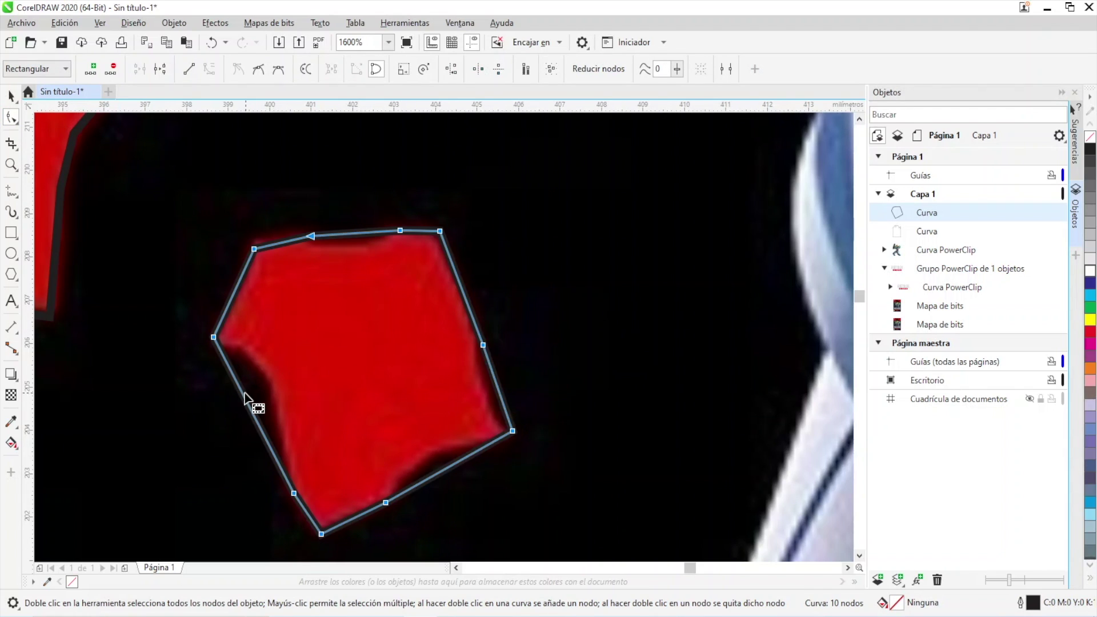
# Bend the gap outline's concave side segments and its upper edge to follow the border of the red area.
pyautogui.moveTo(245, 395); pyautogui.dragTo(263, 371)
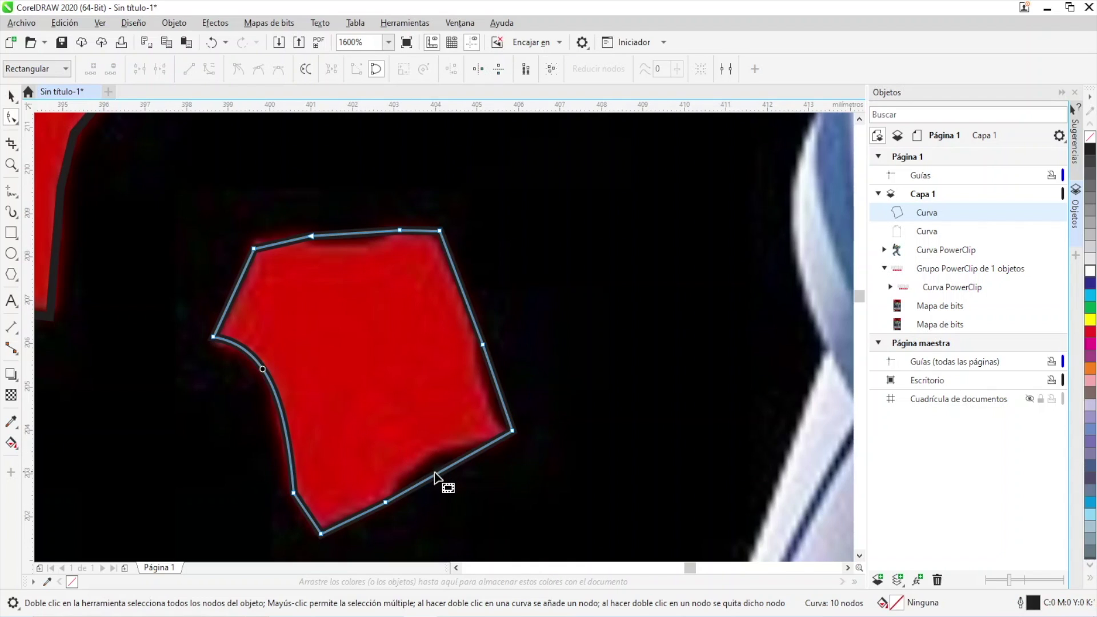
pyautogui.moveTo(440, 477); pyautogui.dragTo(426, 458)
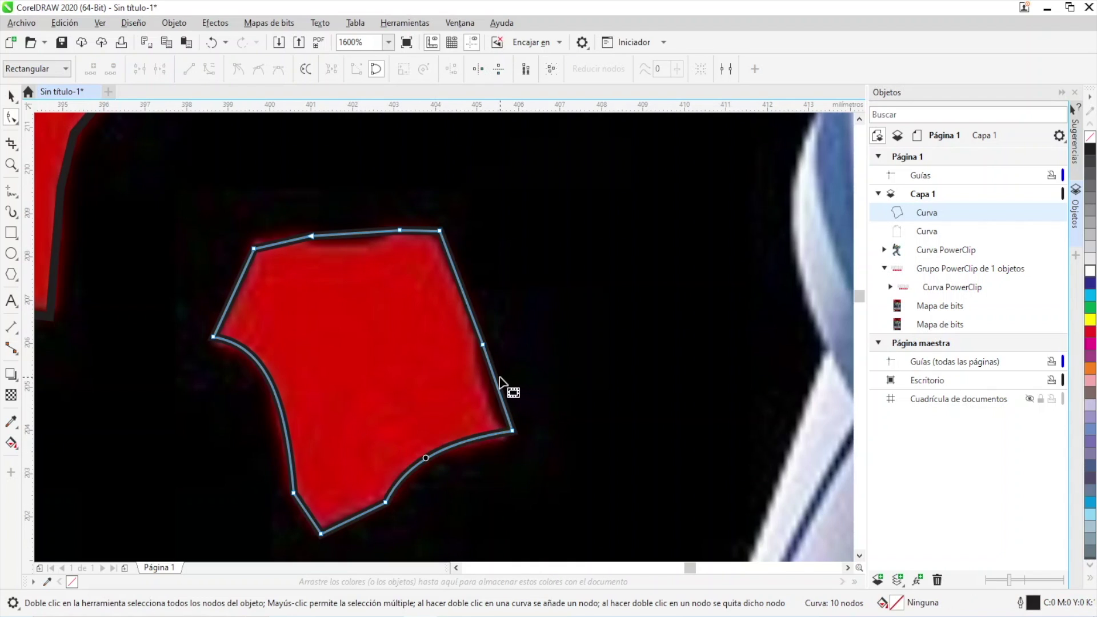
pyautogui.moveTo(496, 382); pyautogui.dragTo(484, 387)
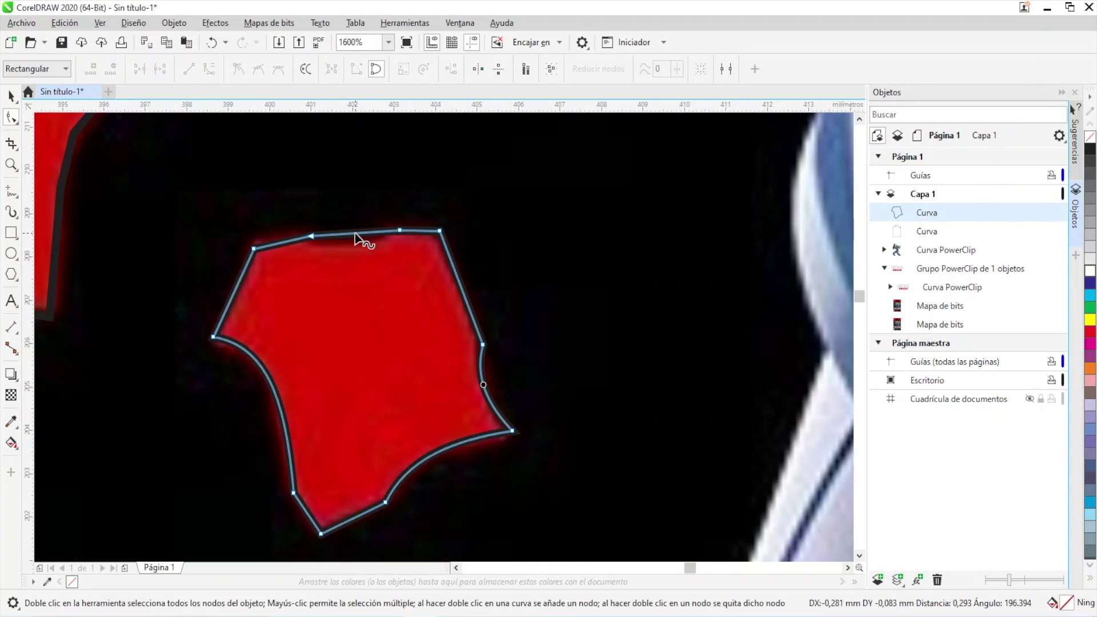
pyautogui.moveTo(360, 238); pyautogui.dragTo(351, 246)
# Activate freehand drawing and examine the remaining red gaps between the limbs of the robots around the cannon.
pyautogui.scroll(-1, 483, 309)
pyautogui.scroll(-5, 483, 308)
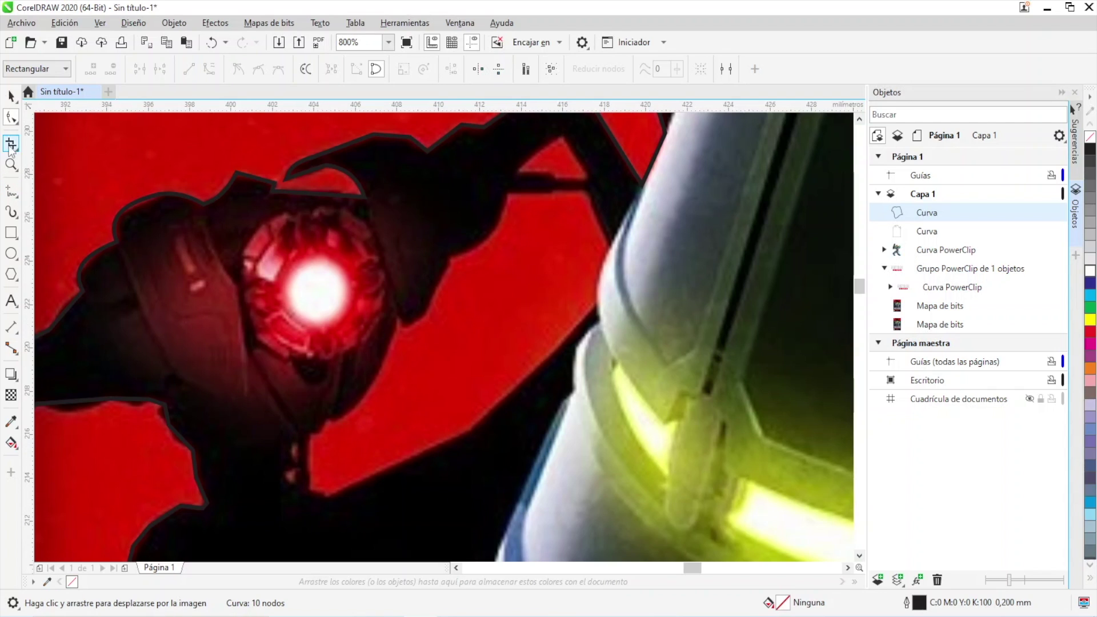
pyautogui.click(12, 192)
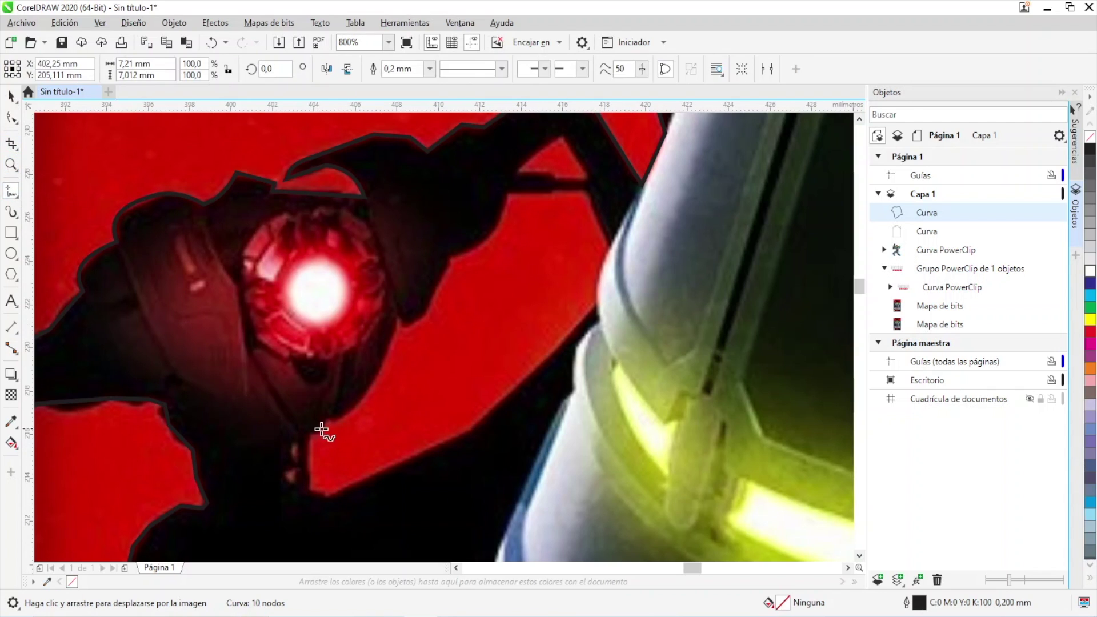
pyautogui.scroll(-4, 578, 434)
pyautogui.scroll(3, 664, 379)
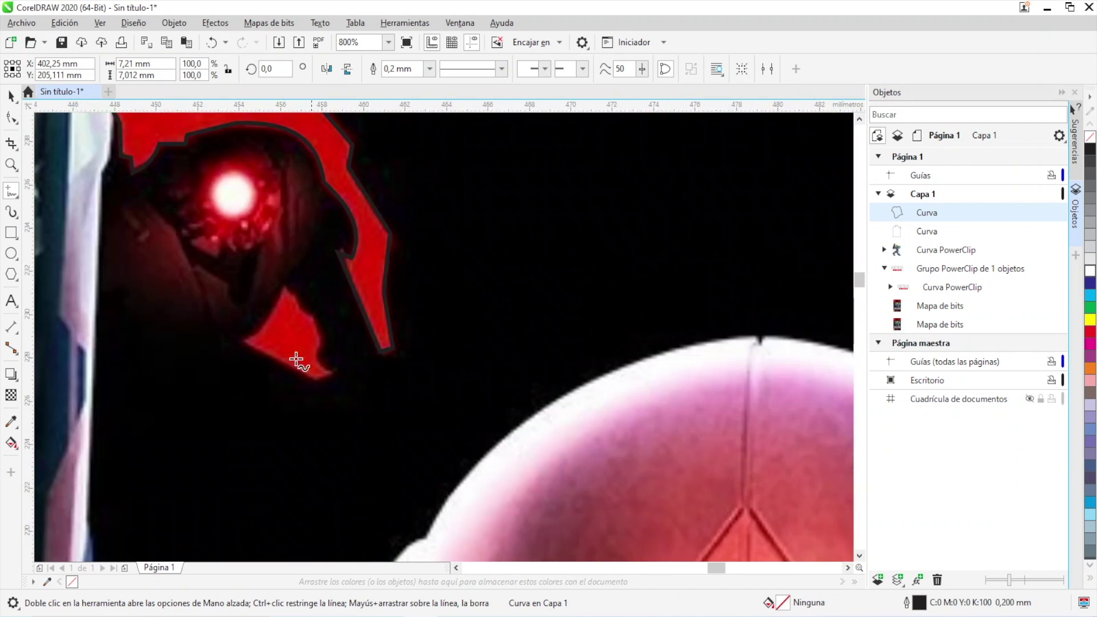
pyautogui.scroll(-2, 293, 362)
pyautogui.scroll(6, 165, 385)
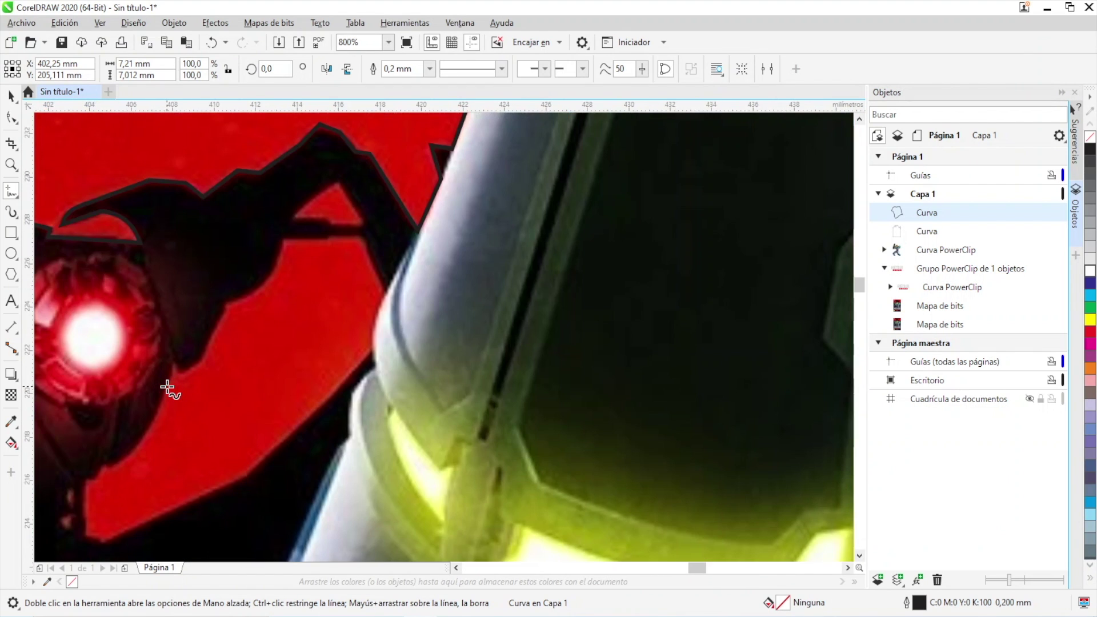
pyautogui.scroll(2, 159, 380)
pyautogui.scroll(-2, 228, 375)
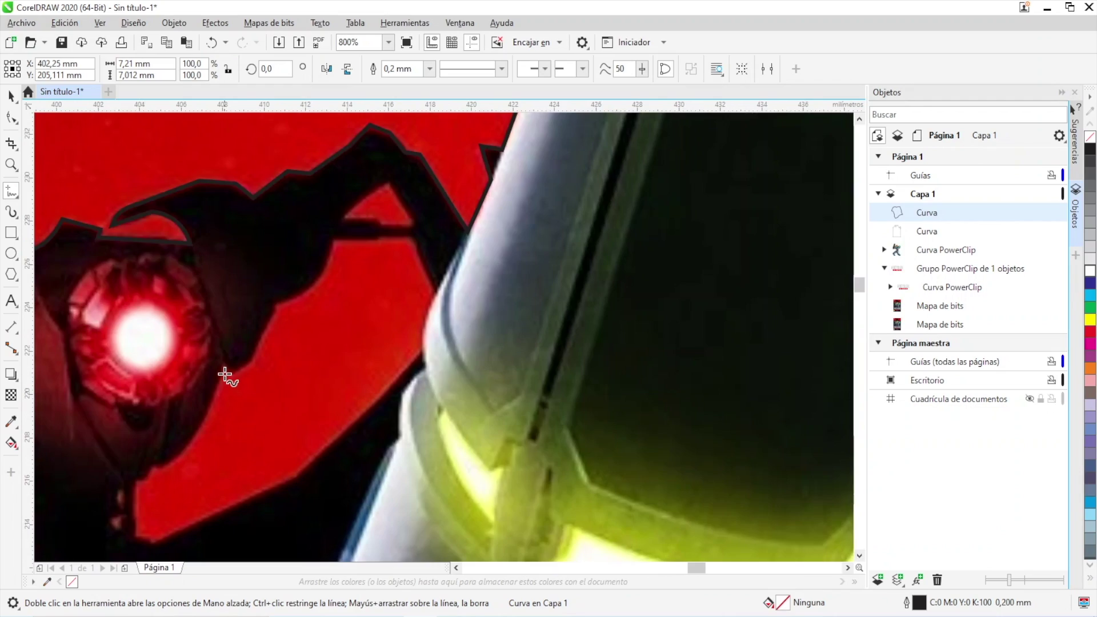
pyautogui.scroll(1, 228, 376)
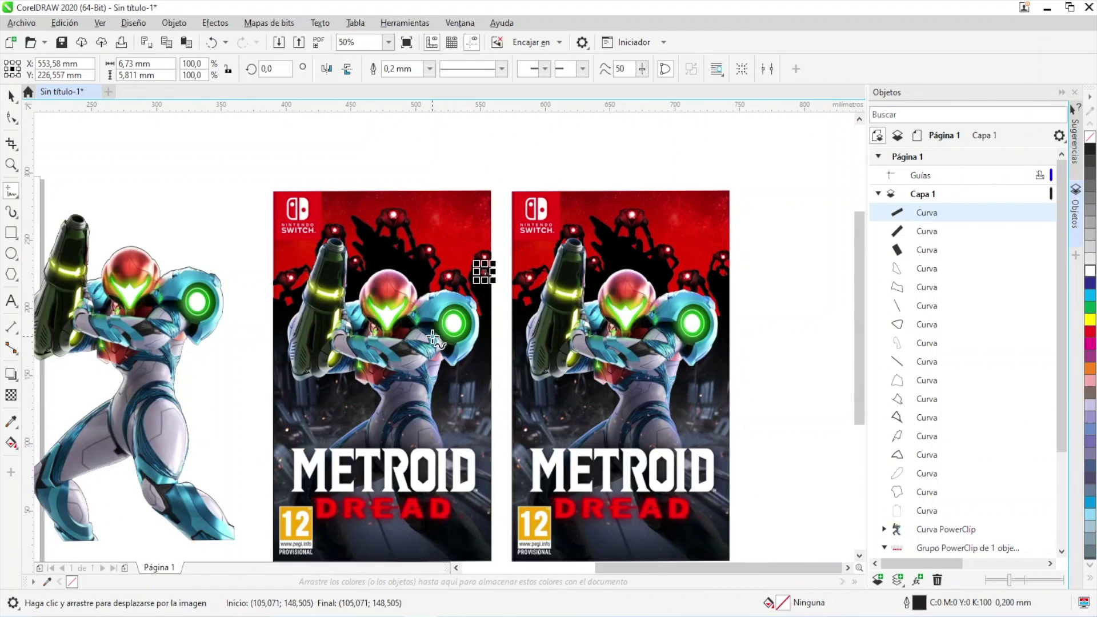
# Hide the bitmap of the middle cover underneath the traced outlines.
pyautogui.click(11, 96)
pyautogui.click(336, 194)
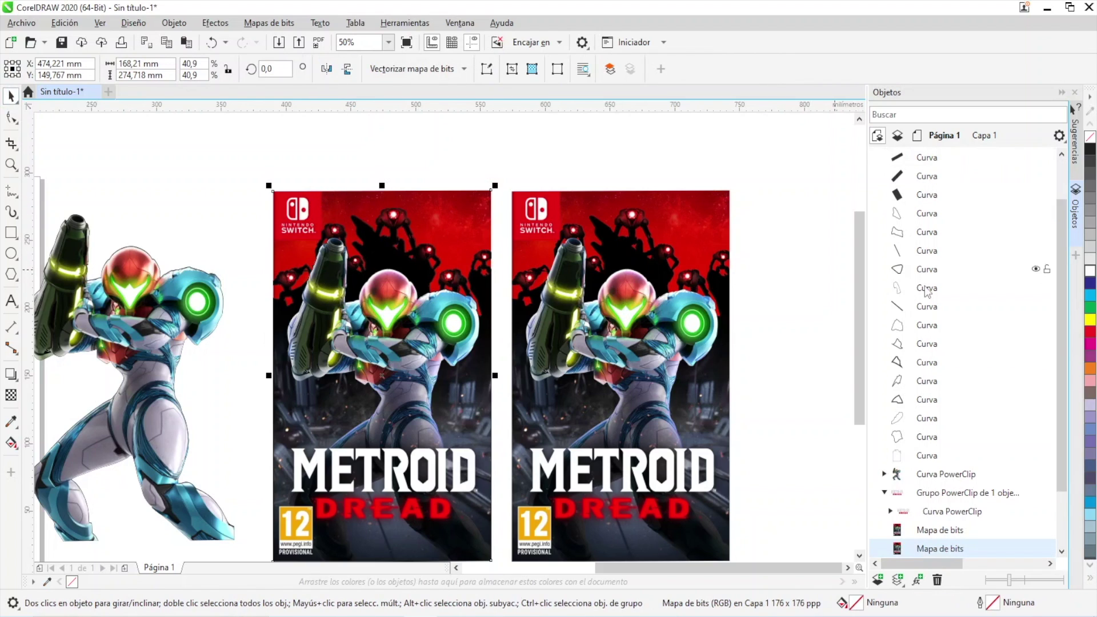
pyautogui.click(1036, 549)
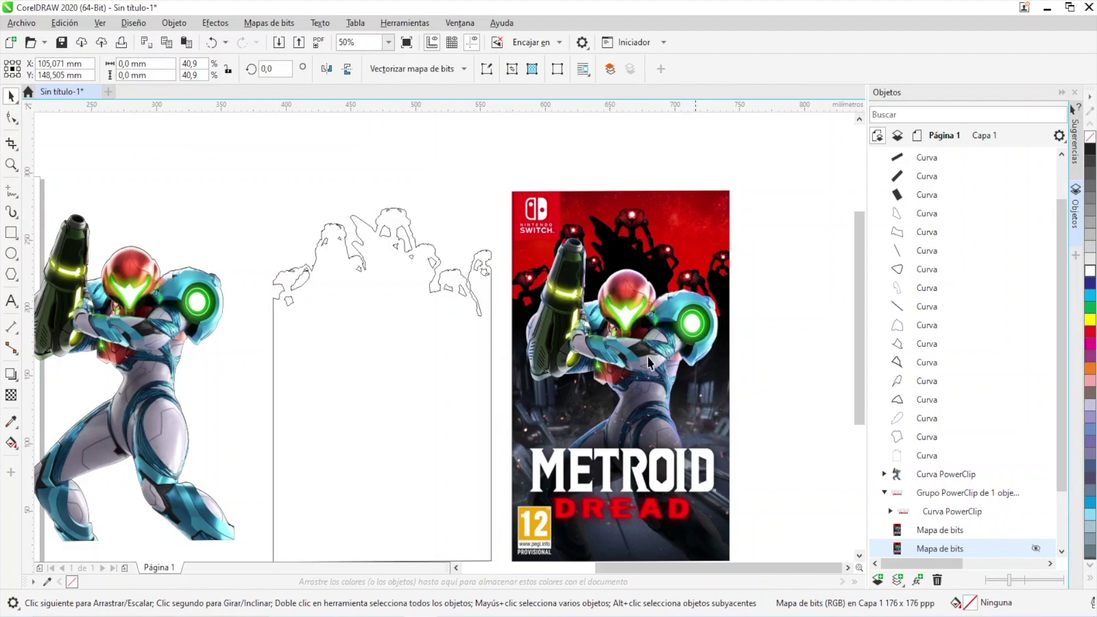
# Combine all the traced robot silhouette and inner gap curves into a single curve.
pyautogui.scroll(4, 376, 265)
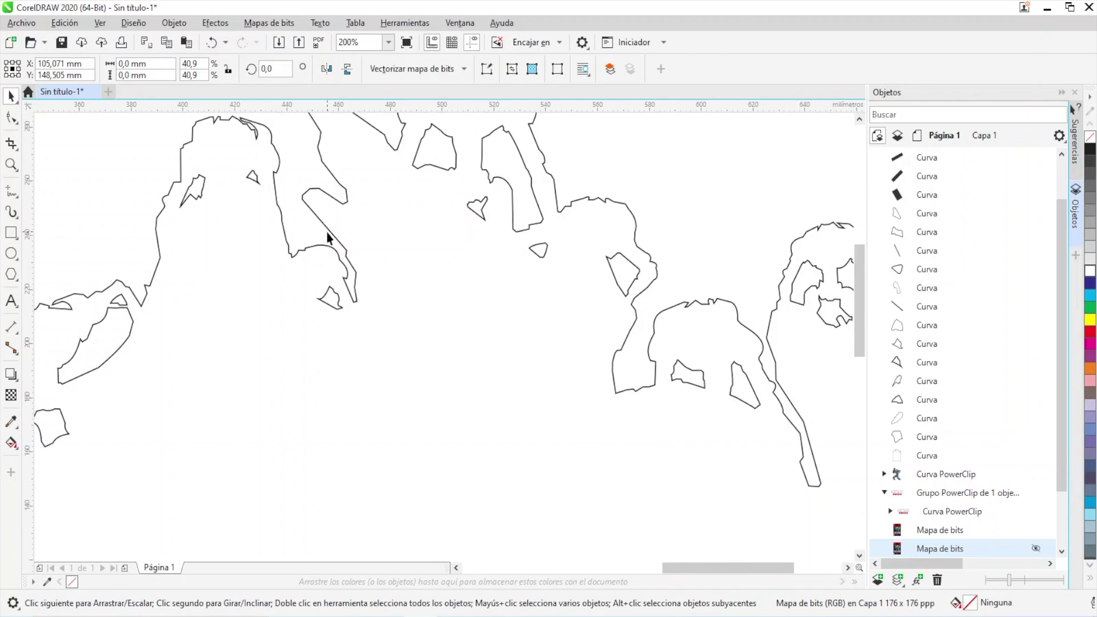
pyautogui.scroll(-2, 370, 246)
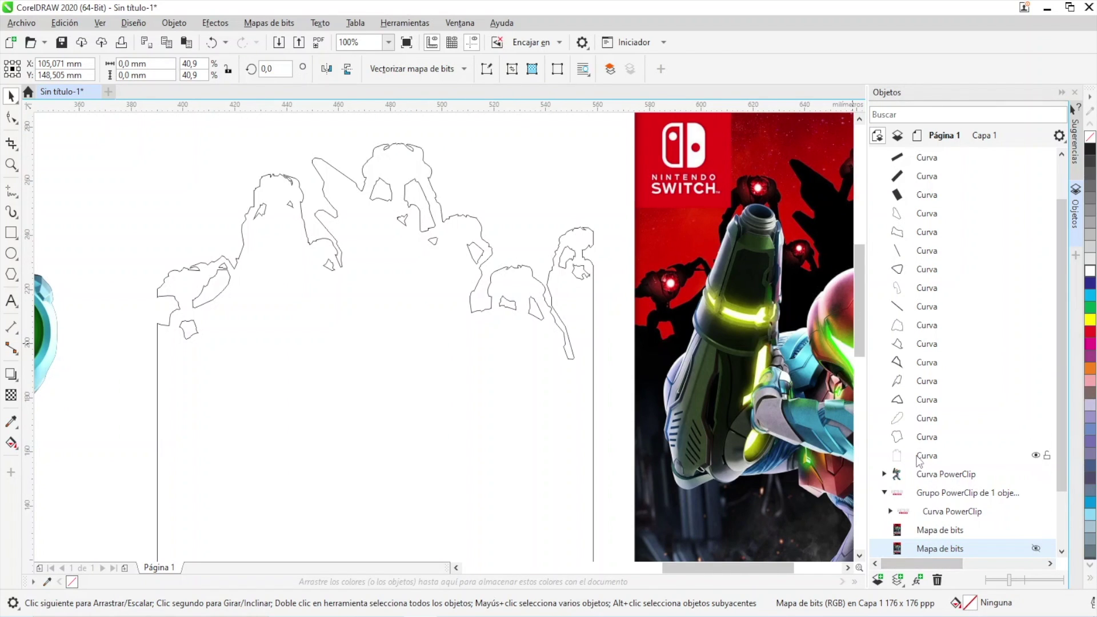
pyautogui.click(921, 438)
pyautogui.click(927, 418)
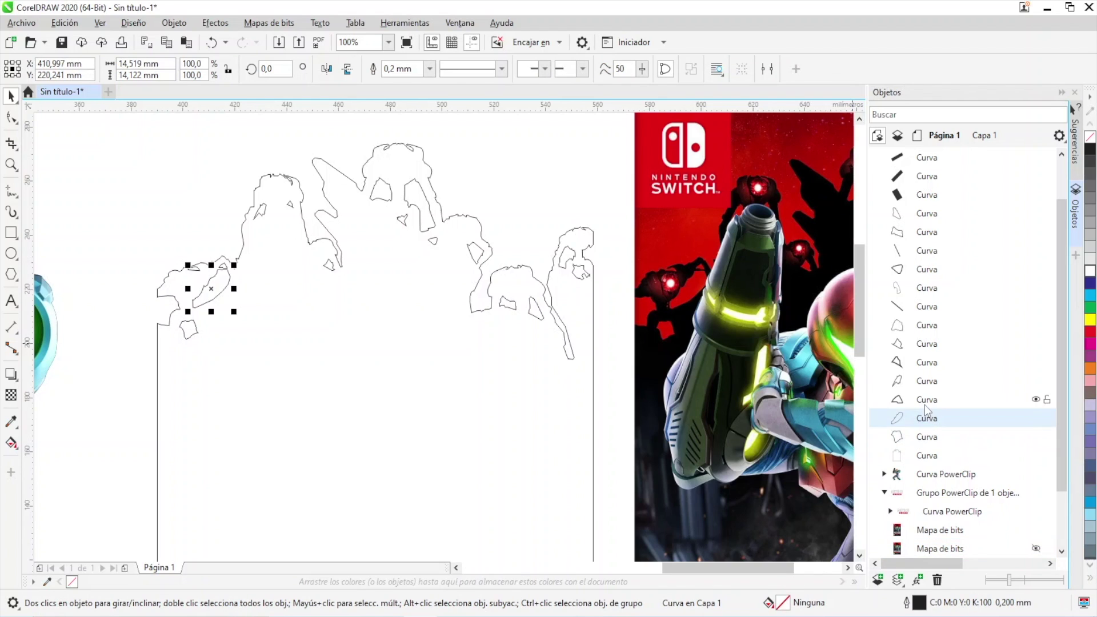
pyautogui.click(927, 400)
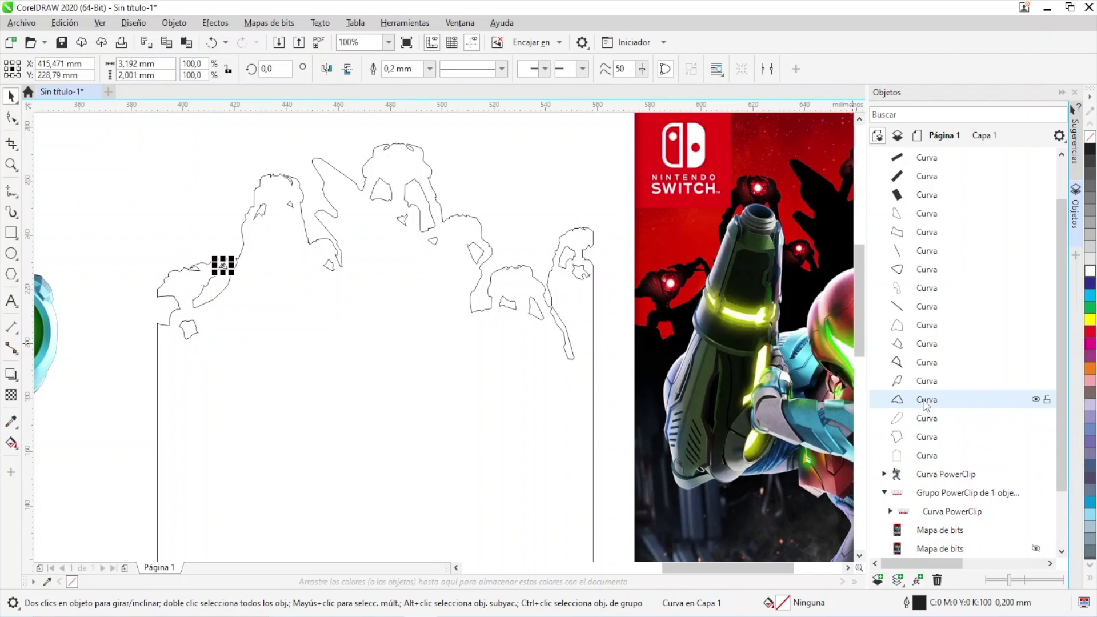
pyautogui.scroll(1, 935, 190)
pyautogui.click(935, 182)
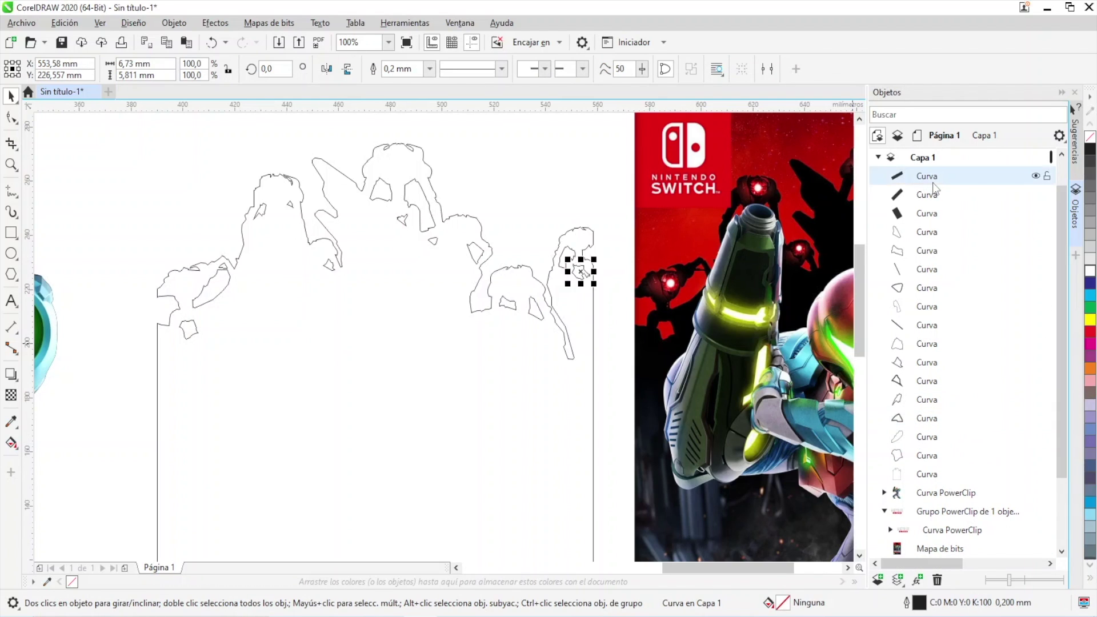
pyautogui.keyDown('shift'); pyautogui.click(918, 475); pyautogui.keyUp('shift')
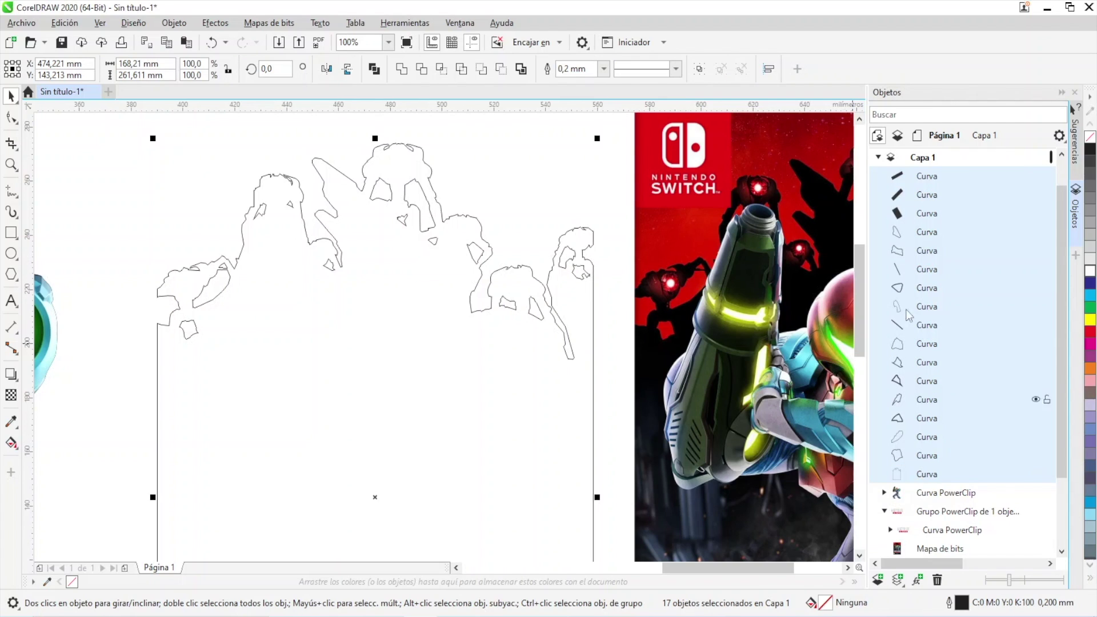
pyautogui.rightClick(922, 198)
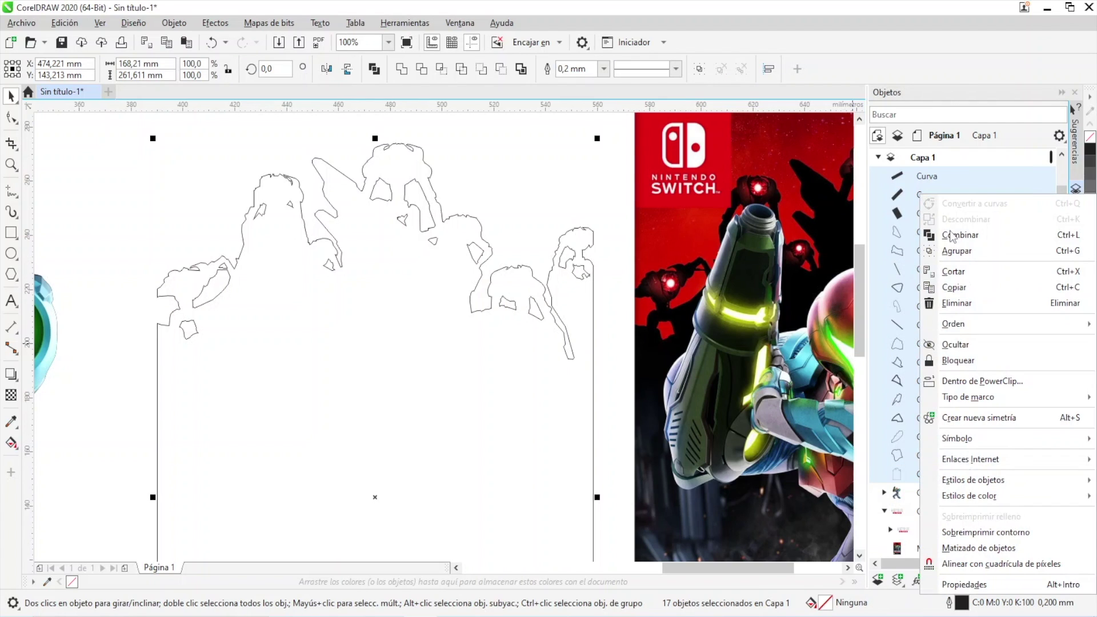
pyautogui.click(953, 236)
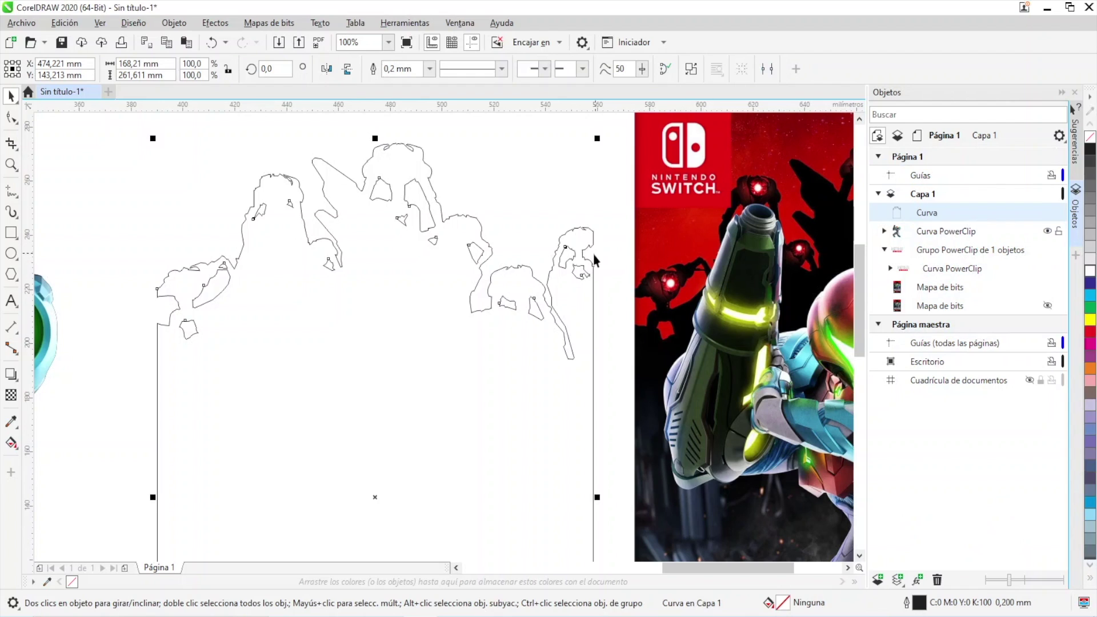
pyautogui.click(503, 211)
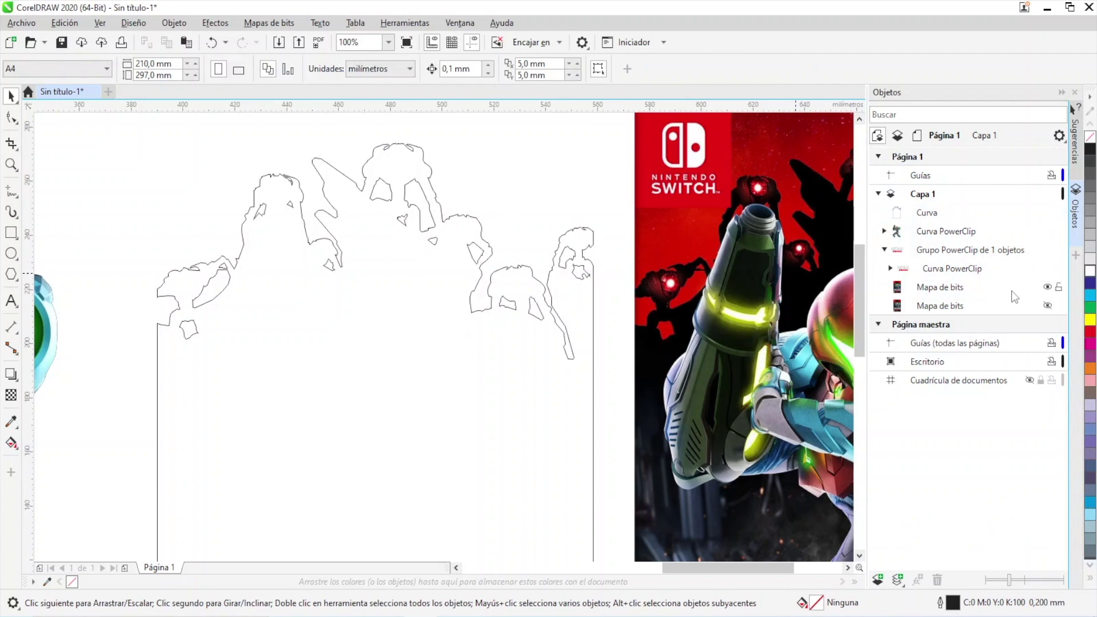
# Show the hidden middle cover bitmap again and place it as a PowerClip inside the combined robot outline.
pyautogui.click(1046, 307)
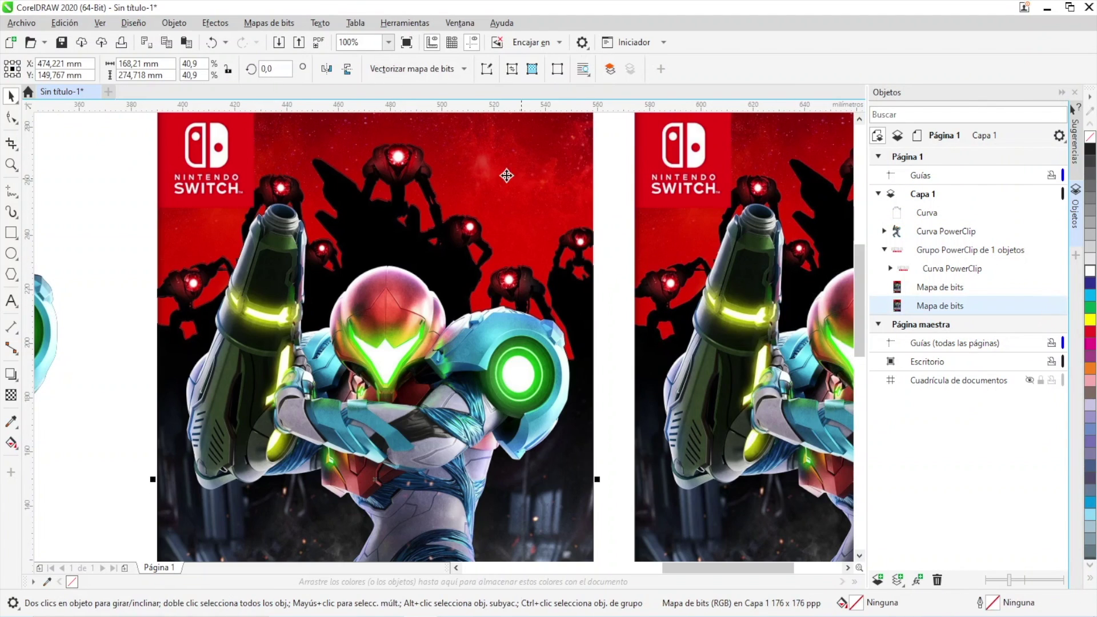
pyautogui.click(600, 160)
pyautogui.click(476, 146)
pyautogui.click(174, 23)
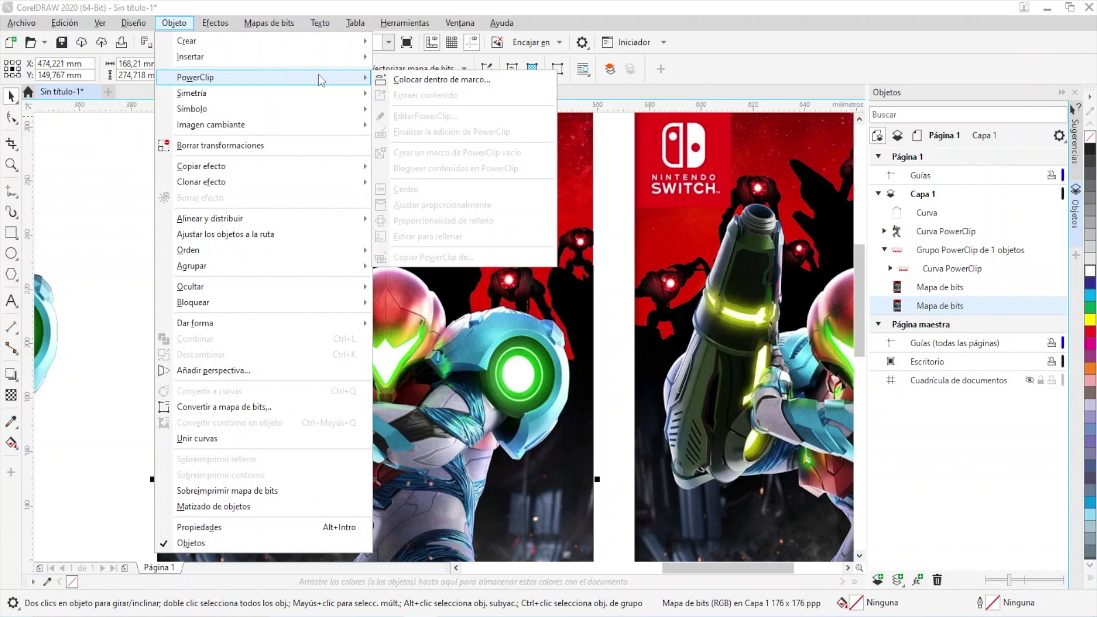
pyautogui.click(388, 79)
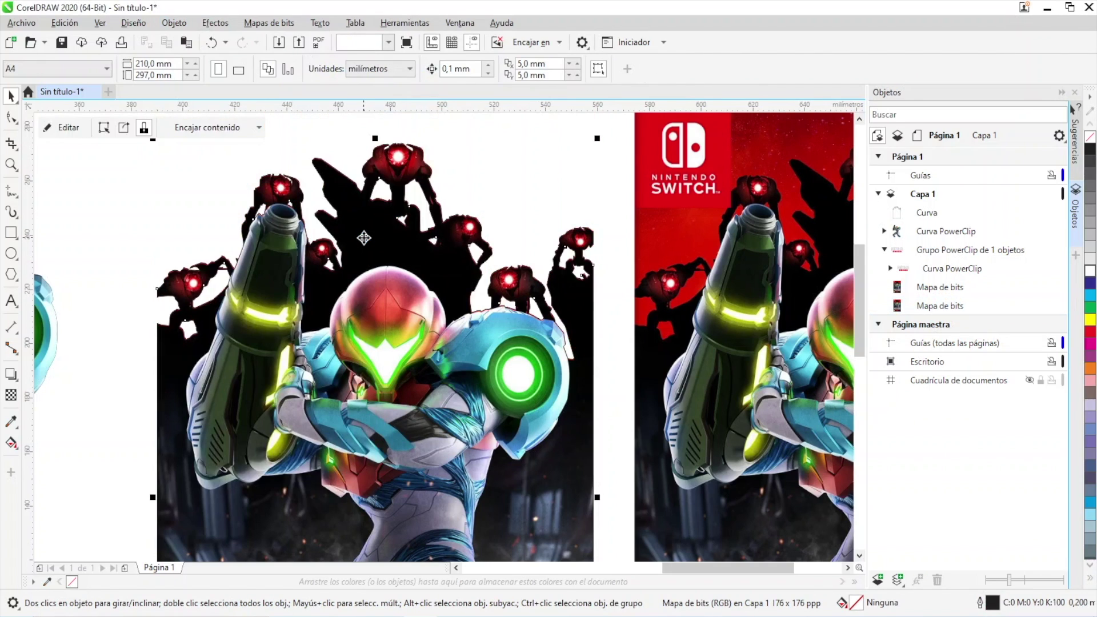
# Examine the clipped middle cover for clean edges and open gaps around the robots.
pyautogui.scroll(-2, 378, 320)
pyautogui.scroll(-2, 378, 320)
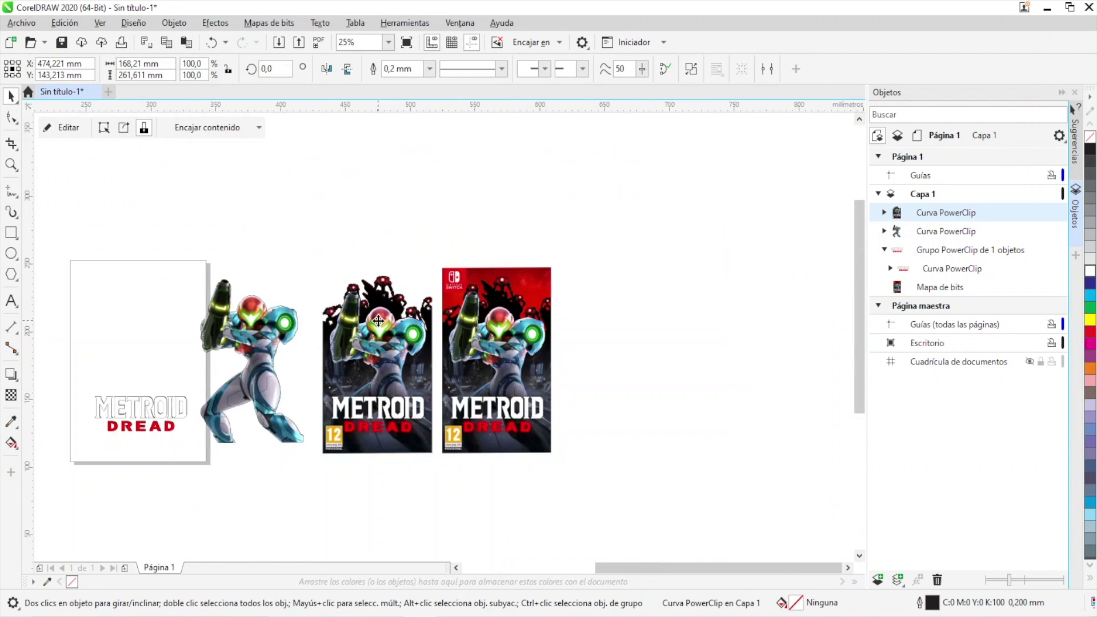
pyautogui.scroll(4, 378, 320)
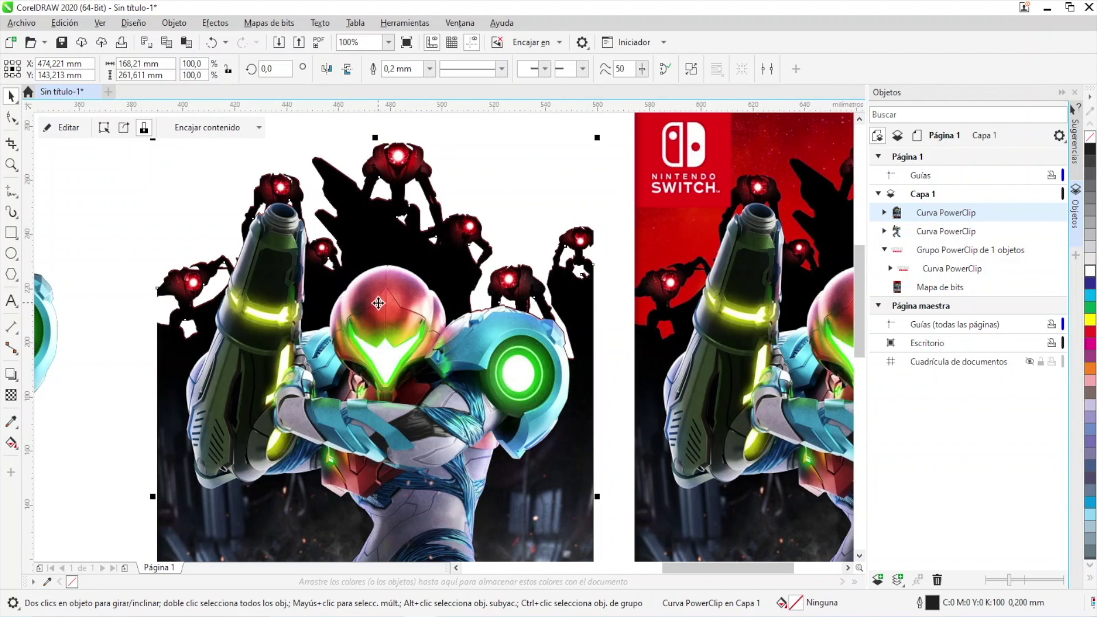
pyautogui.scroll(-2, 383, 340)
pyautogui.scroll(3, 378, 365)
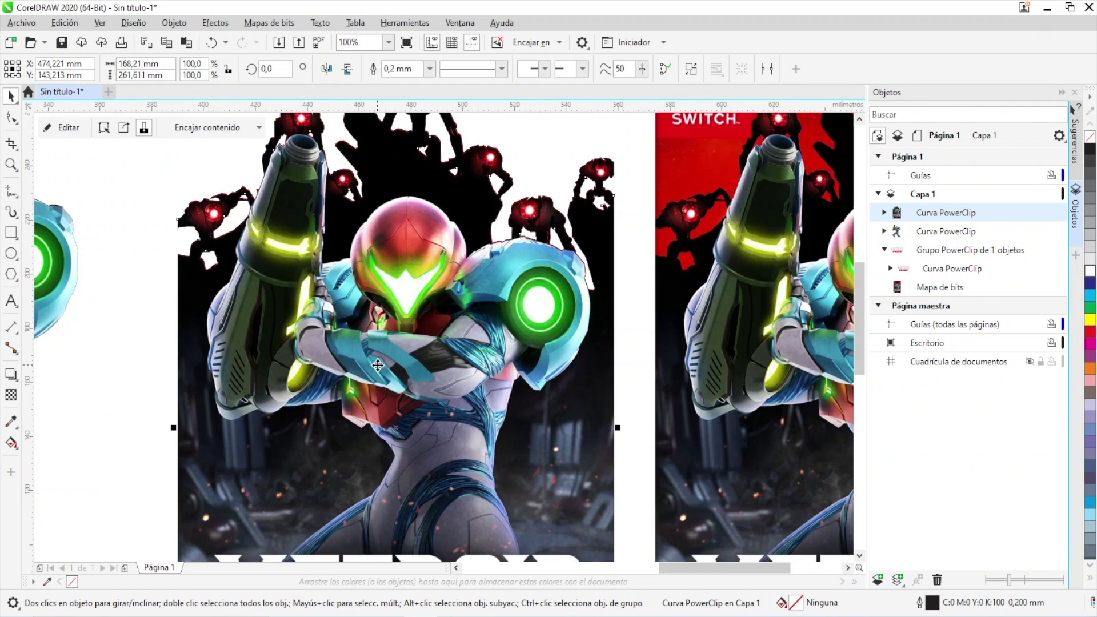
pyautogui.scroll(-3, 428, 394)
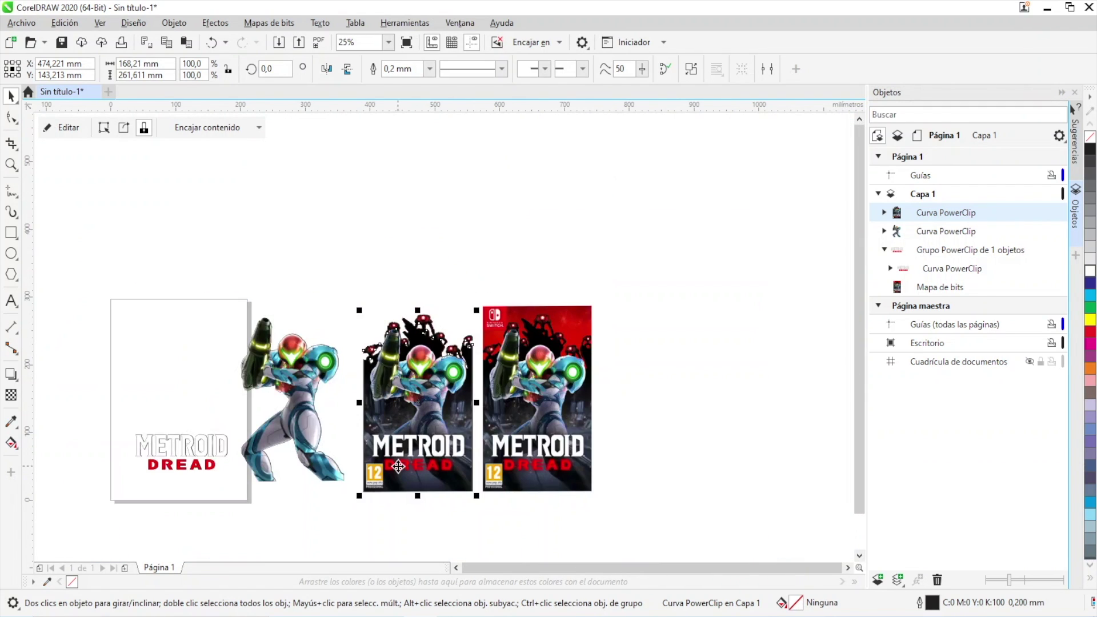
pyautogui.scroll(3, 399, 464)
pyautogui.scroll(-2, 454, 445)
# Try placing the Samus cutout and the Metroid Dread title over the clipped middle cover, and undo both moves.
pyautogui.click(248, 312)
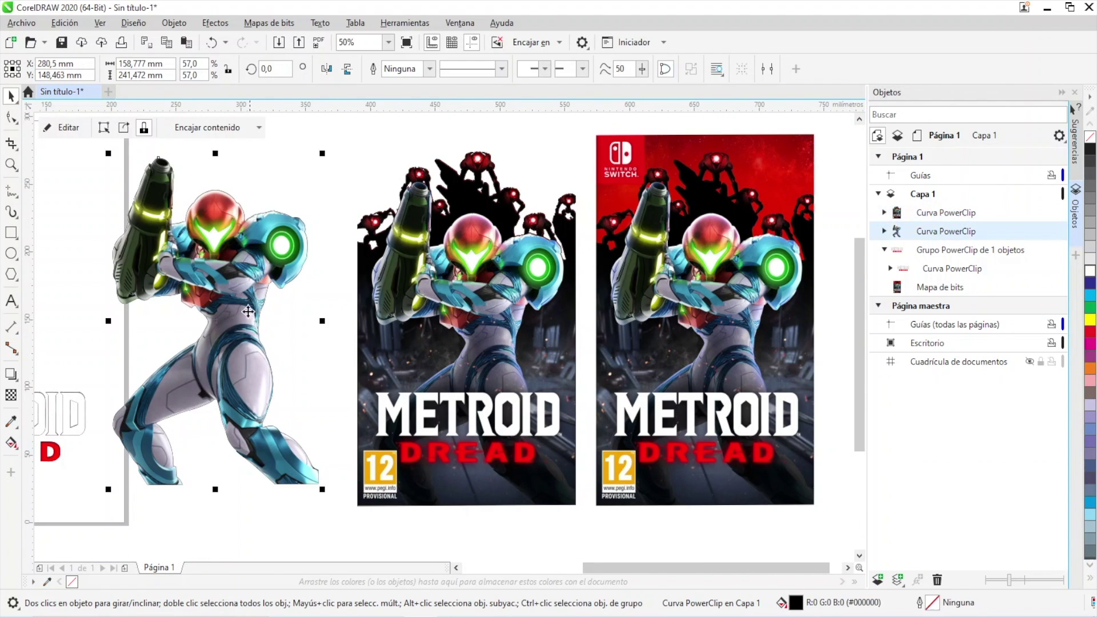
pyautogui.moveTo(231, 307); pyautogui.dragTo(493, 330)
pyautogui.moveTo(44, 439); pyautogui.dragTo(509, 425)
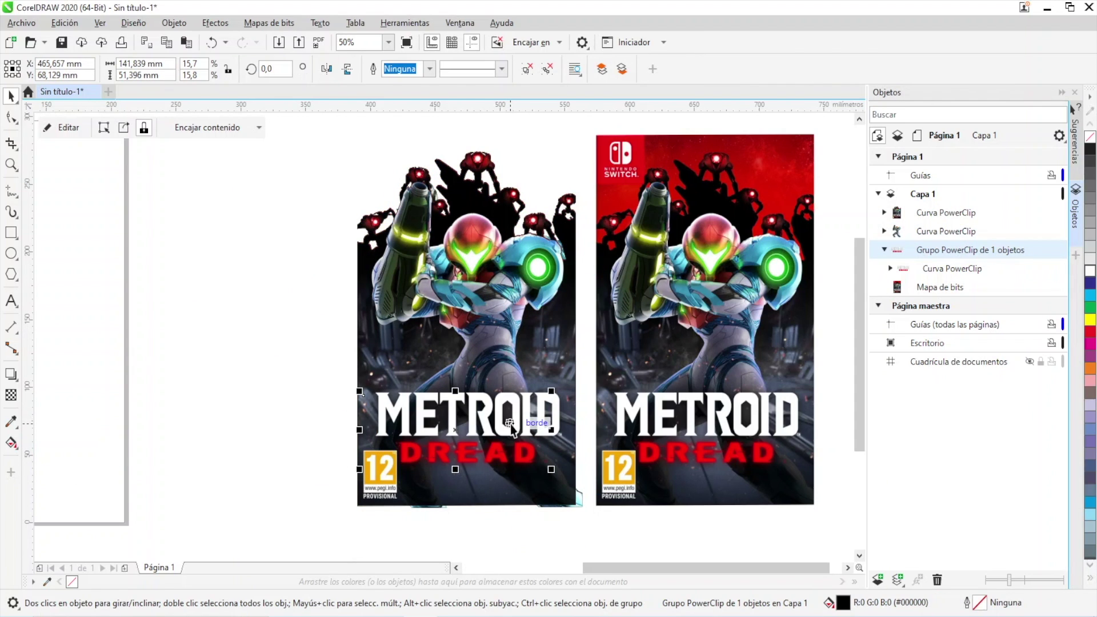
pyautogui.hotkey('ctrl', 'z')
pyautogui.hotkey('ctrl', 'z')
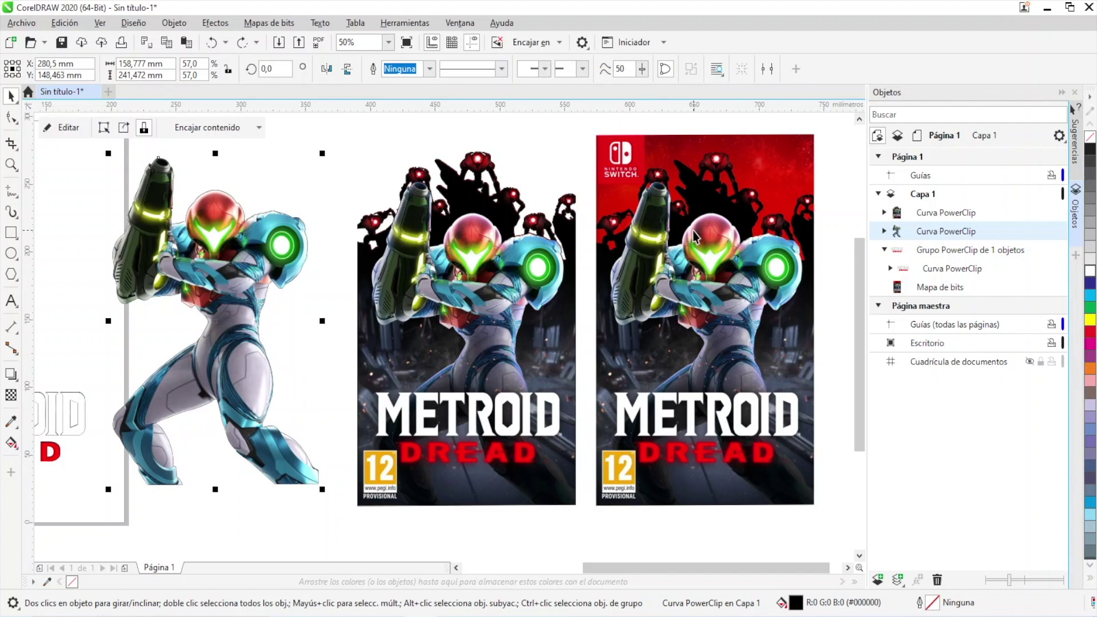
# Examine the red starry background around the robots on the unclipped cover.
pyautogui.click(723, 187)
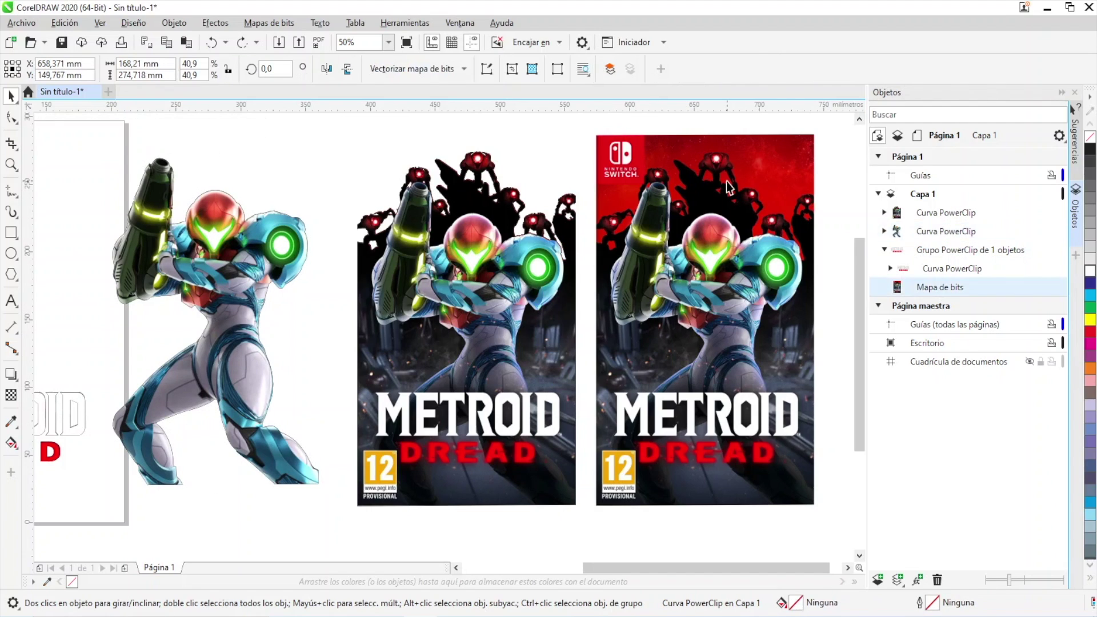
pyautogui.moveTo(752, 232); pyautogui.dragTo(532, 309)
pyautogui.scroll(5, 503, 228)
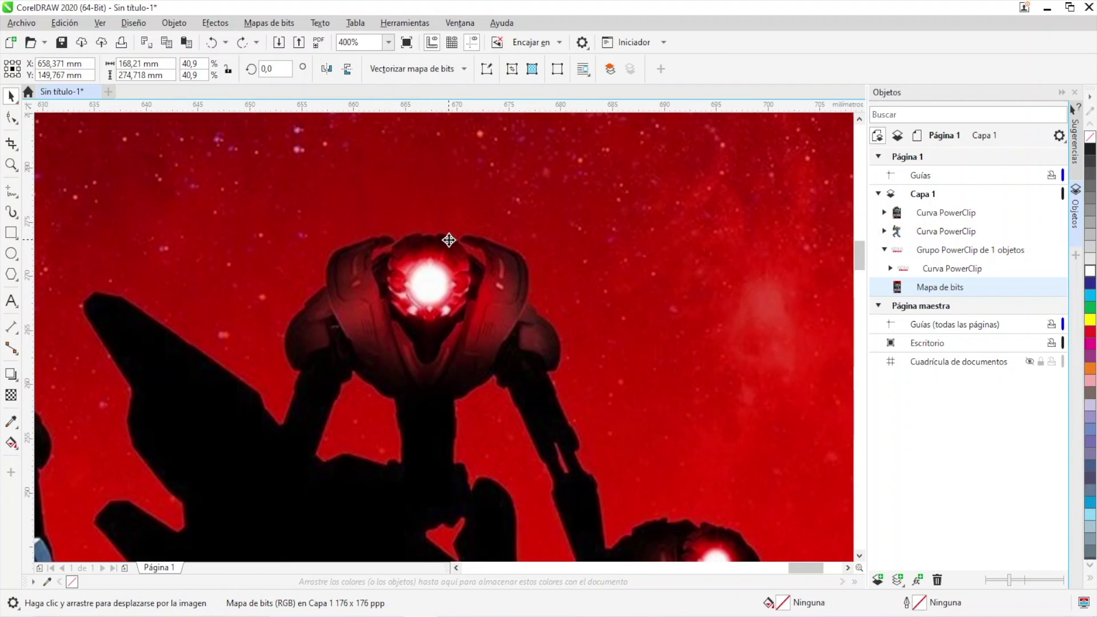
pyautogui.scroll(-1, 473, 265)
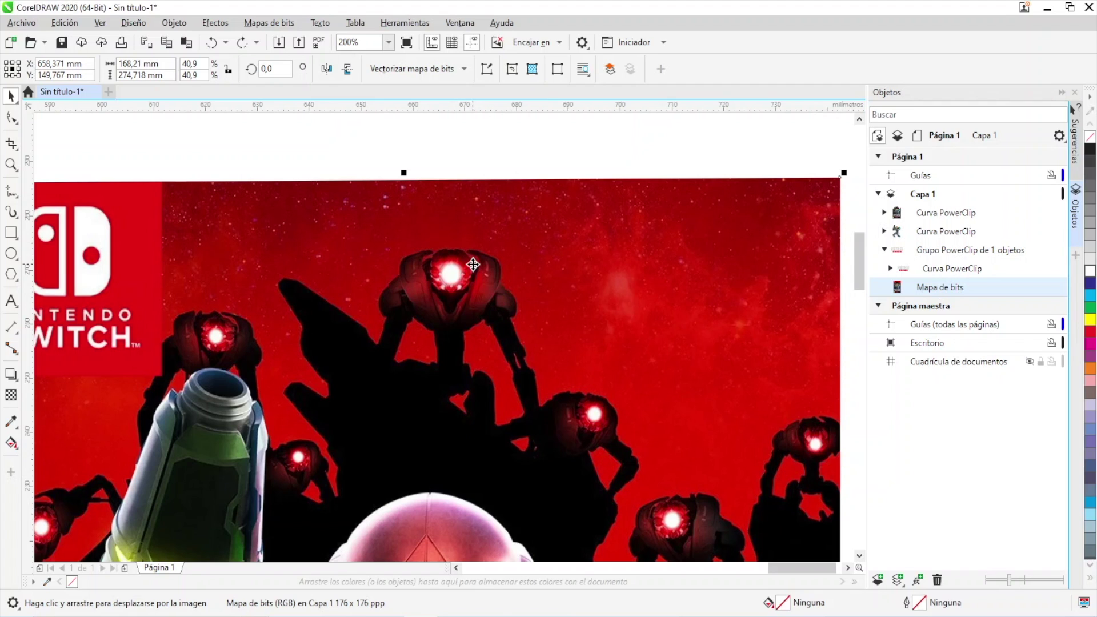
pyautogui.scroll(-2, 470, 330)
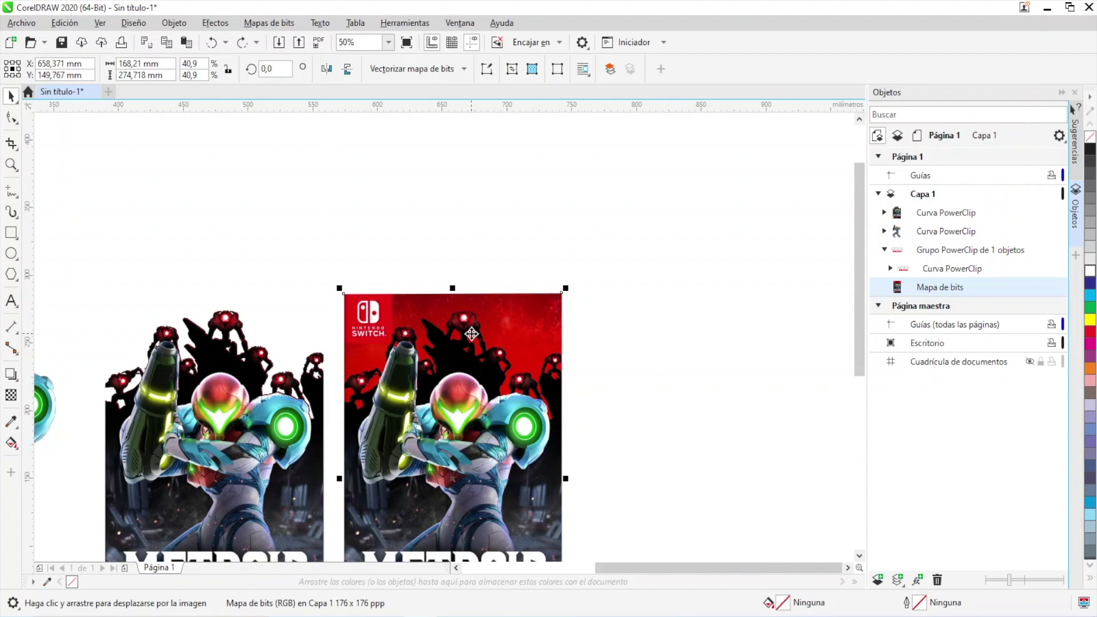
pyautogui.scroll(1, 471, 334)
pyautogui.scroll(1, 495, 326)
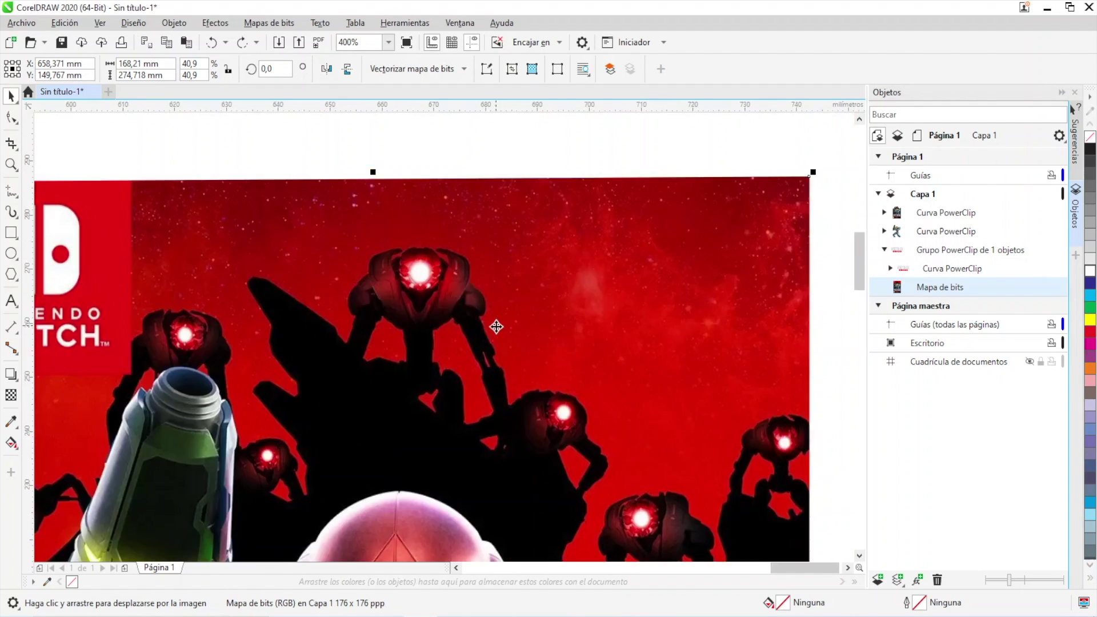
pyautogui.scroll(-2, 496, 329)
pyautogui.scroll(-1, 496, 328)
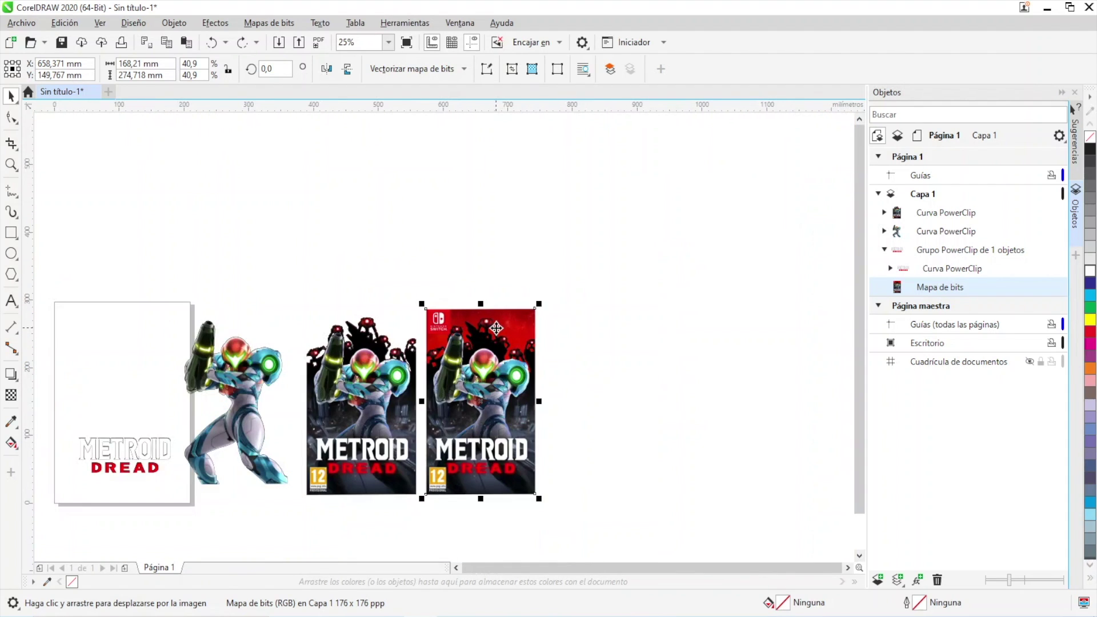
# Duplicate the unclipped cover bitmap and place the copy to its right, centred at about X 872 mm.
pyautogui.hotkey('ctrl', 'c')
pyautogui.hotkey('ctrl', 'v')
pyautogui.moveTo(495, 328); pyautogui.dragTo(606, 344)
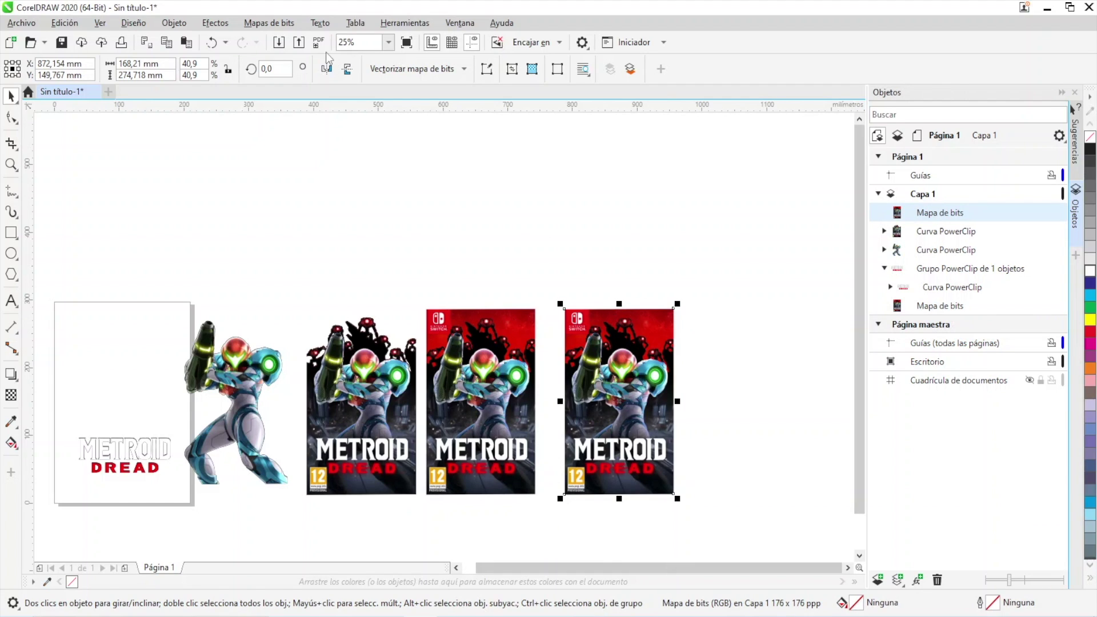
# Open the copied cover bitmap for editing in Corel PHOTO-PAINT and maximize its window.
pyautogui.click(262, 25)
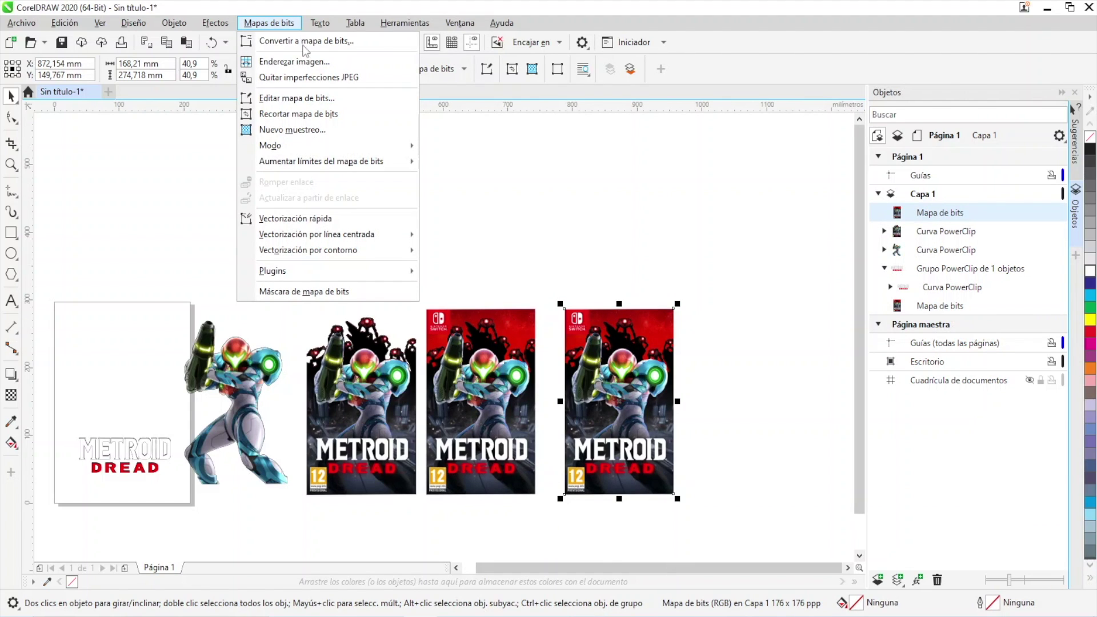
pyautogui.click(300, 100)
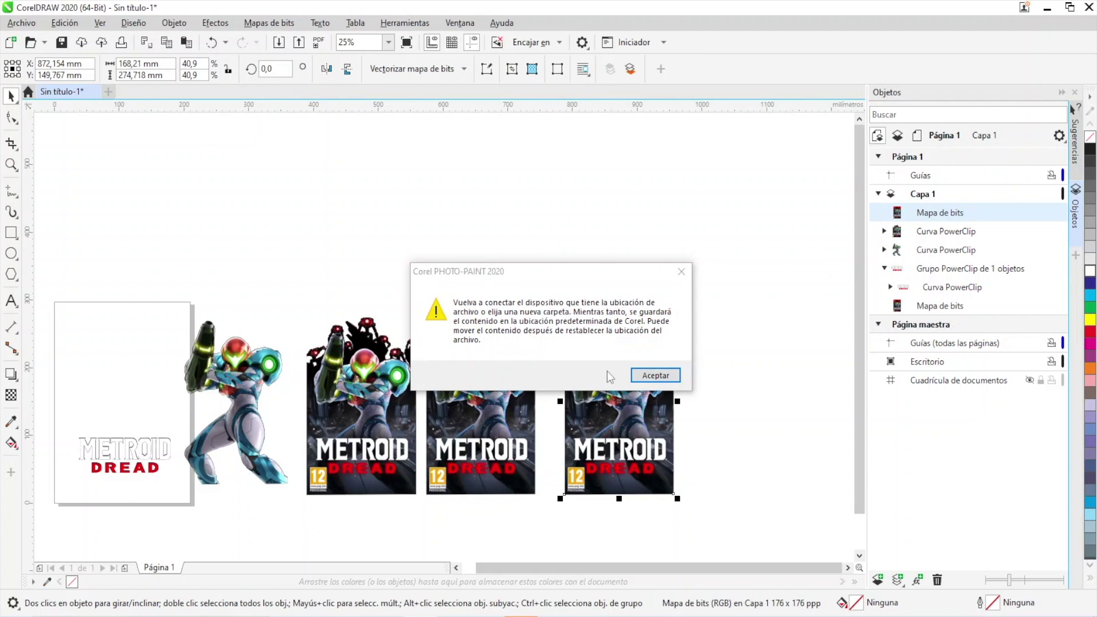
pyautogui.click(640, 376)
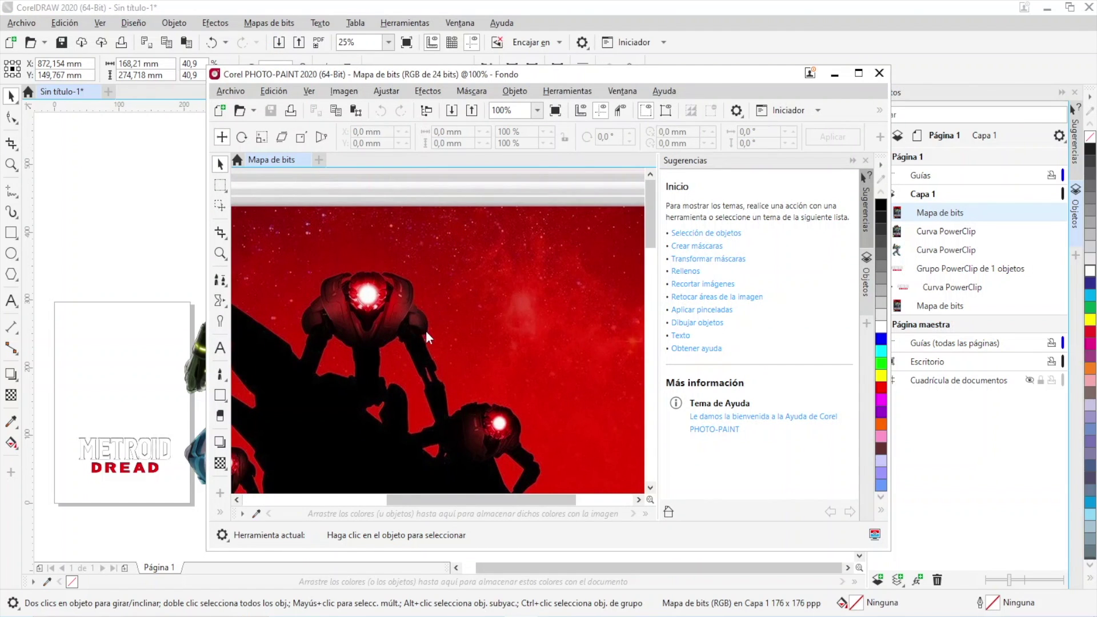
pyautogui.scroll(-3, 431, 355)
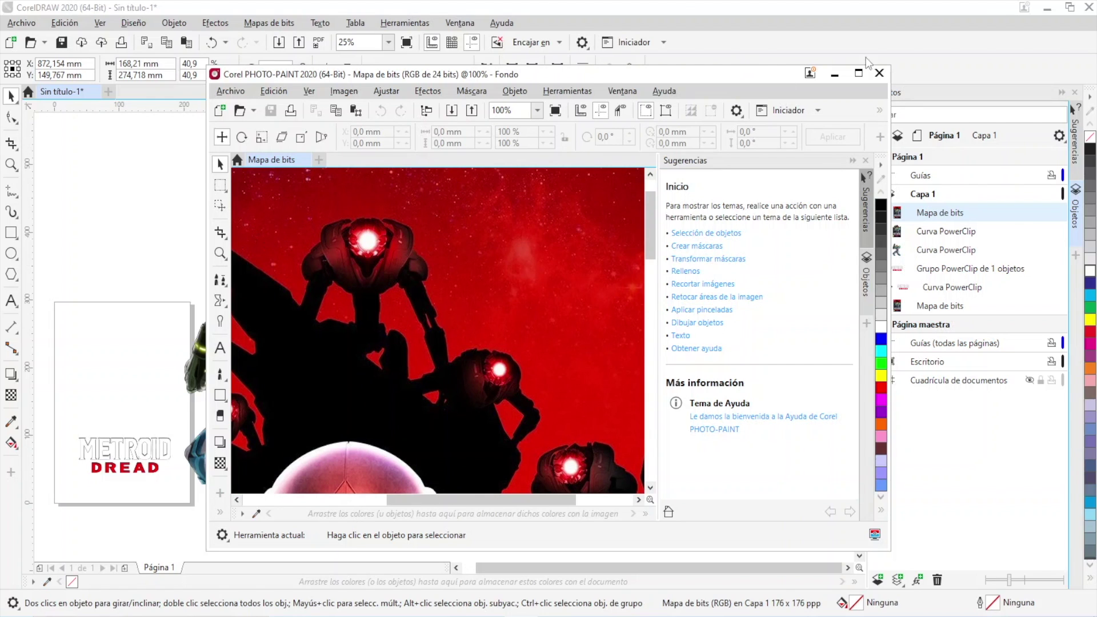
pyautogui.click(859, 74)
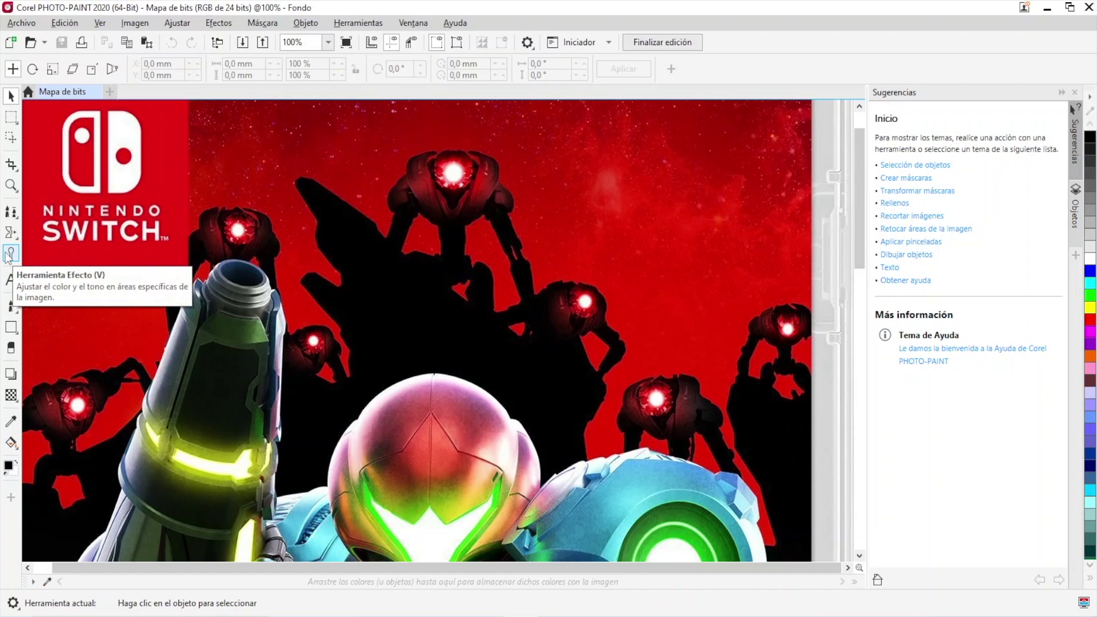
# Clone red starry background over the upper parts of the robots with the normal clone brush at size 25.
pyautogui.click(11, 212)
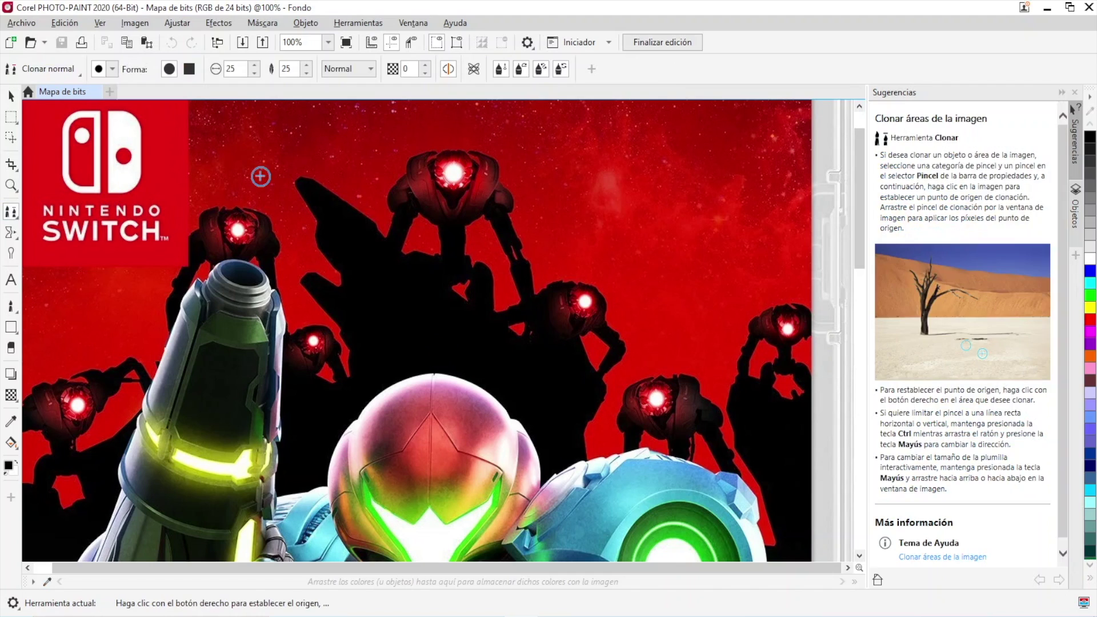
pyautogui.click(422, 135)
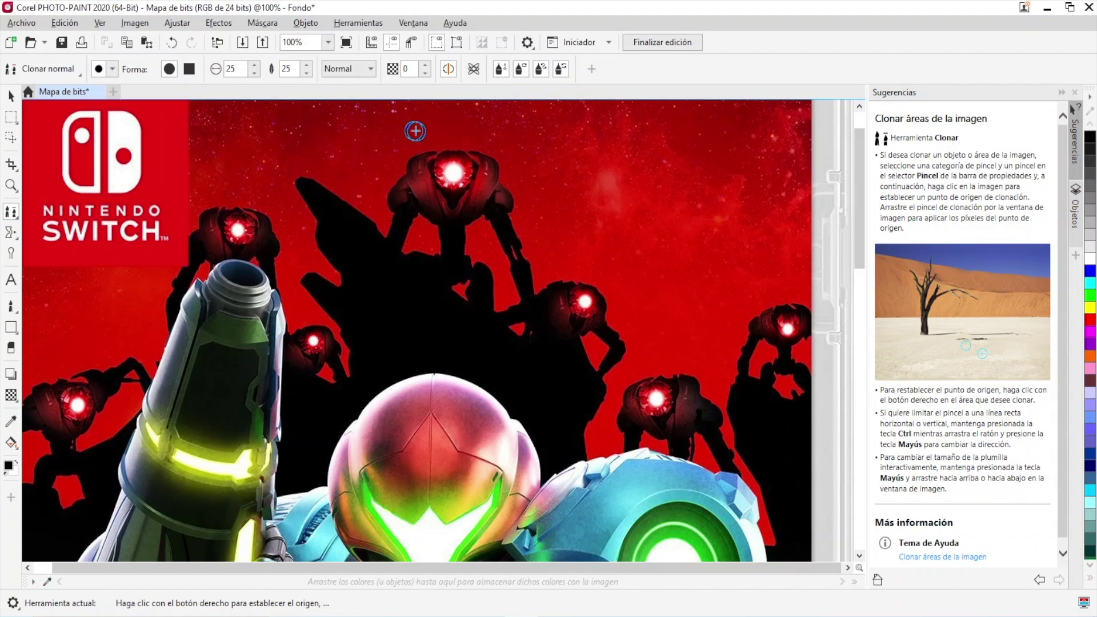
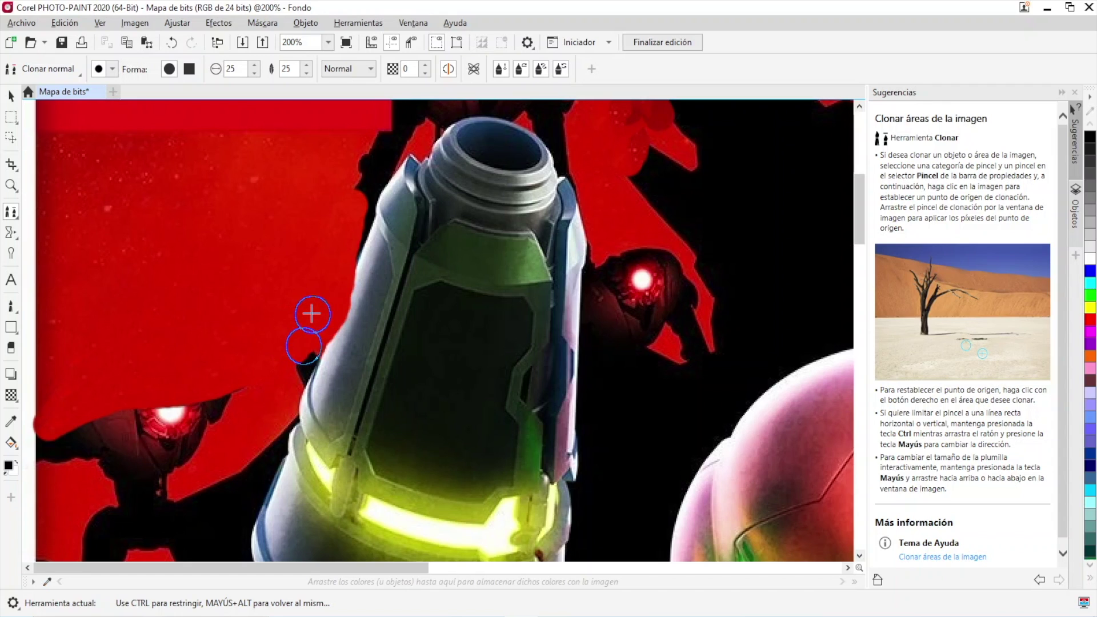
pyautogui.scroll(-3, 299, 250)
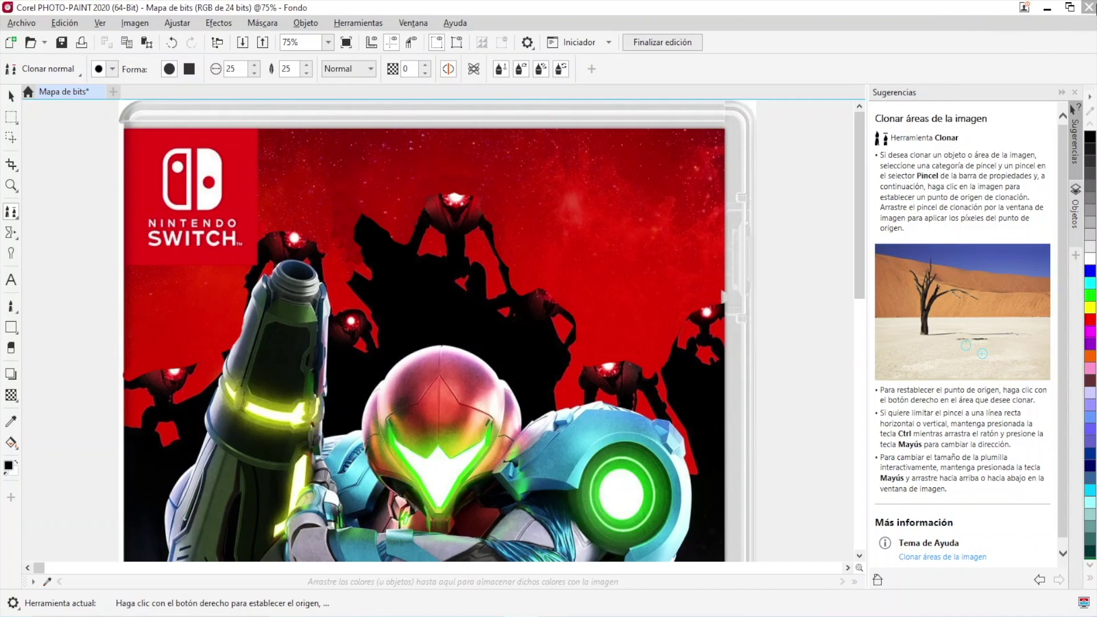
# Close the bitmap editor, saving the cloning edits, and return to the CorelDRAW document.
pyautogui.click(1089, 7)
pyautogui.click(531, 349)
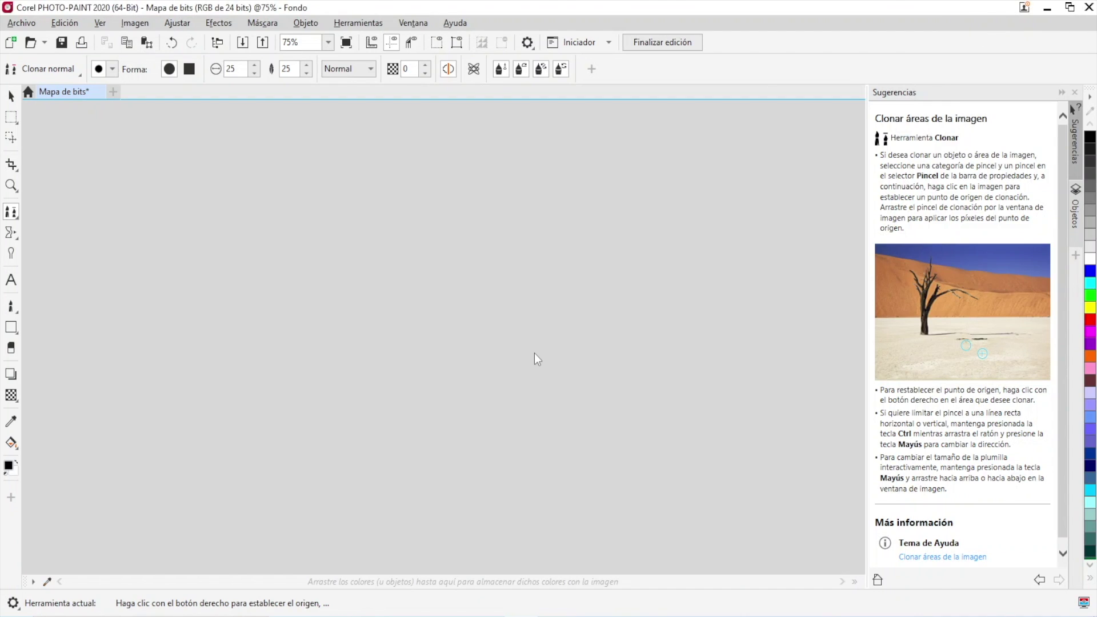
pyautogui.scroll(4, 605, 336)
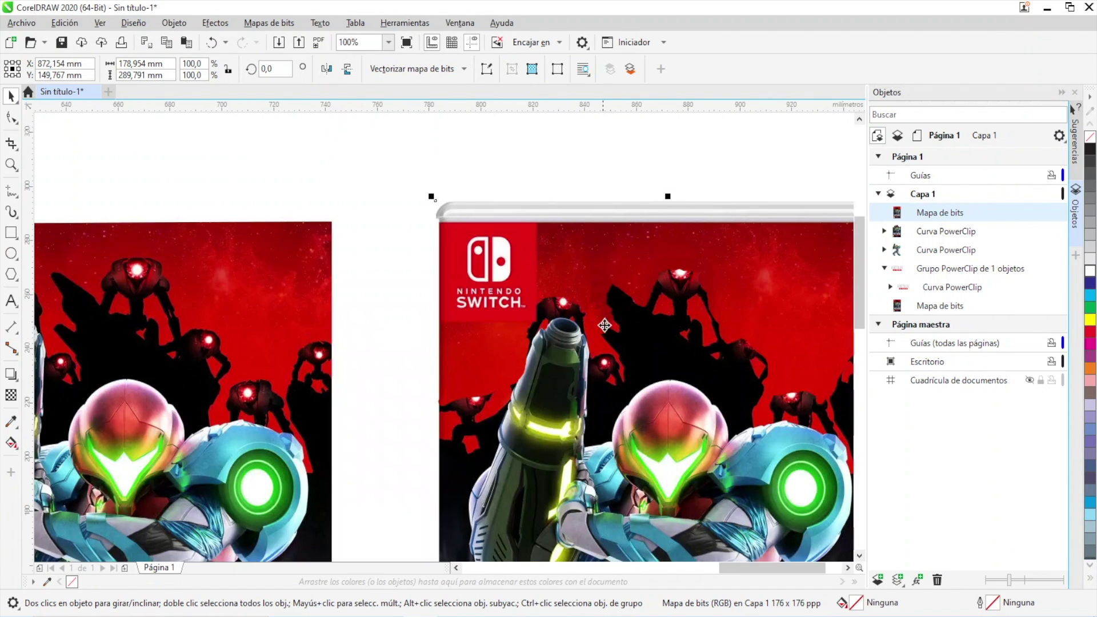
pyautogui.scroll(-2, 583, 282)
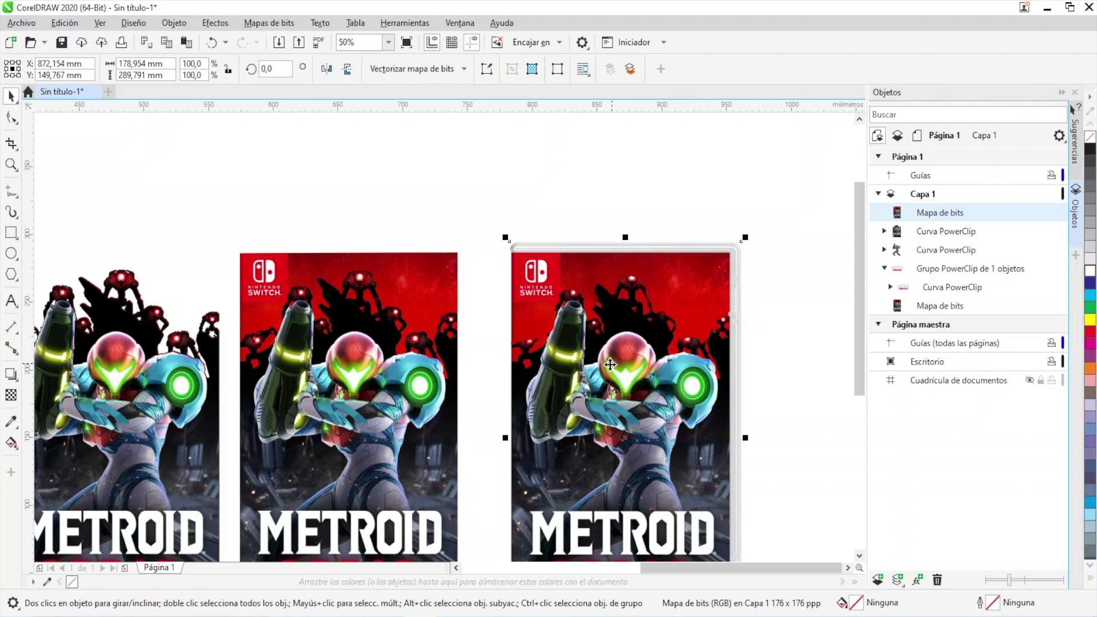
# Move the unclipped, uncloned cover to the right of the cloned cover, centred at about X 1069 mm, Y 158 mm.
pyautogui.scroll(-4, 611, 364)
pyautogui.click(534, 395)
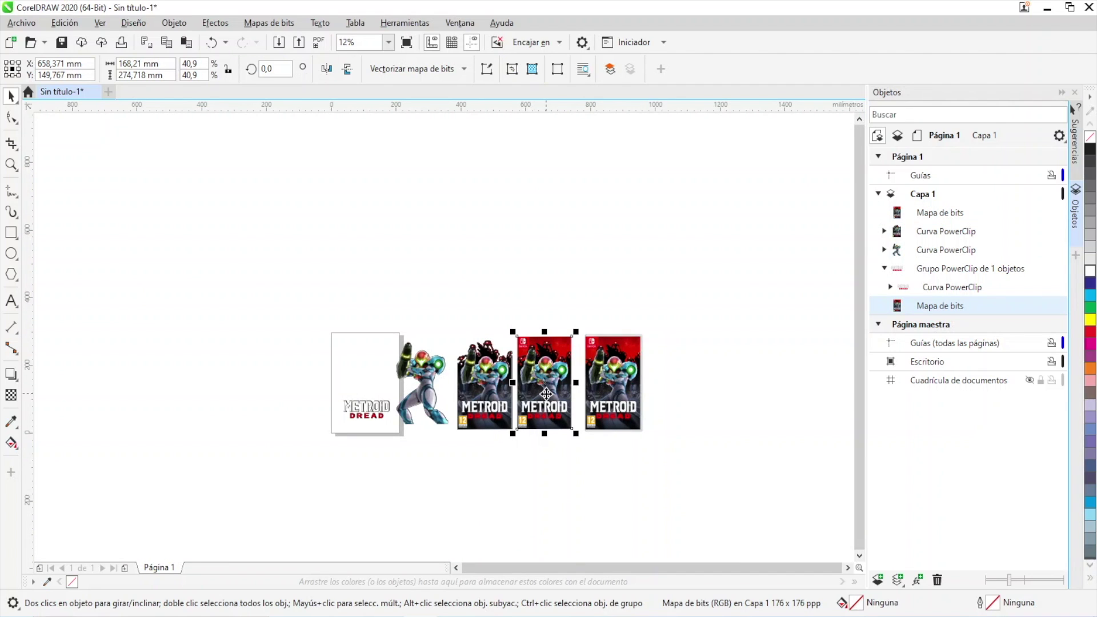
pyautogui.moveTo(547, 394); pyautogui.dragTo(669, 394)
pyautogui.scroll(4, 669, 395)
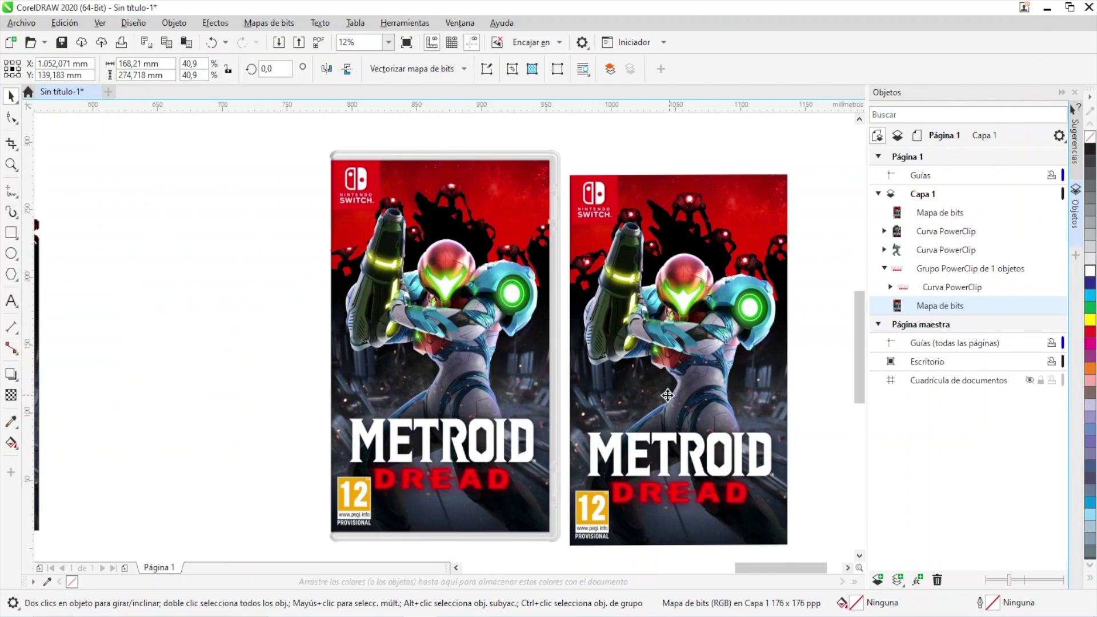
pyautogui.scroll(2, 668, 396)
pyautogui.scroll(-2, 612, 350)
pyautogui.moveTo(594, 237); pyautogui.dragTo(603, 214)
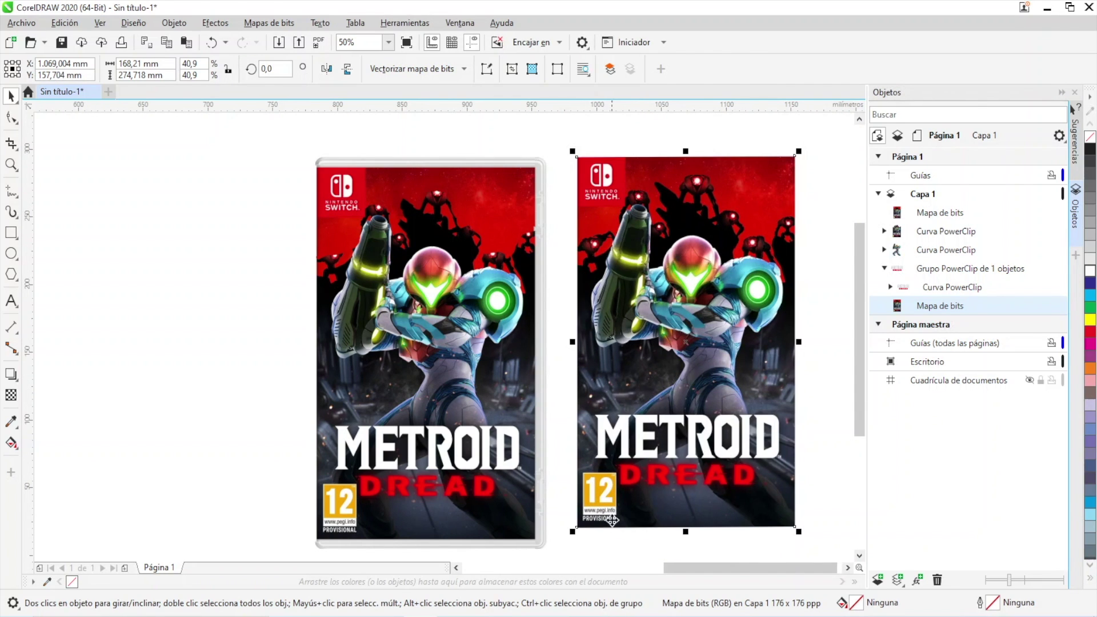
# Examine the Nintendo Switch logo and the age-rating badge on the moved cover.
pyautogui.scroll(4, 597, 500)
pyautogui.scroll(-4, 596, 501)
pyautogui.scroll(3, 589, 495)
pyautogui.scroll(-3, 589, 495)
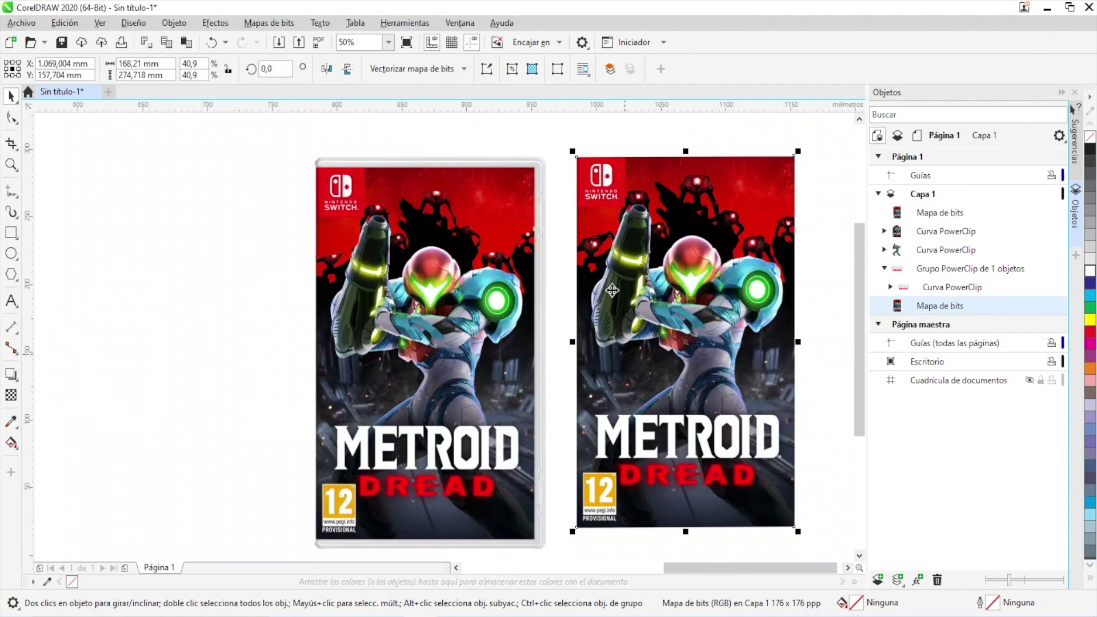
pyautogui.scroll(4, 595, 171)
pyautogui.scroll(-4, 595, 171)
pyautogui.scroll(-4, 596, 175)
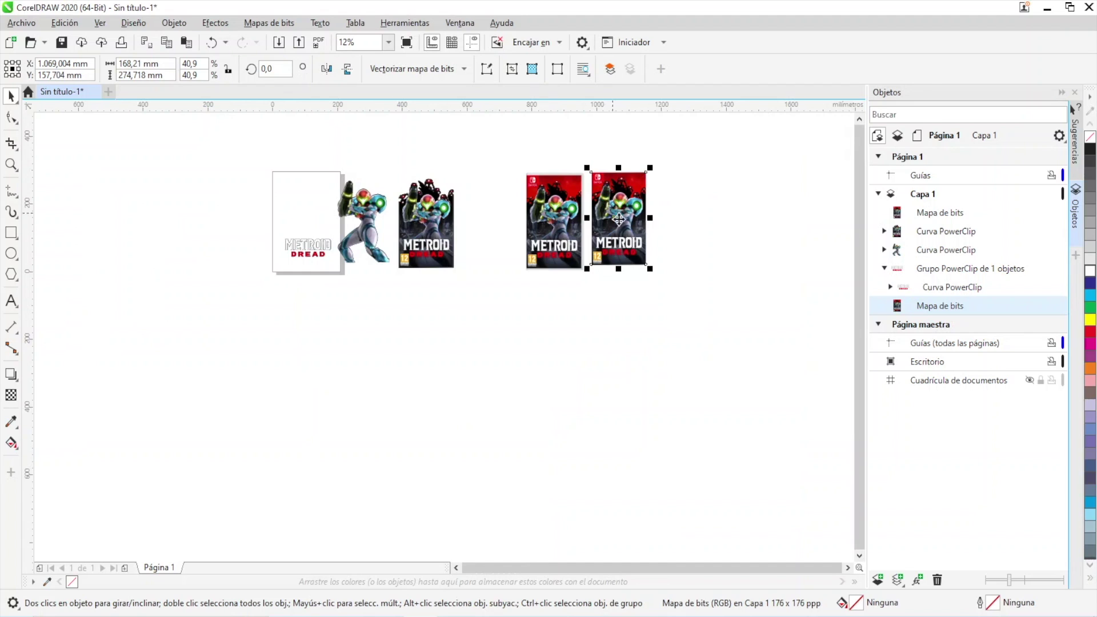
# Duplicate the moved cover and place the copy to its right, centred at about X 1265 mm, Y 147 mm.
pyautogui.hotkey('ctrl', 'd')
pyautogui.click(666, 208)
pyautogui.moveTo(605, 209); pyautogui.dragTo(626, 235)
# Draw a rectangle about 37 × 35 mm around the Nintendo Switch logo on the duplicated cover.
pyautogui.scroll(8, 668, 189)
pyautogui.scroll(-3, 668, 189)
pyautogui.press('Escape')
pyautogui.scroll(-4, 627, 189)
pyautogui.scroll(6, 627, 188)
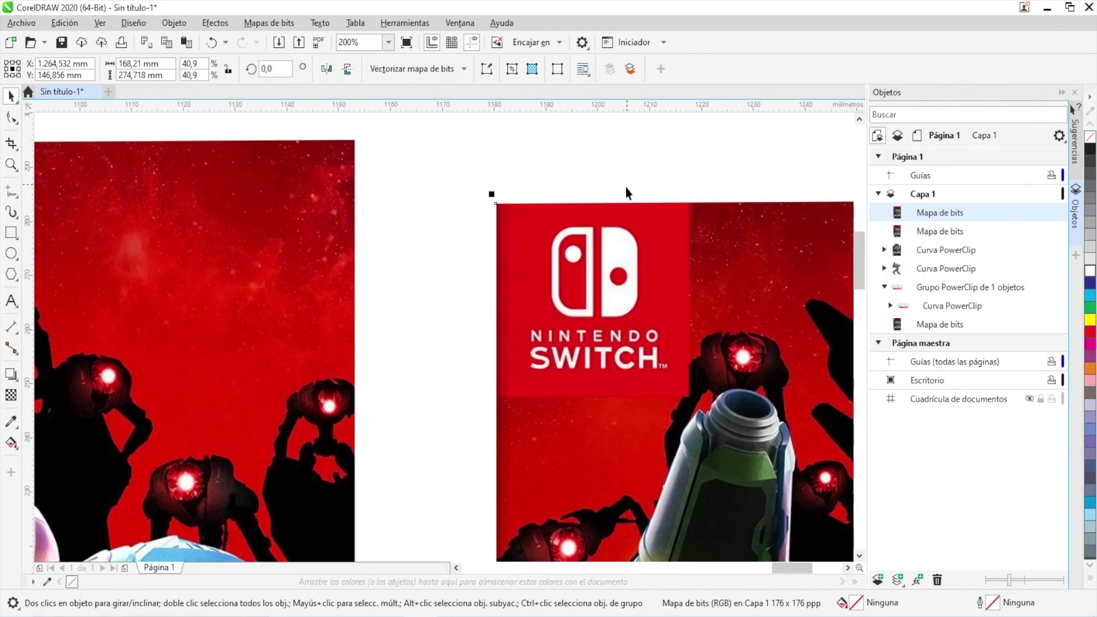
pyautogui.click(11, 232)
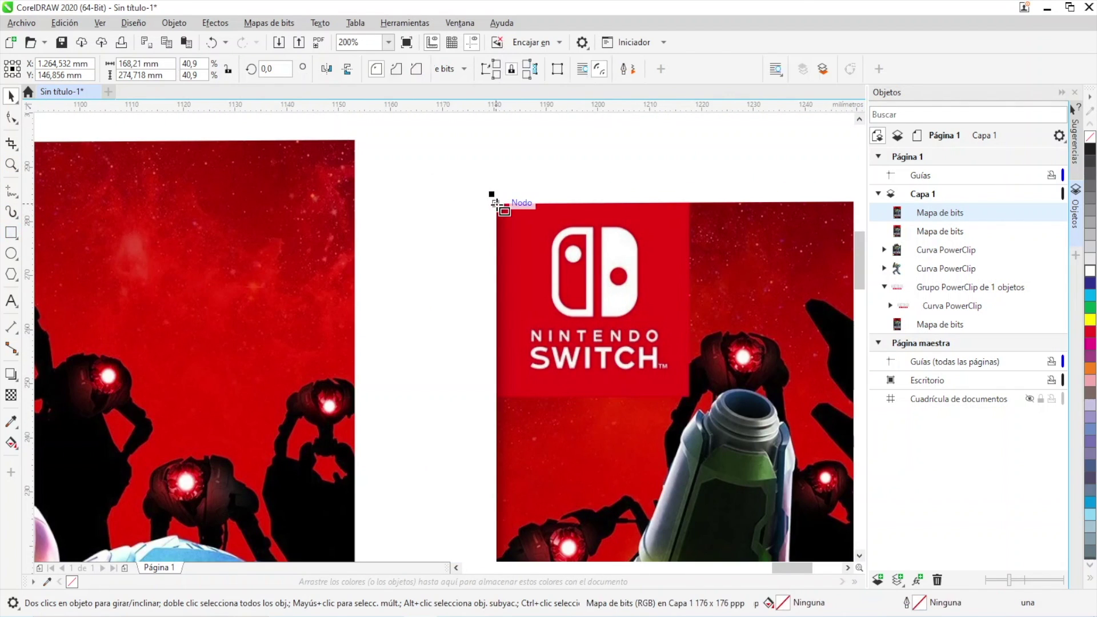
pyautogui.moveTo(496, 204); pyautogui.dragTo(690, 394)
pyautogui.click(11, 96)
# PowerClip the duplicated cover inside the rectangle around the Nintendo Switch logo.
pyautogui.click(719, 324)
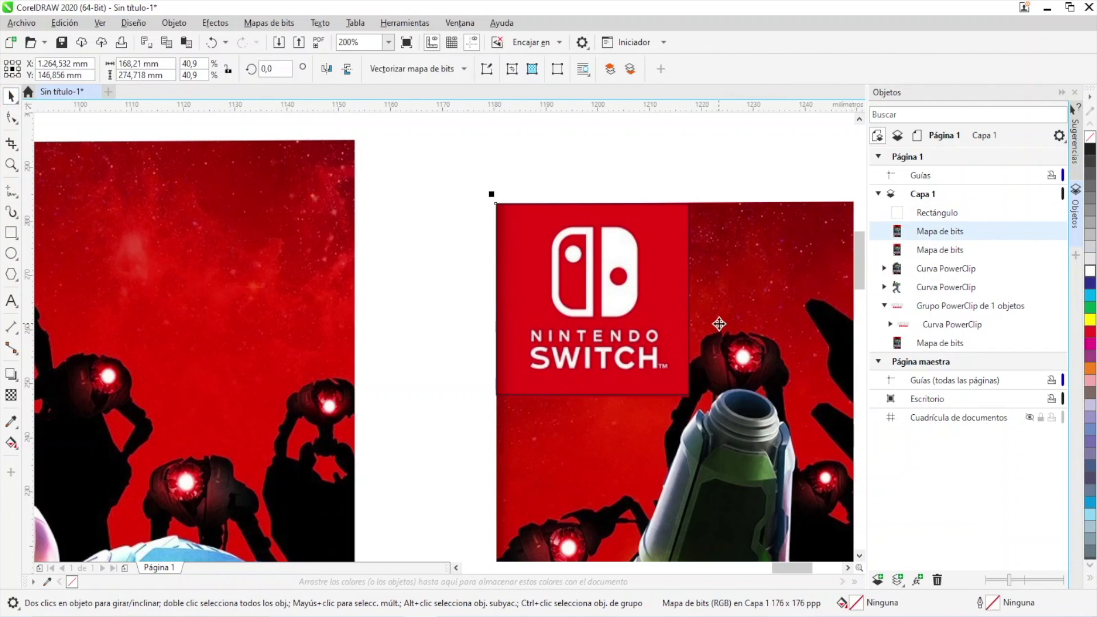
pyautogui.click(216, 23)
pyautogui.moveTo(174, 22)
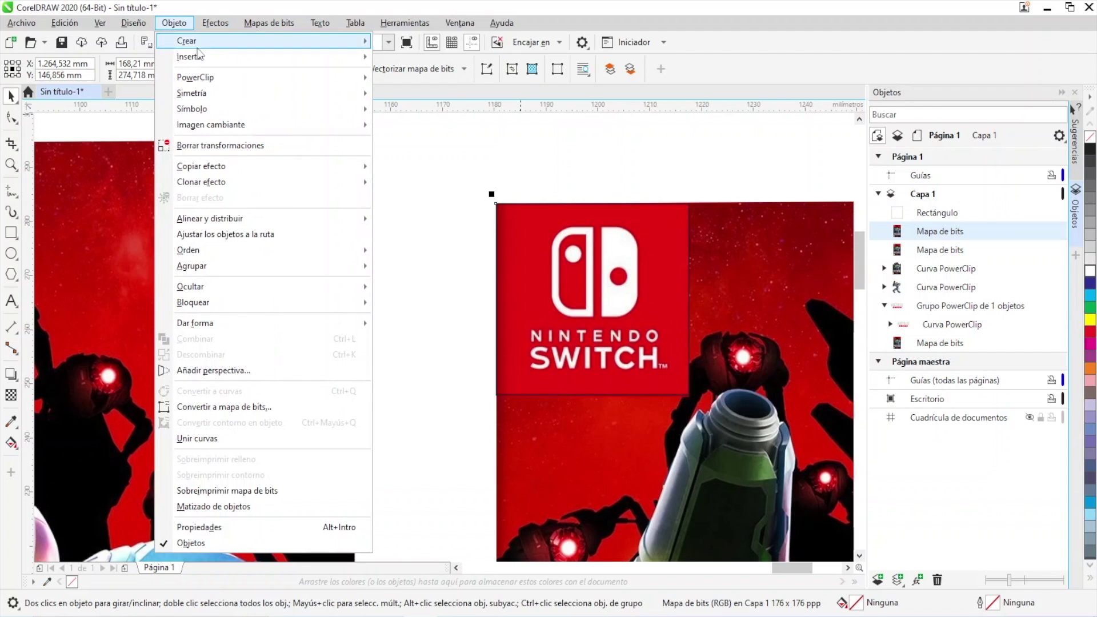
pyautogui.moveTo(352, 81)
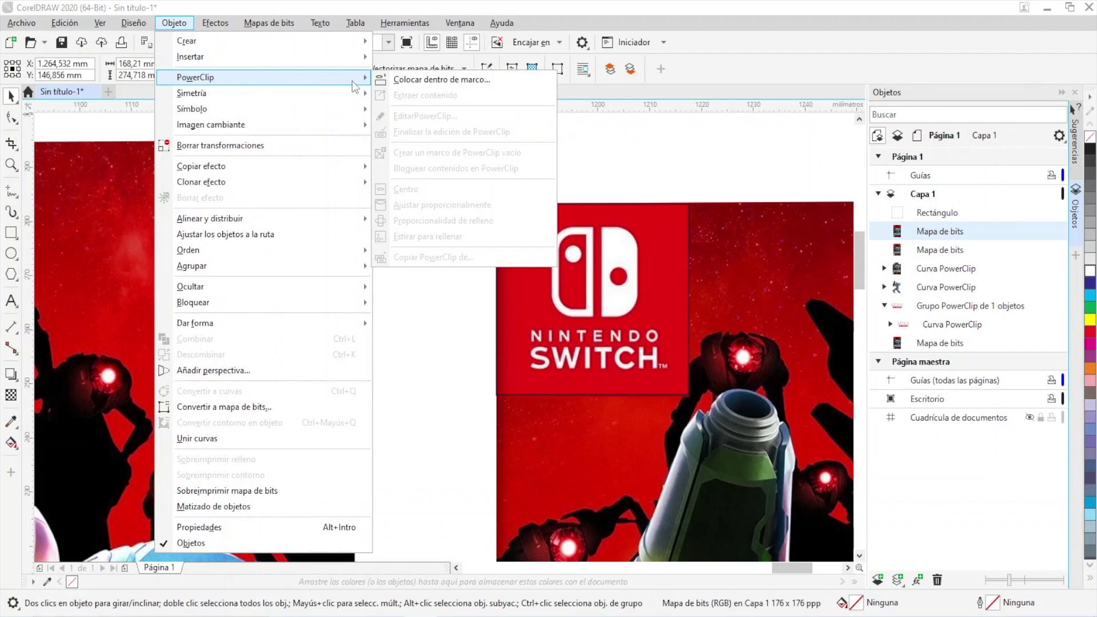
pyautogui.click(410, 85)
pyautogui.click(495, 343)
pyautogui.scroll(-3, 495, 354)
pyautogui.scroll(-1, 419, 445)
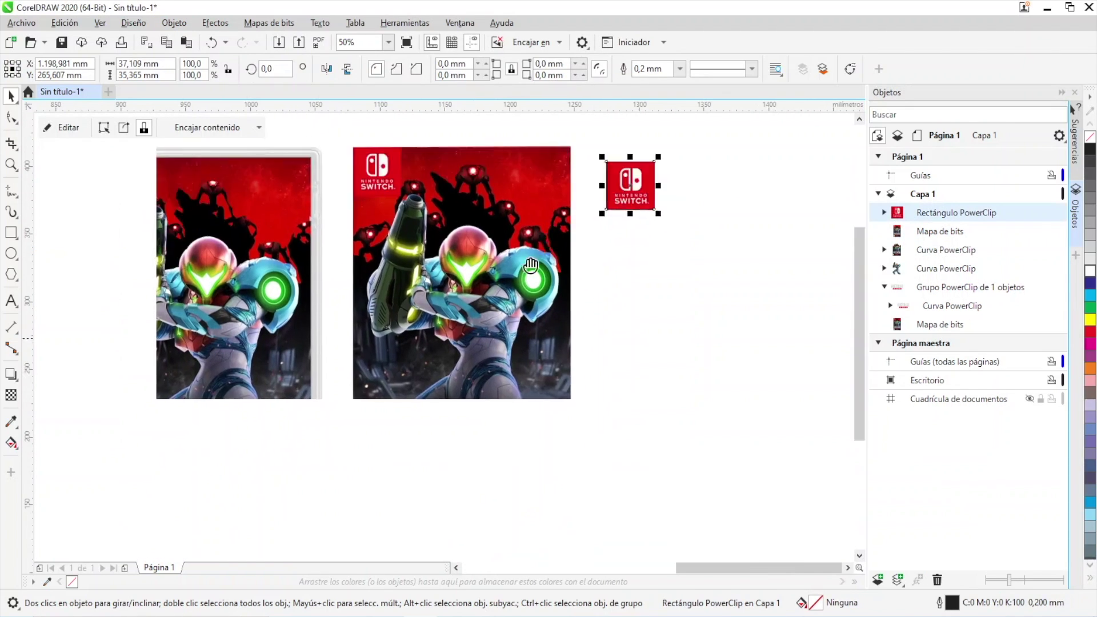
# Draw a rectangle about 26 × 31 mm around the PEGI 12 badge on the remaining uncloned cover.
pyautogui.scroll(1, 418, 365)
pyautogui.scroll(6, 479, 354)
pyautogui.scroll(-1, 327, 263)
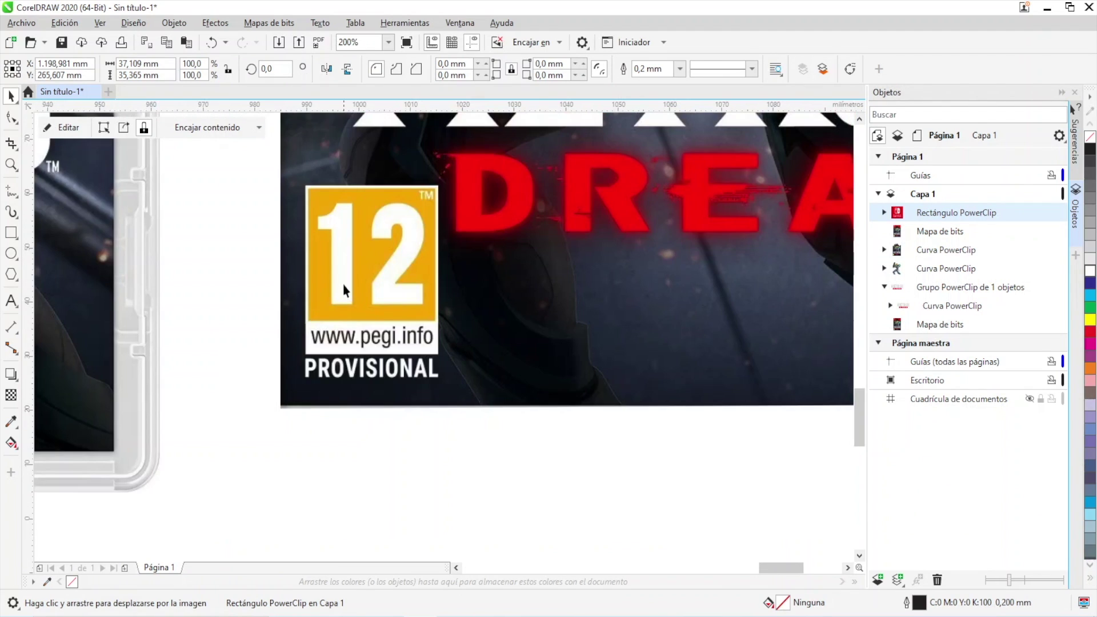
pyautogui.press('F6')
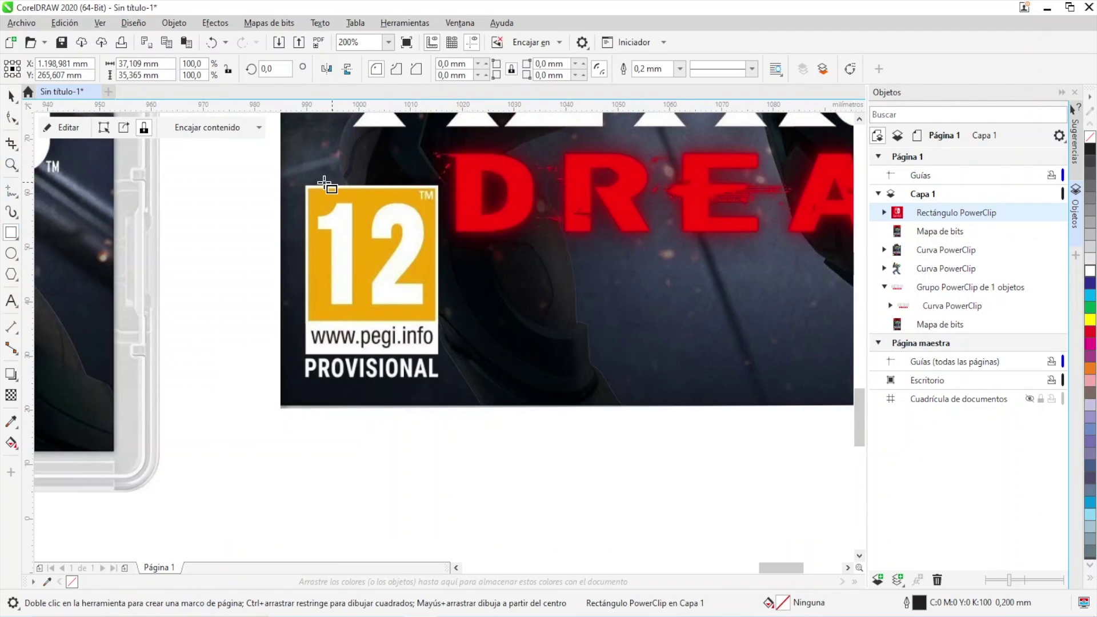
pyautogui.scroll(1, 303, 187)
pyautogui.moveTo(311, 186); pyautogui.dragTo(581, 525)
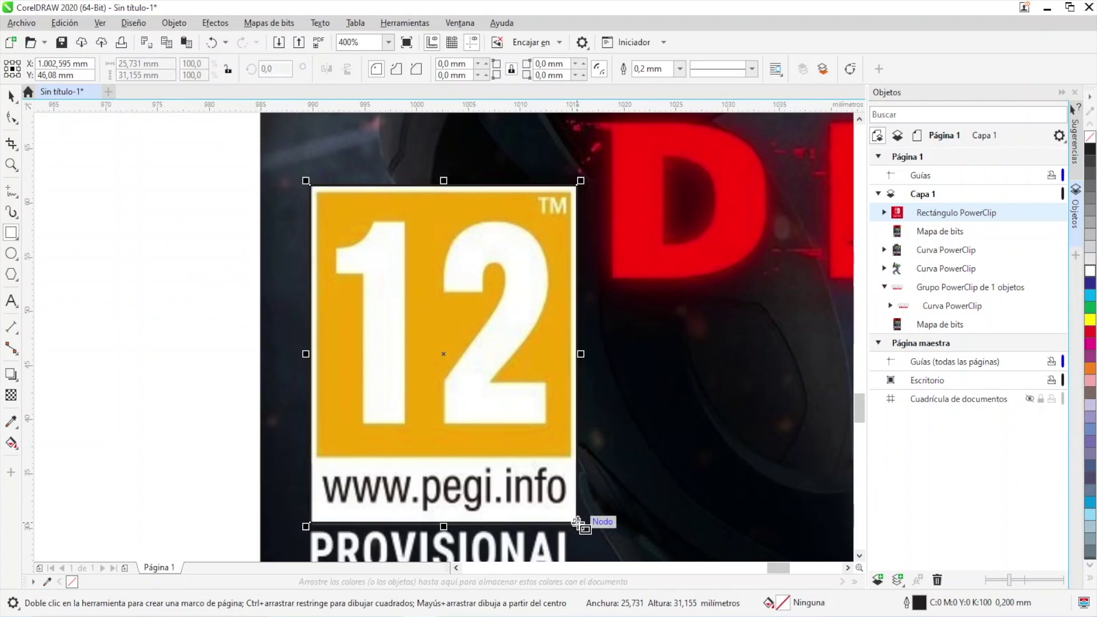
pyautogui.click(12, 101)
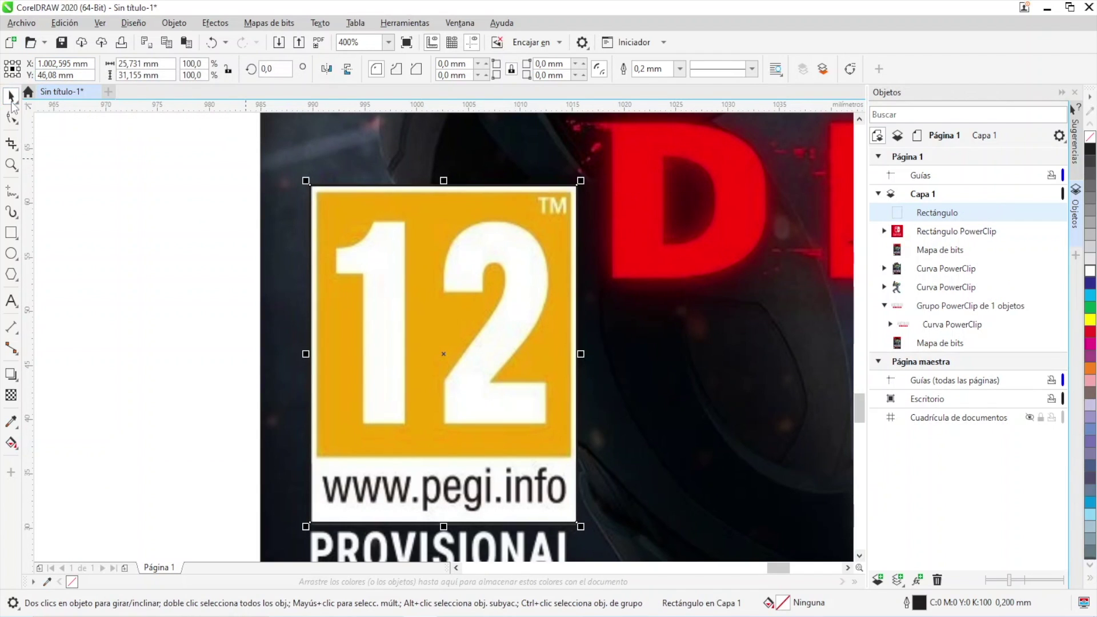
# PowerClip the uncloned cover inside the rectangle around the PEGI 12 badge.
pyautogui.click(428, 158)
pyautogui.click(223, 24)
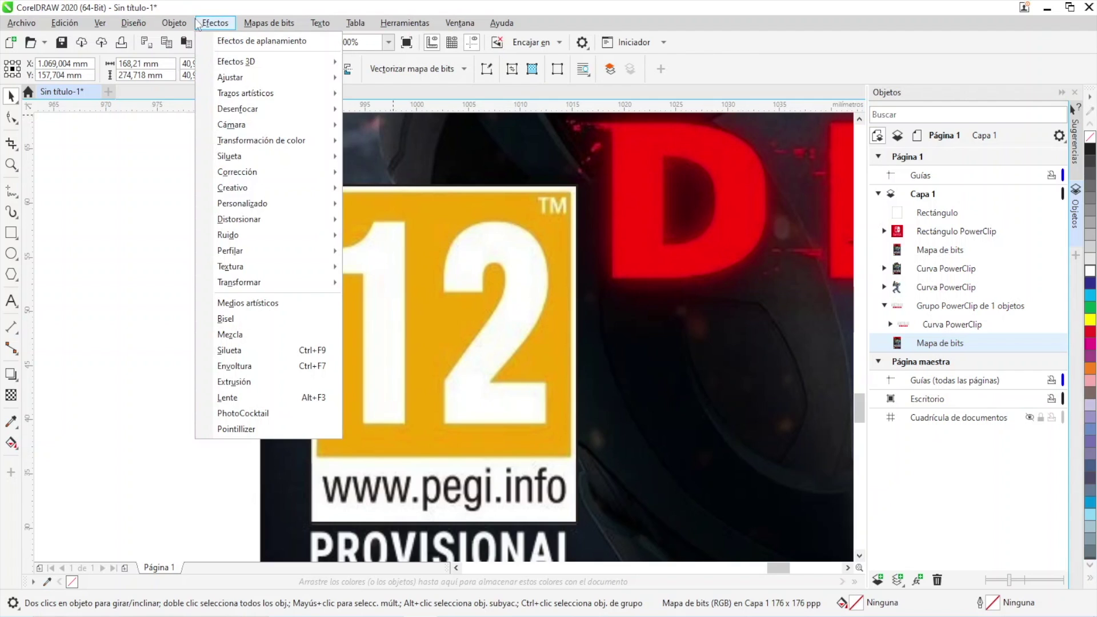
pyautogui.moveTo(175, 23)
pyautogui.moveTo(263, 78)
pyautogui.click(389, 80)
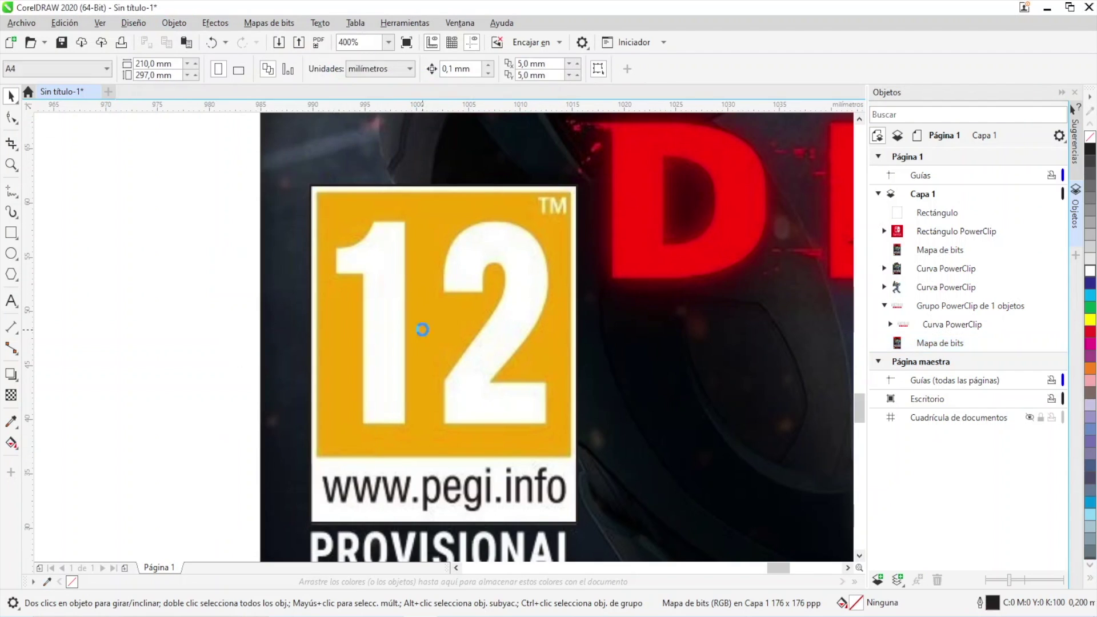
pyautogui.scroll(-8, 423, 330)
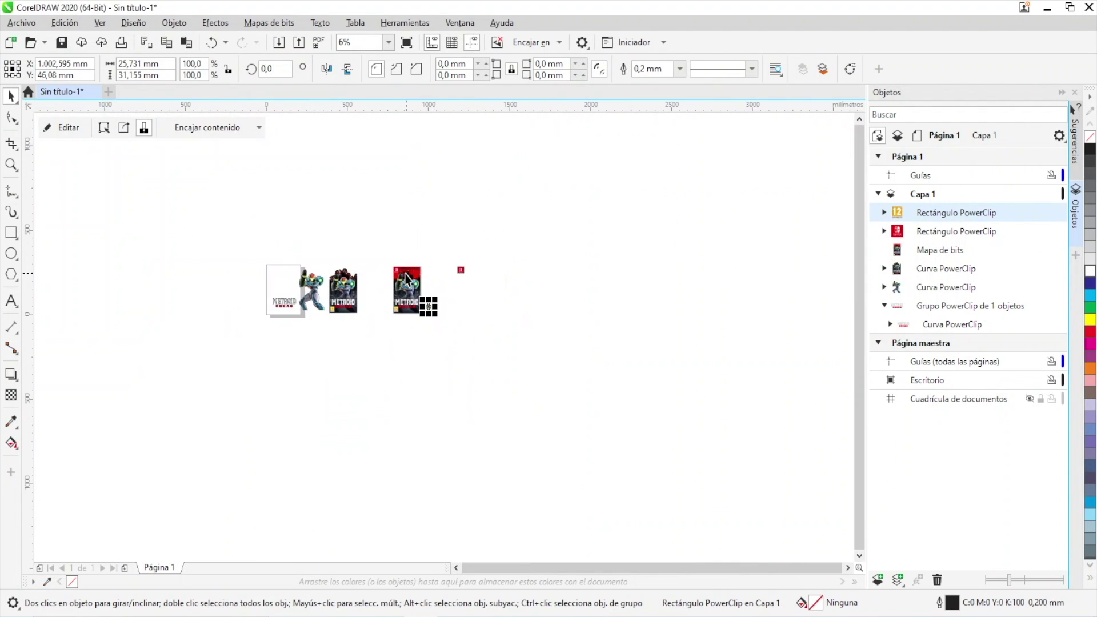
# Move the cloned cover far to the right and place the clipped Nintendo Switch logo beside the PEGI 12 badge.
pyautogui.scroll(3, 405, 274)
pyautogui.moveTo(417, 326); pyautogui.dragTo(740, 321)
pyautogui.moveTo(607, 232); pyautogui.dragTo(464, 419)
# Move the clipped Switch logo and PEGI badge together onto the page above the Metroid Dread title.
pyautogui.scroll(-2, 296, 297)
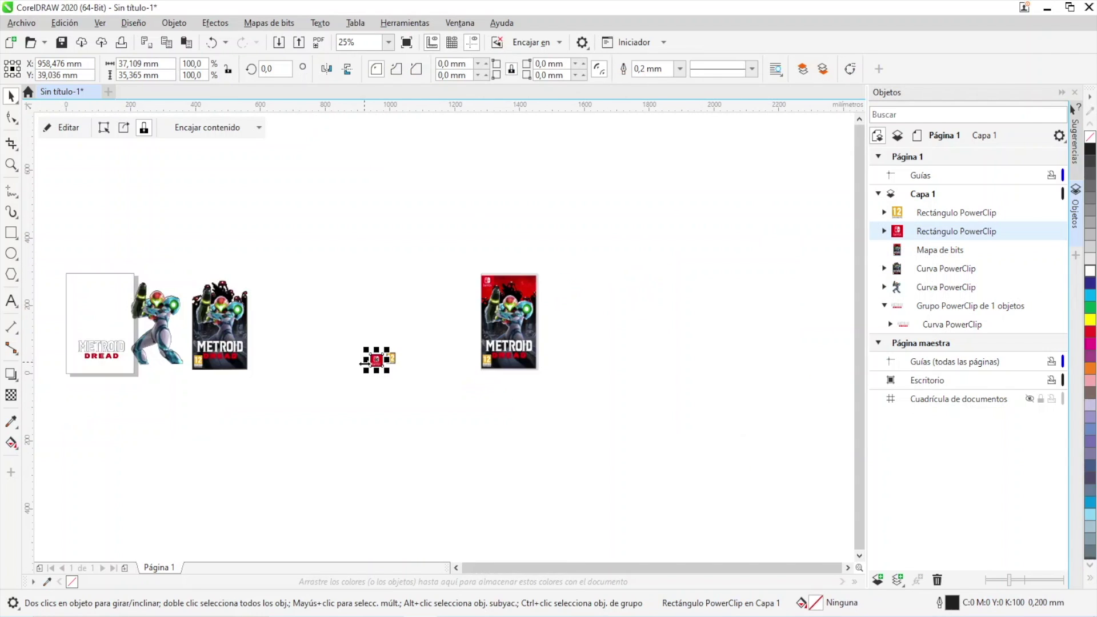
pyautogui.moveTo(340, 311); pyautogui.dragTo(346, 276)
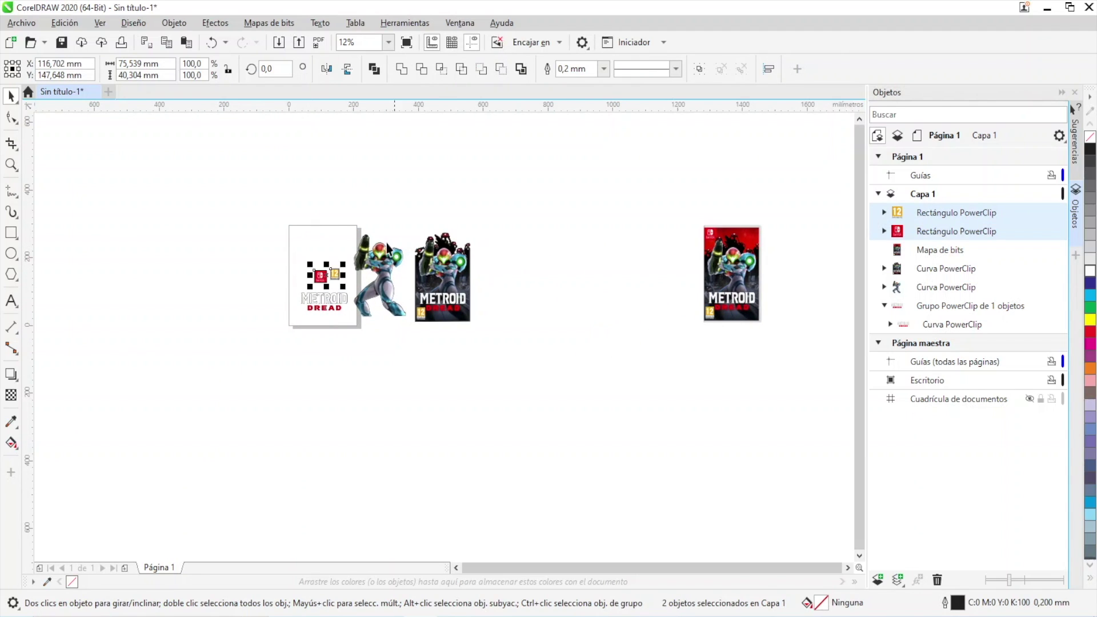
pyautogui.scroll(2, 376, 250)
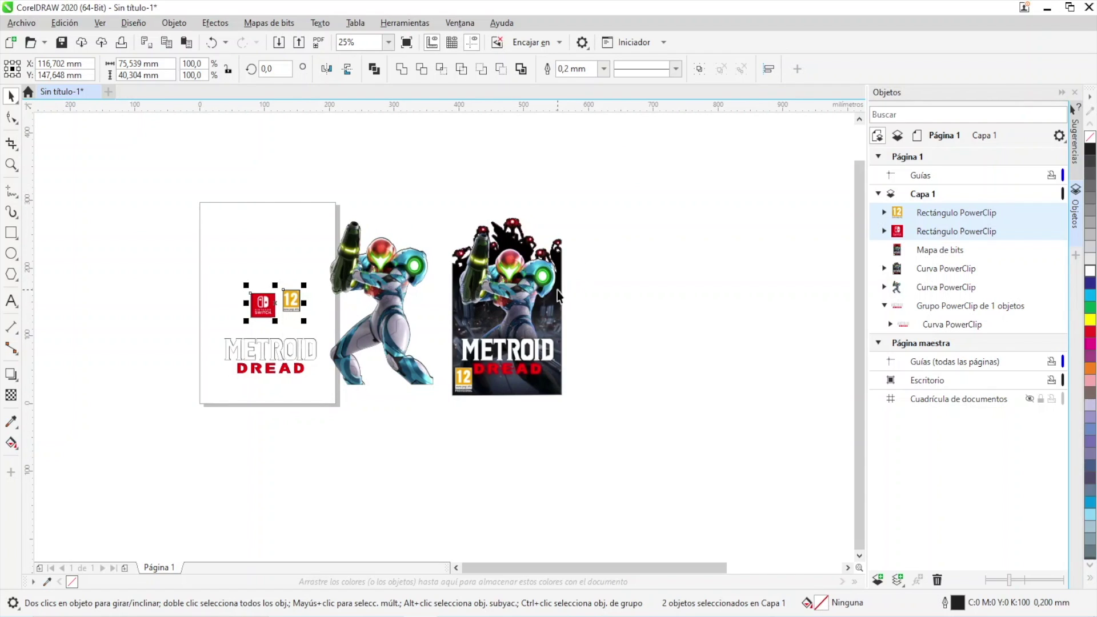
# Move the cloned cover beside the cover with the clipped robots, centred at about X 705 mm, Y 152 mm.
pyautogui.scroll(-2, 558, 296)
pyautogui.moveTo(817, 261); pyautogui.dragTo(600, 261)
pyautogui.scroll(2, 528, 274)
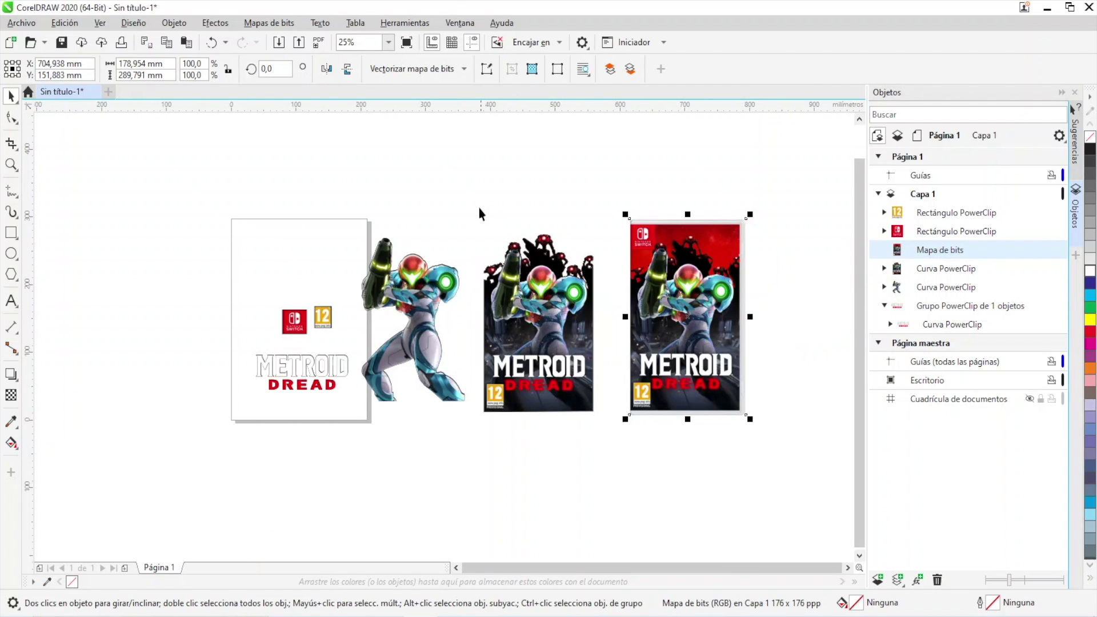
# Examine the clipped robots cover, the Samus cutout and the separated title, comparing the title with the lettering on the cover.
pyautogui.moveTo(480, 208); pyautogui.dragTo(606, 454)
pyautogui.scroll(4, 547, 295)
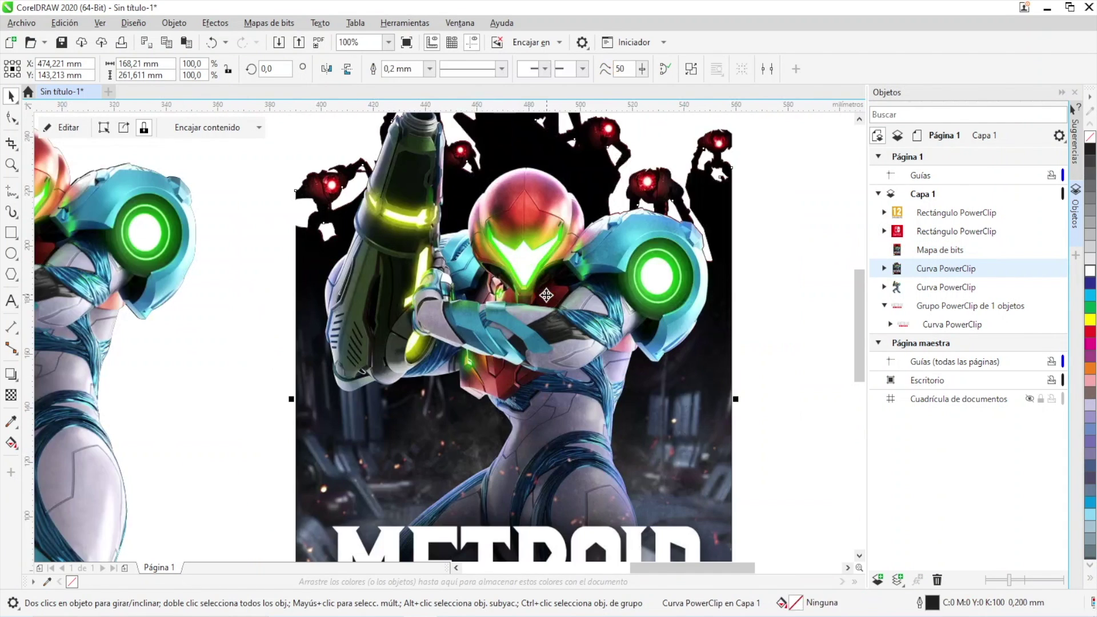
pyautogui.scroll(-2, 550, 273)
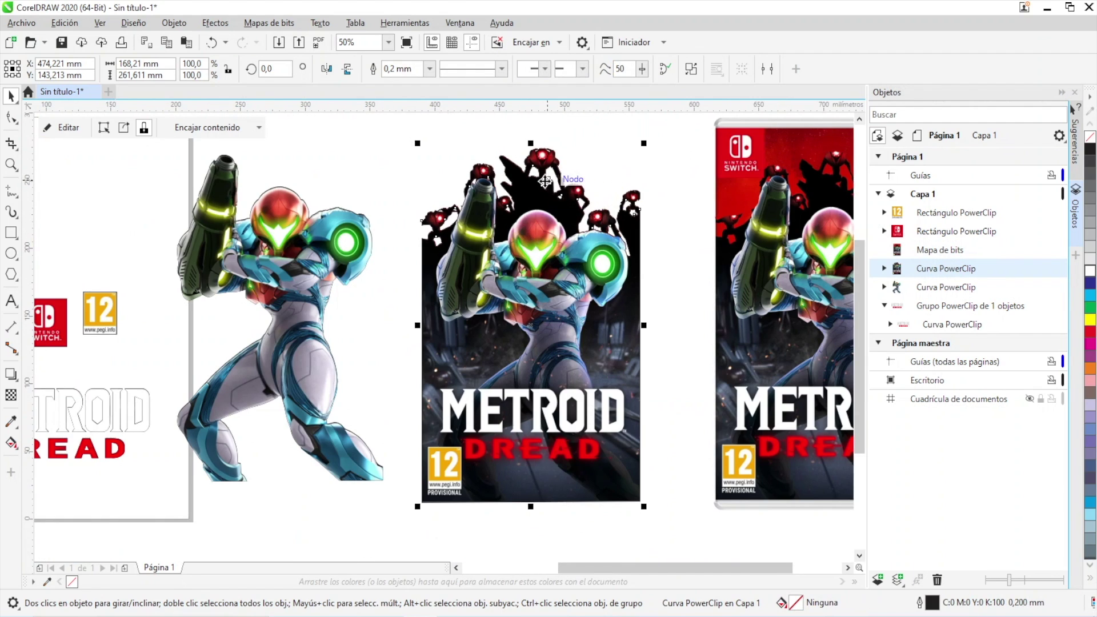
pyautogui.click(272, 254)
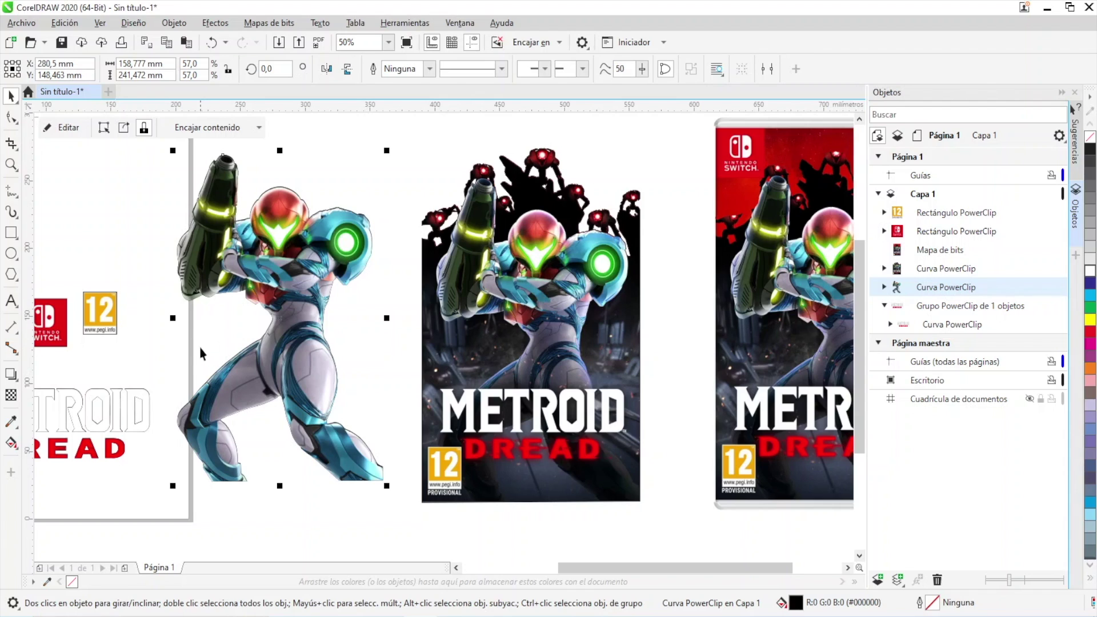
pyautogui.moveTo(201, 353); pyautogui.dragTo(328, 285)
pyautogui.click(173, 354)
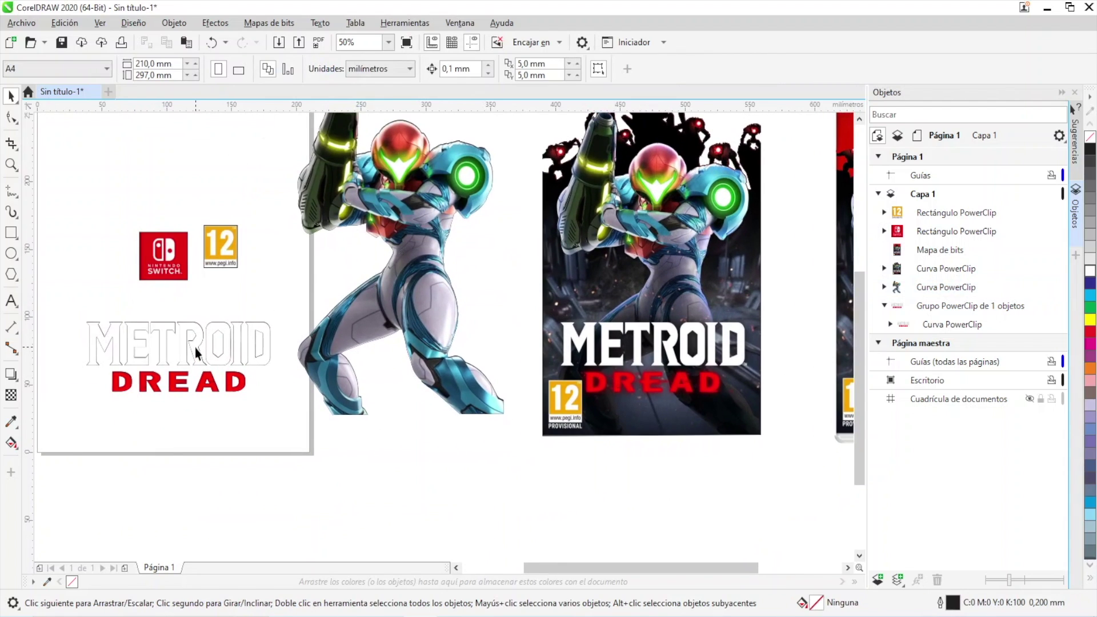
pyautogui.click(195, 348)
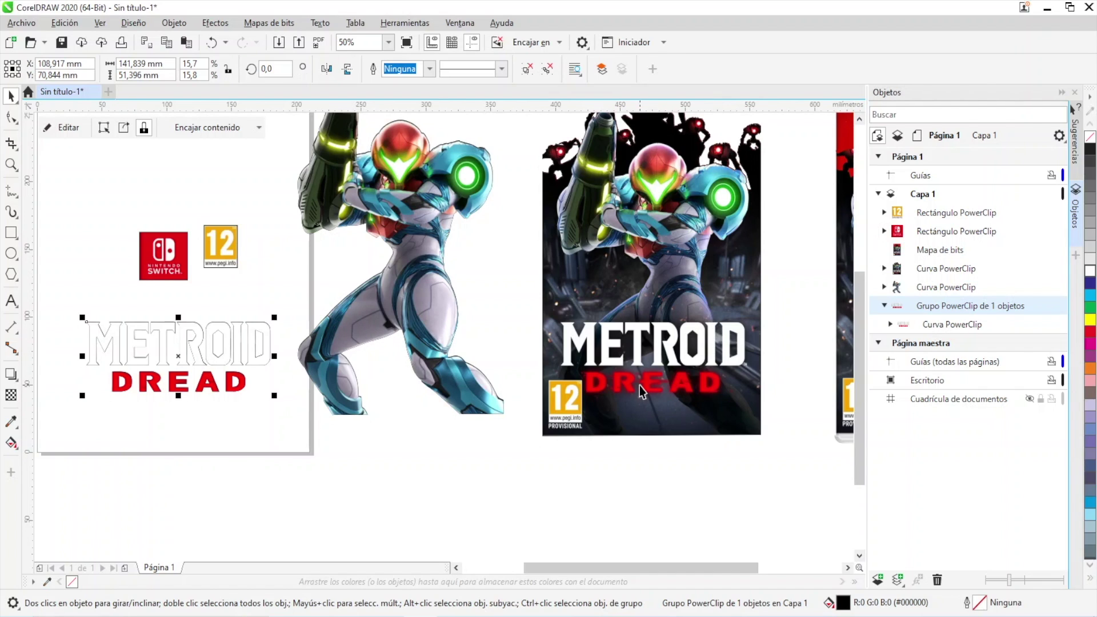
pyautogui.scroll(5, 639, 389)
pyautogui.scroll(-3, 538, 318)
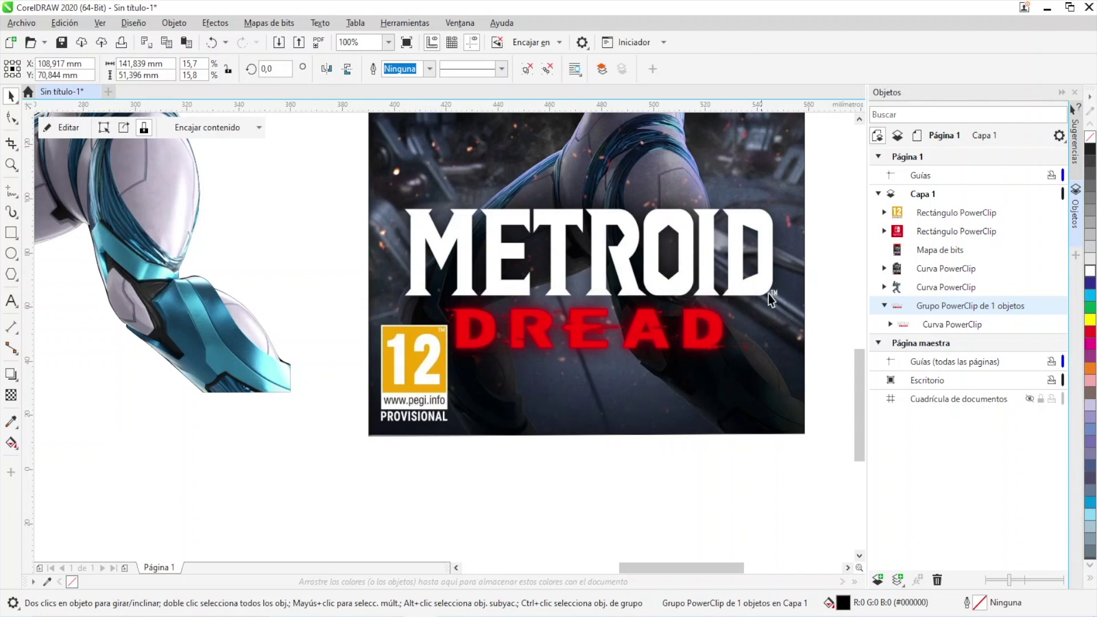
# Duplicate the Metroid Dread title and place the copy below the Samus cutout, centred at about X 280 mm, Y -37 mm.
pyautogui.scroll(-3, 715, 252)
pyautogui.scroll(1, 716, 252)
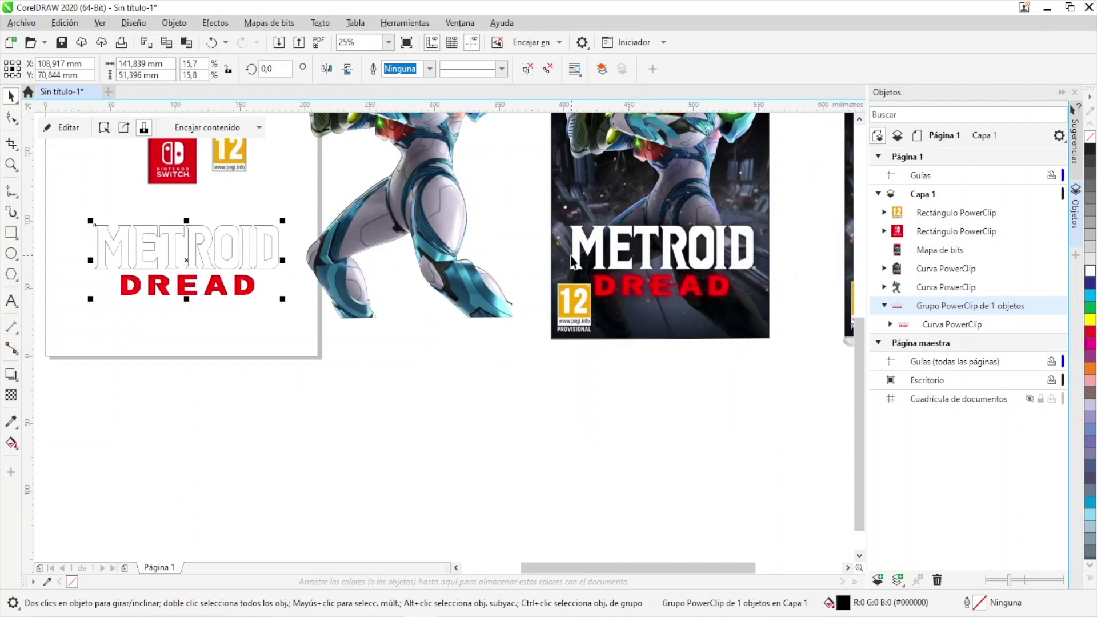
pyautogui.click(216, 309)
pyautogui.moveTo(63, 186); pyautogui.dragTo(169, 227)
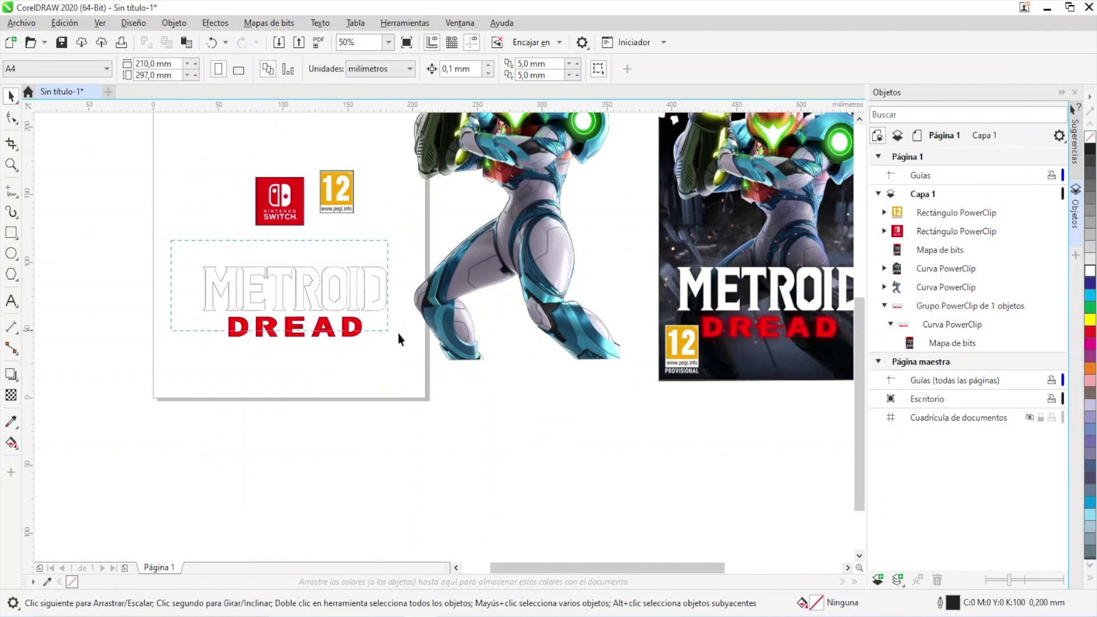
pyautogui.moveTo(398, 377); pyautogui.dragTo(394, 381)
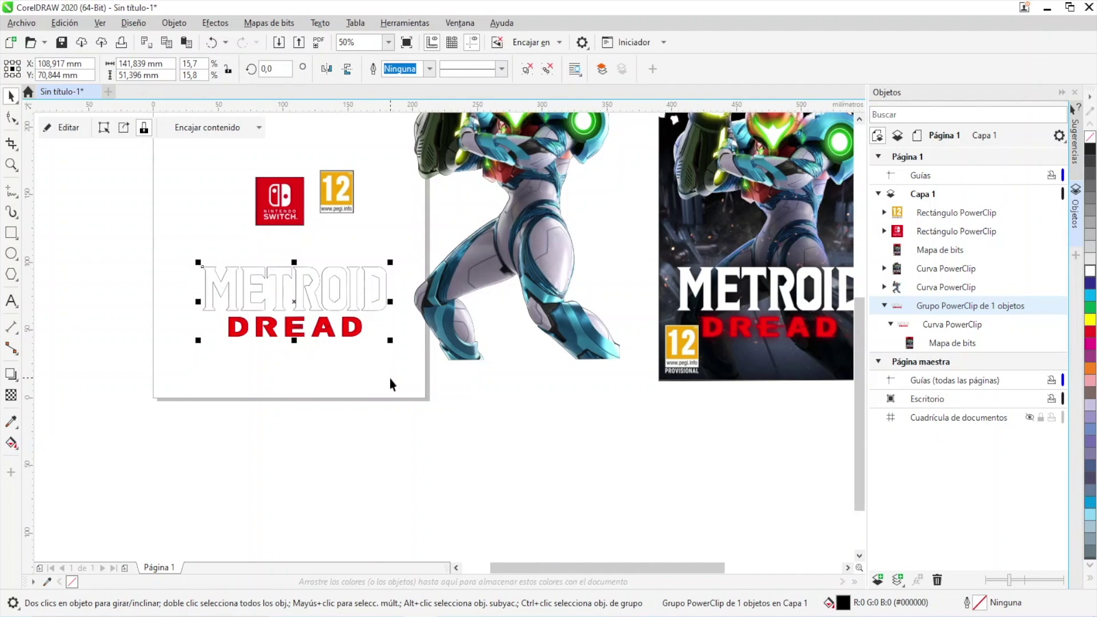
pyautogui.hotkey('ctrl', 'c')
pyautogui.hotkey('ctrl', 'v')
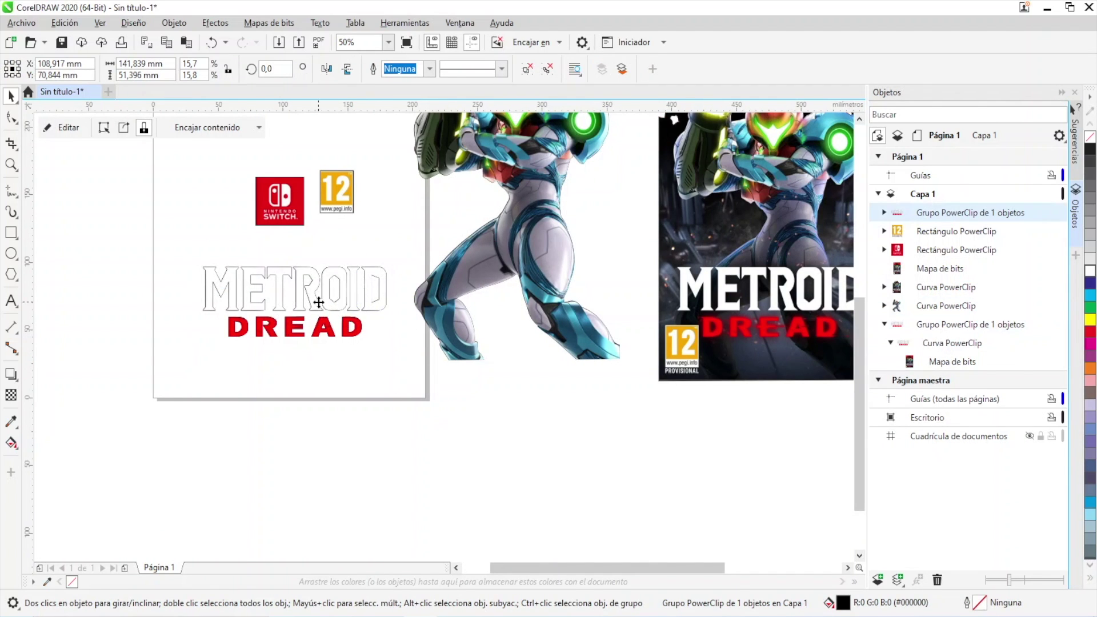
pyautogui.moveTo(319, 302); pyautogui.dragTo(514, 450)
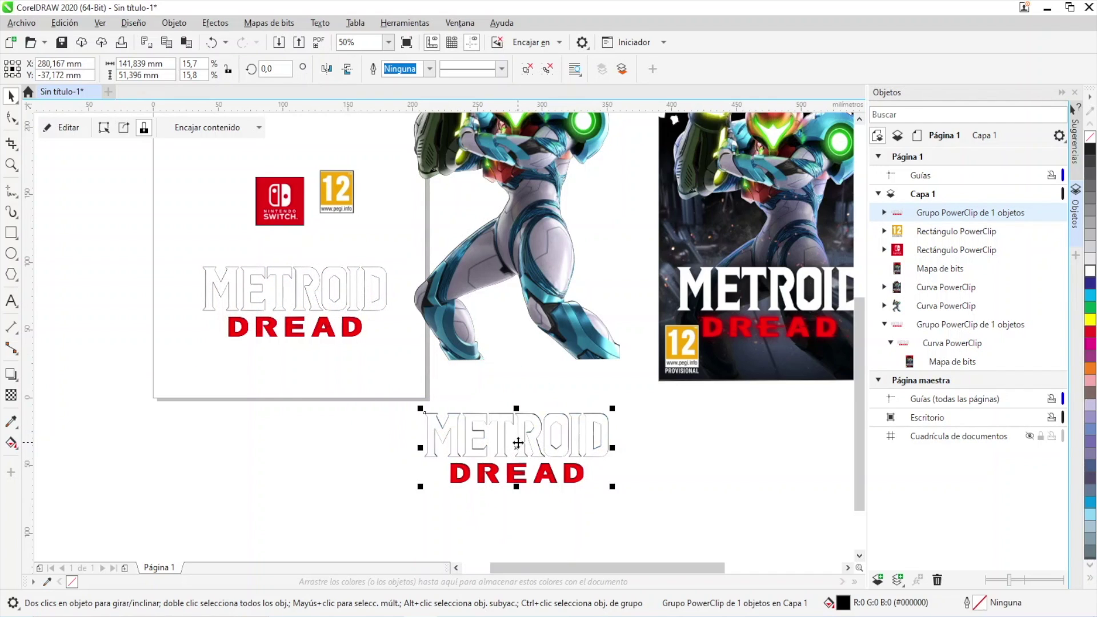
# Ungroup the copied Metroid Dread title and select its clipped curve.
pyautogui.rightClick(518, 443)
pyautogui.click(589, 256)
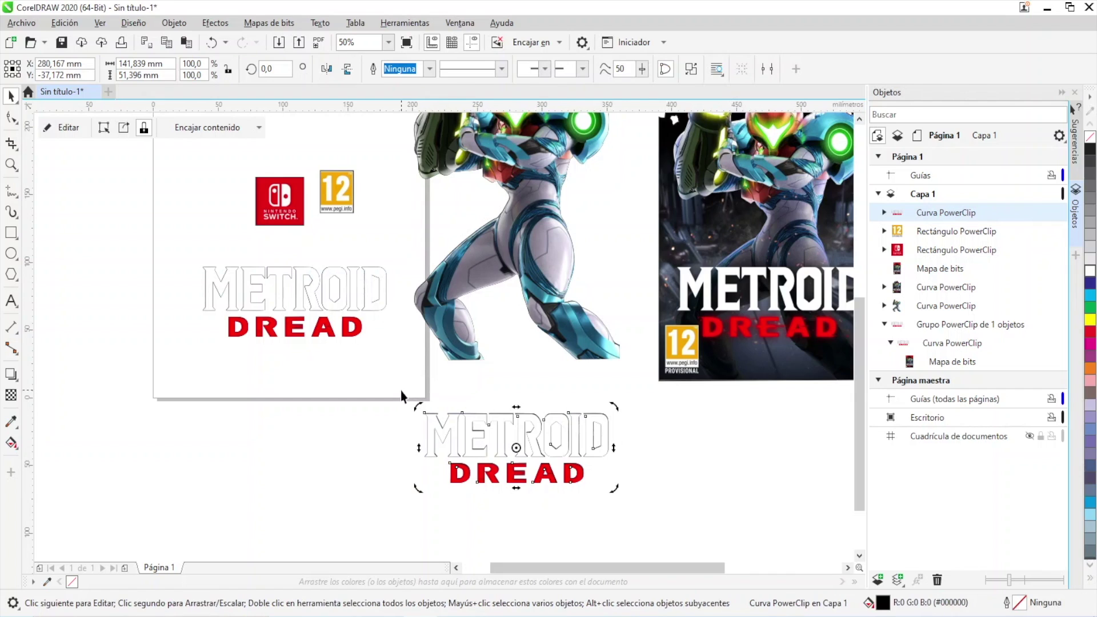
pyautogui.moveTo(402, 391); pyautogui.dragTo(583, 464)
pyautogui.click(584, 458)
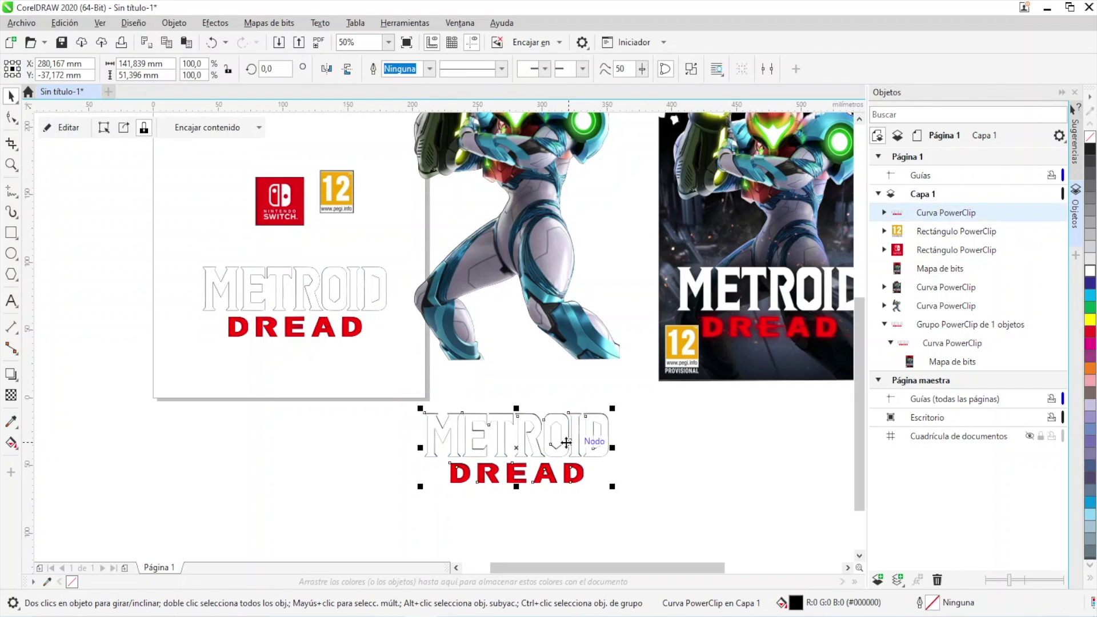
# Delete the nodes of the letters METROI from the copied title's clipping curve, including the leftover curve beside the last D.
pyautogui.click(11, 117)
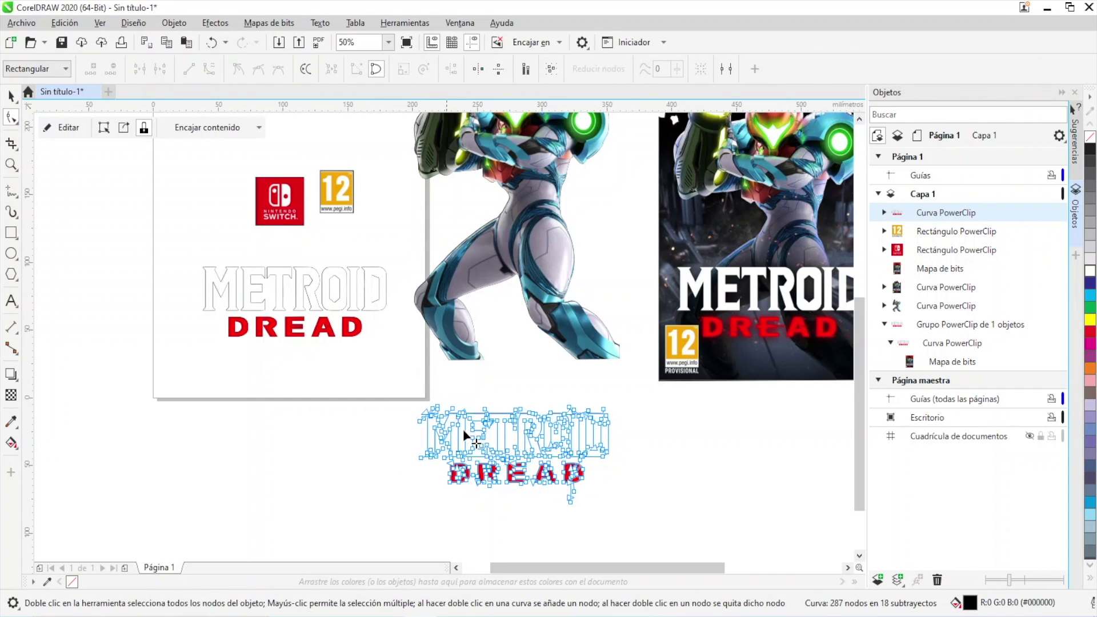
pyautogui.scroll(2, 464, 434)
pyautogui.moveTo(354, 349); pyautogui.dragTo(705, 488)
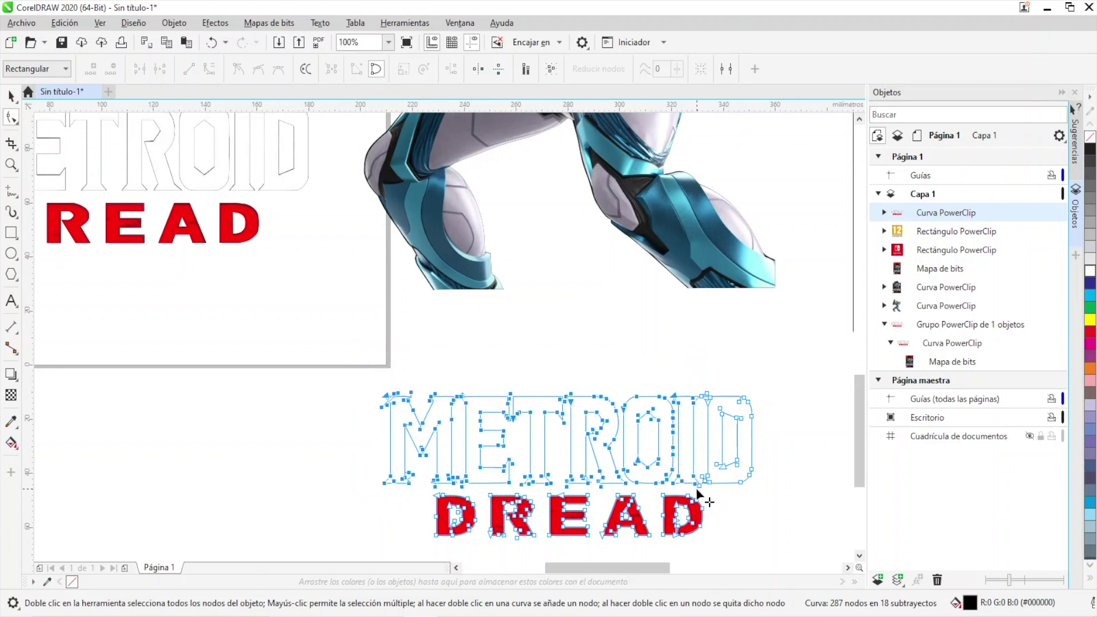
pyautogui.press('Delete')
pyautogui.scroll(5, 692, 437)
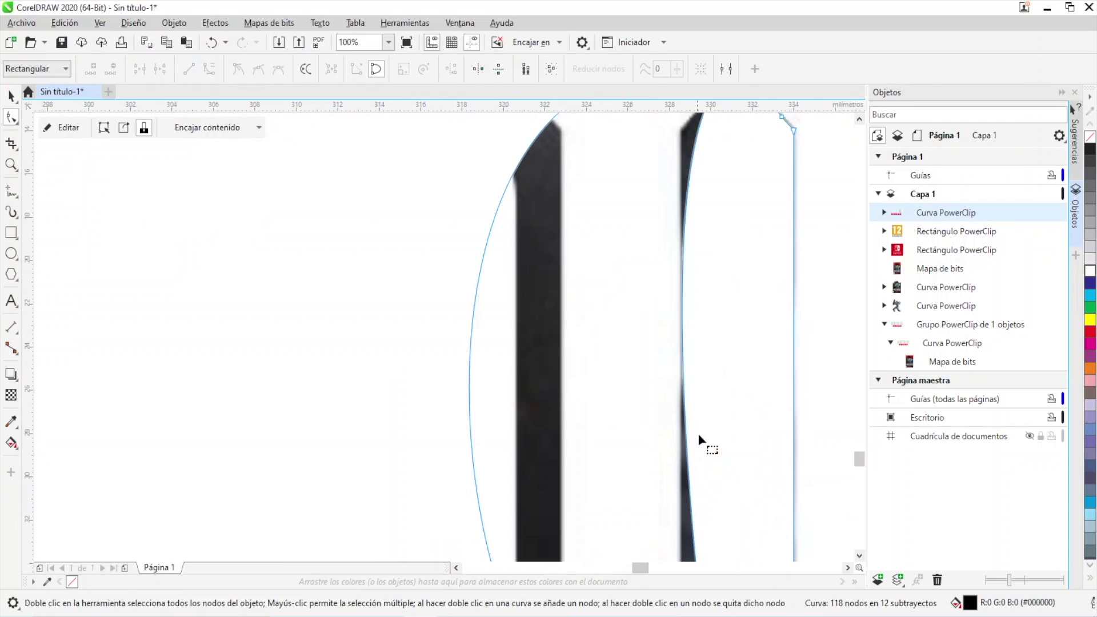
pyautogui.scroll(-4, 657, 379)
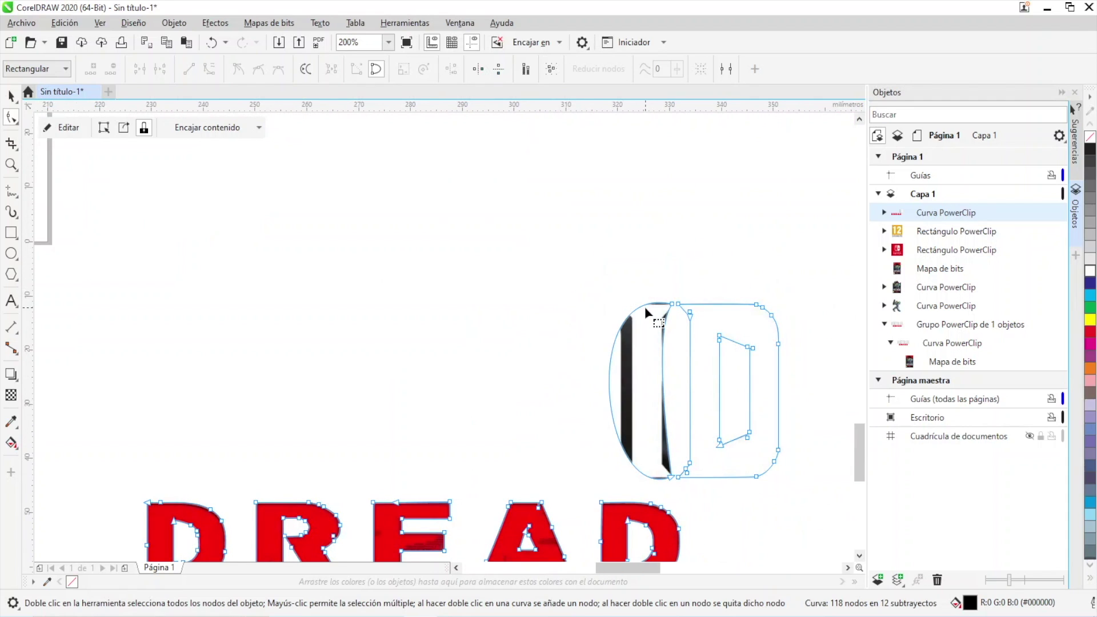
pyautogui.moveTo(644, 303); pyautogui.dragTo(657, 458)
pyautogui.press('Delete')
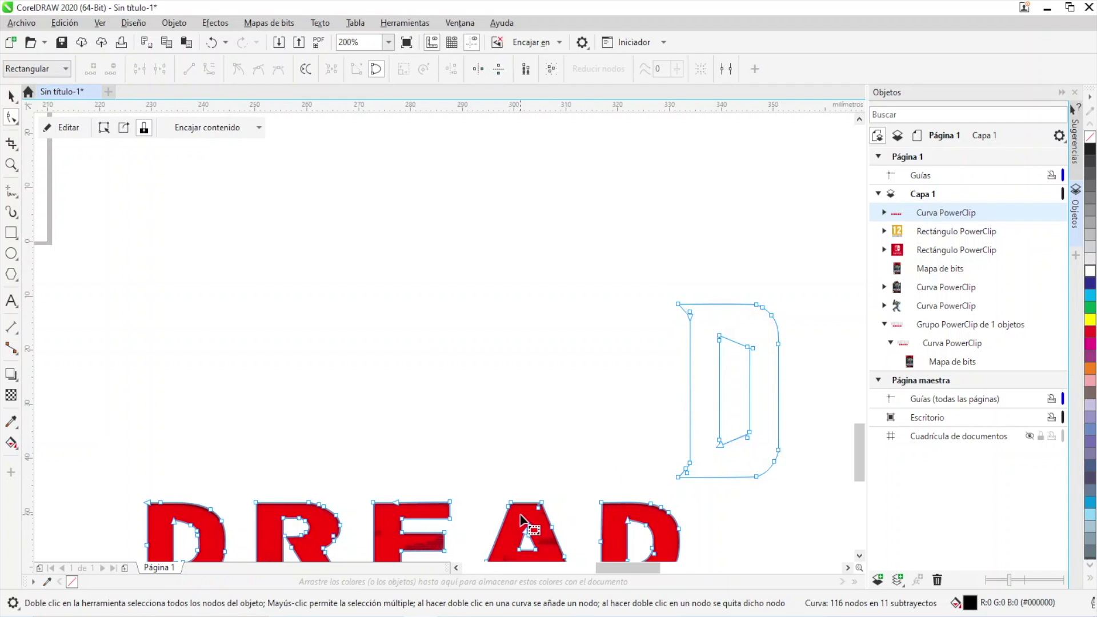
# Delete the nodes of the A and both Ds of DREAD from the copied title's clipping curve.
pyautogui.scroll(-2, 521, 519)
pyautogui.hscroll(3, 667, 358)
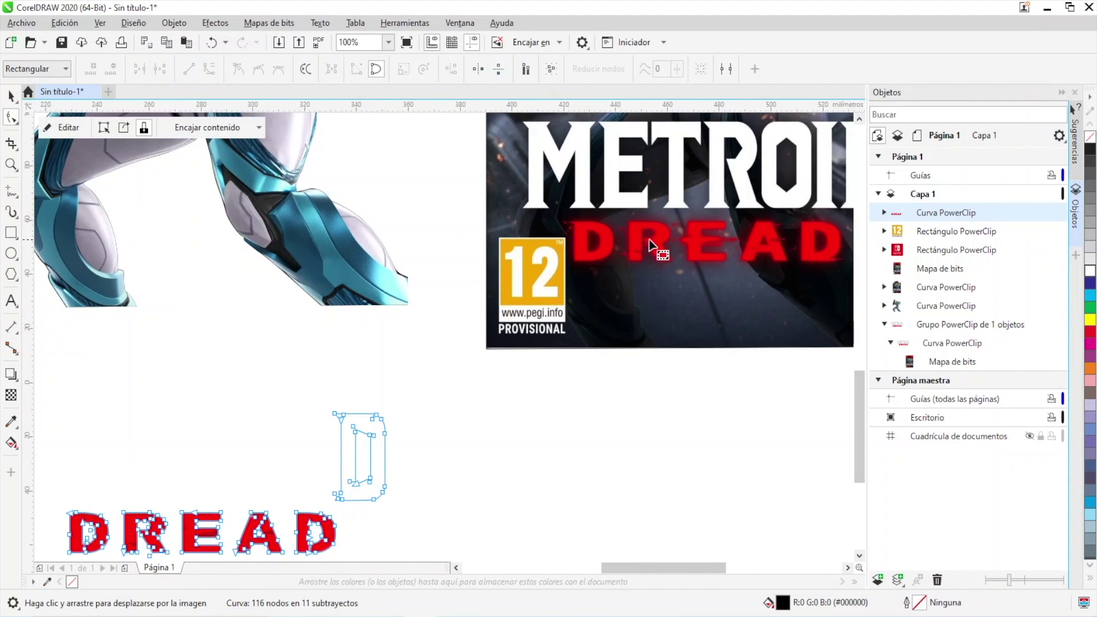
pyautogui.scroll(-3, 423, 432)
pyautogui.hscroll(-2, 423, 432)
pyautogui.moveTo(450, 403); pyautogui.dragTo(347, 340)
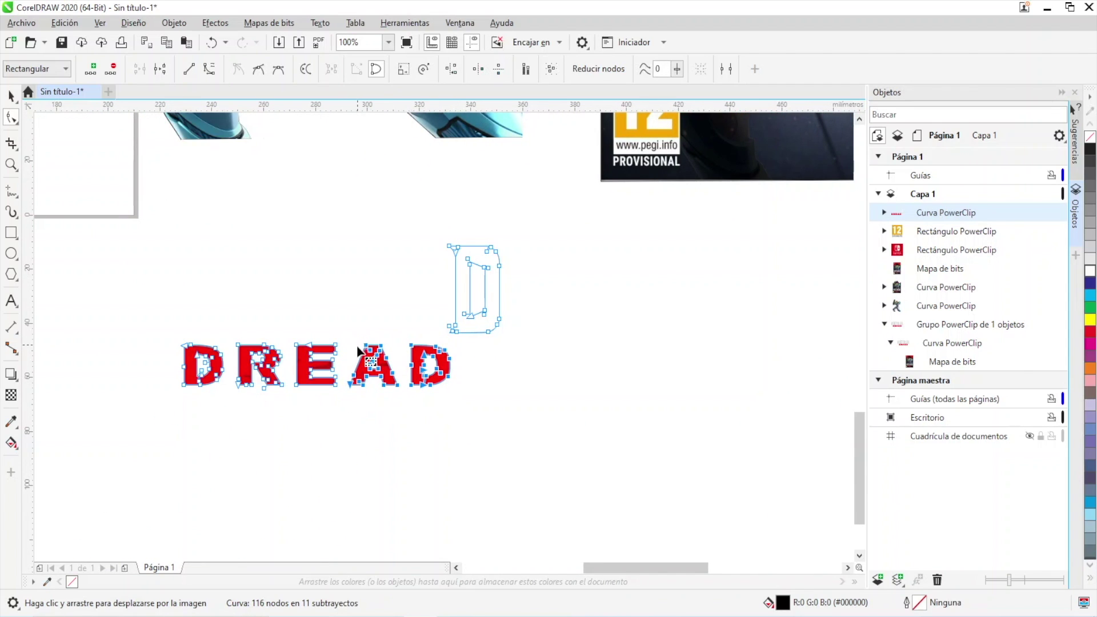
pyautogui.press('Delete')
pyautogui.moveTo(179, 424); pyautogui.dragTo(152, 423)
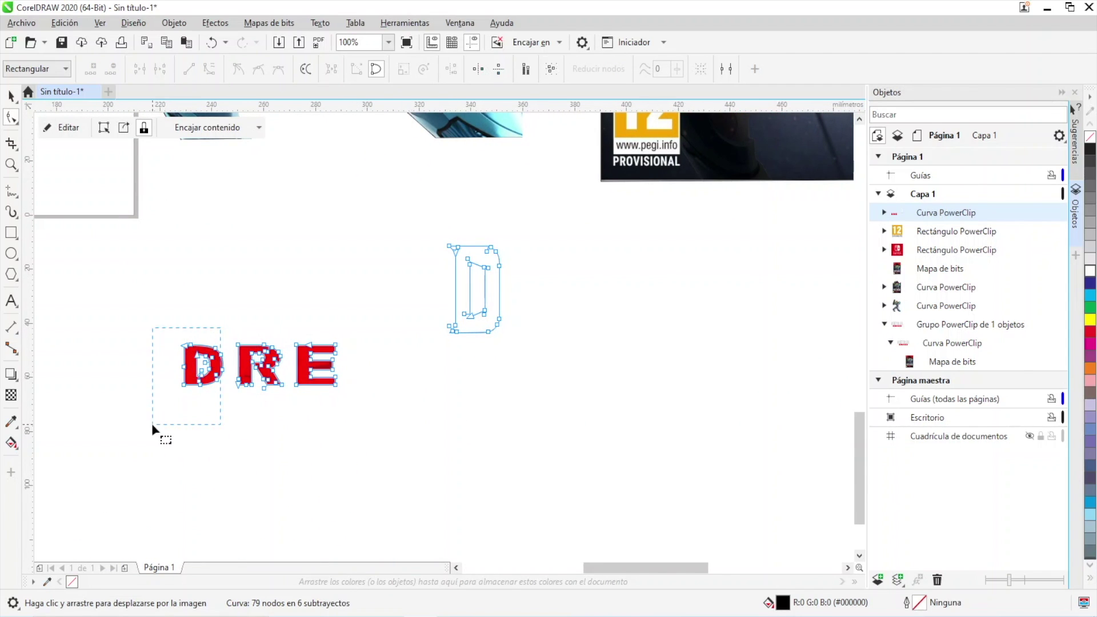
pyautogui.moveTo(163, 321); pyautogui.dragTo(221, 406)
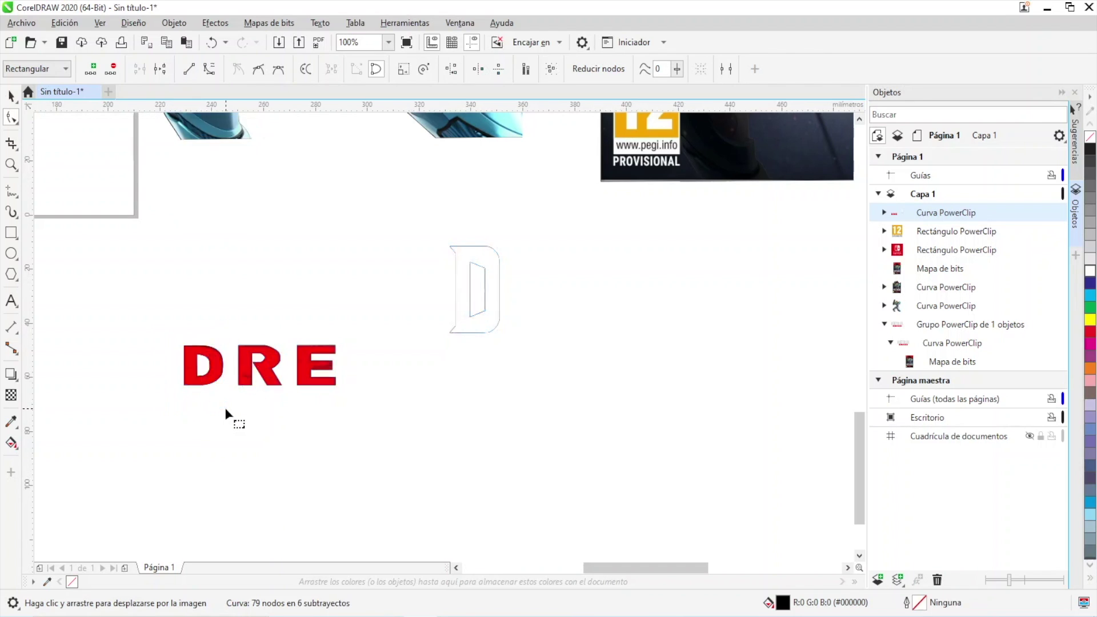
pyautogui.press('Delete')
pyautogui.scroll(-2, 225, 412)
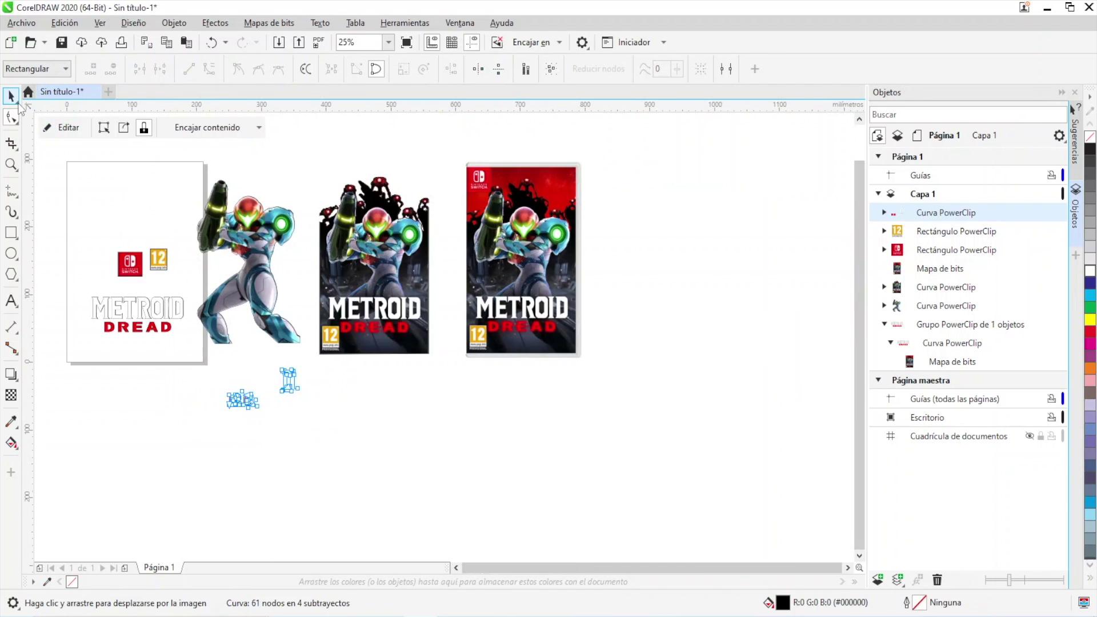
# Try to move the METROID D of the copied title toward the red R and E, and undo the change.
pyautogui.scroll(1, 271, 369)
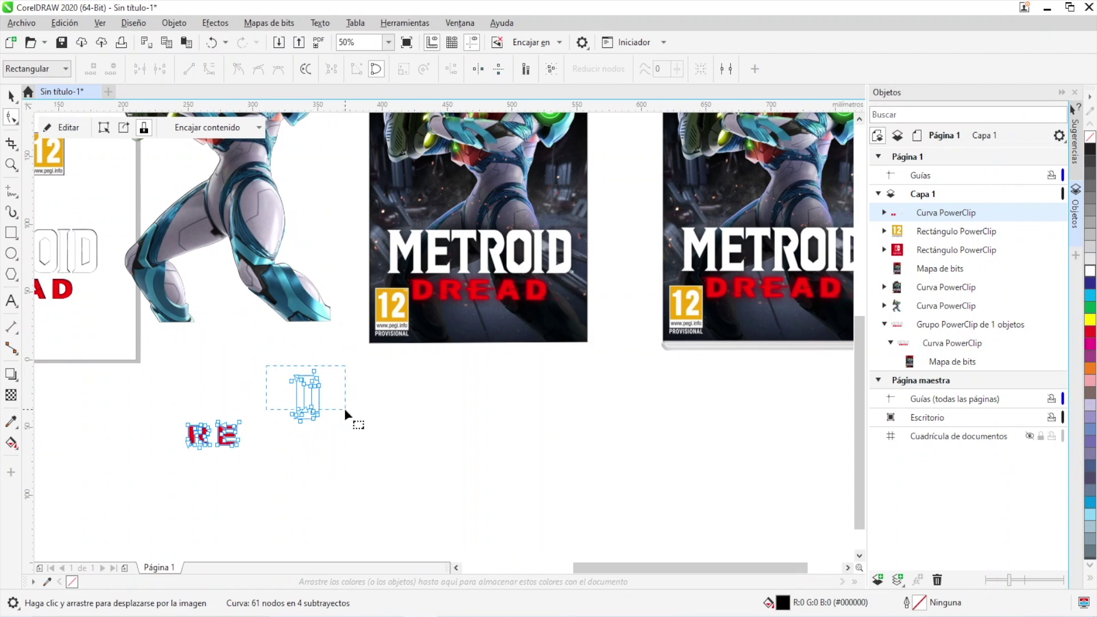
pyautogui.moveTo(346, 414); pyautogui.dragTo(346, 417)
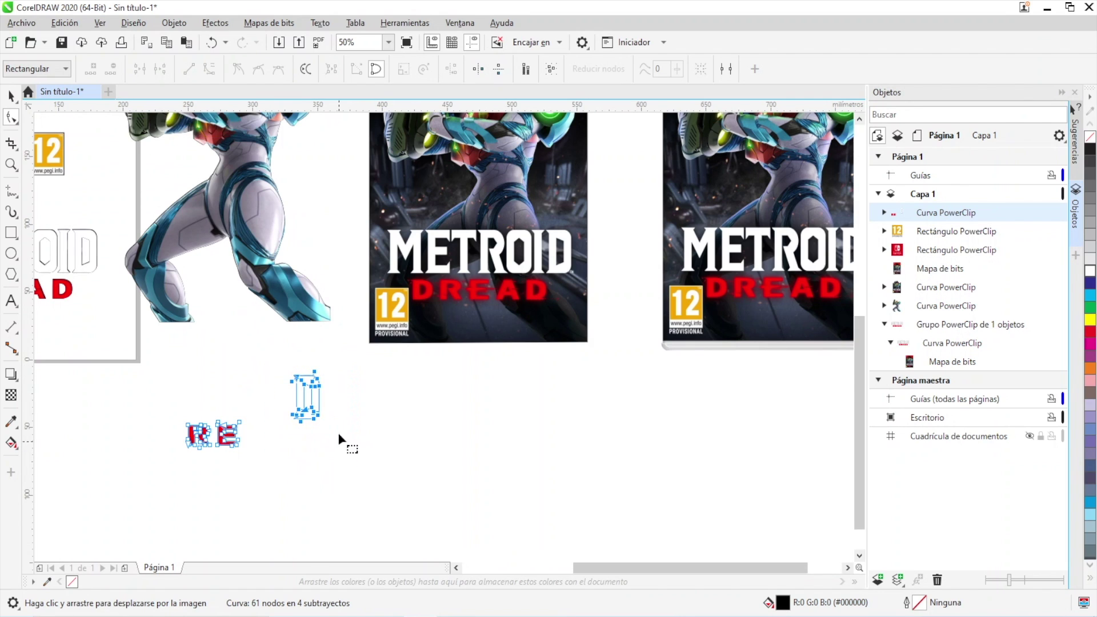
pyautogui.click(313, 398)
pyautogui.moveTo(306, 394); pyautogui.dragTo(240, 400)
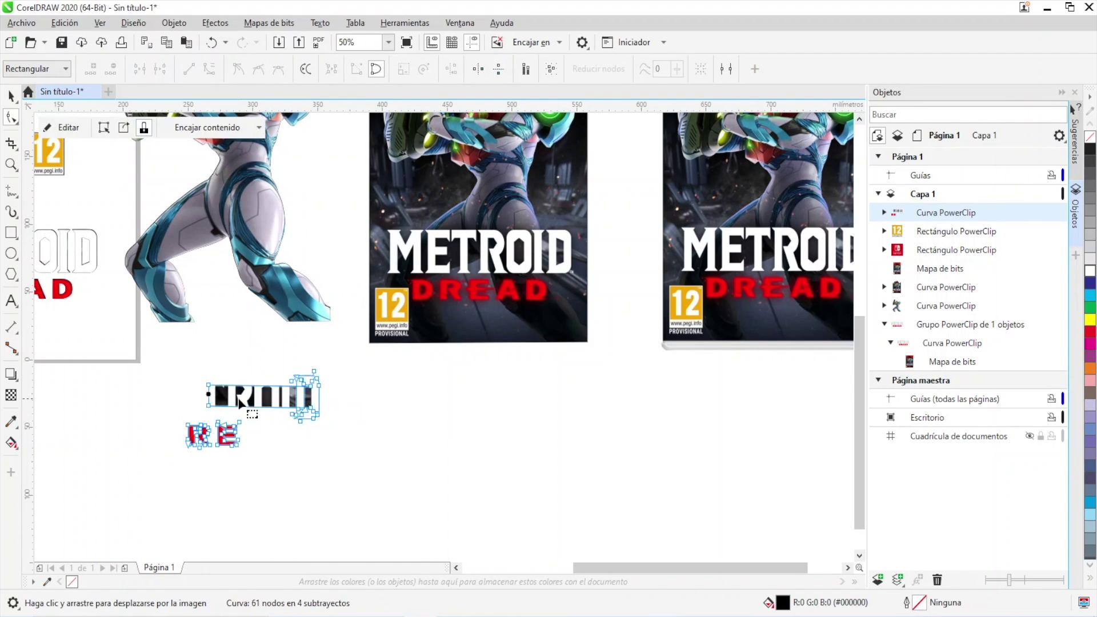
pyautogui.hotkey('ctrl', 'z')
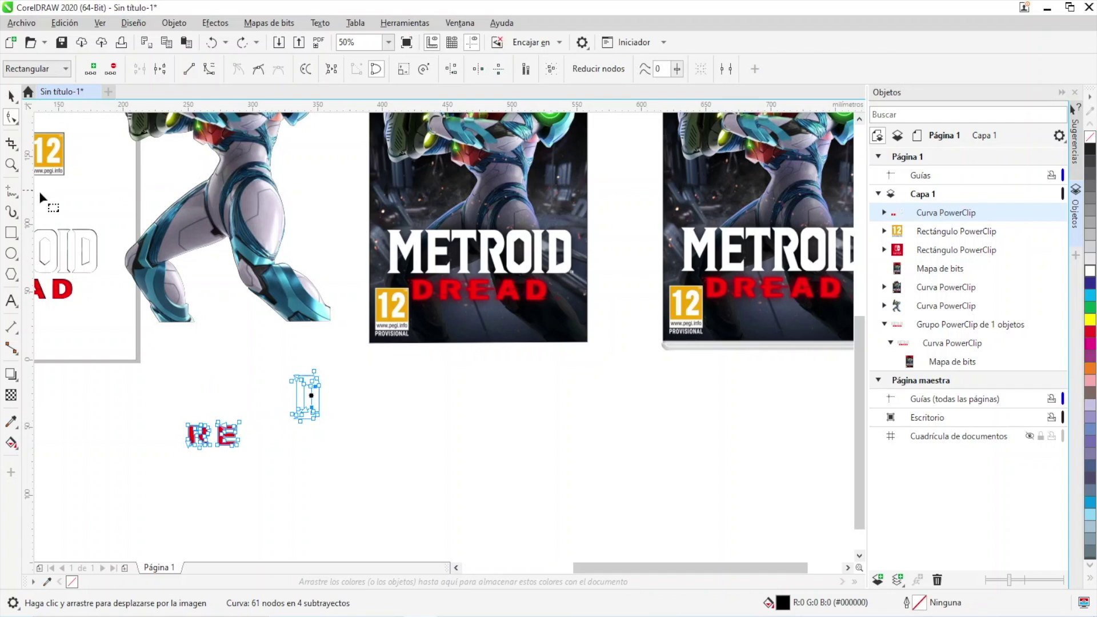
# Move the title, Switch logo and PEGI badge off the page, and place Samus on it, centred at about X 101 mm, Y 139 mm.
pyautogui.click(9, 98)
pyautogui.press('Escape')
pyautogui.scroll(-6, 229, 437)
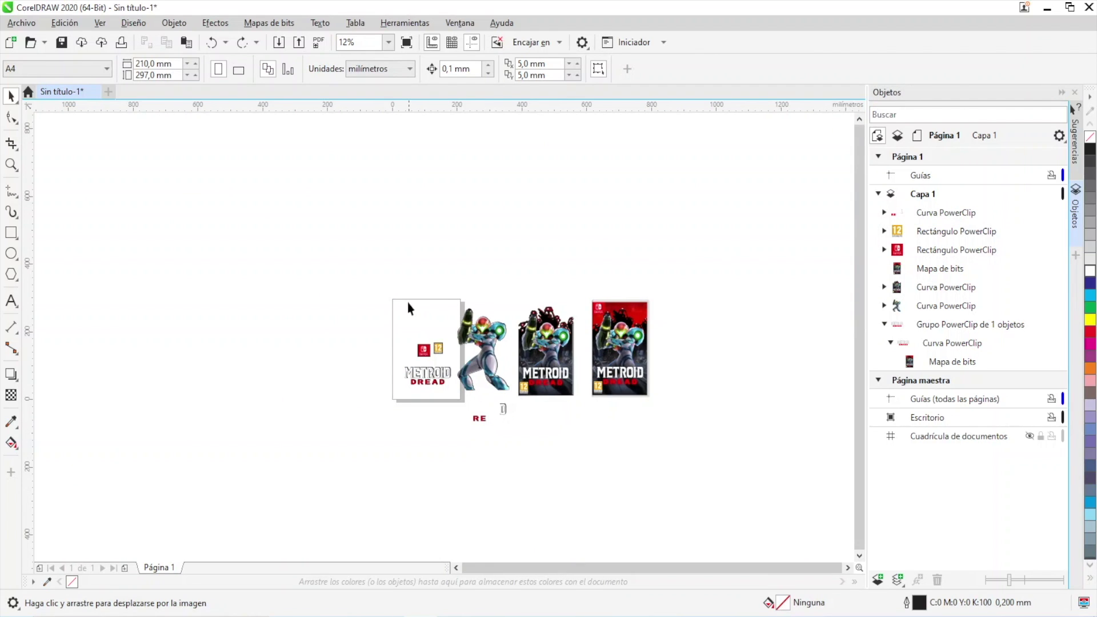
pyautogui.moveTo(482, 426); pyautogui.dragTo(482, 428)
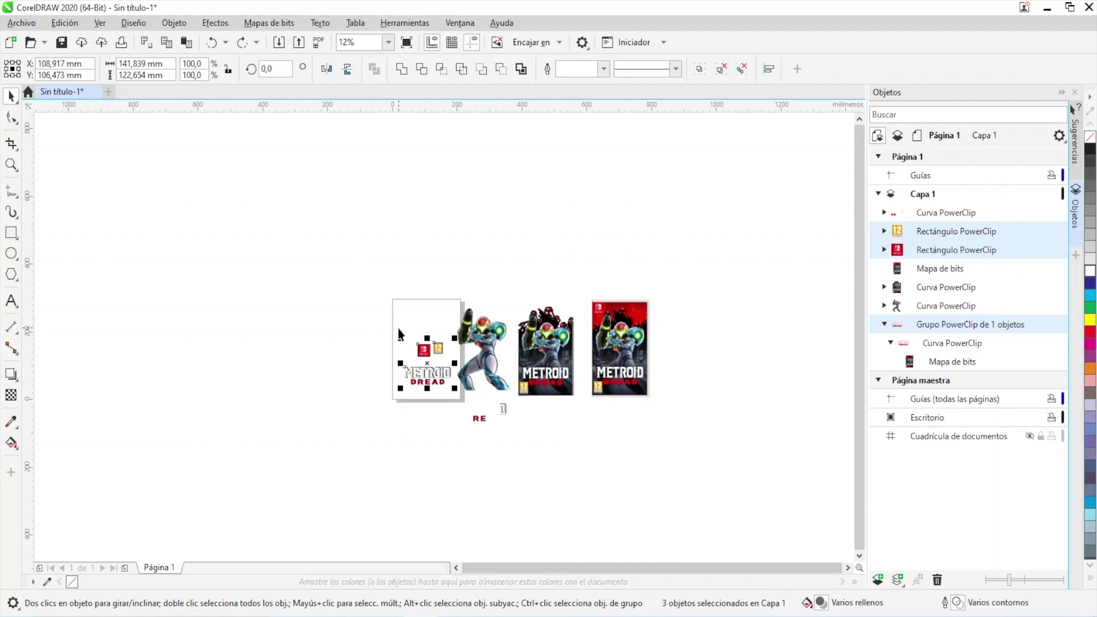
pyautogui.scroll(6, 398, 335)
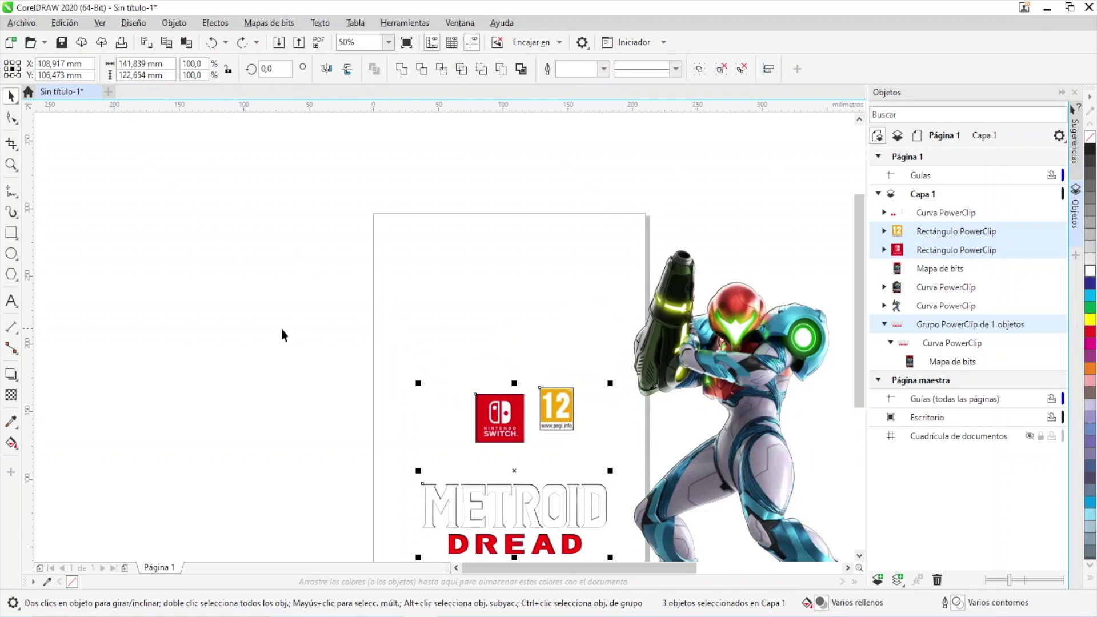
pyautogui.moveTo(284, 335); pyautogui.dragTo(641, 583)
pyautogui.moveTo(578, 469); pyautogui.dragTo(198, 375)
pyautogui.moveTo(761, 352); pyautogui.dragTo(524, 371)
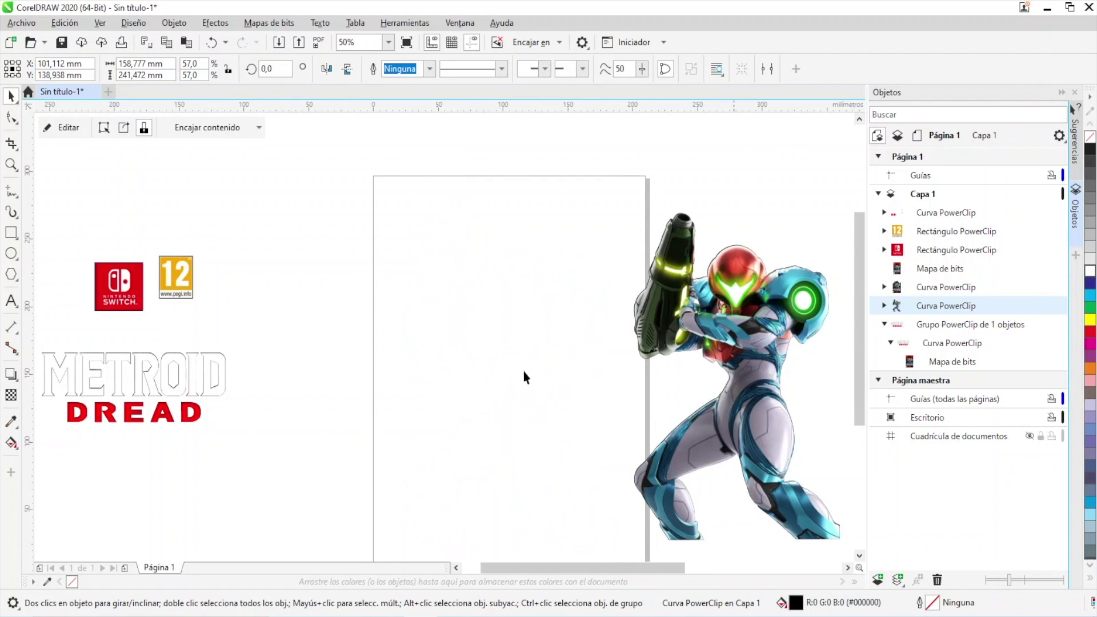
pyautogui.scroll(-3, 520, 400)
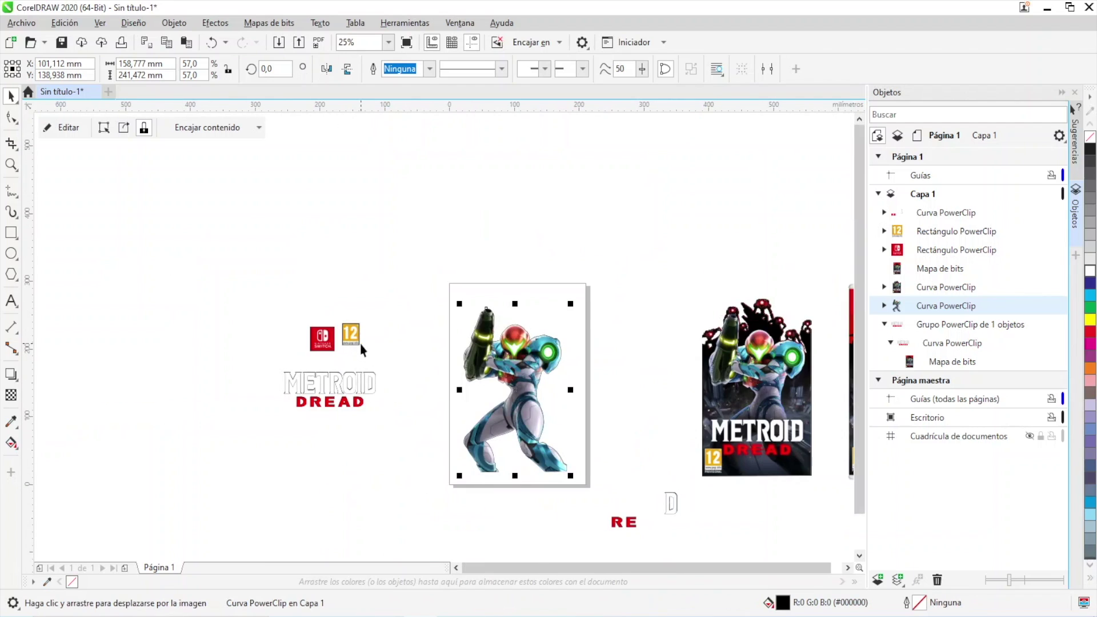
# Arrange the PEGI badge beside Samus, the Switch logo near the page's upper-right corner and the Metroid Dread title across the top of the page.
pyautogui.scroll(3, 363, 350)
pyautogui.moveTo(343, 337); pyautogui.dragTo(576, 449)
pyautogui.moveTo(280, 331); pyautogui.dragTo(767, 272)
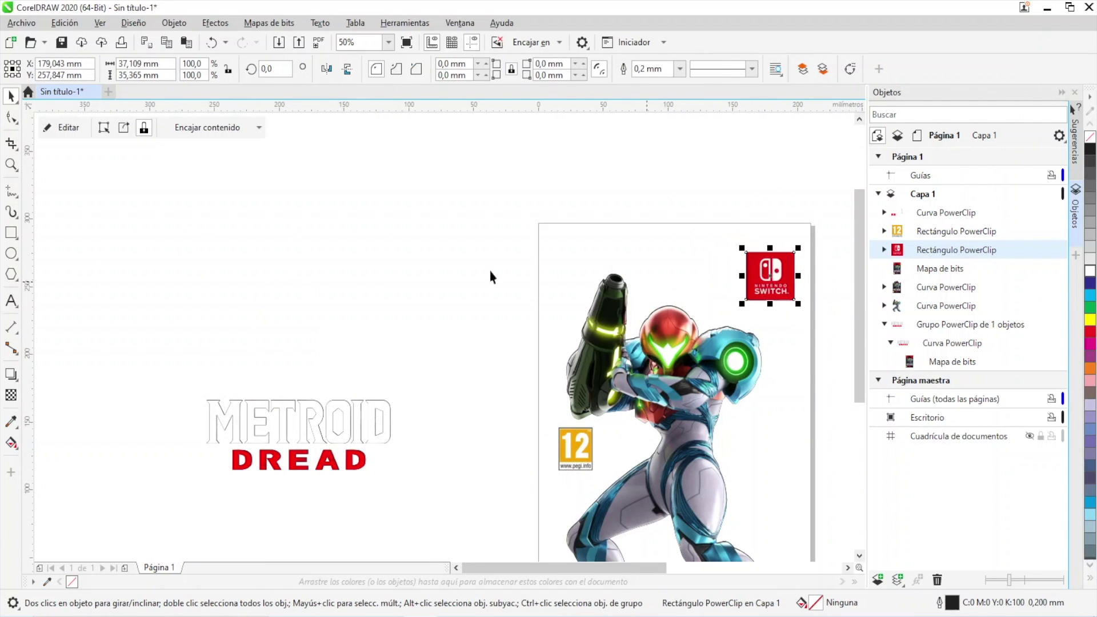
pyautogui.moveTo(320, 423); pyautogui.dragTo(678, 251)
pyautogui.scroll(-2, 687, 448)
pyautogui.scroll(2, 688, 448)
# Move Samus down the page beneath the title, centred at about X 109 mm, Y 122 mm.
pyautogui.moveTo(678, 417); pyautogui.dragTo(688, 453)
pyautogui.scroll(3, 688, 453)
pyautogui.scroll(-3, 693, 458)
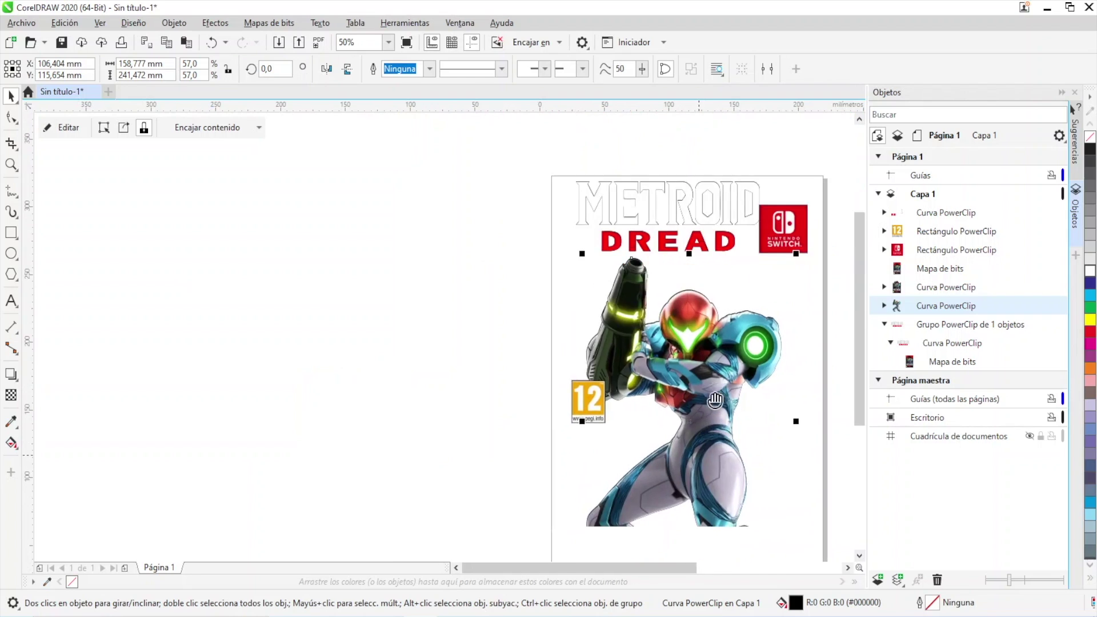
pyautogui.moveTo(749, 432); pyautogui.dragTo(744, 426)
pyautogui.scroll(-1, 704, 254)
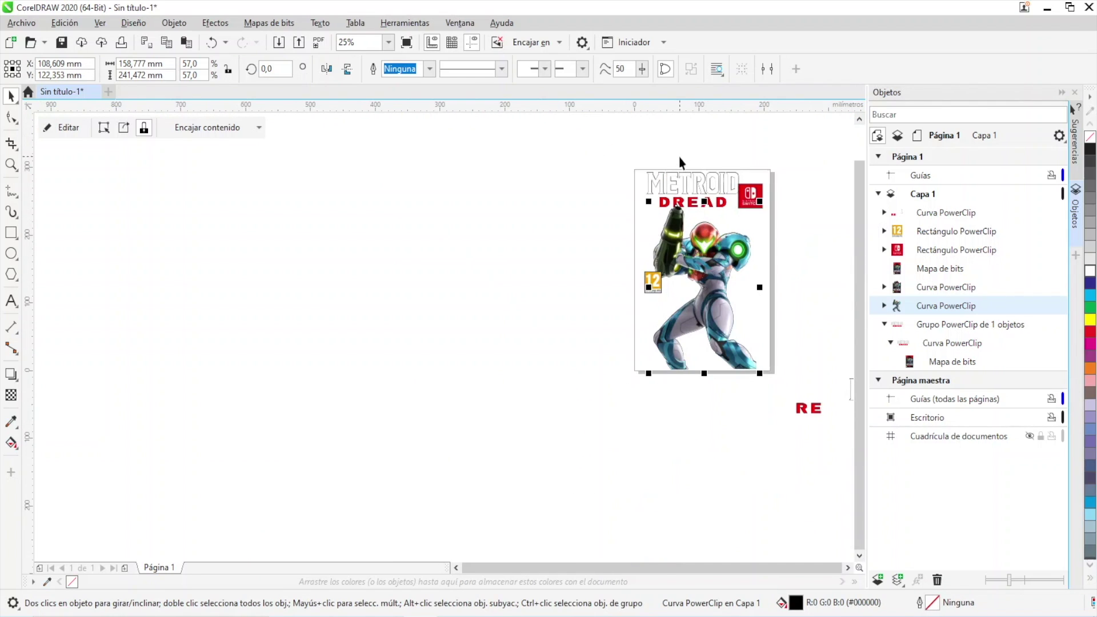
# Nudge the Metroid Dread title up to the page's upper edge, centred at about Y 270 mm.
pyautogui.scroll(1, 689, 176)
pyautogui.click(690, 177)
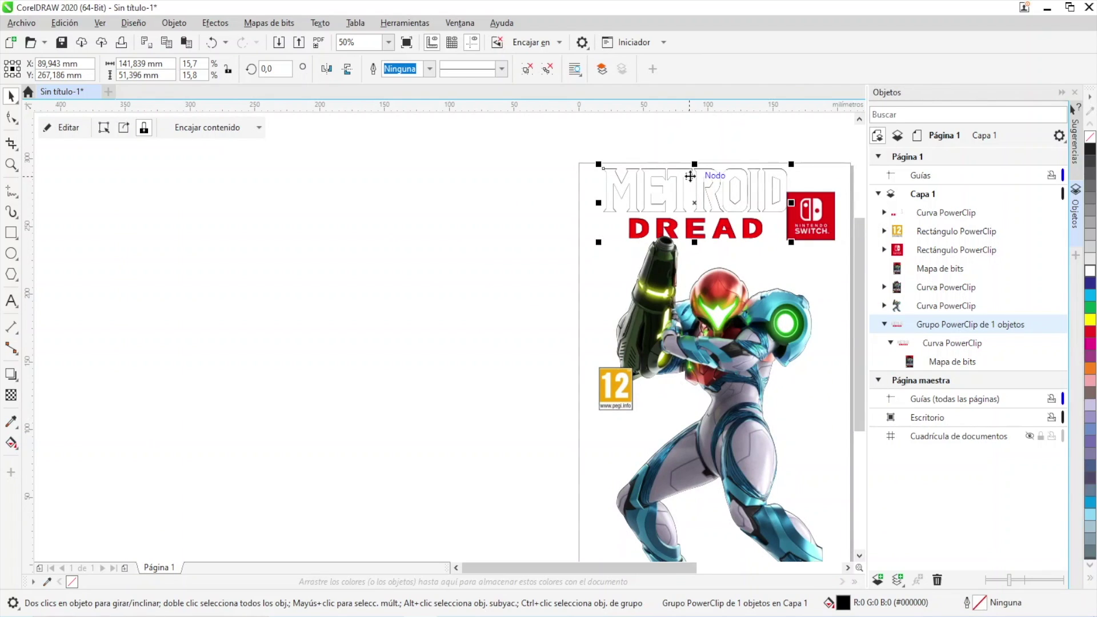
pyautogui.press('Up')
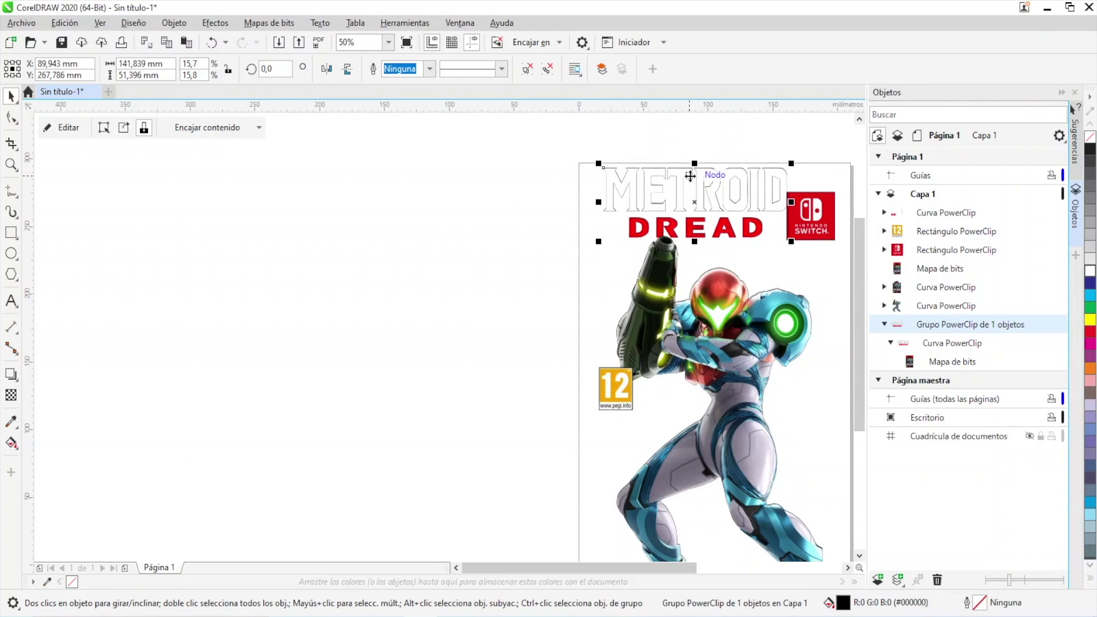
pyautogui.press('Up')
pyautogui.press('Up')
pyautogui.press('Up')
pyautogui.press('Up')
pyautogui.press('Up')
pyautogui.press('Up')
pyautogui.press('Up')
pyautogui.press('Up')
pyautogui.press('Up')
pyautogui.press('Up')
pyautogui.press('Up')
pyautogui.press('Up')
pyautogui.press('Up')
pyautogui.press('Up')
pyautogui.press('Up')
pyautogui.press('Up')
pyautogui.press('Up')
pyautogui.press('Up')
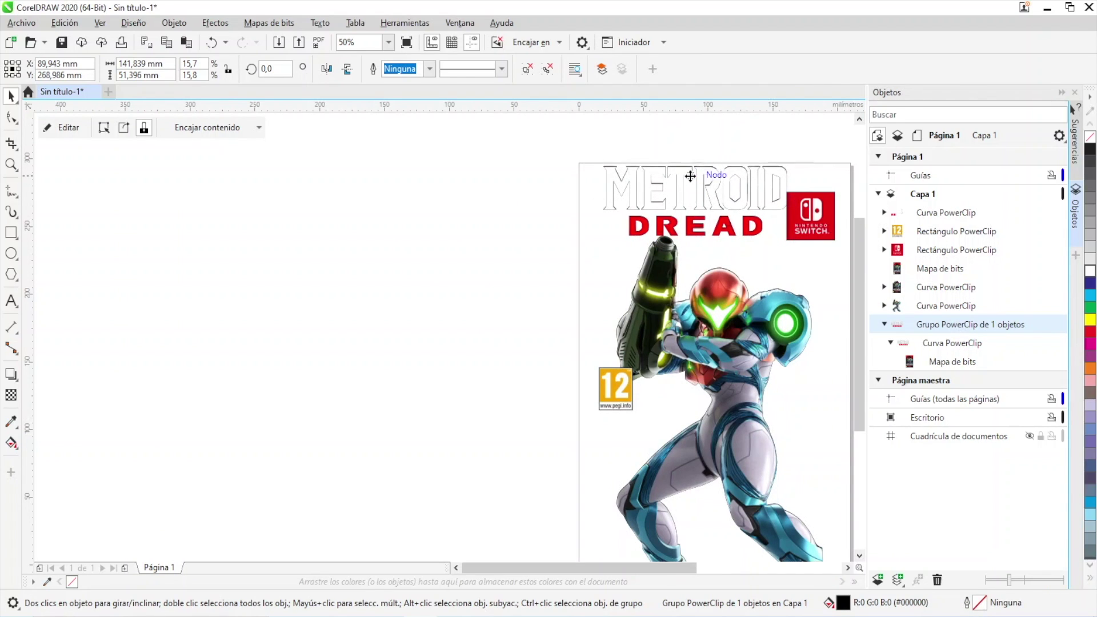
pyautogui.press('Up')
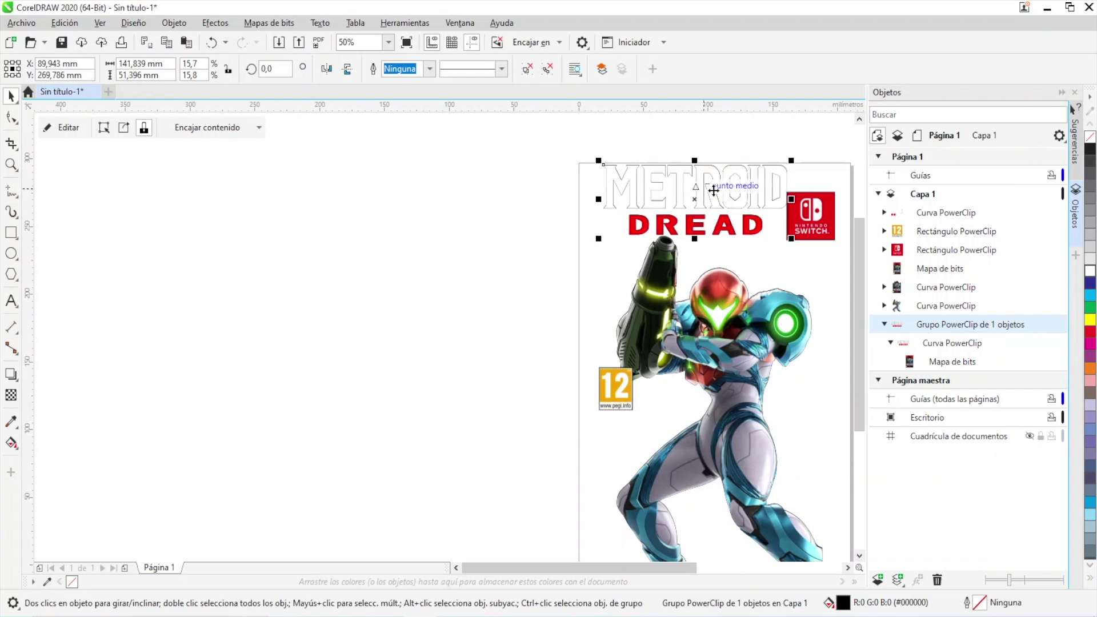
# Place the Switch logo just below the title's end and the PEGI badge on Samus's other side, at about X 175 mm, Y 123 mm.
pyautogui.click(836, 211)
pyautogui.moveTo(616, 388); pyautogui.dragTo(804, 392)
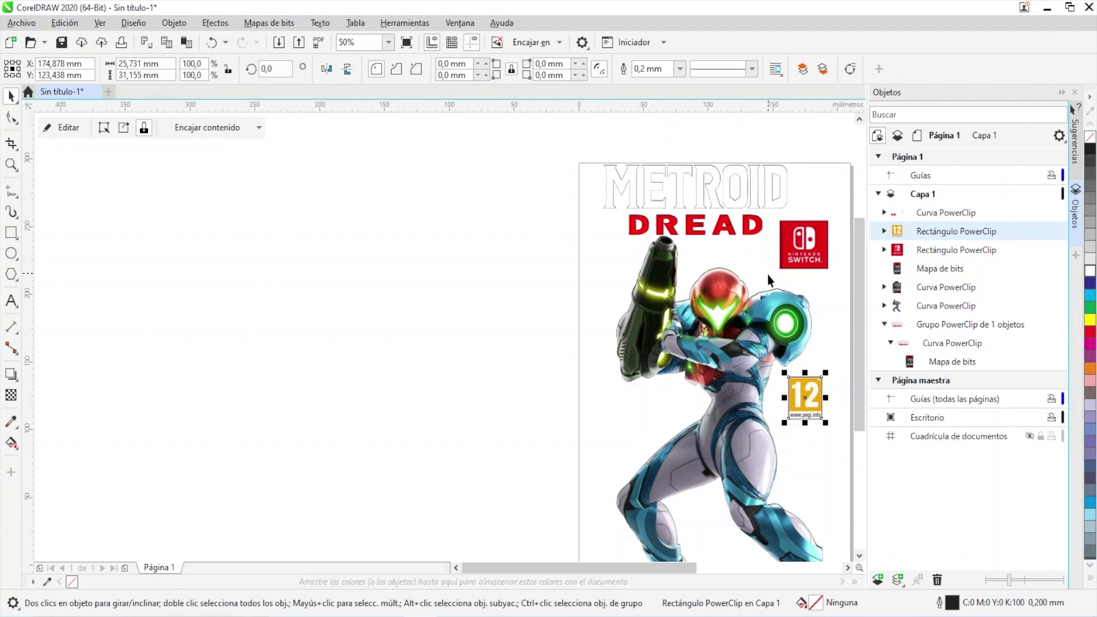
pyautogui.scroll(-3, 767, 275)
pyautogui.scroll(3, 767, 281)
pyautogui.moveTo(702, 264); pyautogui.dragTo(558, 274)
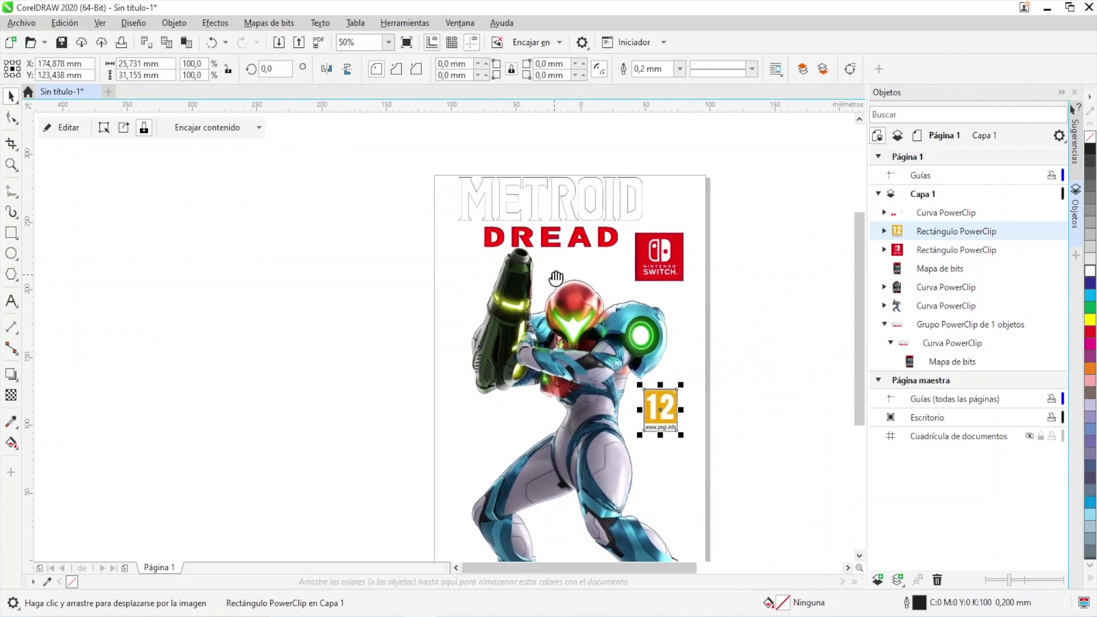
# Move the leftover RE and D letter cut-outs onto the page over Samus's legs, centred at about X 130 mm, Y 55 mm.
pyautogui.scroll(1, 561, 247)
pyautogui.click(524, 208)
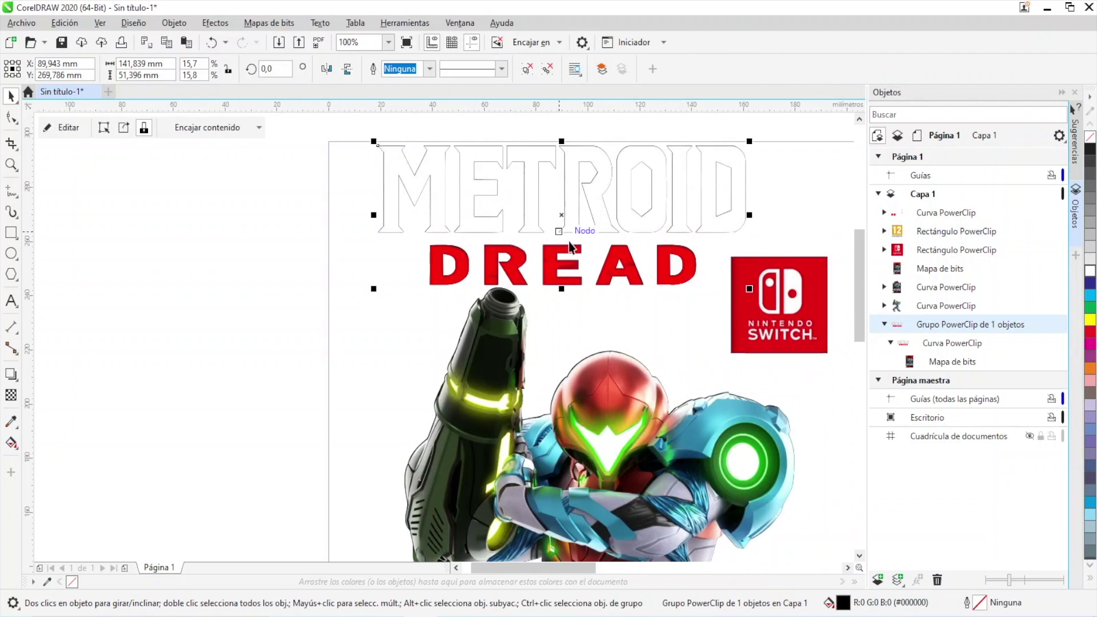
pyautogui.scroll(-1, 572, 263)
pyautogui.scroll(-1, 655, 326)
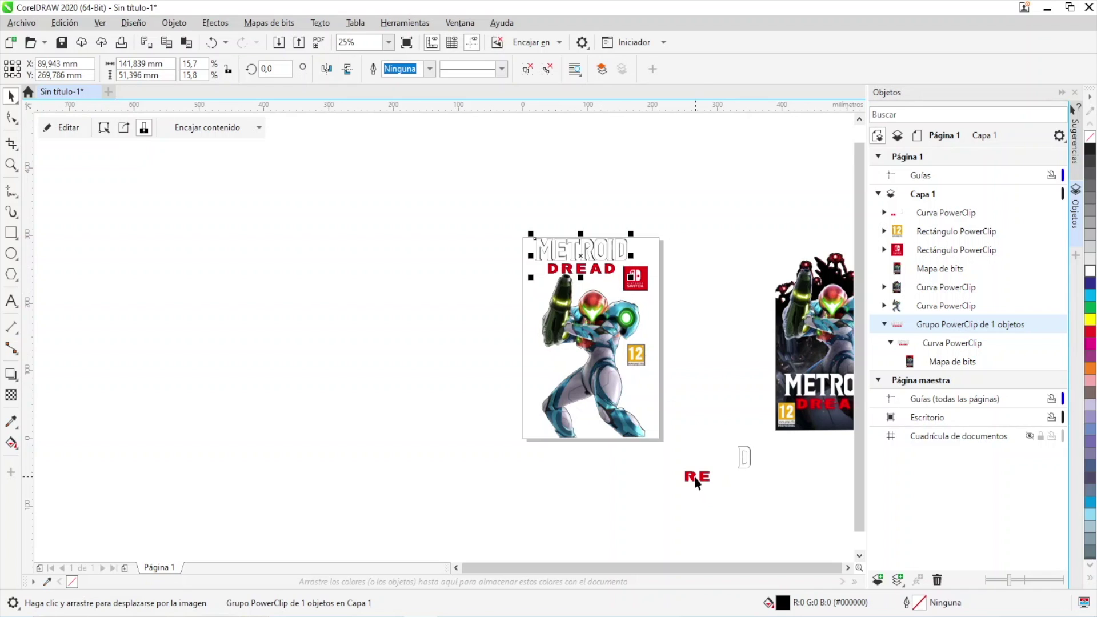
pyautogui.moveTo(695, 478); pyautogui.dragTo(588, 419)
pyautogui.scroll(2, 588, 419)
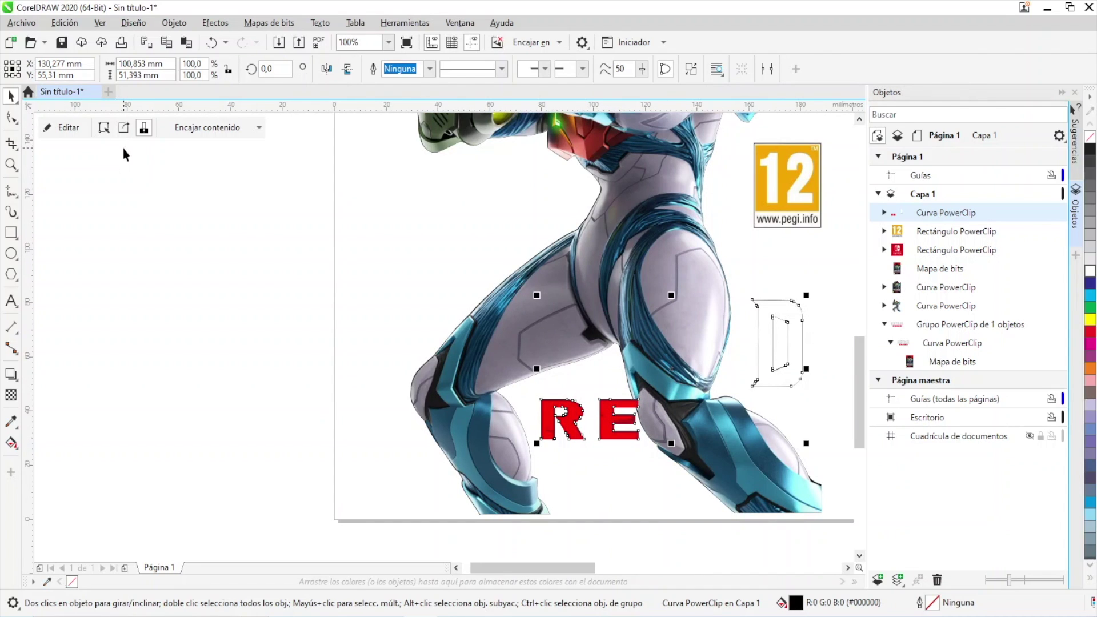
# Break the title and the leftover letters into separate pieces and arrange them around Samus, with the Switch logo below the PEGI badge.
pyautogui.hotkey('ctrl', 'z')
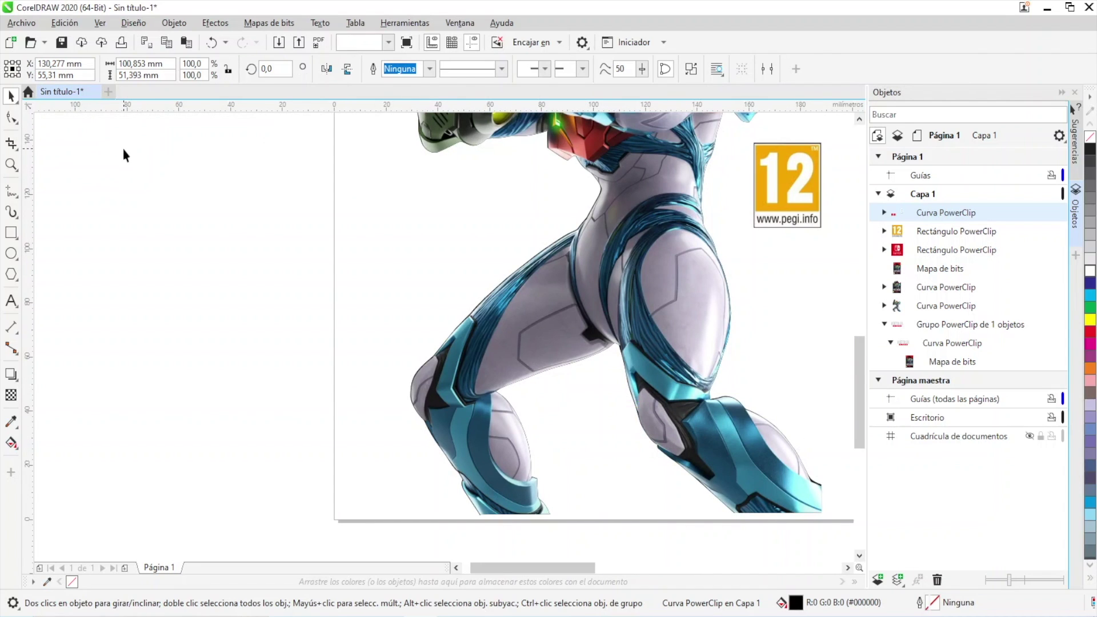
pyautogui.scroll(5, 307, 372)
pyautogui.rightClick(503, 263)
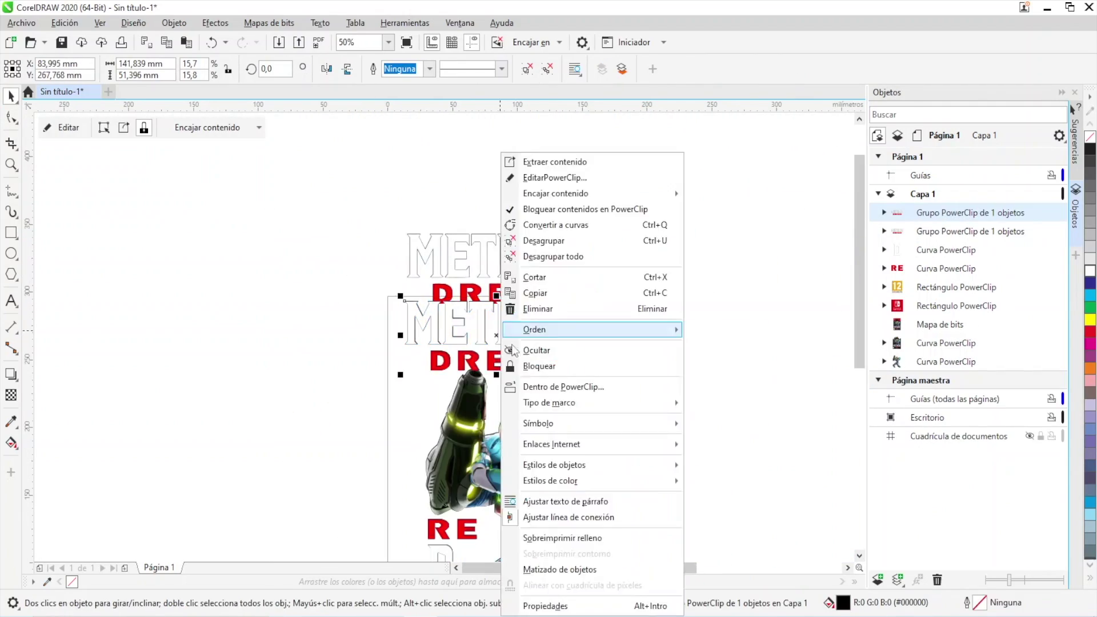
pyautogui.click(499, 285)
# Compare the clipped cover copy with the original cover bitmap and its outer edges.
pyautogui.scroll(-4, 3, 149)
pyautogui.click(379, 254)
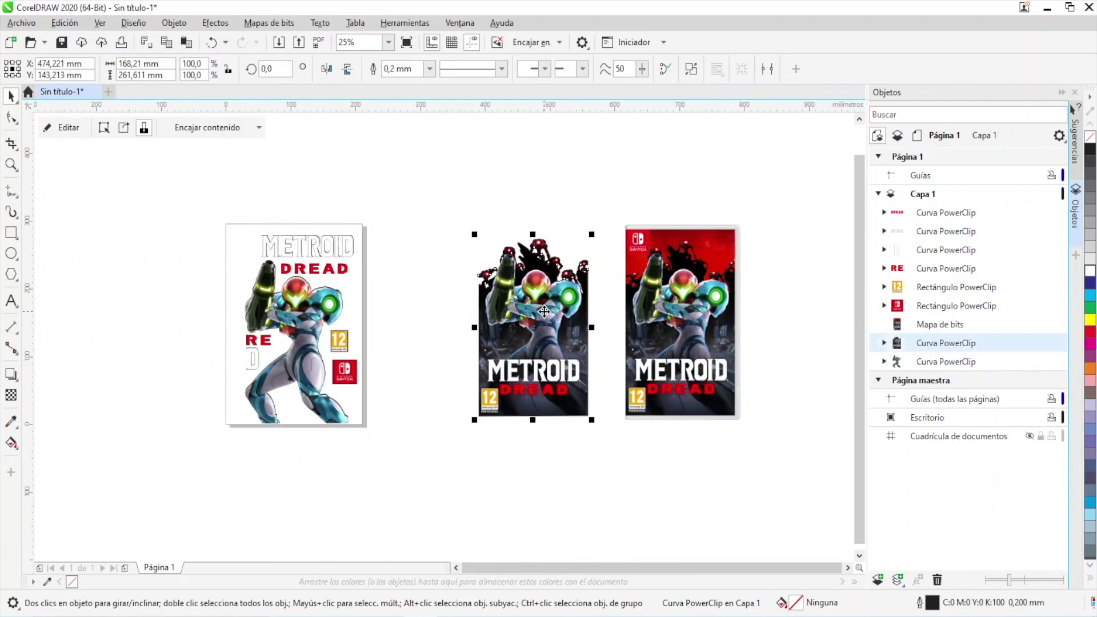
pyautogui.scroll(2, 661, 507)
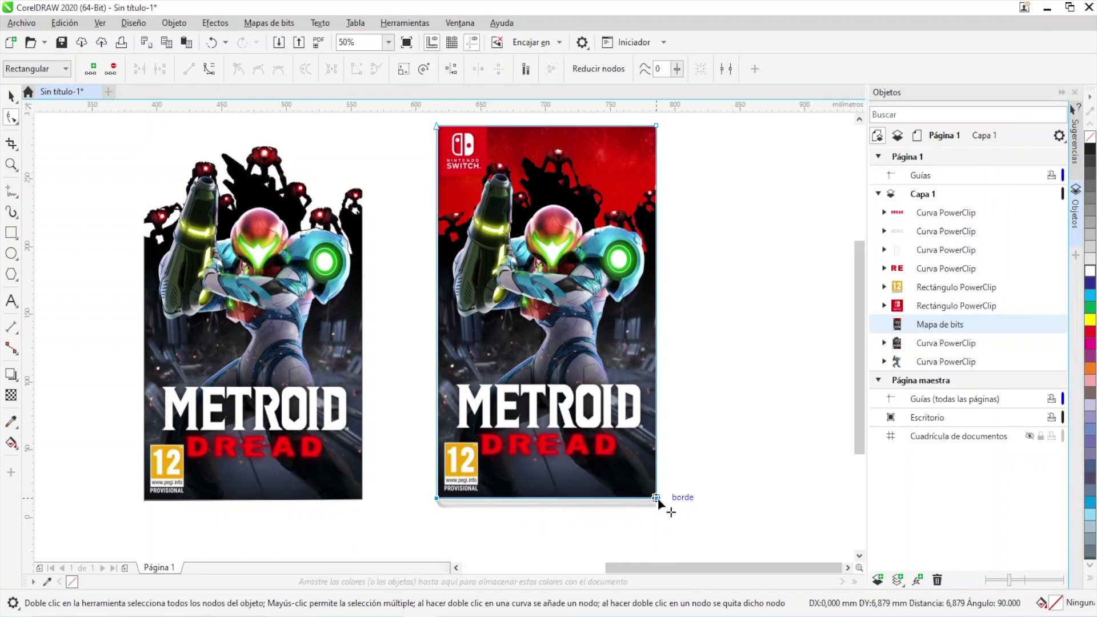
pyautogui.scroll(3, 465, 485)
pyautogui.scroll(-5, 313, 410)
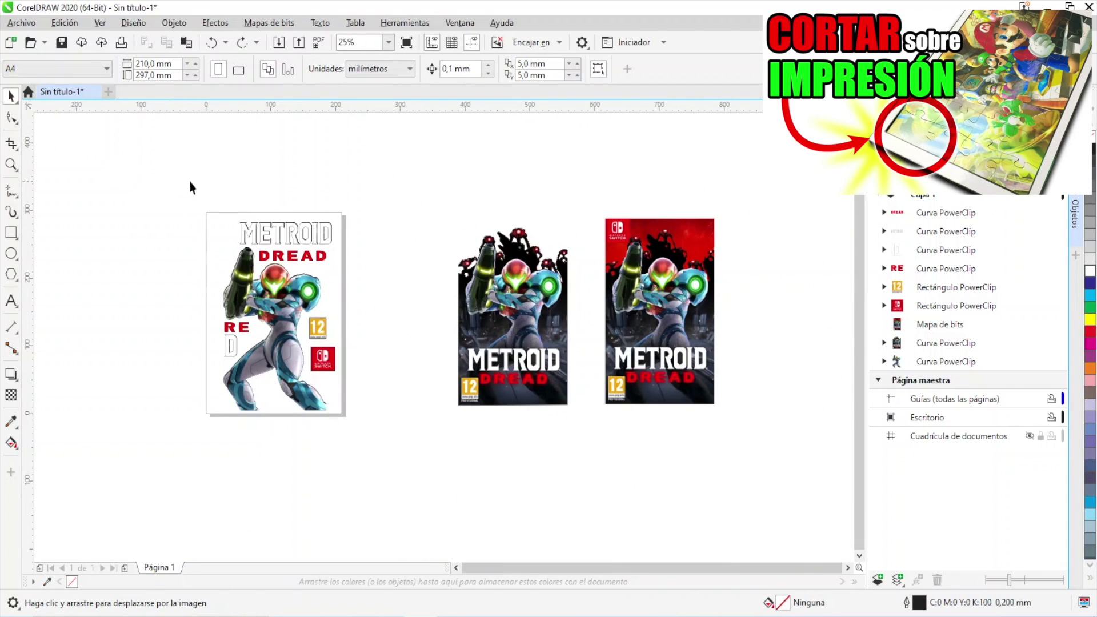
# Draw a circle about 18 mm in diameter in the page's upper-left corner, centred at about X 19 mm, Y 267 mm.
pyautogui.scroll(6, 198, 235)
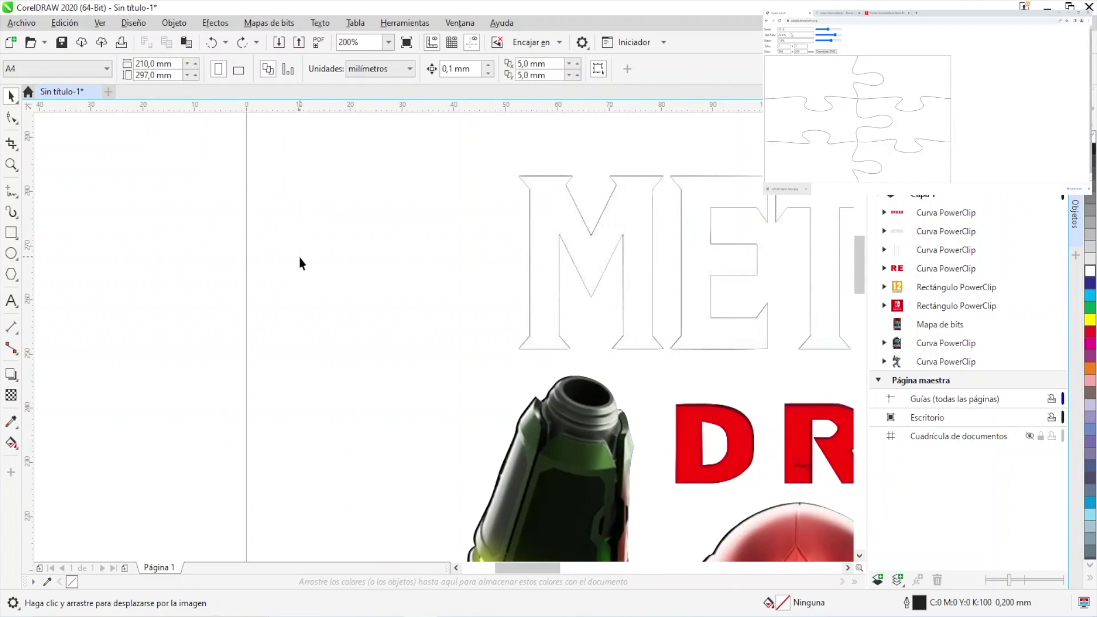
pyautogui.scroll(-2, 301, 260)
pyautogui.scroll(-4, 314, 263)
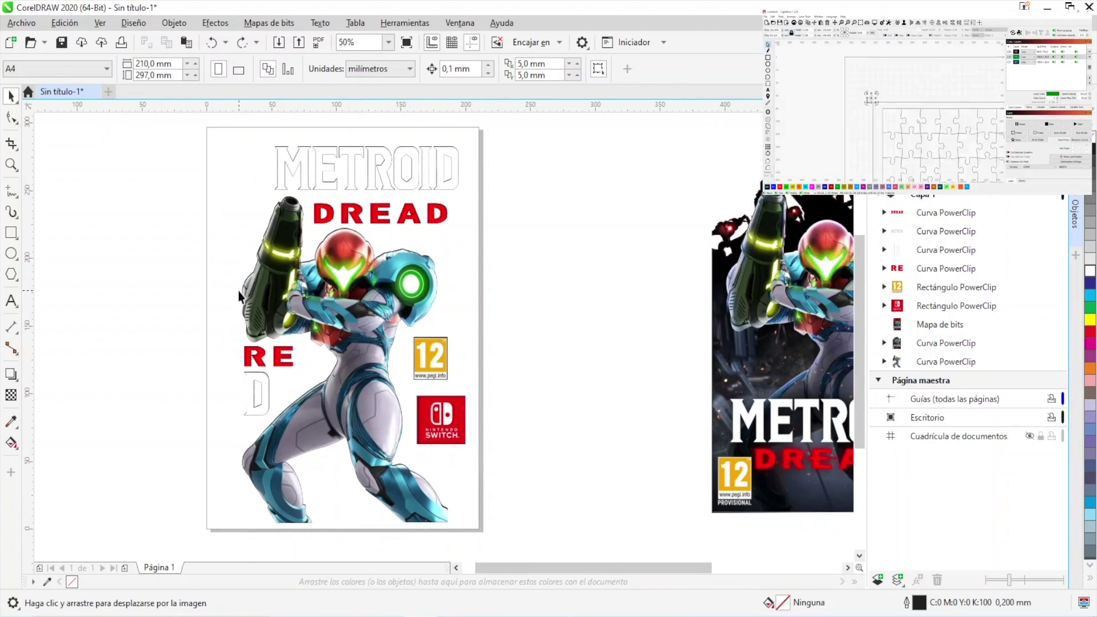
pyautogui.click(11, 253)
pyautogui.moveTo(219, 156); pyautogui.dragTo(243, 179)
pyautogui.scroll(2, 234, 168)
pyautogui.scroll(1, 234, 168)
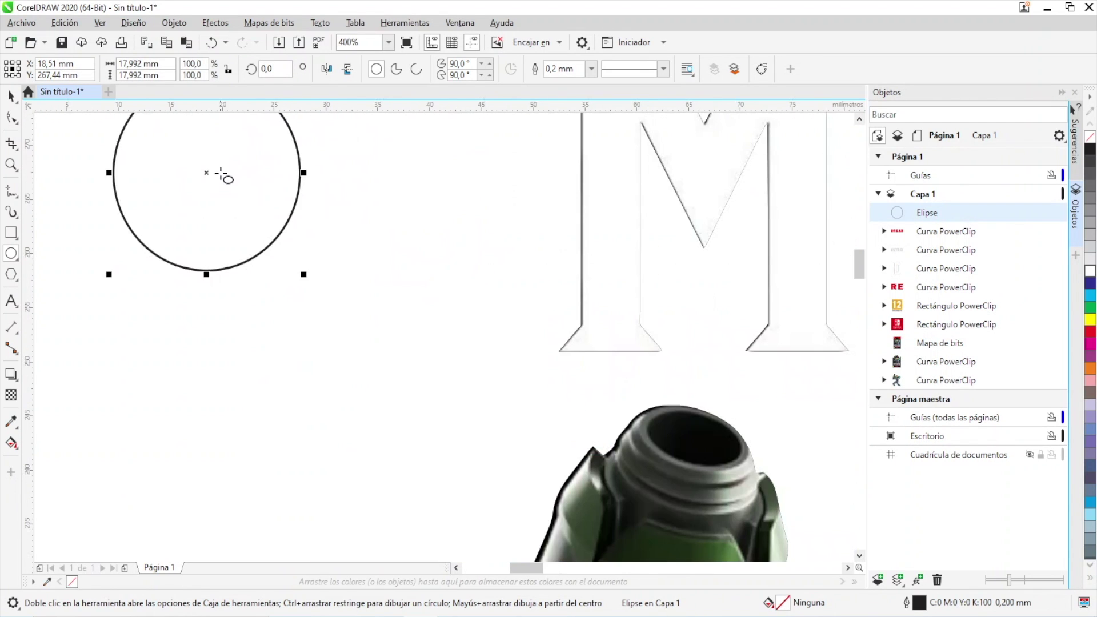
# Draw a vertical and a horizontal straight line across the circle between opposite quadrants, each about 18 mm long.
pyautogui.click(11, 193)
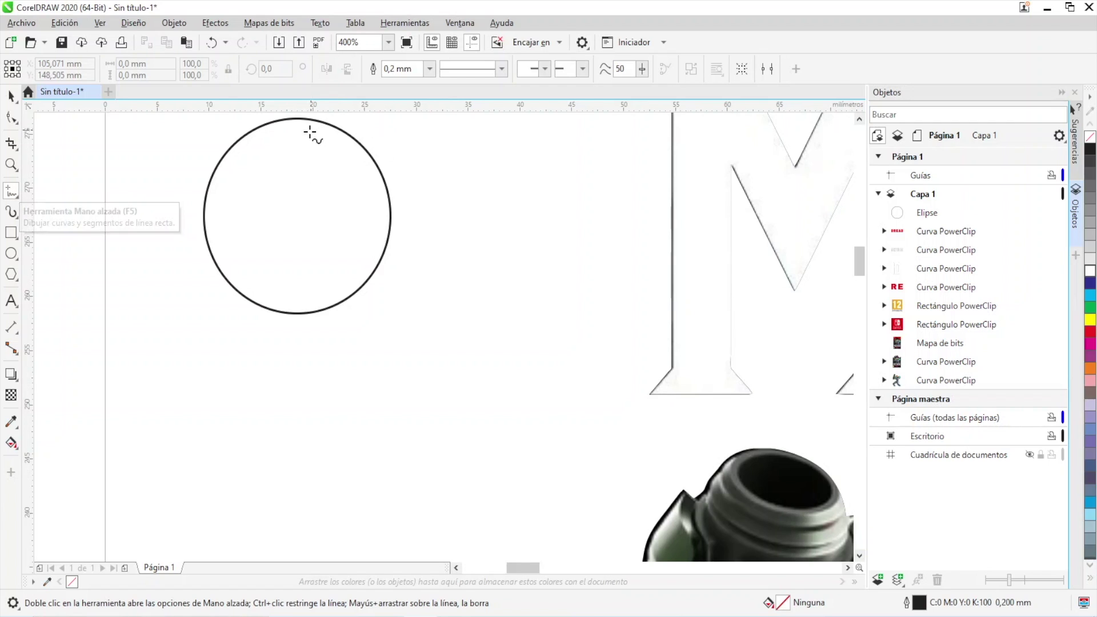
pyautogui.click(298, 118)
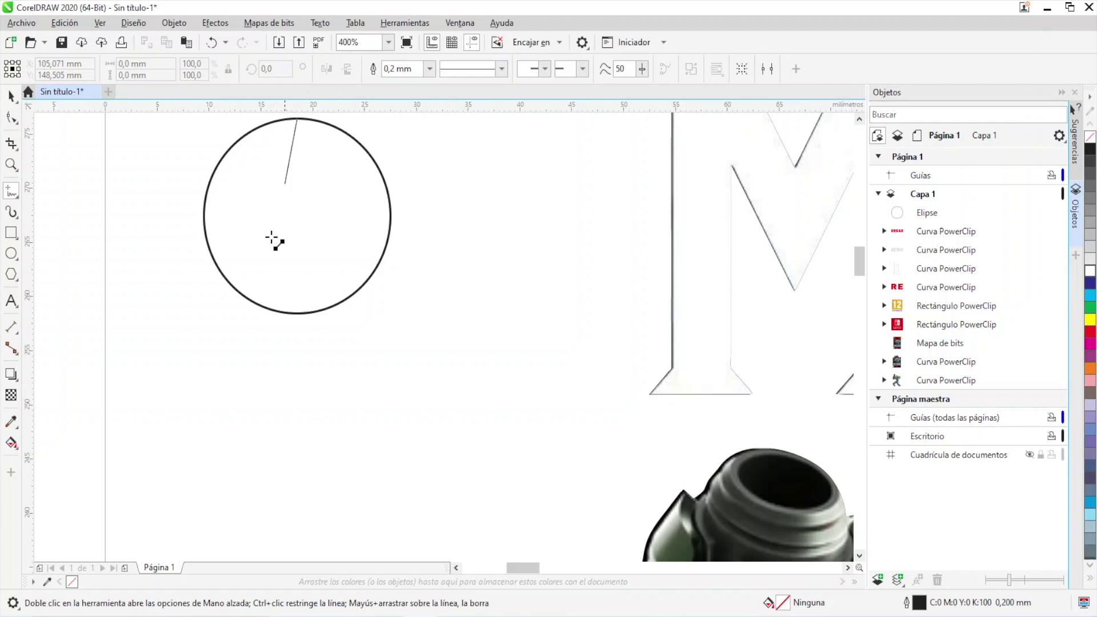
pyautogui.click(298, 314)
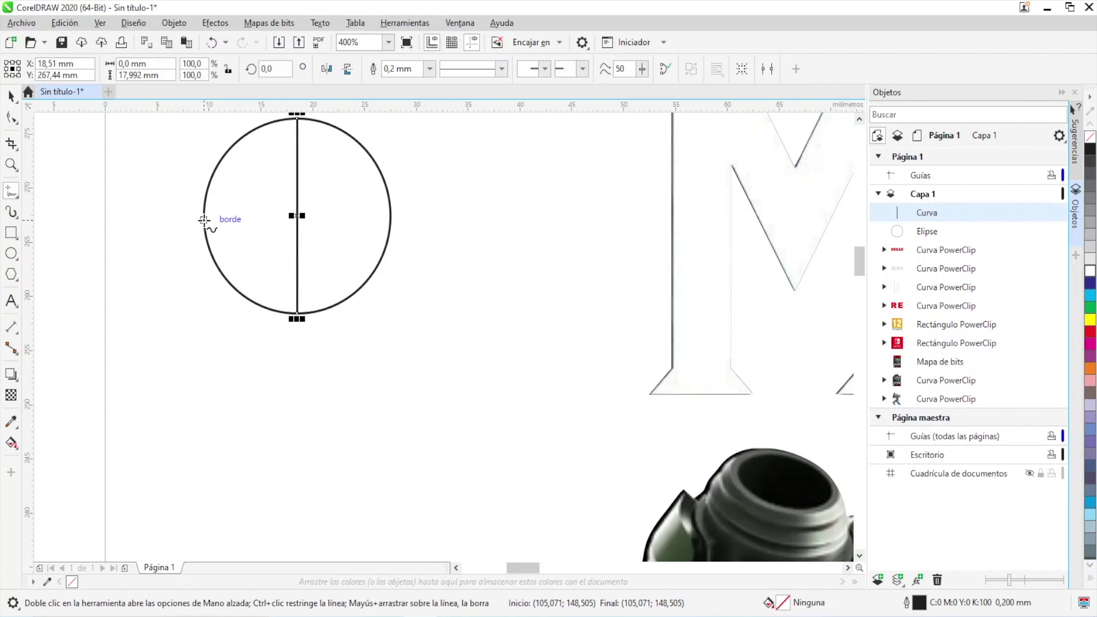
pyautogui.click(204, 215)
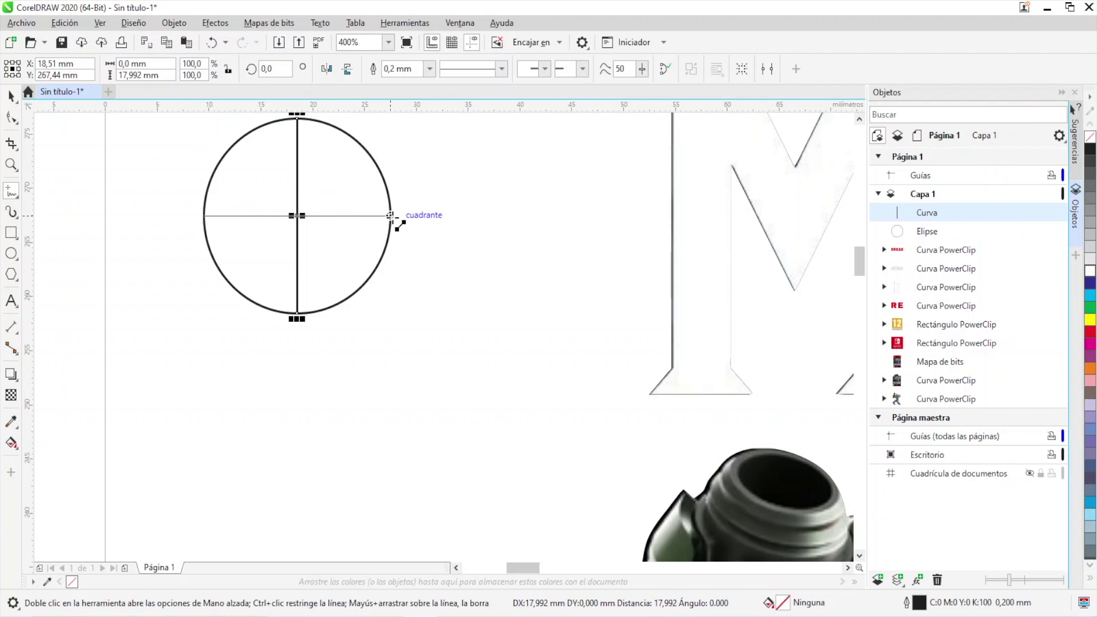
pyautogui.click(390, 215)
pyautogui.click(11, 96)
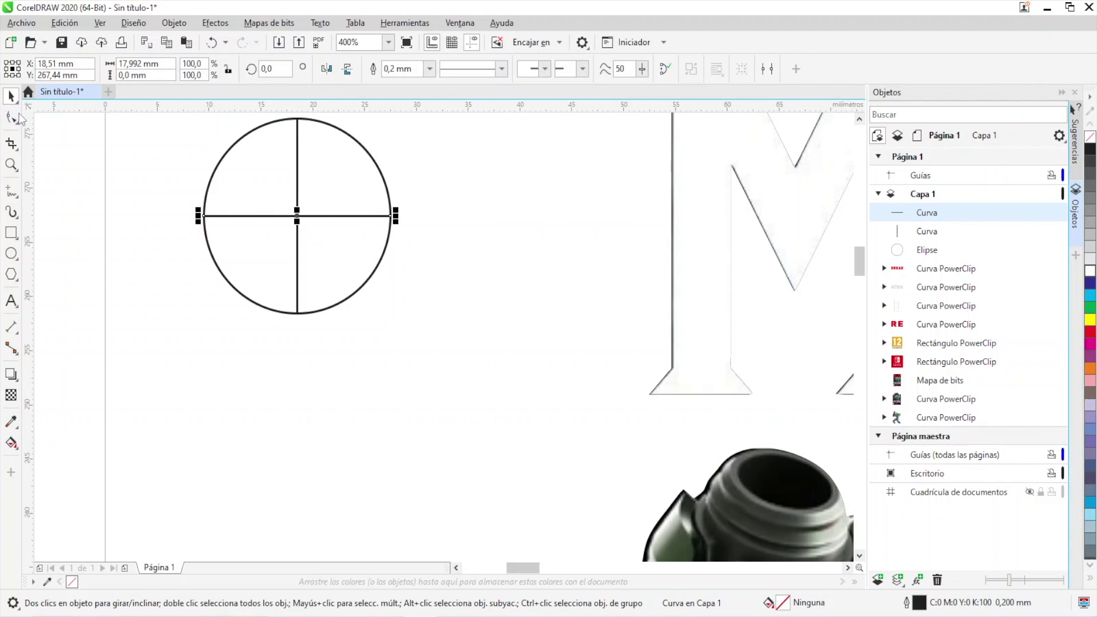
# Delete the circle around the two crossing lines.
pyautogui.scroll(-3, 127, 183)
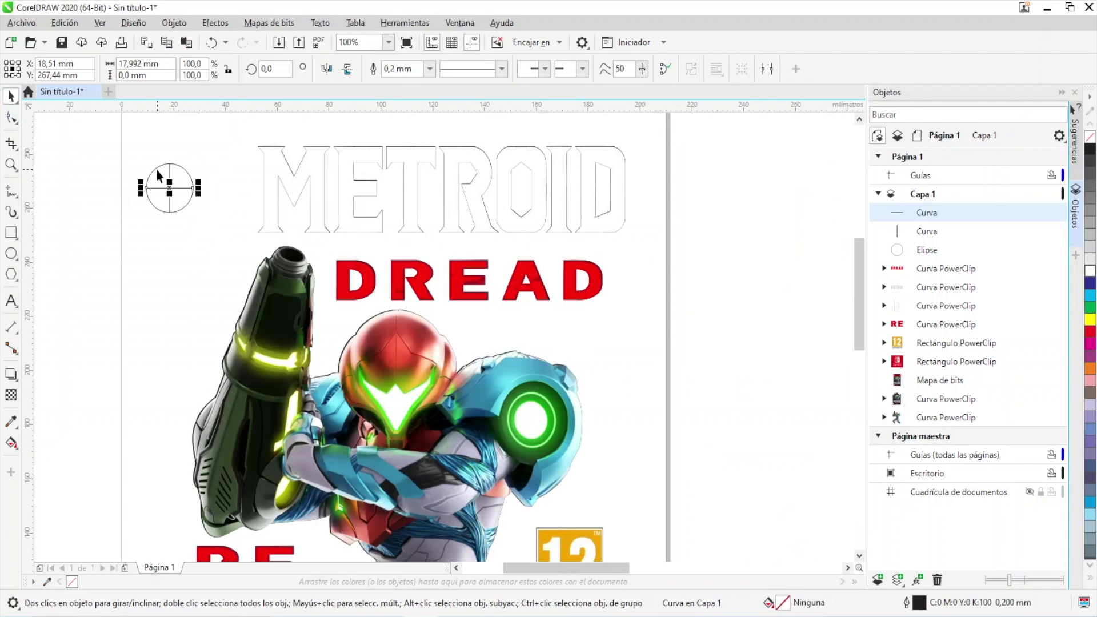
pyautogui.click(156, 170)
pyautogui.press('Delete')
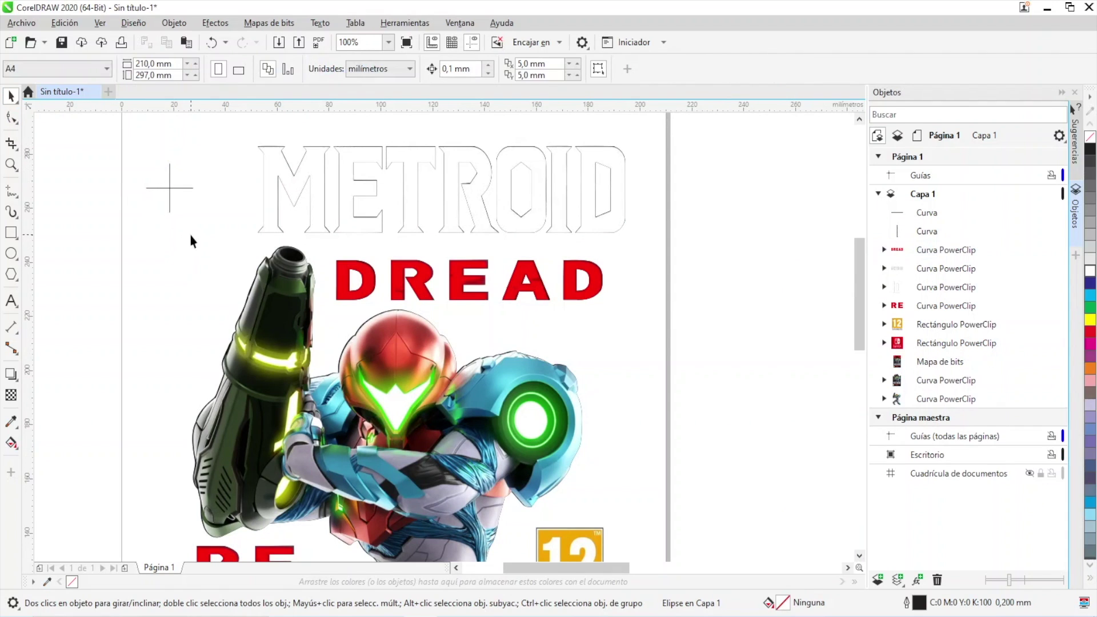
# Duplicate the cross made of both lines and place the copy in the page's lower-right corner beside Samus's foot.
pyautogui.moveTo(129, 154); pyautogui.dragTo(165, 196)
pyautogui.scroll(2, 201, 240)
pyautogui.scroll(-2, 201, 240)
pyautogui.scroll(-2, 167, 210)
pyautogui.scroll(2, 164, 210)
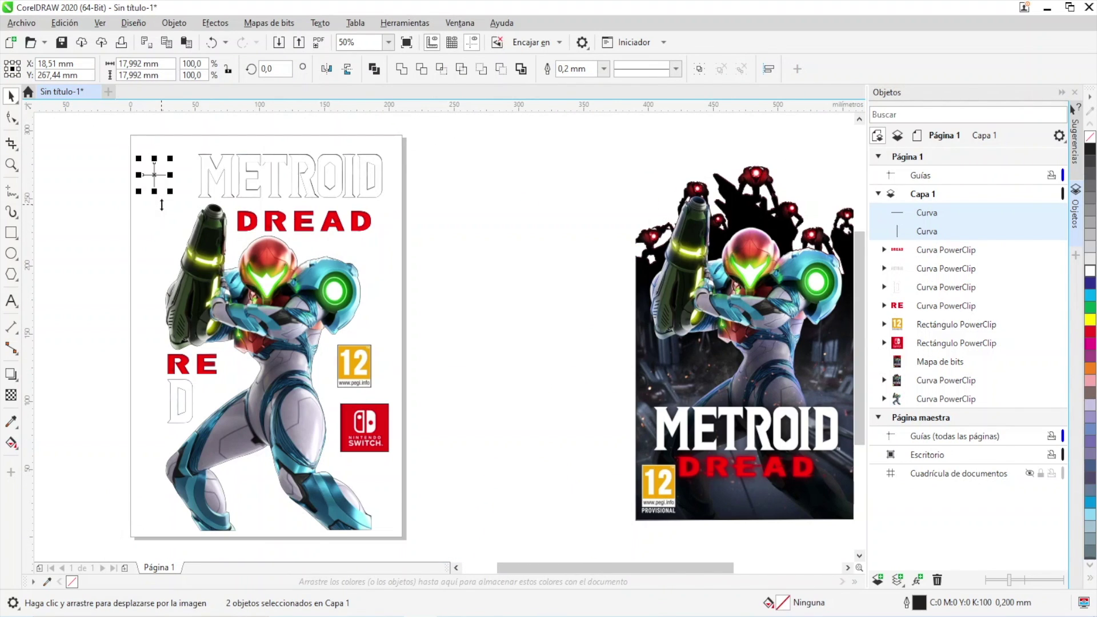
pyautogui.hotkey('ctrl', 'c')
pyautogui.hotkey('ctrl', 'v')
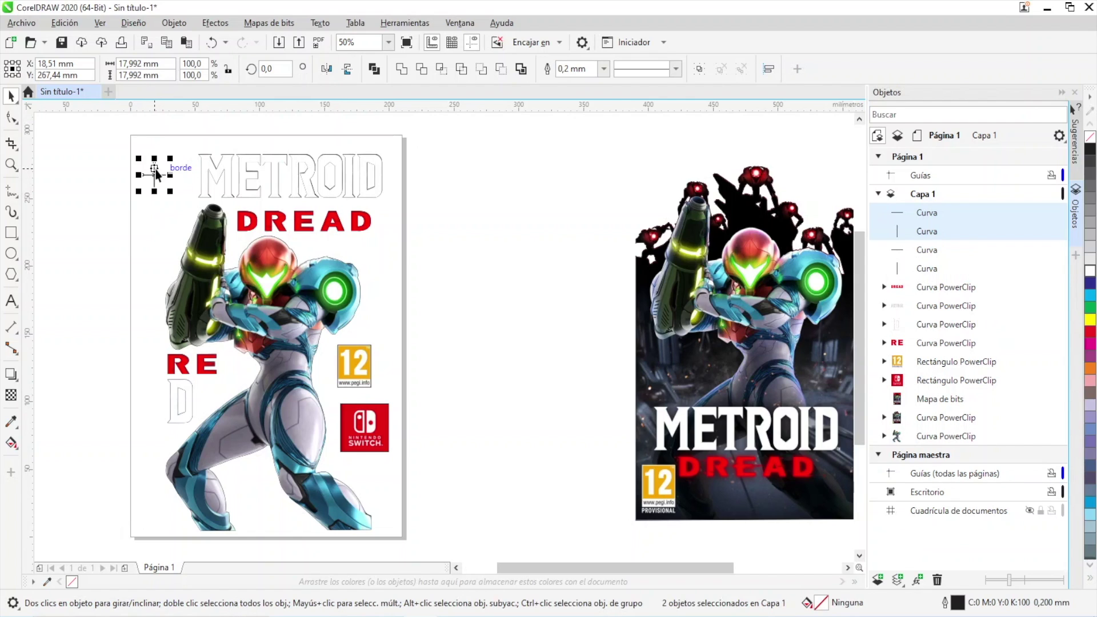
pyautogui.moveTo(156, 174); pyautogui.dragTo(379, 497)
pyautogui.click(56, 159)
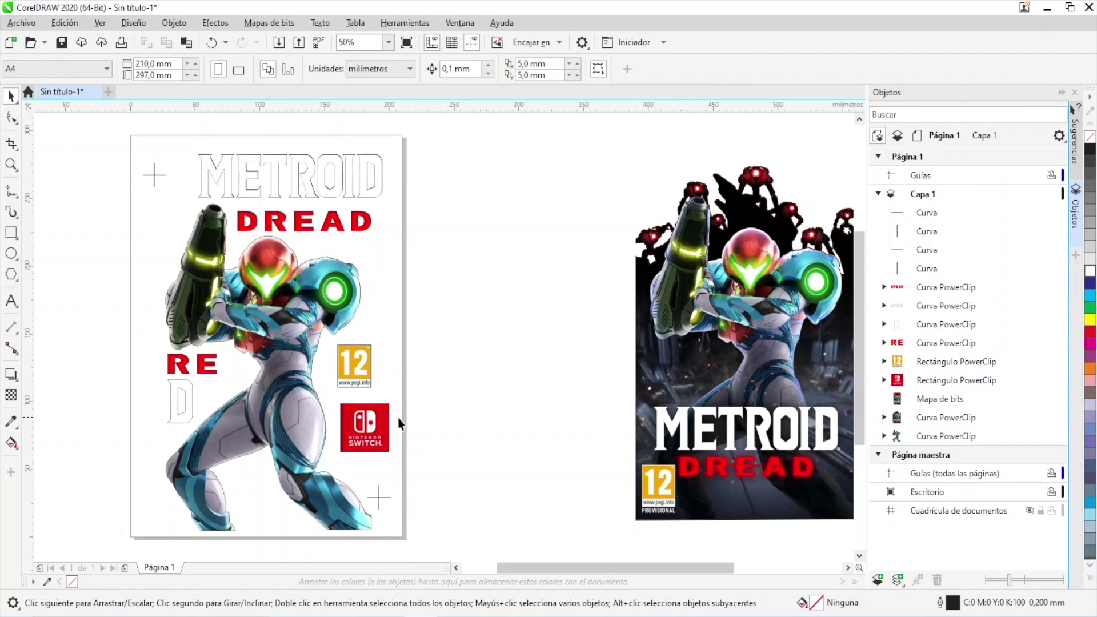
# Paste another cross and place it over the clipped cover's PEGI badge, centred at about X 408 mm, Y 42 mm.
pyautogui.scroll(3, 385, 421)
pyautogui.scroll(-5, 369, 431)
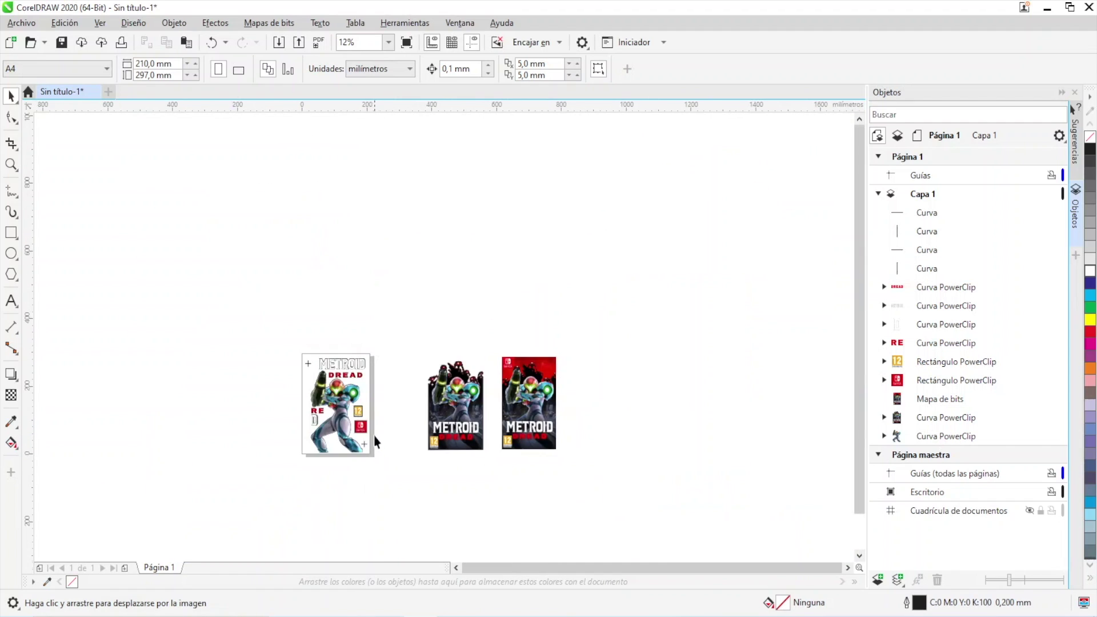
pyautogui.scroll(2, 374, 437)
pyautogui.moveTo(414, 436); pyautogui.dragTo(318, 398)
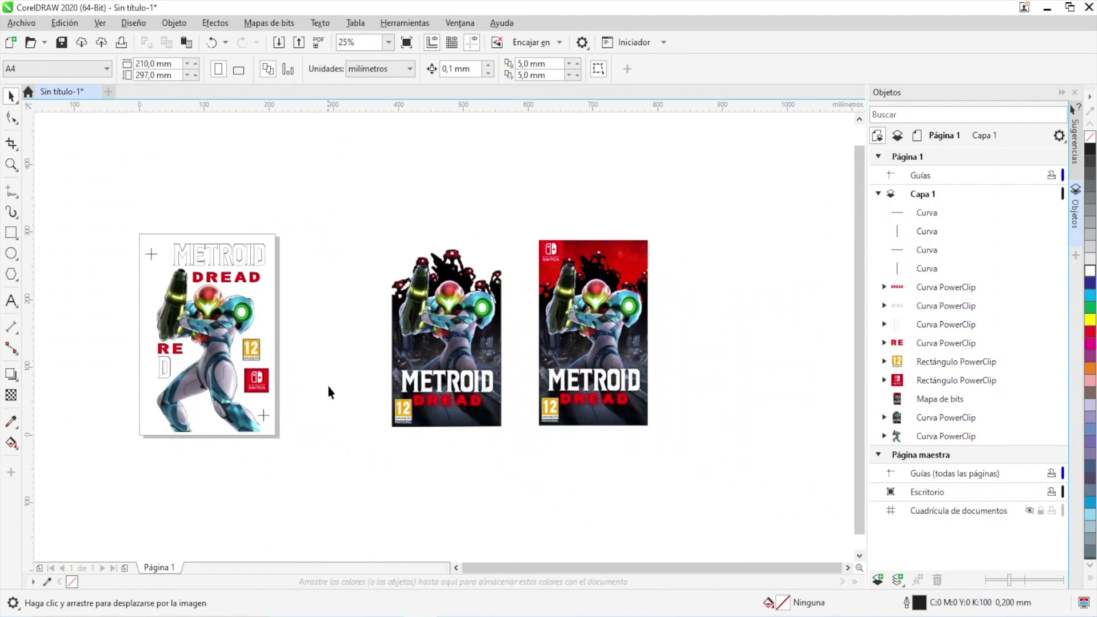
pyautogui.hotkey('ctrl', 'v')
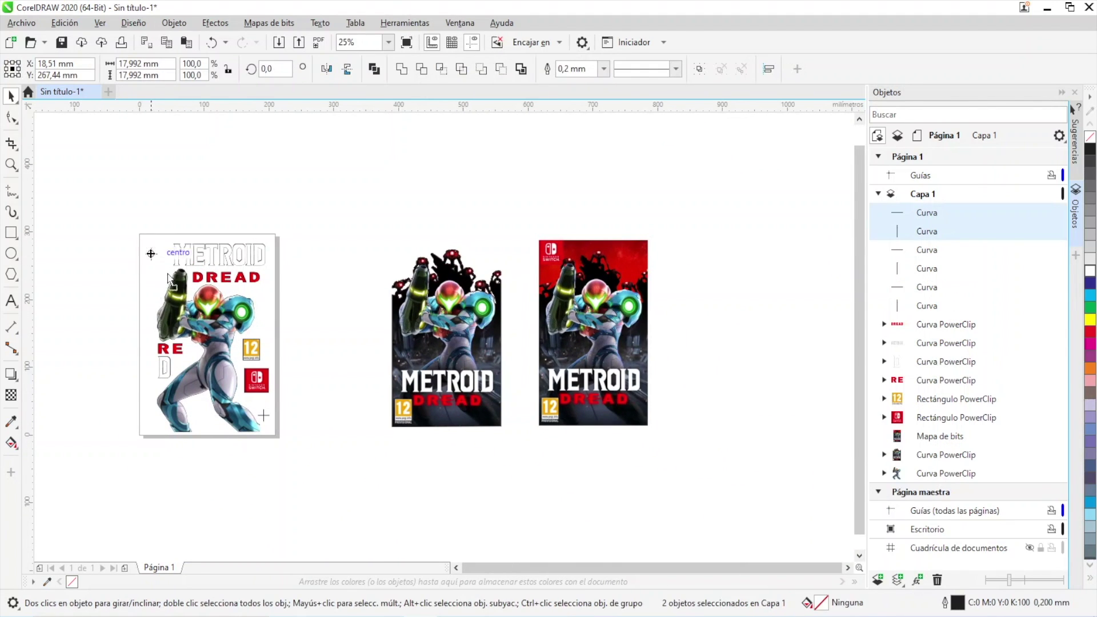
pyautogui.moveTo(395, 394); pyautogui.dragTo(407, 407)
pyautogui.scroll(8, 406, 407)
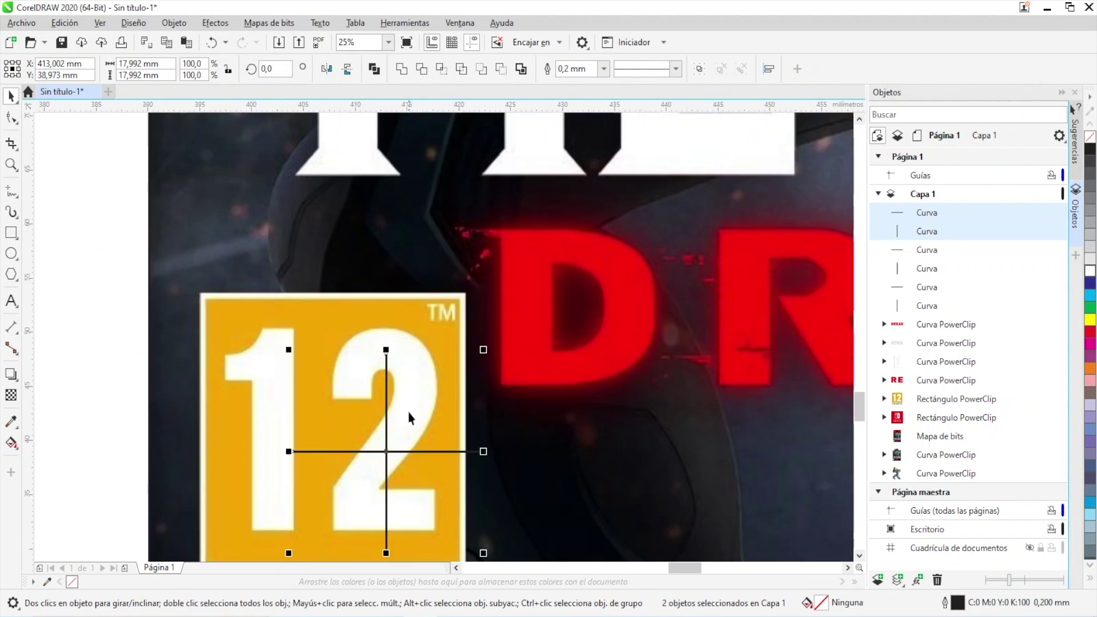
pyautogui.moveTo(387, 450); pyautogui.dragTo(338, 422)
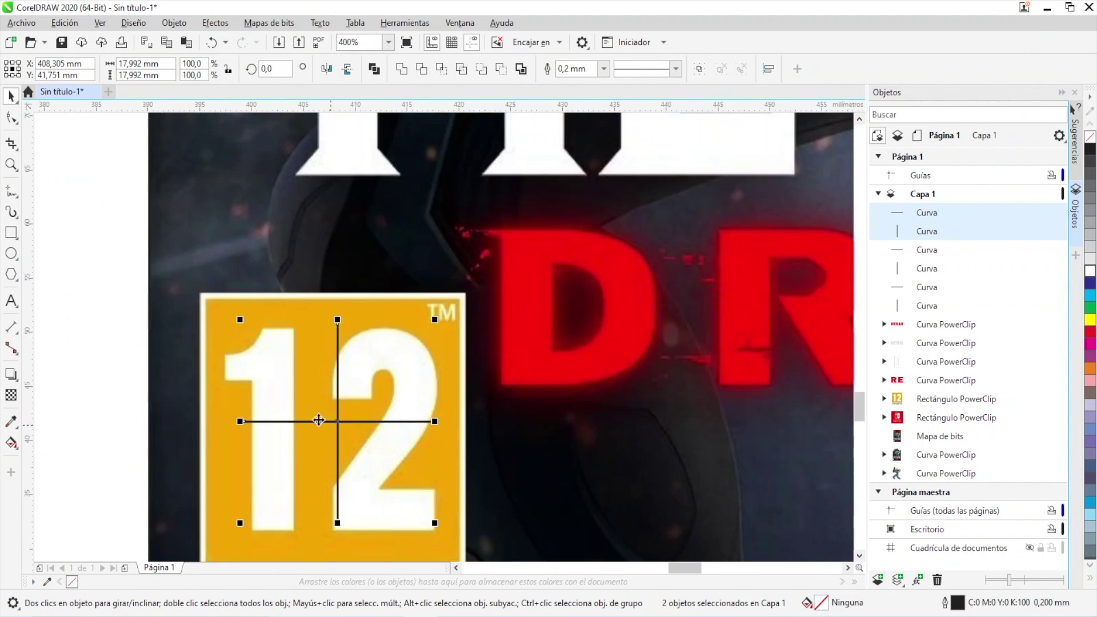
# Shift the cross on the clipped cover's PEGI badge slightly, to about X 407 mm, Y 41 mm.
pyautogui.scroll(-6, 338, 421)
pyautogui.moveTo(193, 390); pyautogui.dragTo(360, 423)
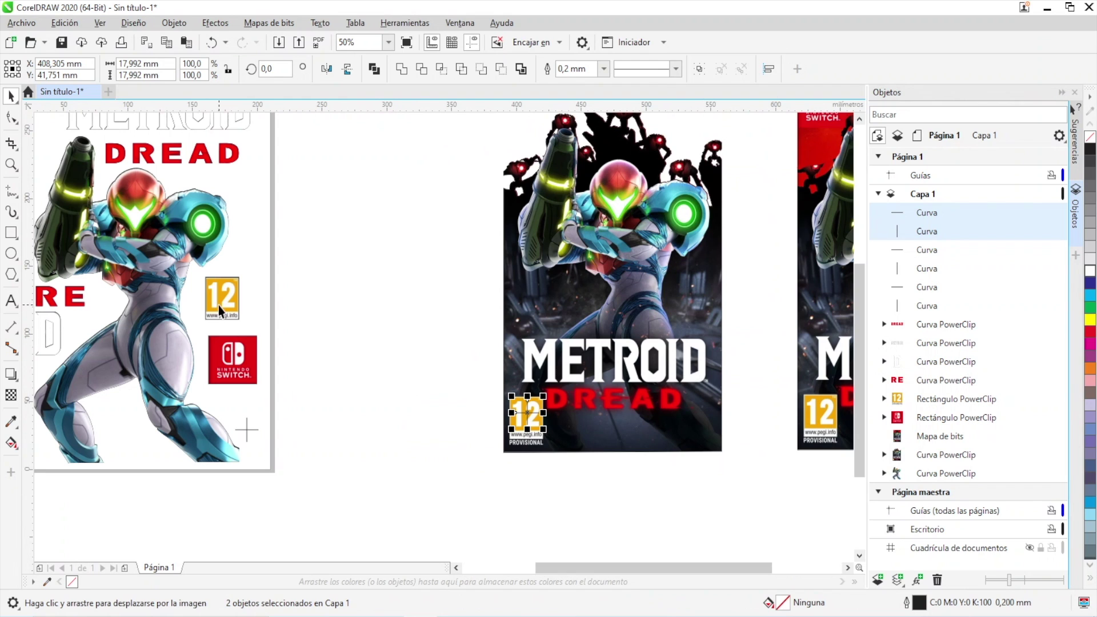
pyautogui.scroll(4, 501, 455)
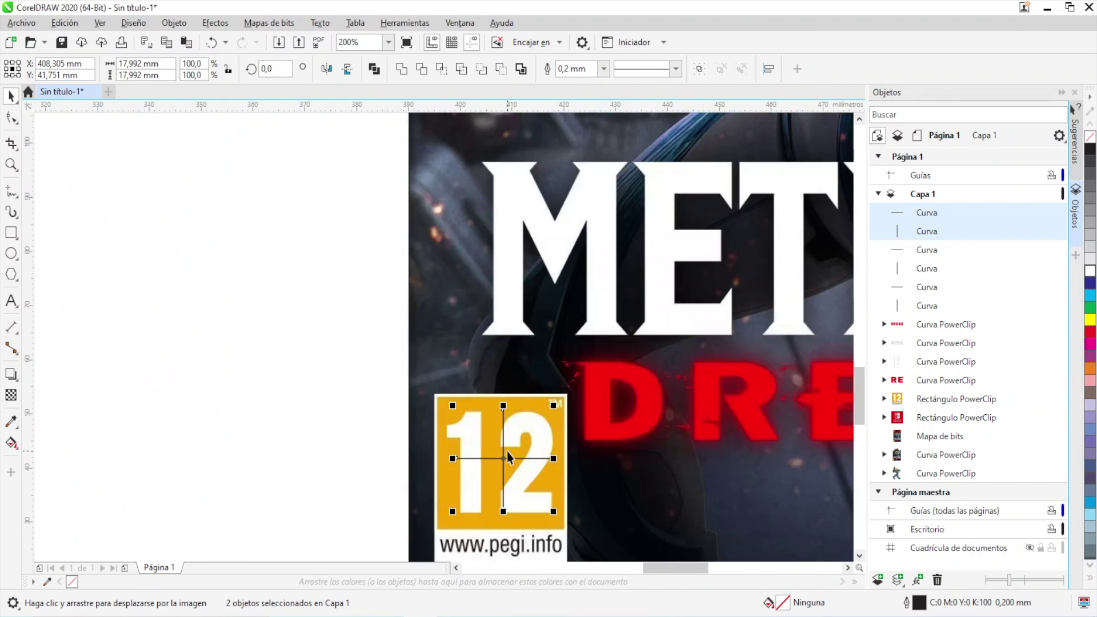
pyautogui.moveTo(505, 453); pyautogui.dragTo(419, 473)
pyautogui.scroll(-4, 494, 464)
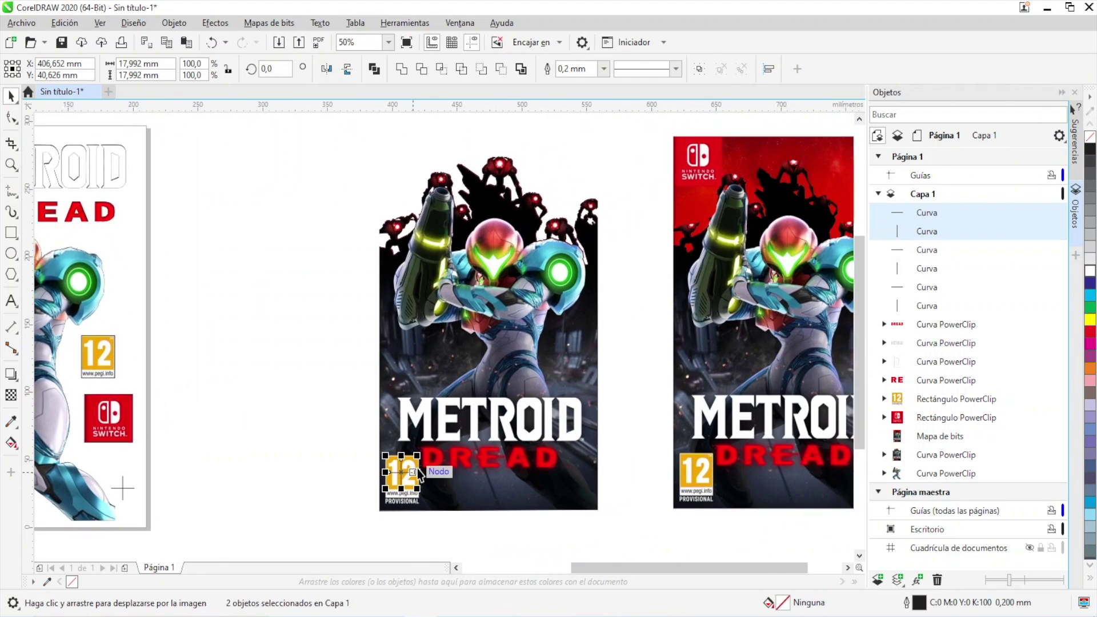
# Paste one more cross and place it in the clipped cover's blank upper-right corner, at about X 534 mm, Y 261 mm.
pyautogui.hotkey('ctrl', 'v')
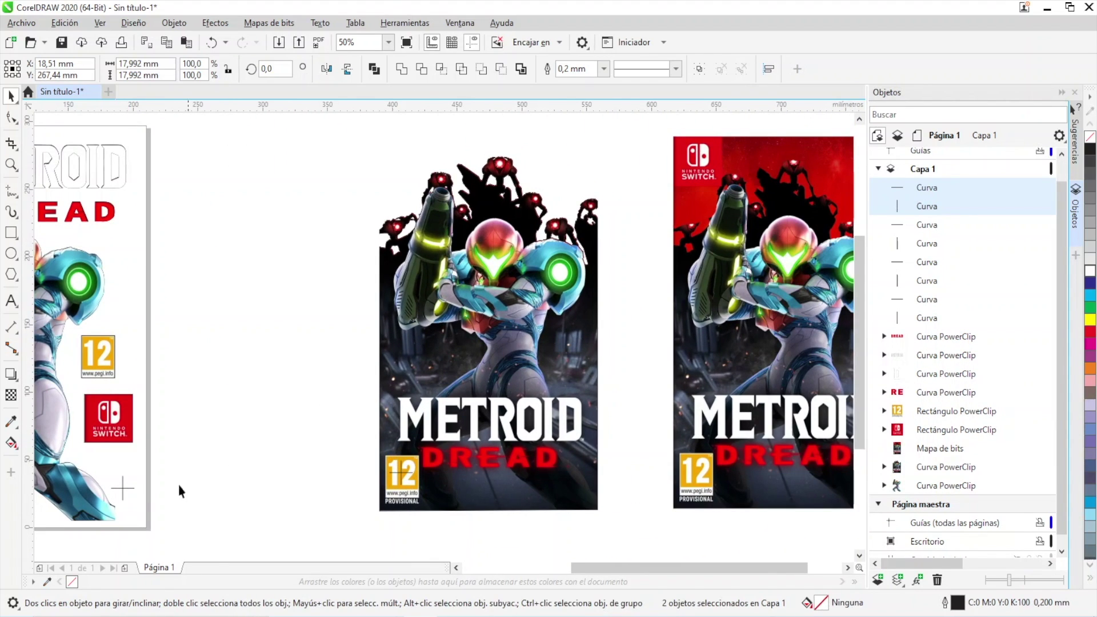
pyautogui.scroll(-4, 139, 488)
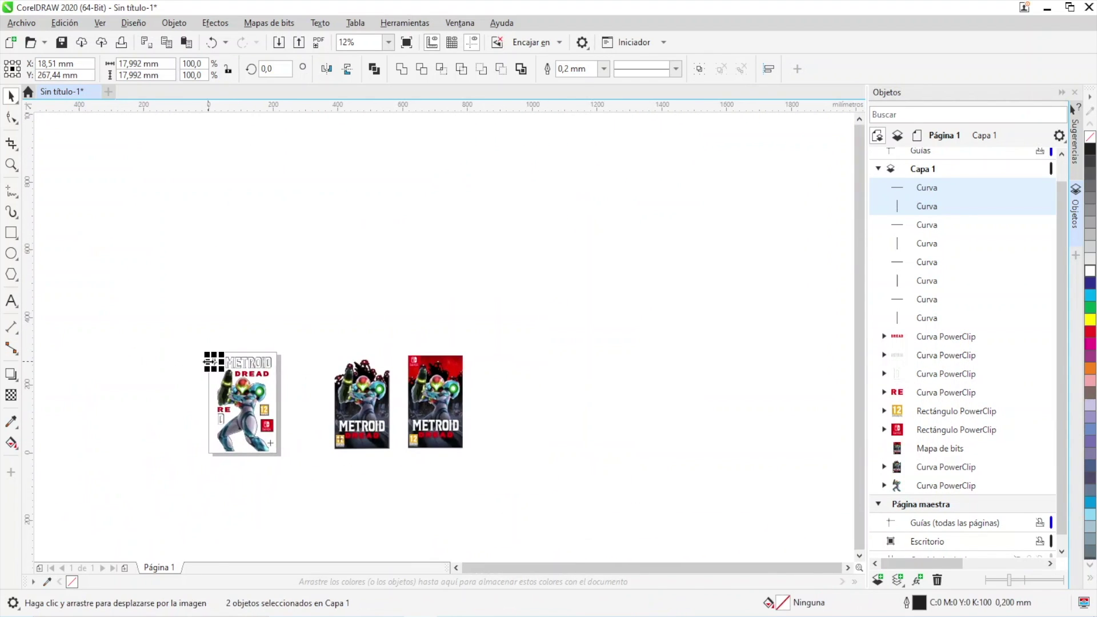
pyautogui.moveTo(217, 363); pyautogui.dragTo(389, 356)
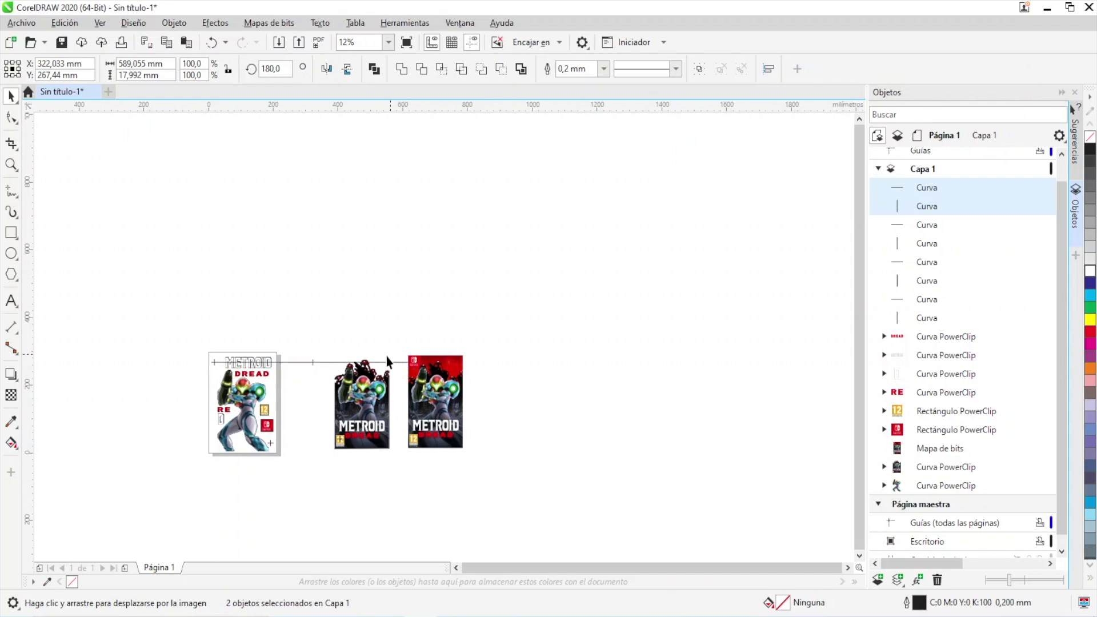
pyautogui.hotkey('ctrl', 'z')
pyautogui.scroll(4, 224, 364)
pyautogui.moveTo(188, 373); pyautogui.dragTo(754, 343)
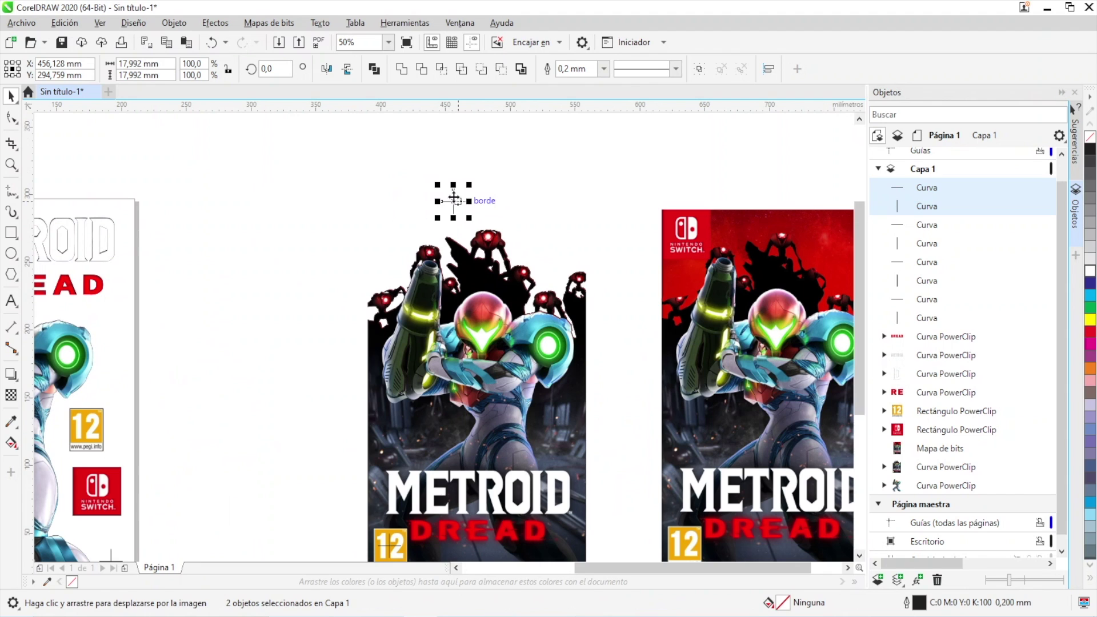
pyautogui.moveTo(453, 203); pyautogui.dragTo(554, 249)
pyautogui.scroll(-2, 379, 386)
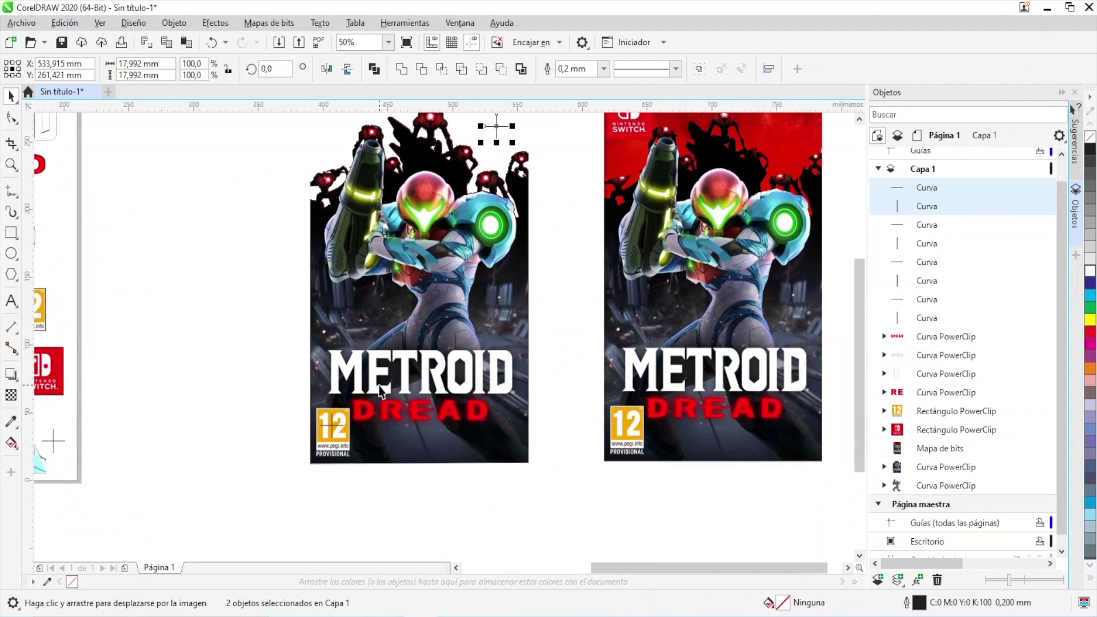
pyautogui.scroll(2, 442, 289)
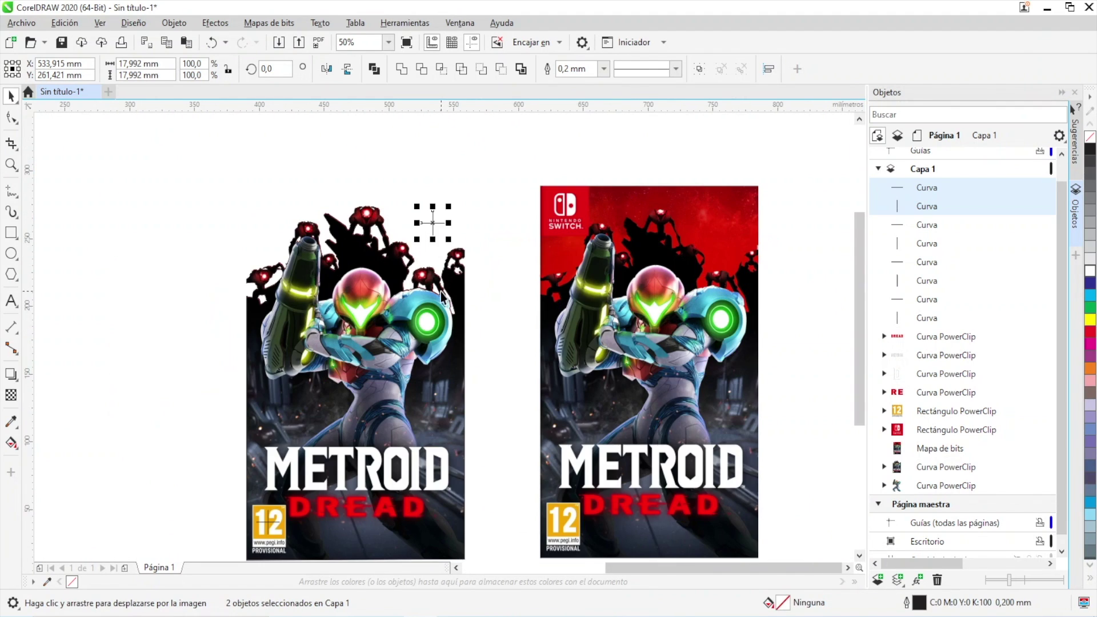
# Duplicate the cross and place the copy over the PEGI badge of the full cover, at about X 635 mm, Y 41 mm.
pyautogui.hotkey('ctrl', 'c')
pyautogui.hotkey('ctrl', 'v')
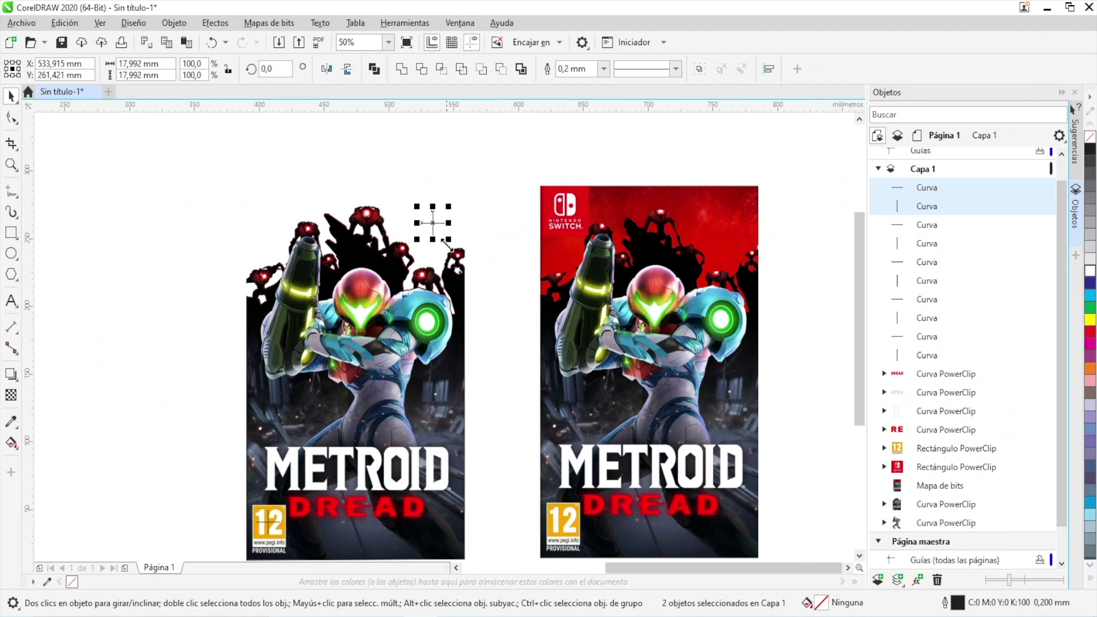
pyautogui.moveTo(434, 222); pyautogui.dragTo(567, 523)
pyautogui.scroll(2, 575, 501)
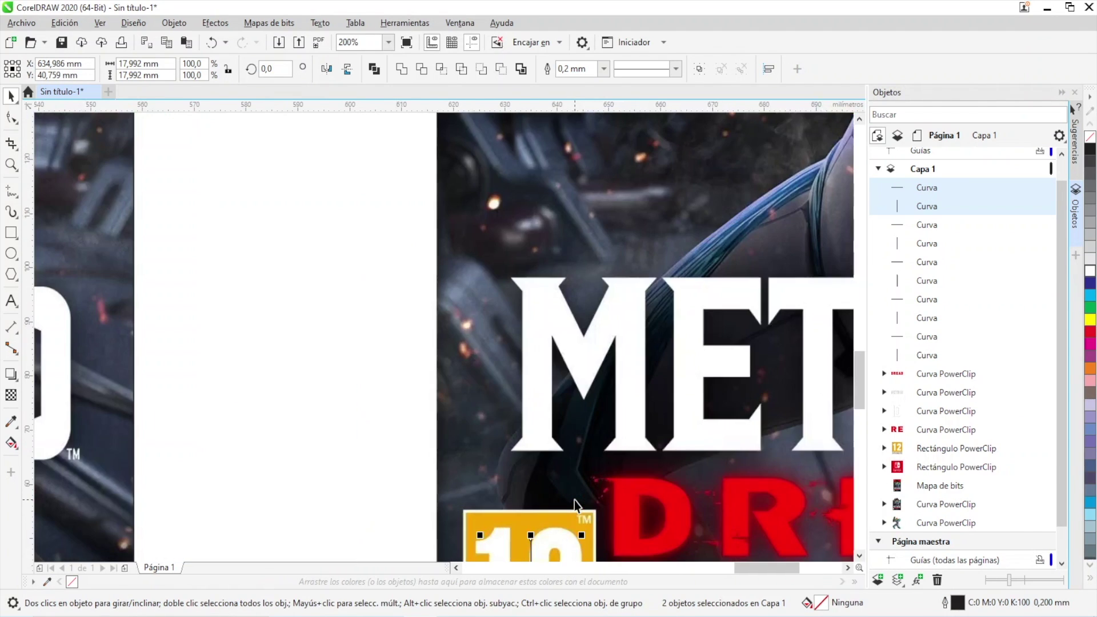
pyautogui.scroll(-1, 574, 501)
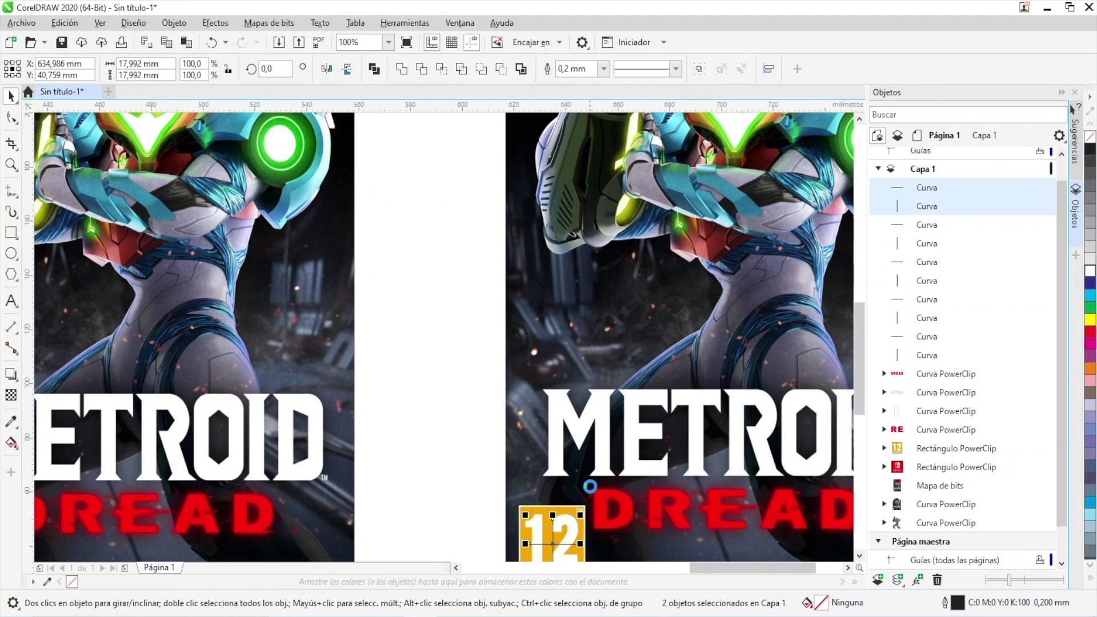
# Paste another cross and place it on Samus's green shoulder light on the full cover, at about X 756 mm, Y 191 mm.
pyautogui.hotkey('ctrl', 'c')
pyautogui.hotkey('ctrl', 'v')
pyautogui.scroll(-2, 662, 307)
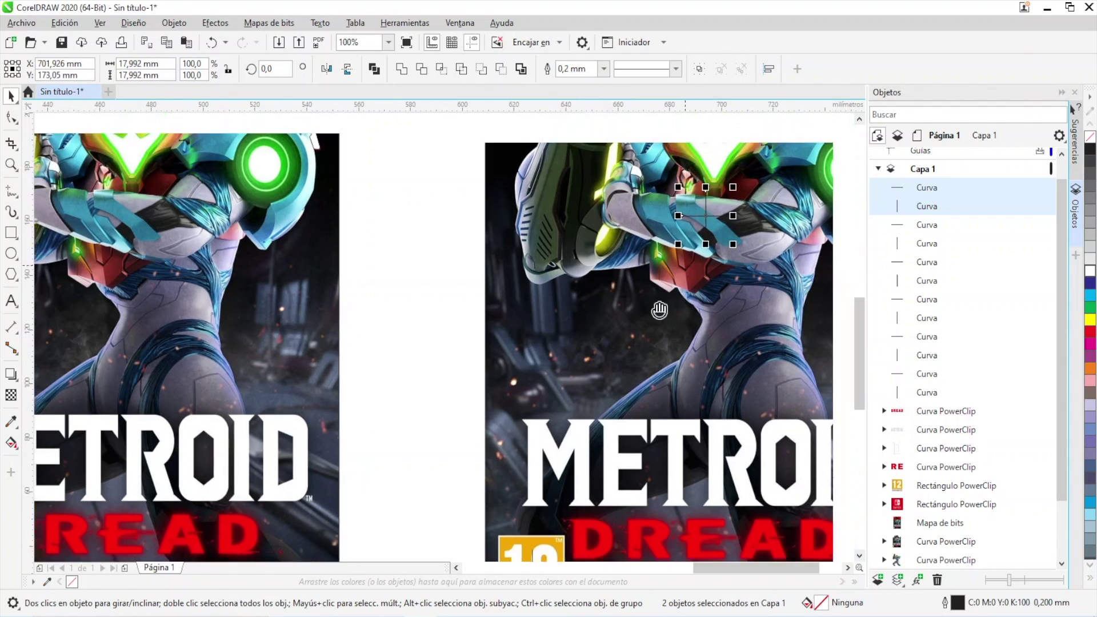
pyautogui.moveTo(386, 407); pyautogui.dragTo(460, 280)
pyautogui.scroll(4, 455, 302)
pyautogui.scroll(-4, 454, 300)
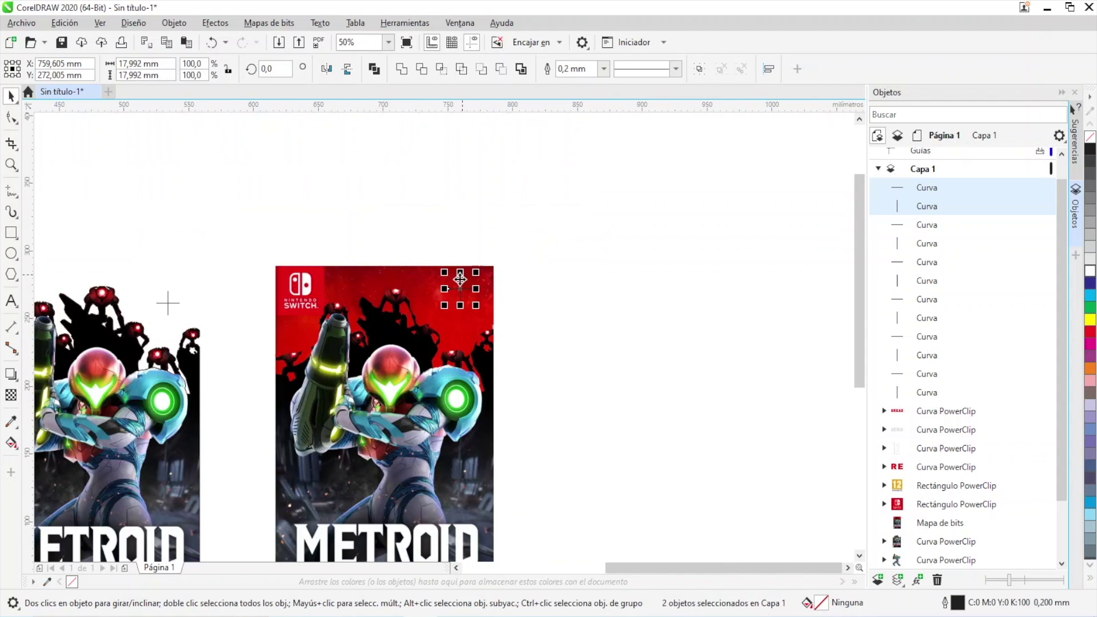
pyautogui.moveTo(397, 381); pyautogui.dragTo(525, 448)
pyautogui.scroll(4, 390, 361)
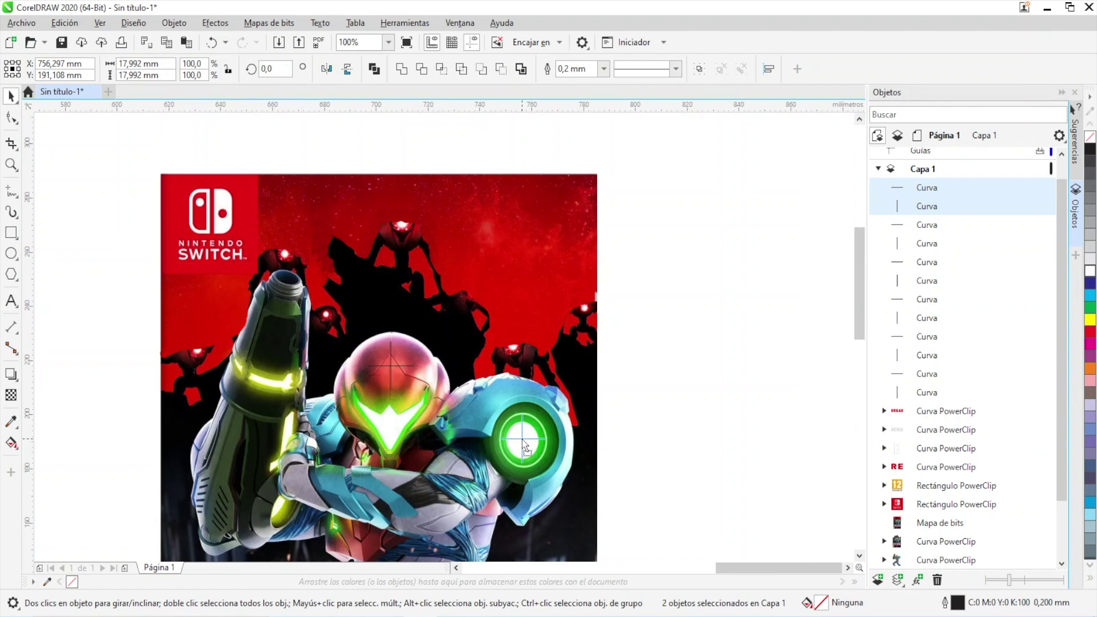
pyautogui.scroll(-4, 526, 448)
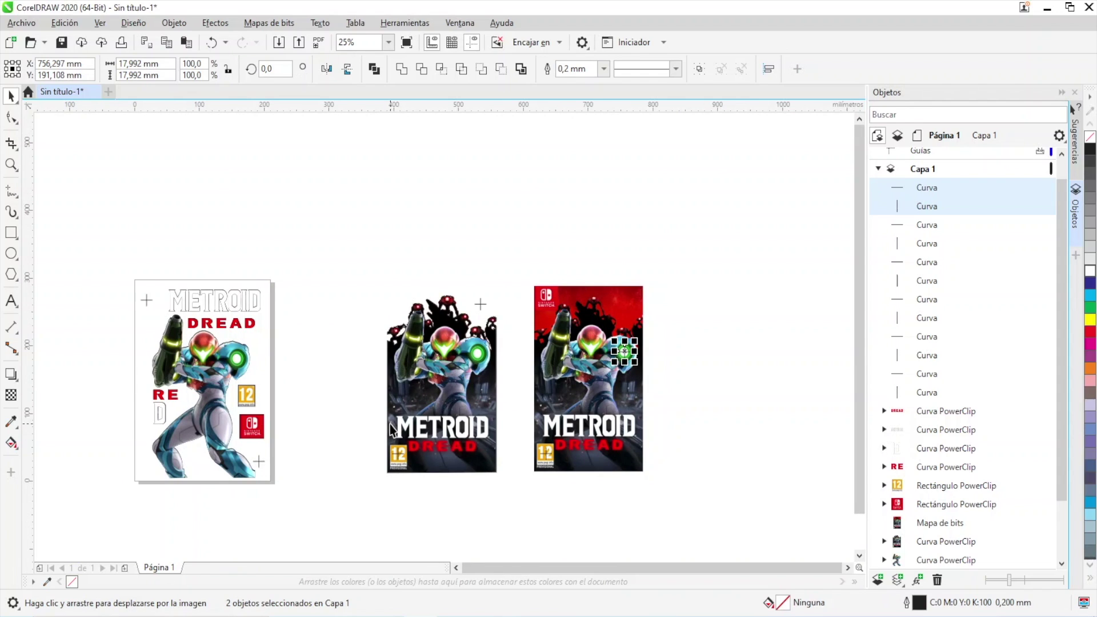
pyautogui.click(320, 265)
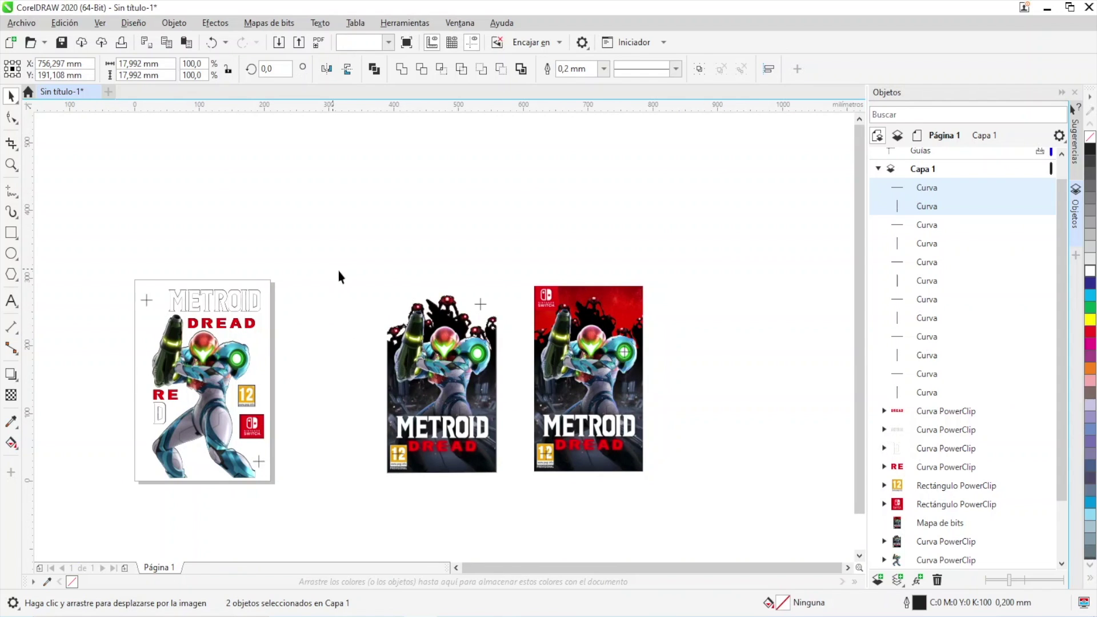
pyautogui.moveTo(308, 507); pyautogui.dragTo(308, 516)
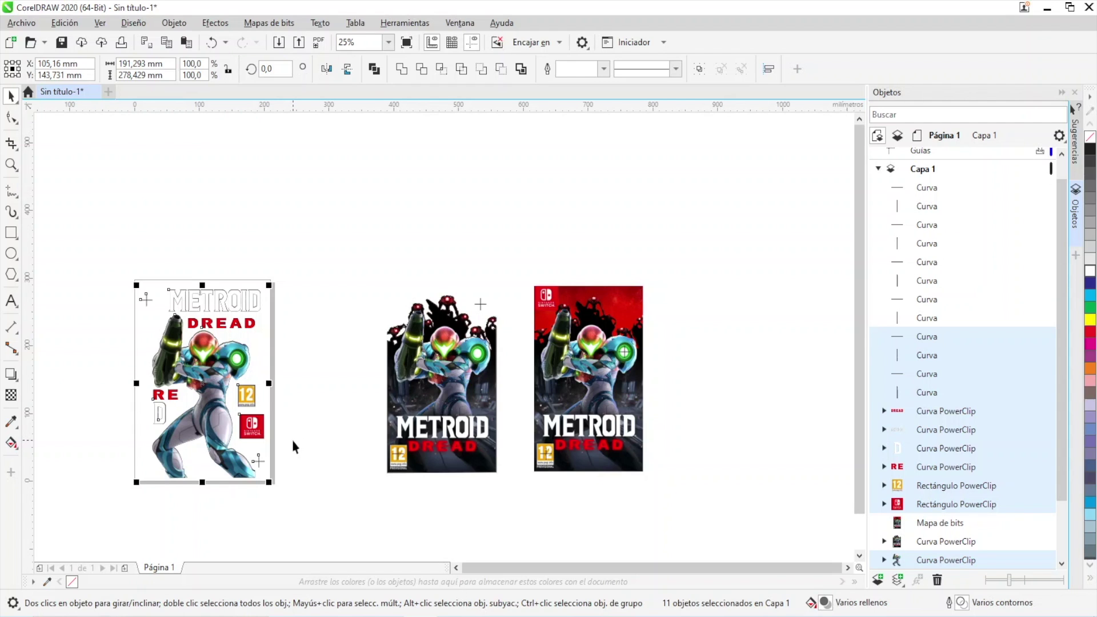
pyautogui.click(252, 227)
pyautogui.scroll(5, 177, 346)
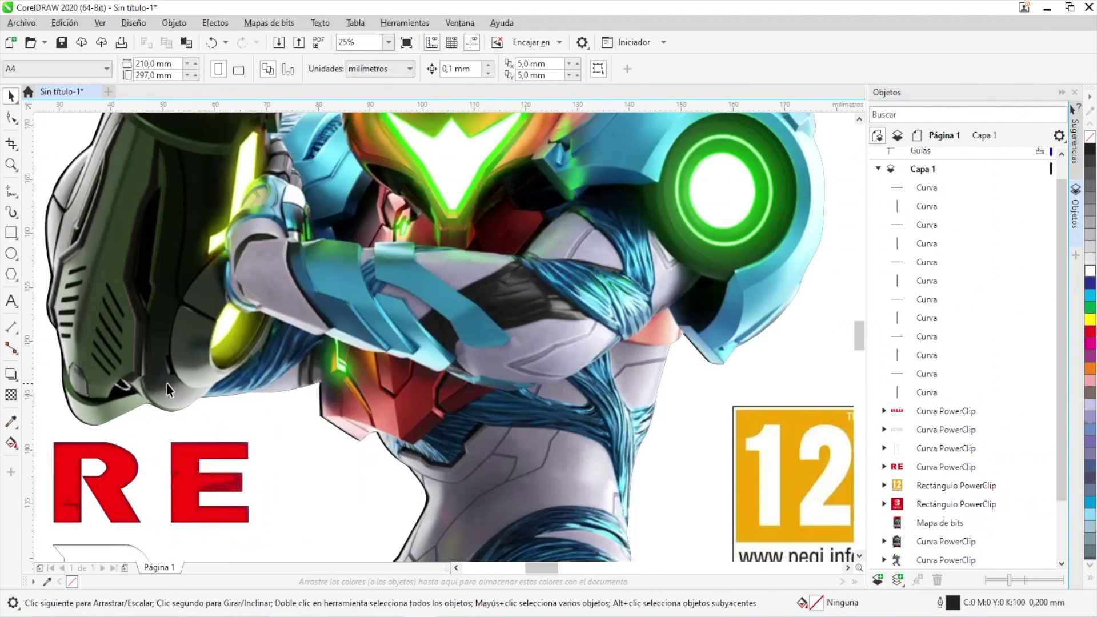
pyautogui.scroll(-4, 167, 385)
pyautogui.moveTo(247, 422); pyautogui.dragTo(256, 318)
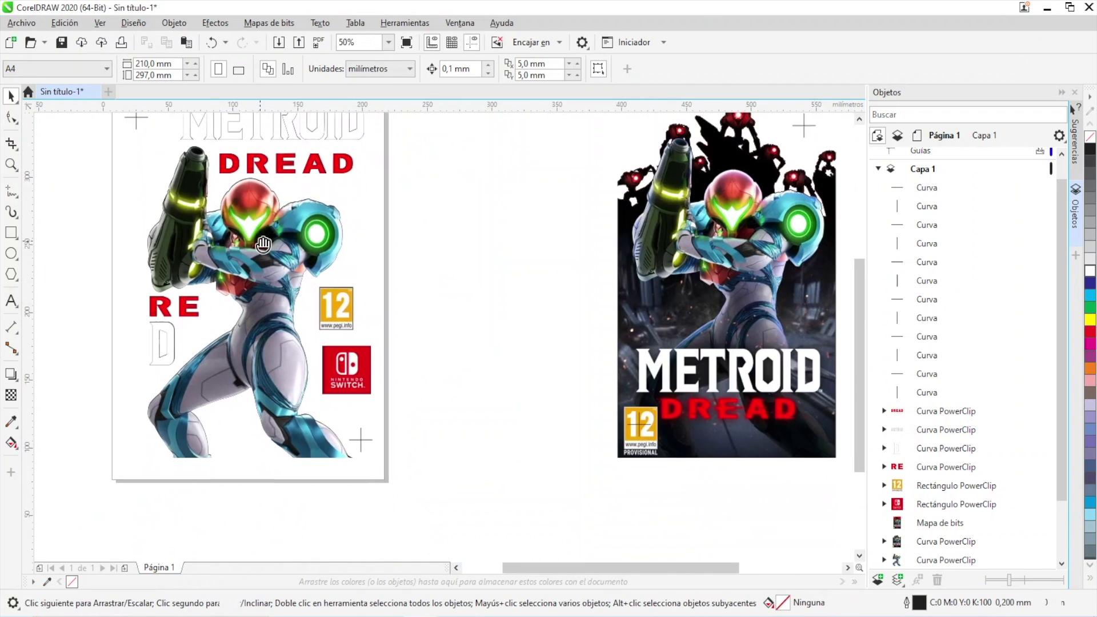
pyautogui.scroll(-1, 252, 307)
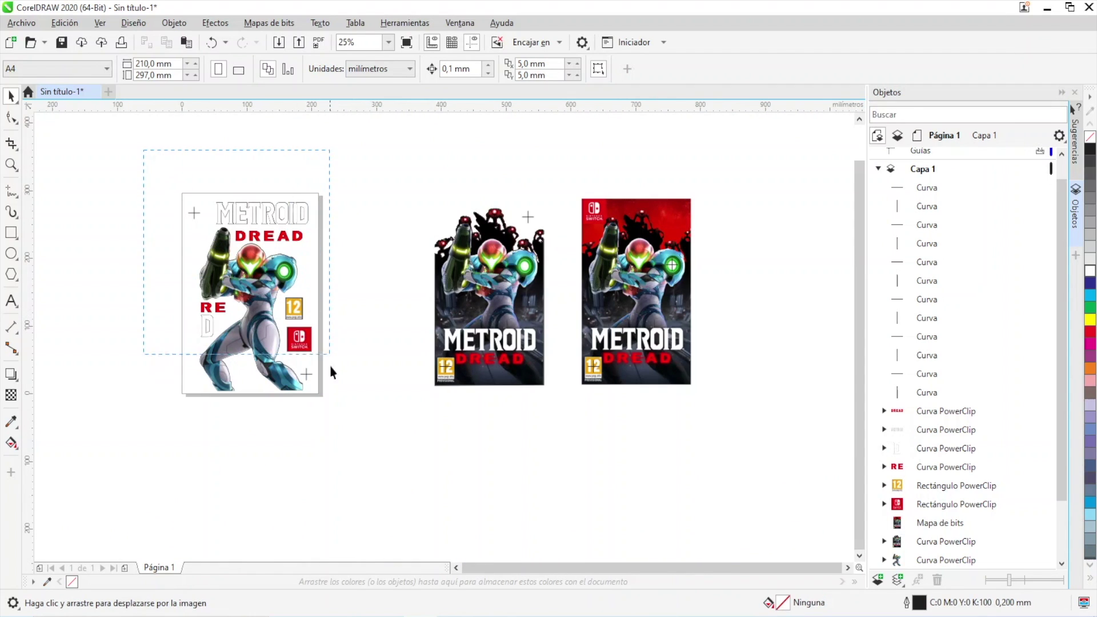
# Select all elements on the A4 page and export only that selection as a PNG file named DREAD1.
pyautogui.moveTo(330, 373); pyautogui.dragTo(345, 436)
pyautogui.click(27, 24)
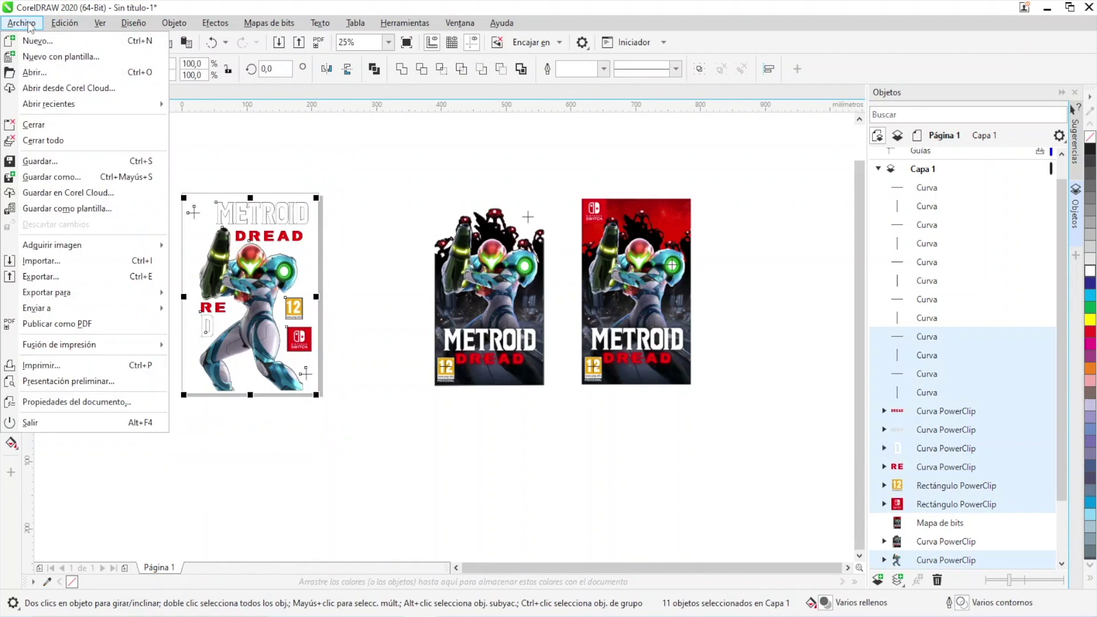
pyautogui.click(73, 276)
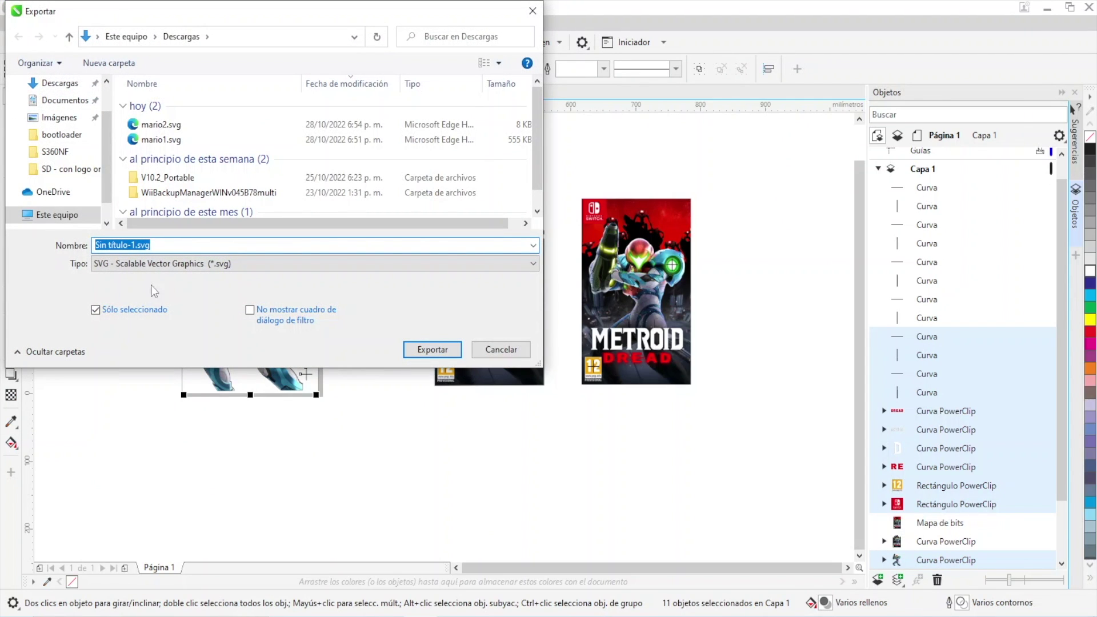
pyautogui.click(137, 264)
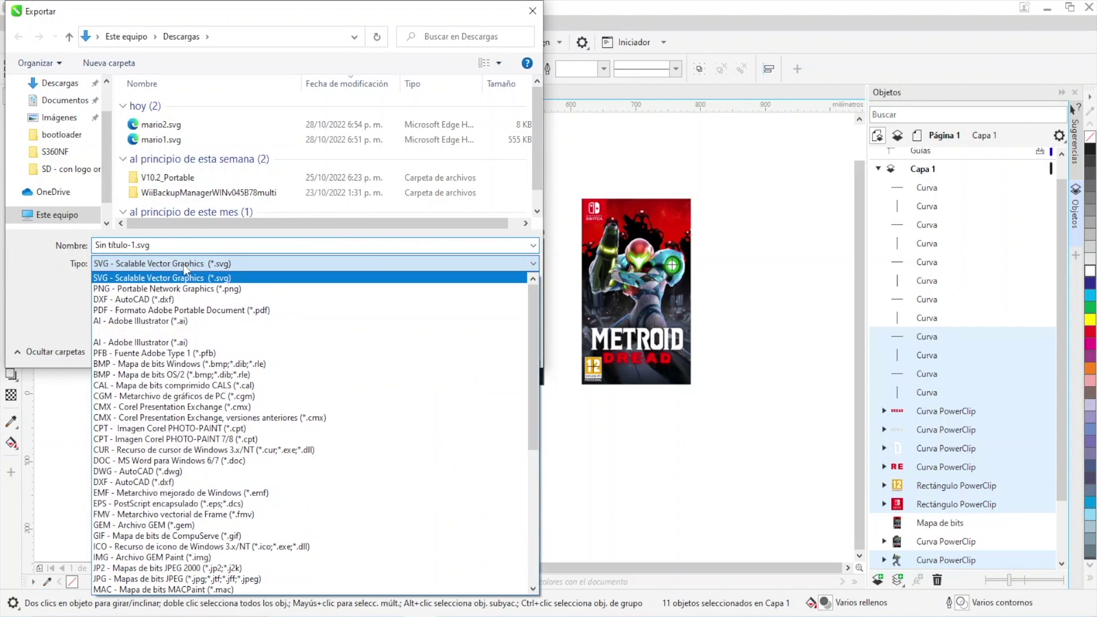
pyautogui.click(127, 289)
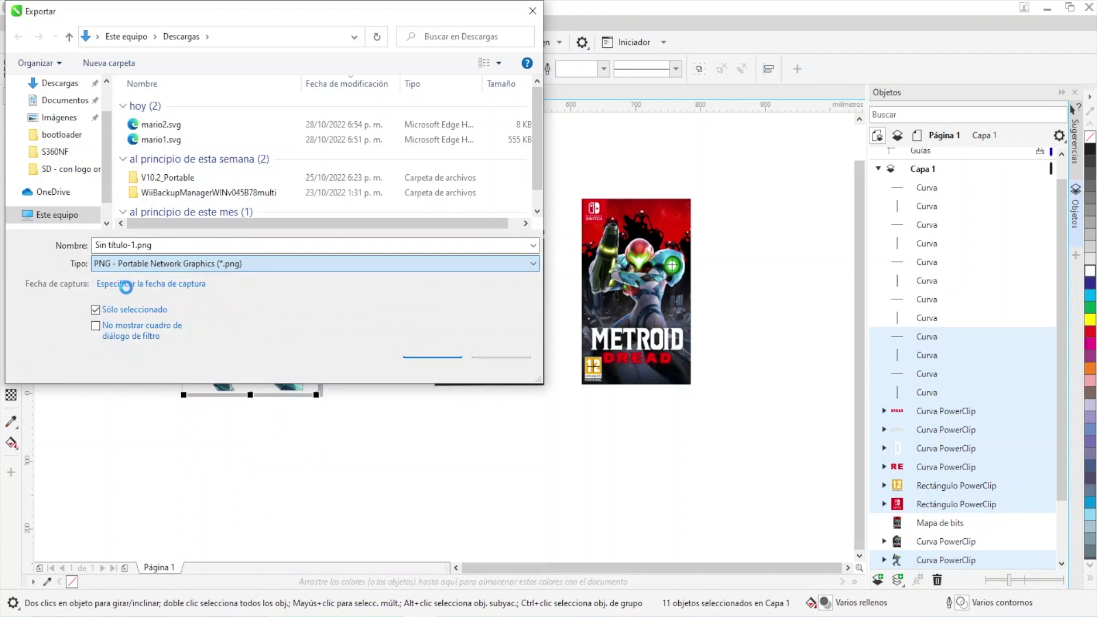
pyautogui.click(185, 244)
pyautogui.click(186, 244)
pyautogui.moveTo(186, 245); pyautogui.dragTo(53, 242)
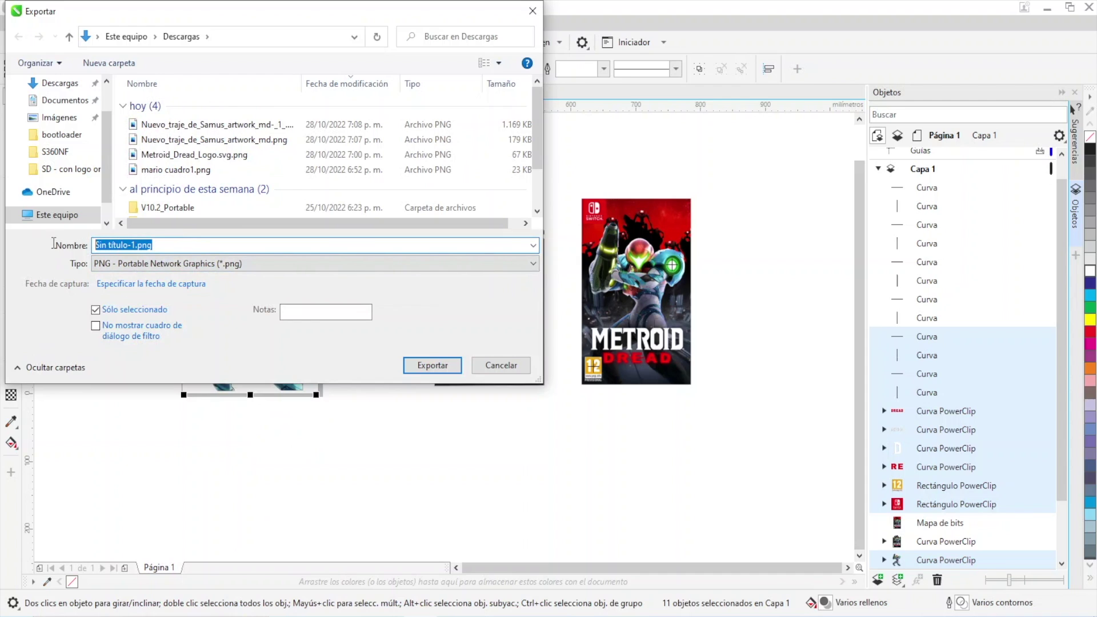
pyautogui.write('DREAD1')
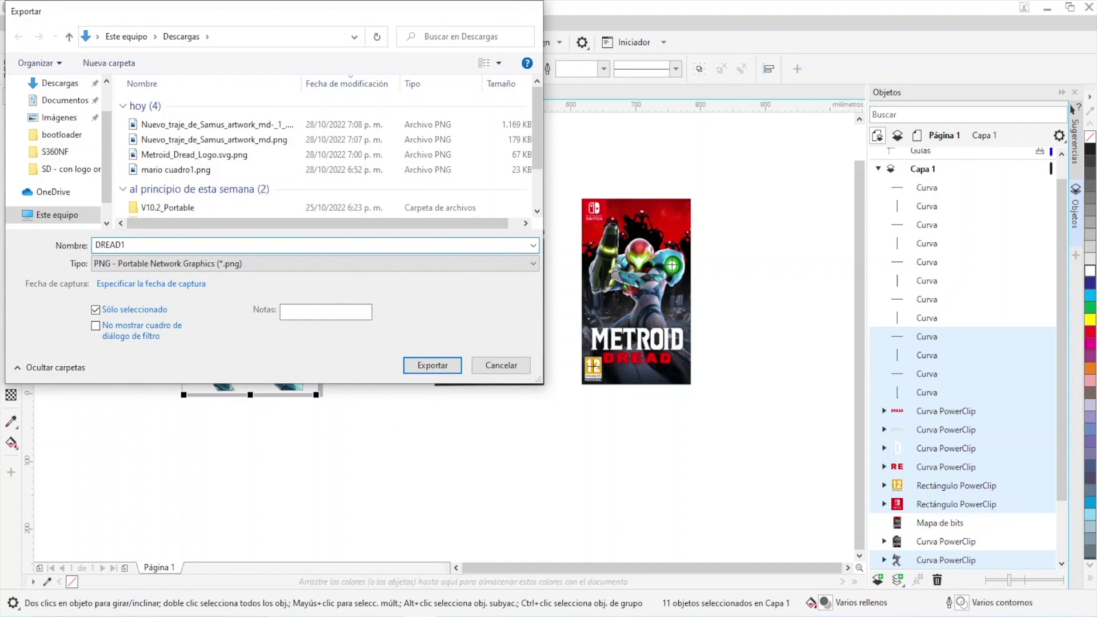
pyautogui.press('Return')
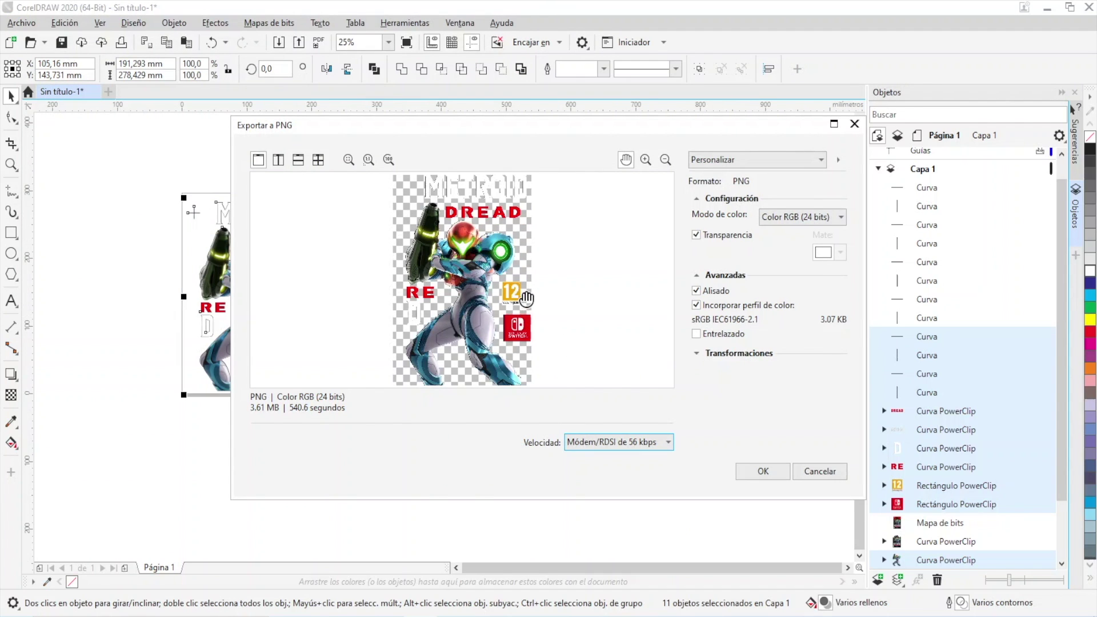
pyautogui.click(743, 471)
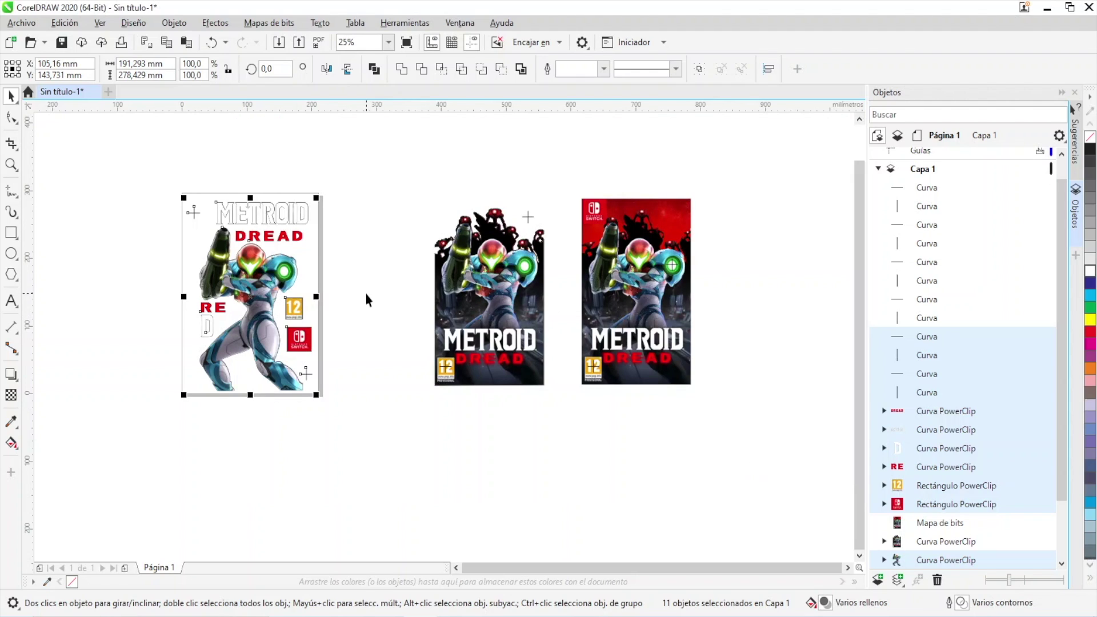
# Combine all the elements on the A4 page, including both crosses, into a single curve.
pyautogui.click(366, 293)
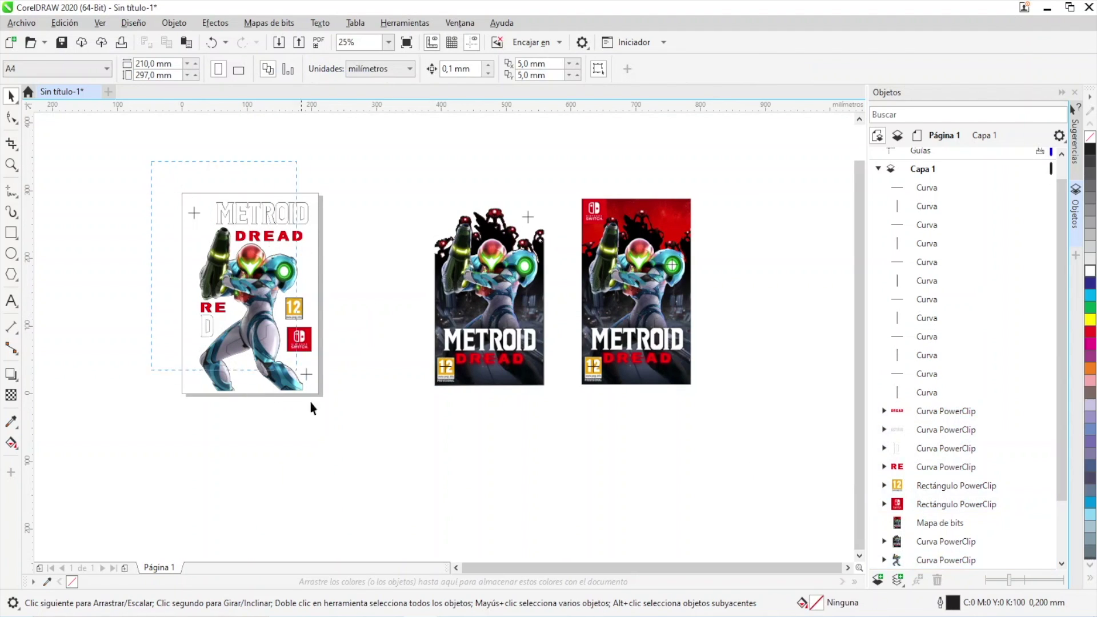
pyautogui.moveTo(310, 403); pyautogui.dragTo(333, 465)
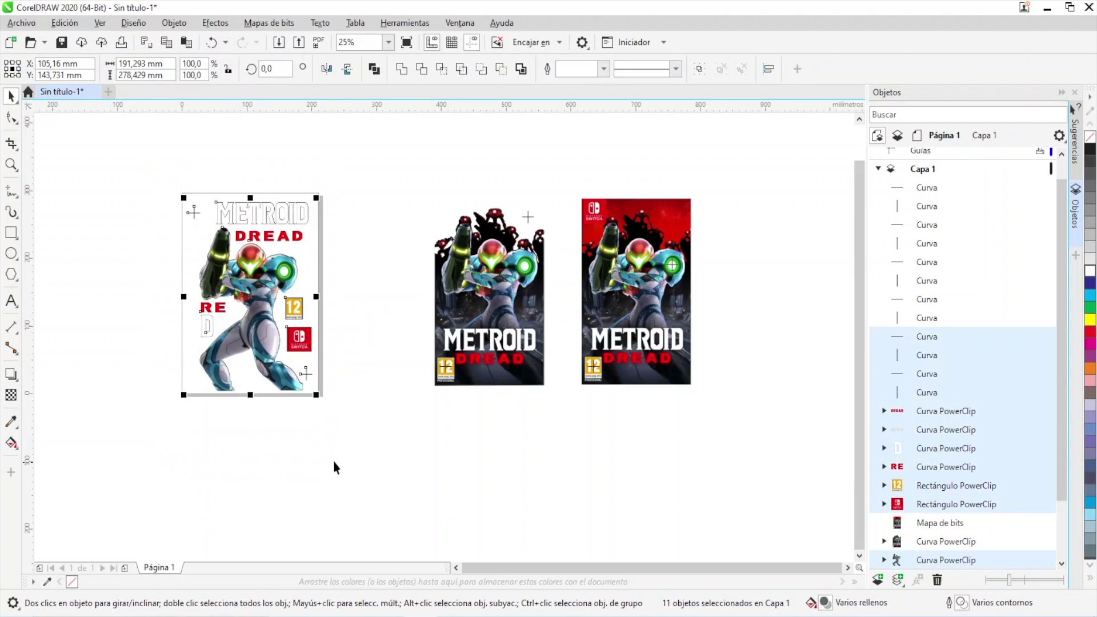
pyautogui.click(375, 70)
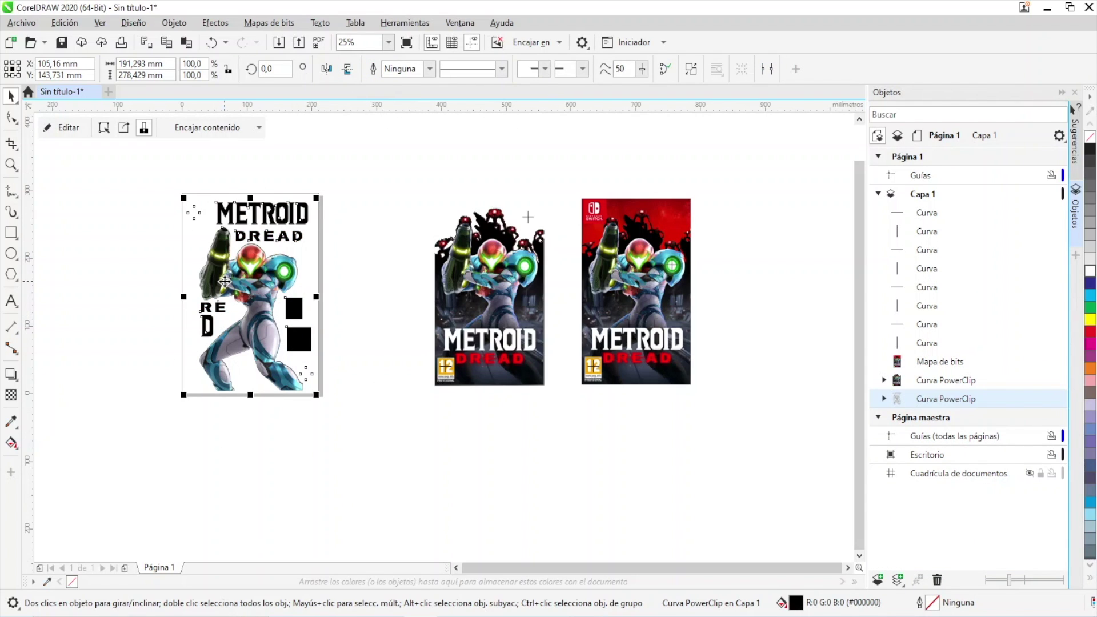
pyautogui.click(328, 215)
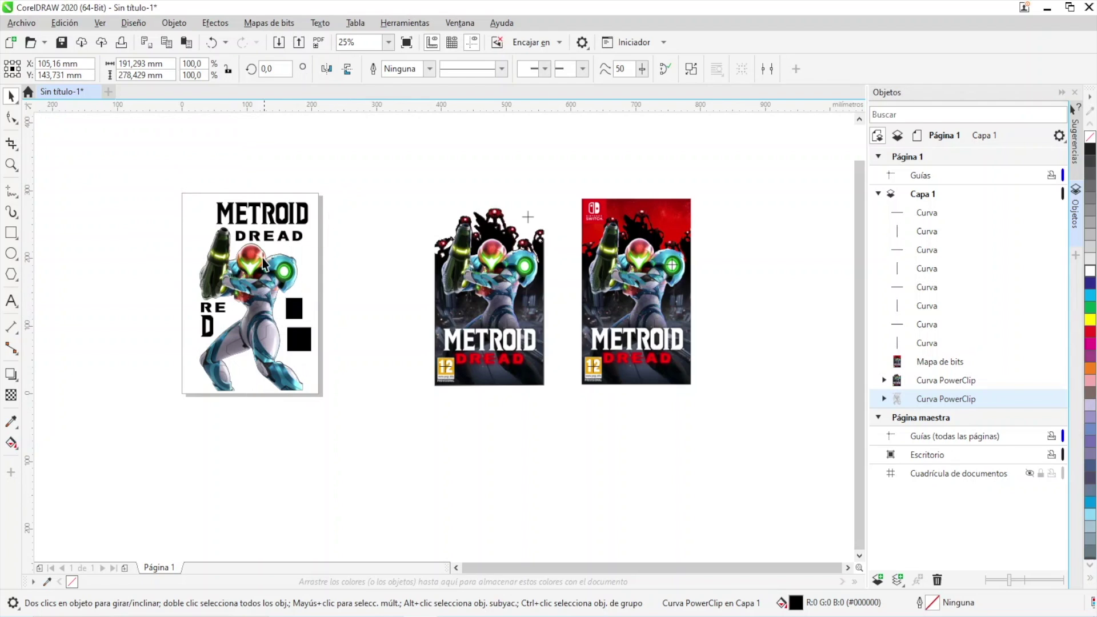
# Open the combined PowerClip's contents for editing and delete the Samus bitmap inside it.
pyautogui.click(251, 254)
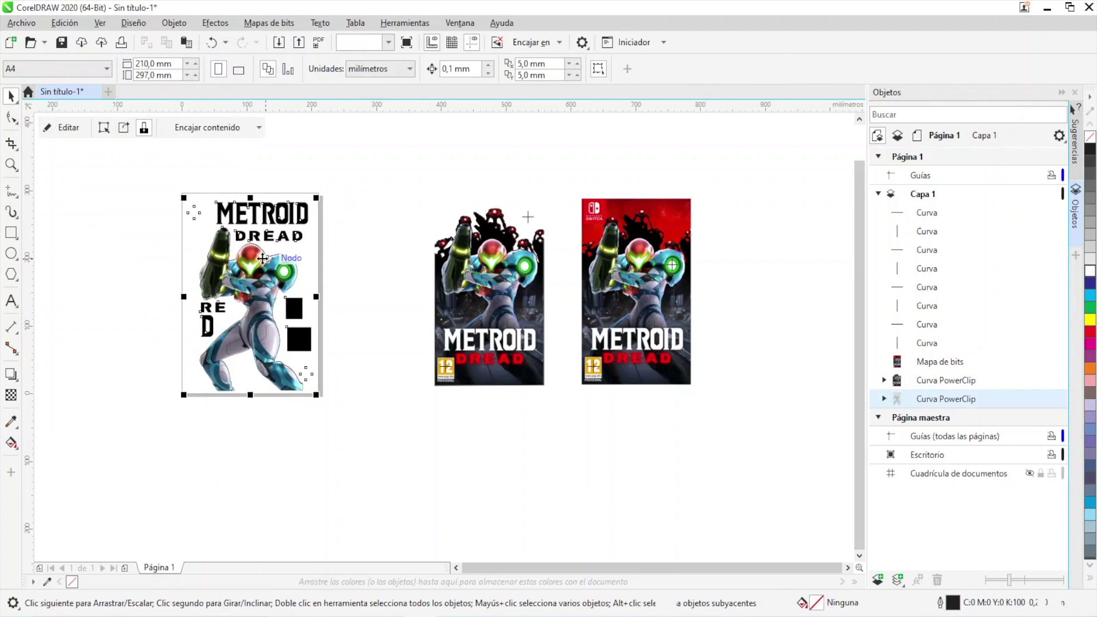
pyautogui.click(64, 127)
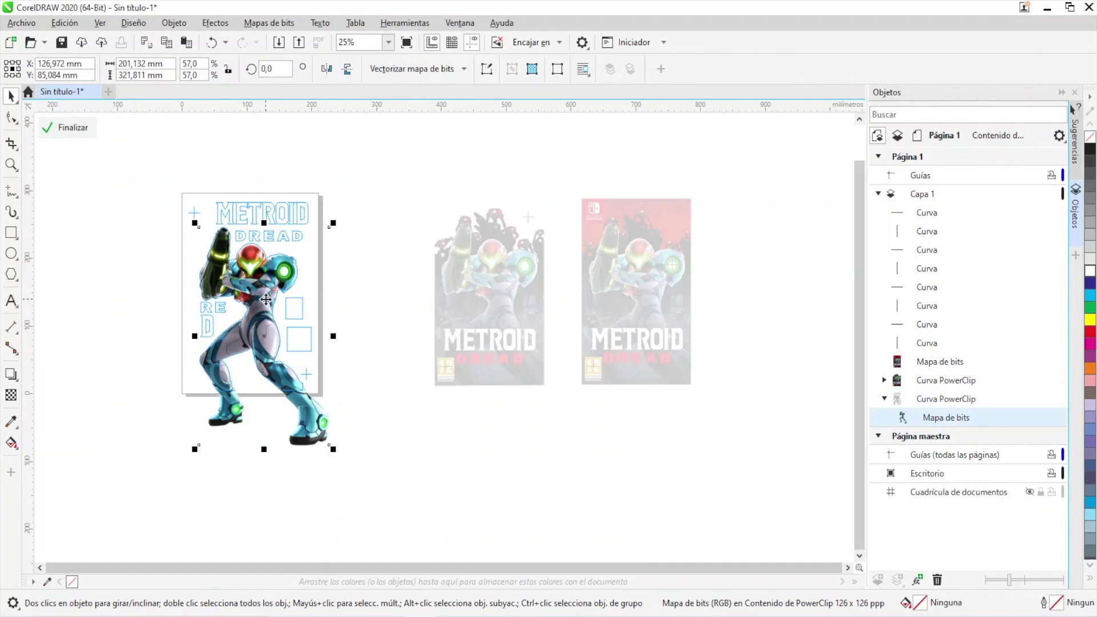
pyautogui.press('Delete')
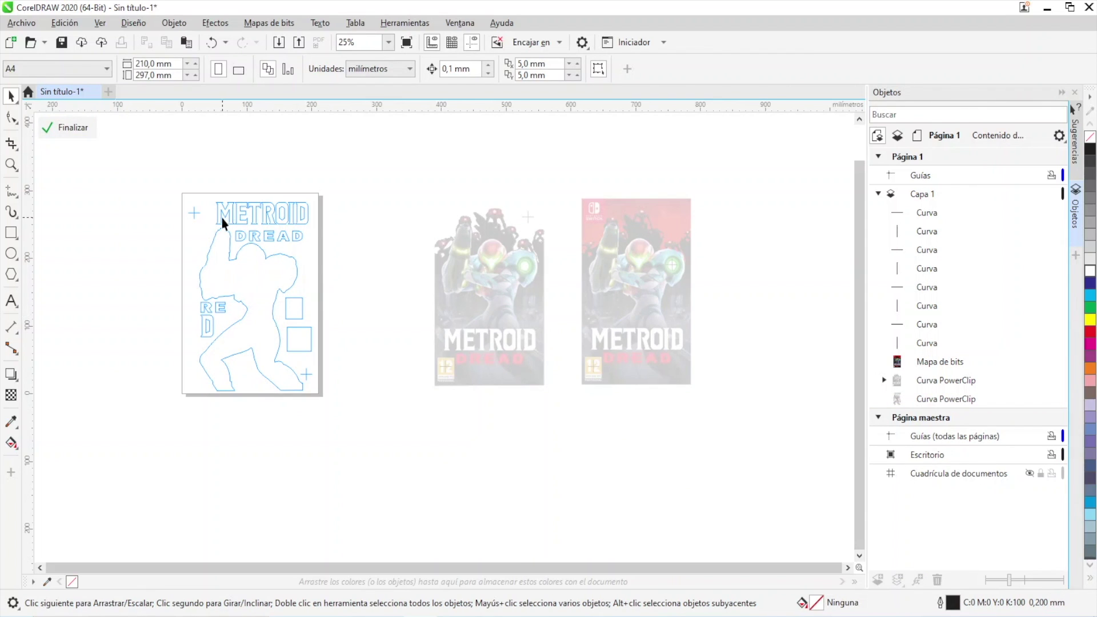
# Insert DREAD1.png from the Descargas folder into the PowerClip and align it over the outlines, at about X 105.2 mm, Y 144 mm.
pyautogui.hotkey('alt', 'Tab')
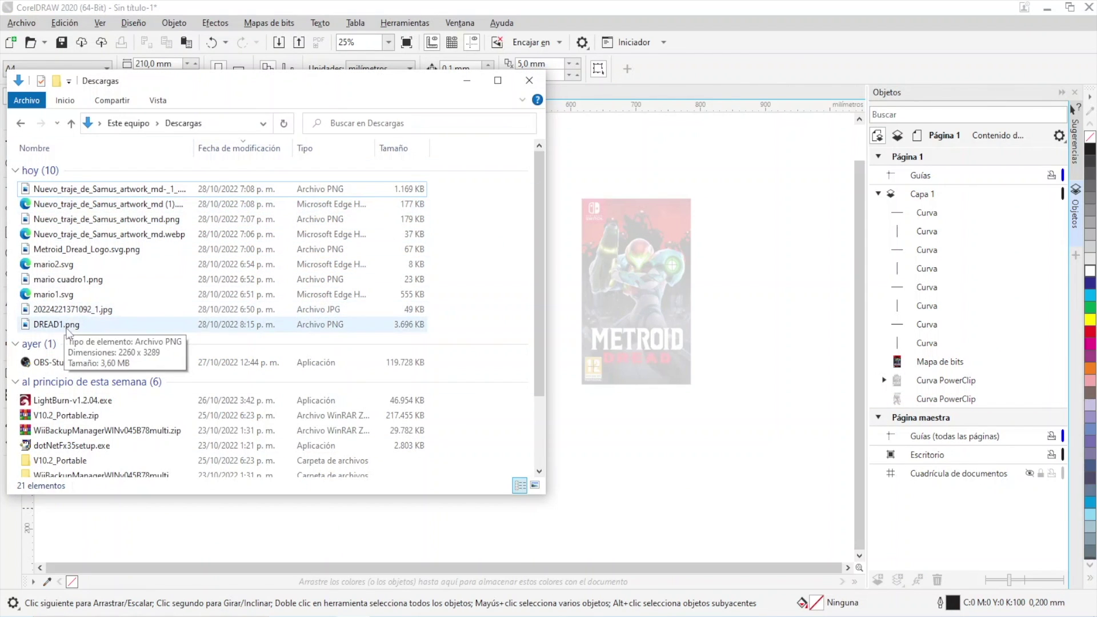
pyautogui.moveTo(56, 324); pyautogui.dragTo(276, 332)
pyautogui.scroll(5, 276, 331)
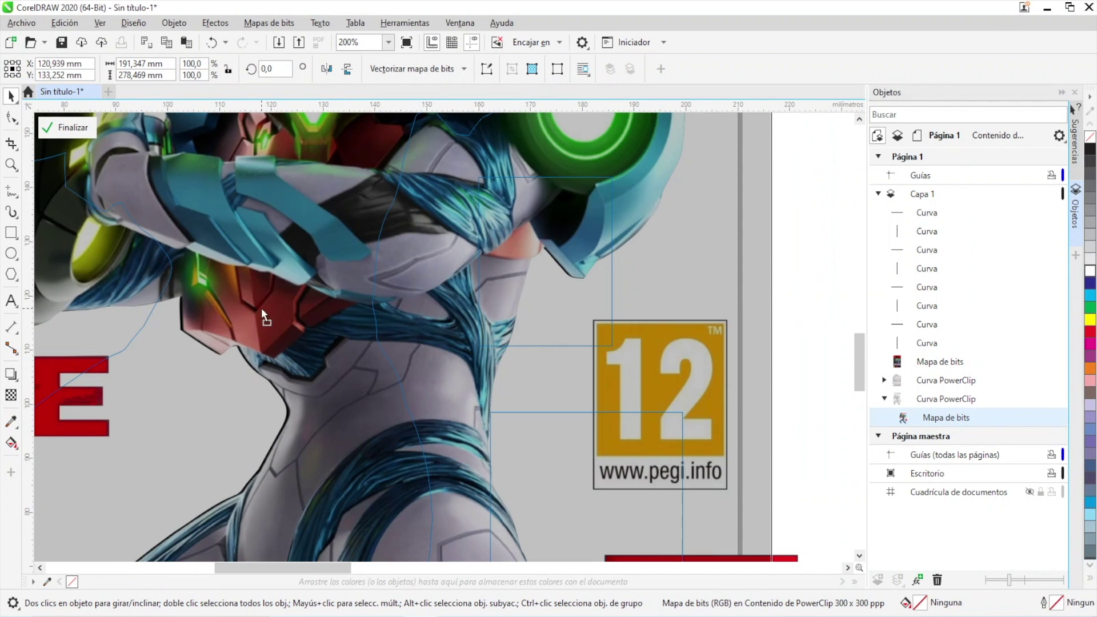
pyautogui.scroll(-4, 292, 343)
pyautogui.moveTo(303, 367); pyautogui.dragTo(298, 351)
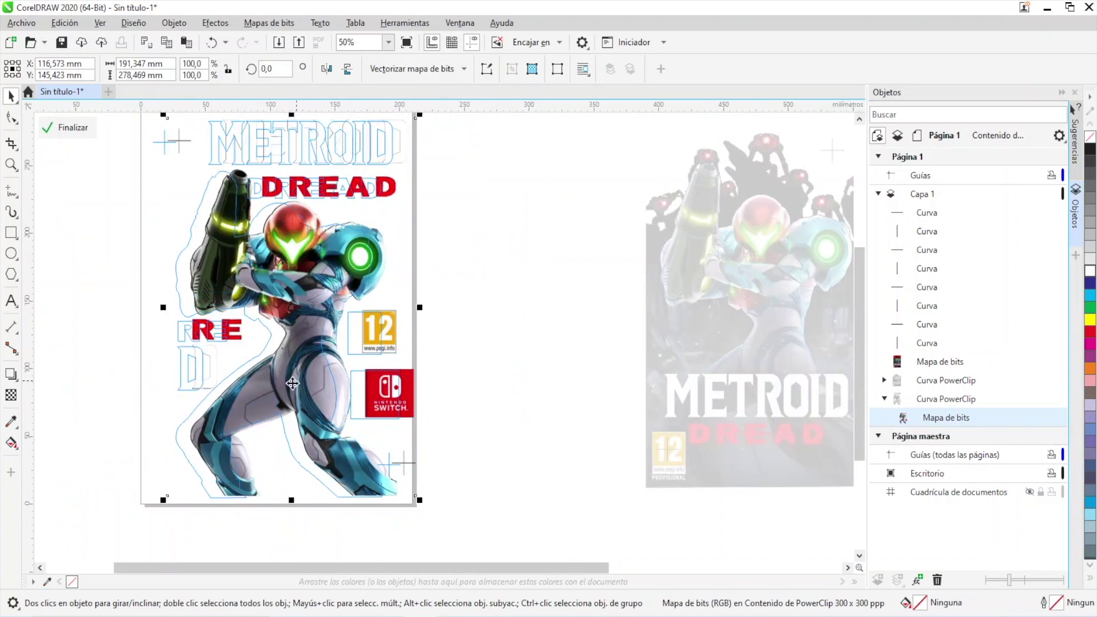
pyautogui.scroll(3, 295, 352)
pyautogui.moveTo(236, 434); pyautogui.dragTo(183, 441)
pyautogui.scroll(-3, 267, 408)
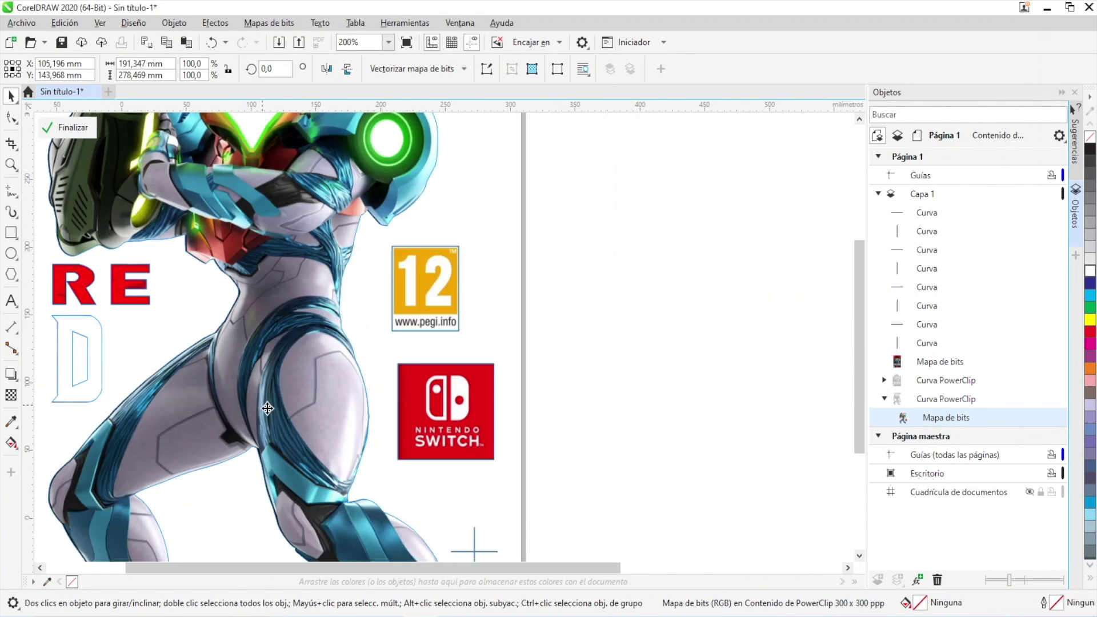
# Nudge the inserted bitmap down 0.2 mm to match the outline at Samus's foot, and finish editing the PowerClip.
pyautogui.scroll(5, 360, 500)
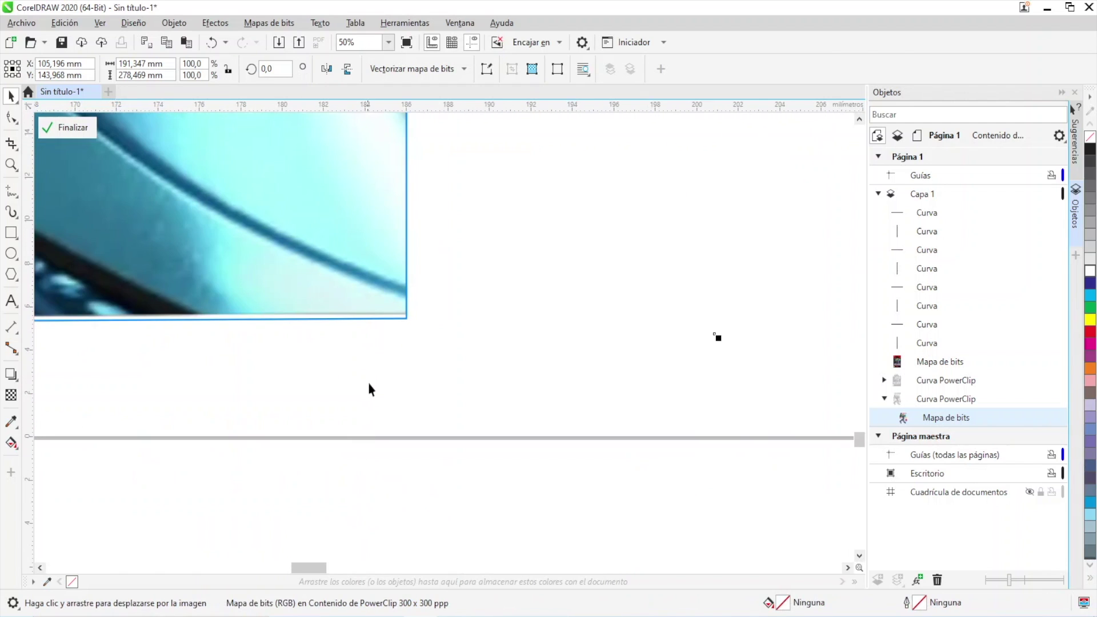
pyautogui.press('Down')
pyautogui.press('Down')
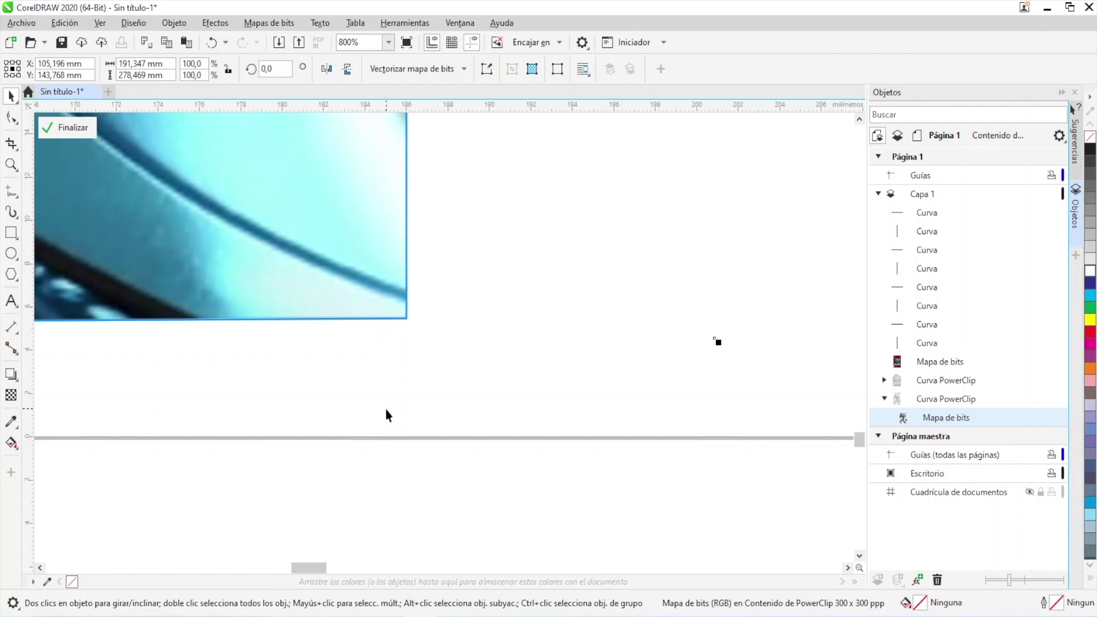
pyautogui.scroll(-8, 372, 406)
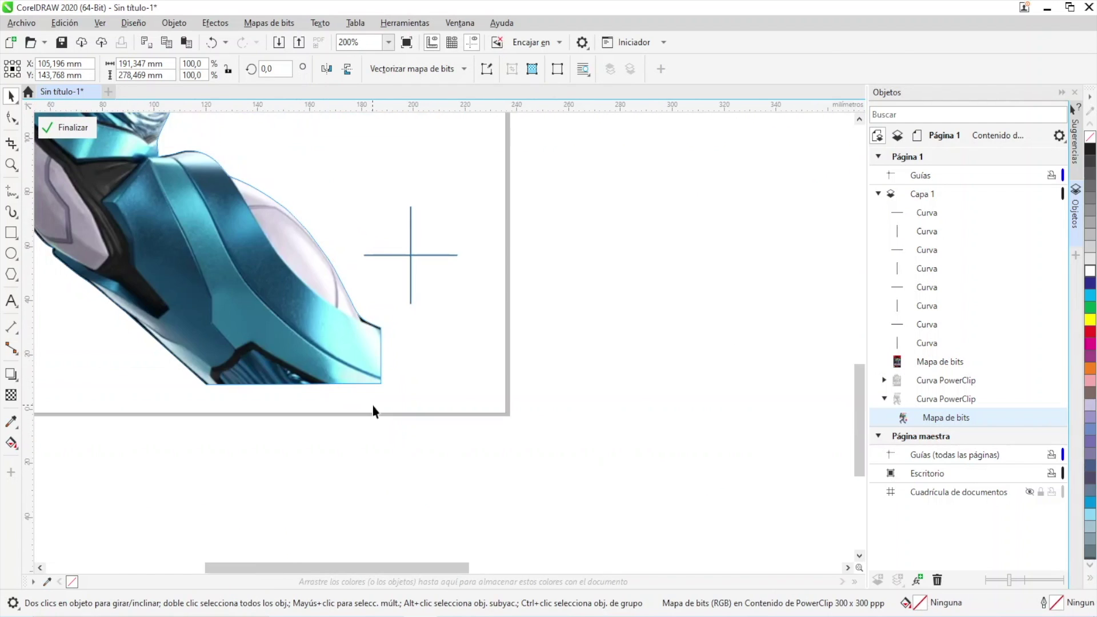
pyautogui.click(68, 127)
pyautogui.scroll(3, 558, 375)
pyautogui.scroll(-3, 320, 374)
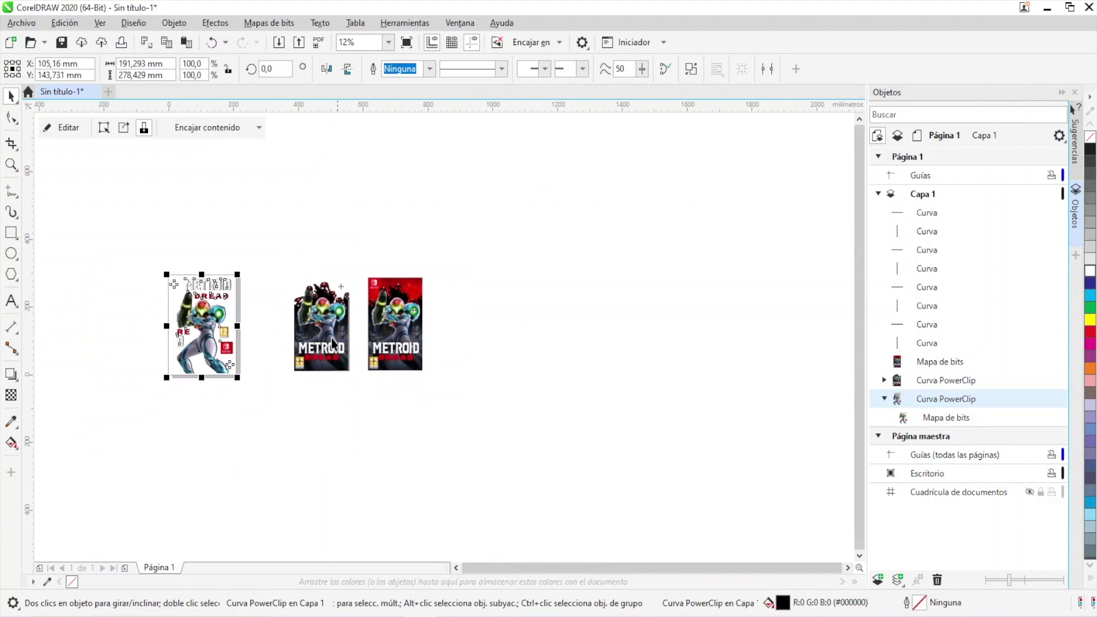
# Move the finished Samus PowerClip off the A4 page to its left, at about X -270 mm, Y 95 mm.
pyautogui.scroll(3, 326, 331)
pyautogui.scroll(-5, 259, 251)
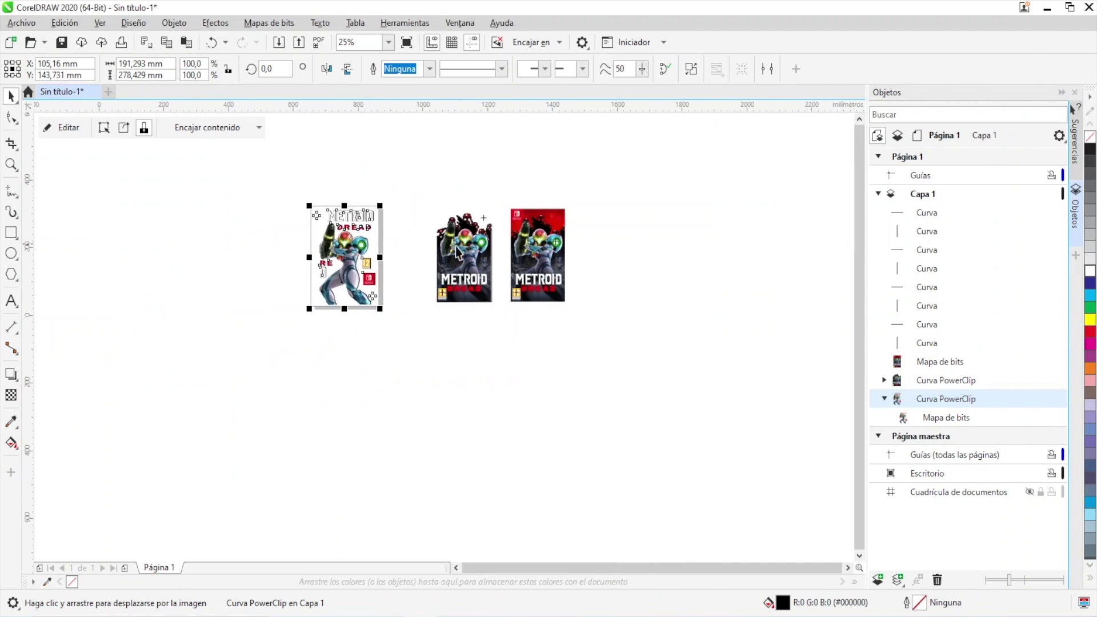
pyautogui.moveTo(271, 169); pyautogui.dragTo(382, 347)
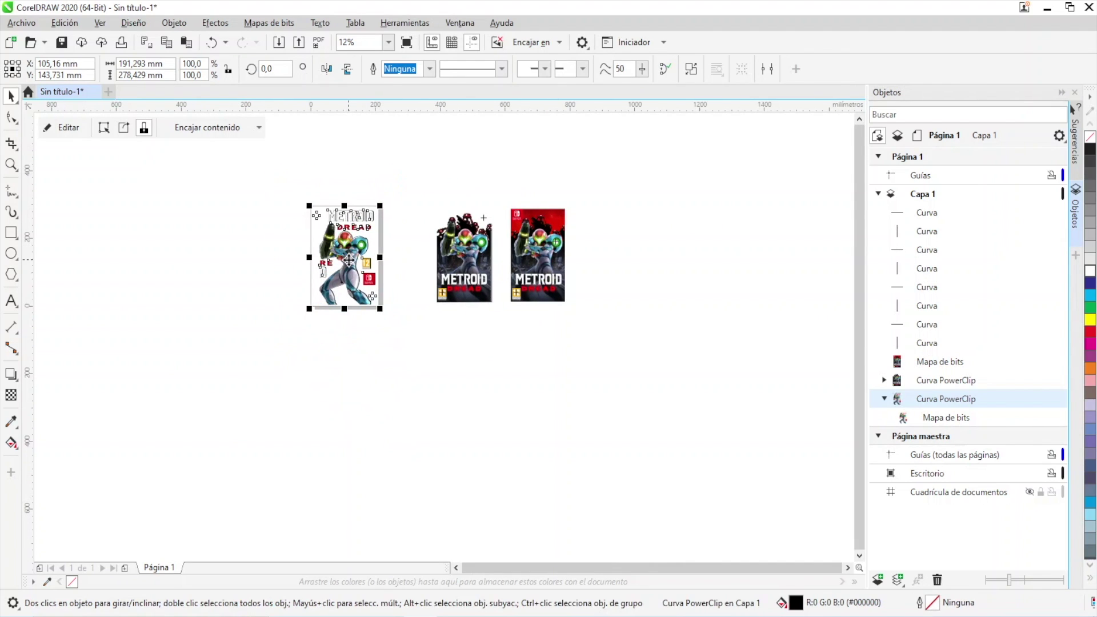
pyautogui.moveTo(346, 257); pyautogui.dragTo(224, 274)
pyautogui.moveTo(428, 189); pyautogui.dragTo(466, 269)
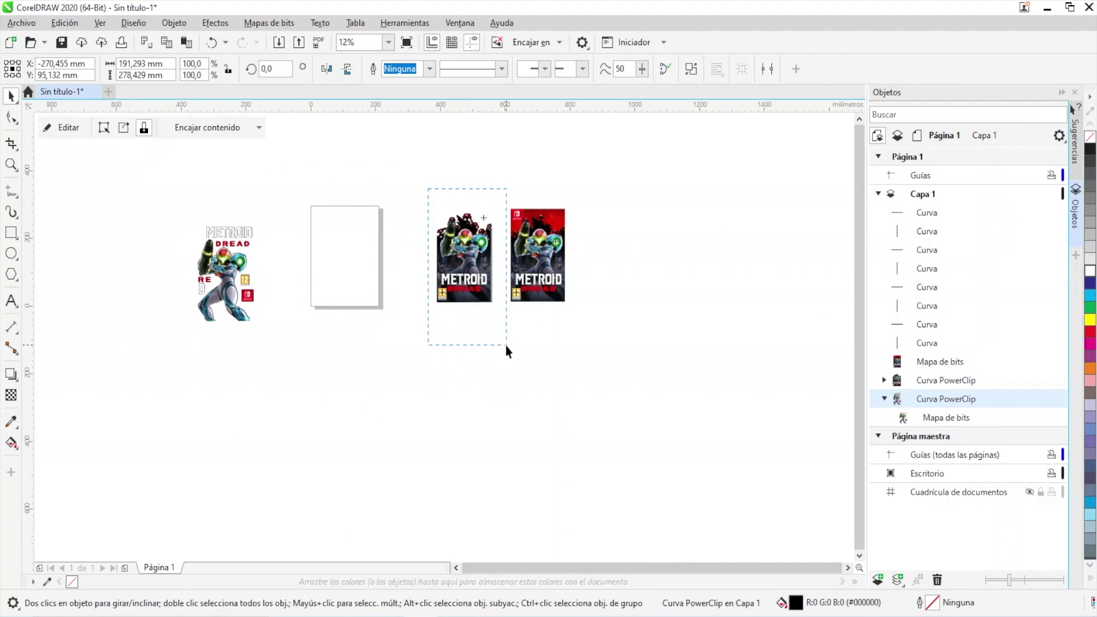
pyautogui.moveTo(506, 345); pyautogui.dragTo(506, 346)
pyautogui.moveTo(464, 266); pyautogui.dragTo(343, 234)
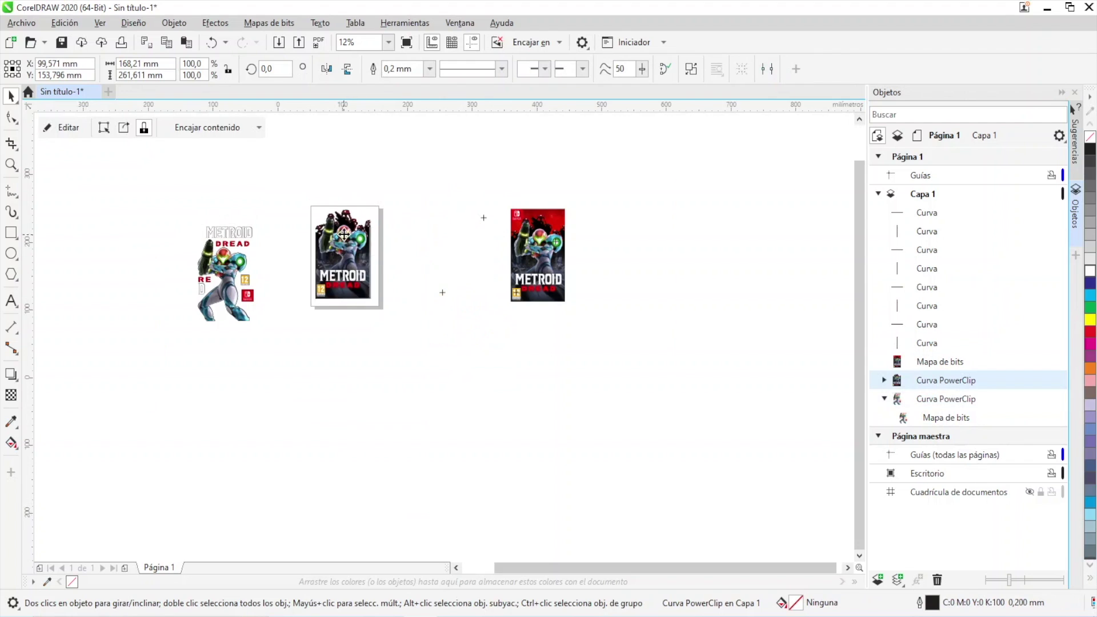
pyautogui.scroll(2, 344, 234)
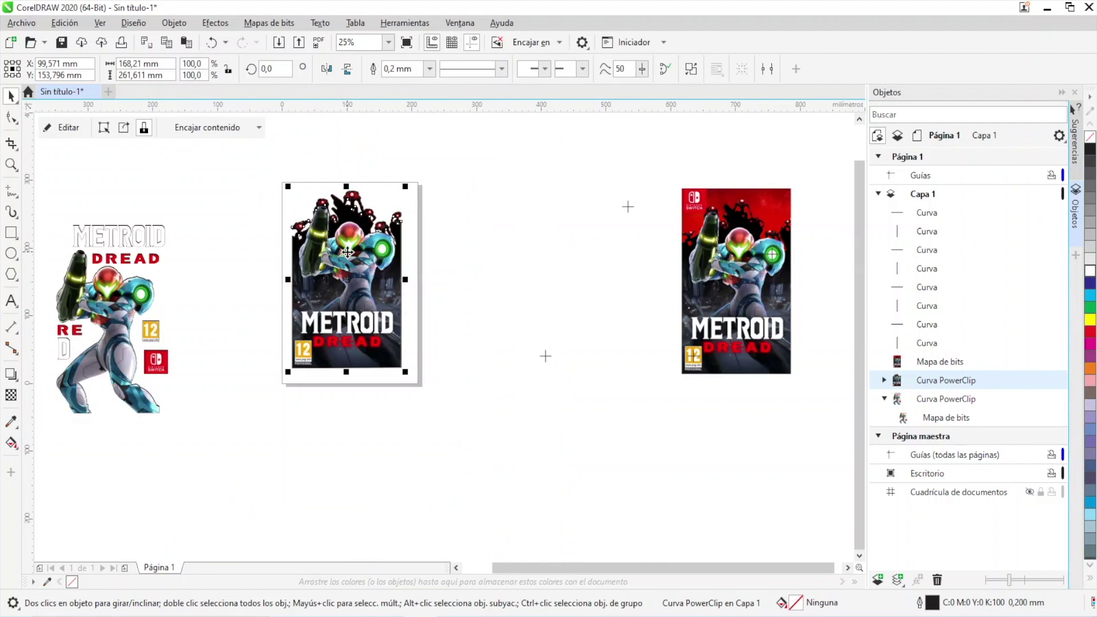
pyautogui.hotkey('ctrl', 'z')
# Move the cut-out cover PowerClip together with its two crosses onto the A4 page, at about X 97.5 mm, Y 147.4 mm.
pyautogui.moveTo(479, 144); pyautogui.dragTo(657, 413)
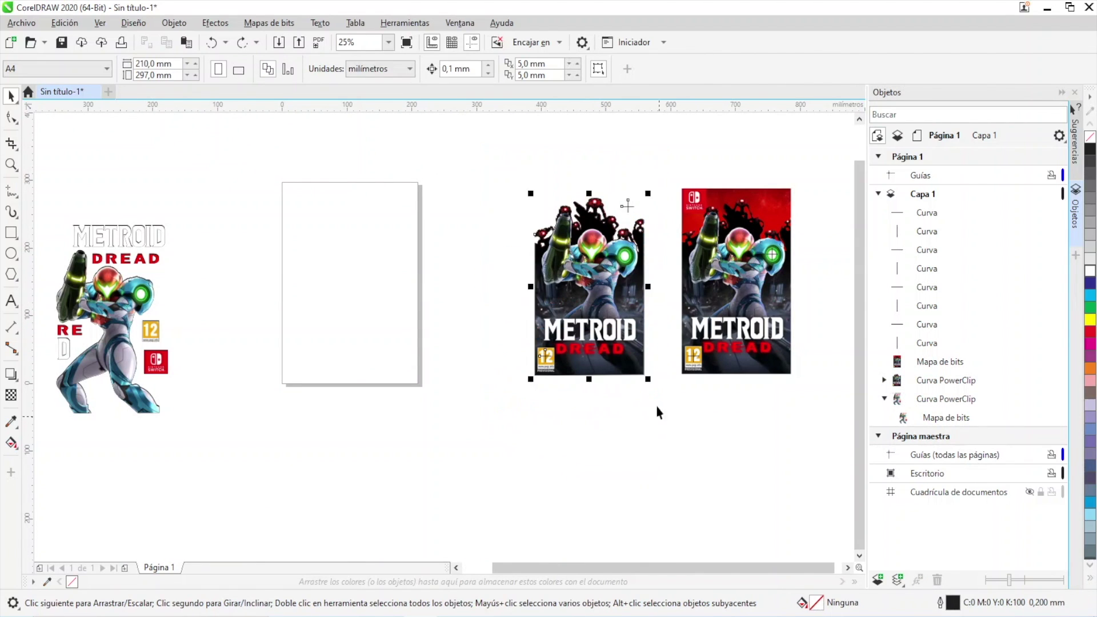
pyautogui.moveTo(619, 266); pyautogui.dragTo(368, 264)
pyautogui.scroll(2, 334, 292)
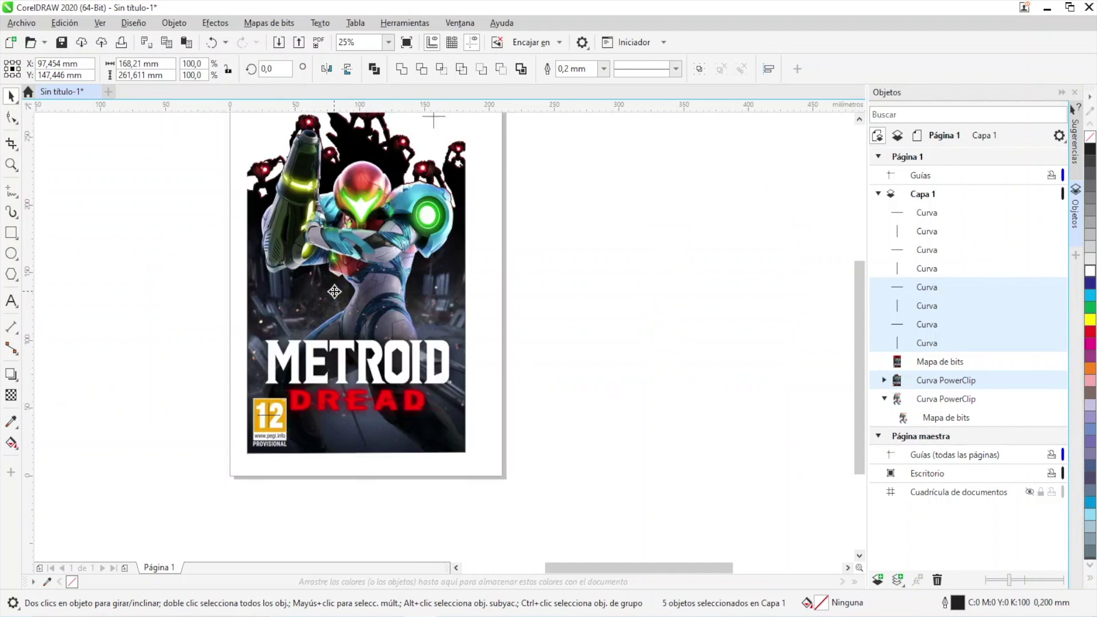
# Export only the selected cover PowerClip and crosses as DREAD2 in PNG format, with transparency, to the Descargas folder.
pyautogui.click(22, 22)
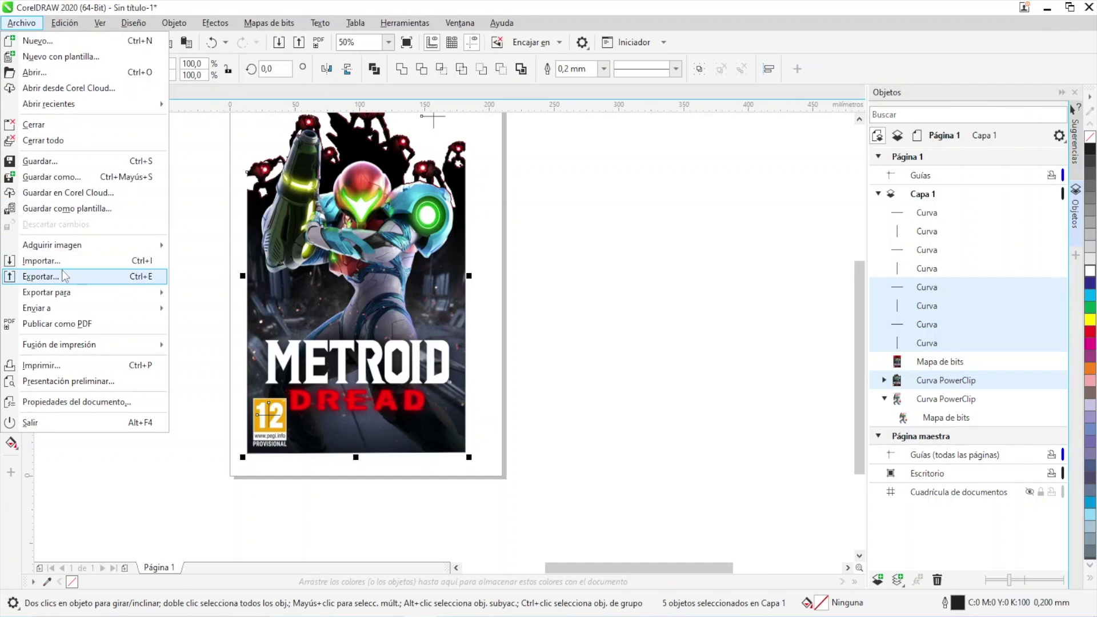
pyautogui.click(64, 278)
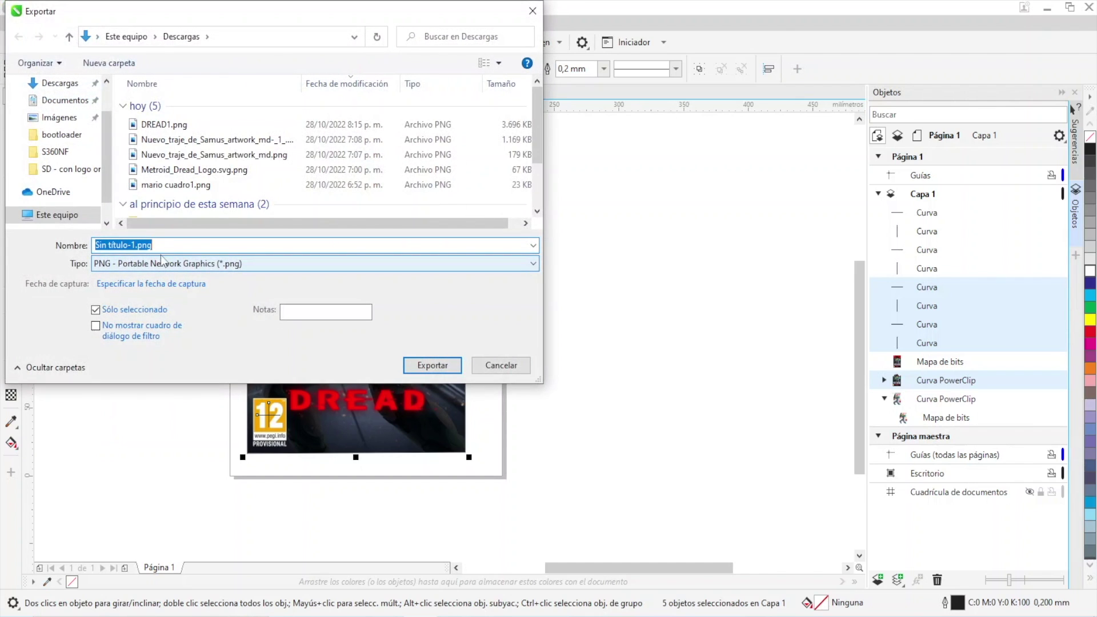
pyautogui.write('DRE')
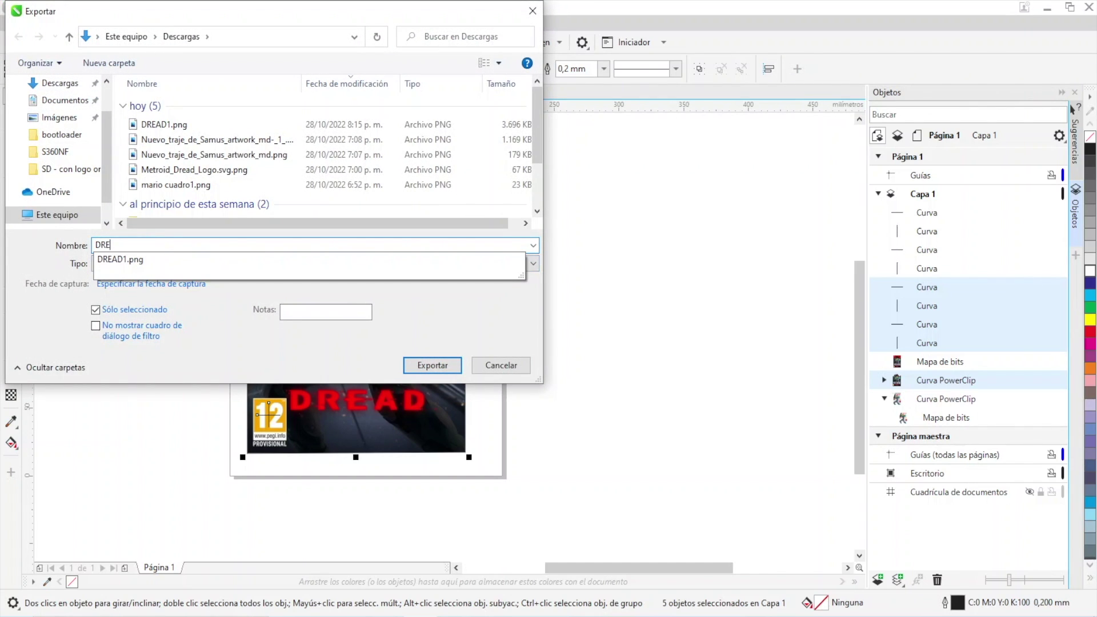
pyautogui.write('AD2')
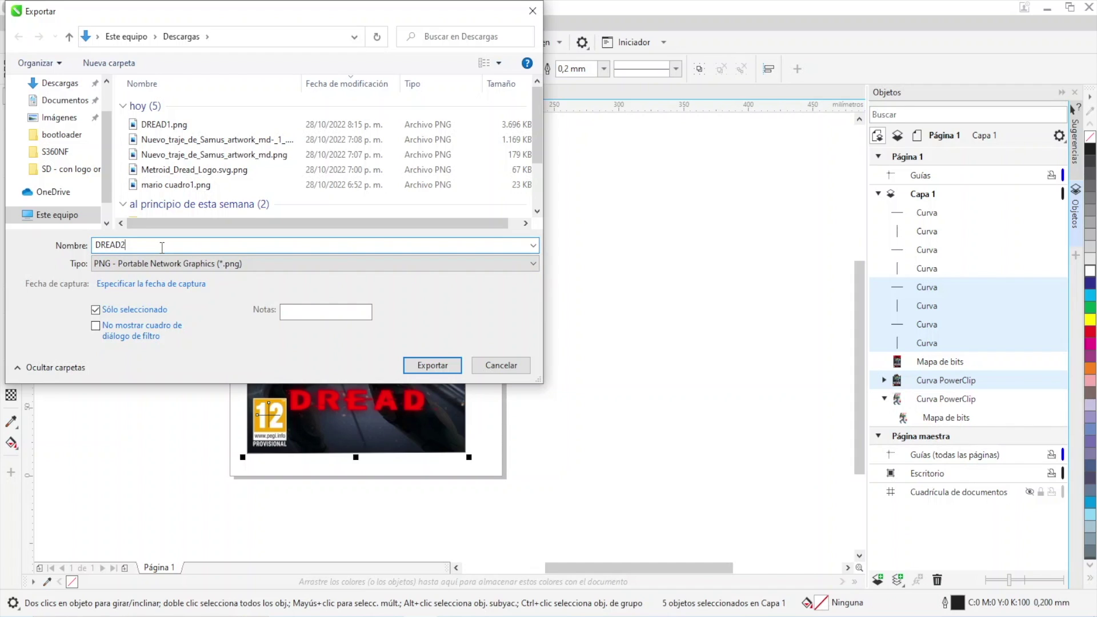
pyautogui.press('Return')
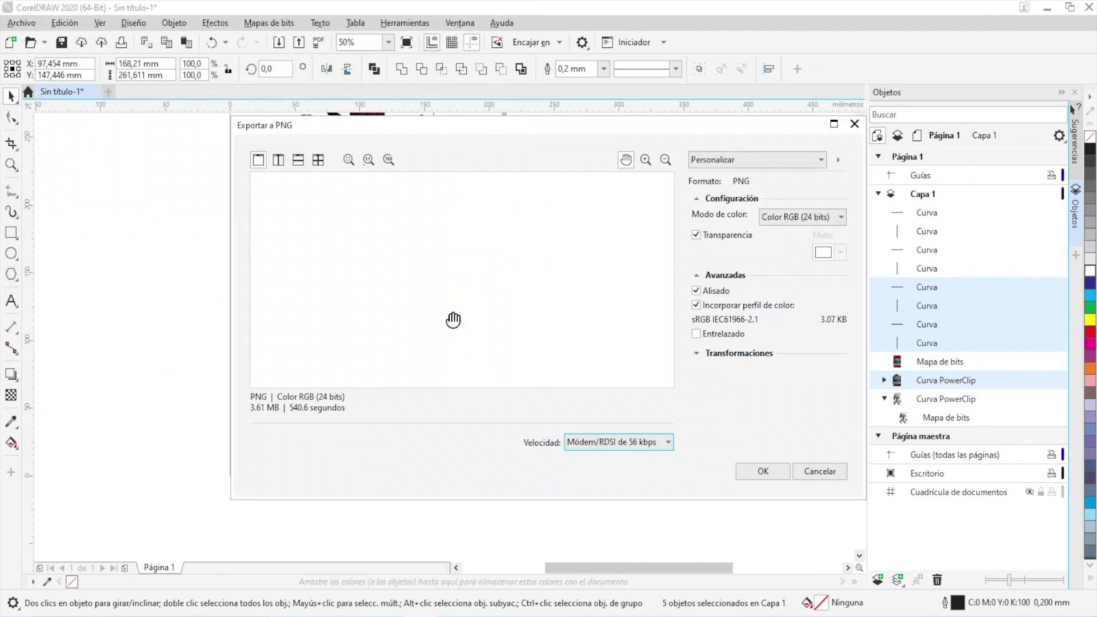
pyautogui.click(755, 479)
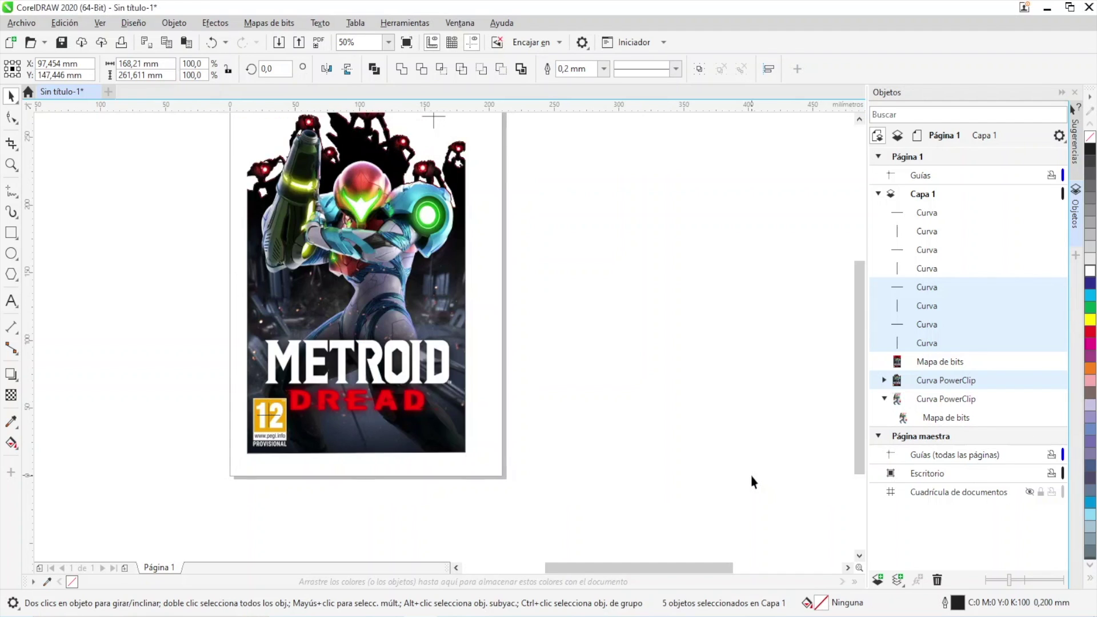
# Combine the cut-out cover PowerClip and both crosses on the page into a single curve.
pyautogui.scroll(-5, 514, 388)
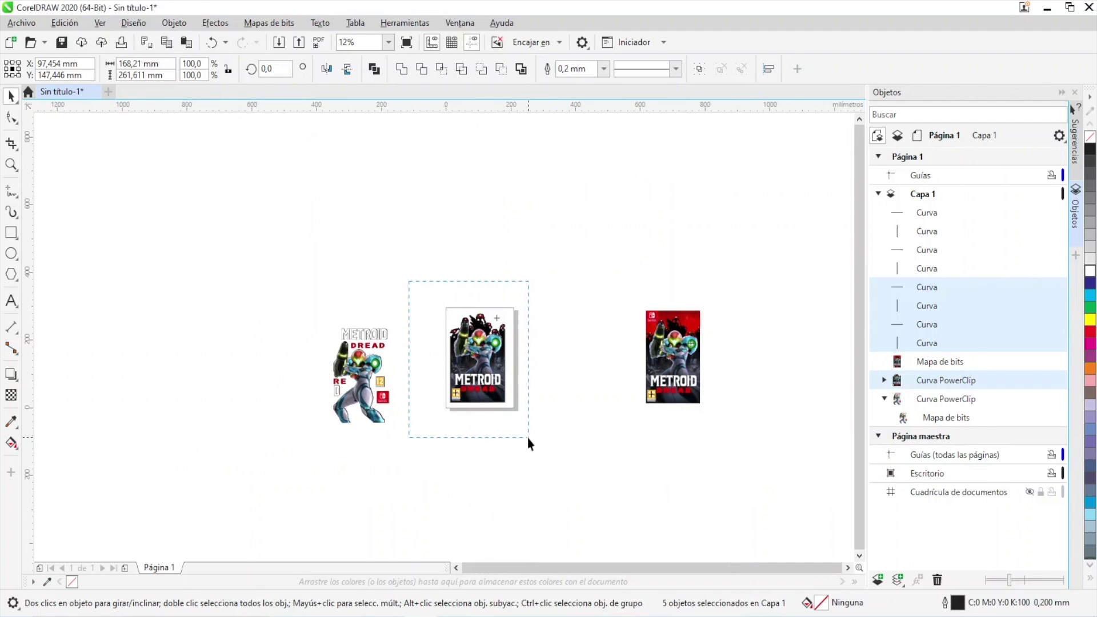
pyautogui.moveTo(527, 438); pyautogui.dragTo(527, 438)
pyautogui.click(373, 69)
pyautogui.scroll(5, 521, 410)
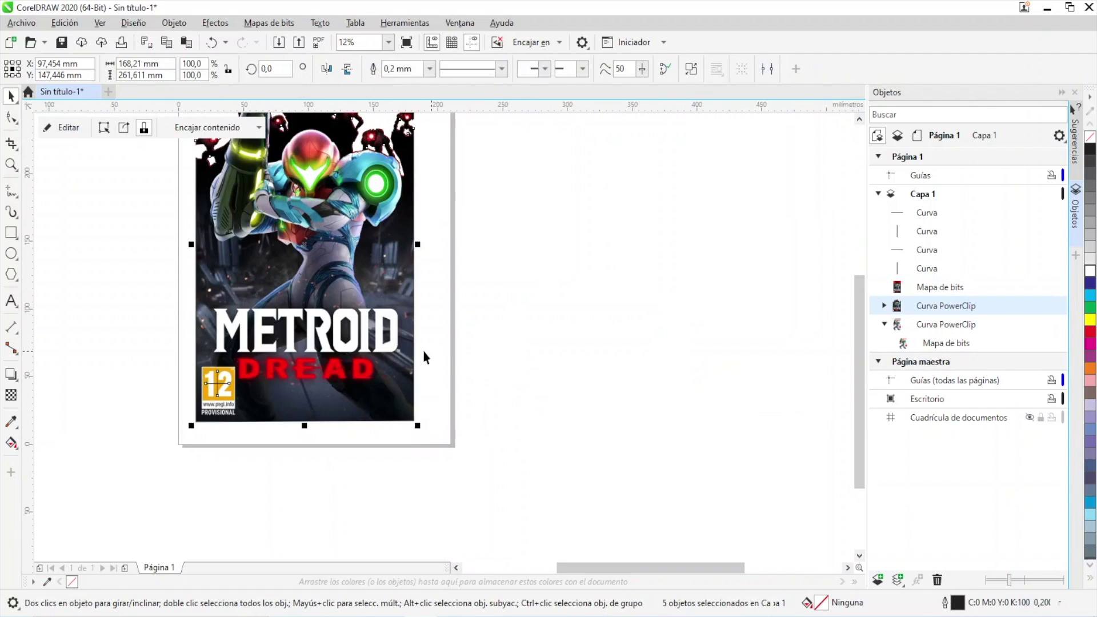
# Open the combined cover PowerClip's contents for editing and delete the cover bitmap inside it.
pyautogui.click(64, 130)
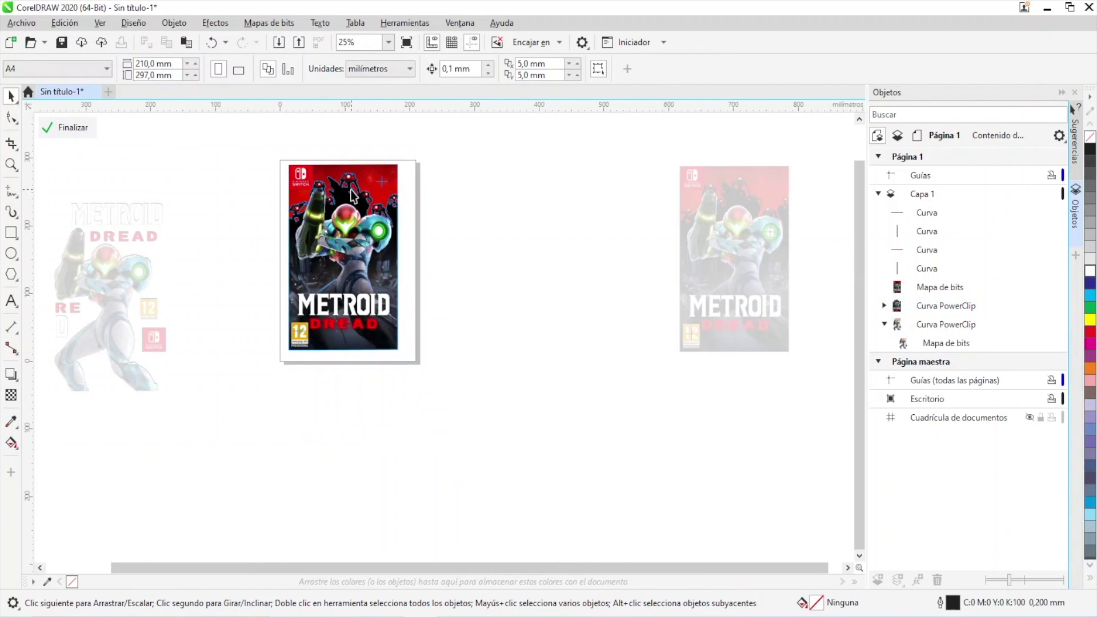
pyautogui.click(351, 192)
pyautogui.press('Delete')
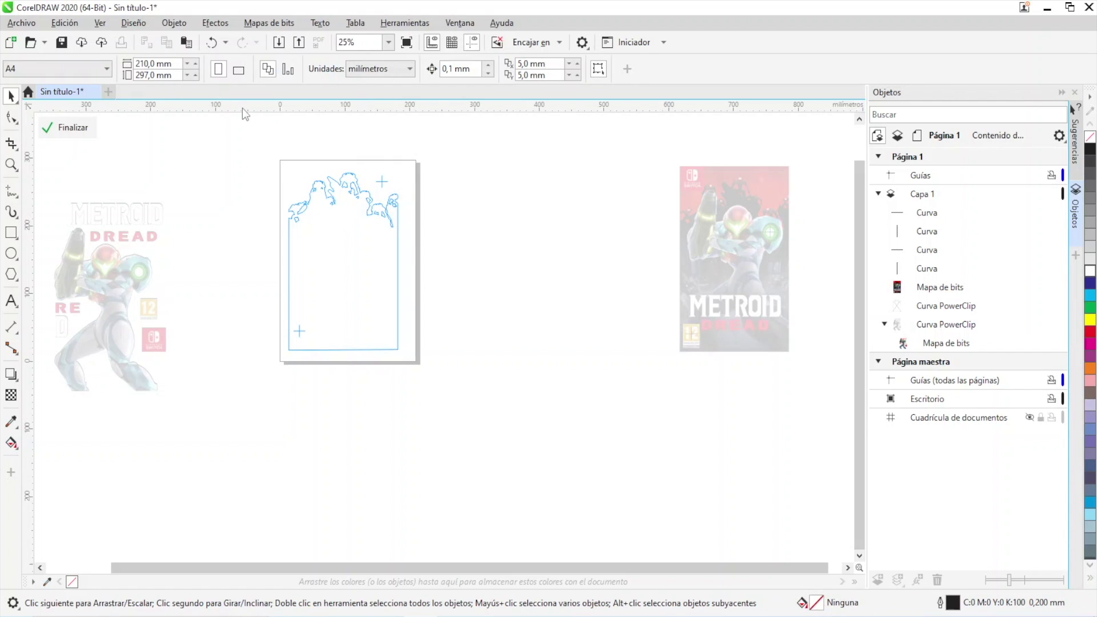
# Insert DREAD2.png from the Descargas folder into the PowerClip and place it roughly over the outlines, at about X 97.3 mm, Y 148.5 mm.
pyautogui.hotkey('alt', 'Tab')
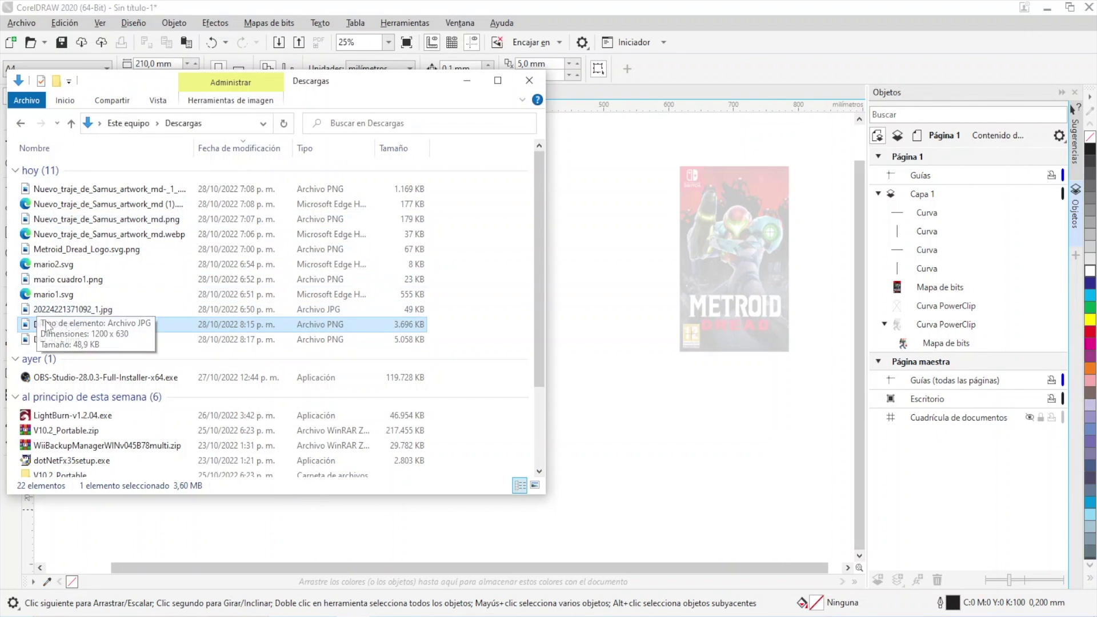
pyautogui.moveTo(56, 340); pyautogui.dragTo(386, 292)
pyautogui.scroll(4, 375, 320)
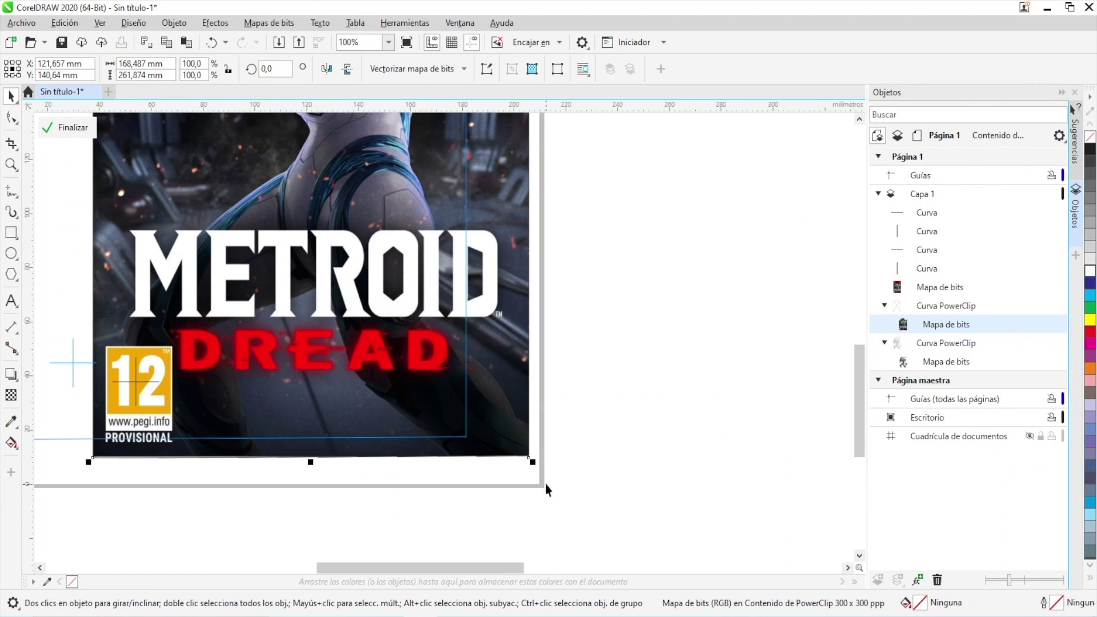
pyautogui.moveTo(471, 433); pyautogui.dragTo(463, 435)
pyautogui.scroll(2, 396, 410)
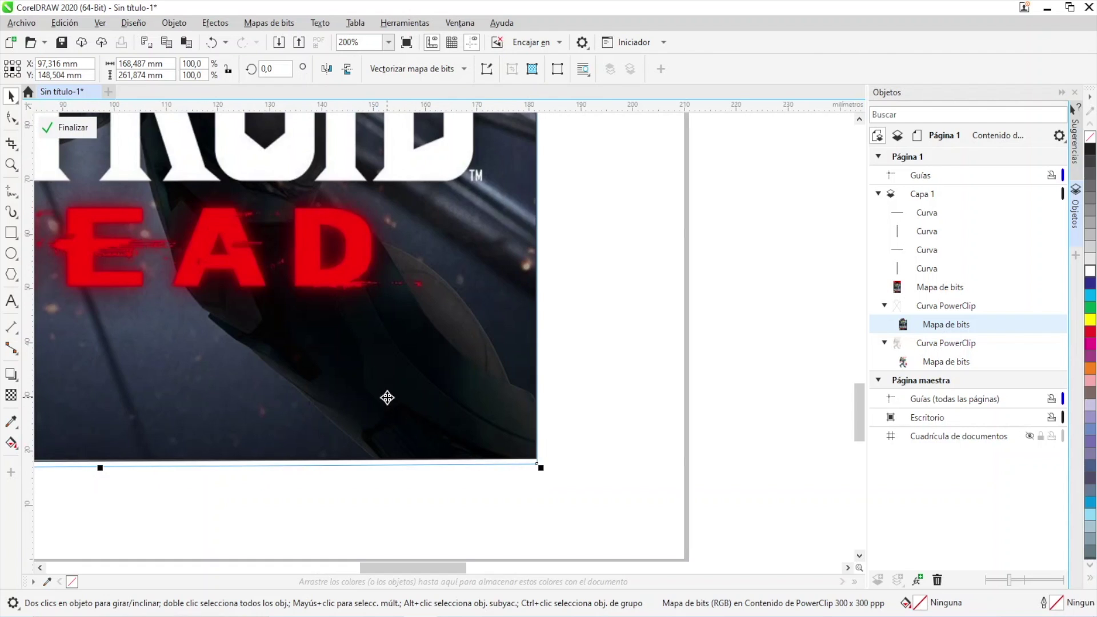
# Nudge the inserted bitmap down 1 mm and right 0.2 mm to match the robots' outlines, and finish editing the PowerClip.
pyautogui.scroll(4, 517, 232)
pyautogui.scroll(5, 527, 331)
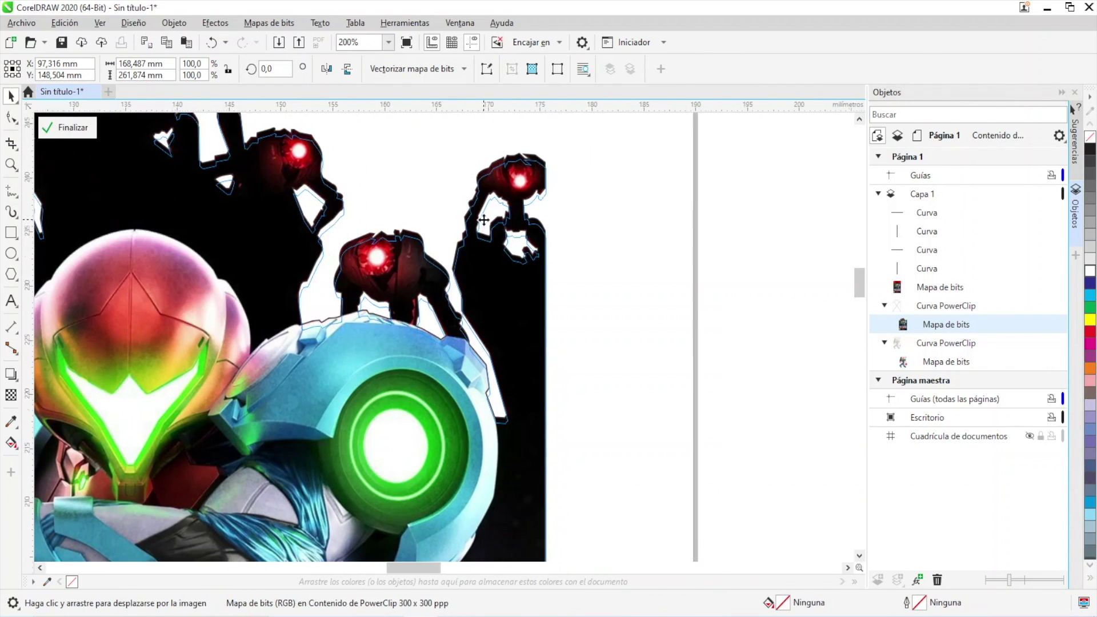
pyautogui.scroll(4, 485, 222)
pyautogui.press('Down')
pyautogui.press('Down')
pyautogui.press('Down')
pyautogui.press('Down')
pyautogui.press('Down')
pyautogui.press('Down')
pyautogui.press('Down')
pyautogui.press('Down')
pyautogui.press('Down')
pyautogui.press('Down')
pyautogui.press('Down')
pyautogui.press('Down')
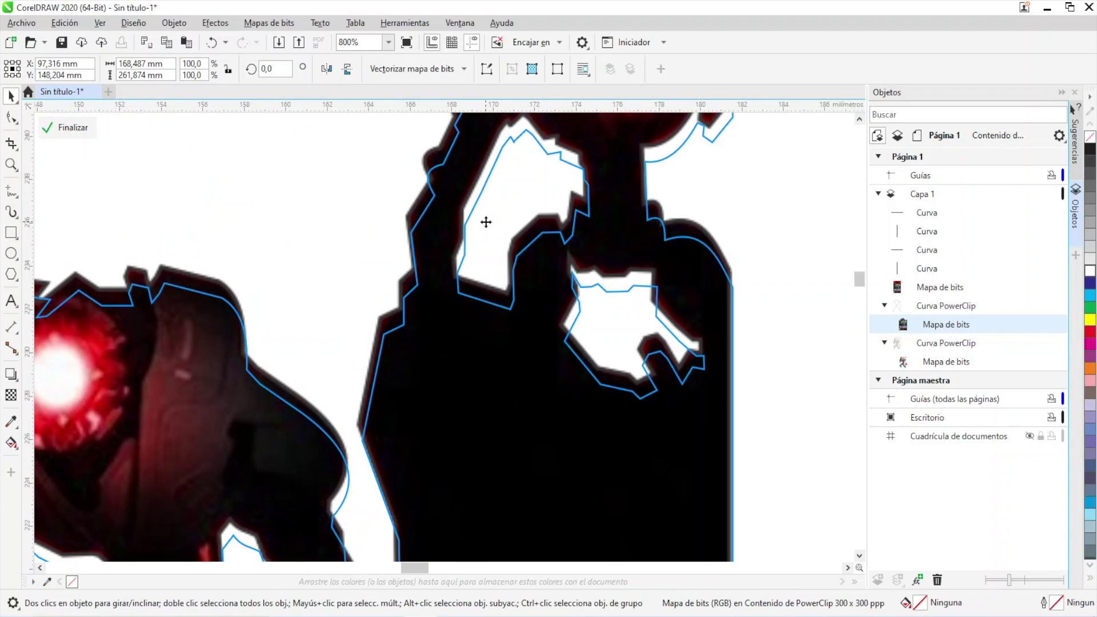
pyautogui.press('Right')
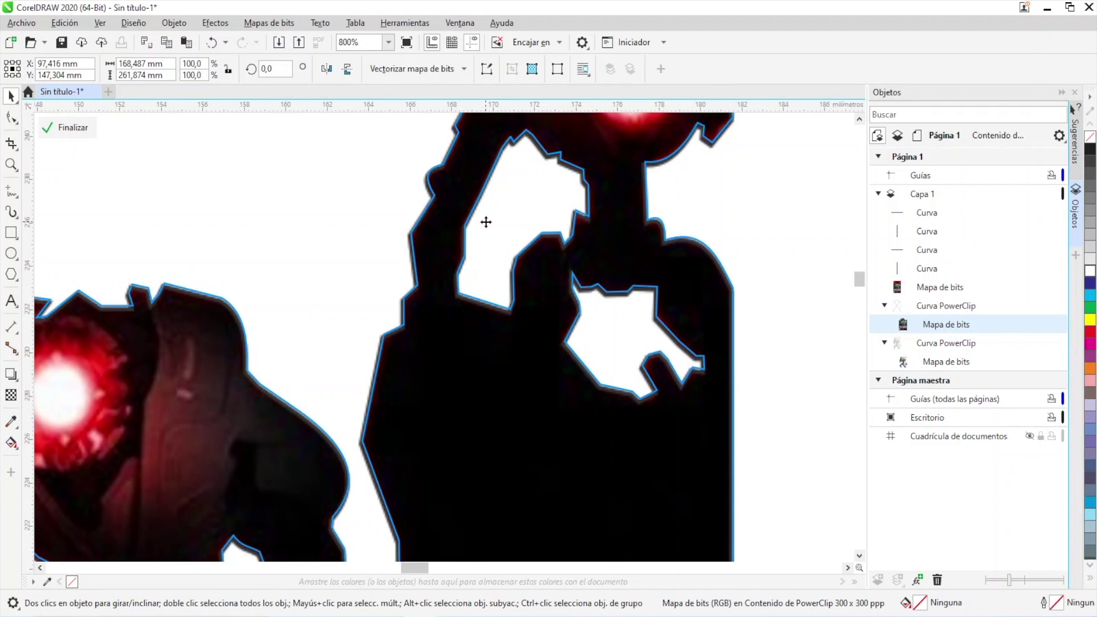
pyautogui.press('Up')
pyautogui.press('Right')
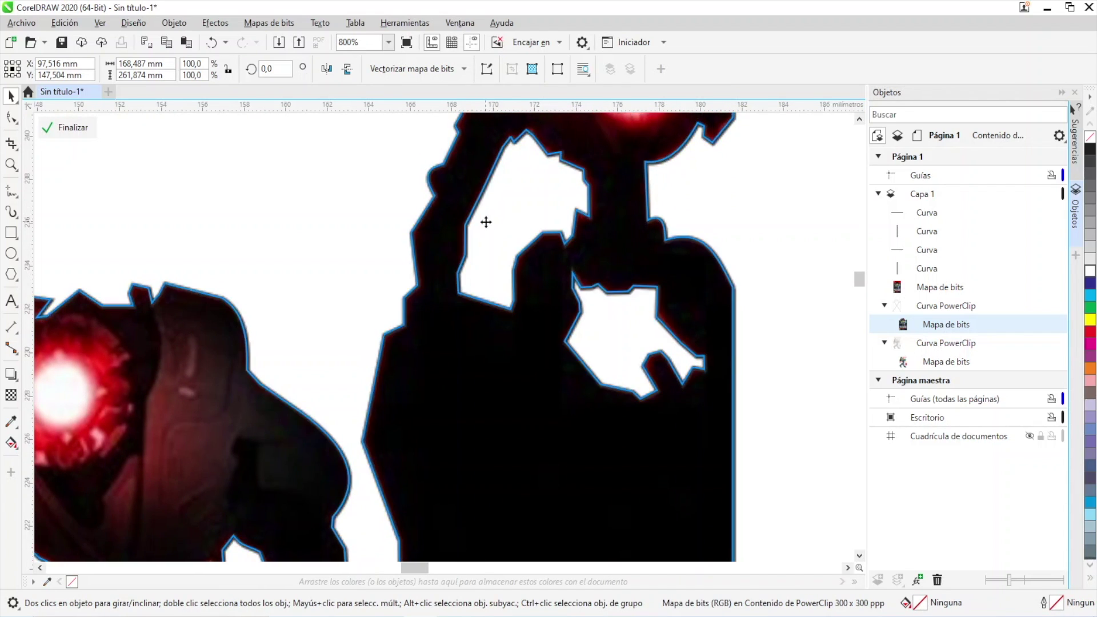
pyautogui.scroll(-2, 485, 222)
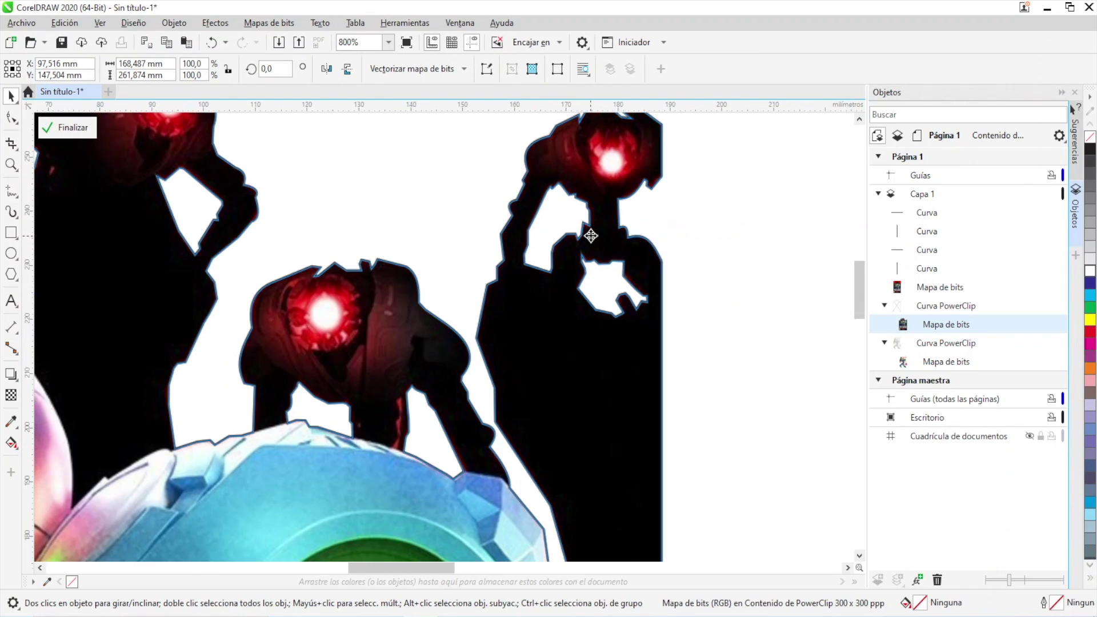
pyautogui.click(69, 127)
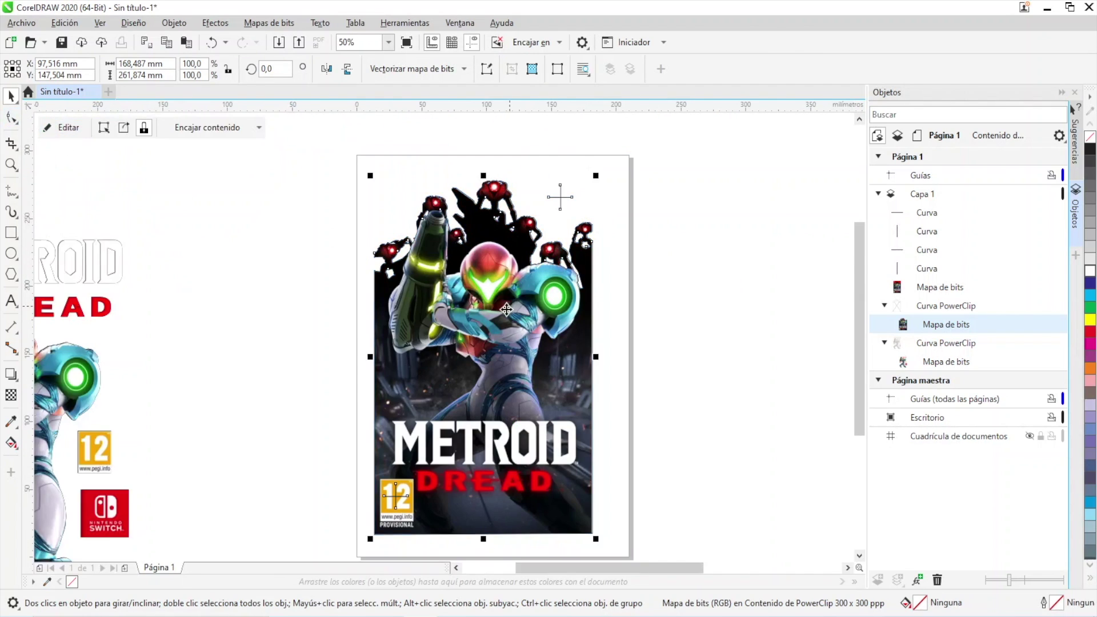
# Move the finished cut-out PowerClip off the page to the upper left, and the full cover bitmap with its crosses onto the page.
pyautogui.scroll(-2, 438, 260)
pyautogui.moveTo(438, 260); pyautogui.dragTo(583, 440)
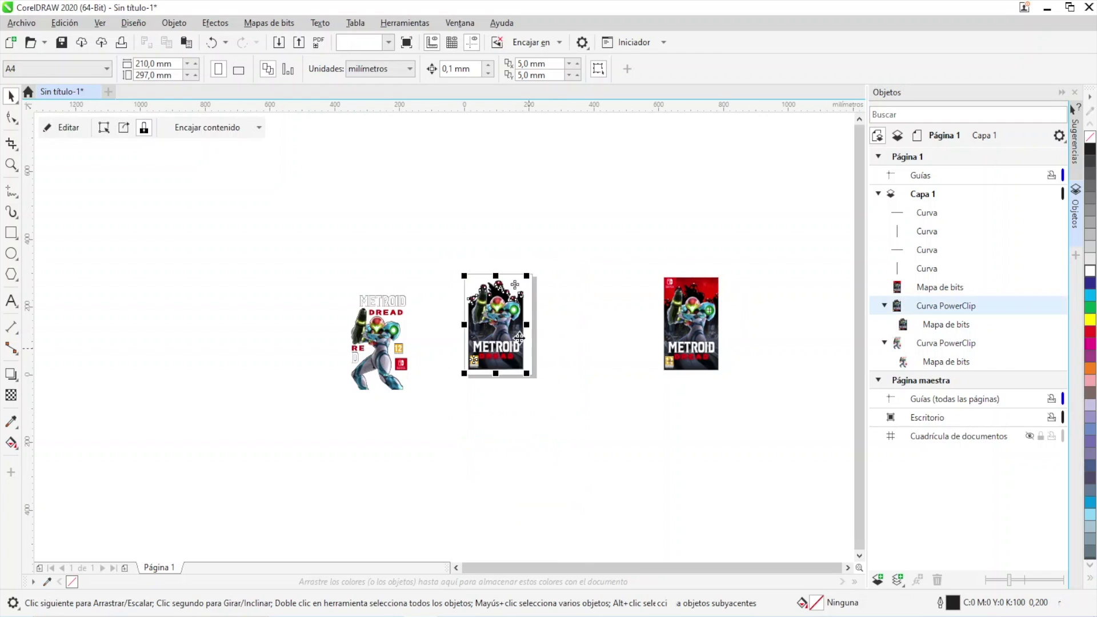
pyautogui.moveTo(508, 344); pyautogui.dragTo(468, 248)
pyautogui.moveTo(634, 260); pyautogui.dragTo(757, 422)
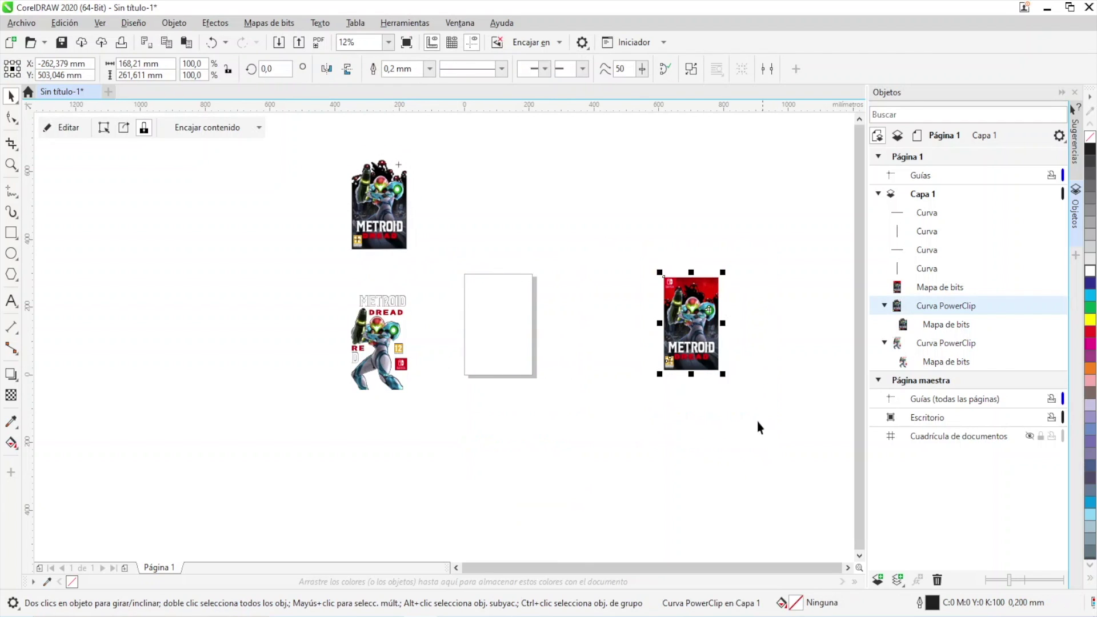
pyautogui.moveTo(702, 342); pyautogui.dragTo(506, 336)
pyautogui.scroll(1, 507, 336)
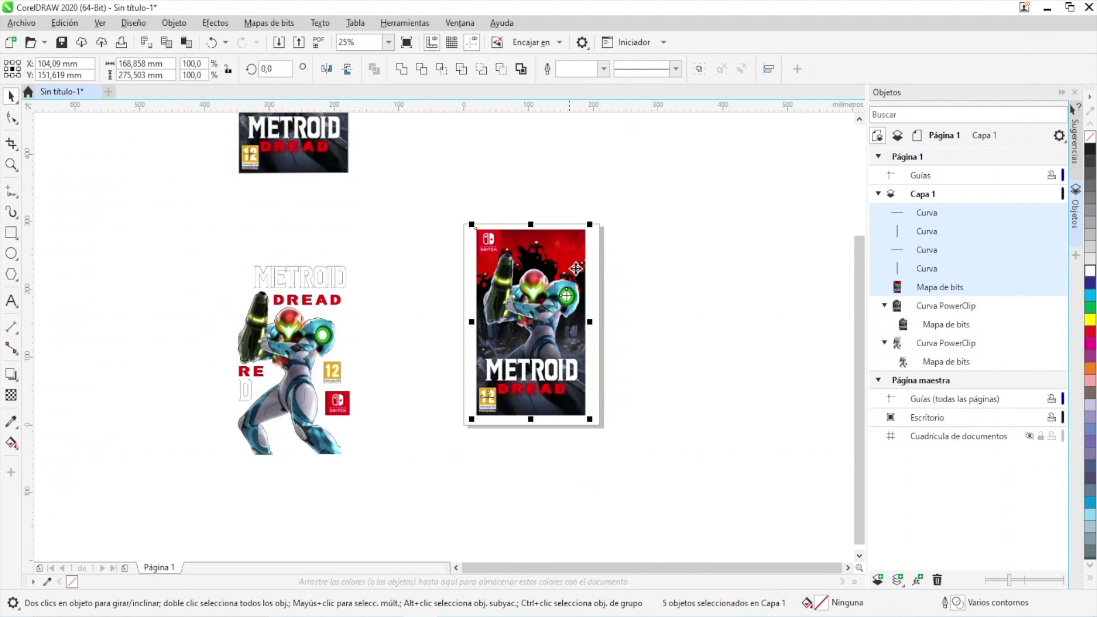
# Draw a rectangle around the full cover bitmap, following its outer edges.
pyautogui.click(11, 233)
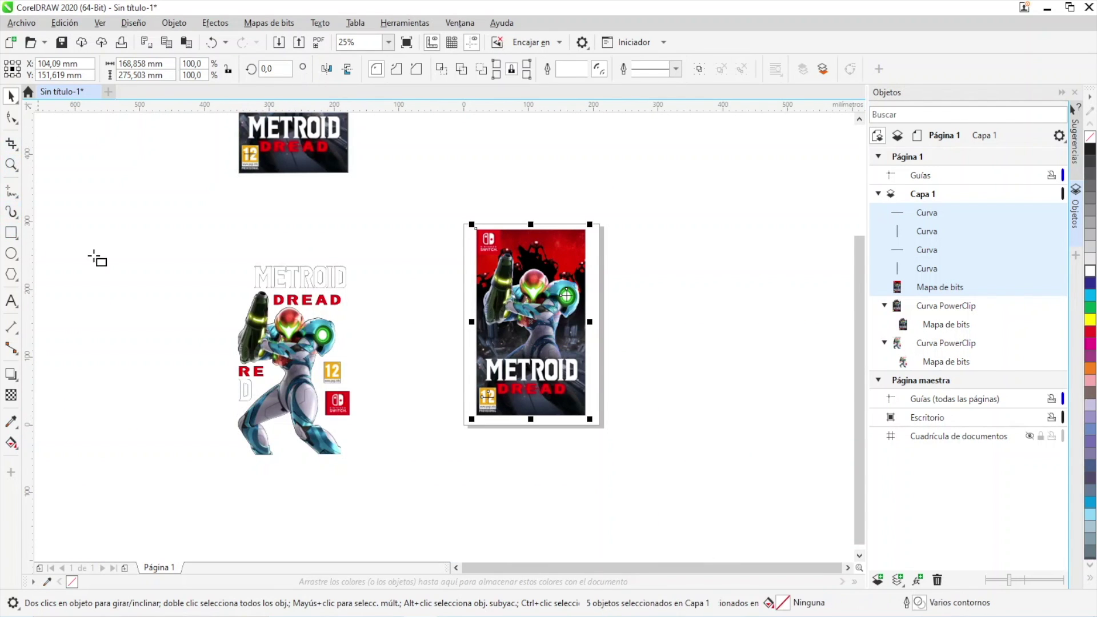
pyautogui.moveTo(476, 229); pyautogui.dragTo(589, 420)
pyautogui.press('space')
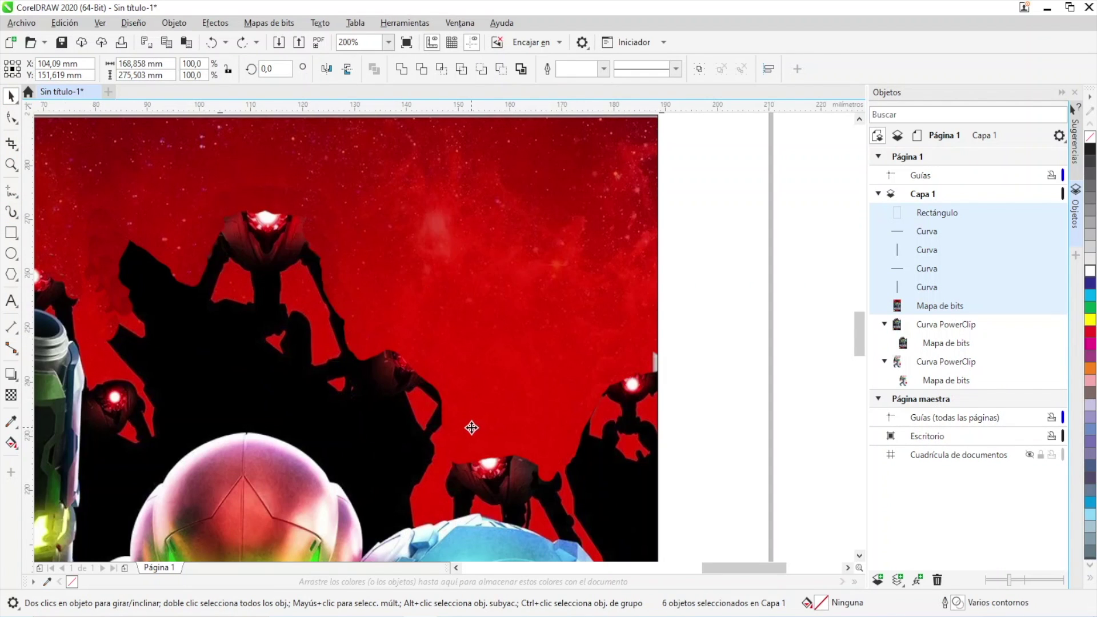
# Export the selected full cover with its rectangle and crosses to the Descargas folder as DREAD3.png, keeping the PNG settings offered.
pyautogui.scroll(-3, 544, 411)
pyautogui.scroll(3, 576, 397)
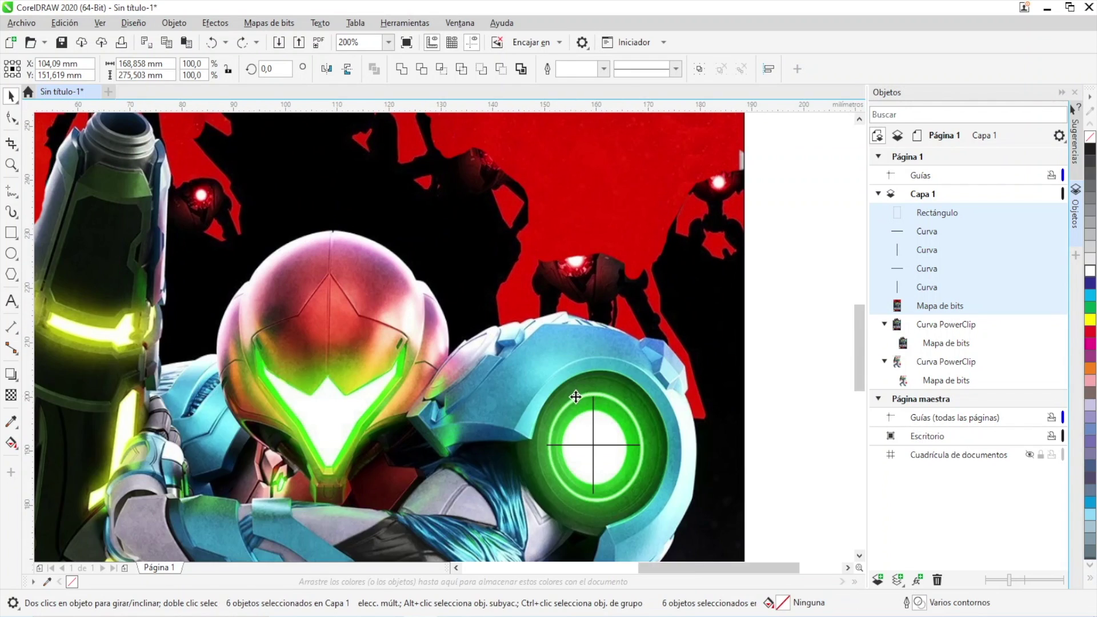
pyautogui.scroll(-3, 430, 509)
pyautogui.scroll(-5, 431, 508)
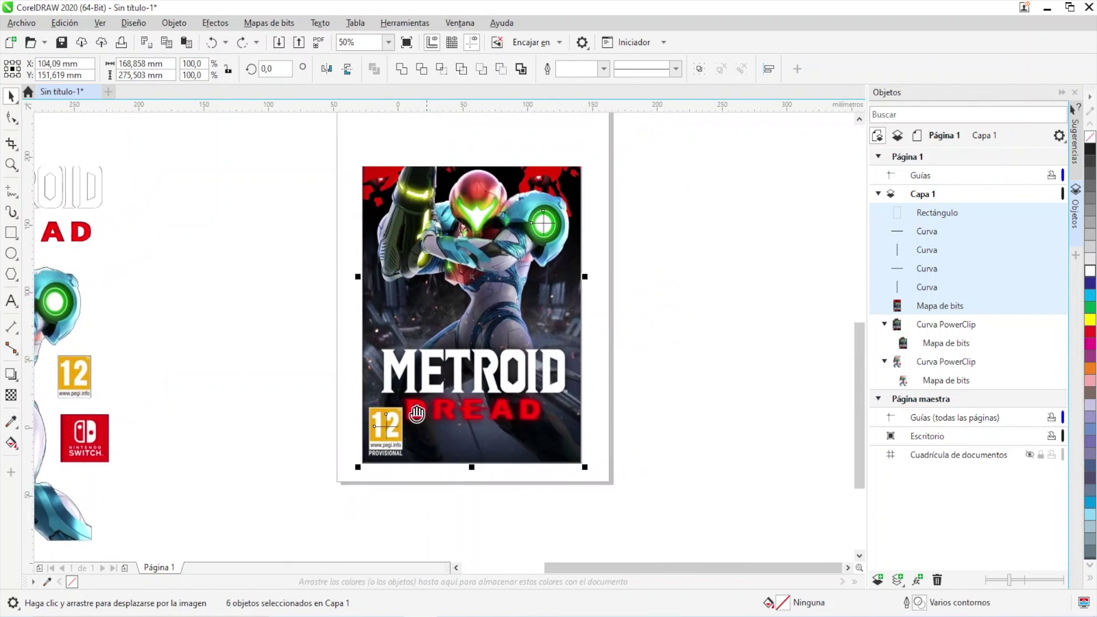
pyautogui.moveTo(430, 397); pyautogui.dragTo(403, 445)
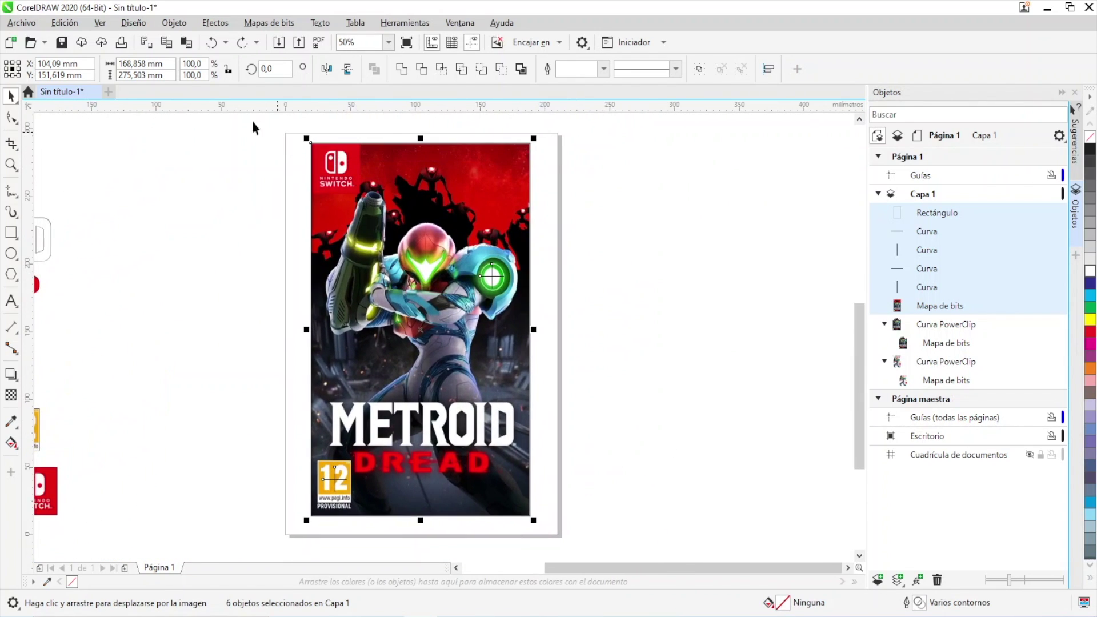
pyautogui.click(21, 23)
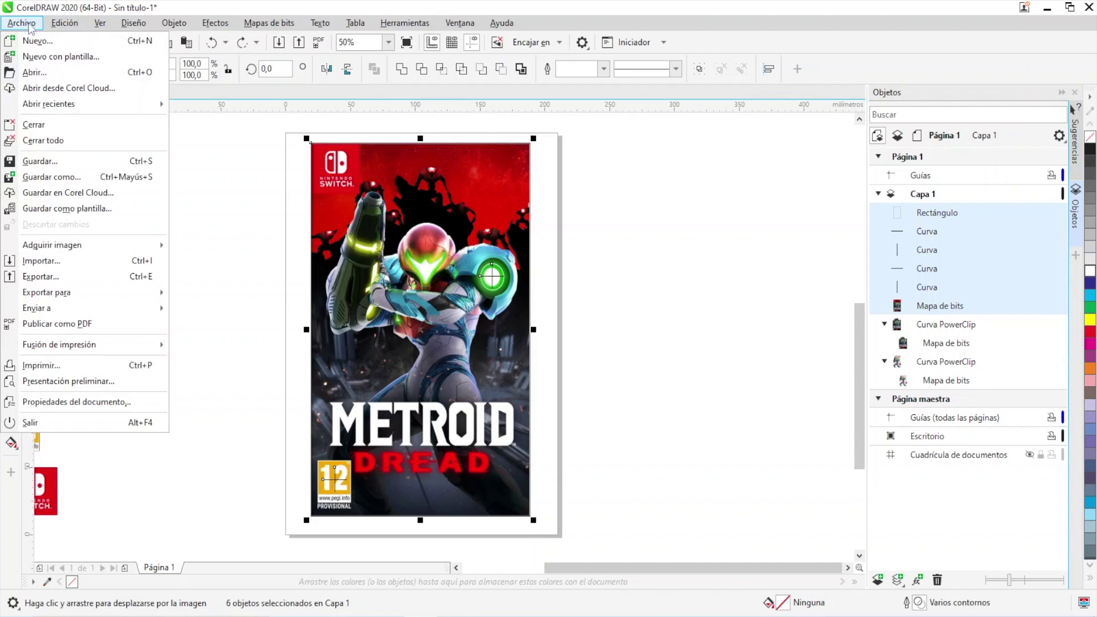
pyautogui.click(60, 276)
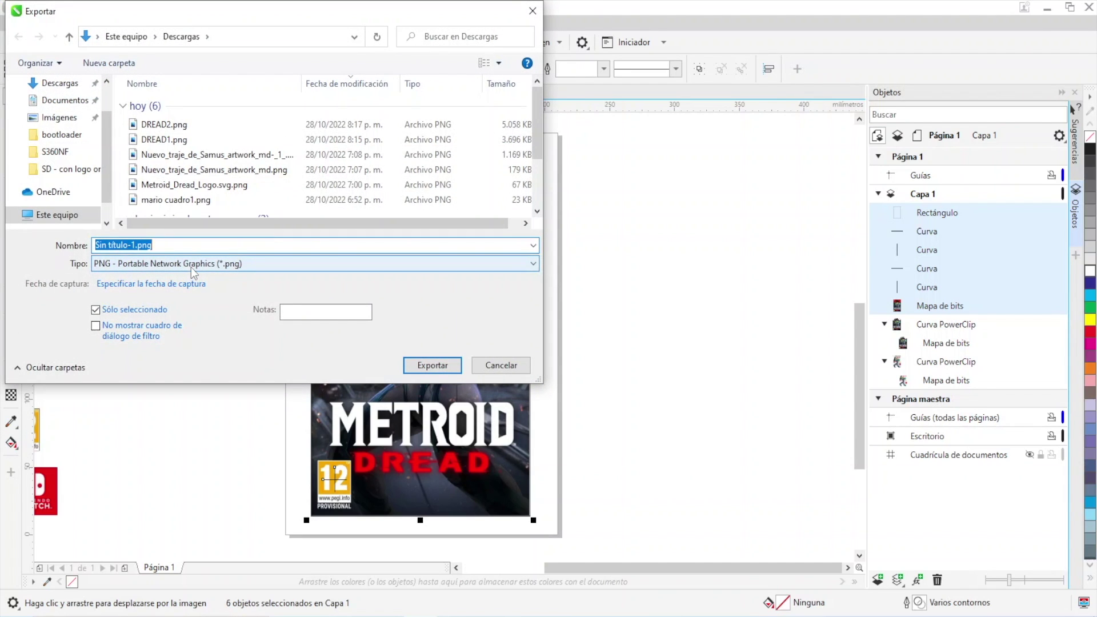
pyautogui.write('DREAD')
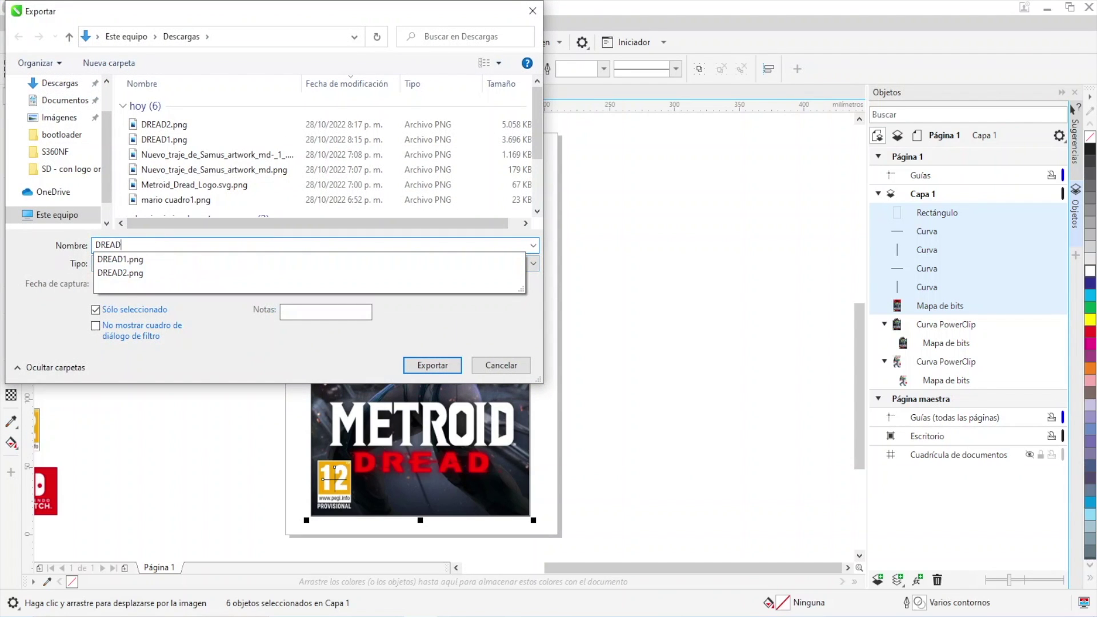
pyautogui.write('3')
pyautogui.press('Return')
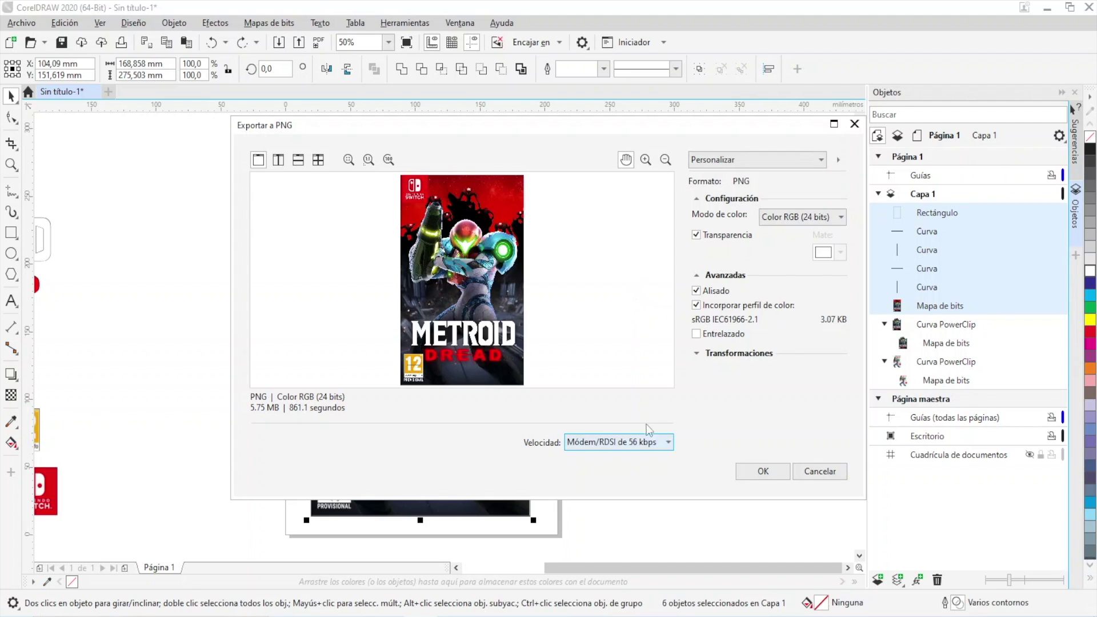
pyautogui.click(773, 470)
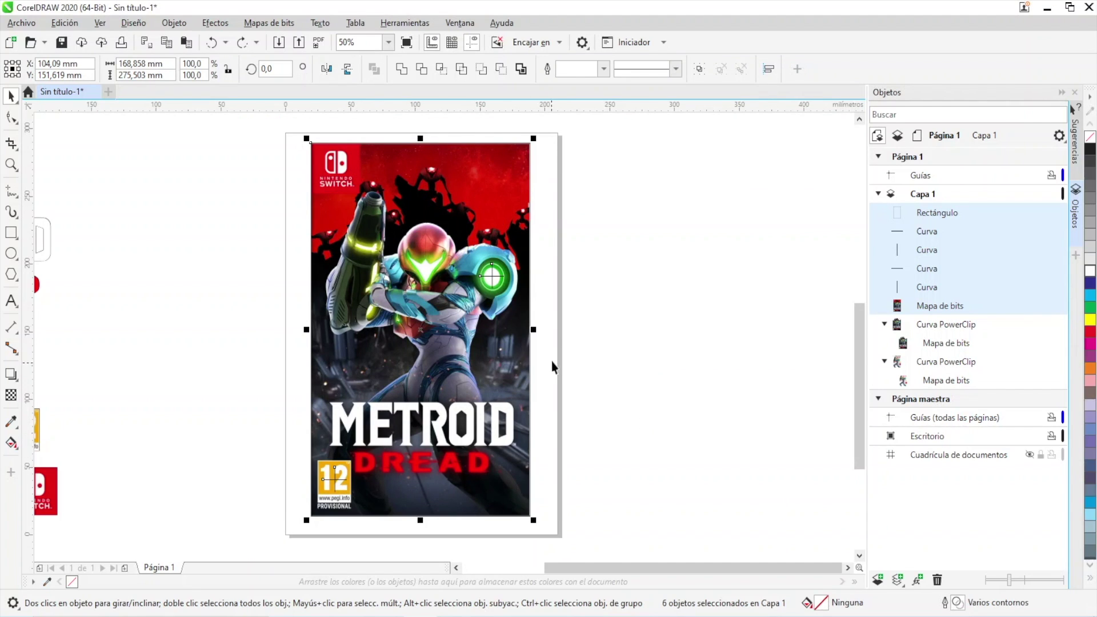
# Delete the original full cover bitmap from Capa 1, keeping the rectangle and the cross lines.
pyautogui.click(676, 252)
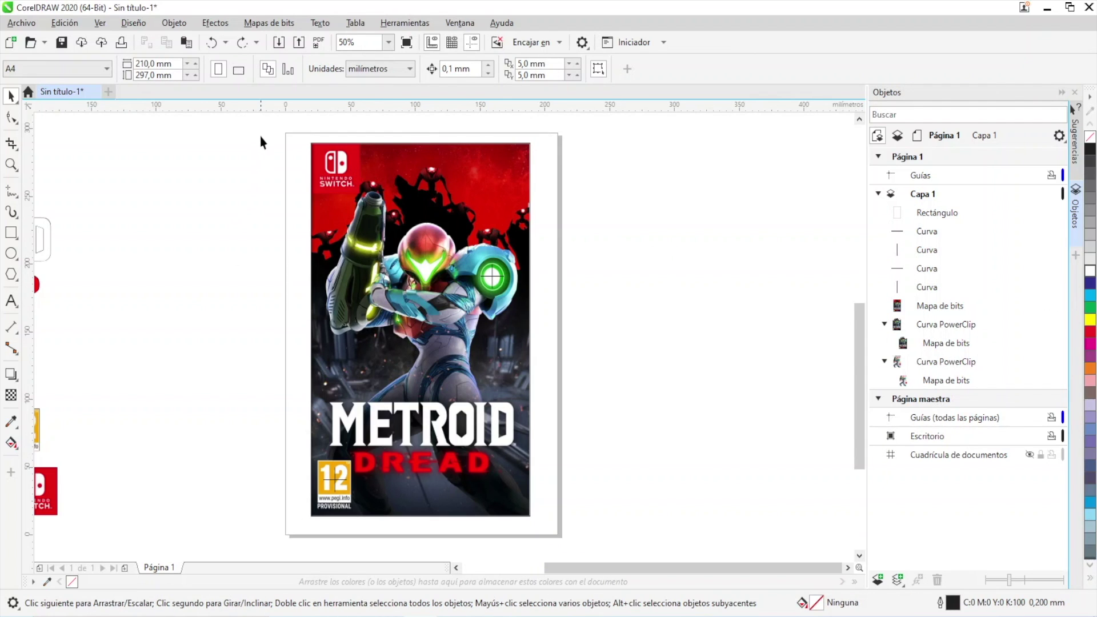
pyautogui.moveTo(260, 136); pyautogui.dragTo(575, 526)
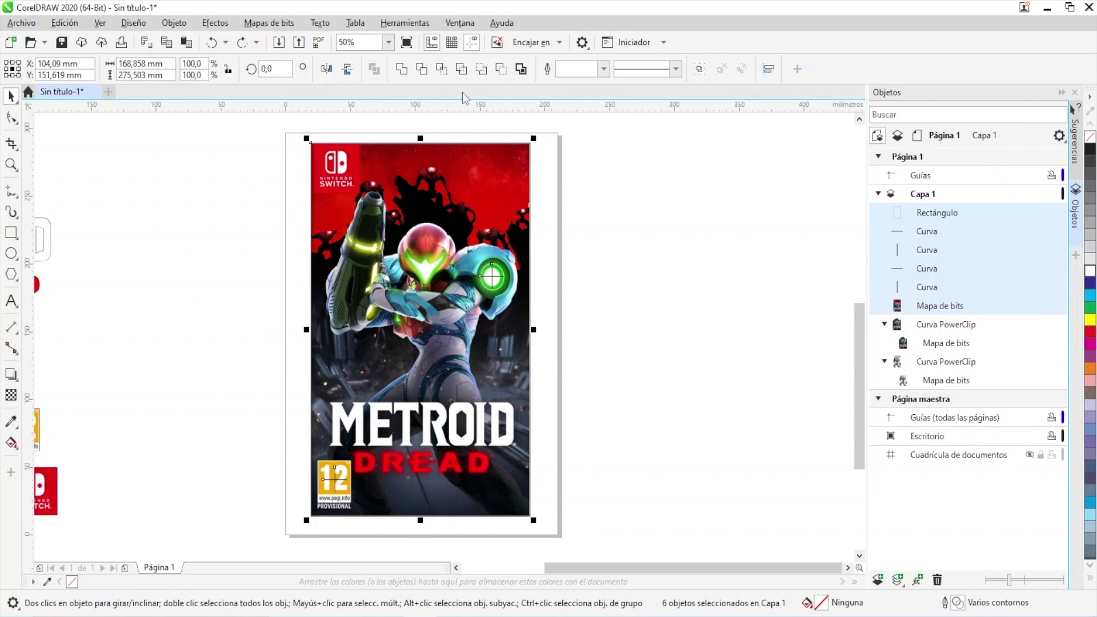
pyautogui.click(582, 183)
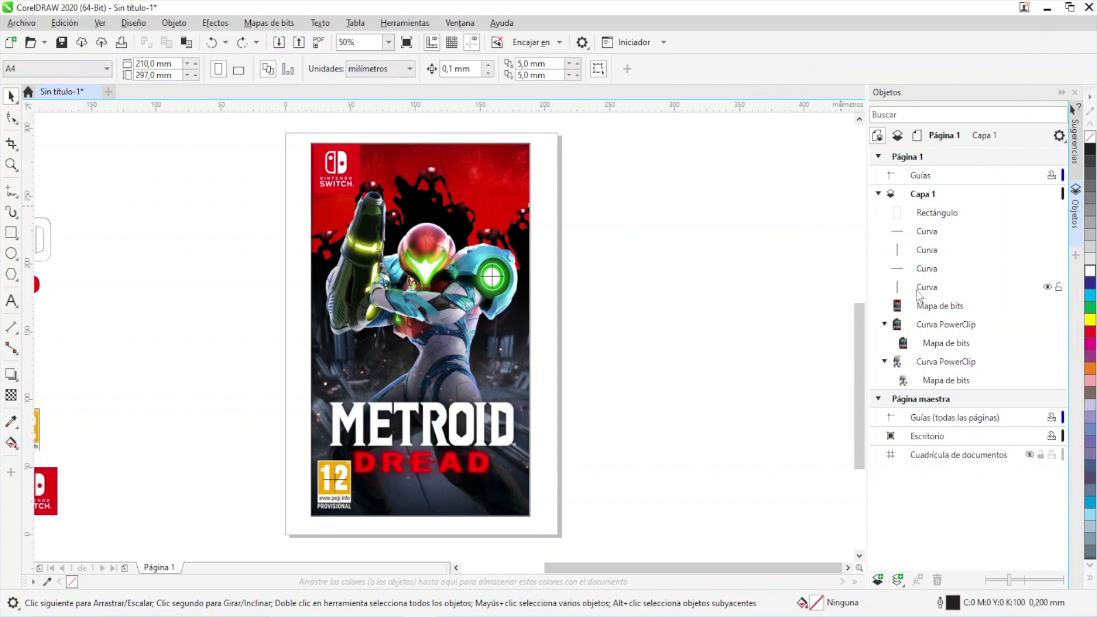
pyautogui.click(911, 307)
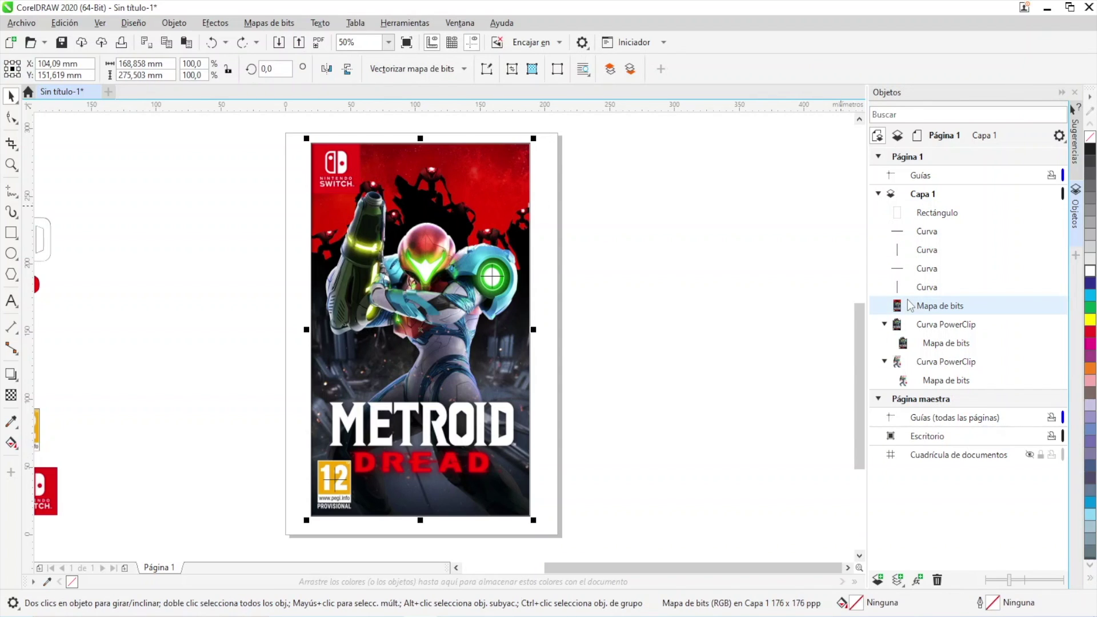
pyautogui.press('Delete')
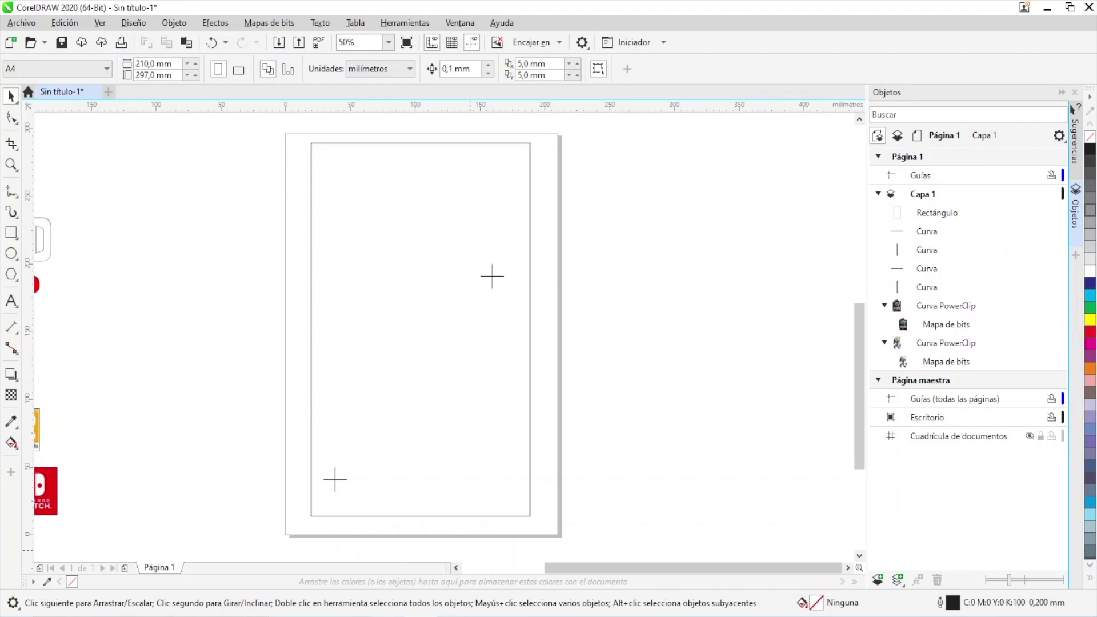
# Bring the exported DREAD3.png into the drawing beside the page and place it inside the rectangle as a PowerClip.
pyautogui.hotkey('alt', 'Tab')
pyautogui.moveTo(56, 354); pyautogui.dragTo(668, 249)
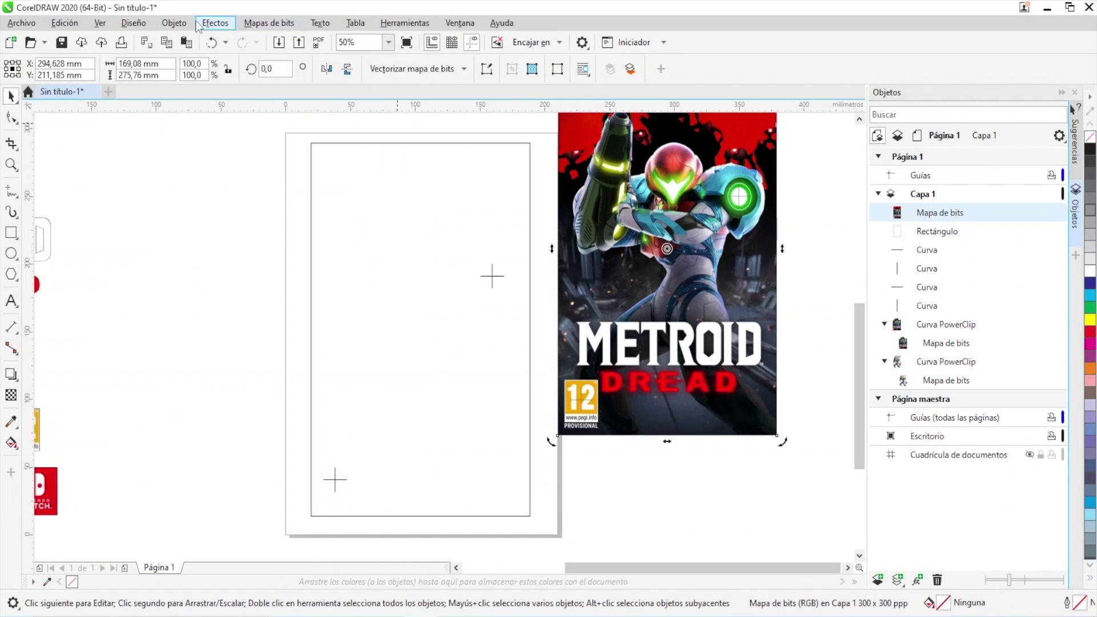
pyautogui.click(173, 23)
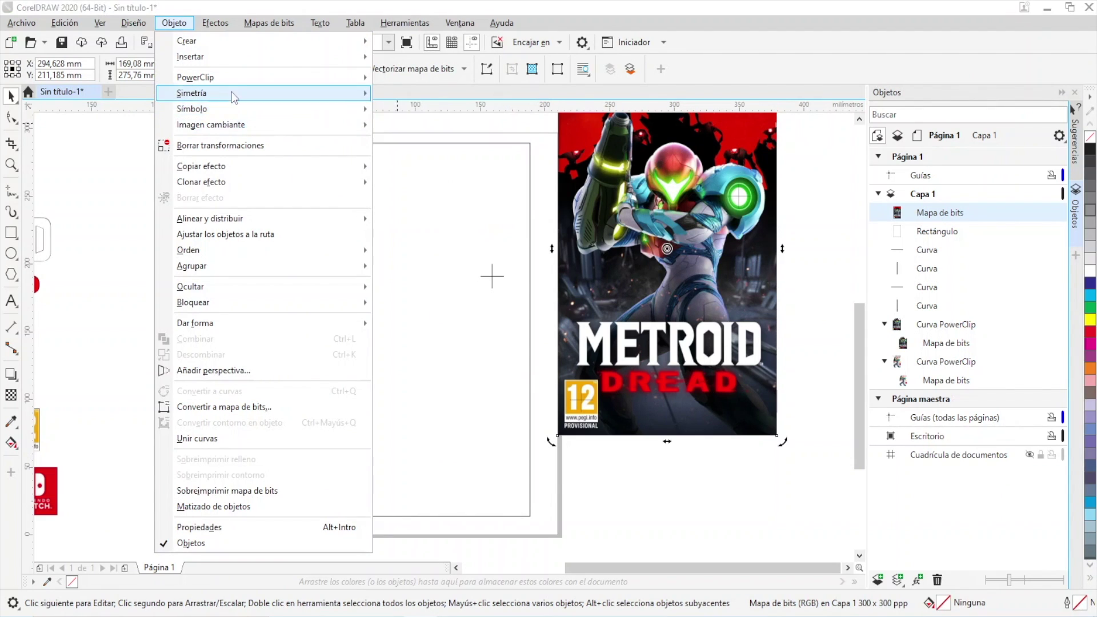
pyautogui.moveTo(250, 83)
pyautogui.click(423, 80)
pyautogui.click(361, 336)
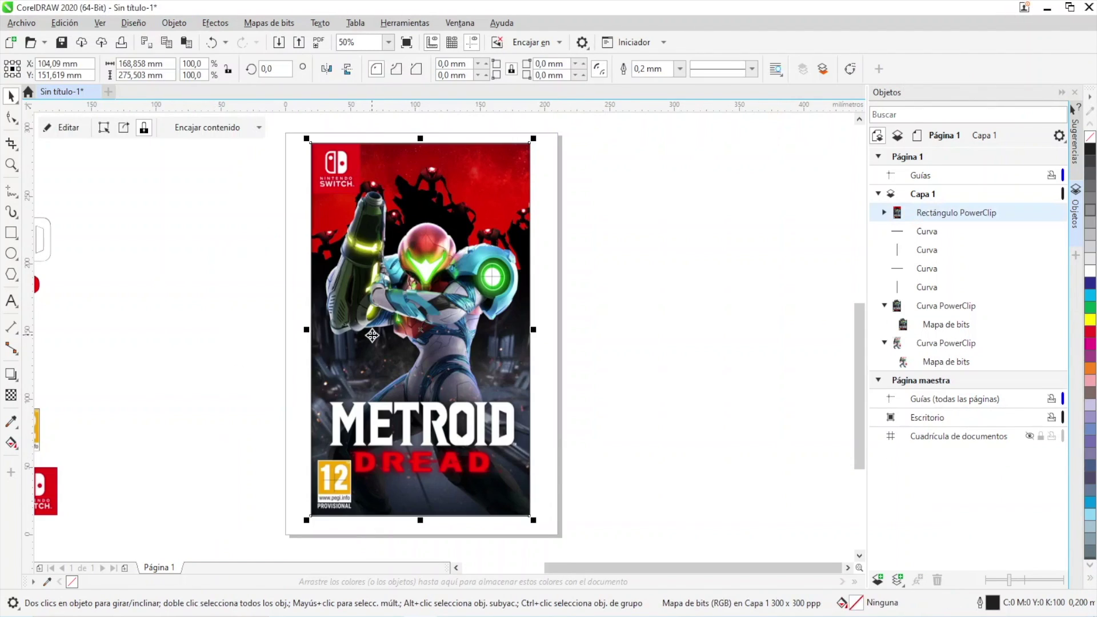
# Move the rectangle PowerClip and its crosses off the right side of the page, to about X 420 mm, Y 245.6 mm.
pyautogui.scroll(-4, 349, 259)
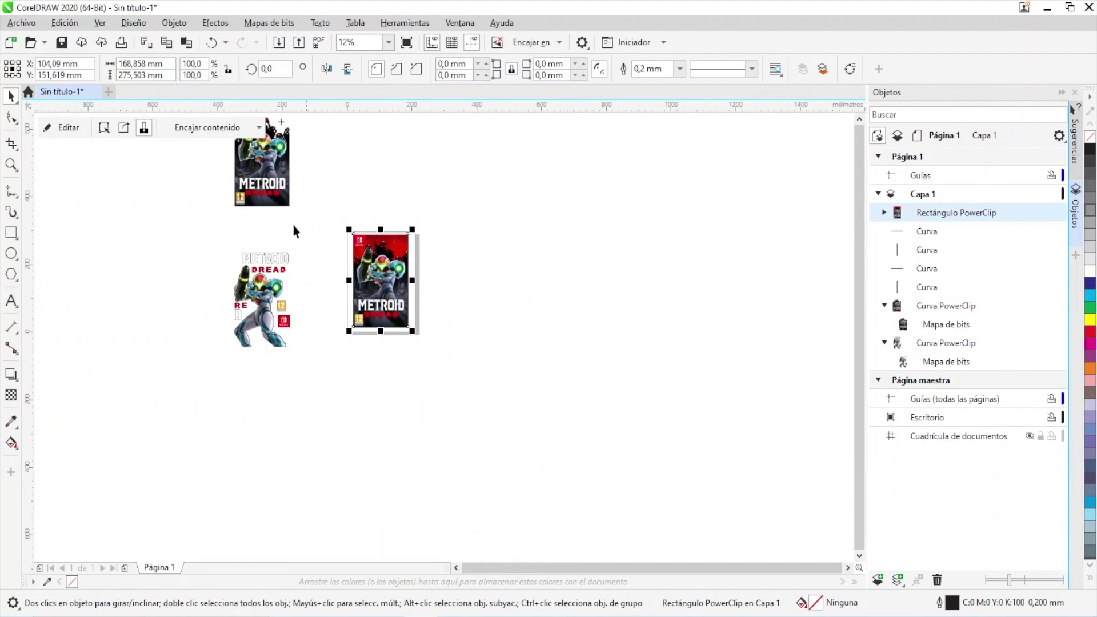
pyautogui.click(330, 207)
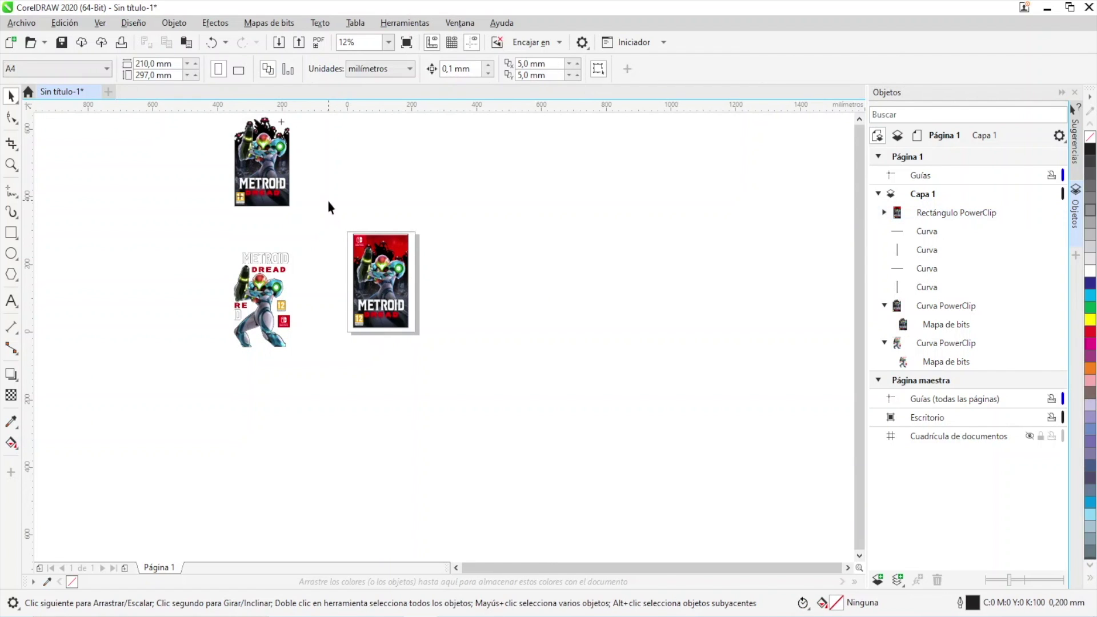
pyautogui.moveTo(451, 362); pyautogui.dragTo(452, 365)
pyautogui.moveTo(429, 282); pyautogui.dragTo(529, 252)
# Open DREAD1.png from the Descargas folder and review the three exported DREAD images one after another.
pyautogui.hotkey('alt', 'Tab')
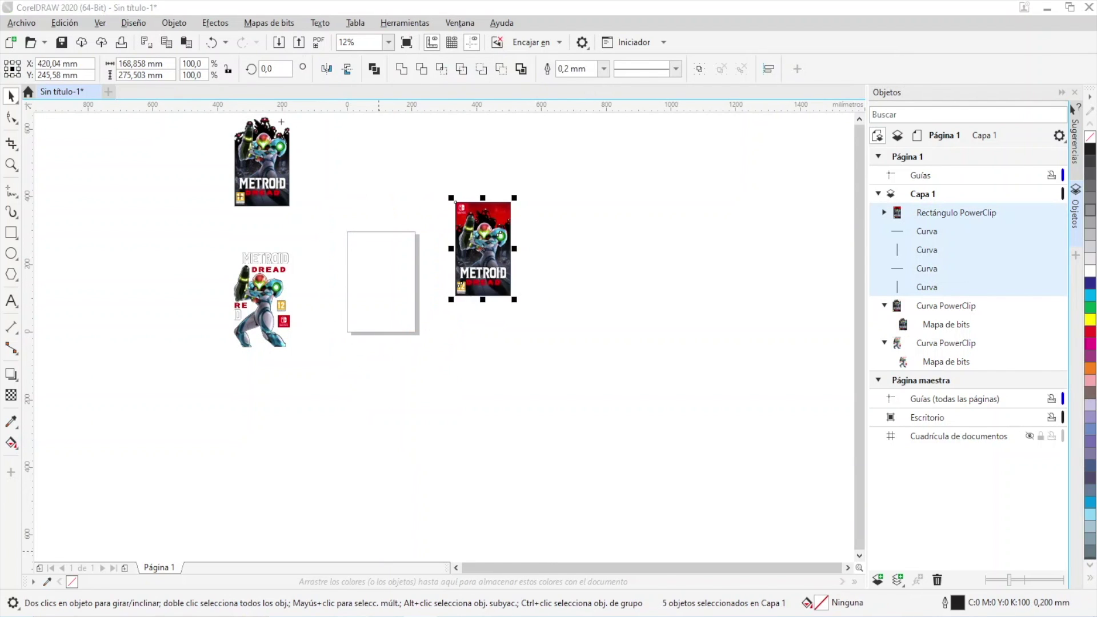
pyautogui.doubleClick(64, 324)
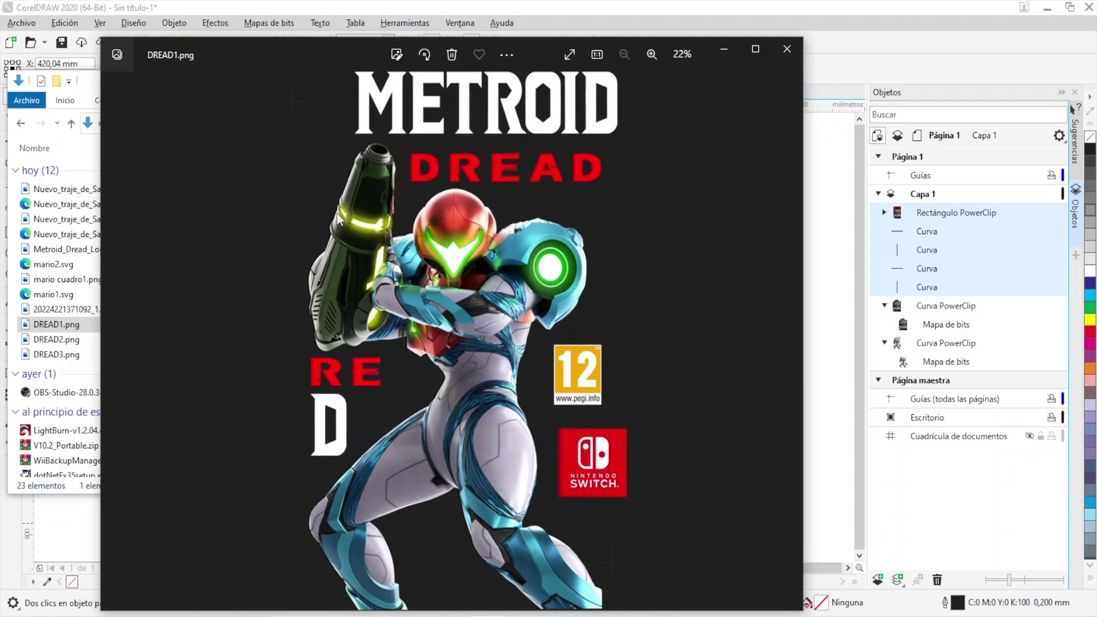
pyautogui.press('Left')
pyautogui.press('Right')
pyautogui.press('Right')
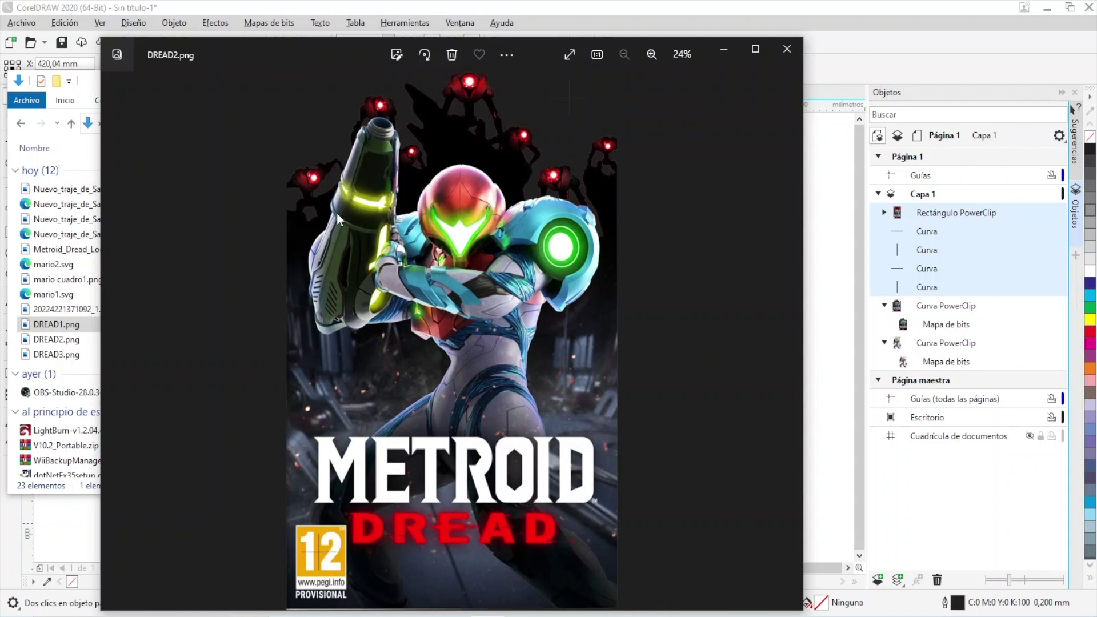
pyautogui.press('Right')
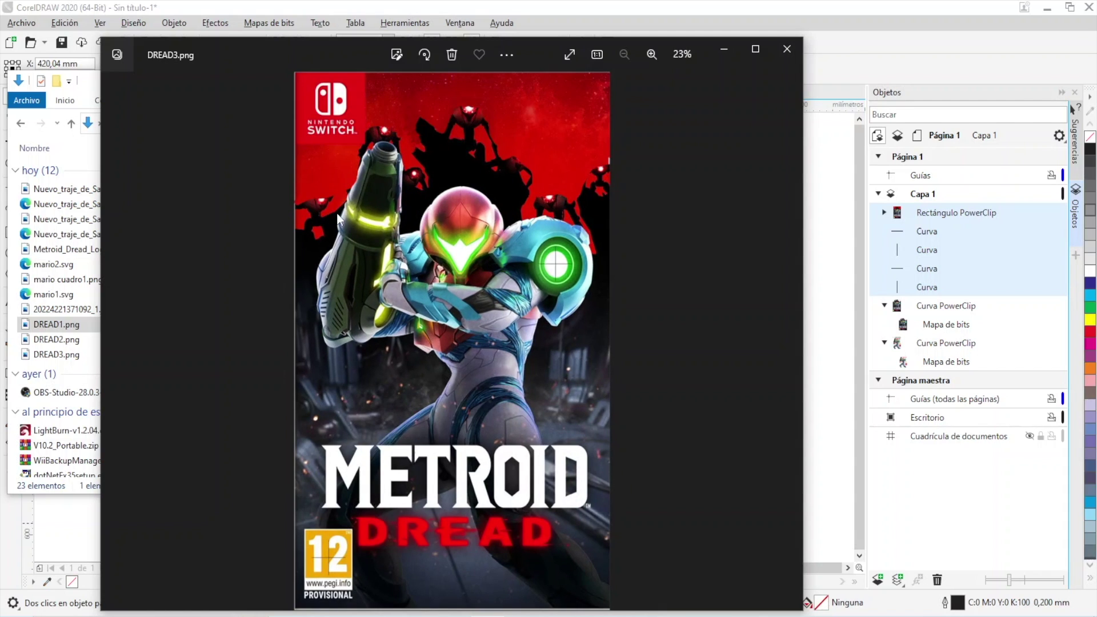
pyautogui.press('Left')
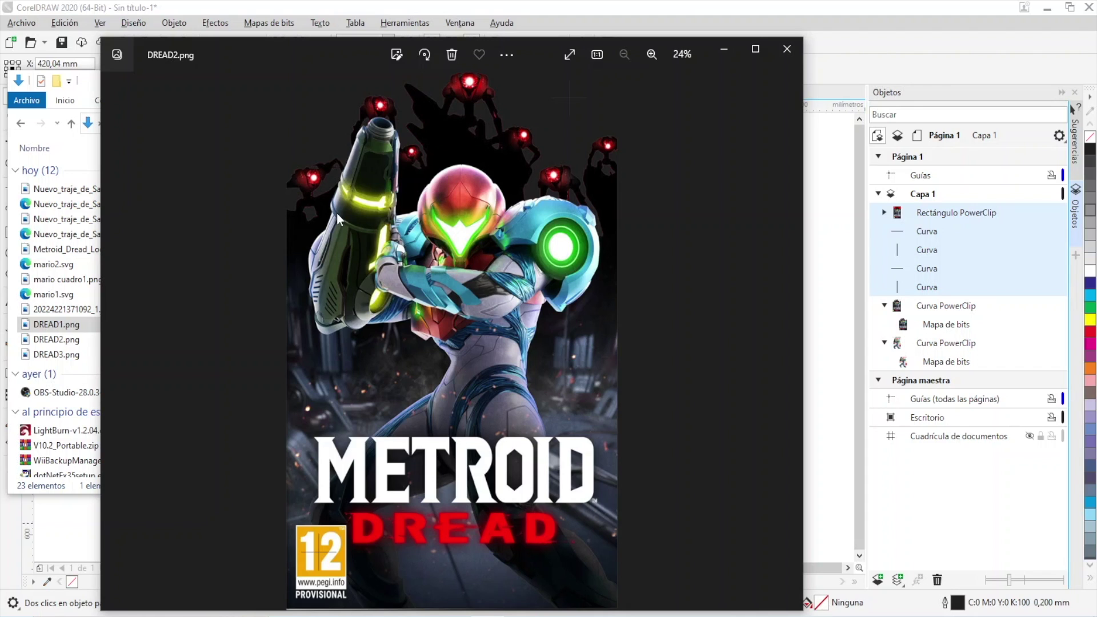
pyautogui.press('Left')
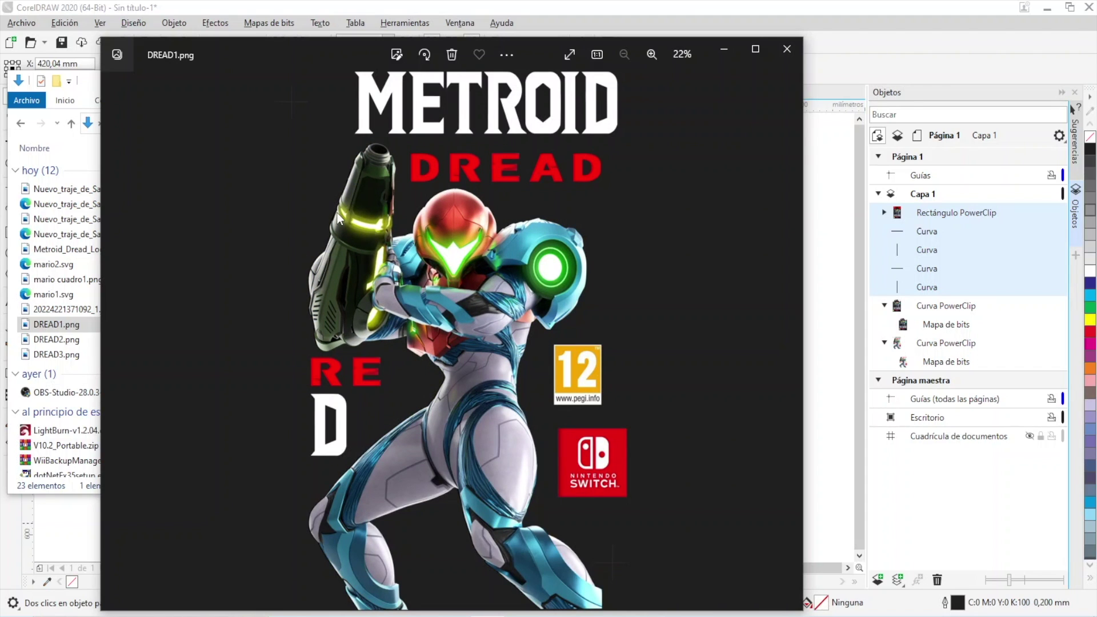
pyautogui.click(788, 50)
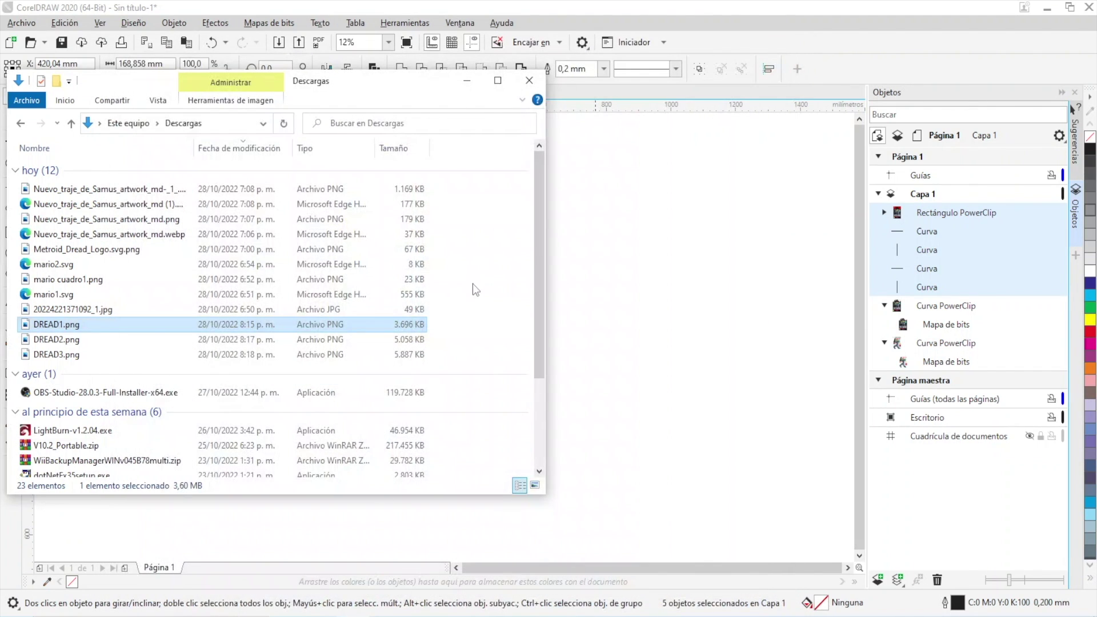
pyautogui.click(541, 79)
# Export the PowerClip with Samus, the letters and the logos to Descargas as an SVG named DREAD CORTE 1, with the settings offered.
pyautogui.moveTo(298, 258); pyautogui.dragTo(420, 279)
pyautogui.moveTo(316, 244); pyautogui.dragTo(449, 414)
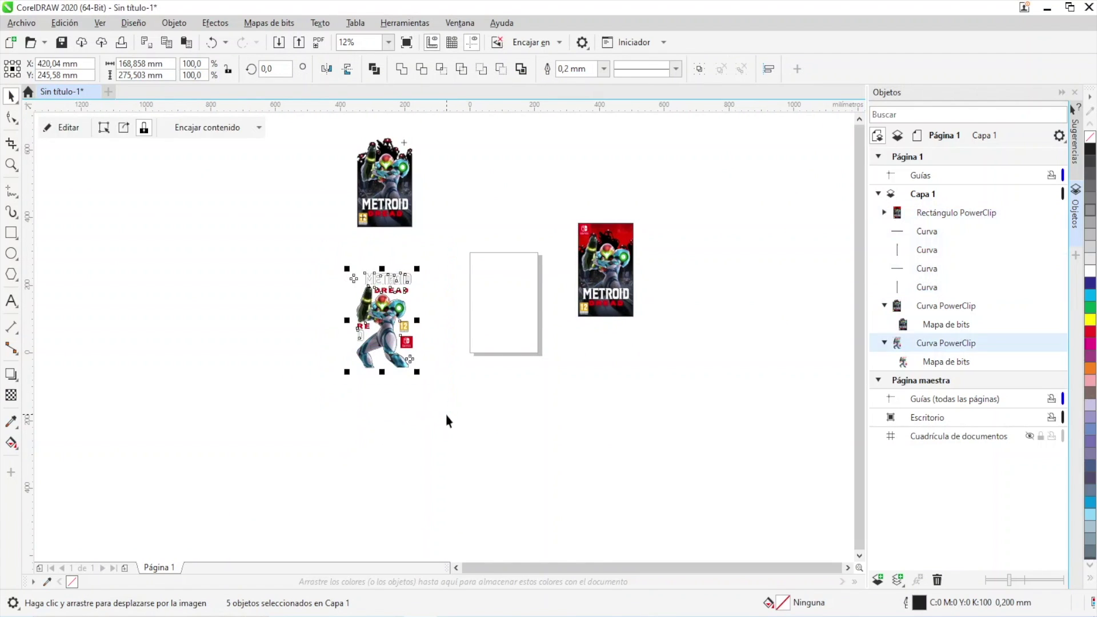
pyautogui.click(21, 23)
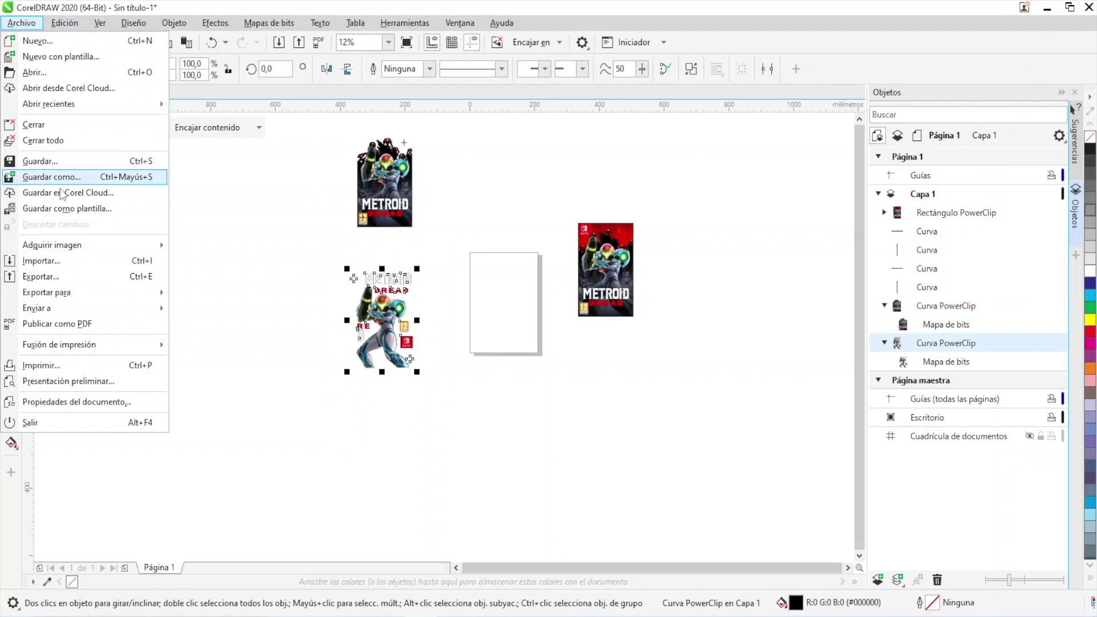
pyautogui.click(61, 277)
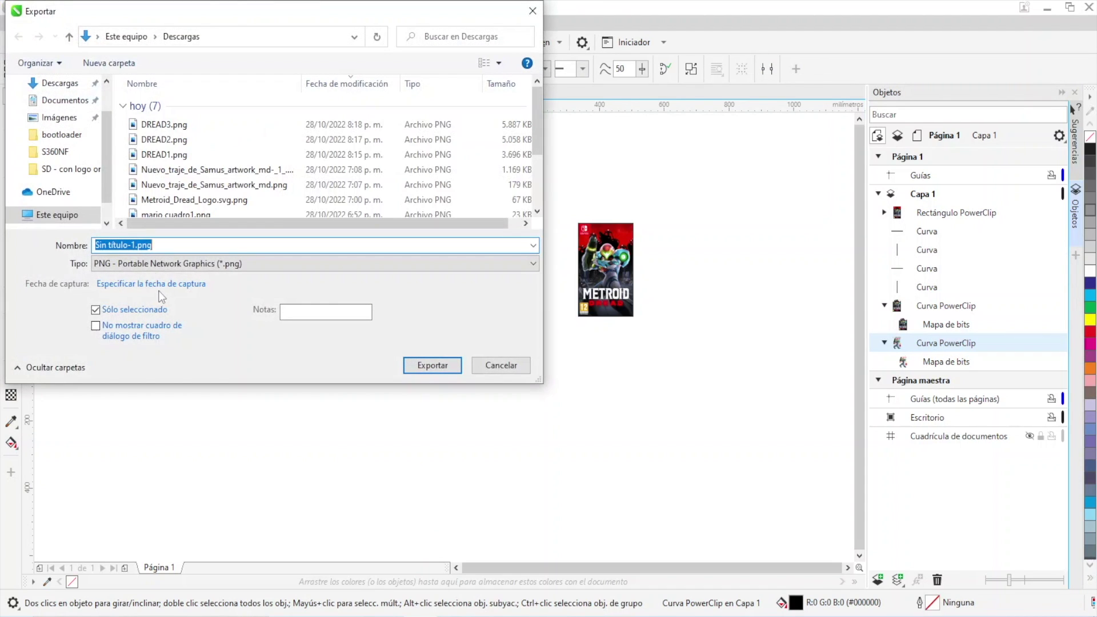
pyautogui.click(131, 264)
pyautogui.click(131, 289)
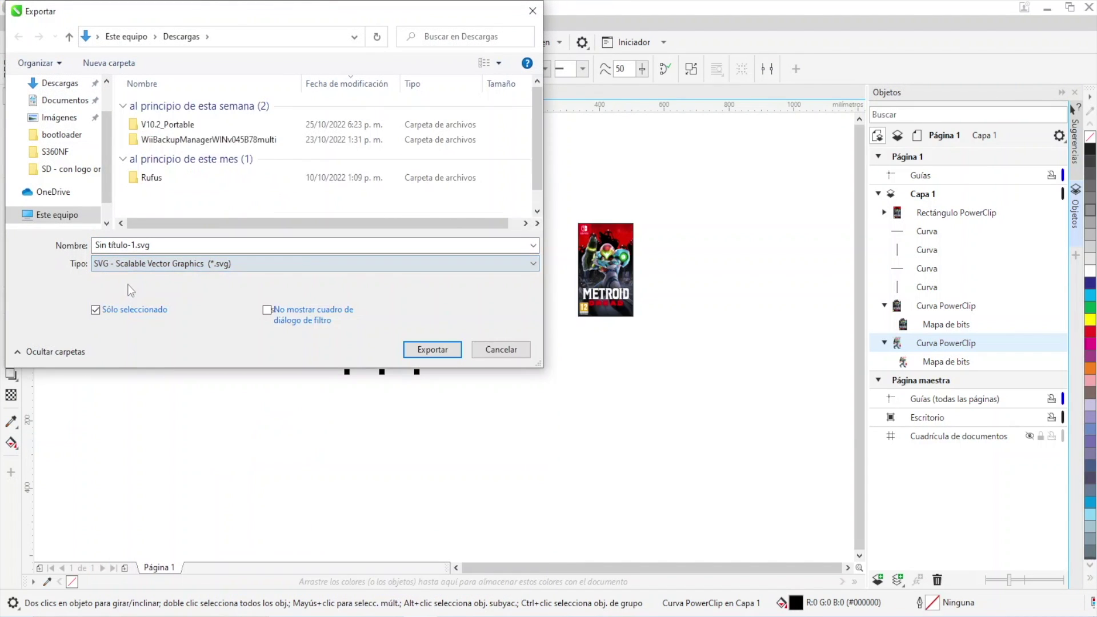
pyautogui.moveTo(108, 245); pyautogui.dragTo(2, 257)
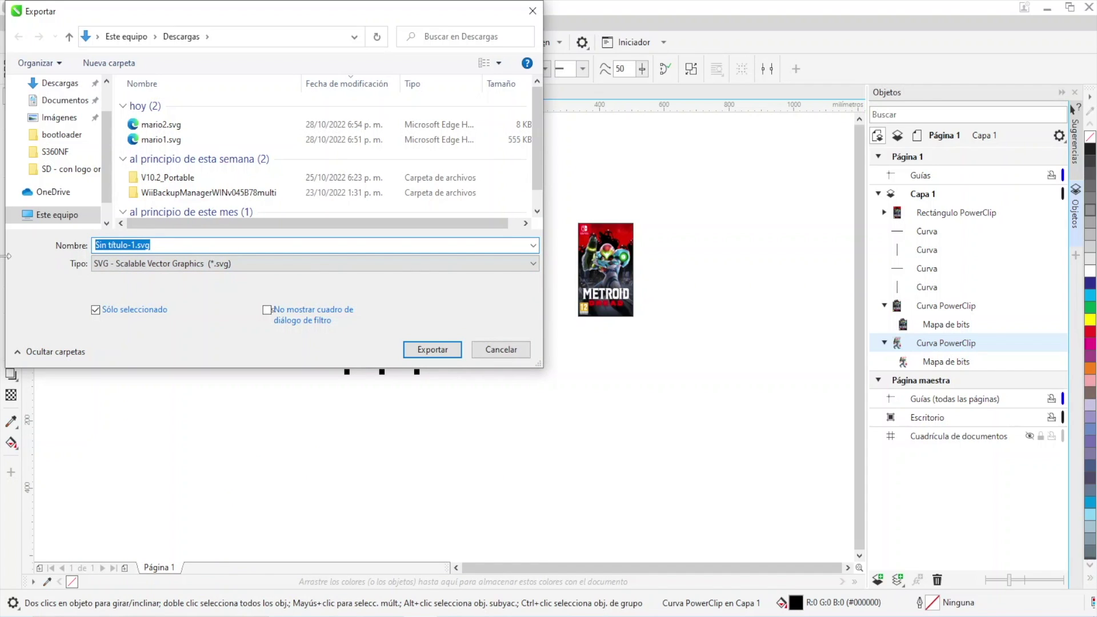
pyautogui.write('DREAD CORTE 1')
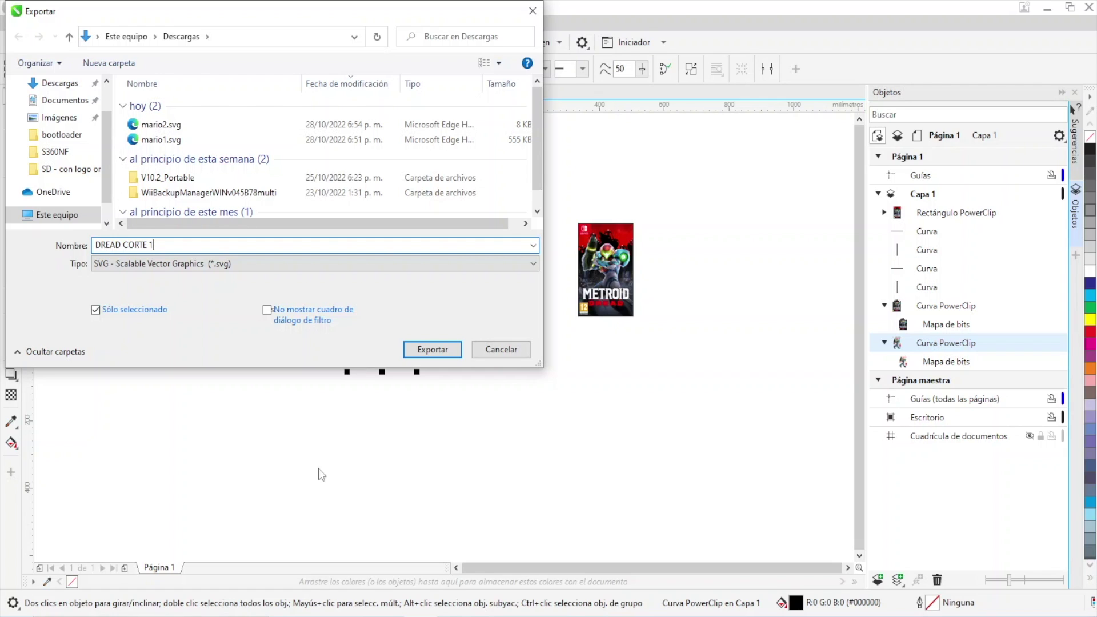
pyautogui.click(438, 342)
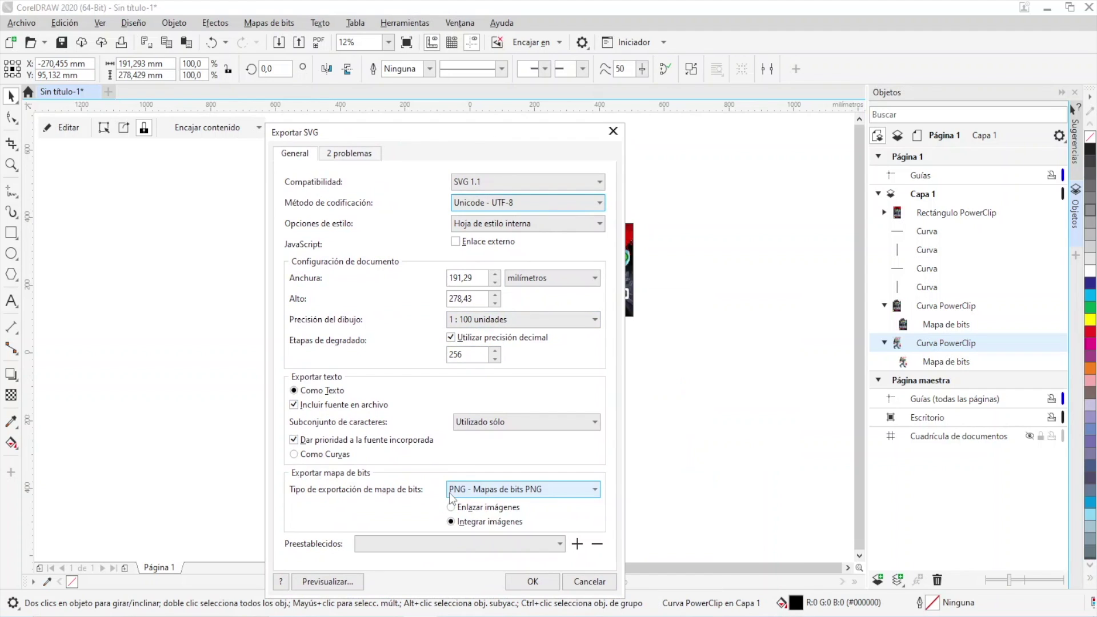
pyautogui.click(537, 582)
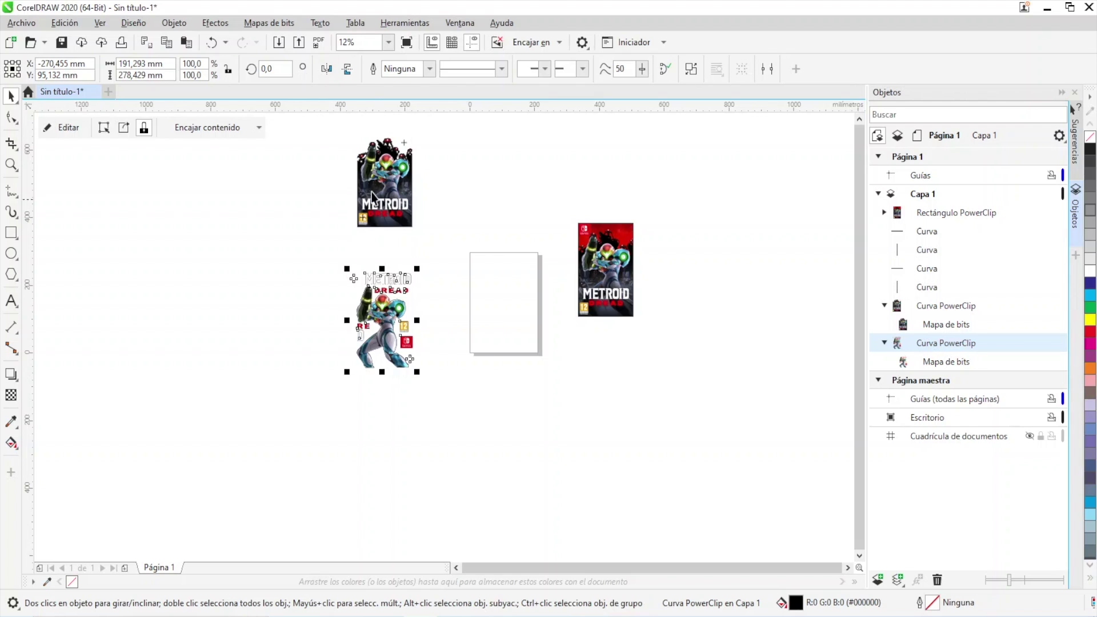
# Export the PowerClip with the creature silhouettes and its crosses to Descargas as an SVG named DREAD CORTE 2, with the settings offered.
pyautogui.moveTo(422, 307); pyautogui.dragTo(360, 363)
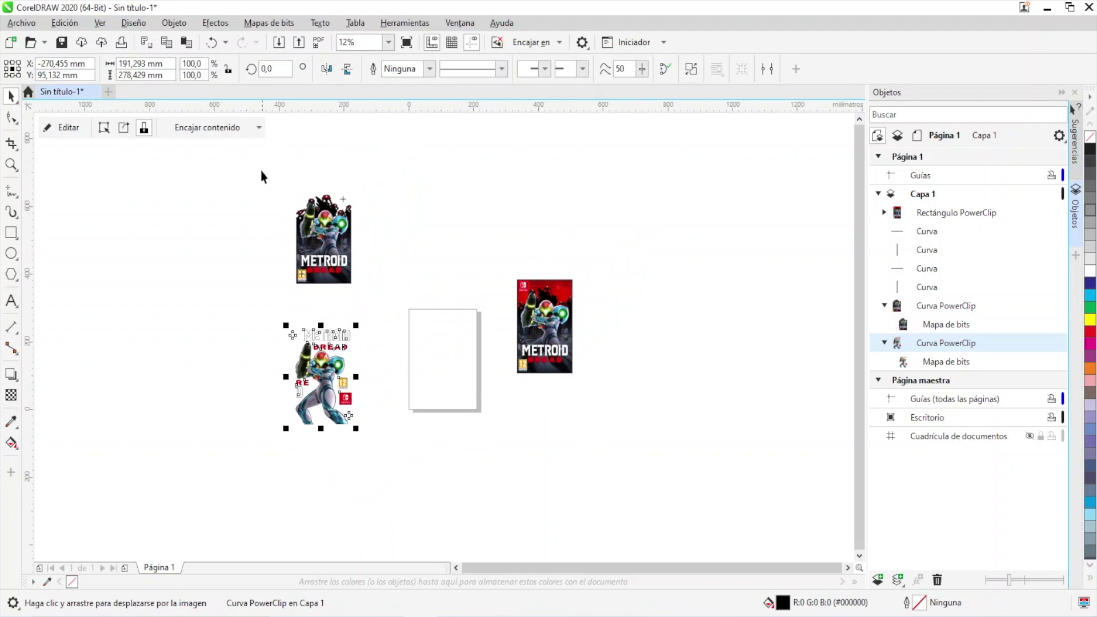
pyautogui.moveTo(256, 163); pyautogui.dragTo(380, 293)
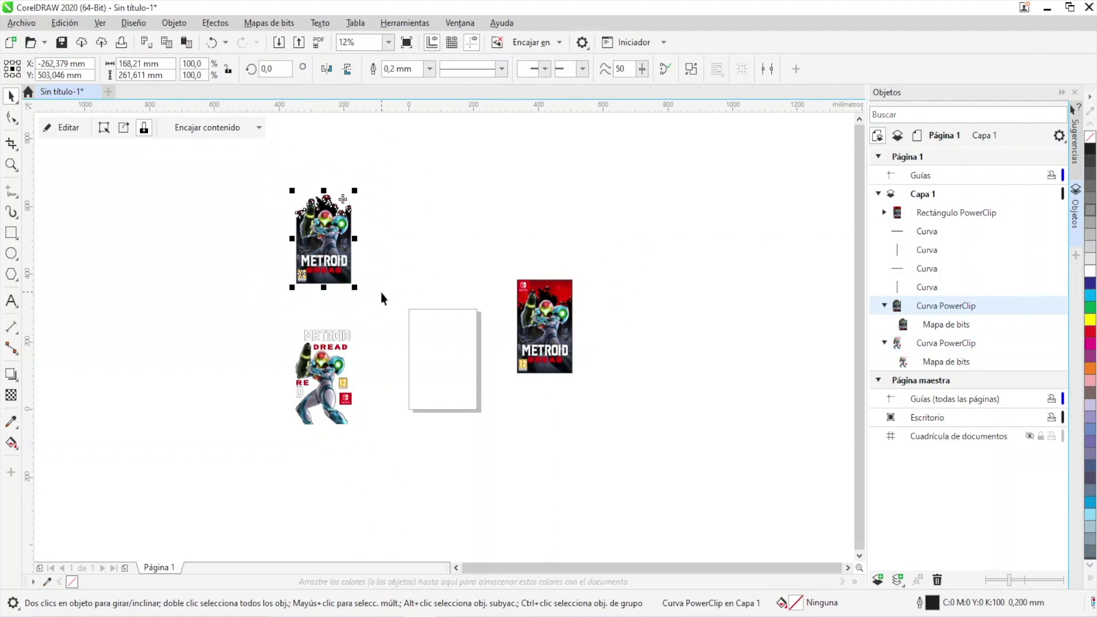
pyautogui.click(31, 28)
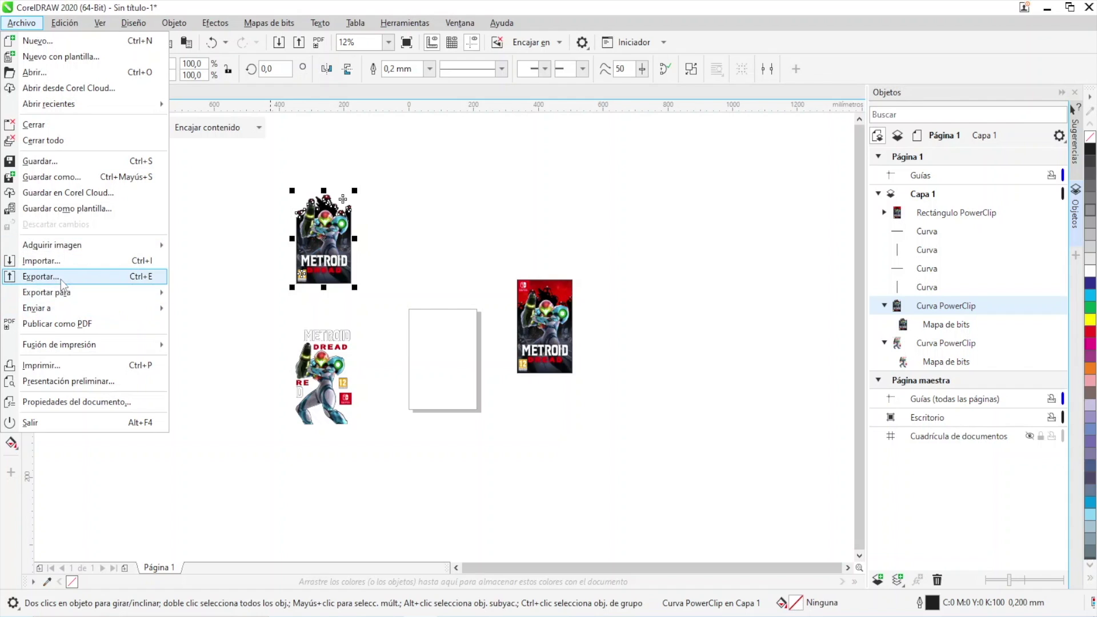
pyautogui.click(60, 277)
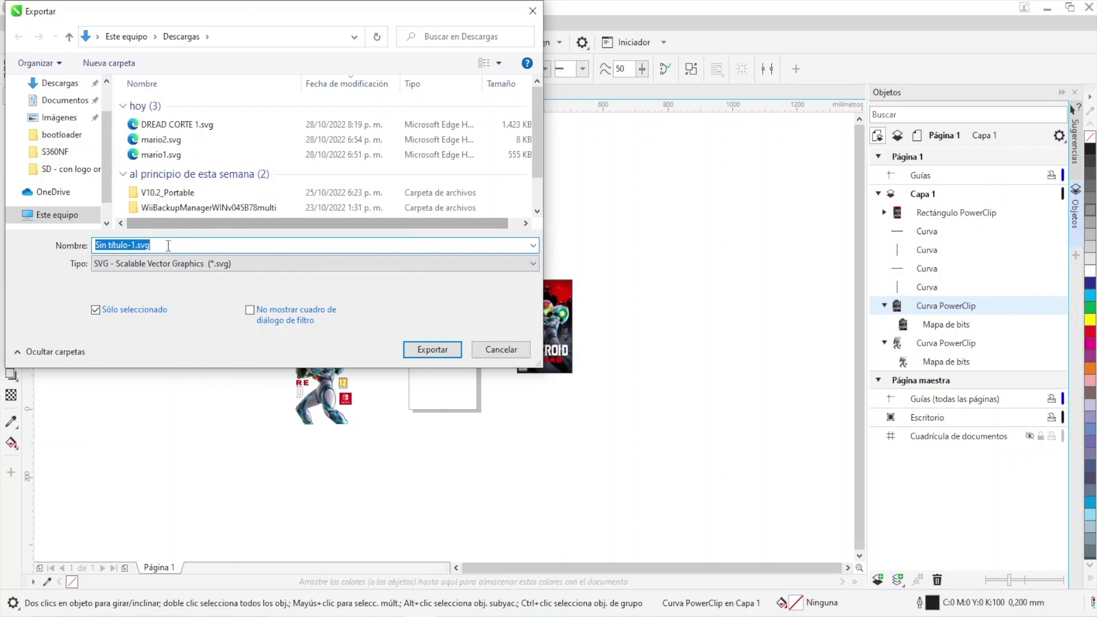
pyautogui.write('DREAD CORTE')
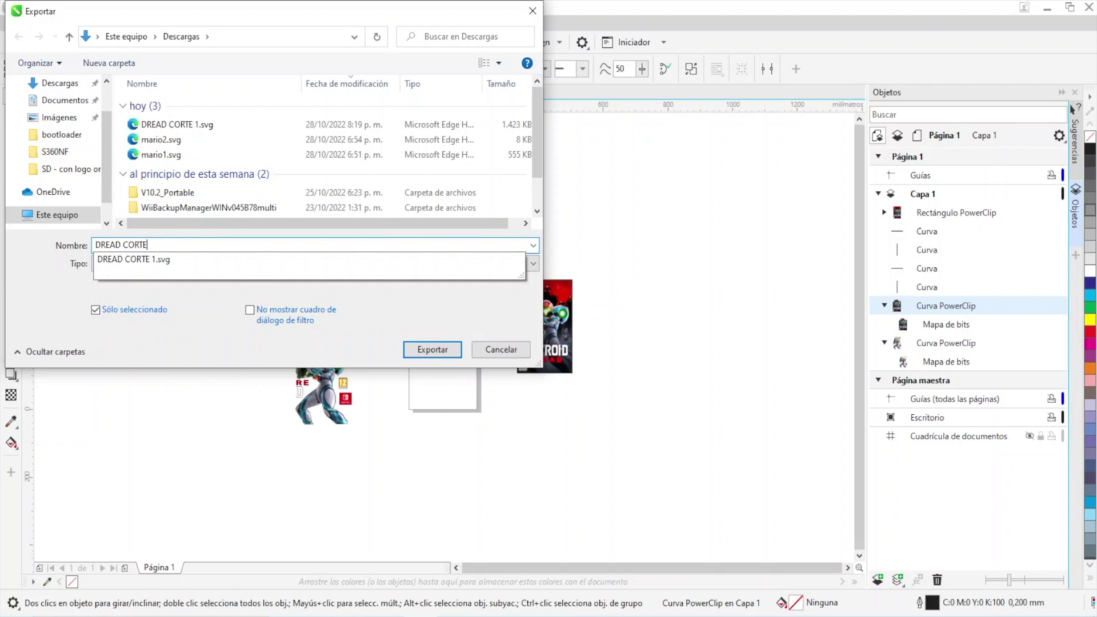
pyautogui.write(' 2')
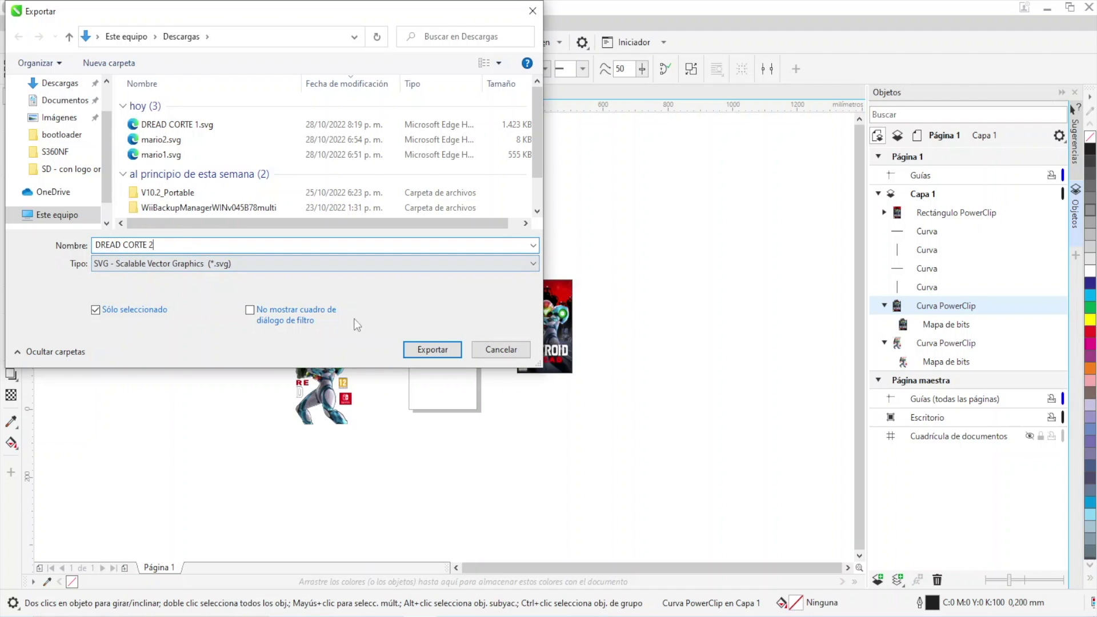
pyautogui.click(432, 349)
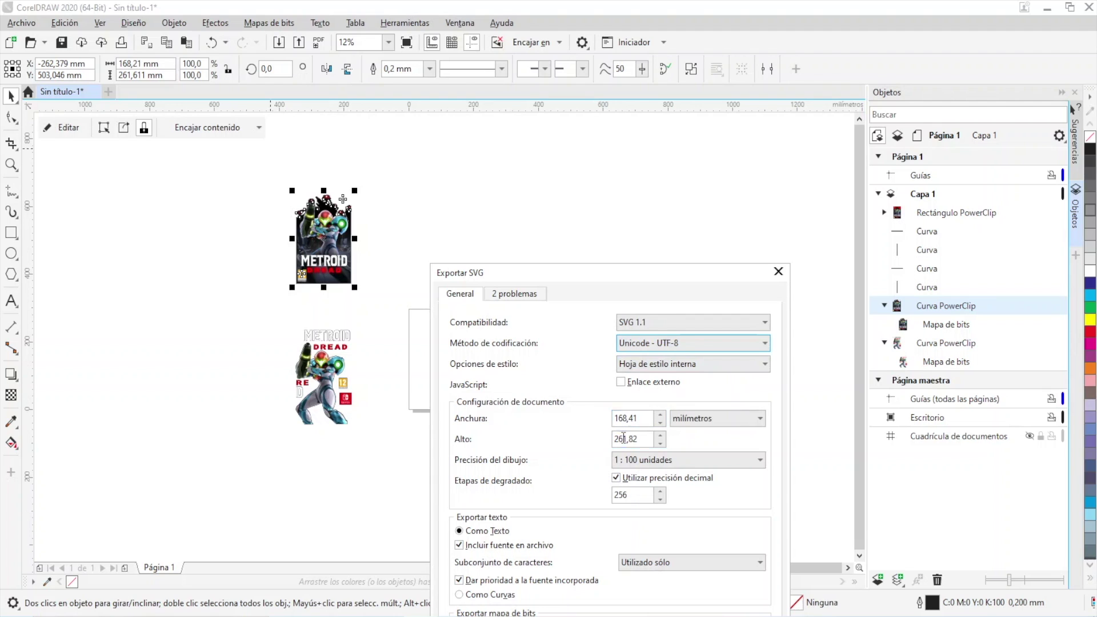
pyautogui.moveTo(649, 280); pyautogui.dragTo(563, 96)
pyautogui.click(607, 543)
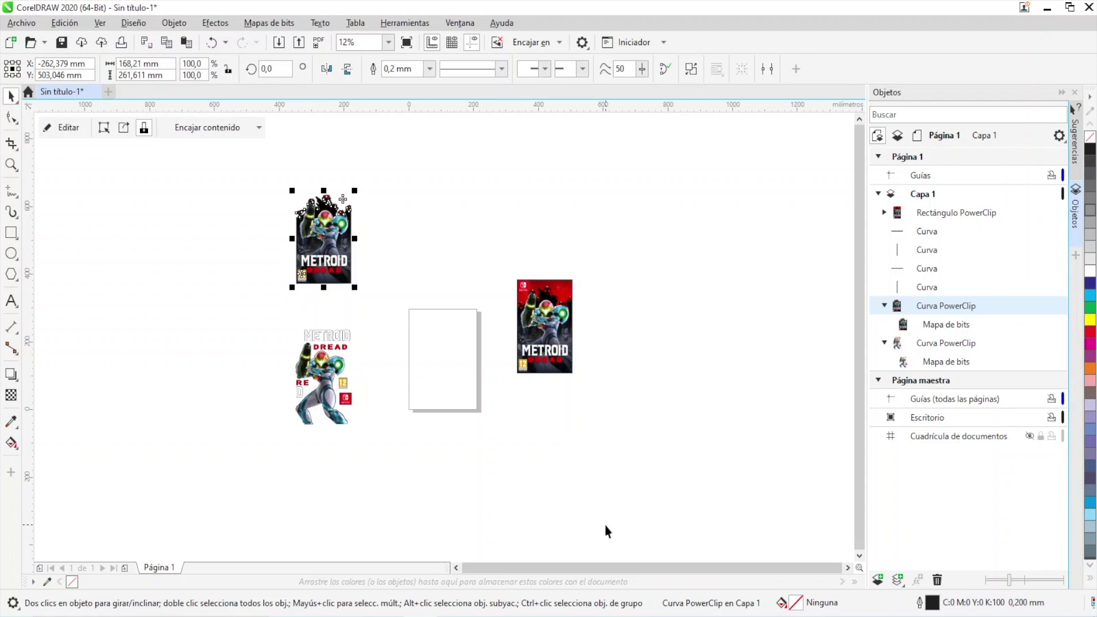
# Export the rectangle PowerClip and its four cross curves to Descargas as an SVG named DREAD CORTE 3, with the settings offered.
pyautogui.moveTo(485, 250); pyautogui.dragTo(613, 397)
pyautogui.click(21, 23)
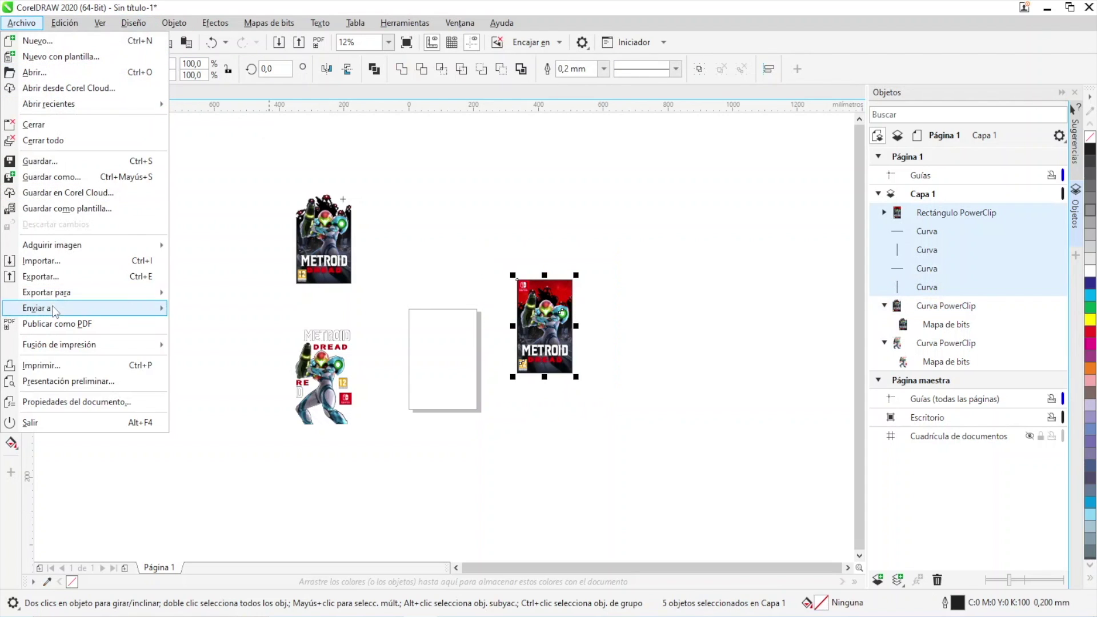
pyautogui.click(73, 280)
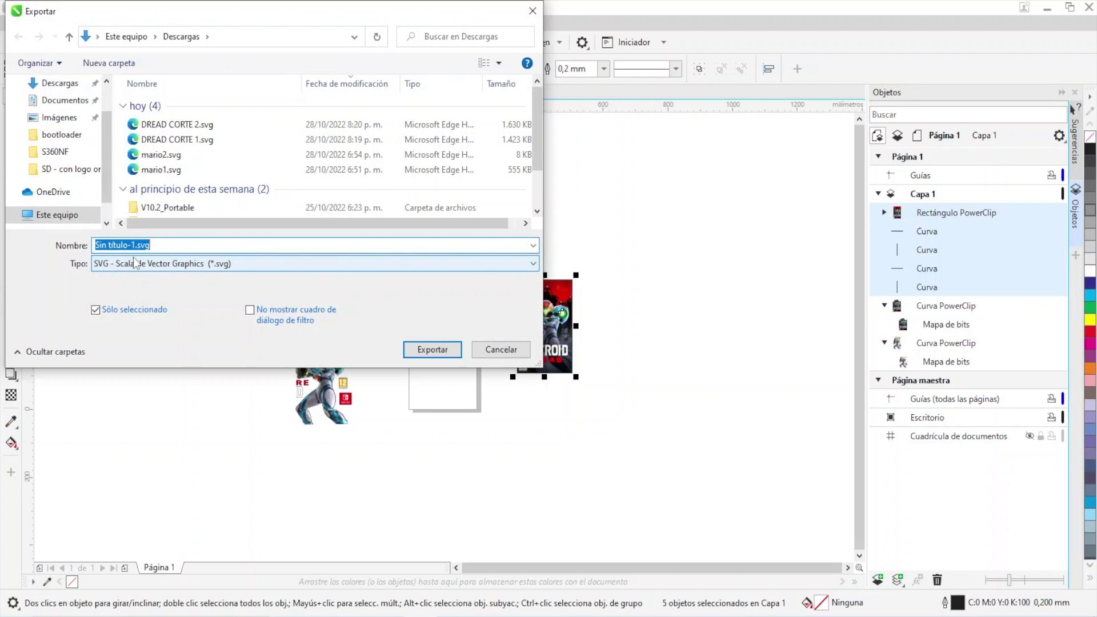
pyautogui.write('DREAD C')
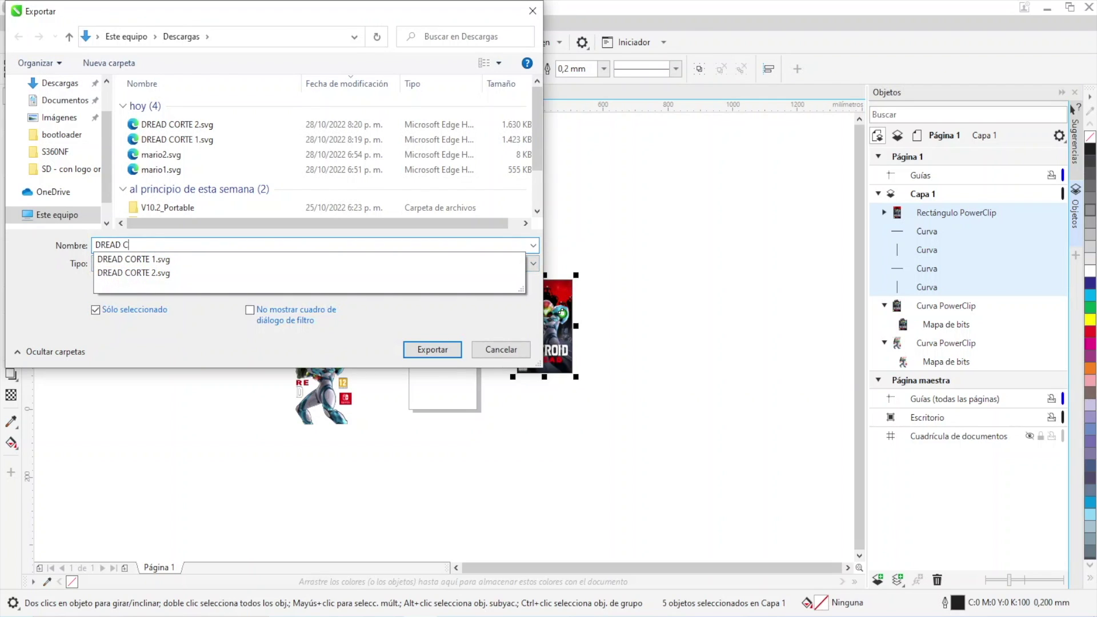
pyautogui.write('ORTE 3')
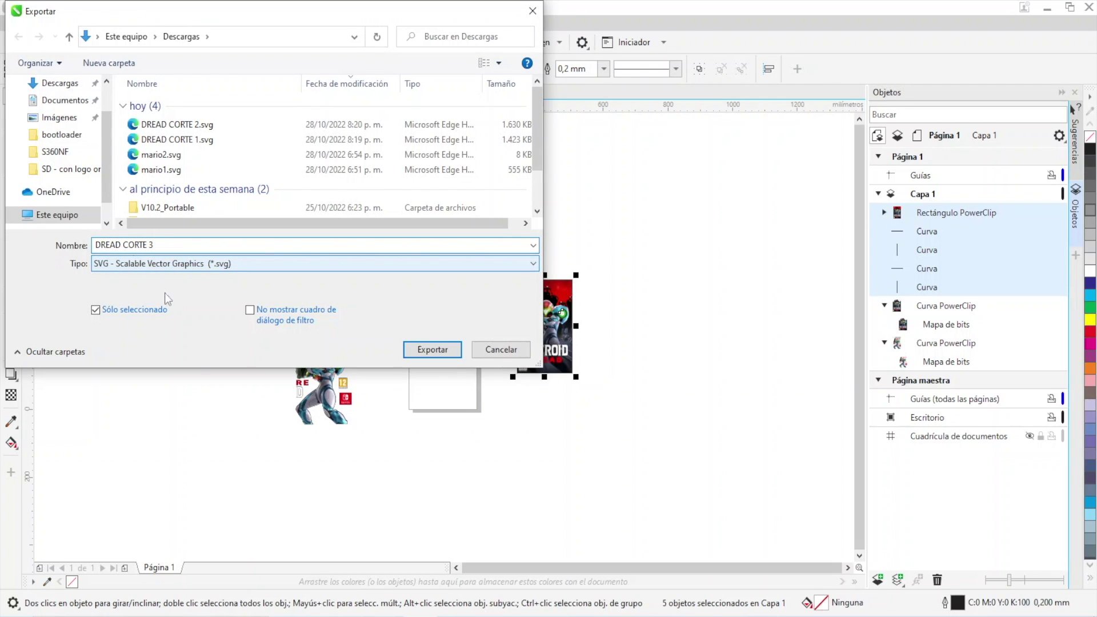
pyautogui.click(412, 357)
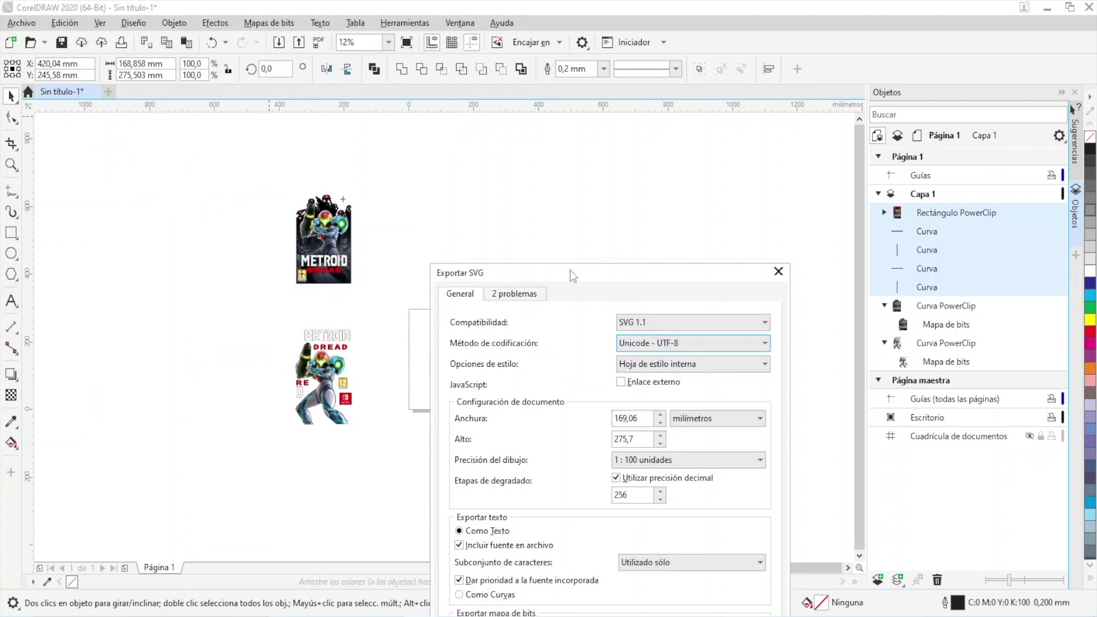
pyautogui.moveTo(580, 273); pyautogui.dragTo(436, 103)
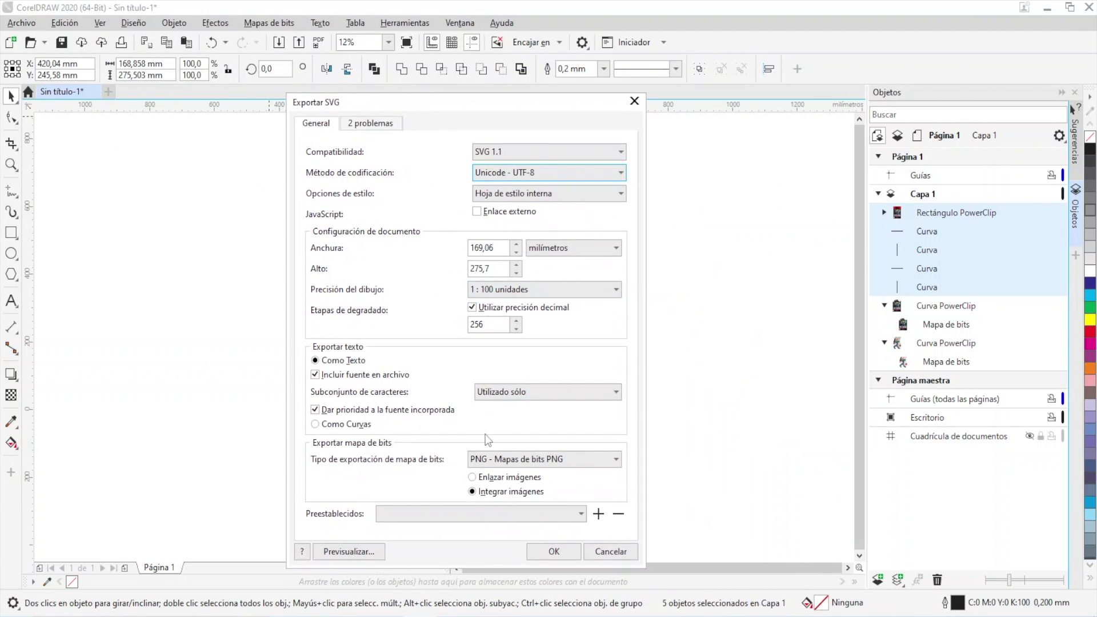
pyautogui.click(552, 552)
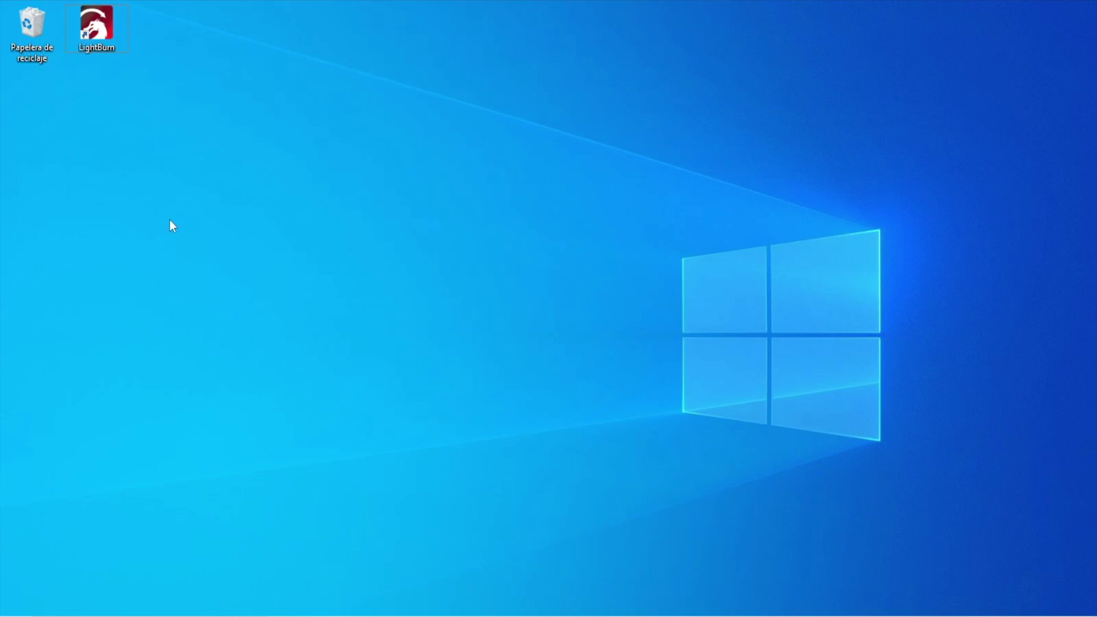
# Open LightBurn and import DREAD CORTE 1.svg from the Descargas folder.
pyautogui.doubleClick(76, 14)
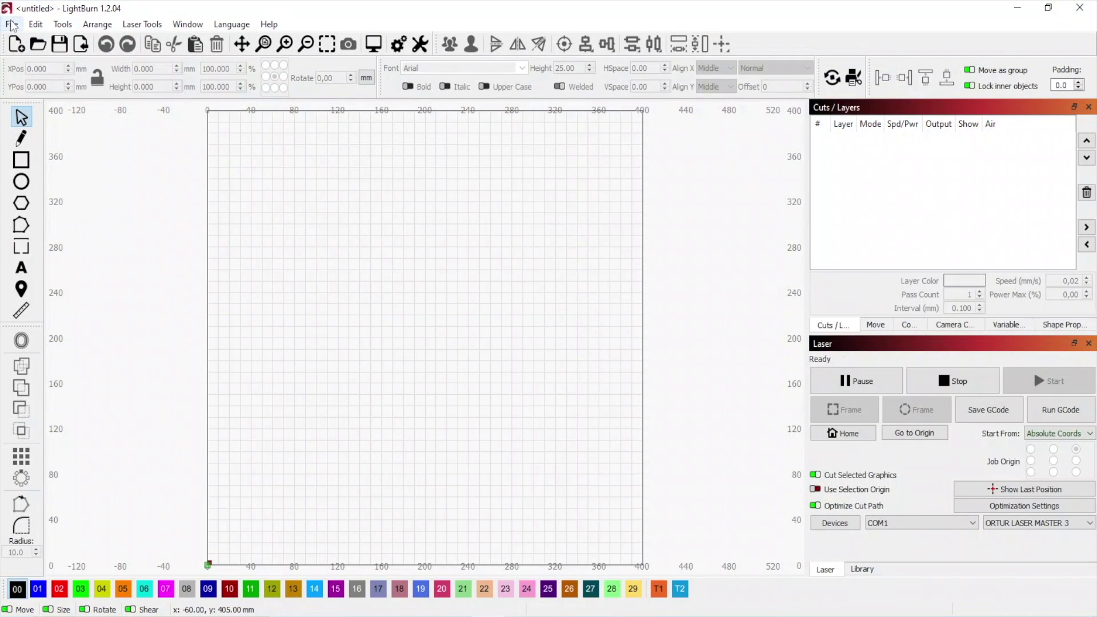
pyautogui.click(12, 24)
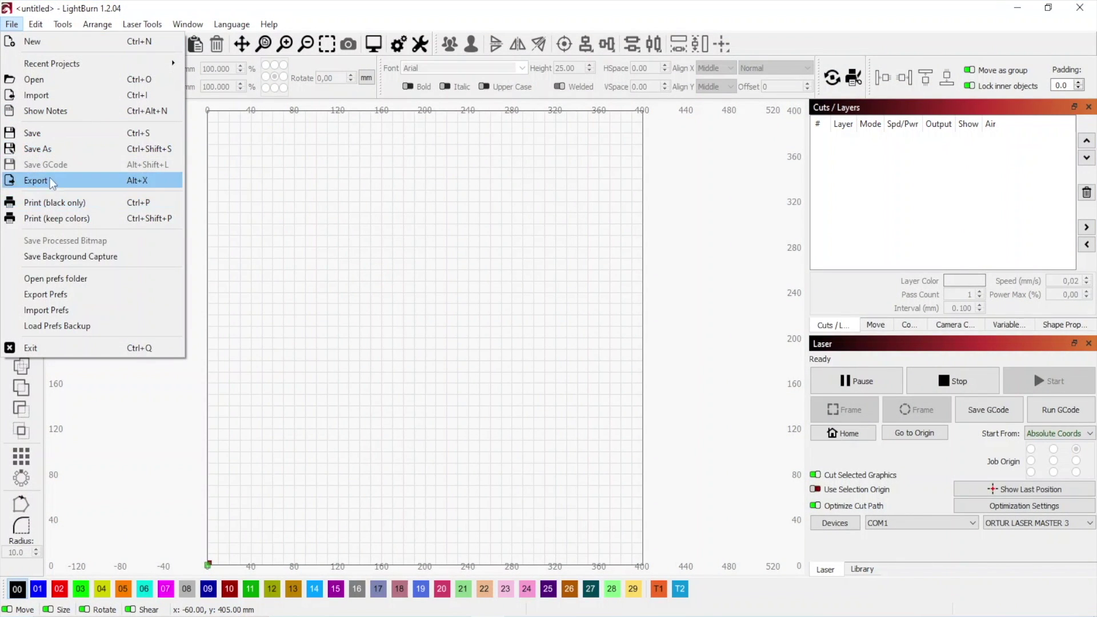
pyautogui.click(39, 95)
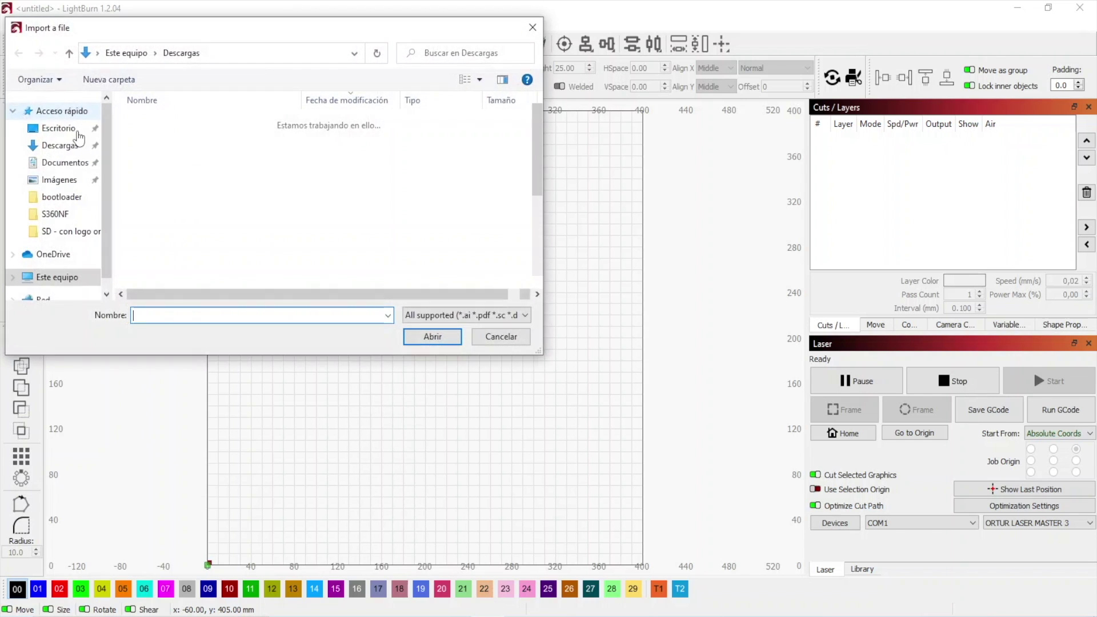
pyautogui.doubleClick(189, 172)
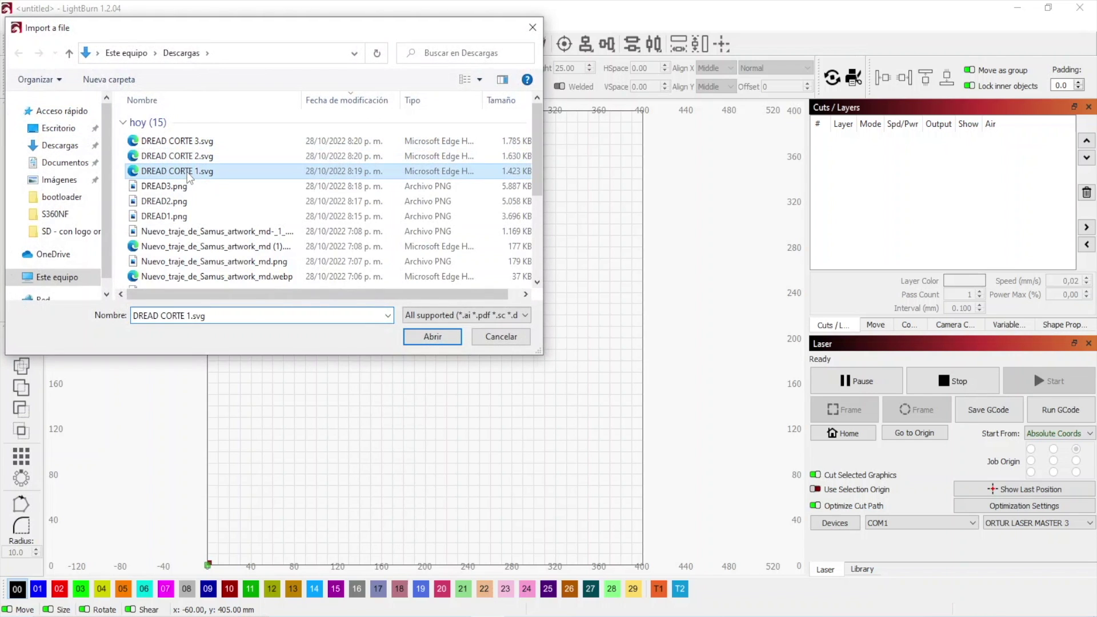
pyautogui.scroll(10, 459, 323)
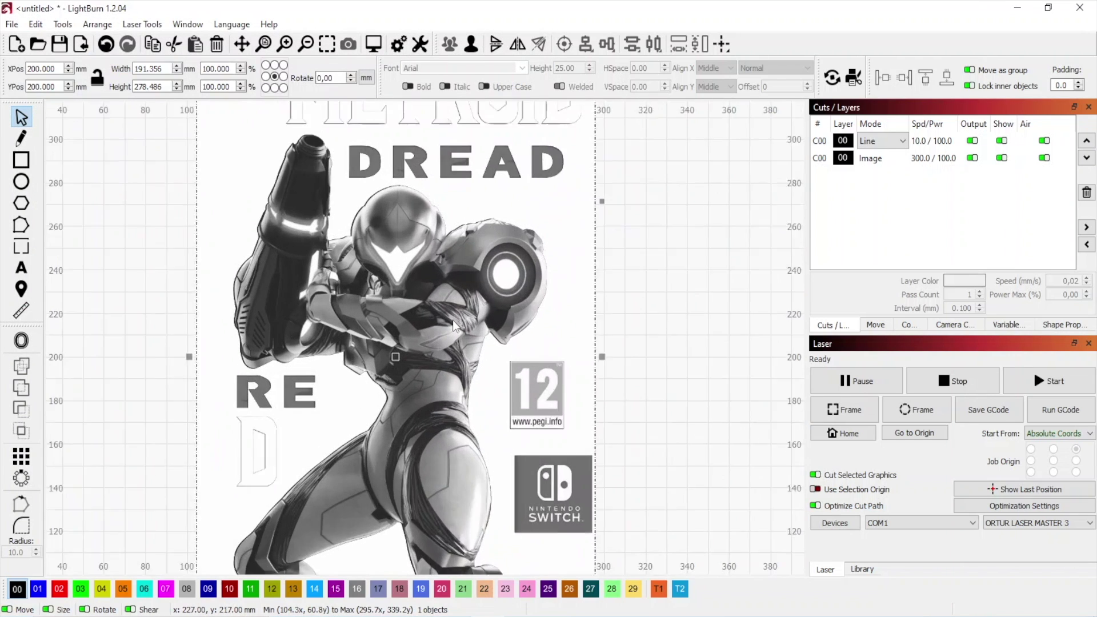
pyautogui.scroll(-8, 449, 332)
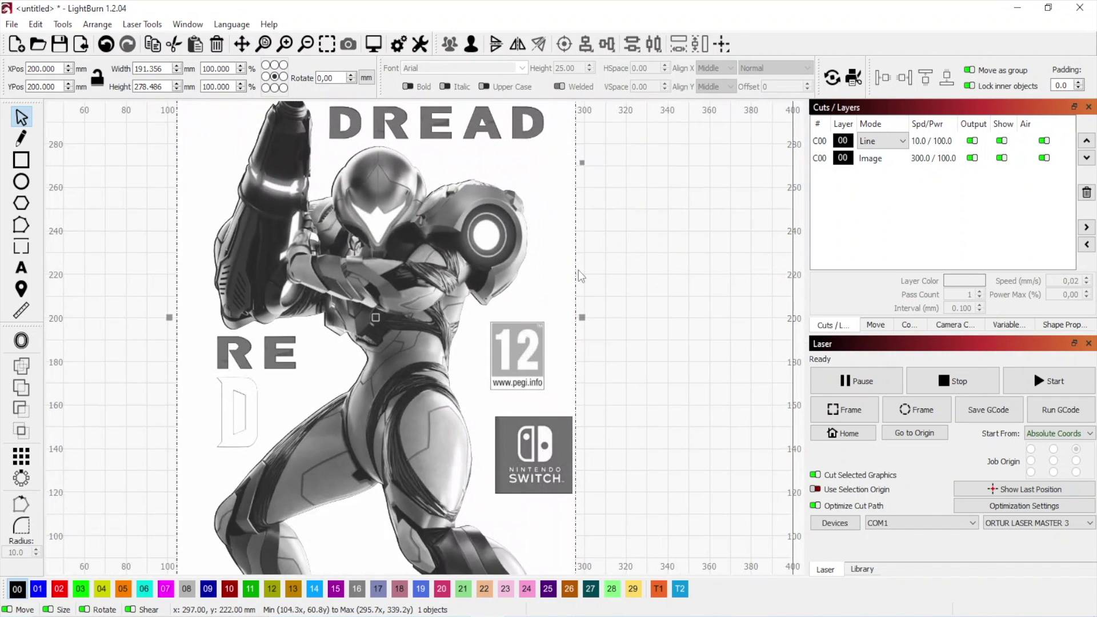
# Switch off output and visibility for the Image layer, and check the cut outlines and registration crosses up close.
pyautogui.click(973, 158)
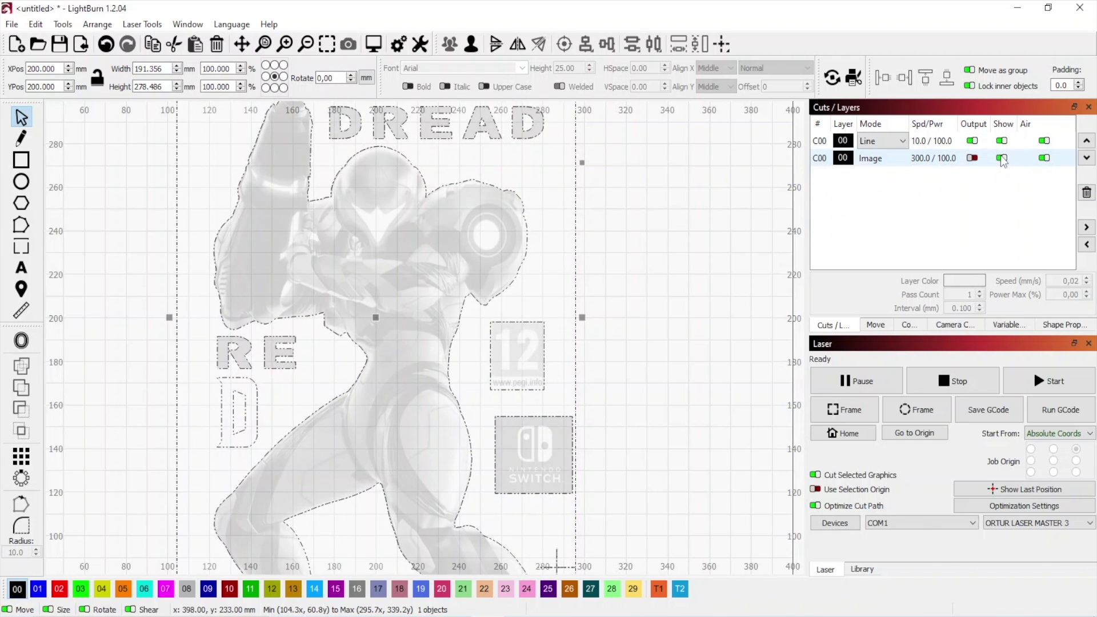
pyautogui.click(1002, 158)
pyautogui.scroll(-5, 380, 280)
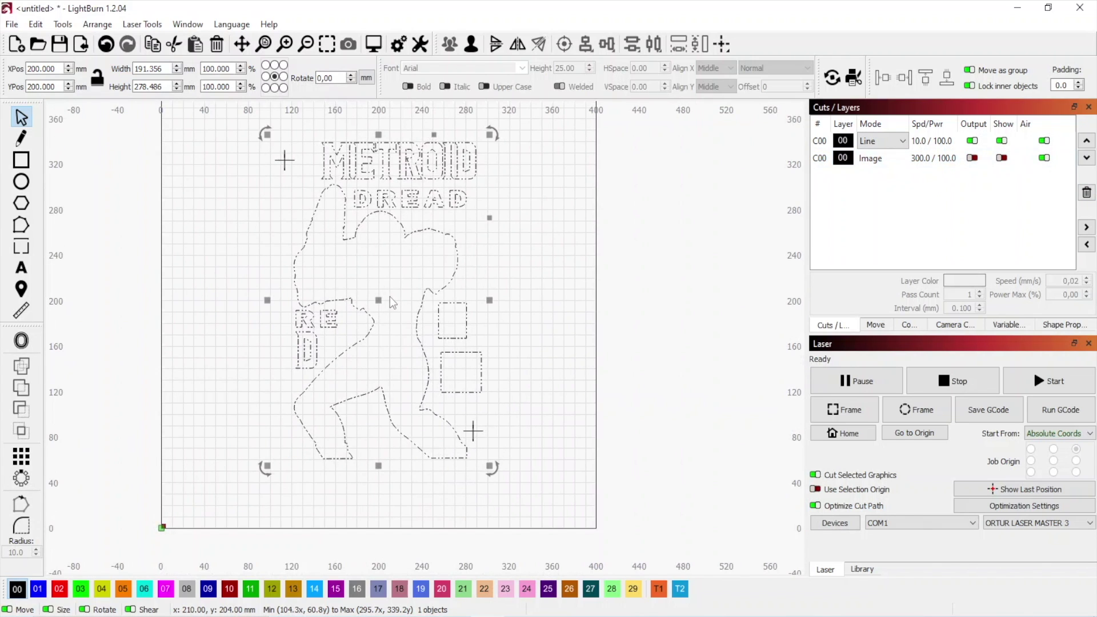
pyautogui.scroll(6, 471, 435)
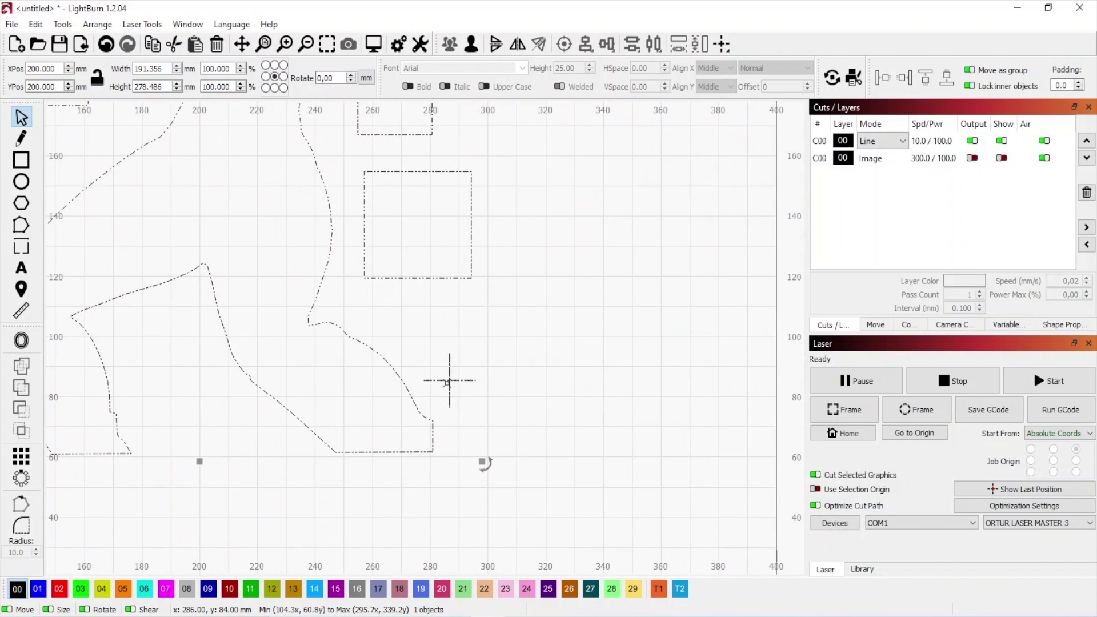
pyautogui.scroll(3, 448, 380)
pyautogui.scroll(-6, 449, 381)
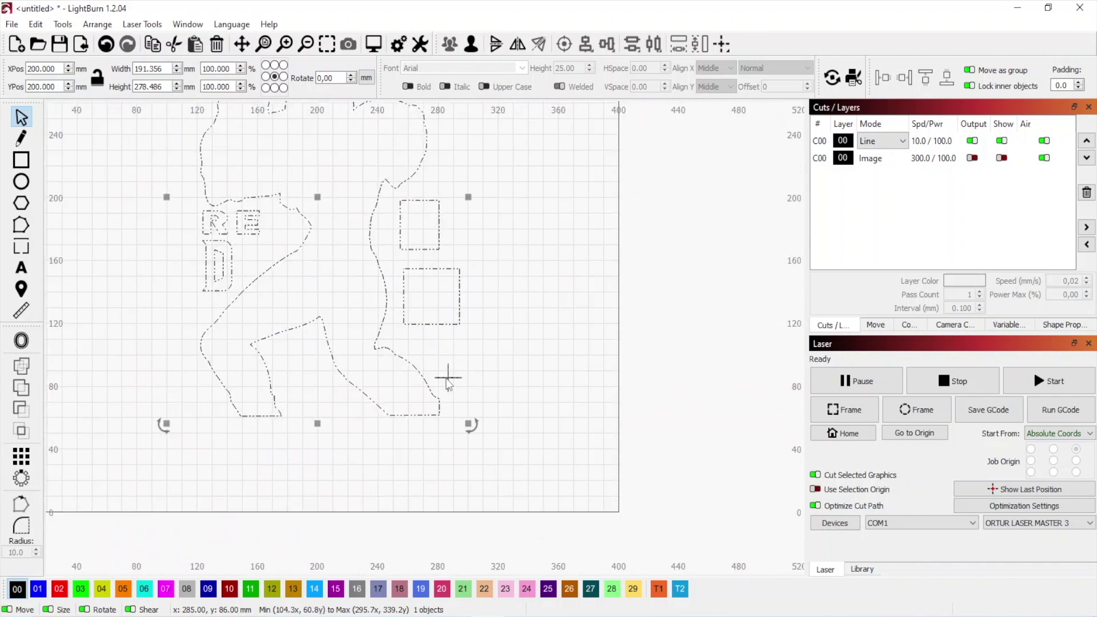
pyautogui.scroll(-4, 448, 381)
# Move the Samus outlines off the work area to about X -117 mm, Y 236 mm, and import DREAD CORTE 2.svg.
pyautogui.moveTo(404, 338); pyautogui.dragTo(109, 305)
pyautogui.click(12, 24)
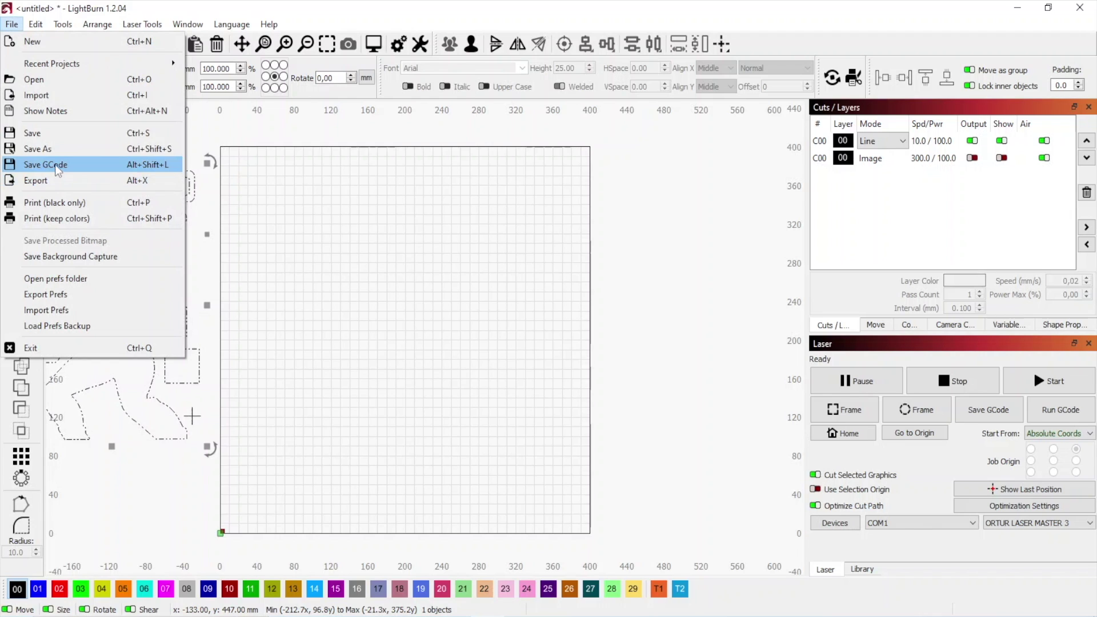
pyautogui.click(37, 96)
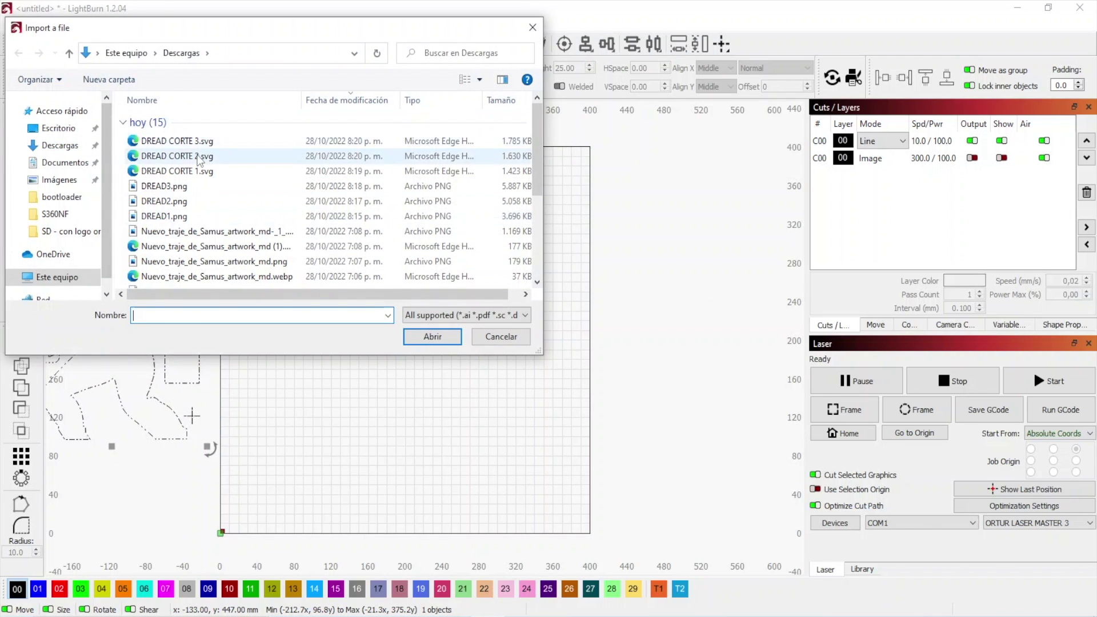
pyautogui.doubleClick(172, 156)
pyautogui.scroll(2, 422, 335)
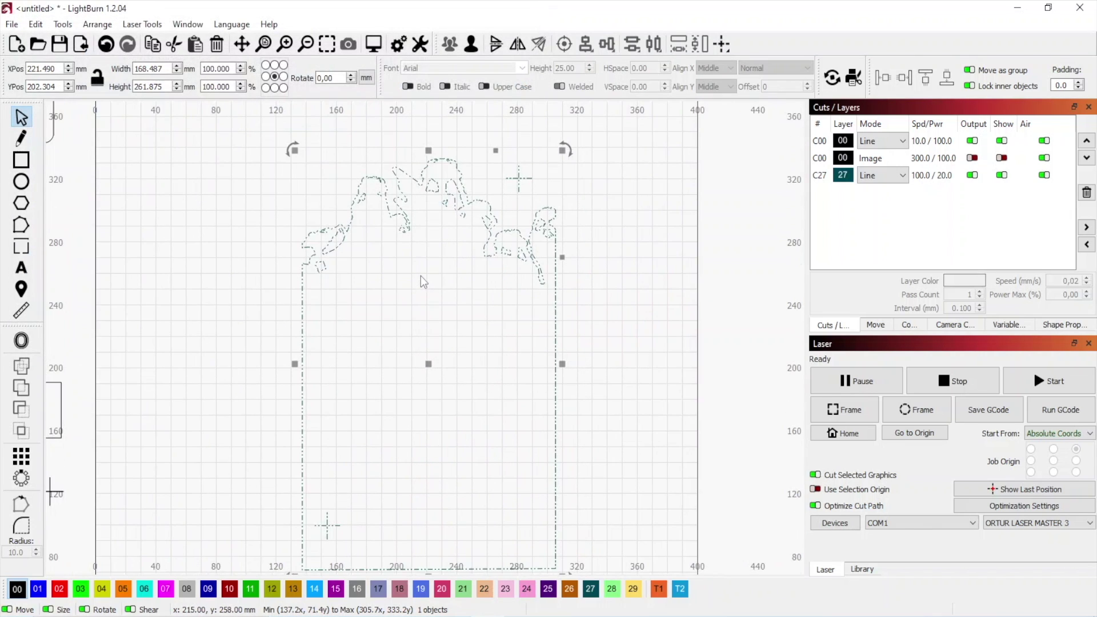
pyautogui.scroll(-2, 421, 280)
pyautogui.scroll(-1, 459, 337)
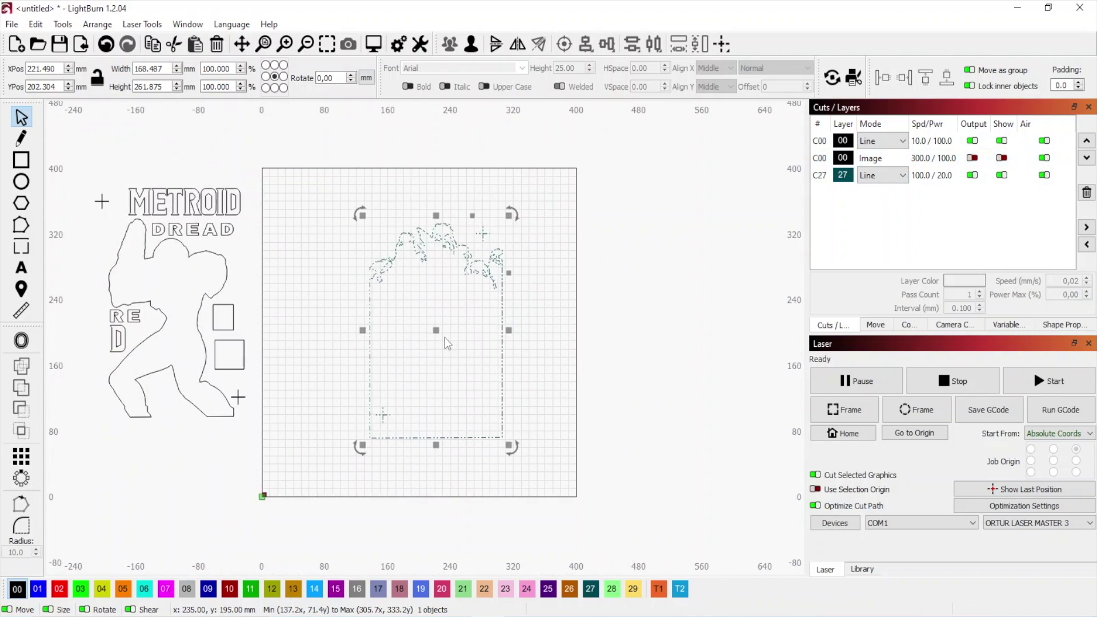
# Move the DREAD CORTE 2 outlines off the work area on the side opposite the Samus outlines, and import DREAD CORTE 3.svg.
pyautogui.moveTo(451, 340); pyautogui.dragTo(730, 307)
pyautogui.click(11, 24)
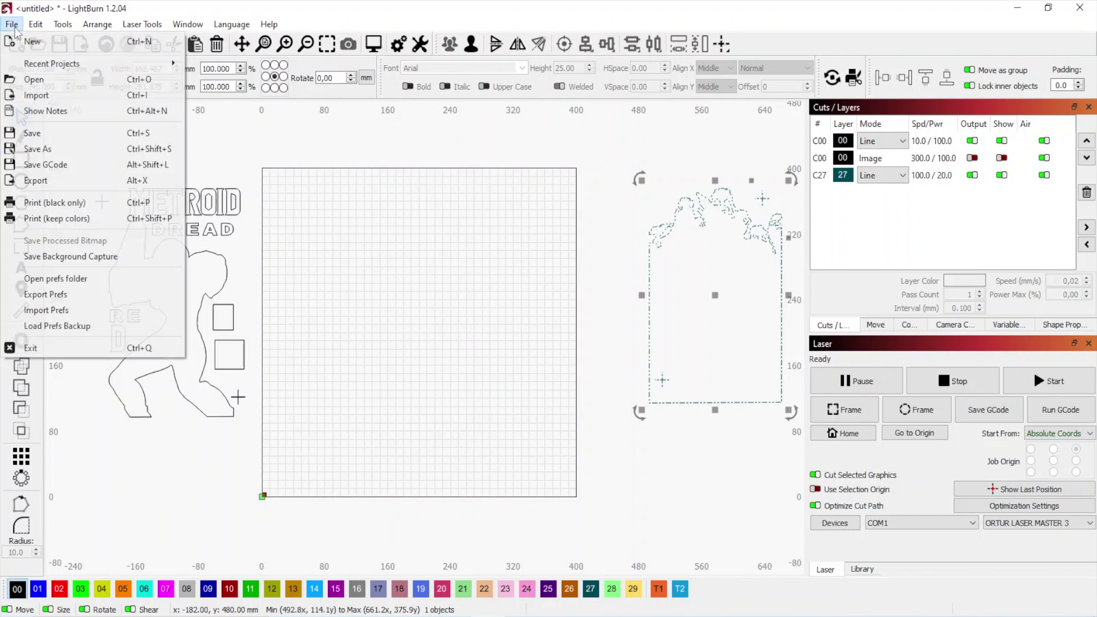
pyautogui.click(28, 93)
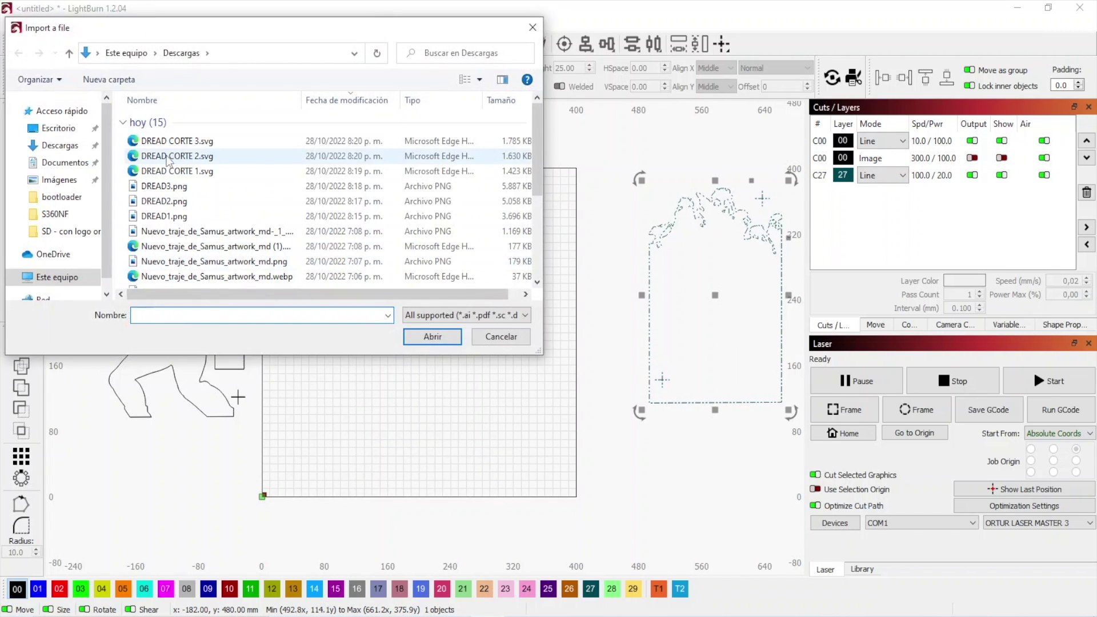
pyautogui.click(189, 140)
pyautogui.click(431, 342)
pyautogui.scroll(4, 432, 364)
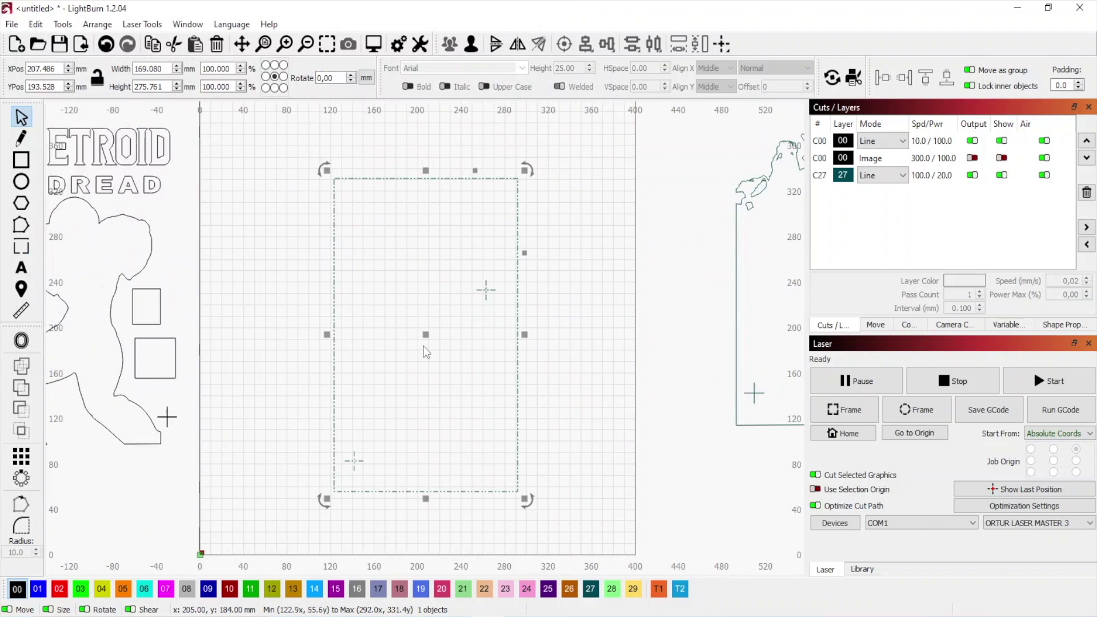
pyautogui.scroll(-3, 426, 353)
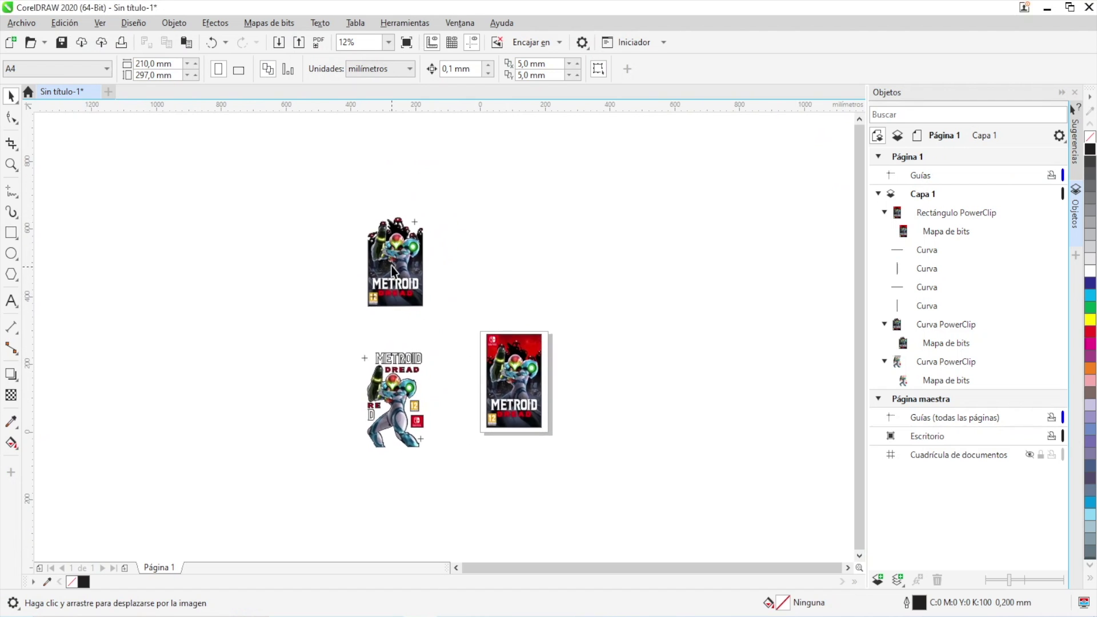
# Switch to CorelDRAW and examine the placement of the three layer designs and their registration crosses.
pyautogui.scroll(4, 477, 334)
pyautogui.scroll(-2, 423, 396)
pyautogui.moveTo(421, 396); pyautogui.dragTo(385, 325)
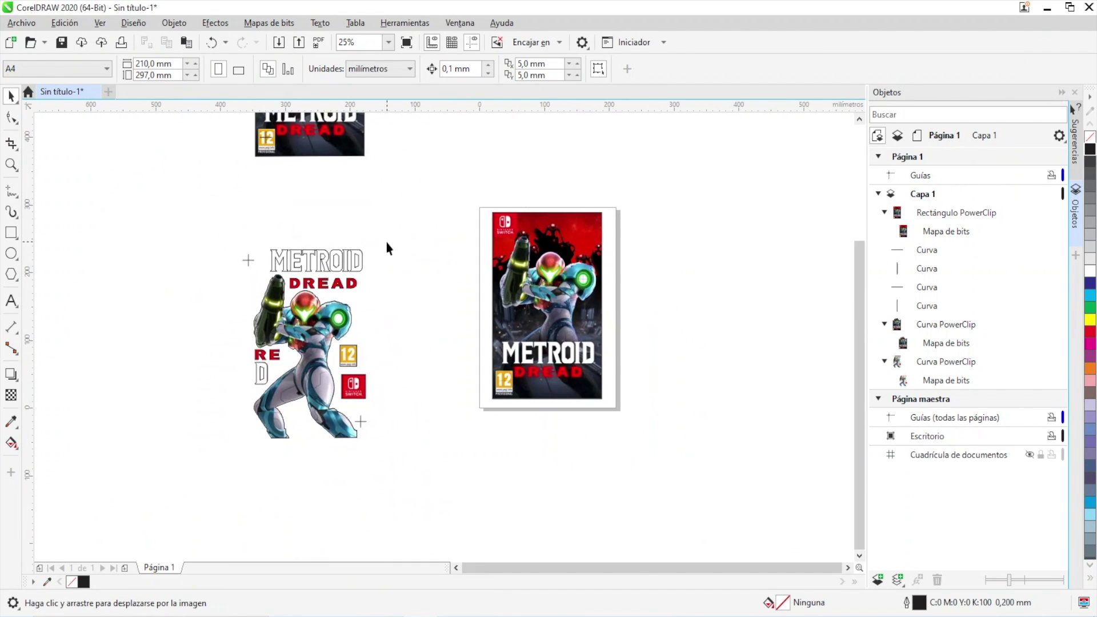
pyautogui.scroll(-4, 214, 219)
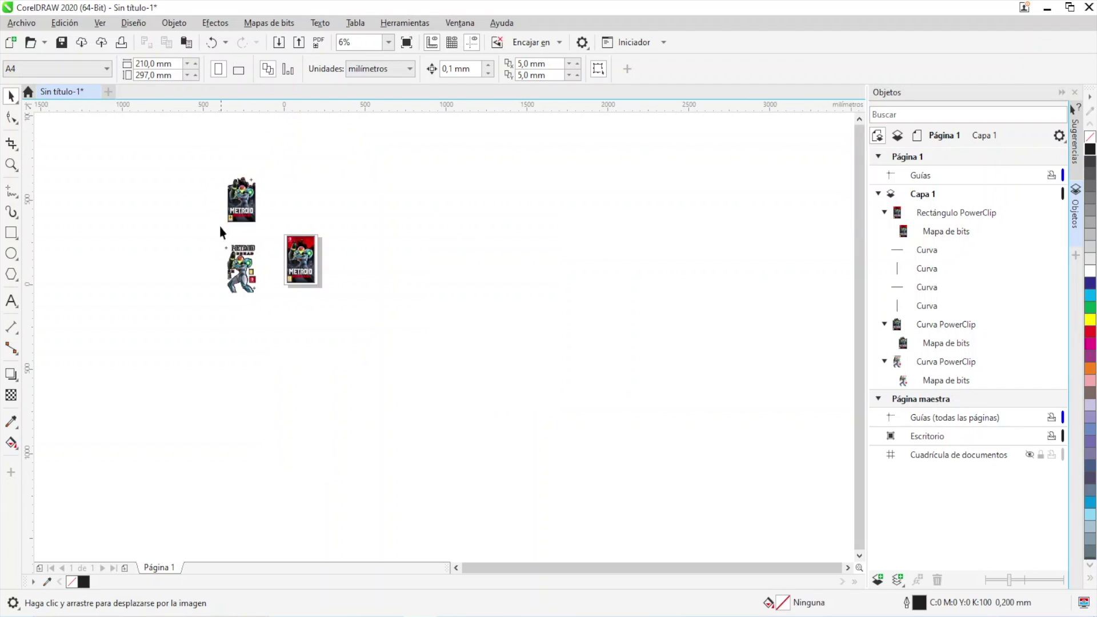
pyautogui.scroll(8, 275, 311)
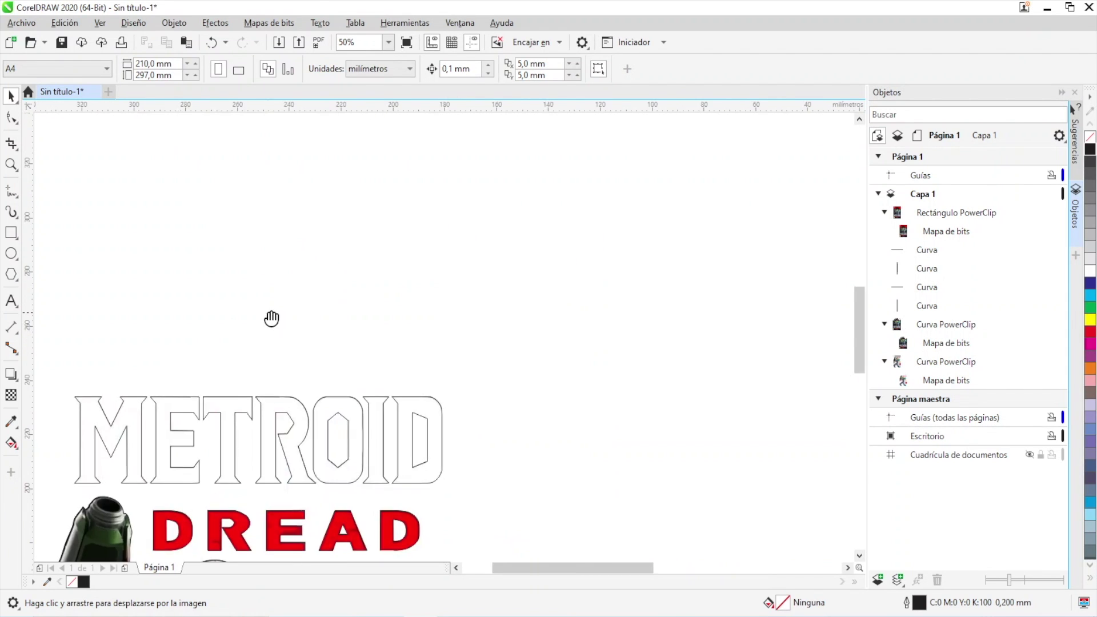
pyautogui.moveTo(272, 318); pyautogui.dragTo(292, 252)
pyautogui.scroll(-4, 293, 253)
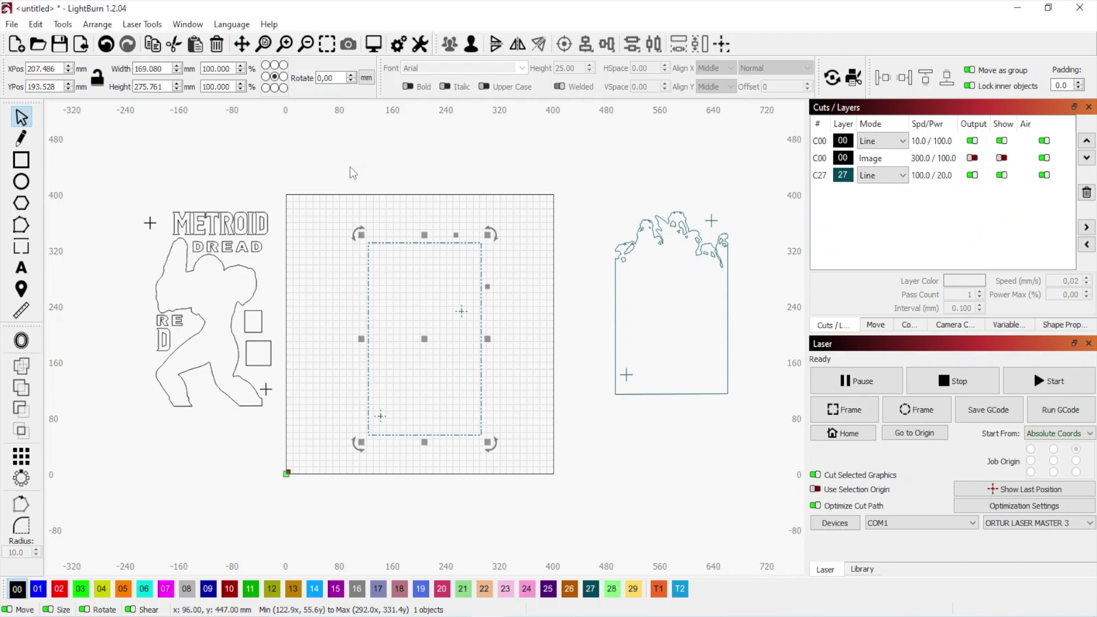
# In LightBurn, delete the DREAD CORTE 2 and 3 outlines and move the Samus outlines onto the work area at X 196 mm, Y 205 mm.
pyautogui.moveTo(348, 186); pyautogui.dragTo(739, 500)
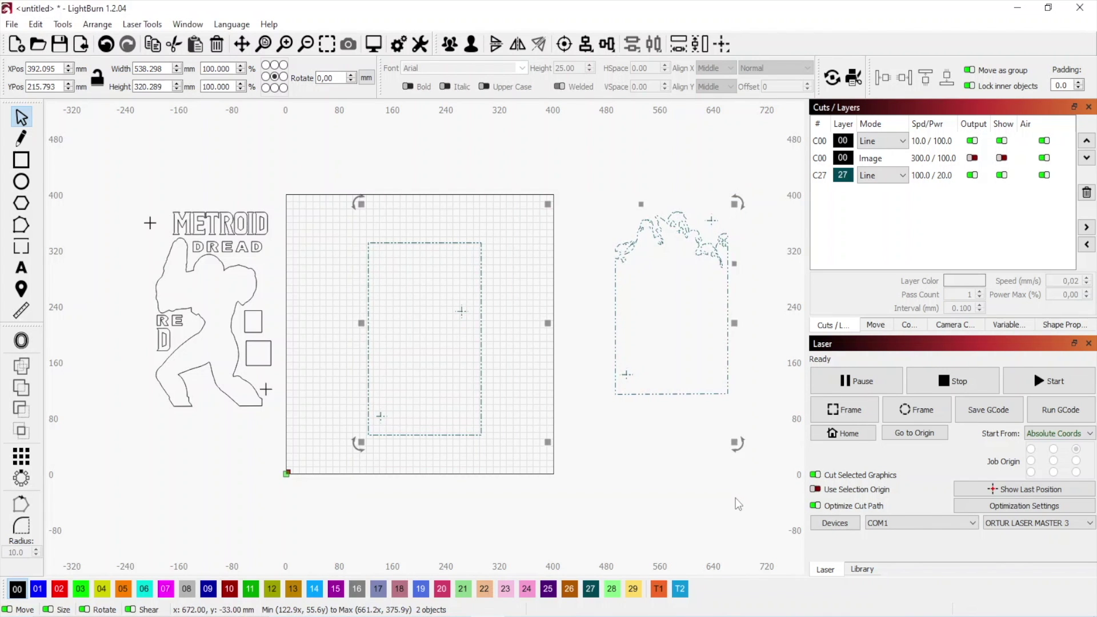
pyautogui.press('Delete')
pyautogui.moveTo(128, 178); pyautogui.dragTo(284, 452)
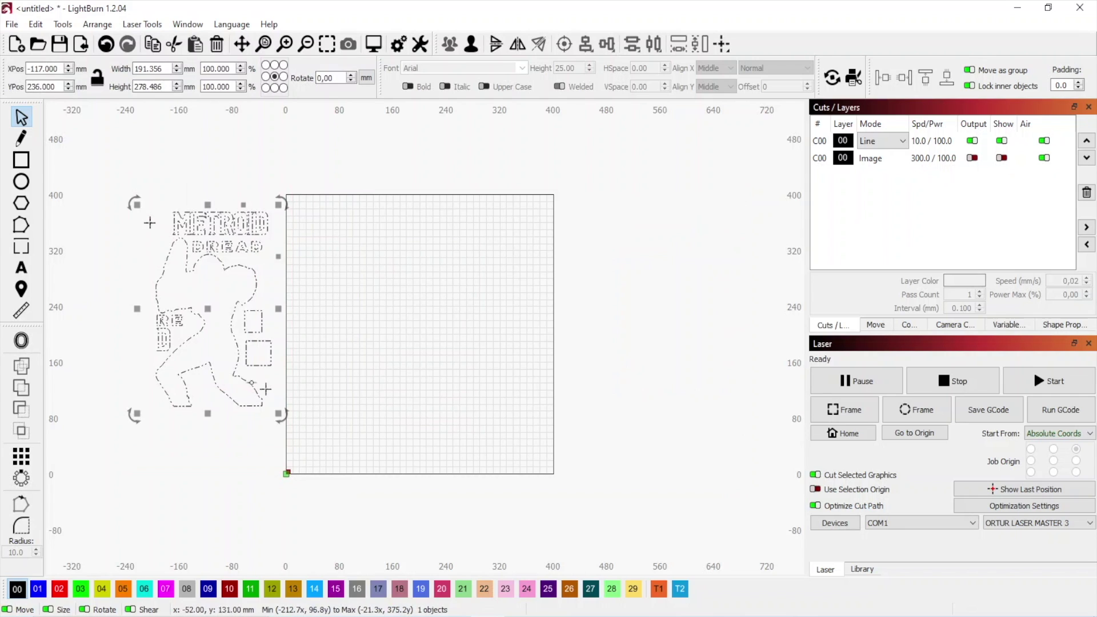
pyautogui.moveTo(208, 305); pyautogui.dragTo(420, 338)
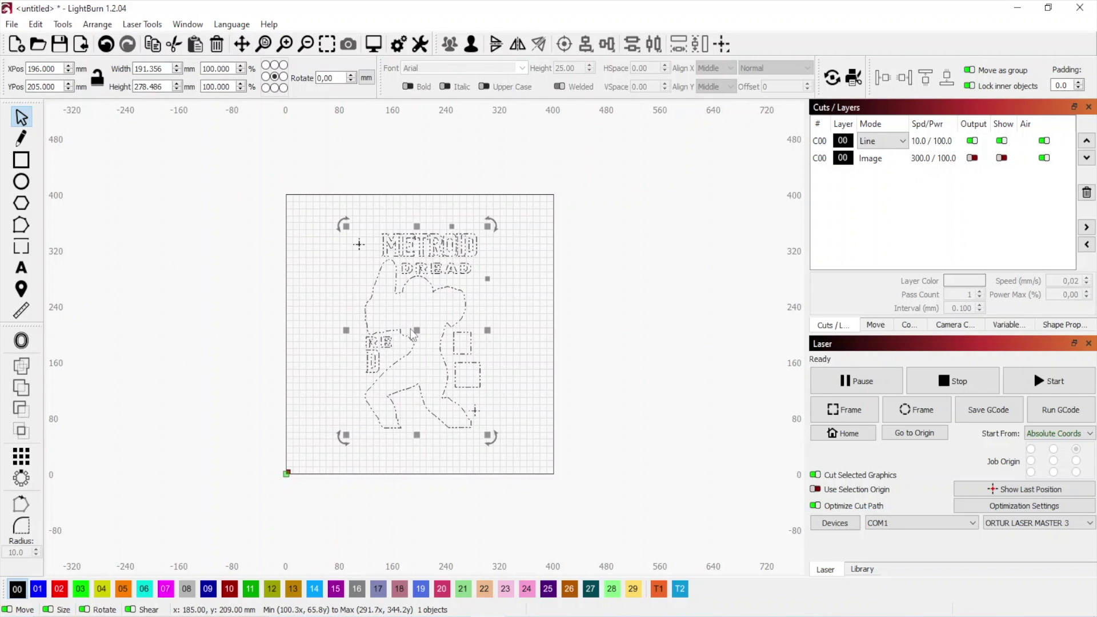